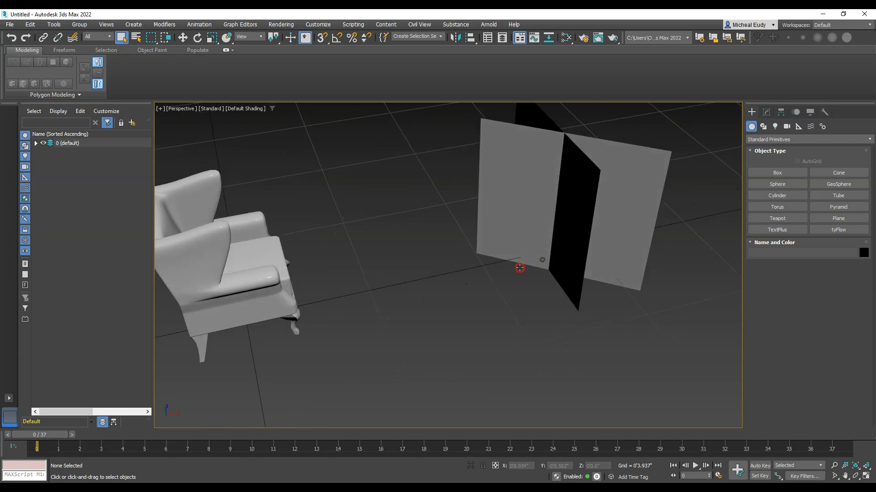
# Expand the default layer in the object list and check which objects it contains, leaving nothing selected.
pyautogui.click(36, 143)
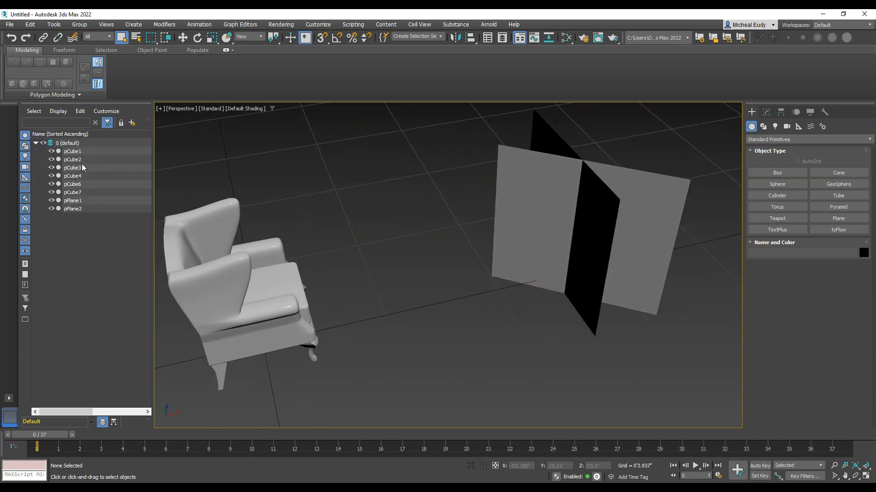
pyautogui.click(82, 152)
pyautogui.keyDown('shift'); pyautogui.click(81, 201); pyautogui.keyUp('shift')
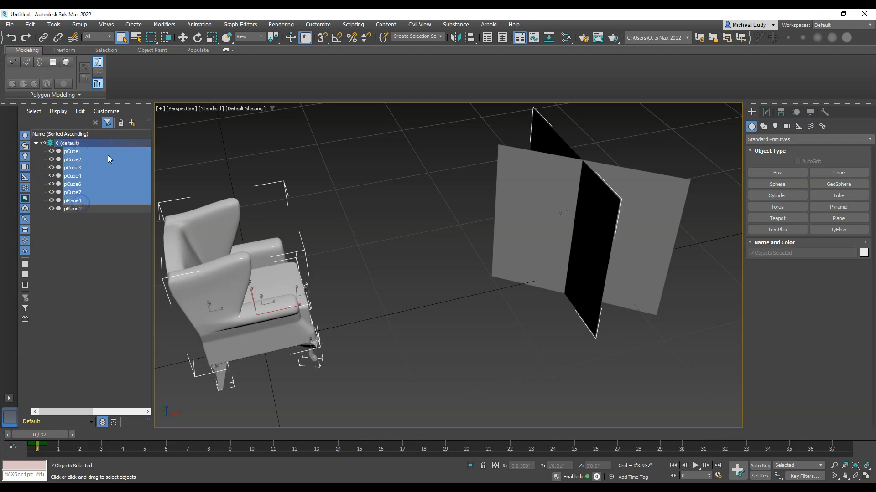
pyautogui.click(95, 244)
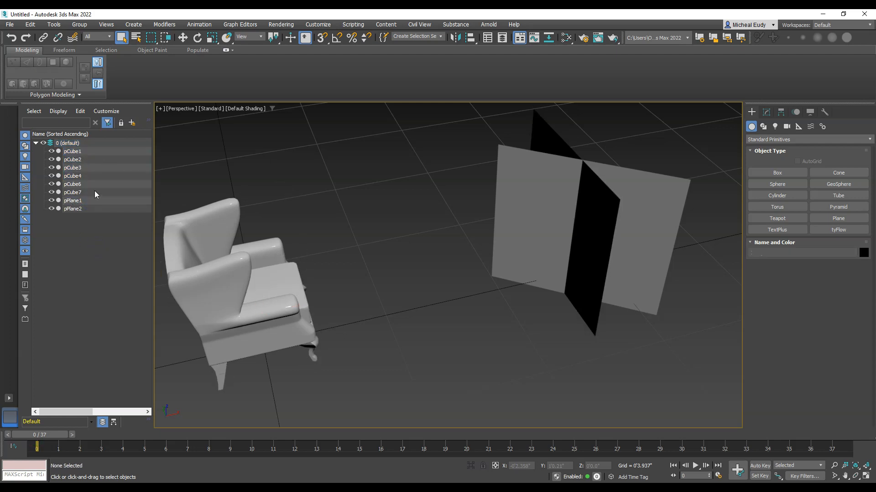
# Delete the two crossing reference planes, pPlane2 and pPlane1, standing beside the armchair.
pyautogui.click(640, 247)
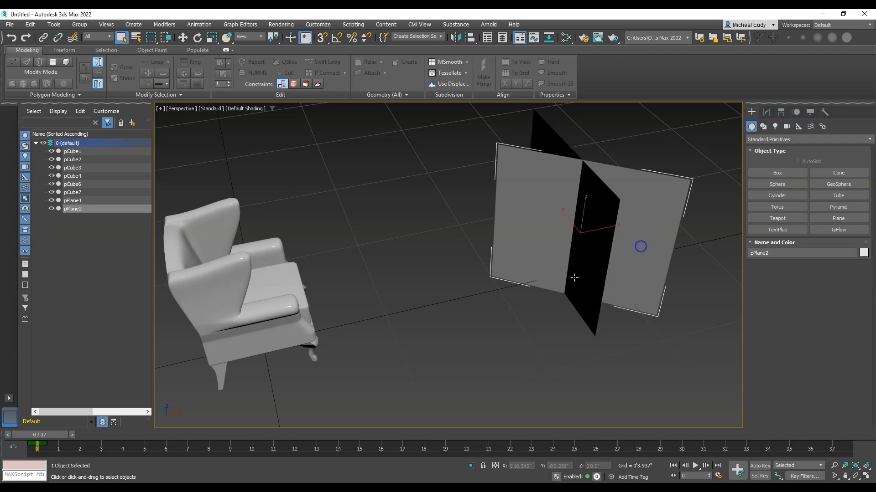
pyautogui.press('Delete')
pyautogui.click(598, 247)
pyautogui.press('Delete')
pyautogui.press('Delete')
# Select all parts of the armchair and measure their overall dimensions in a floating Measure window placed beside the chair.
pyautogui.keyDown('alt'); pyautogui.moveTo(331, 288); pyautogui.dragTo(457, 287, button='middle'); pyautogui.keyUp('alt')
pyautogui.scroll(3, 376, 241)
pyautogui.moveTo(377, 241); pyautogui.dragTo(432, 231, button='middle')
pyautogui.moveTo(436, 273); pyautogui.dragTo(493, 238, button='middle')
pyautogui.scroll(-3, 493, 239)
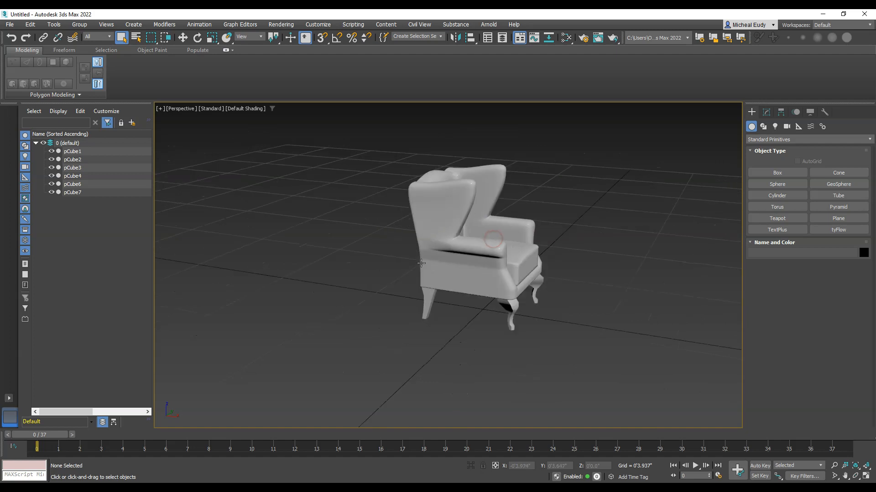
pyautogui.moveTo(368, 145); pyautogui.dragTo(472, 279)
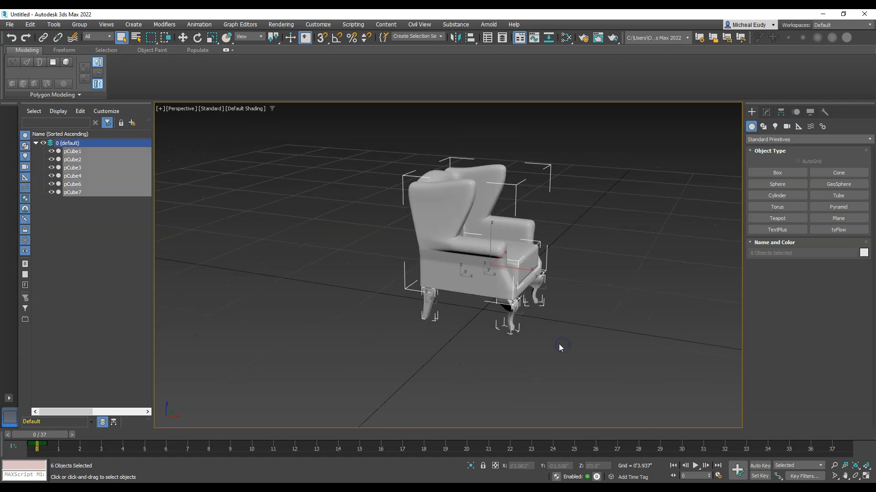
pyautogui.click(825, 112)
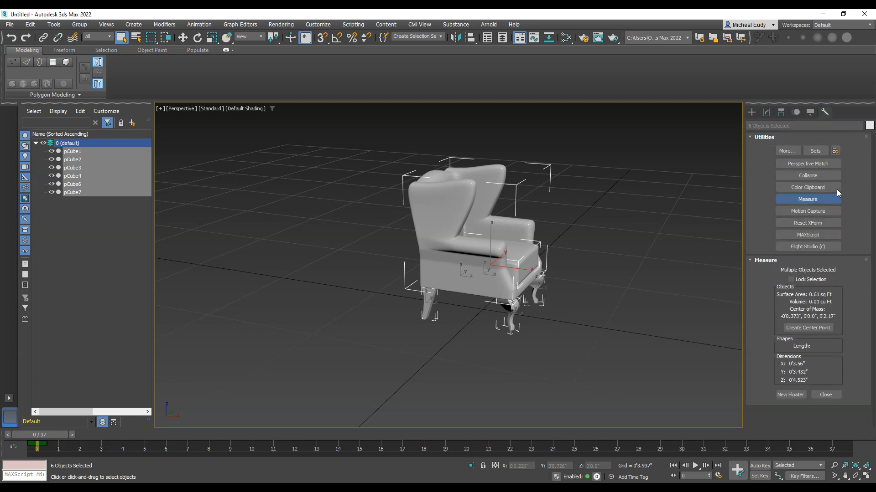
pyautogui.click(791, 394)
pyautogui.moveTo(401, 182); pyautogui.dragTo(296, 131)
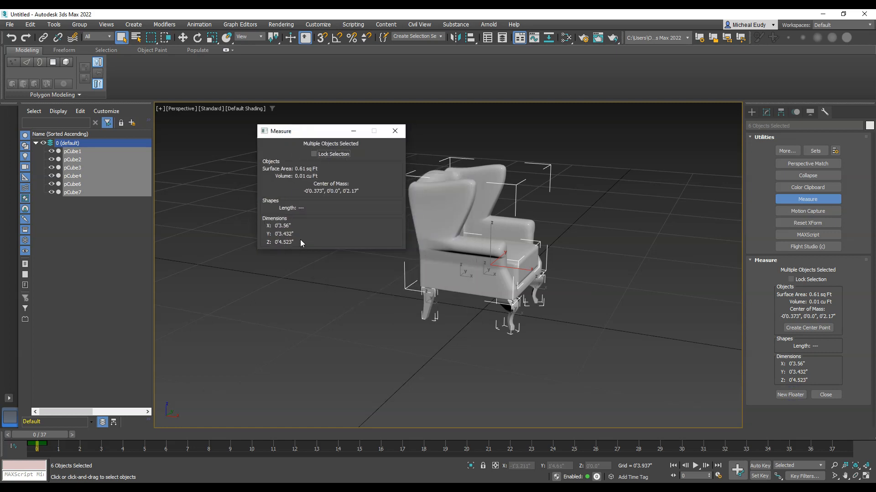
pyautogui.moveTo(334, 131); pyautogui.dragTo(279, 128)
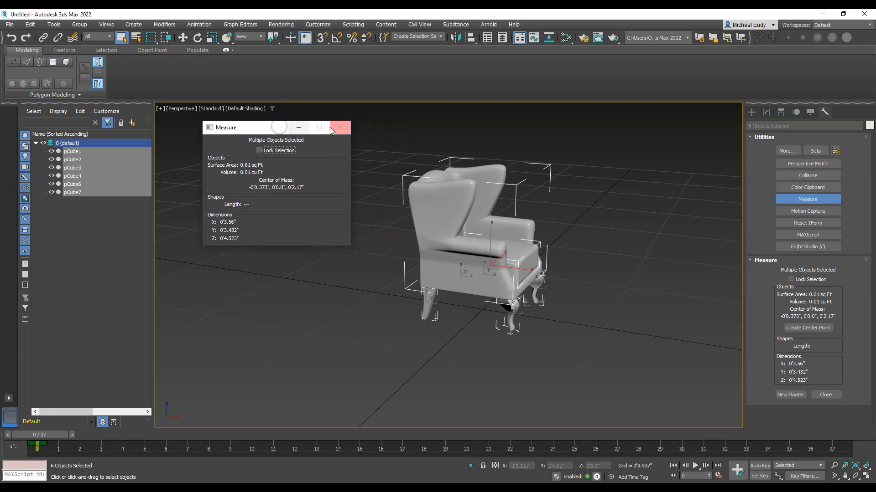
# Uniformly scale all the selected chair parts up to about 4'0.7" high and close the floating Measure window.
pyautogui.scroll(-4, 501, 264)
pyautogui.scroll(-2, 501, 264)
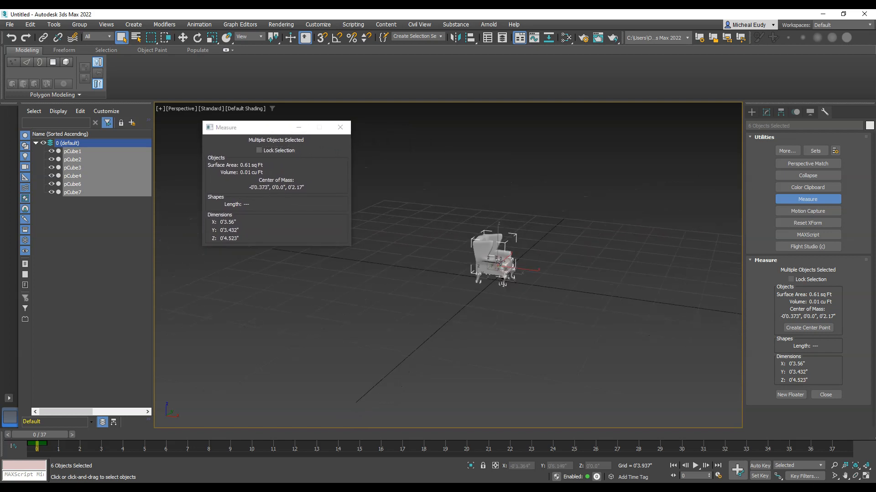
pyautogui.moveTo(501, 264); pyautogui.dragTo(460, 296, button='middle')
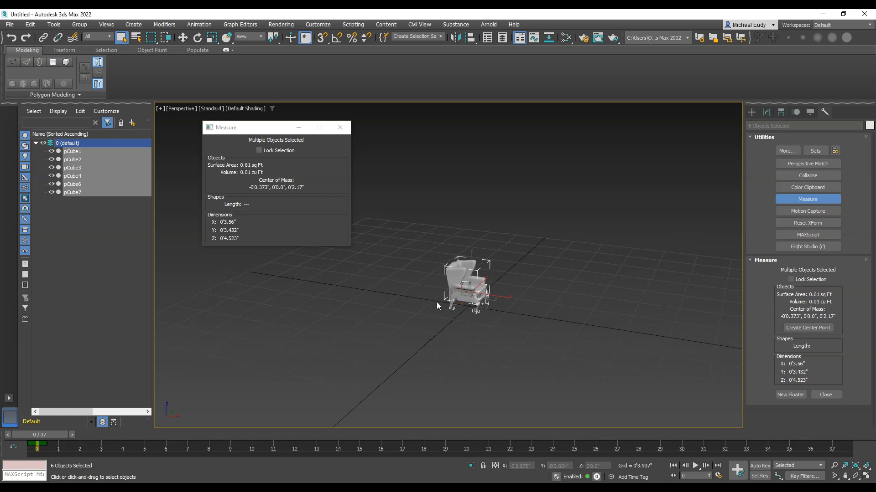
pyautogui.press('w')
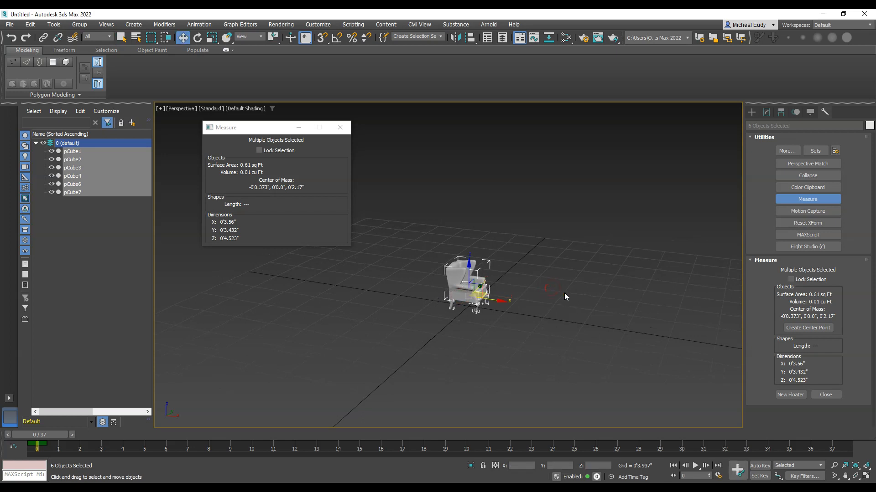
pyautogui.rightClick(565, 296)
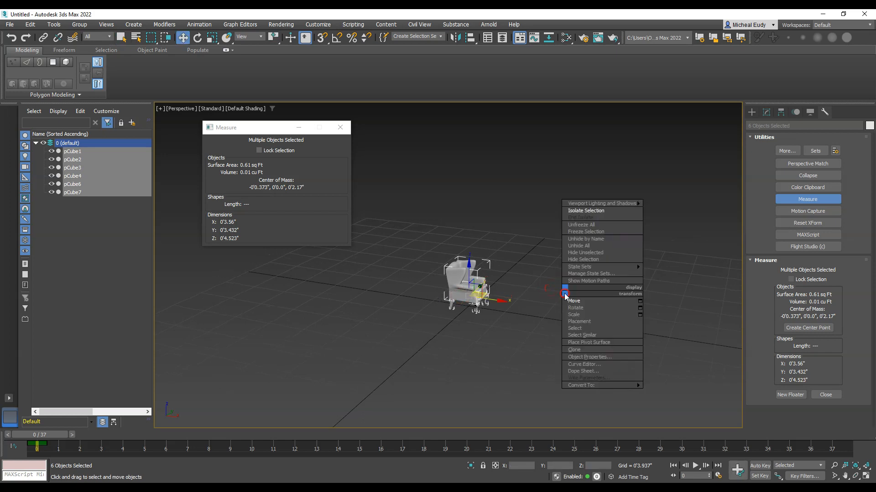
pyautogui.click(580, 315)
pyautogui.moveTo(474, 308); pyautogui.dragTo(493, 199)
pyautogui.scroll(-4, 477, 284)
pyautogui.moveTo(476, 288); pyautogui.dragTo(499, 164)
pyautogui.moveTo(488, 290); pyautogui.dragTo(515, 305, button='middle')
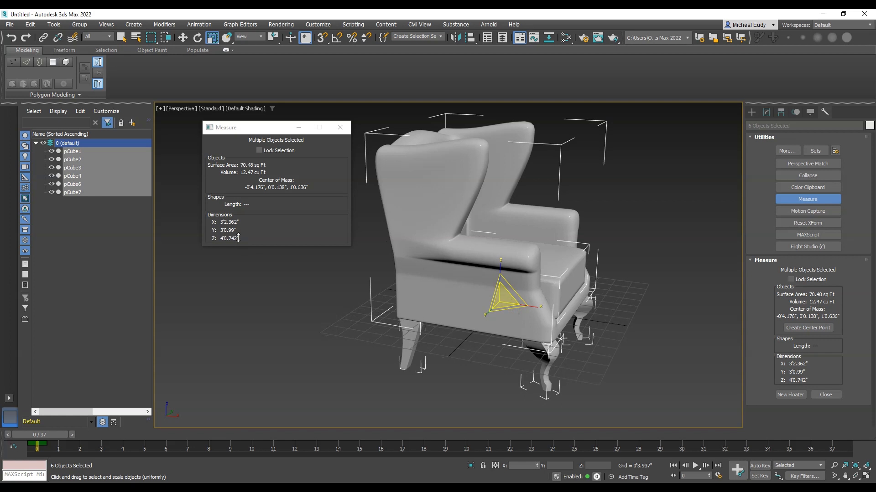
pyautogui.click(341, 128)
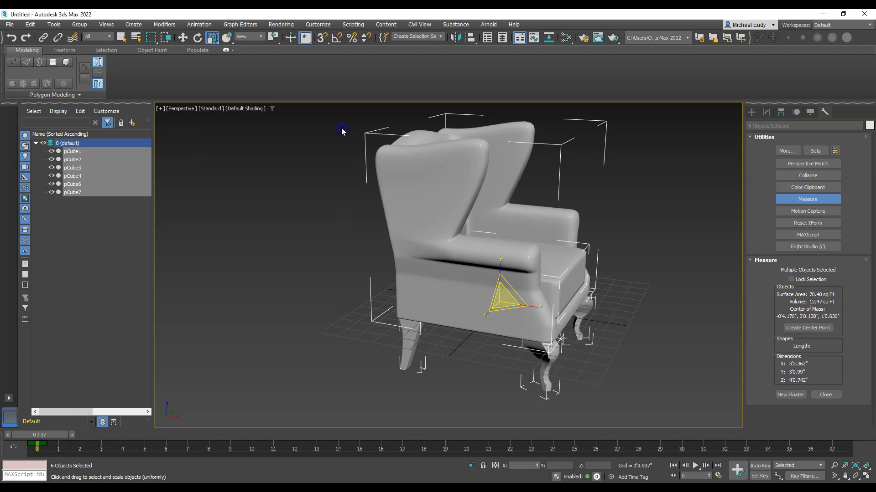
# Display edged faces and remove the OpenSubdiv modifier from the seat cushion and the main chair body.
pyautogui.click(765, 114)
pyautogui.click(664, 219)
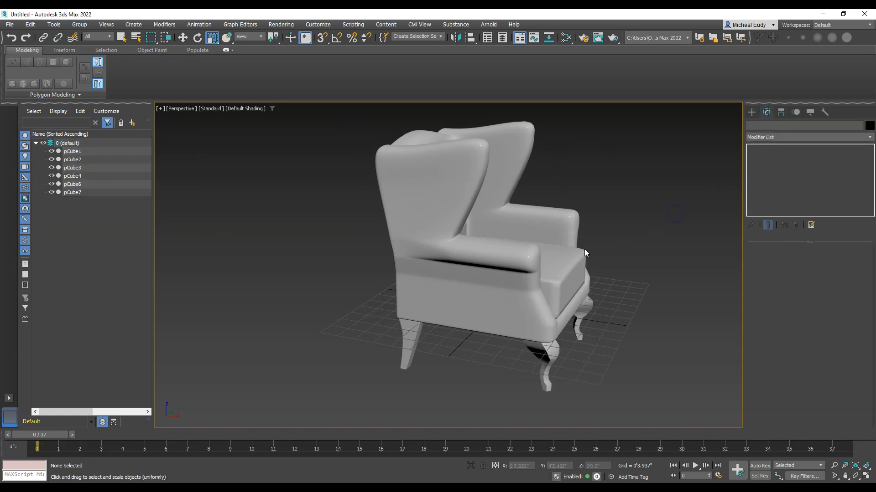
pyautogui.click(545, 253)
pyautogui.press('F4')
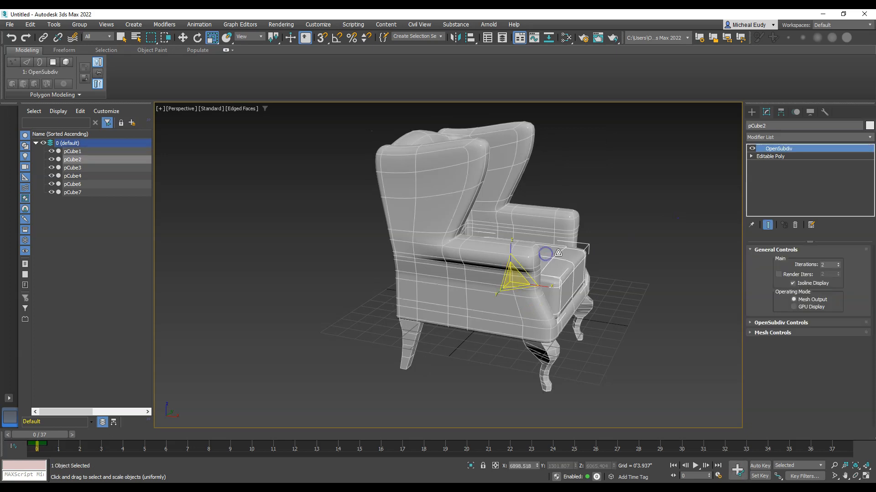
pyautogui.moveTo(695, 234); pyautogui.dragTo(673, 241, button='middle')
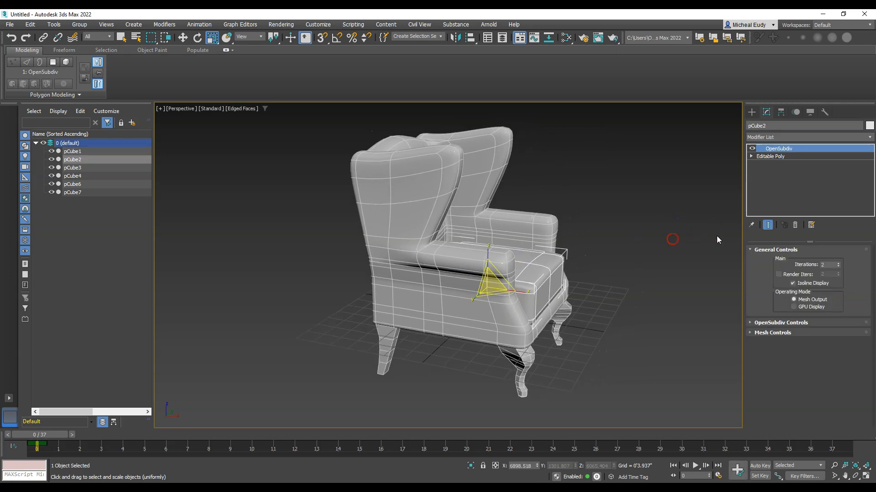
pyautogui.click(794, 225)
pyautogui.click(477, 177)
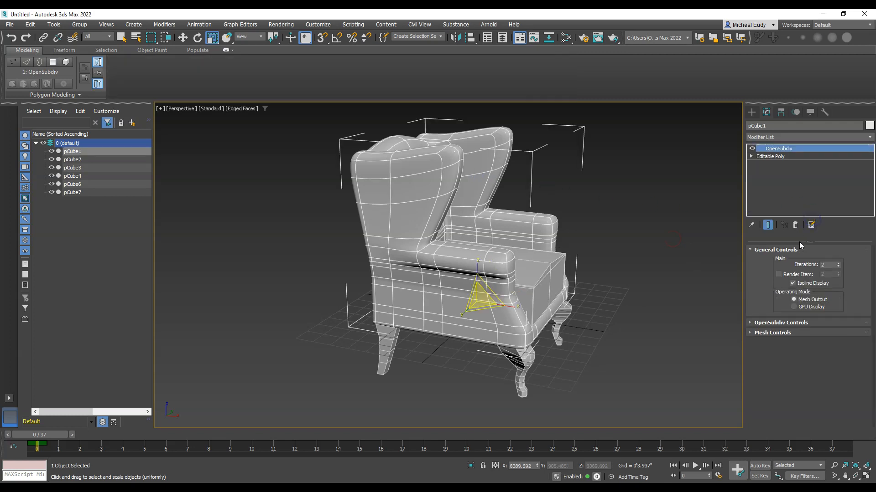
pyautogui.click(795, 224)
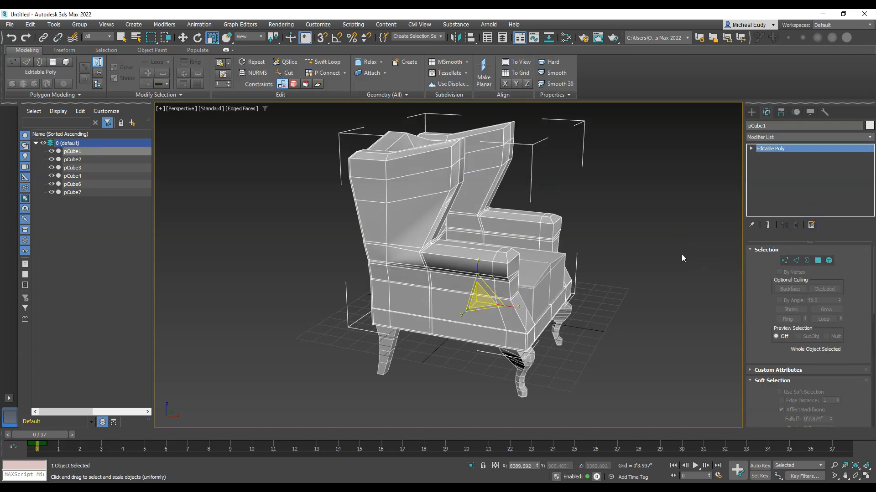
# Inspect the chair legs from below and check their modifier stacks for leftover subdivision modifiers.
pyautogui.keyDown('alt'); pyautogui.moveTo(535, 339); pyautogui.dragTo(592, 351, button='middle'); pyautogui.keyUp('alt')
pyautogui.moveTo(648, 342); pyautogui.dragTo(323, 285)
pyautogui.click(531, 278)
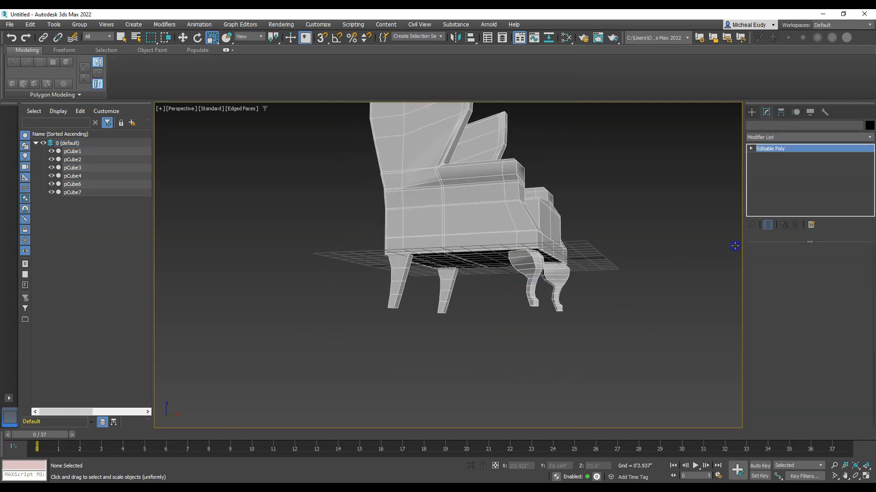
pyautogui.click(443, 291)
pyautogui.click(401, 280)
pyautogui.keyDown('alt'); pyautogui.moveTo(449, 234); pyautogui.dragTo(436, 260, button='middle'); pyautogui.keyUp('alt')
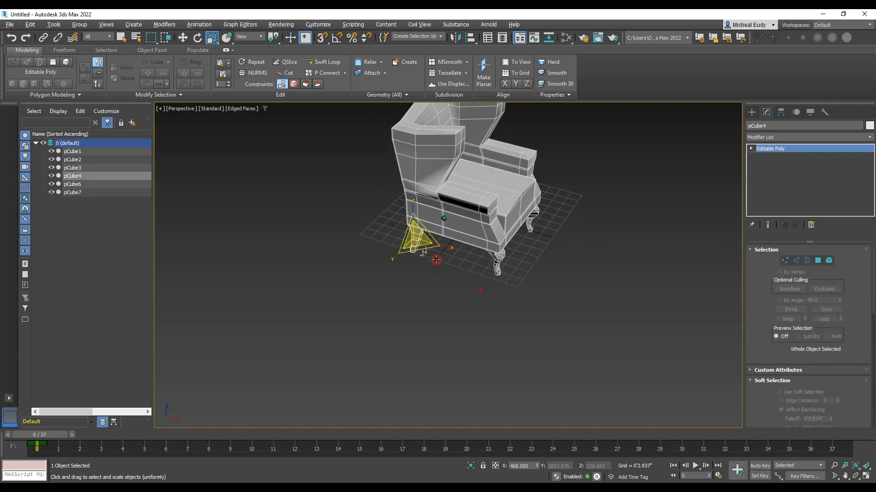
# Hide the viewport grid and rename the chair body pCube1 as Main Chair.
pyautogui.click(429, 167)
pyautogui.keyDown('alt'); pyautogui.moveTo(371, 190); pyautogui.dragTo(351, 281, button='middle'); pyautogui.keyUp('alt')
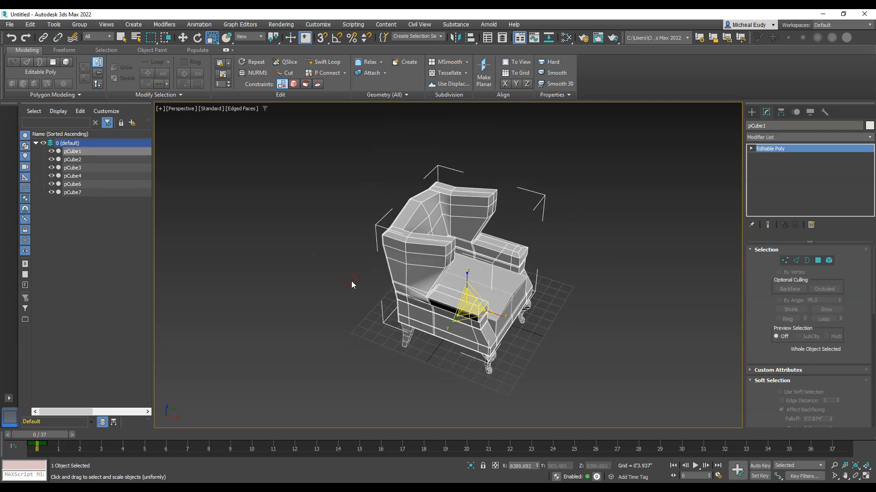
pyautogui.press('g')
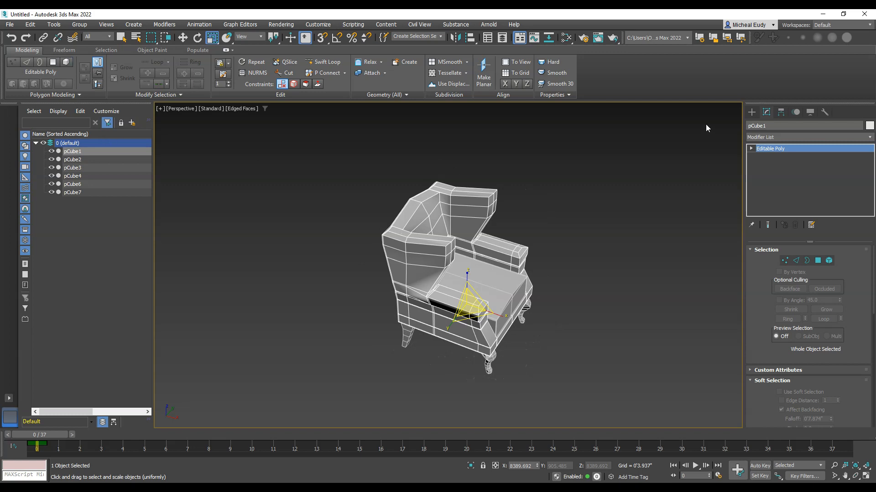
pyautogui.moveTo(777, 124); pyautogui.dragTo(740, 124)
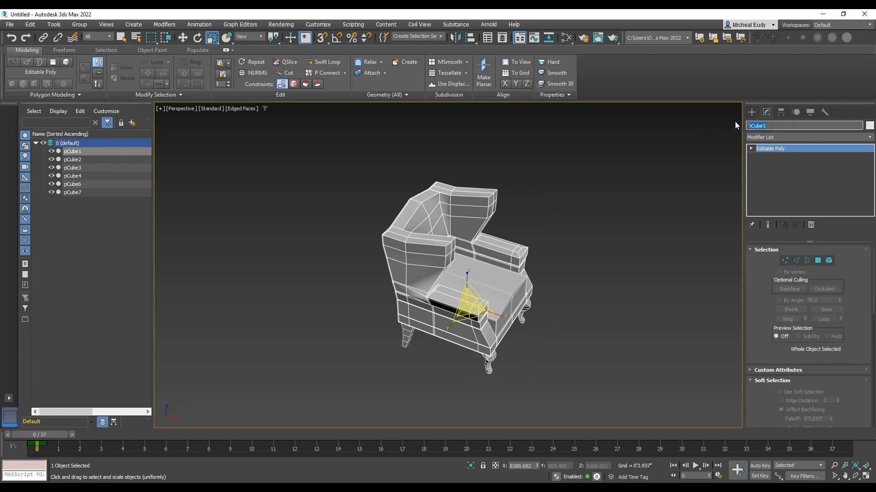
pyautogui.write('Main Chaio')
pyautogui.press('Return')
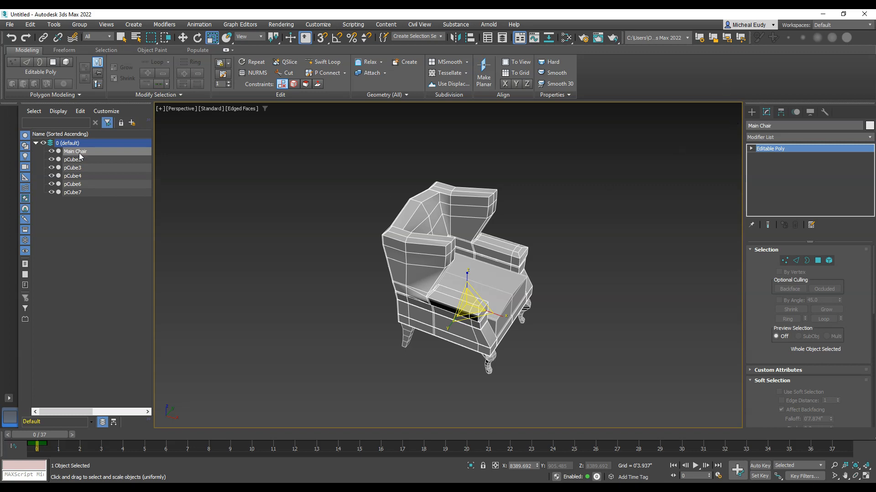
# Hide the Main Chair object and rename the seat pCube2 as Seat Cushion.
pyautogui.click(51, 151)
pyautogui.click(504, 275)
pyautogui.click(729, 125)
pyautogui.write('Seat')
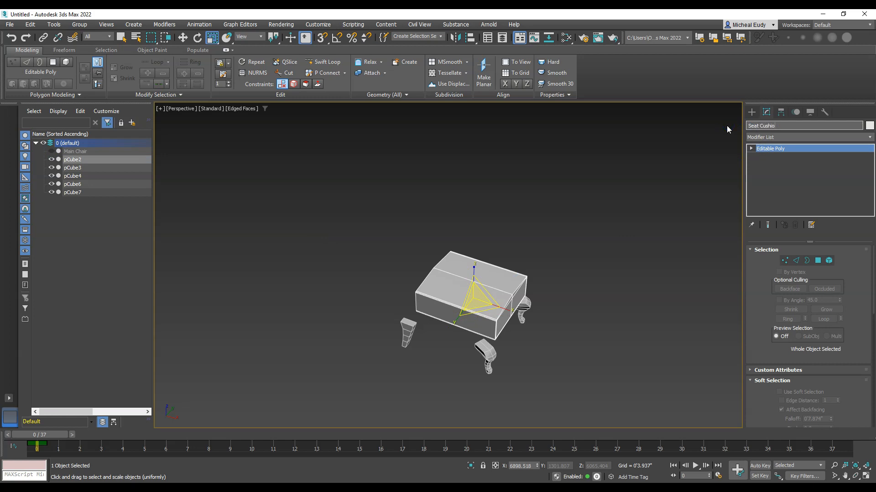
pyautogui.press('Return')
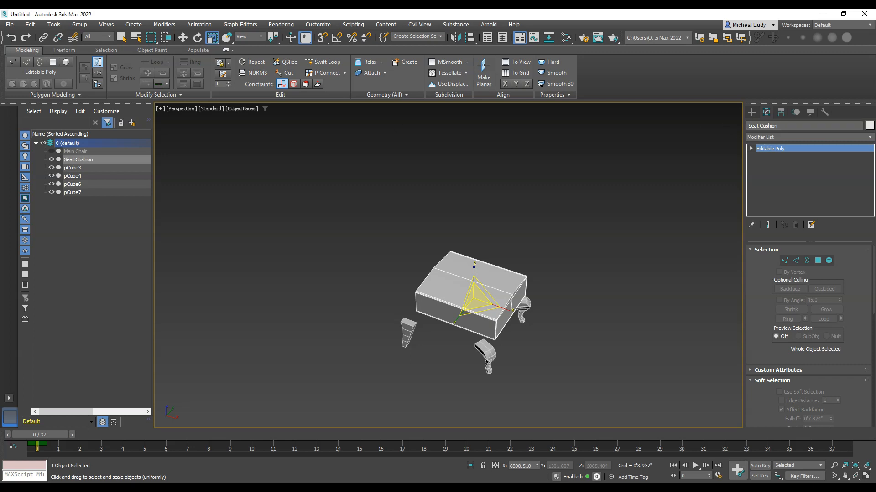
# Hide the Seat Cushion object and rename the curved front leg pCube7 as Front Leg Left.
pyautogui.click(51, 159)
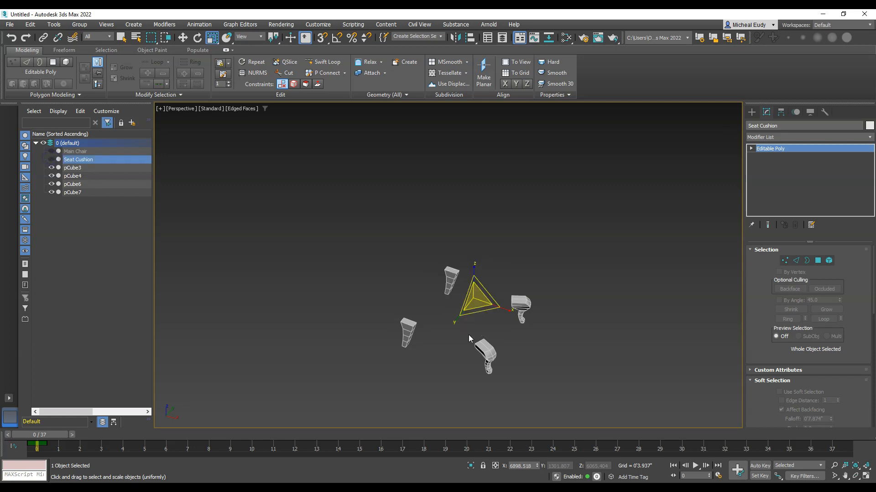
pyautogui.click(488, 351)
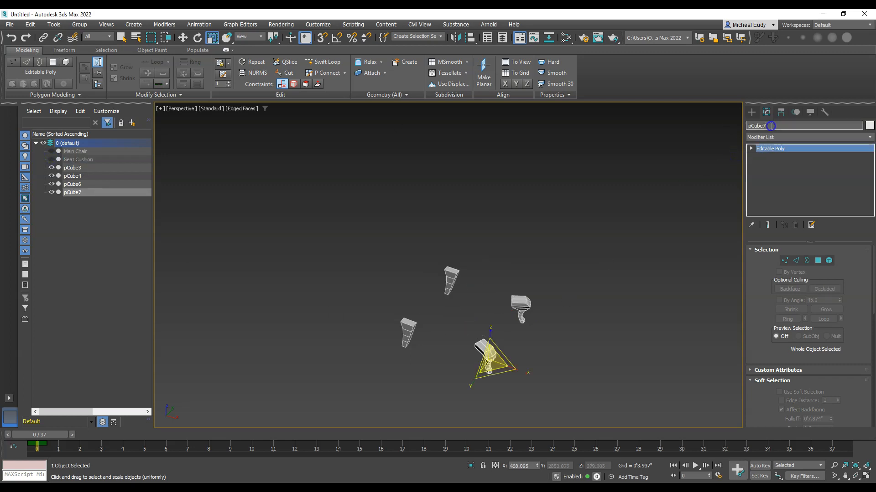
pyautogui.write('Front Leg Left')
pyautogui.press('Return')
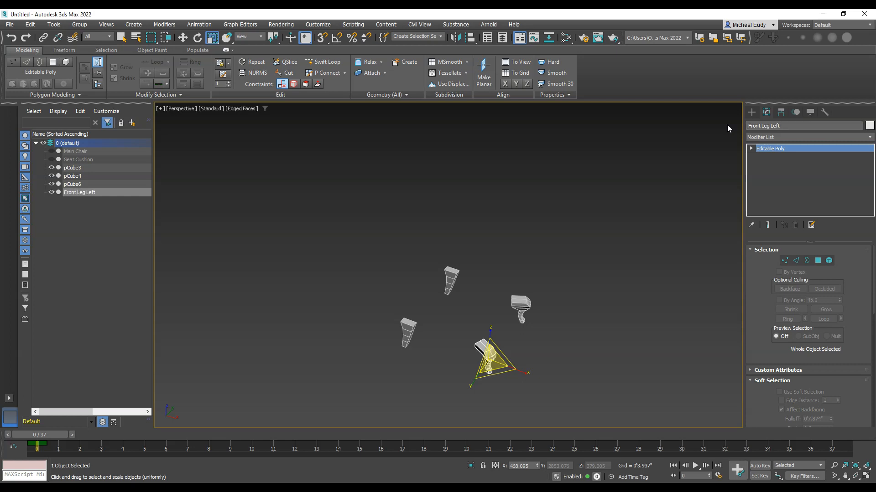
# Reuse the left front leg's name for the other curved leg, pCube6, changing it to Front Leg Right.
pyautogui.moveTo(780, 126); pyautogui.dragTo(739, 125)
pyautogui.hotkey('ctrl', 'c')
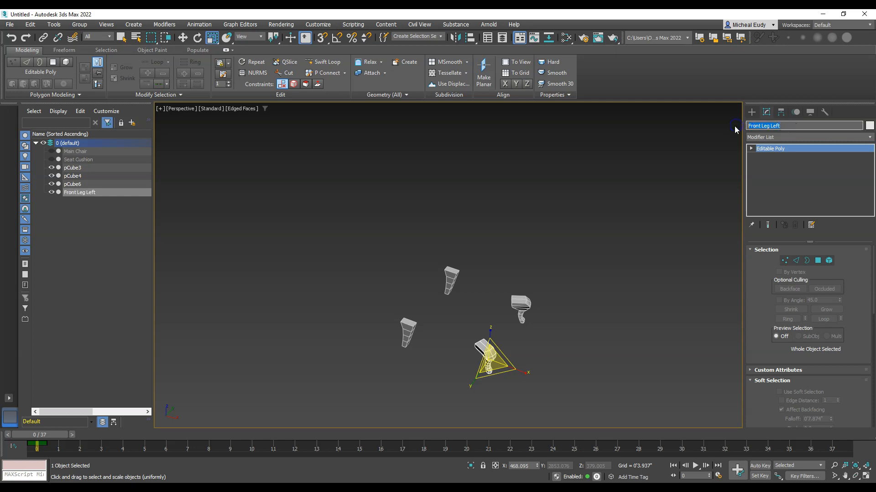
pyautogui.click(517, 302)
pyautogui.moveTo(775, 126)
pyautogui.mouseDown()
pyautogui.moveTo(737, 126)
pyautogui.moveTo(779, 126)
pyautogui.moveTo(771, 127)
pyautogui.mouseUp()
pyautogui.hotkey('ctrl', 'v')
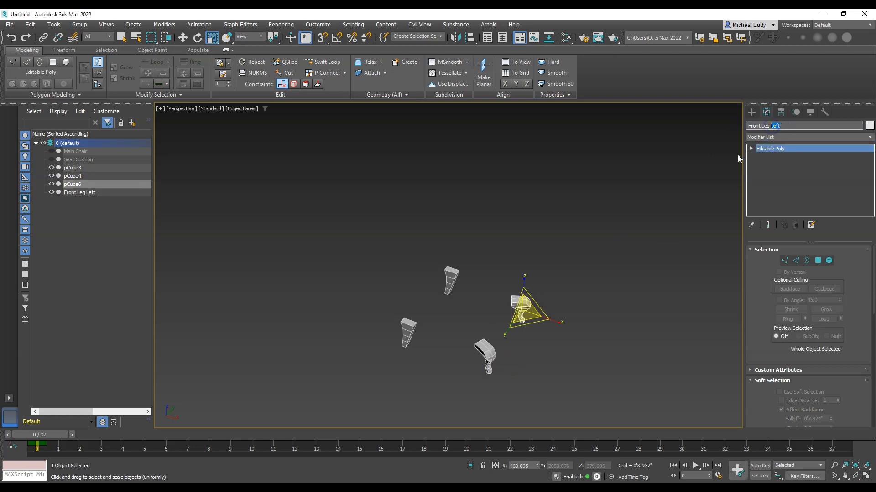
pyautogui.write('Right')
pyautogui.press('Return')
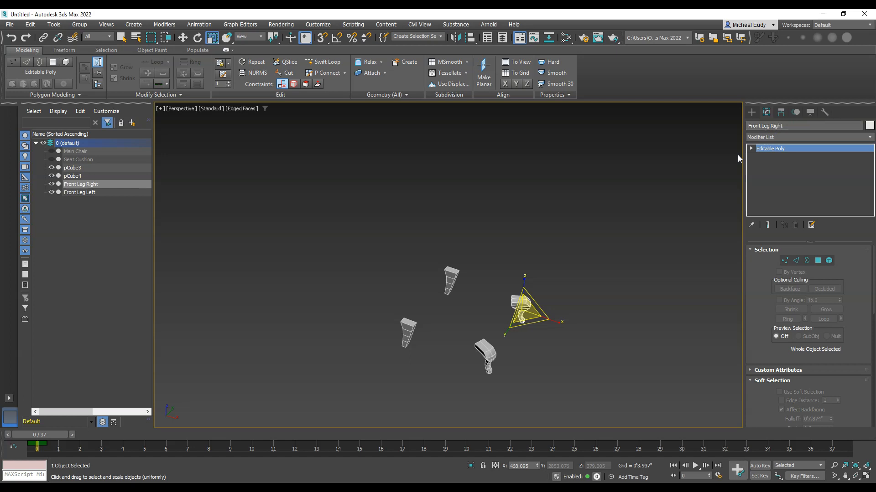
# Reuse the right front leg's name for the straight back leg pCube3, changing it to Back Leg Right.
pyautogui.click(454, 280)
pyautogui.click(742, 123)
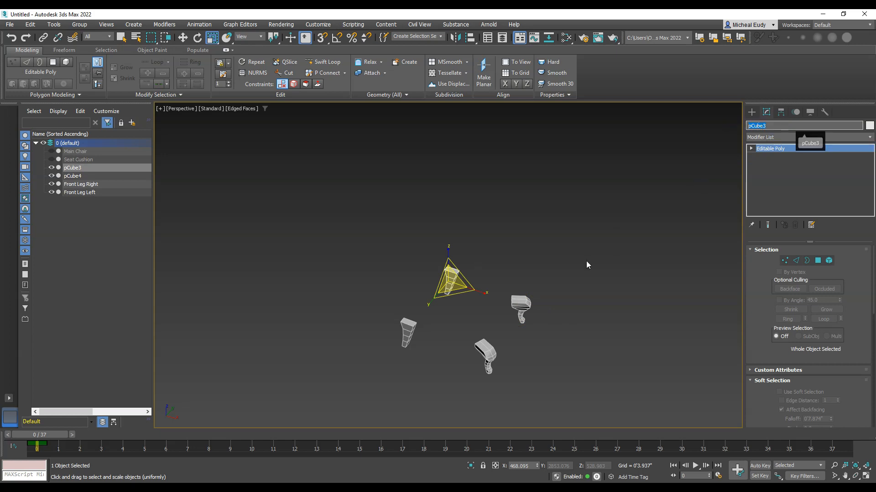
pyautogui.click(517, 305)
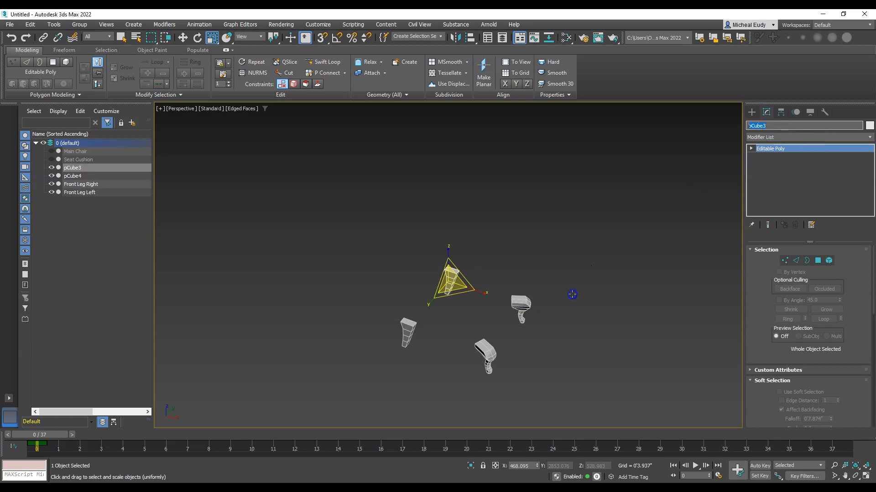
pyautogui.click(784, 125)
pyautogui.hotkey('ctrl', 'c')
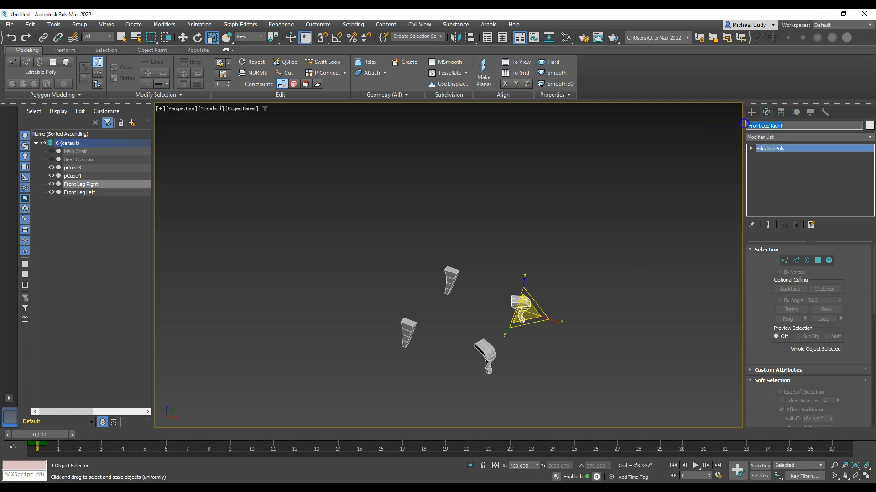
pyautogui.click(456, 274)
pyautogui.click(770, 126)
pyautogui.hotkey('ctrl', 'v')
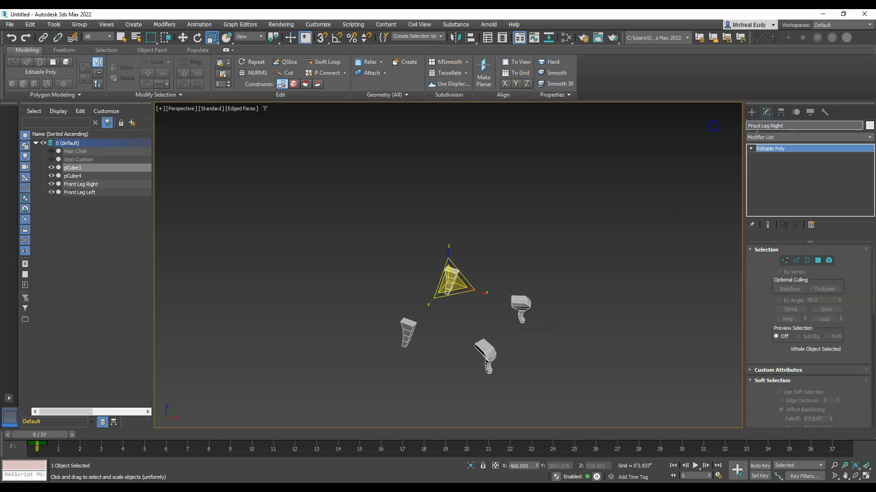
pyautogui.moveTo(762, 127); pyautogui.dragTo(747, 128)
pyautogui.write('Back')
# Copy the right back leg's name to the other straight leg, pCube4, and change it to Back Leg Left.
pyautogui.moveTo(792, 126); pyautogui.dragTo(742, 126)
pyautogui.hotkey('ctrl', 'c')
pyautogui.click(403, 328)
pyautogui.doubleClick(775, 126)
pyautogui.hotkey('ctrl', 'v')
pyautogui.moveTo(769, 126); pyautogui.dragTo(806, 127)
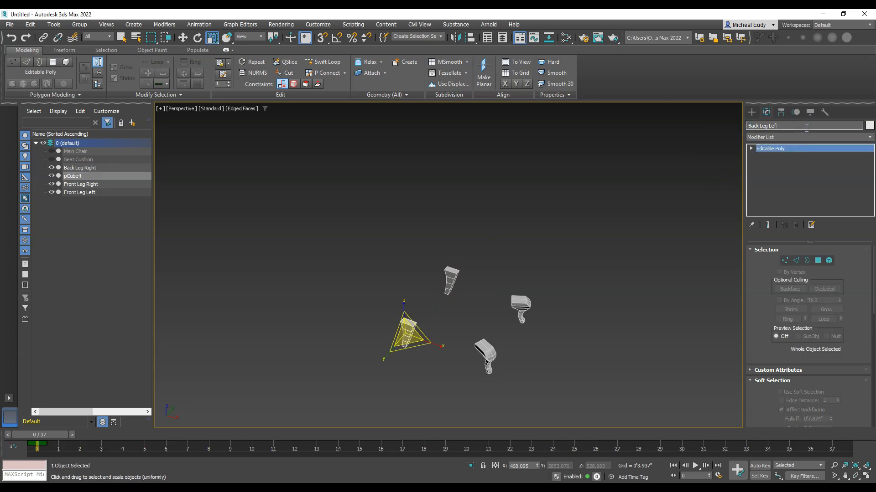
pyautogui.press('Return')
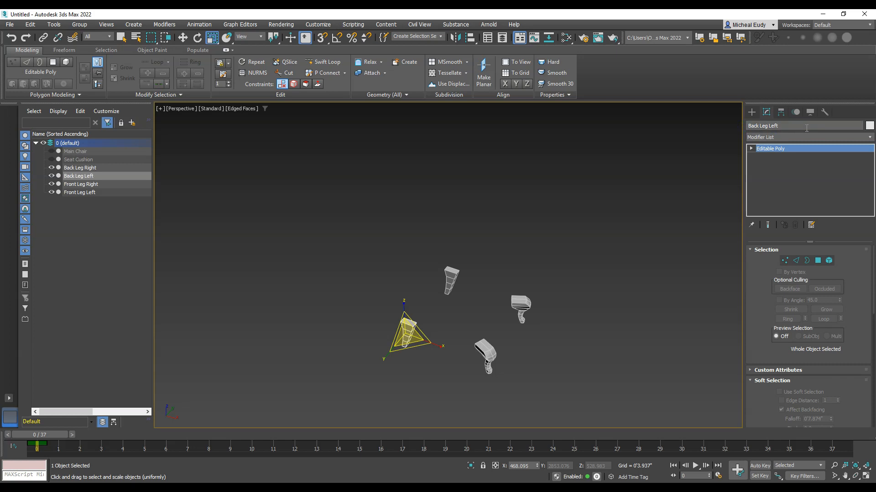
# Unhide the Seat Cushion and Main Chair objects.
pyautogui.click(546, 286)
pyautogui.click(51, 159)
pyautogui.click(52, 151)
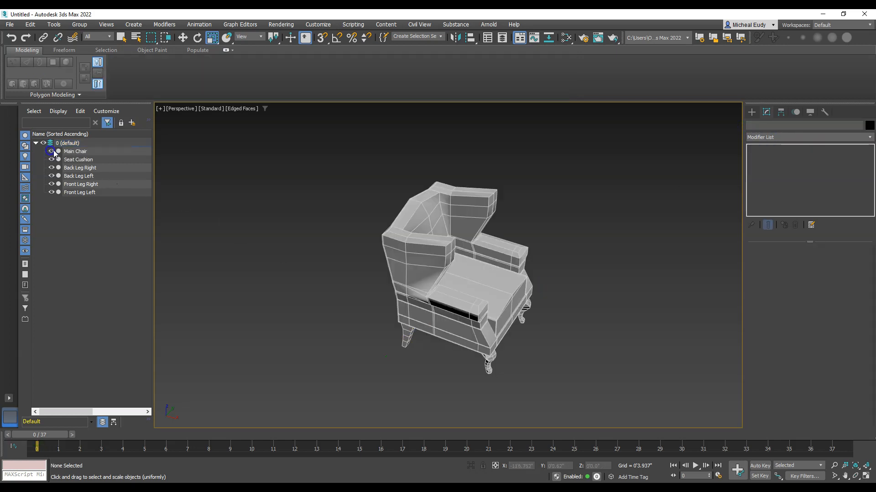
# Rotate all chair parts together a quarter turn clockwise in the top view with angle snap enabled.
pyautogui.press('t')
pyautogui.scroll(-4, 552, 306)
pyautogui.scroll(-2, 522, 307)
pyautogui.moveTo(522, 306); pyautogui.dragTo(471, 290, button='middle')
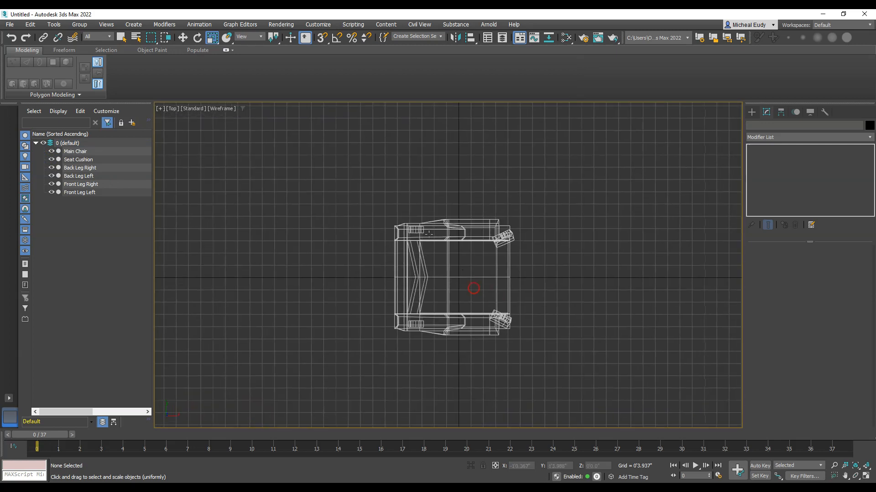
pyautogui.hotkey('ctrl', 'a')
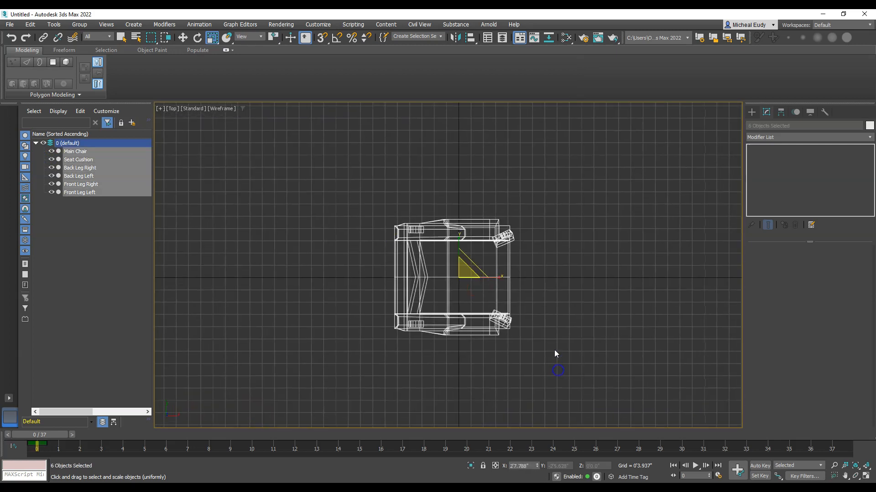
pyautogui.rightClick(563, 262)
pyautogui.click(574, 277)
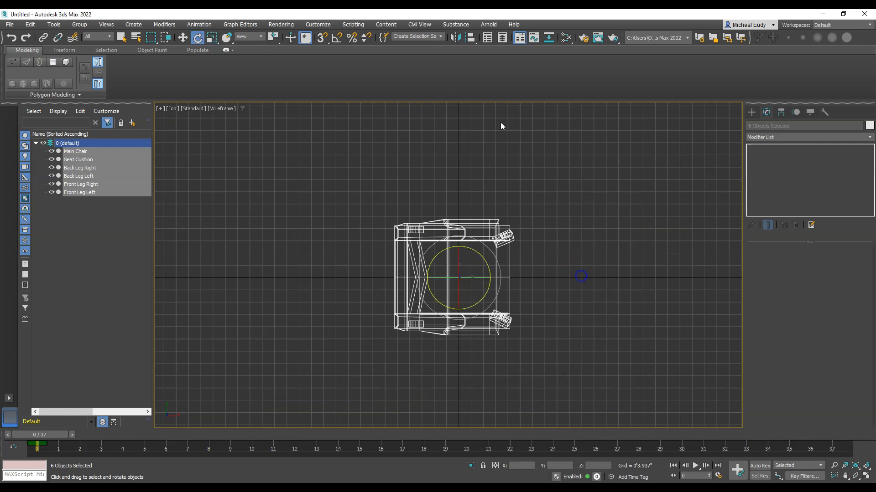
pyautogui.click(337, 41)
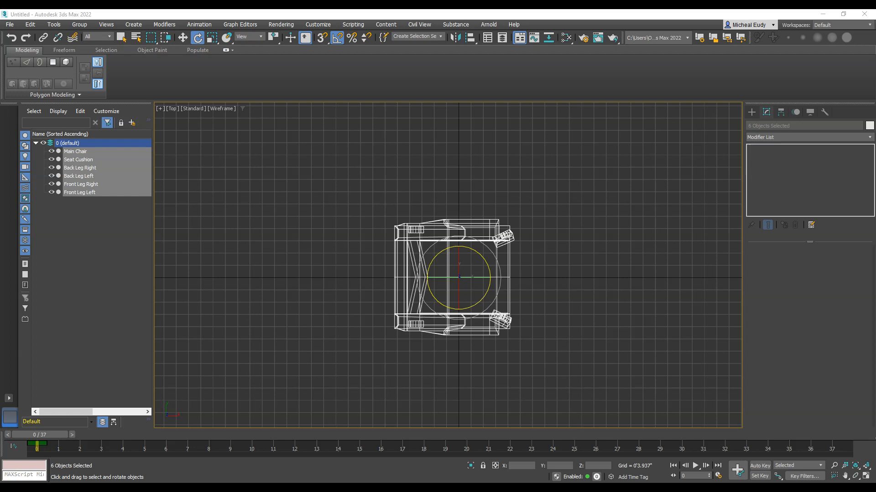
pyautogui.moveTo(481, 242); pyautogui.dragTo(507, 276)
pyautogui.rightClick(507, 275)
pyautogui.click(565, 276)
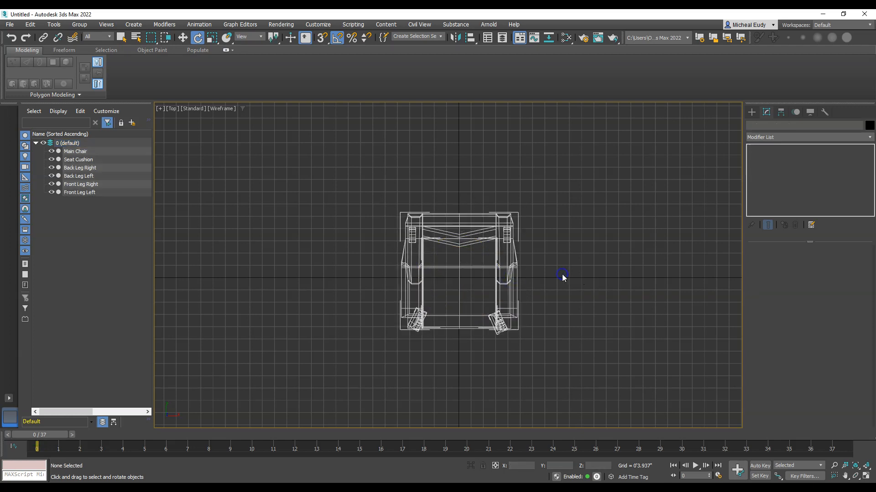
# Display the chair shaded with edged faces and view it at an angle from the front.
pyautogui.press('F3')
pyautogui.press('F4')
pyautogui.scroll(4, 503, 295)
pyautogui.moveTo(506, 289)
pyautogui.keyDown('alt'); pyautogui.mouseDown(button='middle')
pyautogui.moveTo(537, 292)
pyautogui.moveTo(504, 306)
pyautogui.moveTo(493, 275)
pyautogui.moveTo(470, 300)
pyautogui.moveTo(474, 280)
pyautogui.moveTo(490, 282)
pyautogui.mouseUp(button='middle'); pyautogui.keyUp('alt')
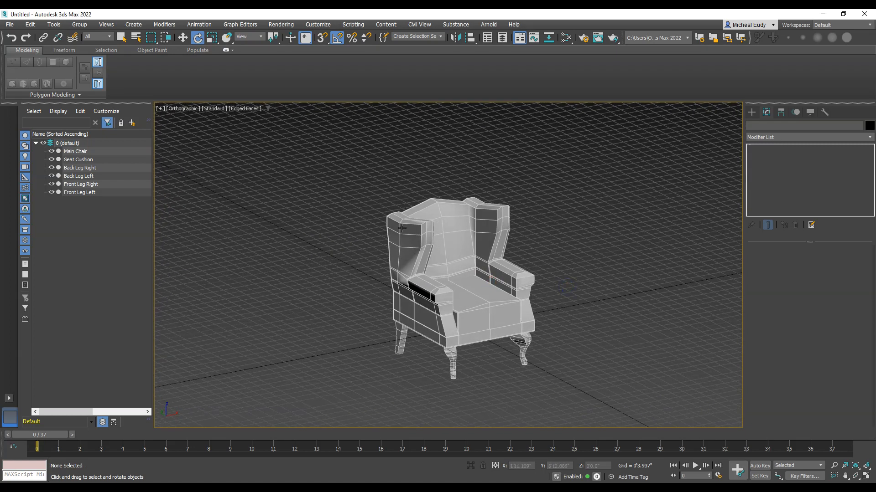
# Apply Reset XForm to all six chair parts.
pyautogui.moveTo(355, 170); pyautogui.dragTo(574, 400)
pyautogui.click(825, 112)
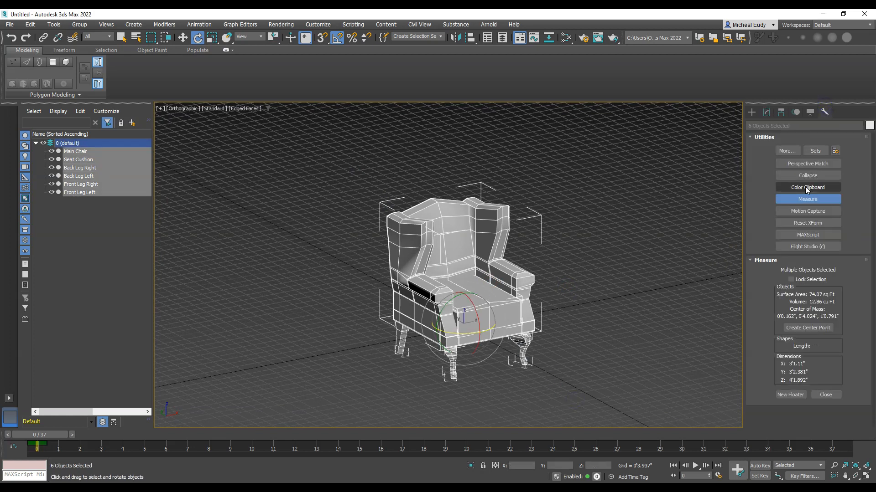
pyautogui.click(801, 224)
pyautogui.click(798, 276)
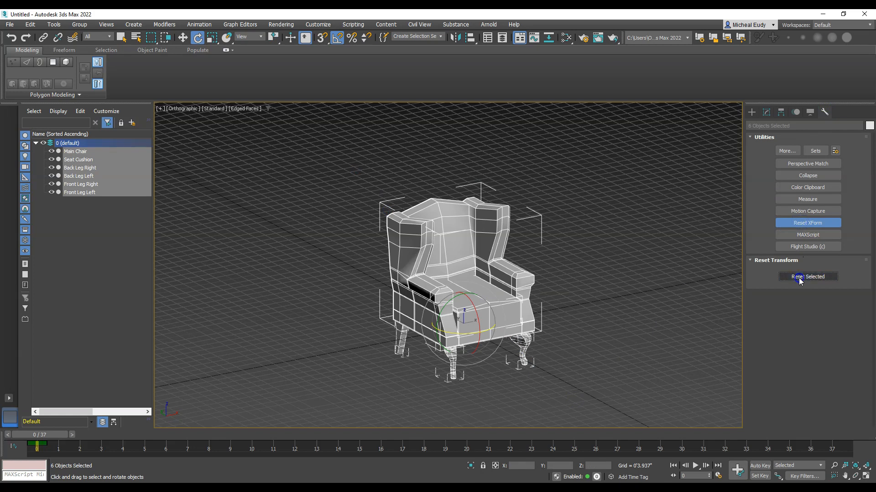
pyautogui.click(611, 299)
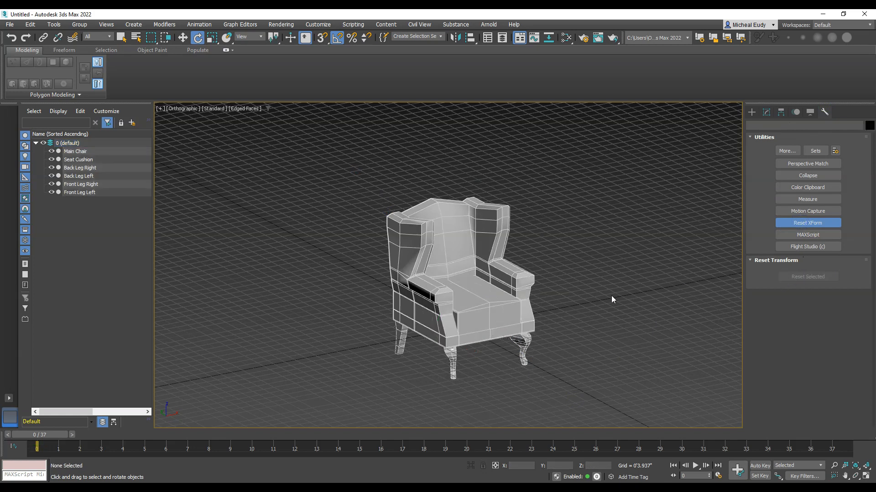
# Convert all six chair parts to Editable Poly.
pyautogui.moveTo(270, 159); pyautogui.dragTo(571, 390)
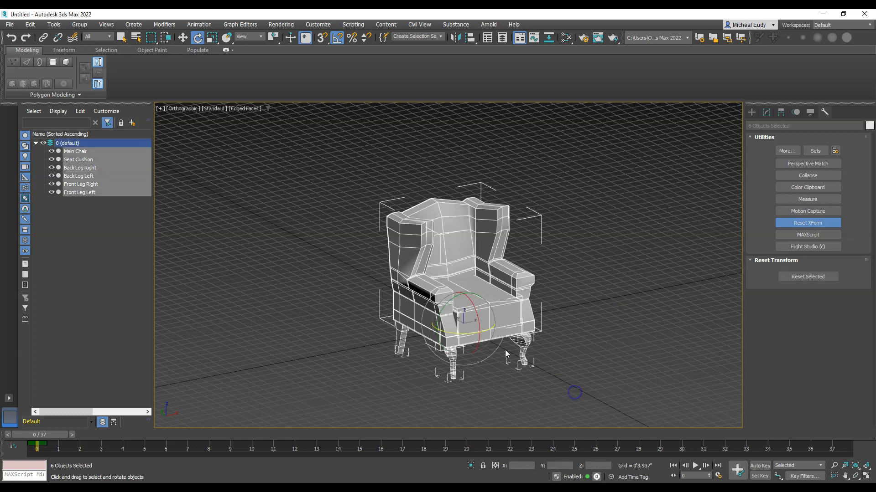
pyautogui.rightClick(468, 291)
pyautogui.click(571, 392)
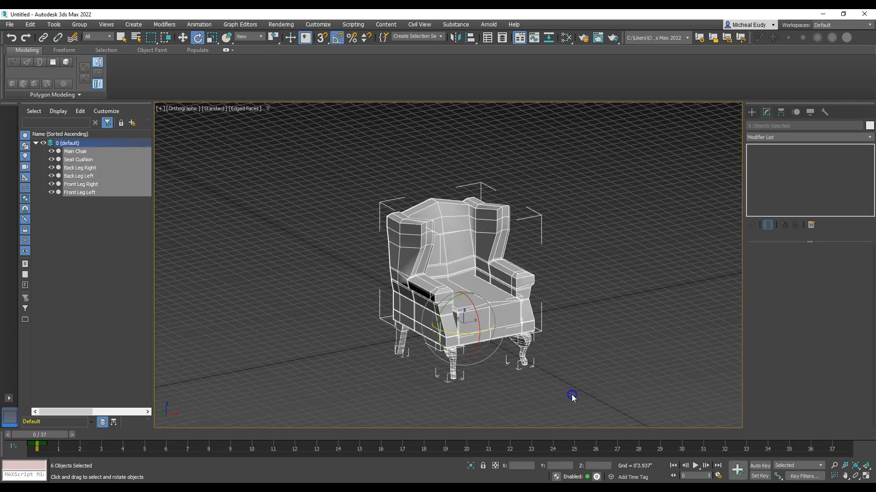
pyautogui.click(568, 343)
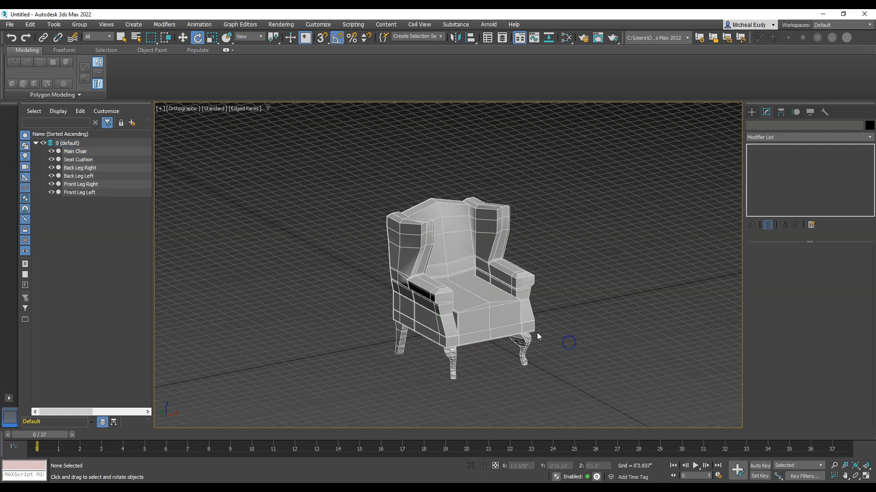
# Load the Seat Cushion's existing material into the Slate Material Editor.
pyautogui.click(476, 311)
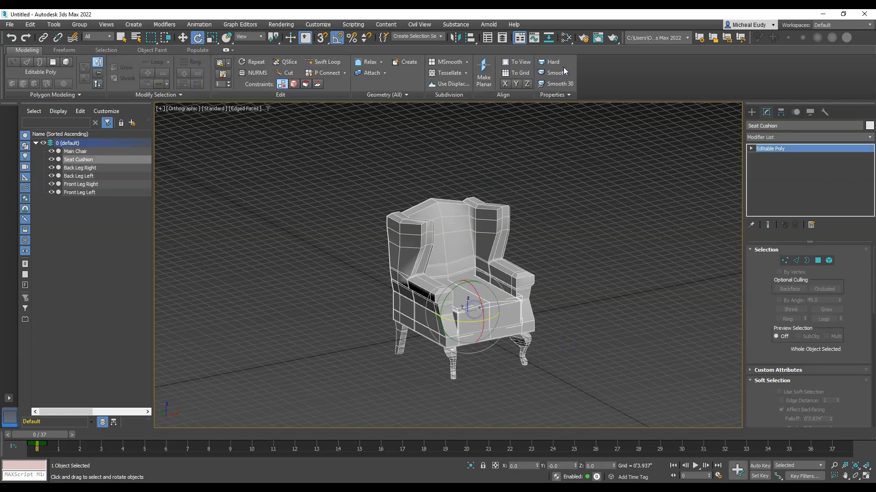
pyautogui.click(566, 40)
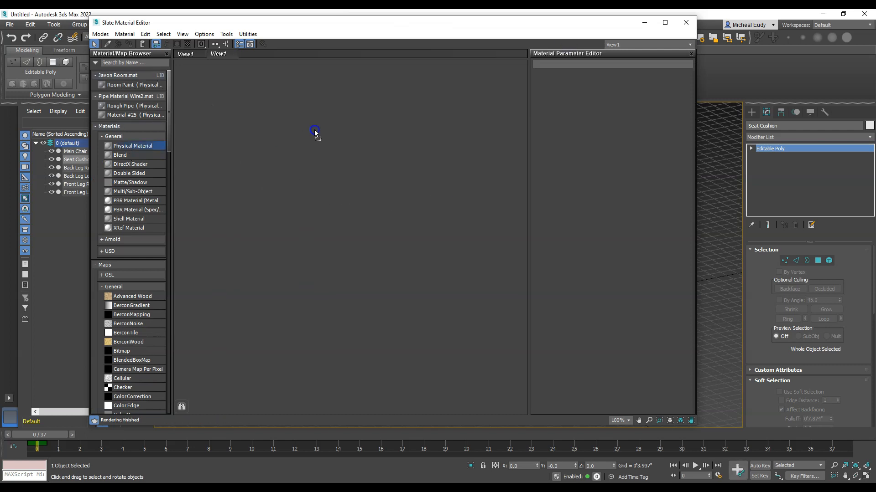
pyautogui.click(130, 145)
pyautogui.click(120, 34)
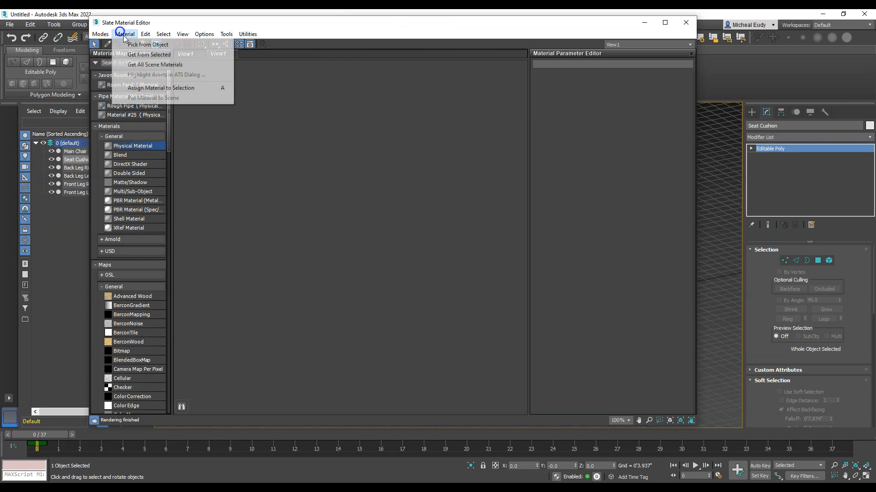
pyautogui.click(146, 55)
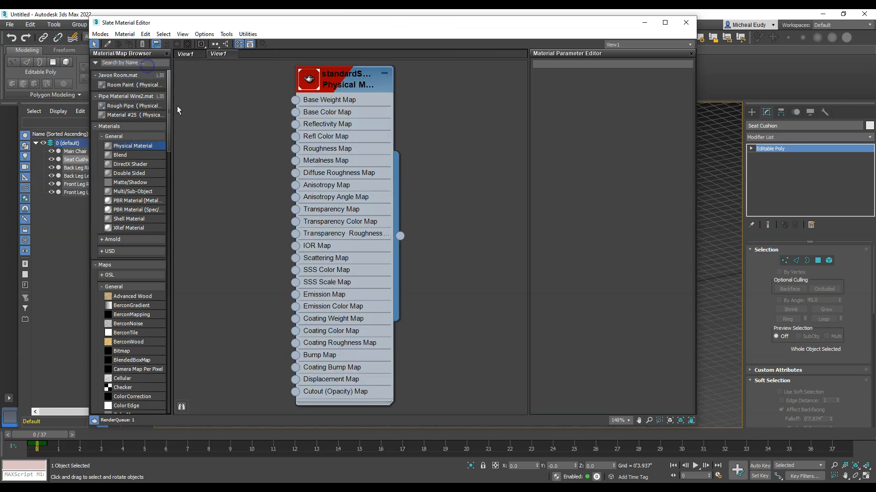
# Open the standardSurface1 material's parameters and rename it Modleing Grey.
pyautogui.click(351, 86)
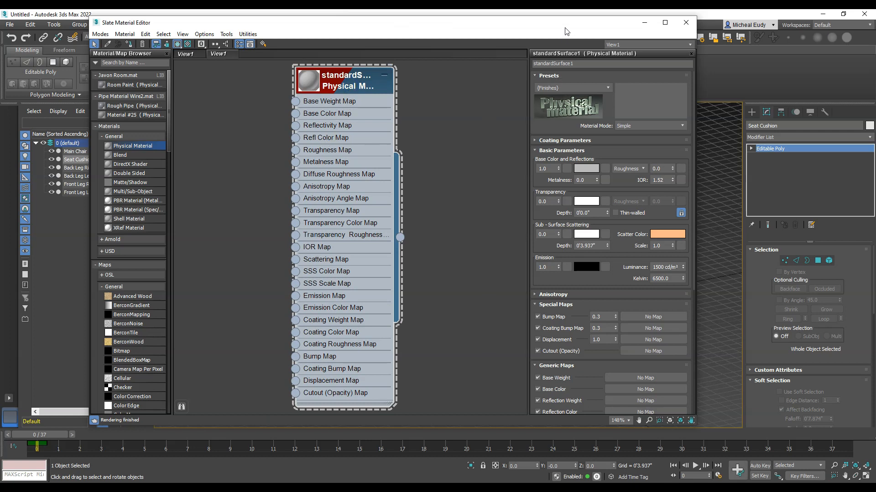
pyautogui.doubleClick(575, 63)
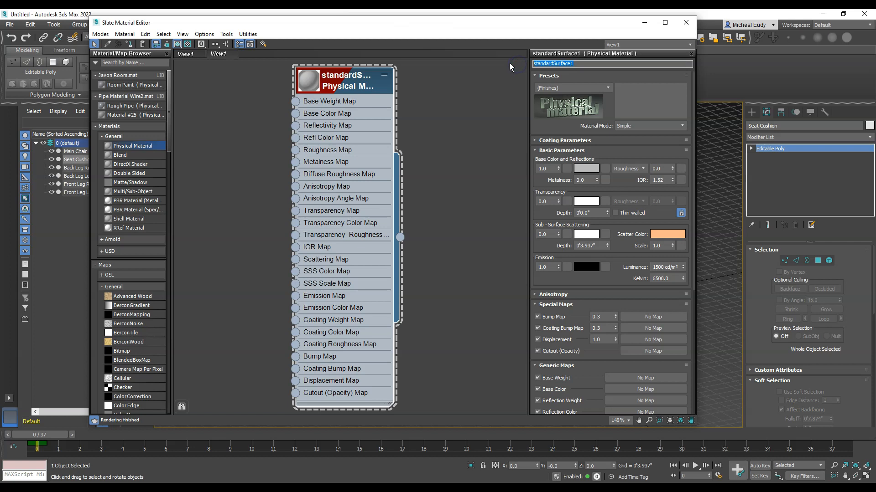
pyautogui.write('Modleing Grey')
# Switch the grey material to Advanced mode and set its reflection weight to 0.4 and reflection roughness to 0.6.
pyautogui.click(652, 126)
pyautogui.click(642, 144)
pyautogui.doubleClick(556, 191)
pyautogui.write('.4')
pyautogui.press('Return')
pyautogui.doubleClick(661, 190)
pyautogui.write('.6')
pyautogui.press('Return')
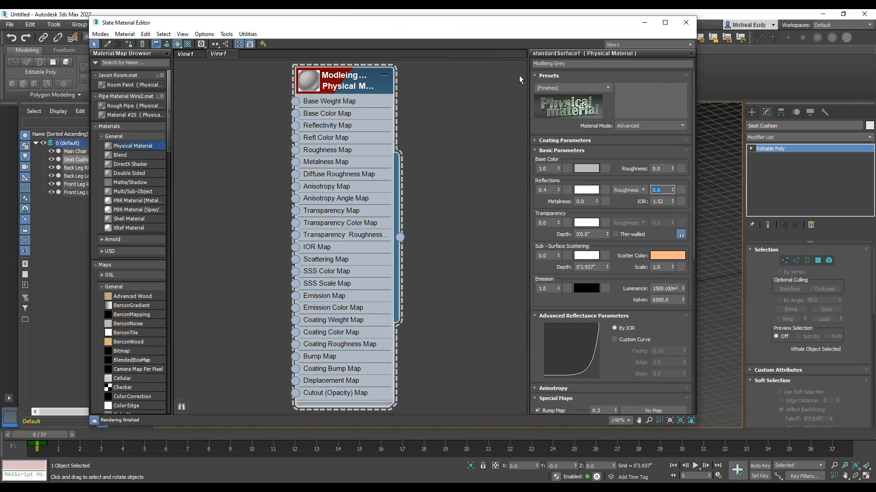
# Select every chair part, assign the Modleing Grey material to them, and close the material editor.
pyautogui.moveTo(557, 29); pyautogui.dragTo(875, 136)
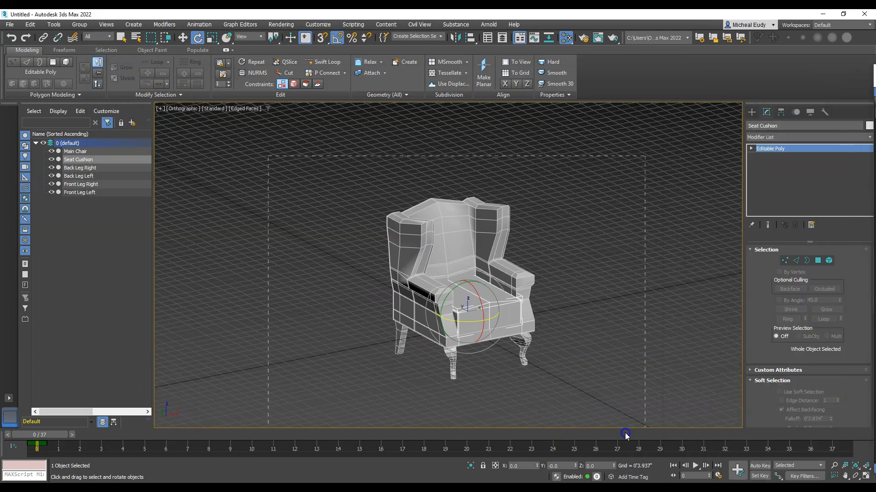
pyautogui.hotkey('ctrl', 'a')
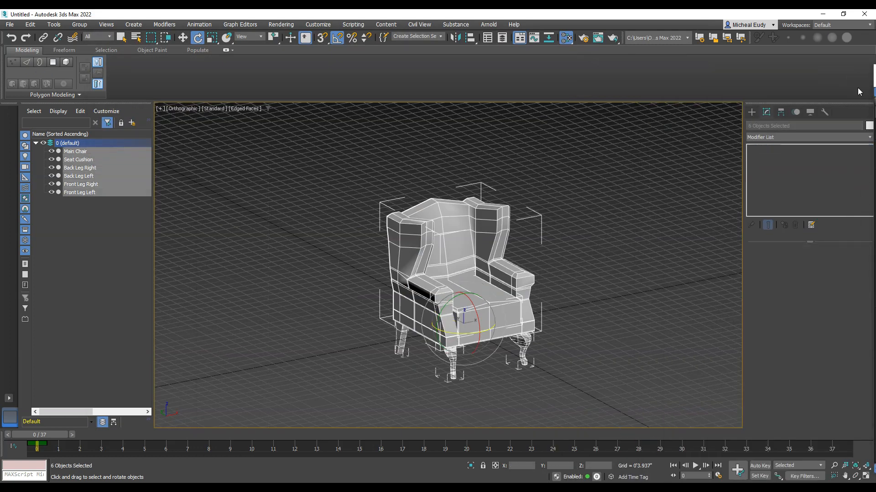
pyautogui.moveTo(874, 68); pyautogui.dragTo(249, 81)
pyautogui.rightClick(512, 143)
pyautogui.click(534, 157)
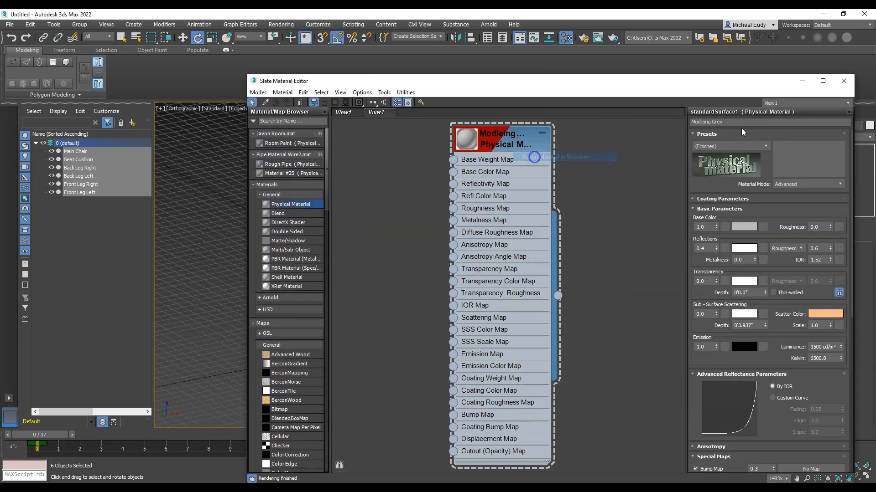
pyautogui.click(843, 81)
# Set the object color of all selected chair parts to black.
pyautogui.click(869, 124)
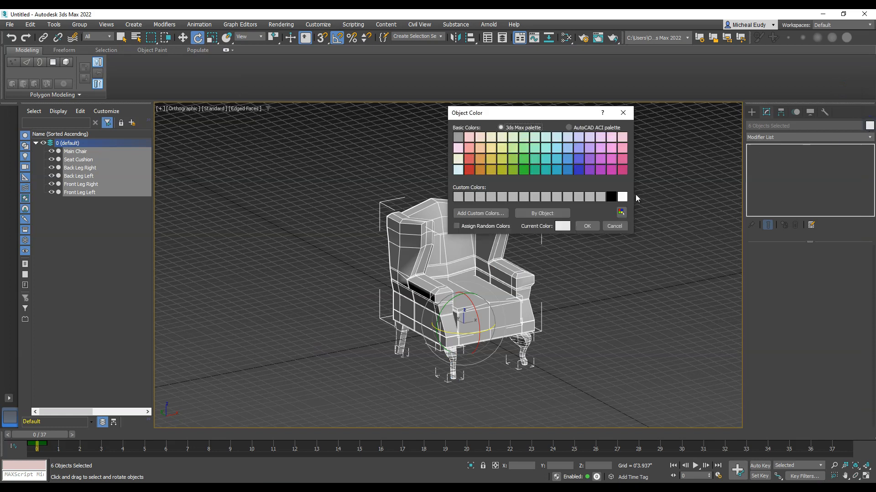
pyautogui.click(612, 196)
pyautogui.click(587, 226)
pyautogui.click(579, 263)
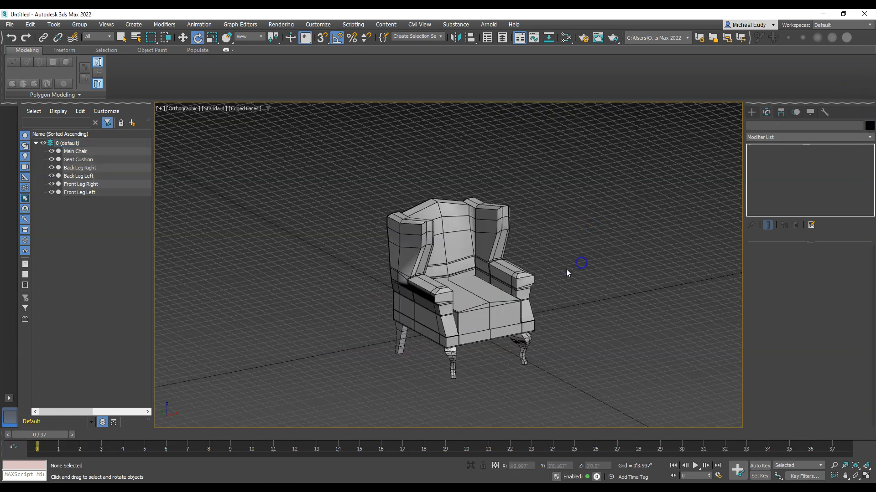
# Move all chair parts up in the front view until the legs stand on the ground line.
pyautogui.scroll(5, 470, 317)
pyautogui.scroll(-3, 470, 317)
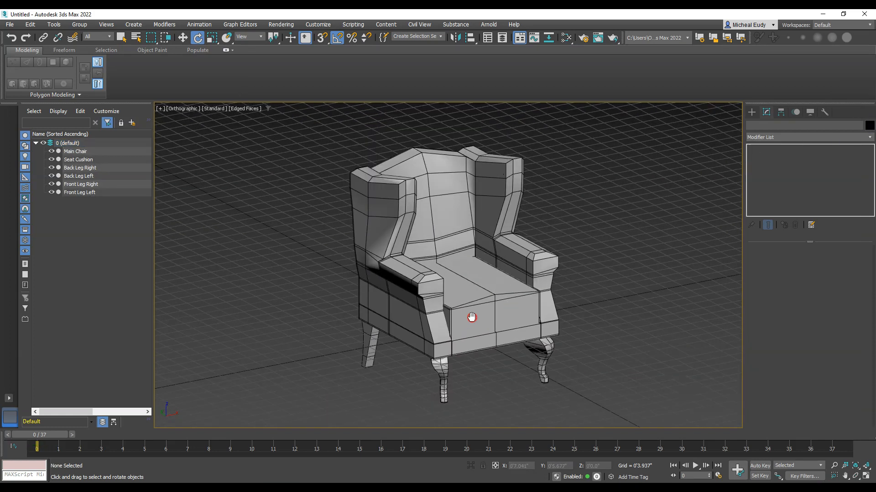
pyautogui.moveTo(471, 317)
pyautogui.keyDown('alt'); pyautogui.mouseDown(button='middle')
pyautogui.moveTo(457, 316)
pyautogui.moveTo(472, 334)
pyautogui.mouseUp(button='middle'); pyautogui.keyUp('alt')
pyautogui.press('f')
pyautogui.moveTo(346, 133); pyautogui.dragTo(569, 377)
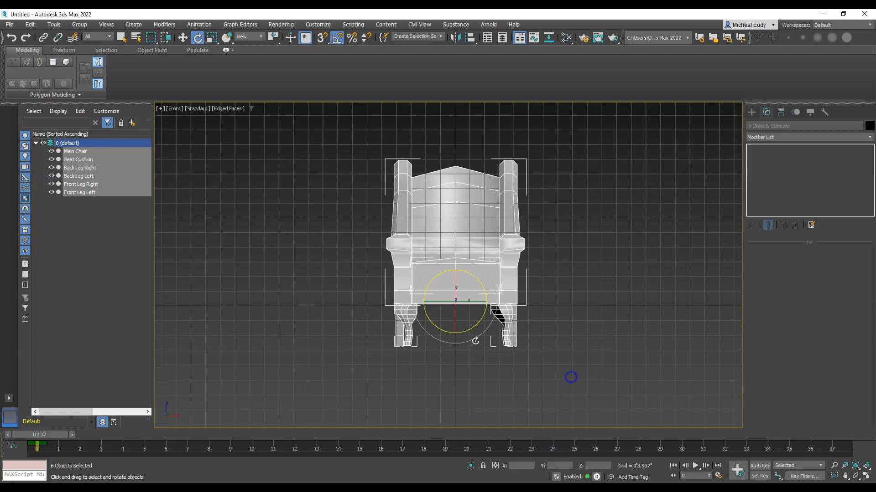
pyautogui.rightClick(474, 339)
pyautogui.click(488, 344)
pyautogui.moveTo(453, 283); pyautogui.dragTo(454, 243)
pyautogui.scroll(-4, 456, 371)
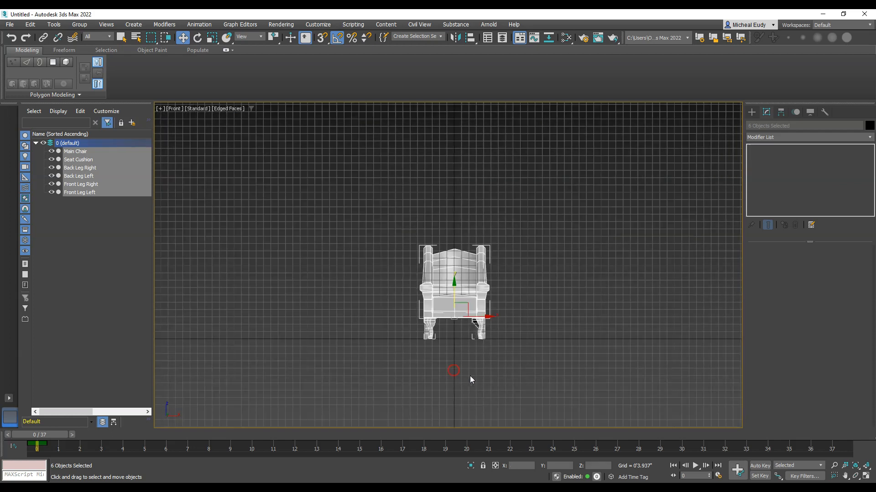
pyautogui.click(505, 364)
# Return the viewport to a perspective view showing the whole chair at an angle.
pyautogui.keyDown('alt'); pyautogui.moveTo(514, 334); pyautogui.dragTo(482, 378, button='middle'); pyautogui.keyUp('alt')
pyautogui.scroll(4, 510, 358)
pyautogui.press('p')
pyautogui.keyDown('alt'); pyautogui.moveTo(405, 374); pyautogui.dragTo(275, 166, button='middle'); pyautogui.keyUp('alt')
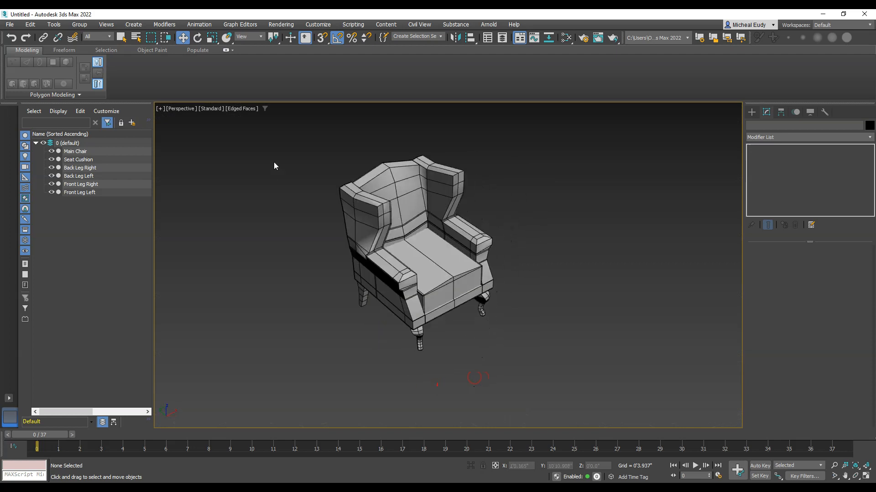
# Change the perspective viewport background to a solid color.
pyautogui.click(239, 108)
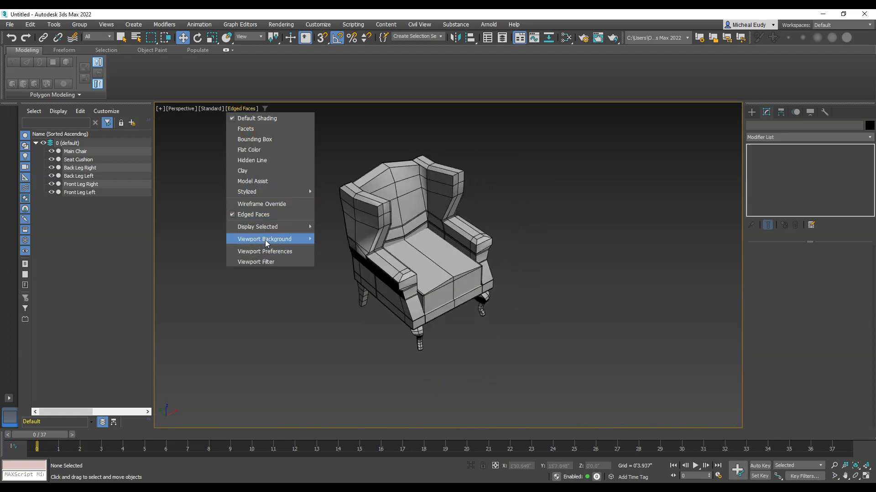
pyautogui.moveTo(267, 243)
pyautogui.click(340, 250)
pyautogui.moveTo(335, 251); pyautogui.dragTo(474, 237, button='middle')
pyautogui.scroll(5, 460, 313)
pyautogui.scroll(-5, 475, 236)
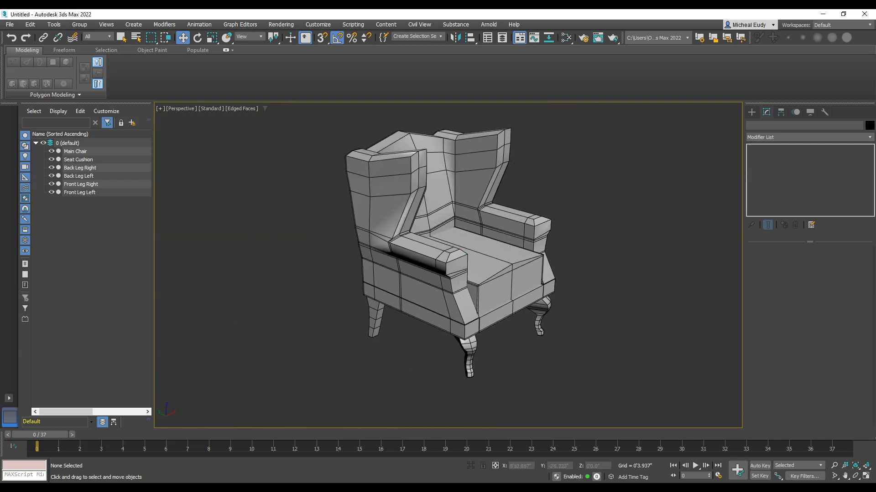
# Examine the armchair reference photos and compare them with the main chair model.
pyautogui.moveTo(875, 248); pyautogui.dragTo(587, 287, button='right')
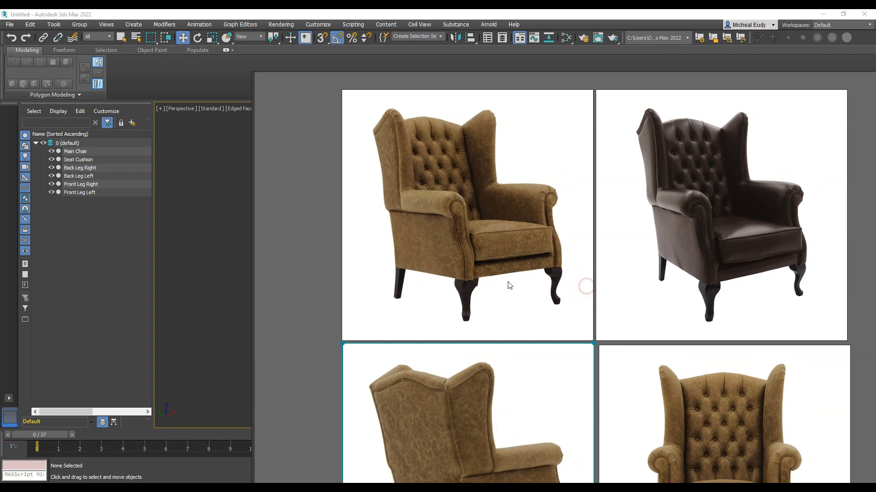
pyautogui.moveTo(551, 425); pyautogui.dragTo(358, 351, button='right')
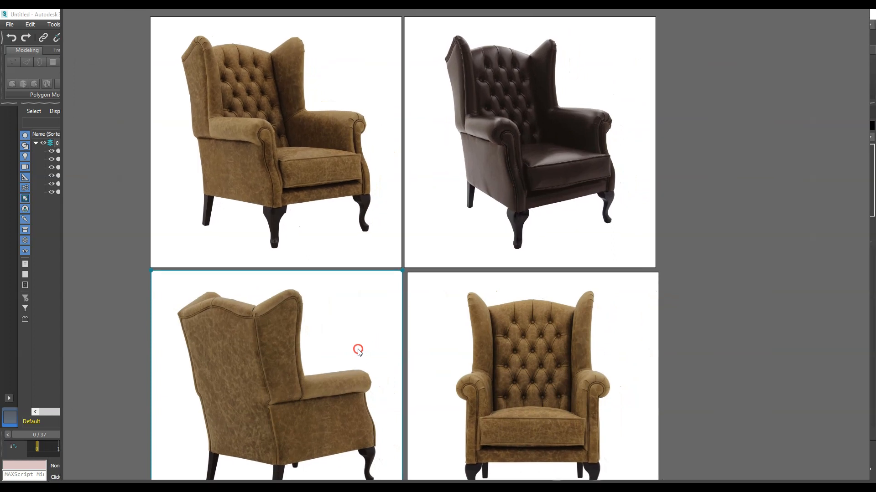
pyautogui.moveTo(455, 369); pyautogui.dragTo(461, 346, button='right')
pyautogui.moveTo(344, 306); pyautogui.dragTo(875, 368, button='right')
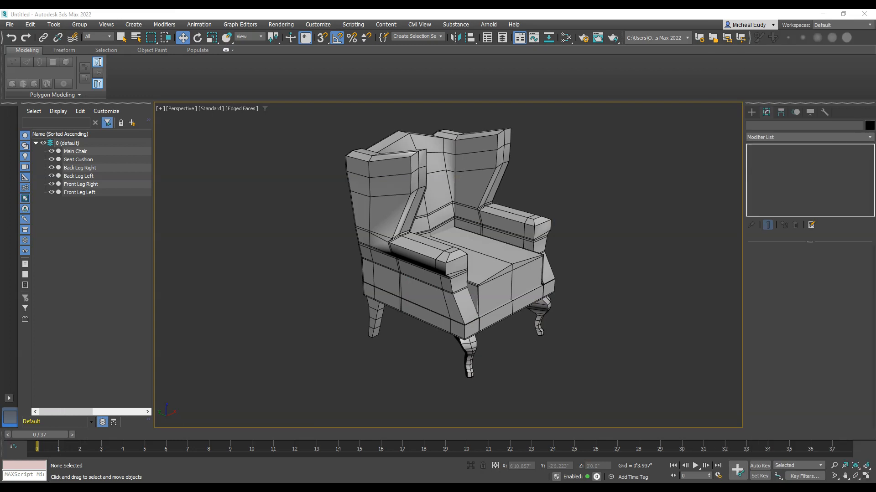
pyautogui.click(391, 258)
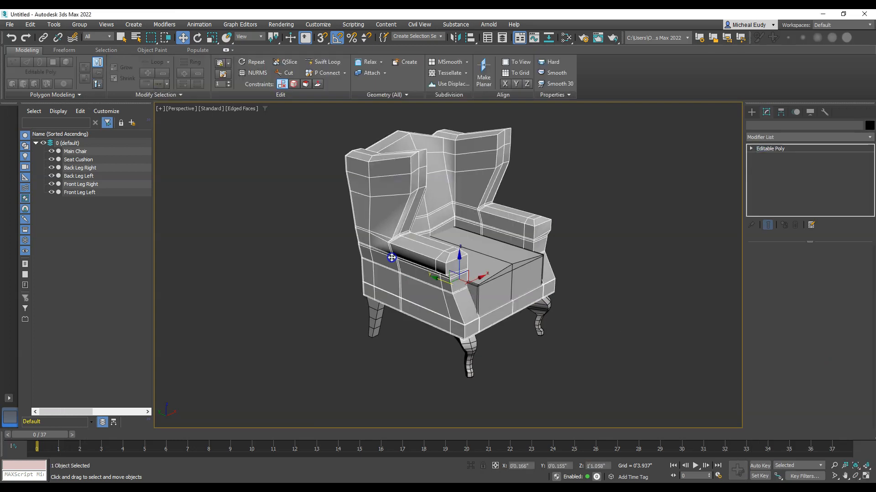
pyautogui.moveTo(391, 258)
pyautogui.keyDown('alt'); pyautogui.mouseDown(button='middle')
pyautogui.moveTo(431, 229)
pyautogui.moveTo(491, 219)
pyautogui.moveTo(417, 231)
pyautogui.moveTo(392, 261)
pyautogui.mouseUp(button='middle'); pyautogui.keyUp('alt')
# Select all six chair parts and create a new layer containing them.
pyautogui.moveTo(80, 160); pyautogui.dragTo(78, 196)
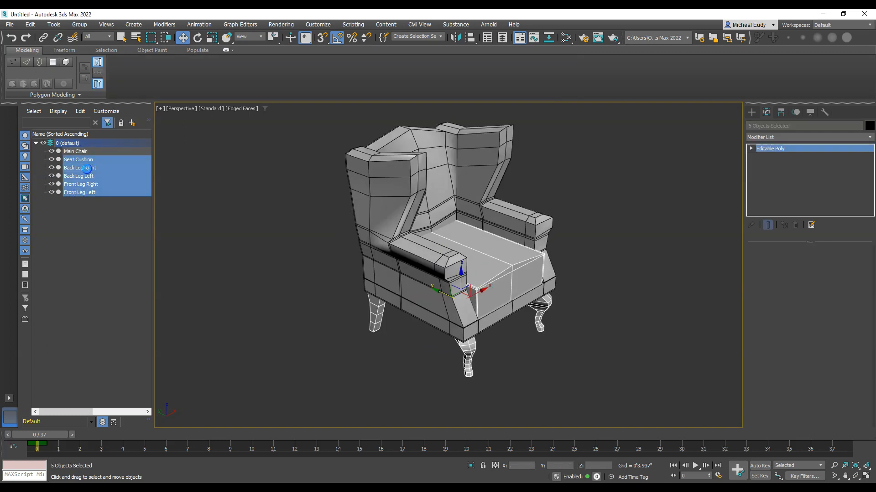
pyautogui.click(80, 152)
pyautogui.keyDown('shift'); pyautogui.click(83, 193); pyautogui.keyUp('shift')
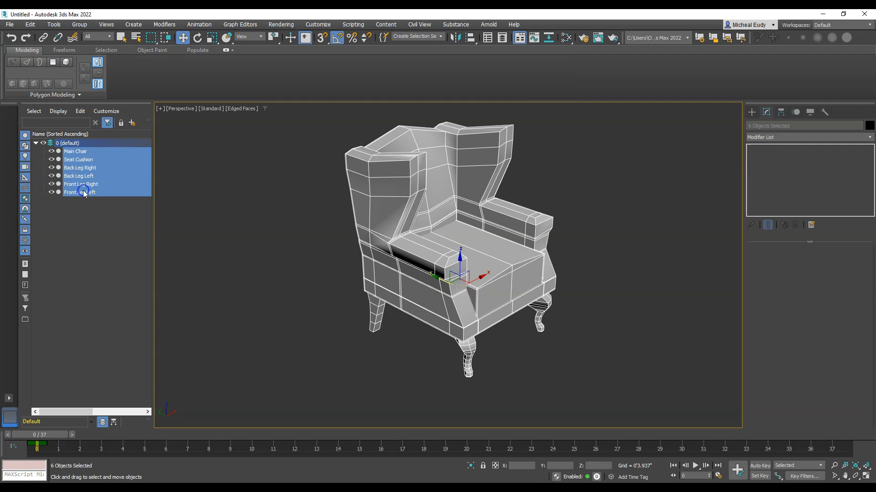
pyautogui.rightClick(95, 193)
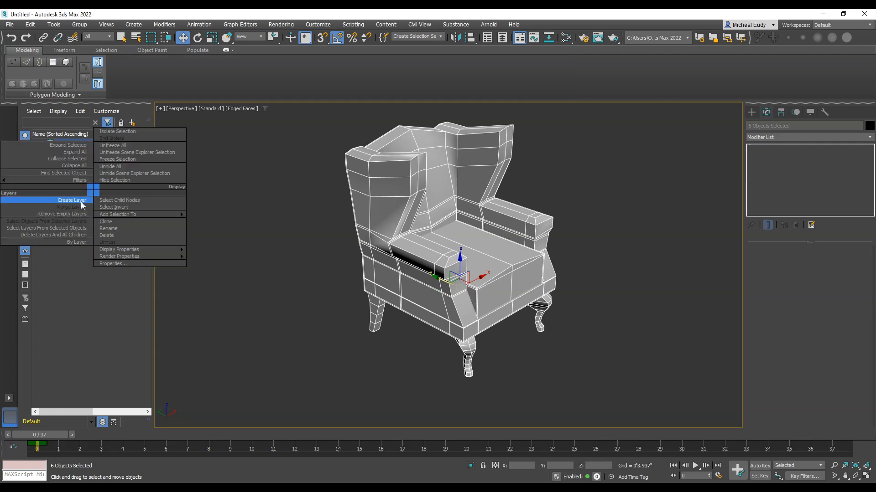
pyautogui.click(80, 202)
# Rename the new layer Old Chair and make the 0 (default) layer active.
pyautogui.click(66, 151)
pyautogui.click(69, 151)
pyautogui.write('Old Chair')
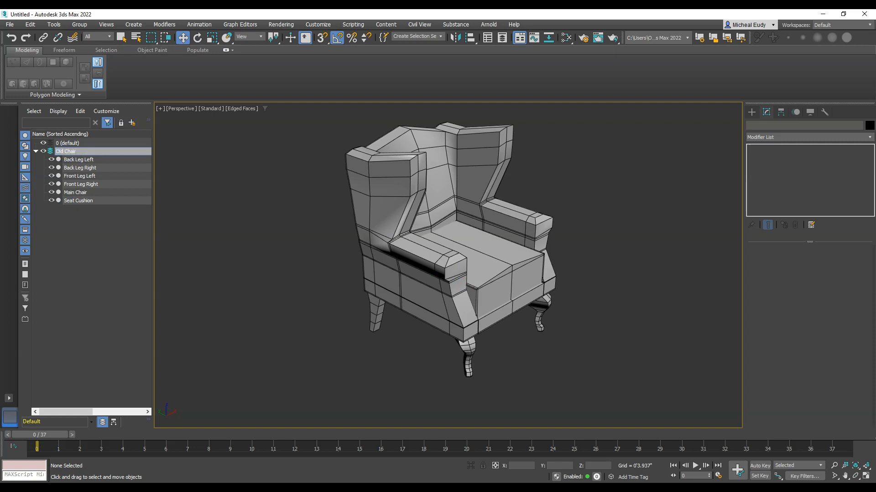
pyautogui.press('Return')
pyautogui.click(50, 144)
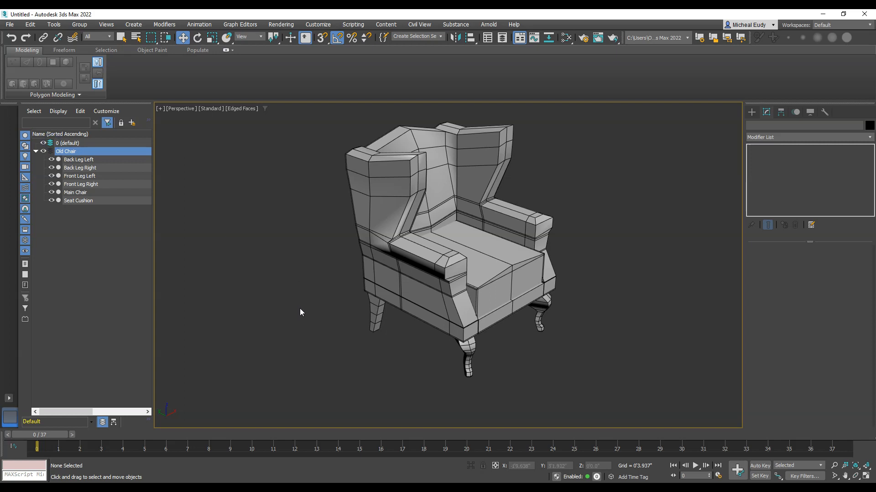
# Hide the four chair legs and the seat cushion, leaving only the Main Chair object shown.
pyautogui.click(51, 160)
pyautogui.click(51, 168)
pyautogui.click(51, 176)
pyautogui.click(51, 184)
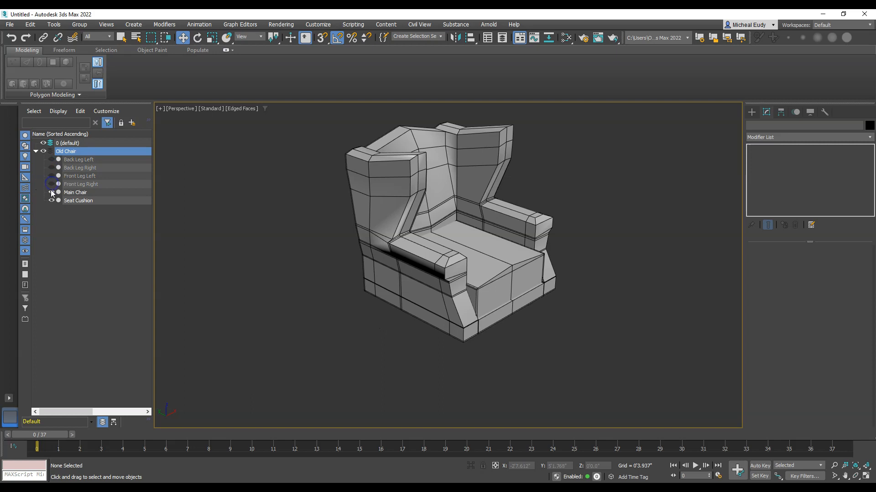
pyautogui.click(51, 201)
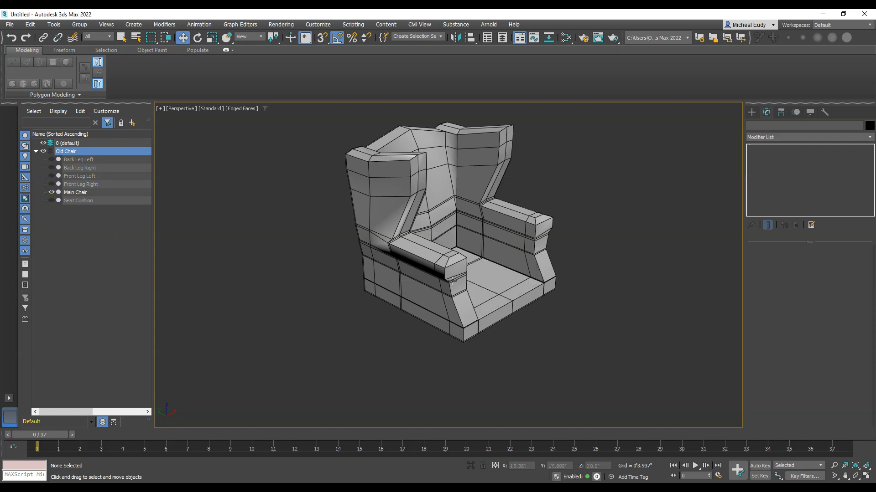
# Compare the main chair in the front view with the front reference photo, focusing on the shape of the rolled armrest.
pyautogui.keyDown('alt'); pyautogui.moveTo(447, 281); pyautogui.dragTo(400, 275, button='middle'); pyautogui.keyUp('alt')
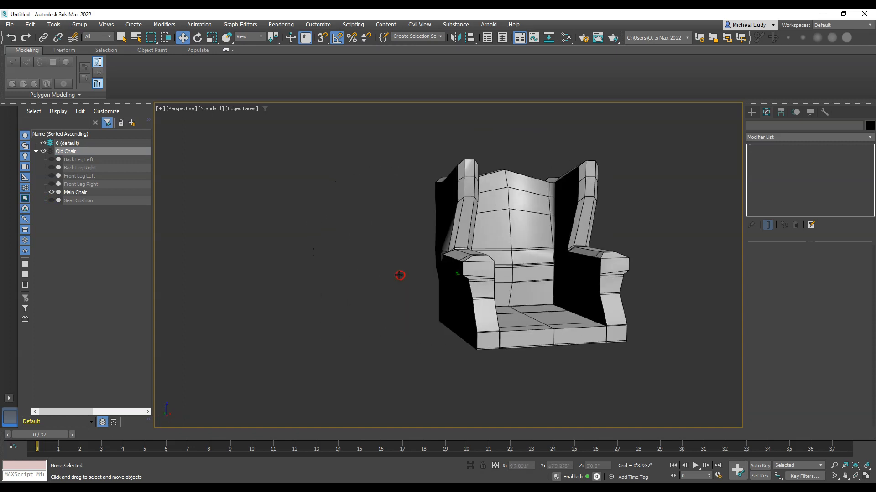
pyautogui.press('f')
pyautogui.scroll(-3, 479, 267)
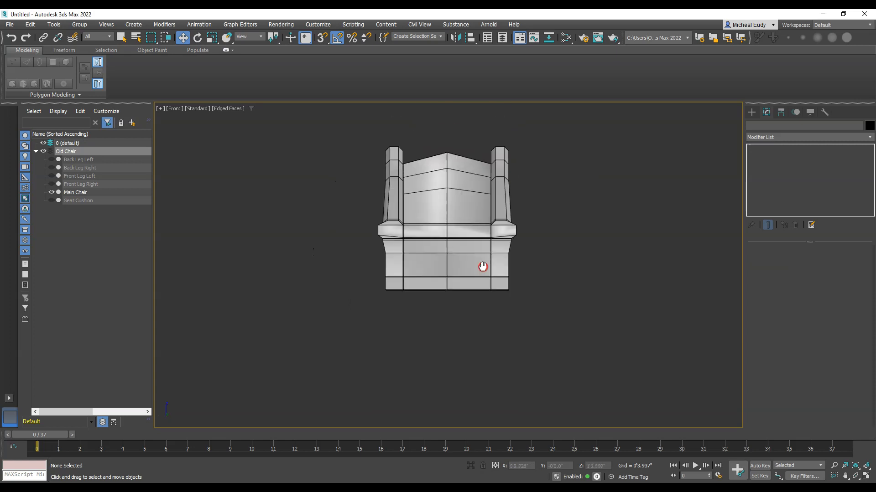
pyautogui.hotkey('alt', 'Tab')
pyautogui.scroll(-1, 433, 296)
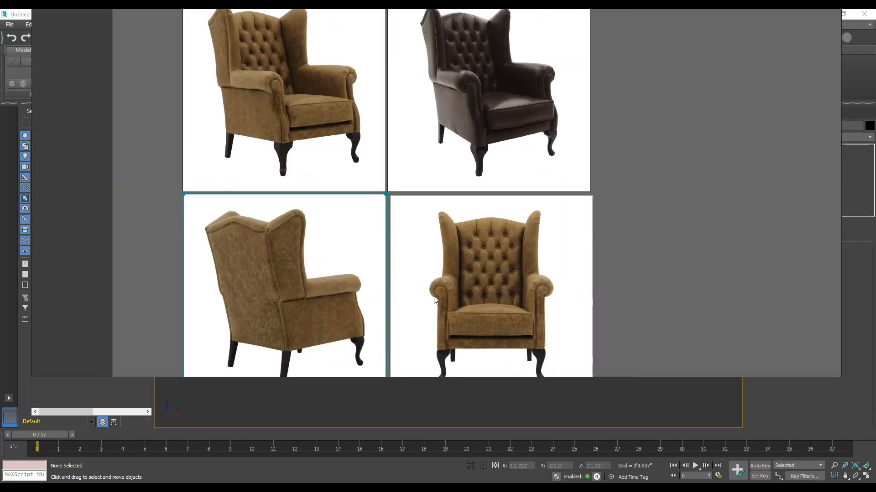
pyautogui.scroll(5, 434, 292)
pyautogui.scroll(1, 434, 294)
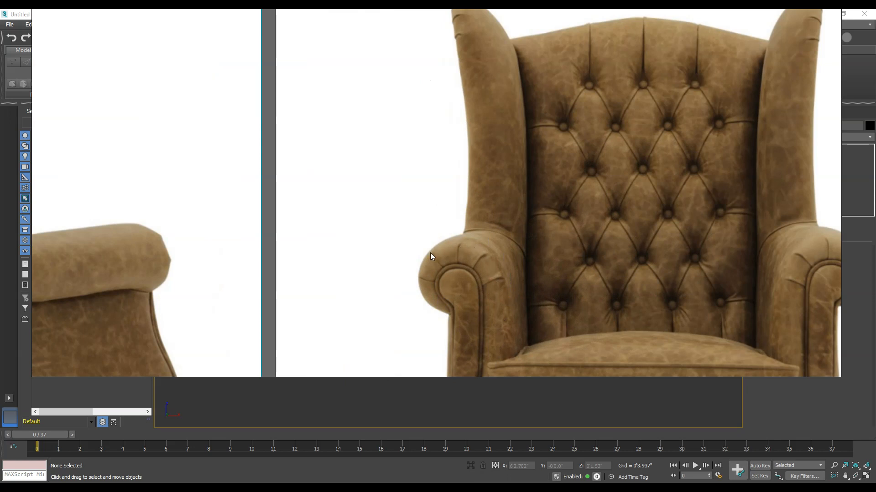
pyautogui.hotkey('alt', 'Tab')
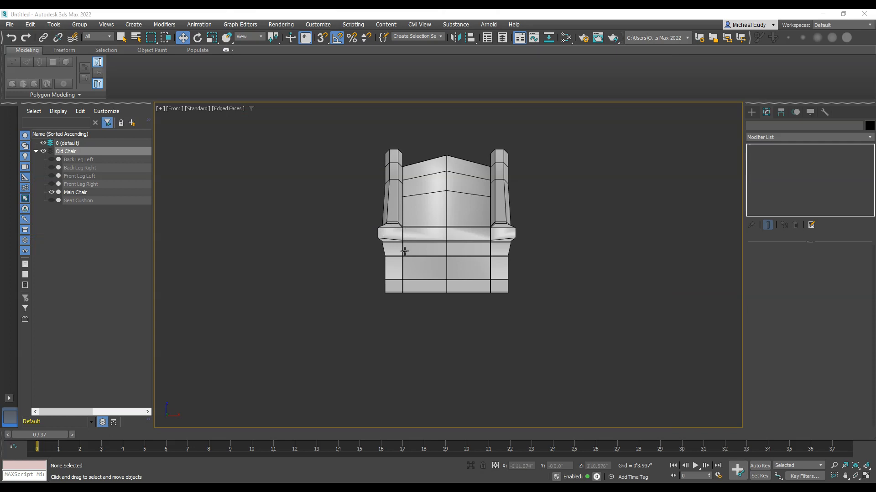
pyautogui.scroll(3, 401, 248)
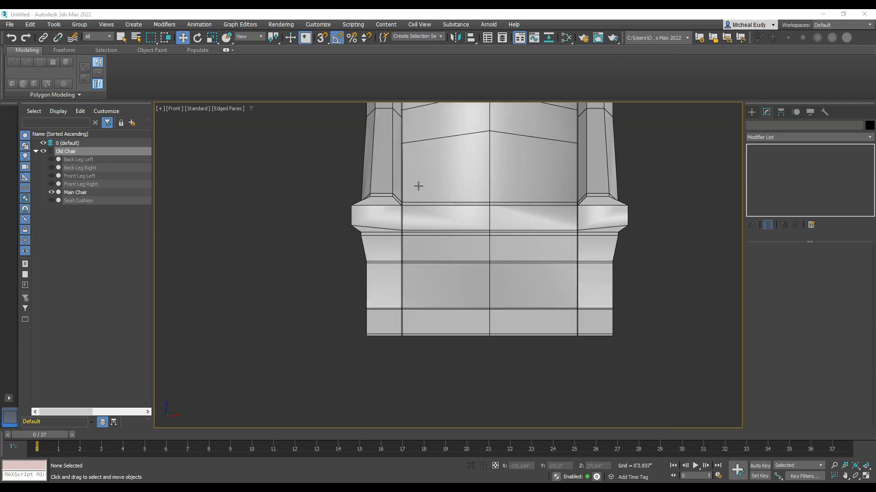
pyautogui.scroll(-4, 442, 221)
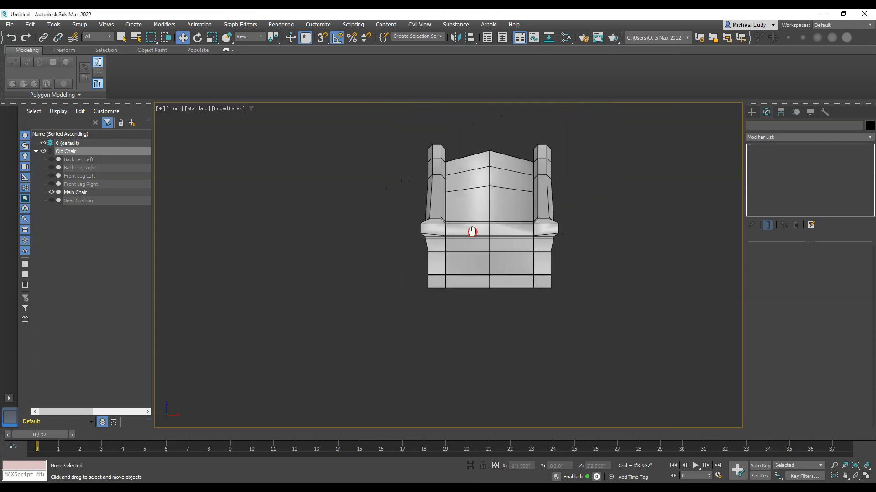
# Create a tube beside the armrest in the front view, with radii about 3.6 and 2.4 inches and height about 3.2 inches.
pyautogui.click(752, 112)
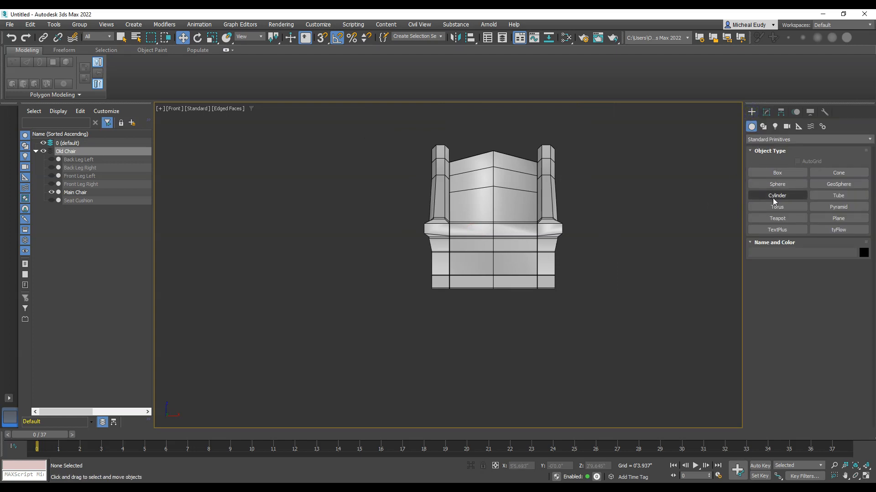
pyautogui.click(833, 196)
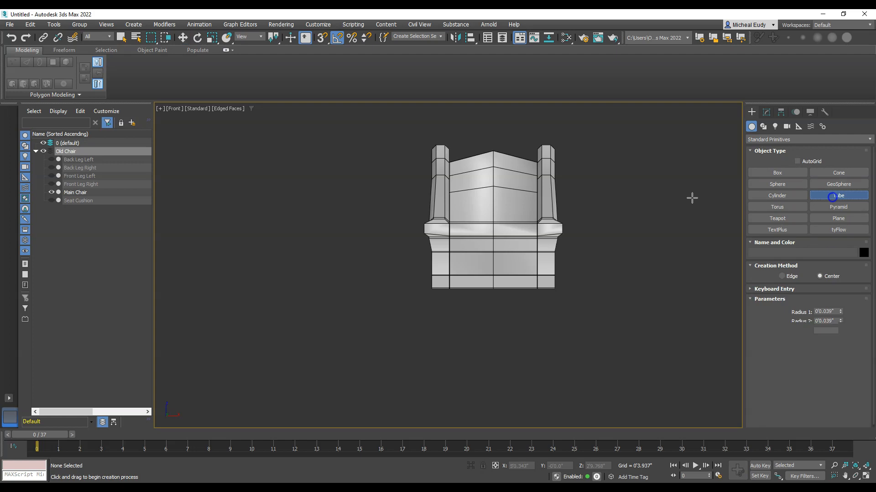
pyautogui.scroll(3, 376, 232)
pyautogui.moveTo(374, 233); pyautogui.dragTo(344, 221, button='middle')
pyautogui.moveTo(349, 208); pyautogui.dragTo(365, 226)
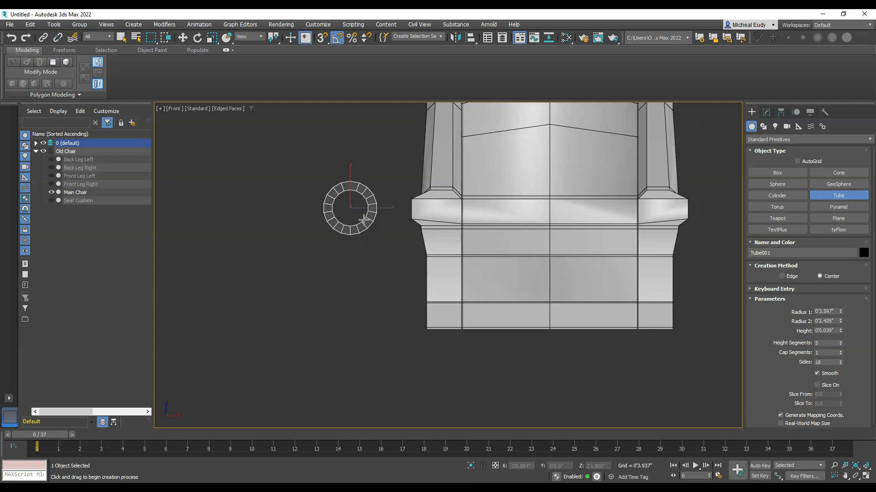
pyautogui.click(363, 194)
pyautogui.press('w')
# Assign the grey modeling material to the new tube and close the material editor.
pyautogui.keyDown('alt'); pyautogui.moveTo(363, 220); pyautogui.dragTo(363, 211, button='middle'); pyautogui.keyUp('alt')
pyautogui.scroll(5, 360, 207)
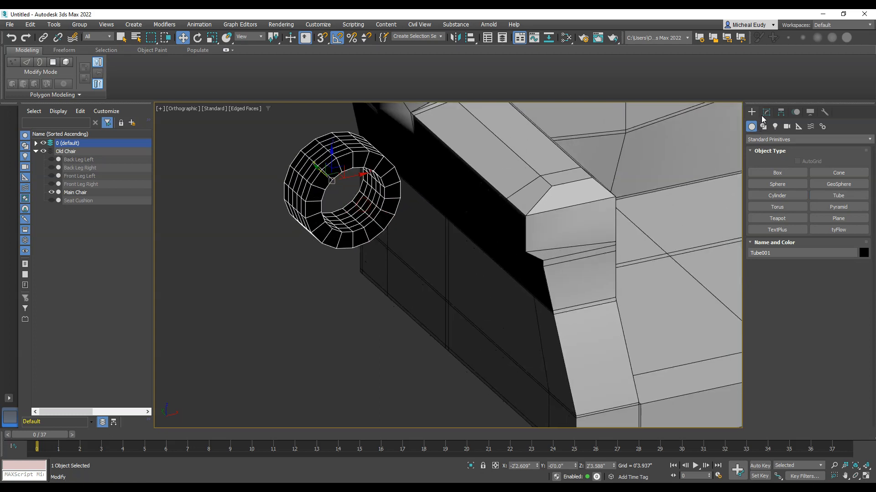
pyautogui.click(566, 37)
pyautogui.rightClick(468, 150)
pyautogui.click(829, 97)
pyautogui.click(843, 81)
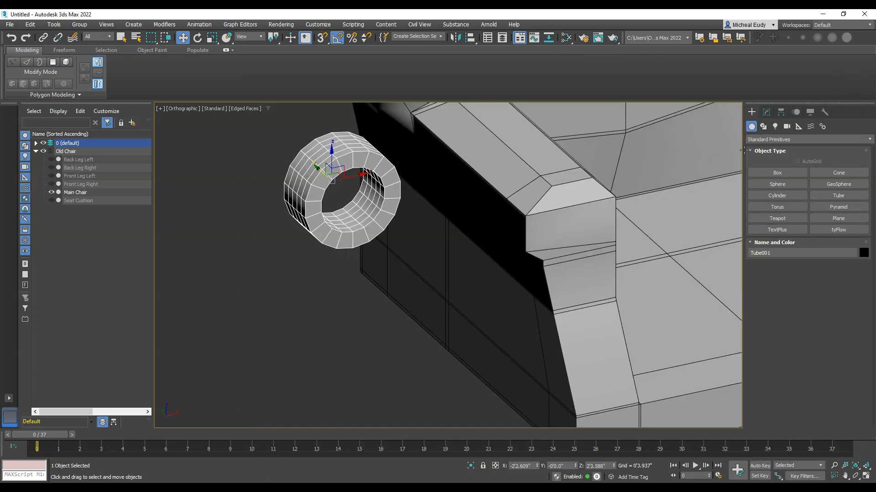
# Set the tube to 1 height segment and 12 sides, and convert it to an Editable Poly.
pyautogui.click(766, 112)
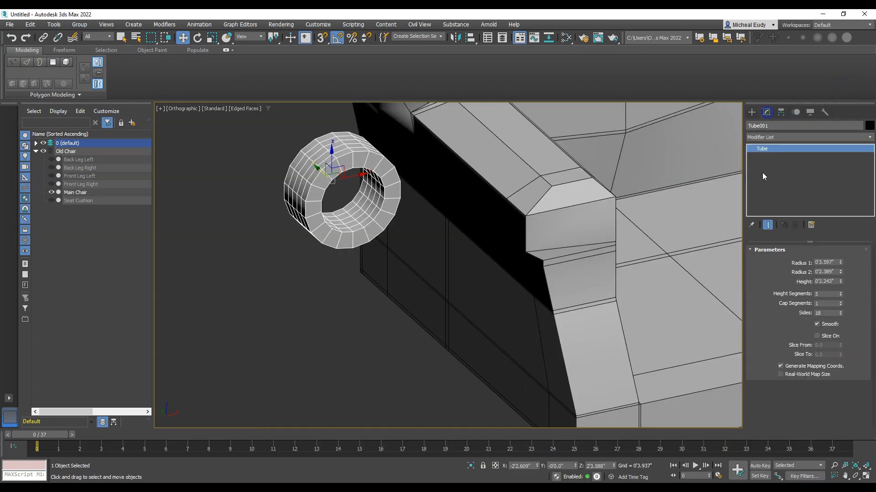
pyautogui.rightClick(839, 294)
pyautogui.click(801, 312)
pyautogui.press('Return')
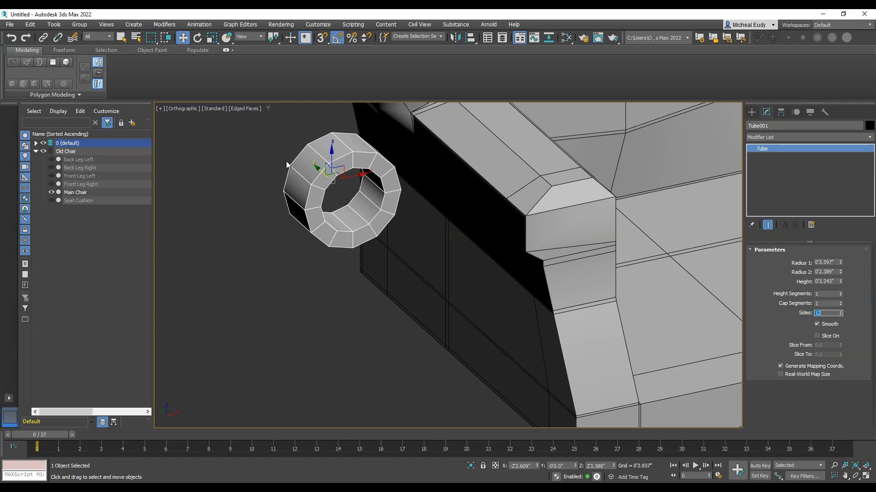
pyautogui.rightClick(316, 166)
pyautogui.moveTo(333, 261)
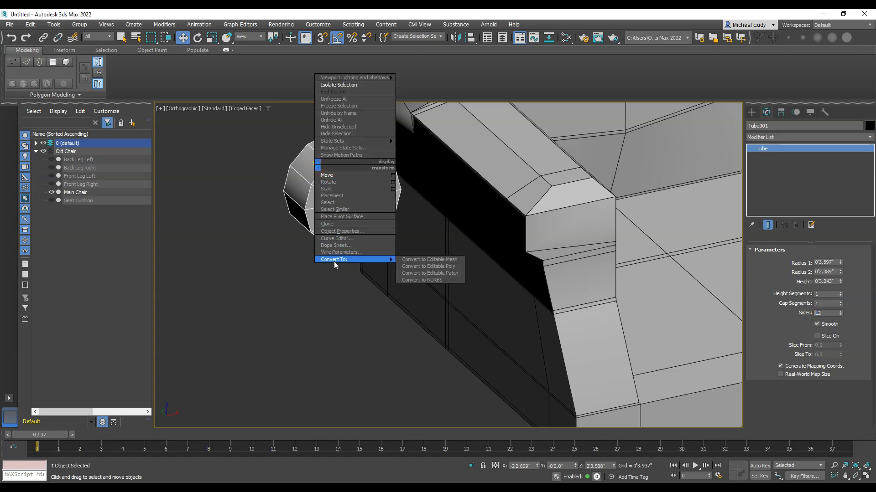
pyautogui.click(432, 269)
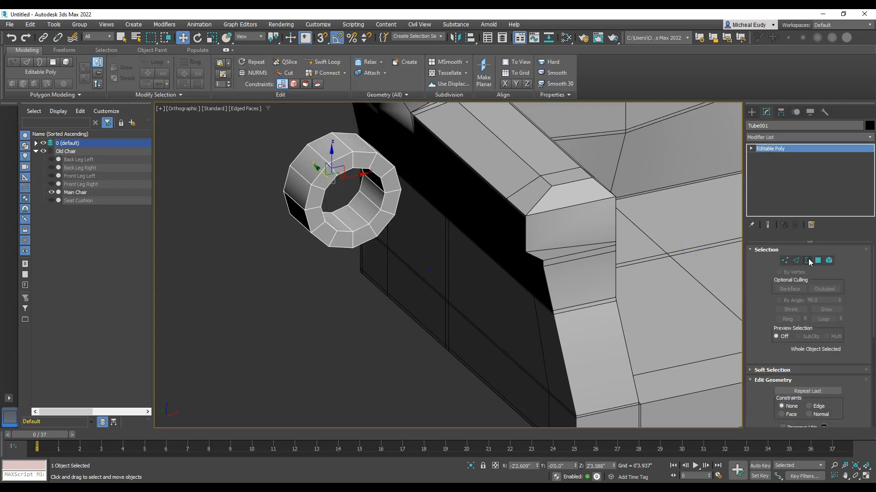
# Delete all tube polygons except the flat front ring, using a 45-degree by-angle selection that ignores backfaces and inverting it.
pyautogui.click(817, 260)
pyautogui.click(788, 289)
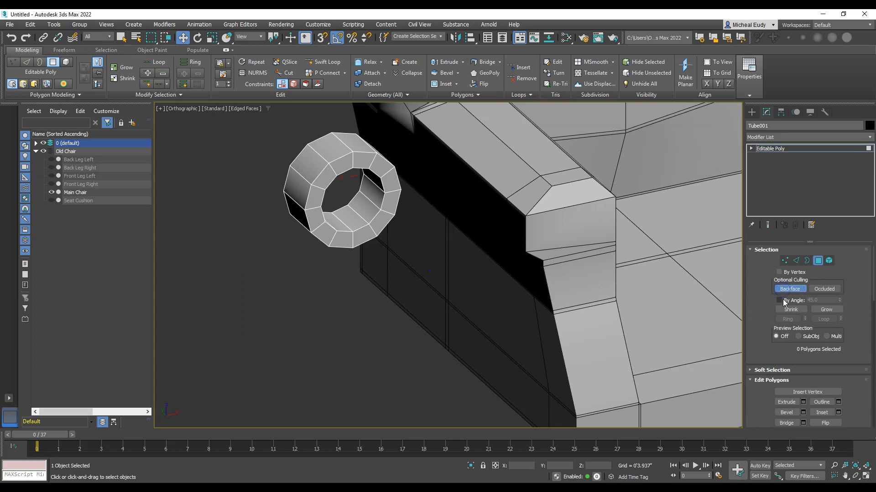
pyautogui.click(778, 301)
pyautogui.click(391, 188)
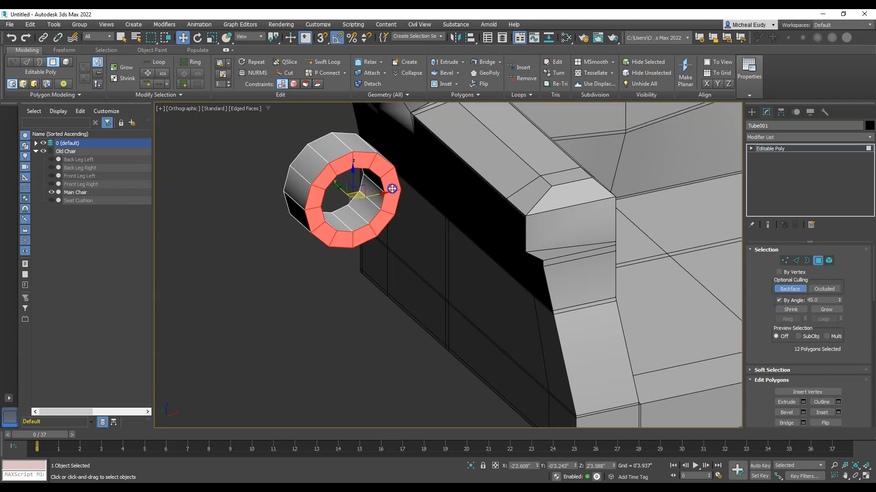
pyautogui.hotkey('ctrl', 'i')
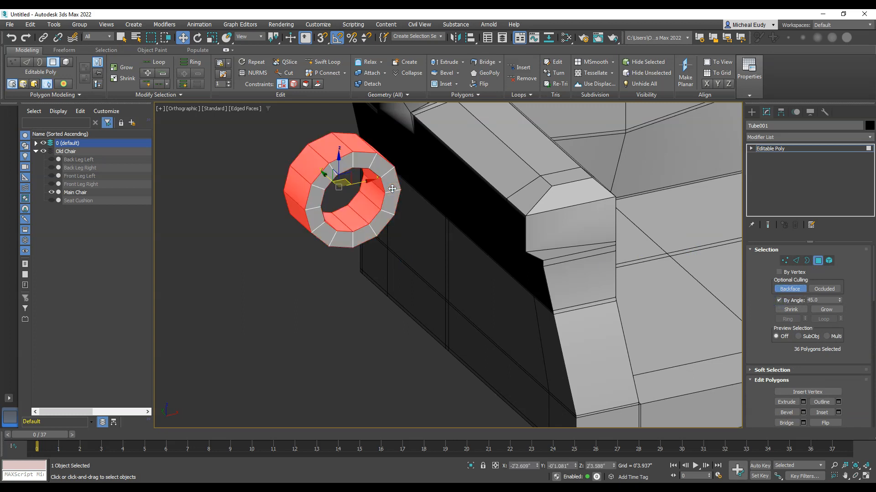
pyautogui.press('Delete')
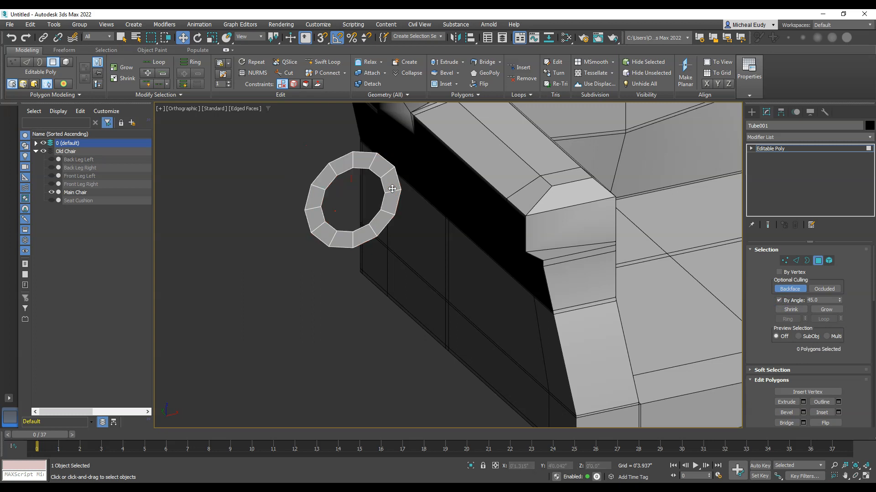
pyautogui.click(790, 289)
# Center the pivot of the tube ring on its own geometry and leave pivot editing.
pyautogui.click(779, 115)
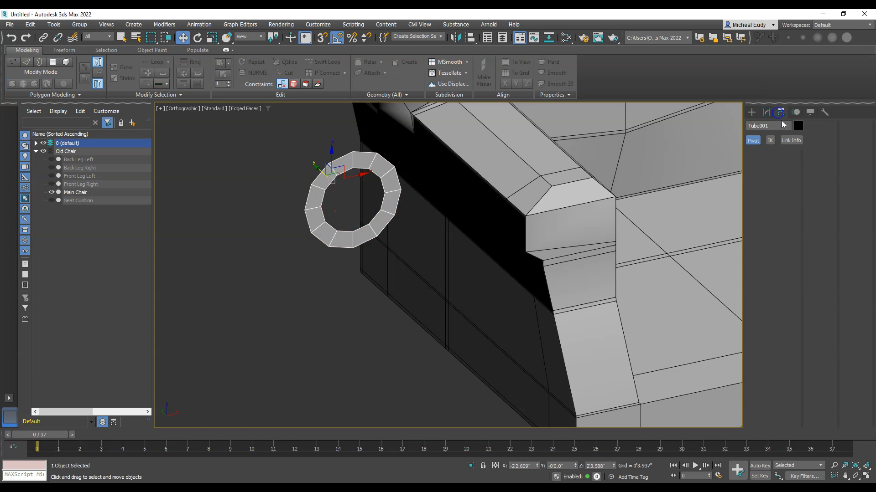
pyautogui.click(808, 176)
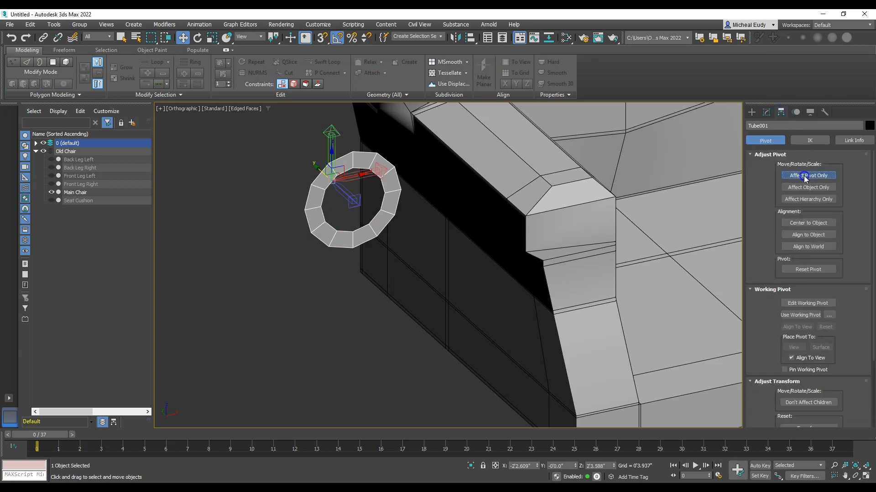
pyautogui.click(808, 223)
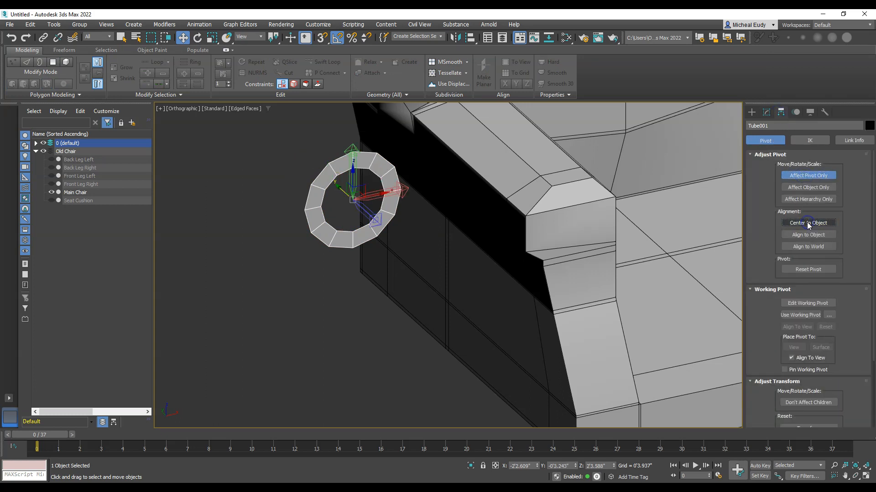
pyautogui.click(752, 111)
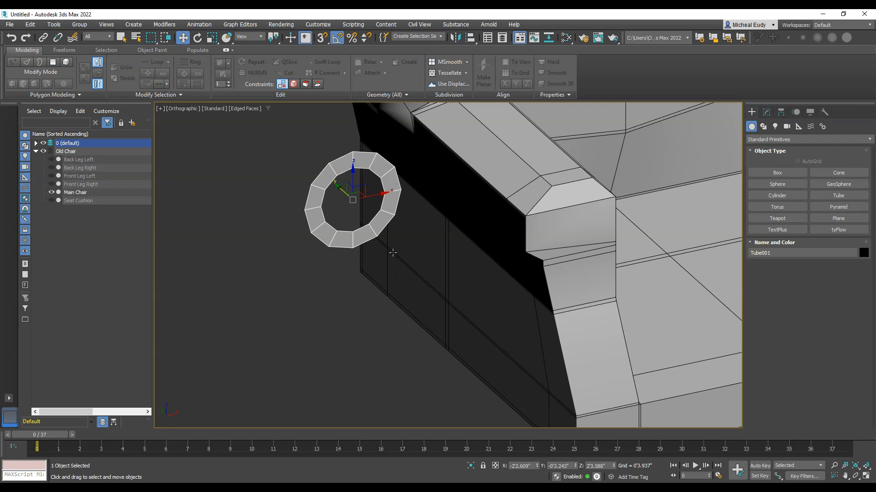
# In the front view, select four consecutive outer edges along the ring's bottom and chair-facing side, and extend them down about 5.4 inches as new polygons.
pyautogui.press('v')
pyautogui.press('f')
pyautogui.scroll(3, 376, 154)
pyautogui.scroll(2, 388, 162)
pyautogui.moveTo(388, 162); pyautogui.dragTo(455, 203, button='middle')
pyautogui.scroll(-2, 455, 204)
pyautogui.scroll(2, 402, 210)
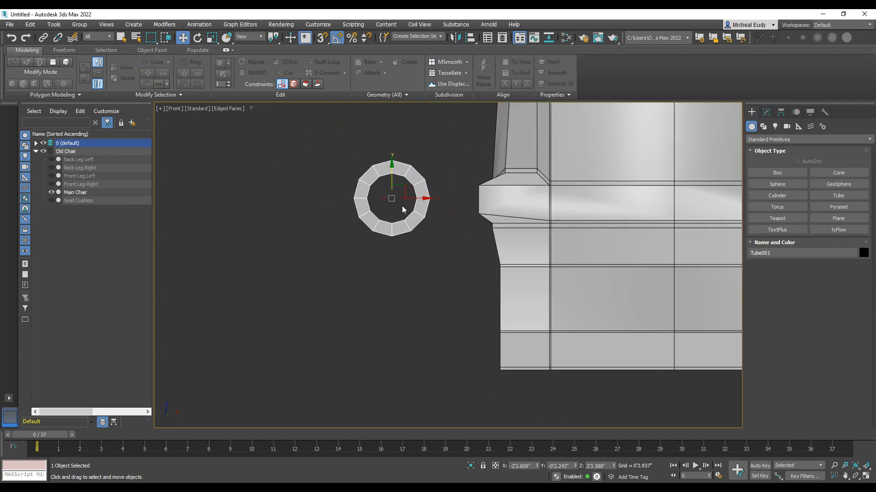
pyautogui.scroll(2, 403, 209)
pyautogui.scroll(-2, 407, 190)
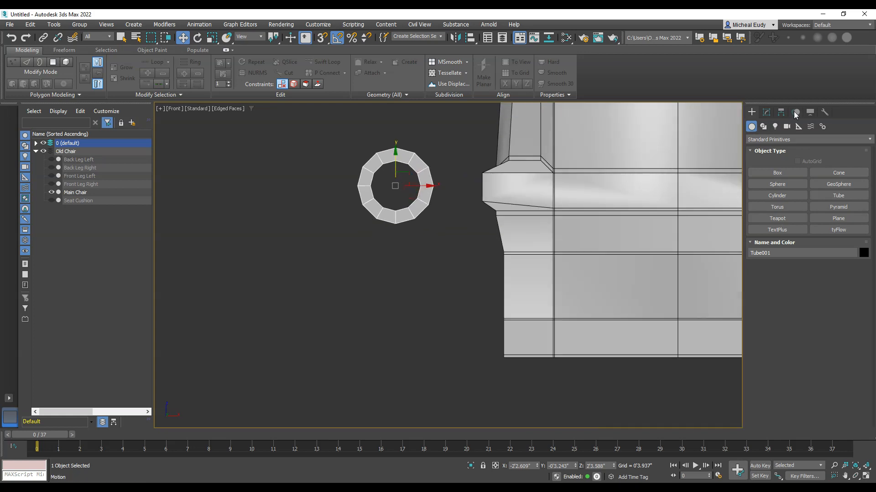
pyautogui.click(766, 113)
pyautogui.click(771, 148)
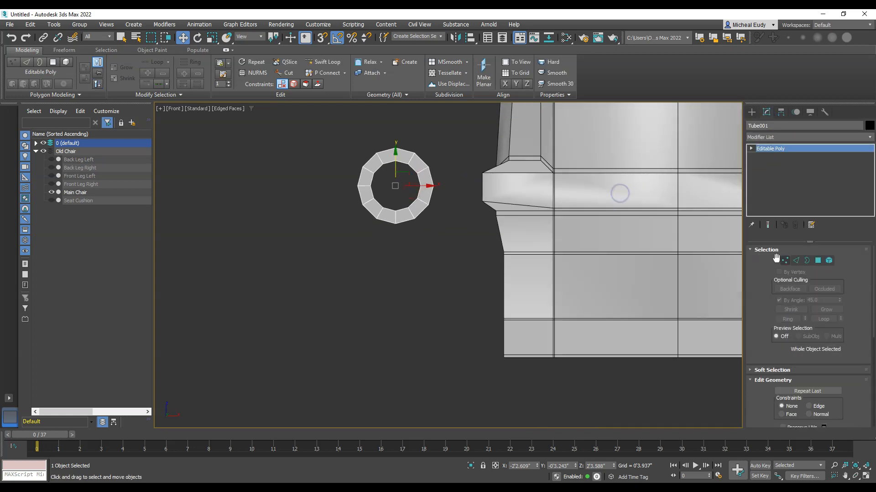
pyautogui.click(795, 261)
pyautogui.scroll(2, 506, 251)
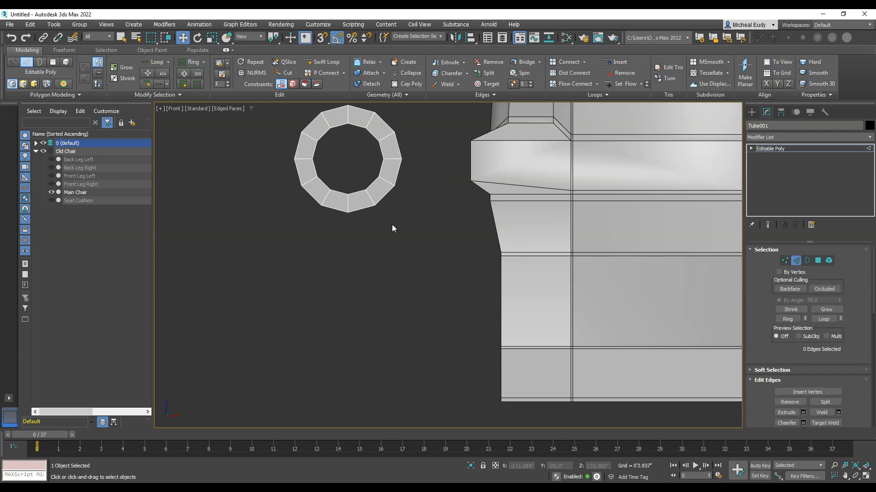
pyautogui.moveTo(393, 229); pyautogui.dragTo(412, 204, button='middle')
pyautogui.click(368, 195)
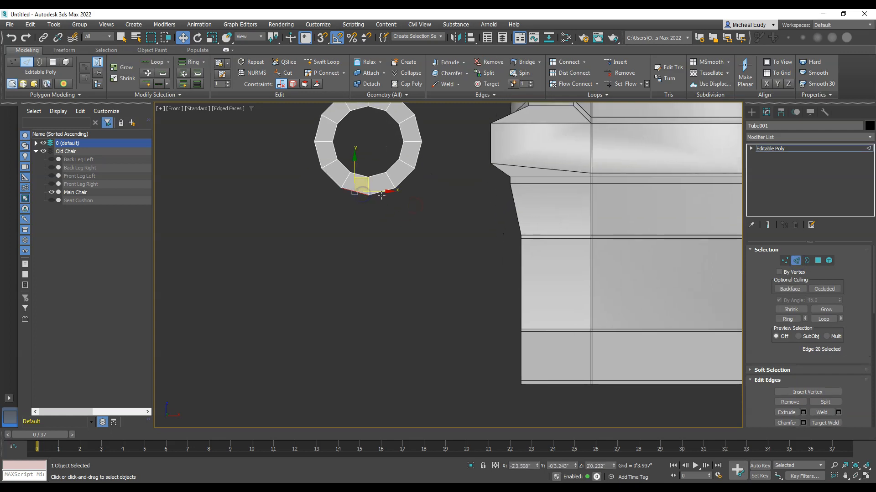
pyautogui.keyDown('ctrl'); pyautogui.click(381, 195); pyautogui.keyUp('ctrl')
pyautogui.keyDown('ctrl'); pyautogui.click(404, 181); pyautogui.keyUp('ctrl')
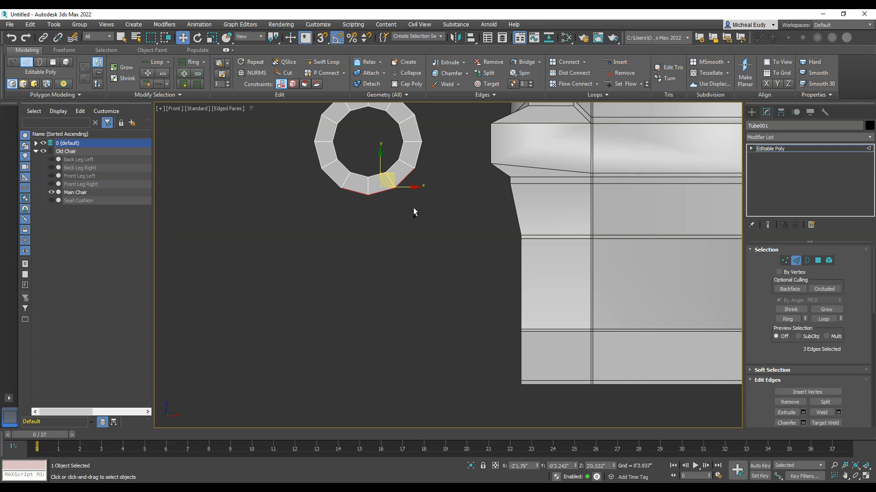
pyautogui.keyDown('ctrl'); pyautogui.click(420, 157); pyautogui.keyUp('ctrl')
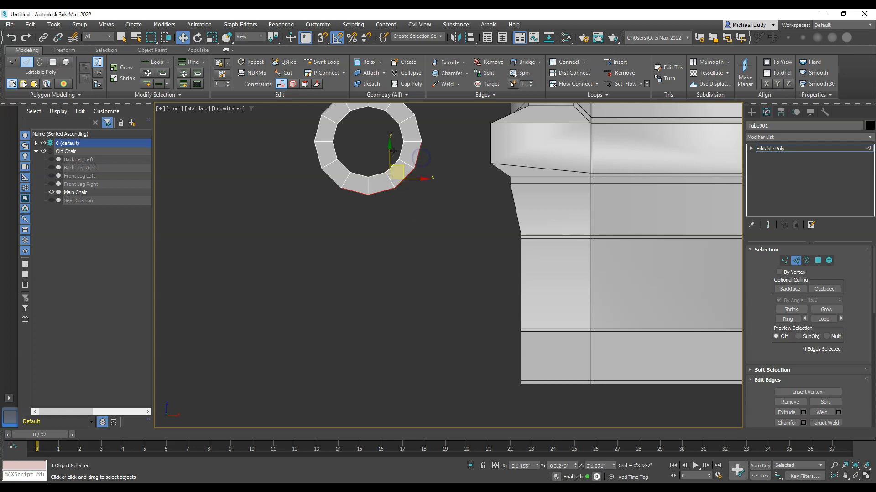
pyautogui.keyDown('shift'); pyautogui.moveTo(391, 145); pyautogui.dragTo(376, 229); pyautogui.keyUp('shift')
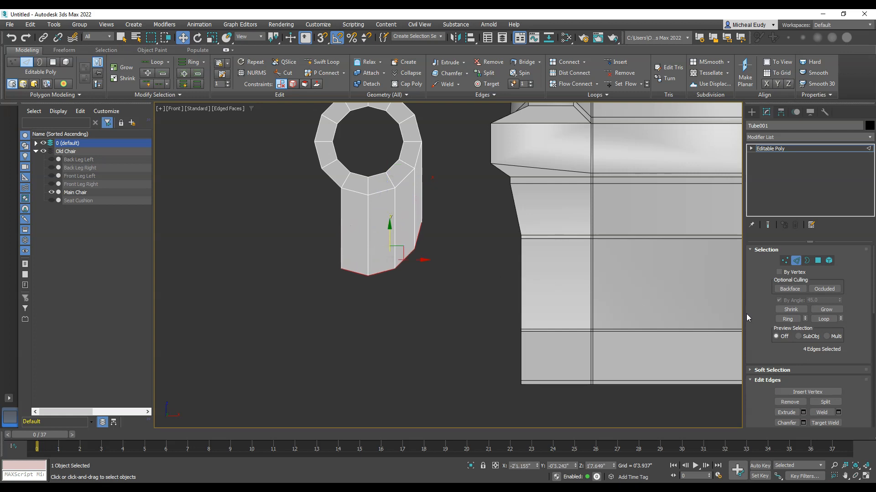
# Flatten the four extended edges with Make Planar on Y, raise them about 2 inches, and leave edge editing.
pyautogui.moveTo(743, 314); pyautogui.dragTo(698, 310)
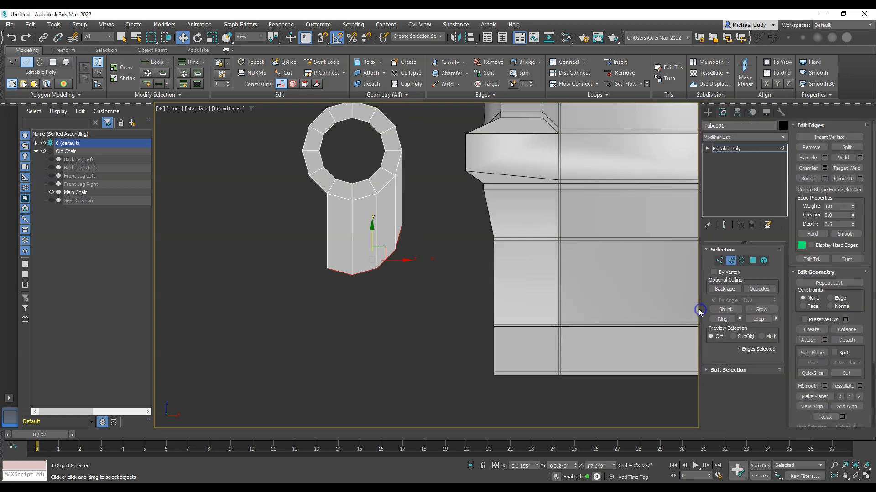
pyautogui.click(850, 397)
pyautogui.moveTo(371, 224); pyautogui.dragTo(375, 199)
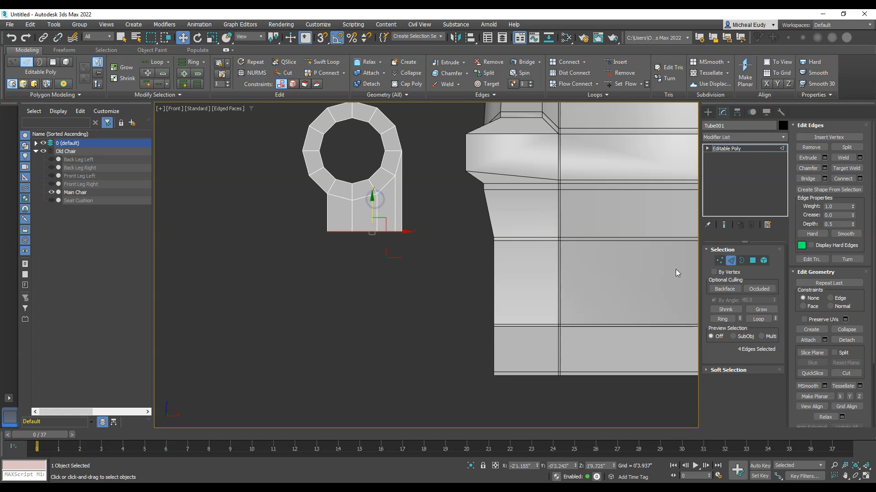
pyautogui.click(730, 261)
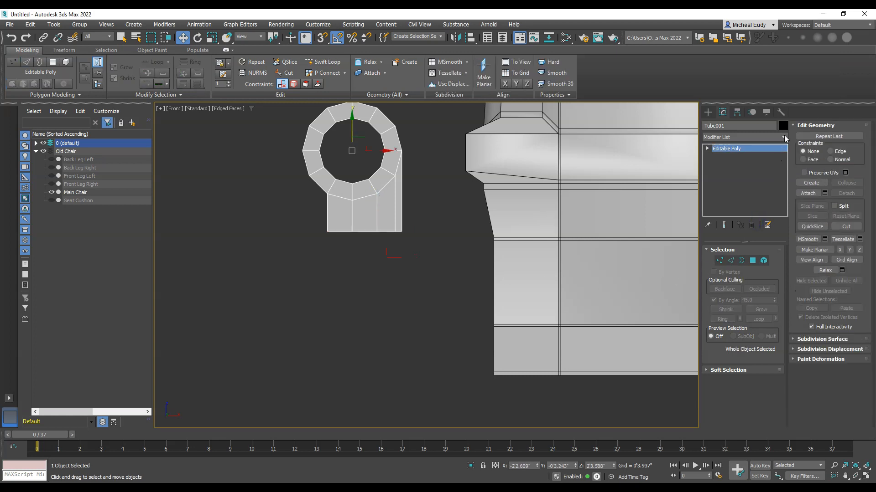
# Preview the armrest front with a TurboSmooth modifier using isoline display and 2 iterations, then turn it off and return to the Editable Poly level.
pyautogui.click(784, 137)
pyautogui.scroll(-5, 784, 170)
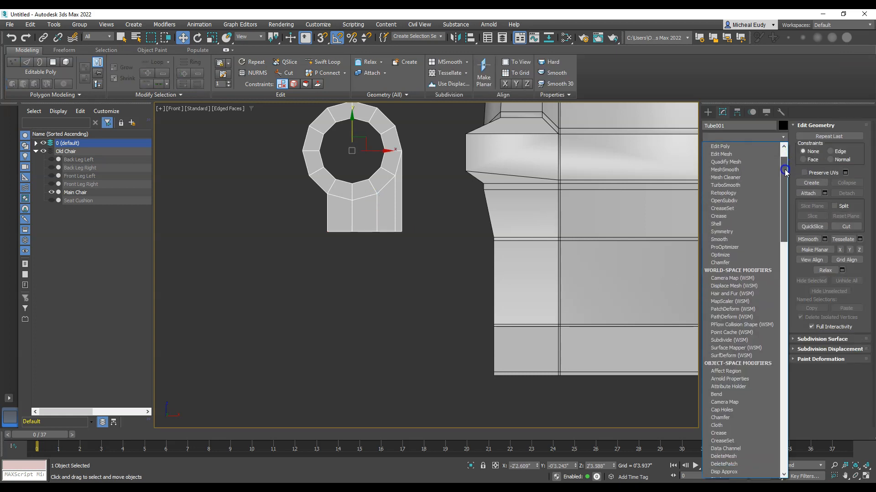
pyautogui.click(747, 186)
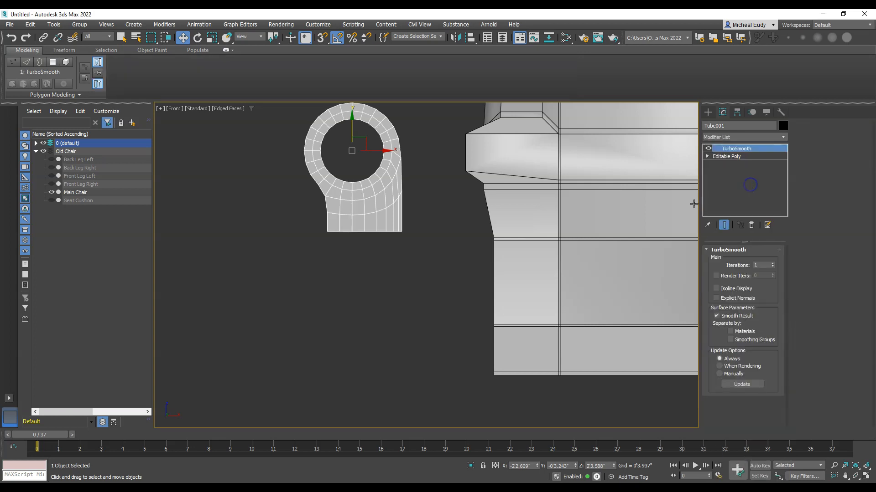
pyautogui.click(716, 289)
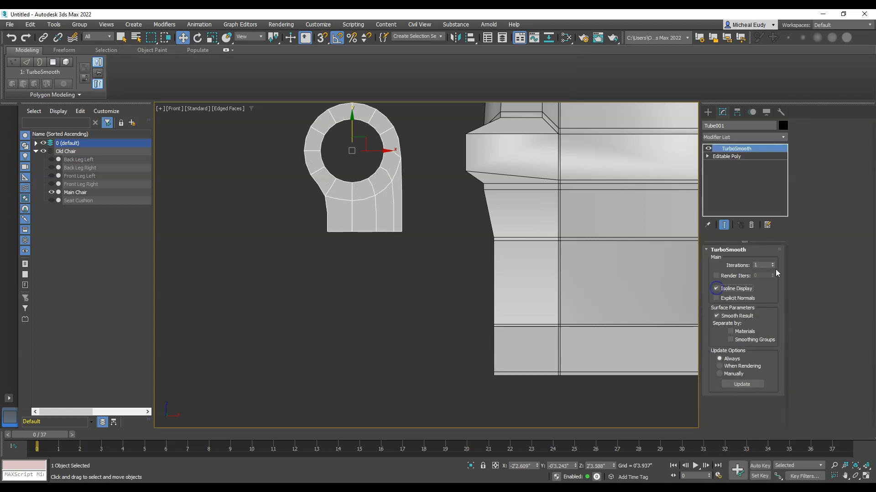
pyautogui.click(773, 263)
pyautogui.moveTo(329, 198); pyautogui.dragTo(346, 233, button='middle')
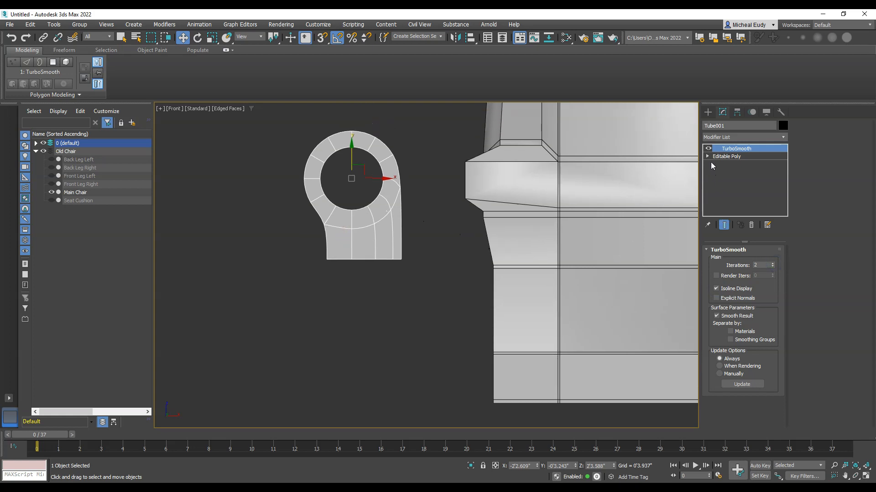
pyautogui.click(709, 149)
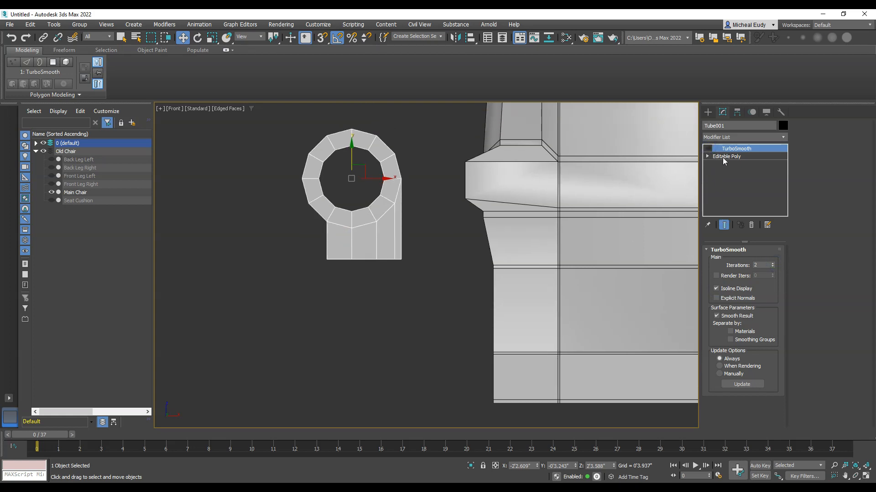
pyautogui.click(725, 157)
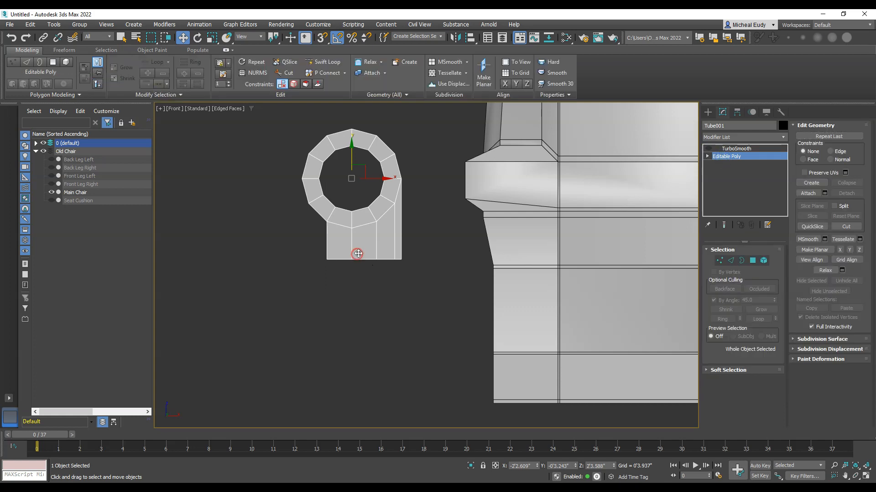
# Extend the four bottom edges straight down about 10.4 inches to the level of the chair's base, forming the armrest post.
pyautogui.scroll(-2, 369, 251)
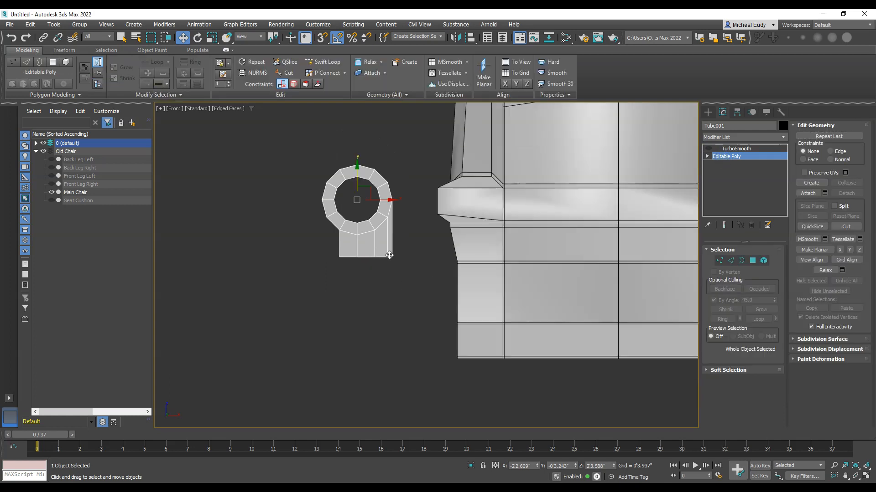
pyautogui.click(731, 262)
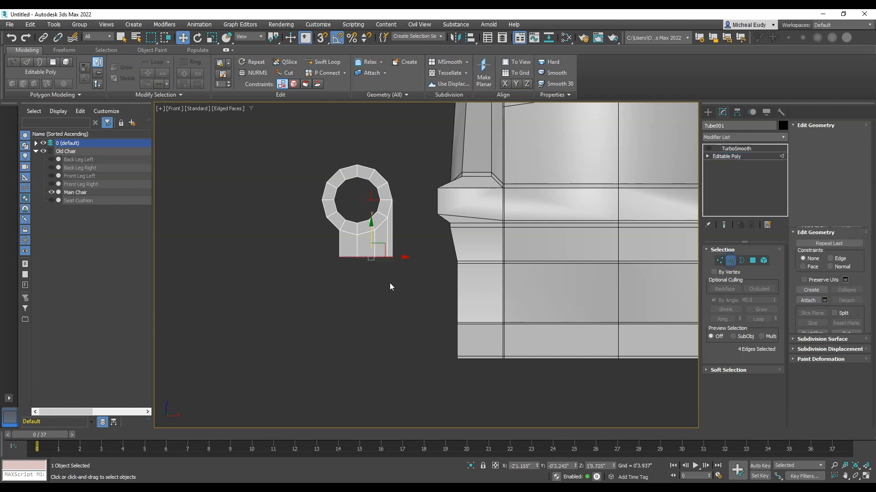
pyautogui.keyDown('shift'); pyautogui.moveTo(371, 234); pyautogui.dragTo(362, 336); pyautogui.keyUp('shift')
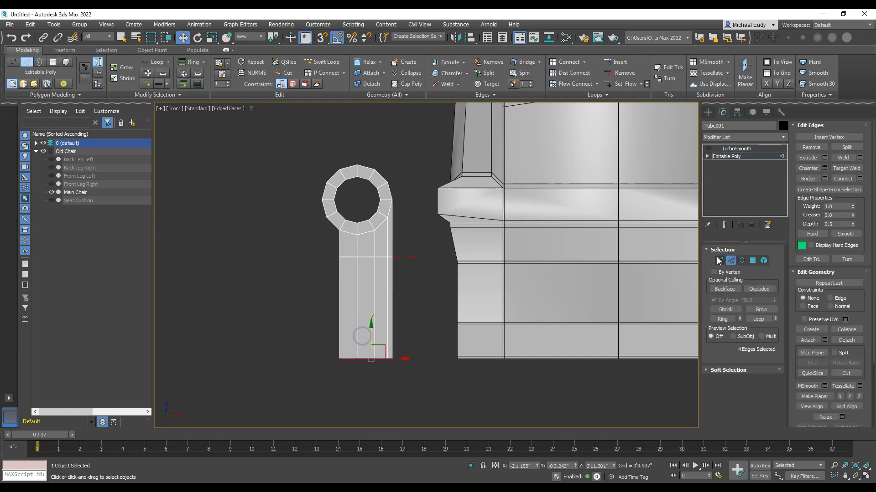
pyautogui.click(730, 260)
# Select the inner open border of the ring and extend it backward about 0.5 inches to form a recessed wall.
pyautogui.scroll(2, 374, 244)
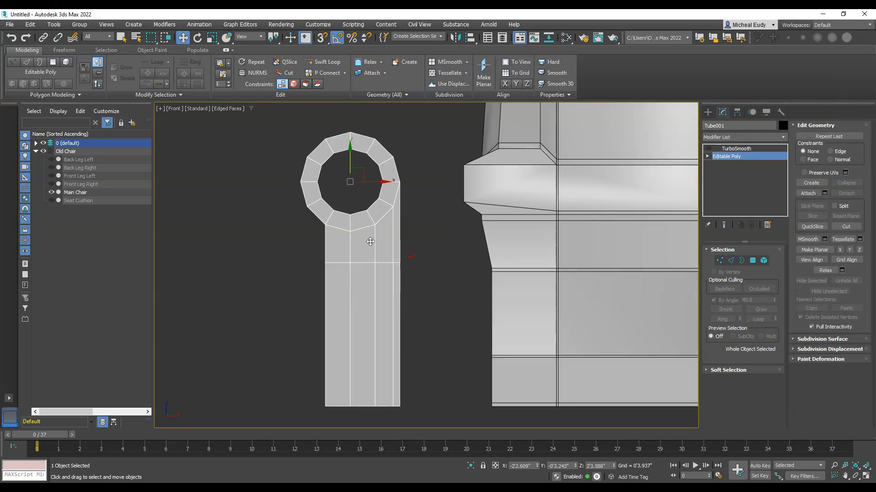
pyautogui.keyDown('alt'); pyautogui.moveTo(355, 254); pyautogui.dragTo(371, 287, button='middle'); pyautogui.keyUp('alt')
pyautogui.click(731, 262)
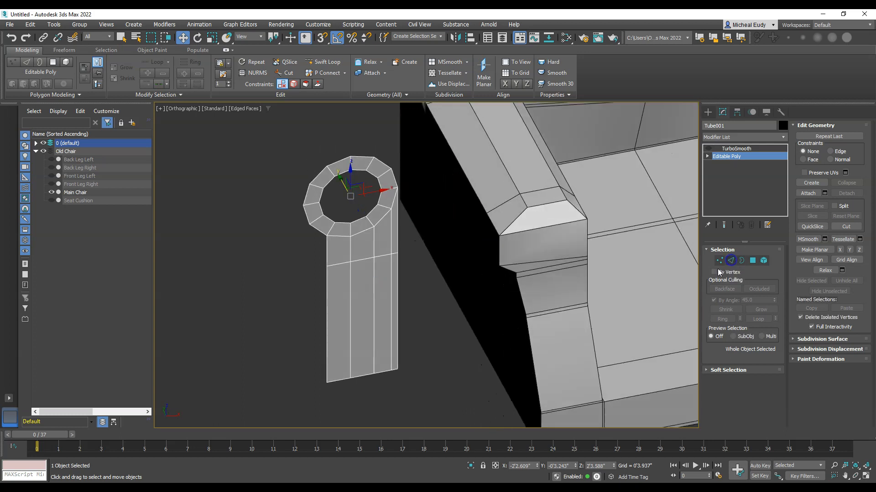
pyautogui.press('3')
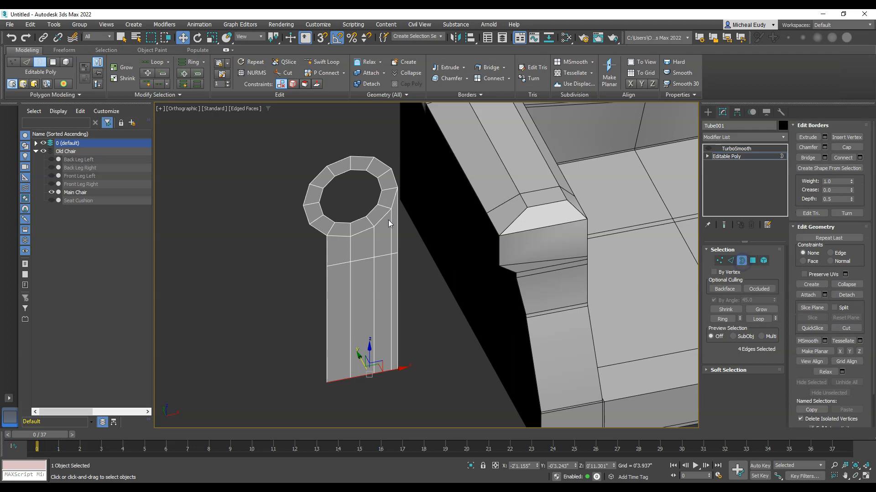
pyautogui.click(372, 213)
pyautogui.moveTo(342, 186); pyautogui.dragTo(339, 178)
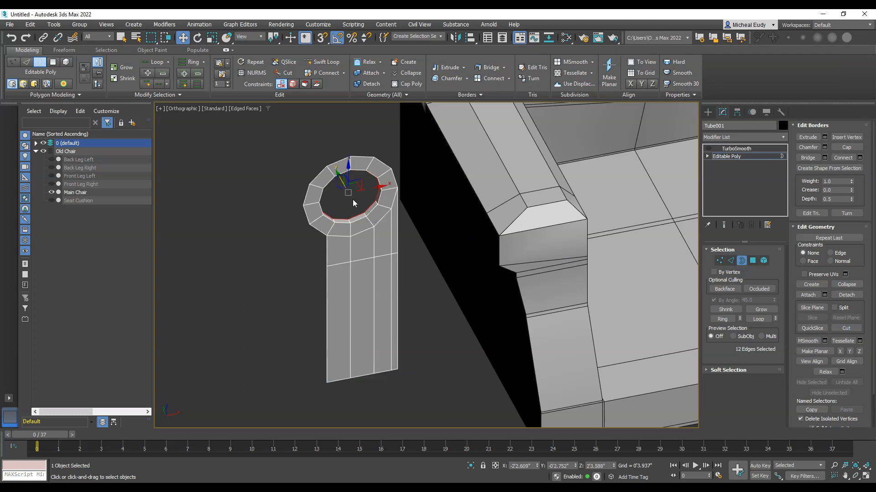
# Scale the recessed border slightly inward to form a narrow ledge, and extend it forward about 0.7 inches as new polygons.
pyautogui.rightClick(355, 207)
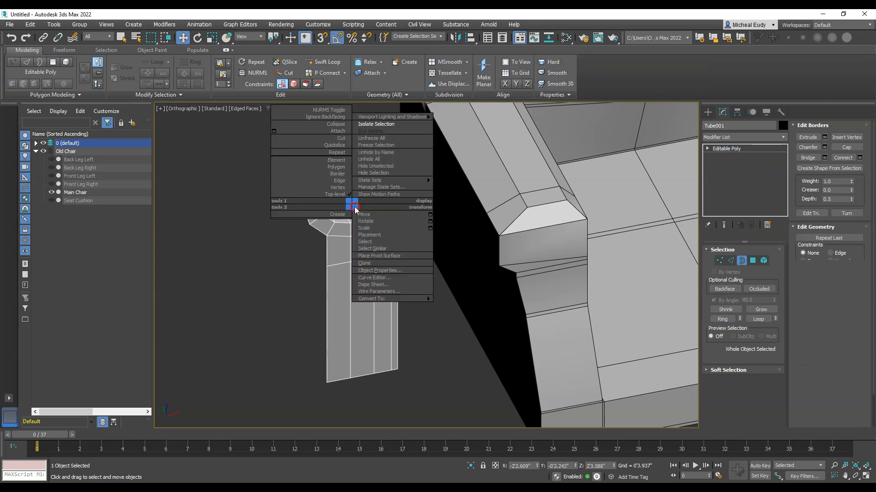
pyautogui.click(363, 228)
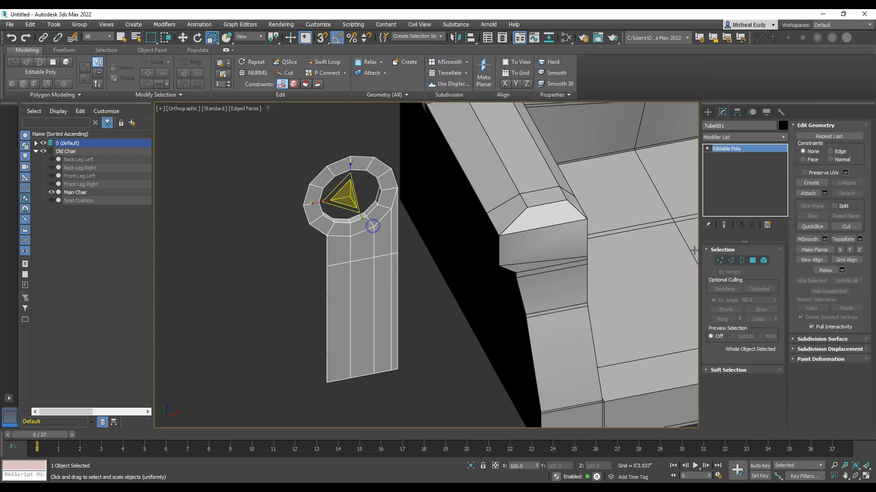
pyautogui.click(740, 261)
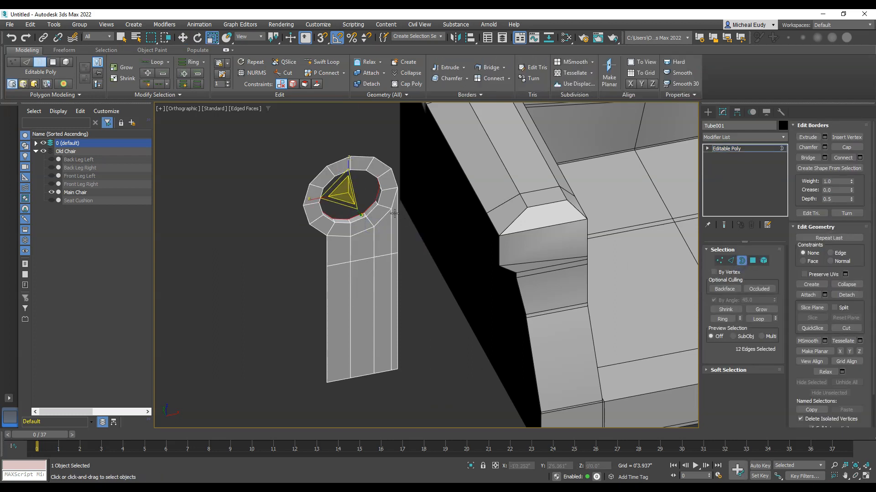
pyautogui.moveTo(339, 180); pyautogui.dragTo(339, 188)
pyautogui.rightClick(339, 191)
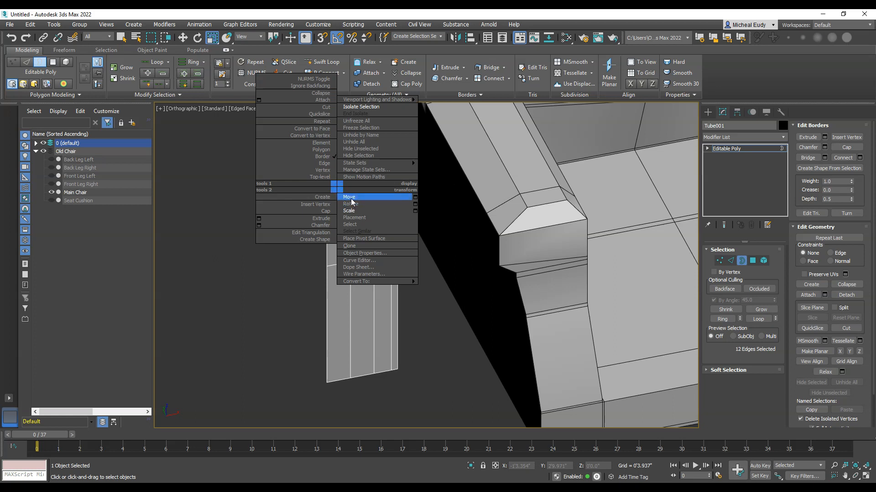
pyautogui.click(344, 197)
pyautogui.keyDown('shift'); pyautogui.moveTo(337, 176); pyautogui.dragTo(342, 182); pyautogui.keyUp('shift')
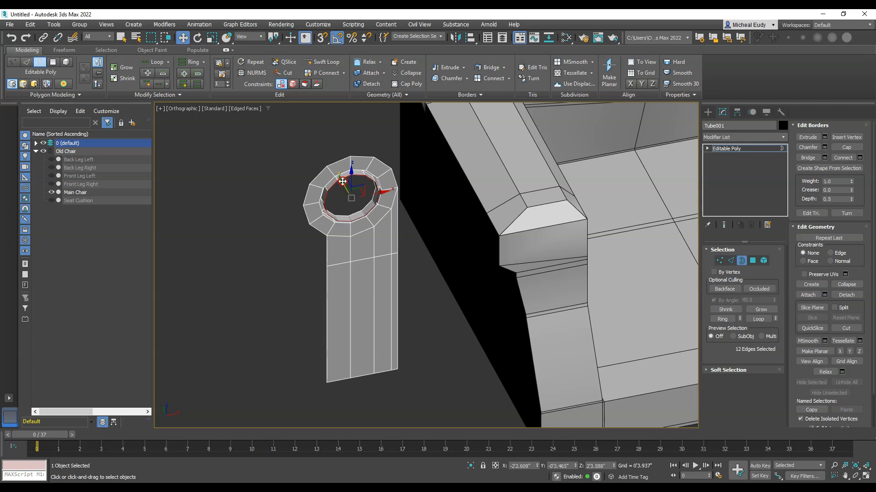
# Scale the forward border inward toward the center of the ring to form a front face around a smaller opening.
pyautogui.rightClick(350, 192)
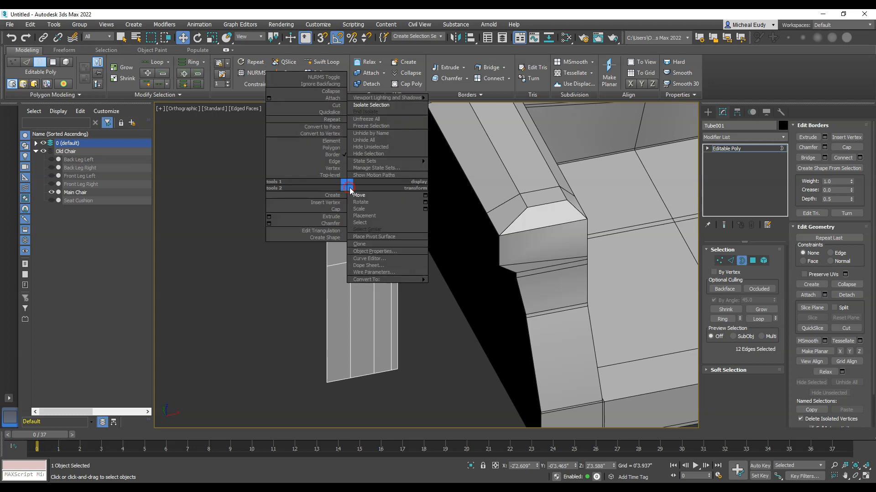
pyautogui.click(365, 209)
pyautogui.moveTo(340, 187); pyautogui.dragTo(342, 220)
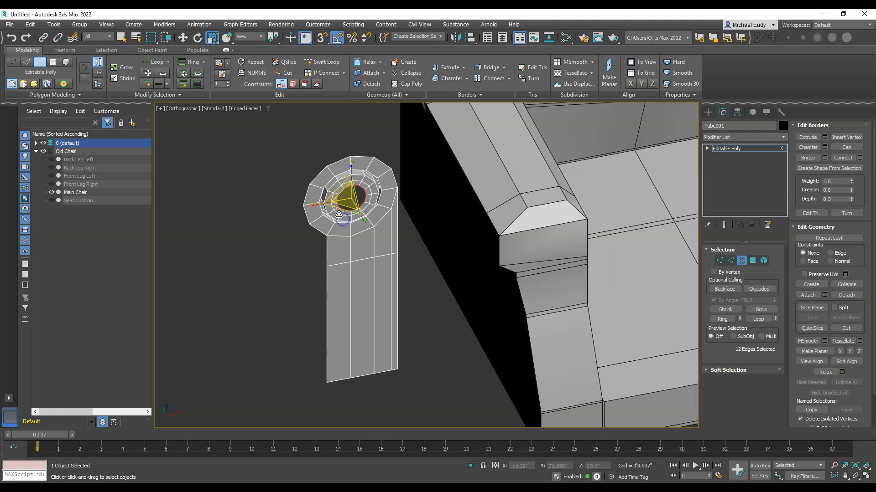
# Collapse the selected inner border into a single point, closing the front face at the center of the ring.
pyautogui.rightClick(336, 212)
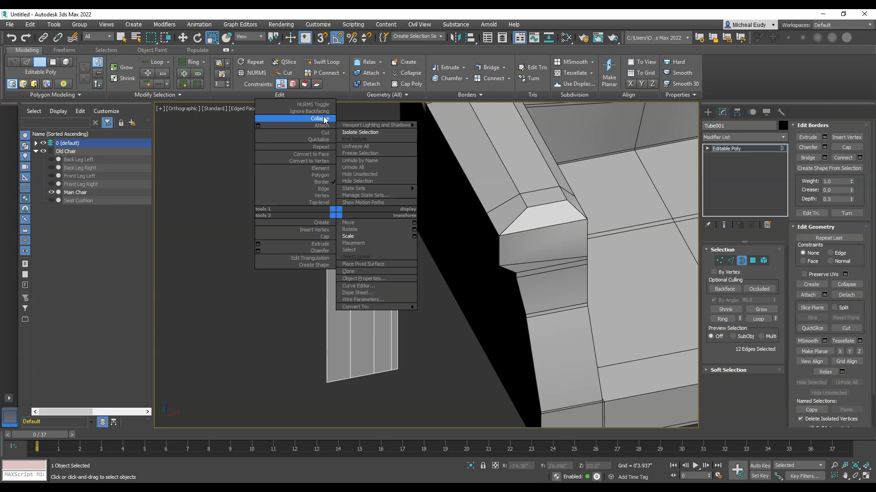
pyautogui.click(319, 118)
pyautogui.scroll(5, 355, 241)
pyautogui.moveTo(363, 214); pyautogui.dragTo(366, 222, button='middle')
# Remove every other spoke edge, six in total, around the center point of the scroll's front face.
pyautogui.click(730, 259)
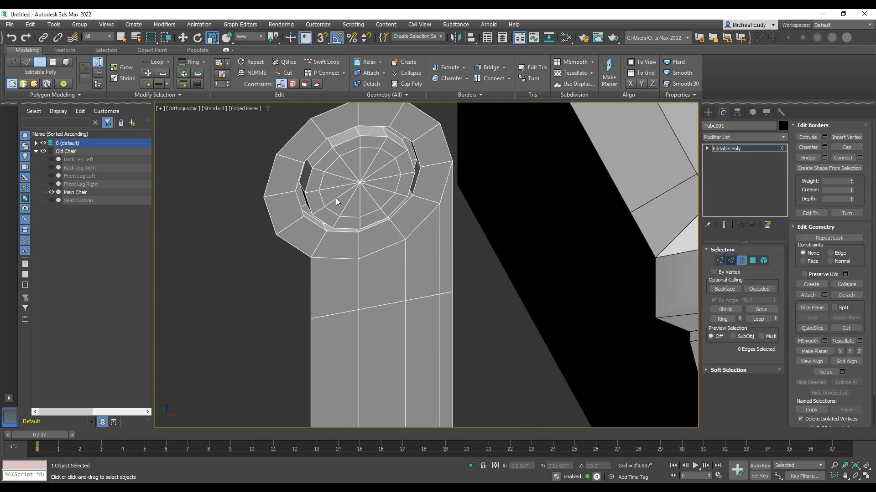
pyautogui.click(350, 169)
pyautogui.keyDown('ctrl'); pyautogui.click(370, 164); pyautogui.keyUp('ctrl')
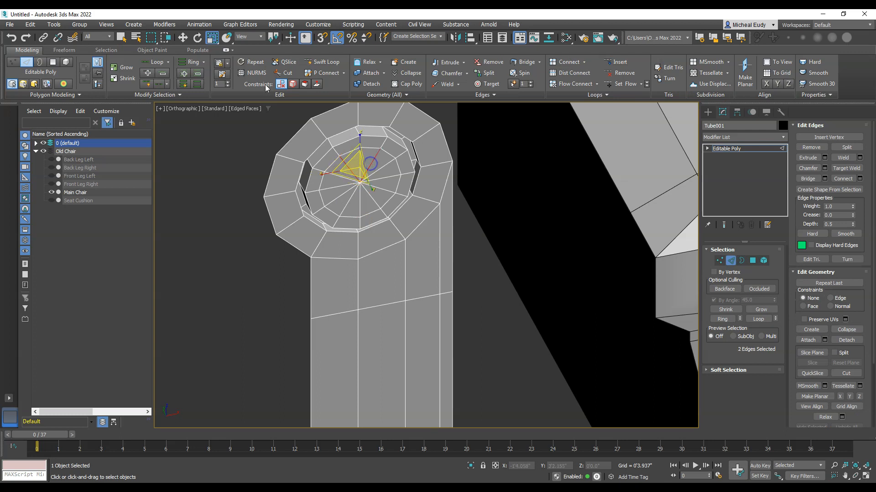
pyautogui.click(121, 38)
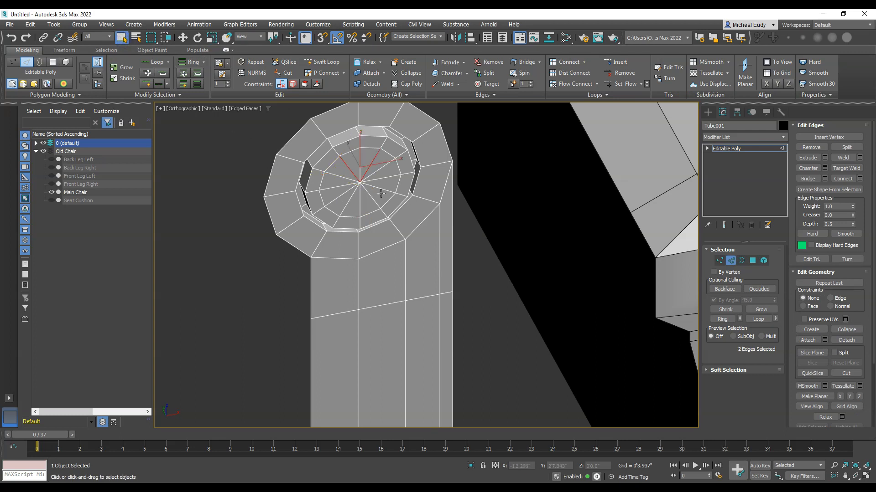
pyautogui.keyDown('ctrl'); pyautogui.click(385, 177); pyautogui.keyUp('ctrl')
pyautogui.keyDown('ctrl'); pyautogui.click(347, 208); pyautogui.keyUp('ctrl')
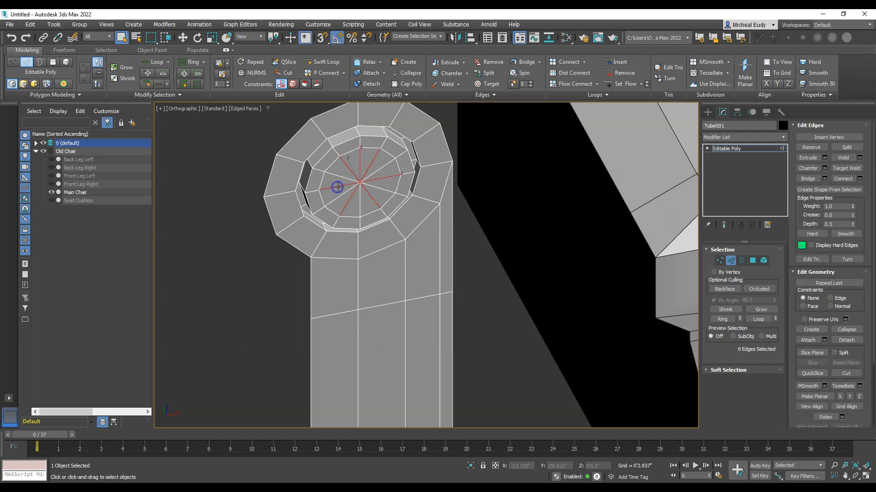
pyautogui.press('BackSpace')
pyautogui.click(729, 261)
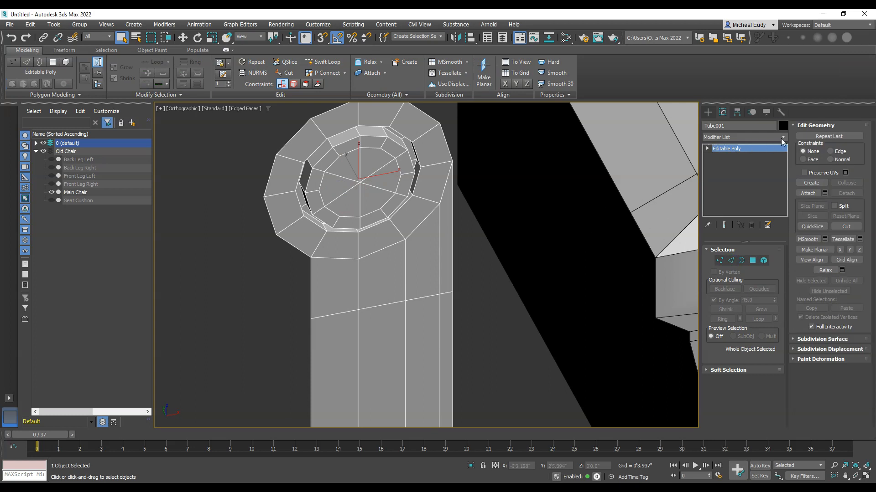
# Add a TurboSmooth modifier to the armrest front with 2 iterations and isoline display.
pyautogui.click(781, 138)
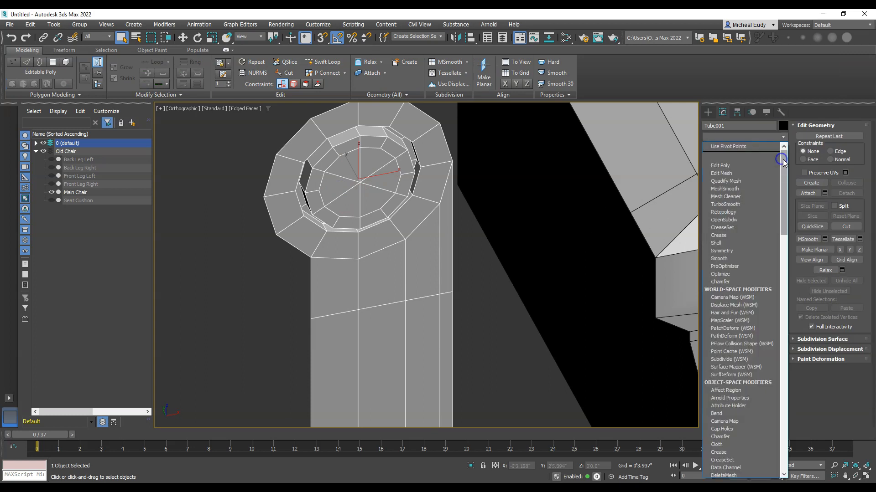
pyautogui.click(725, 204)
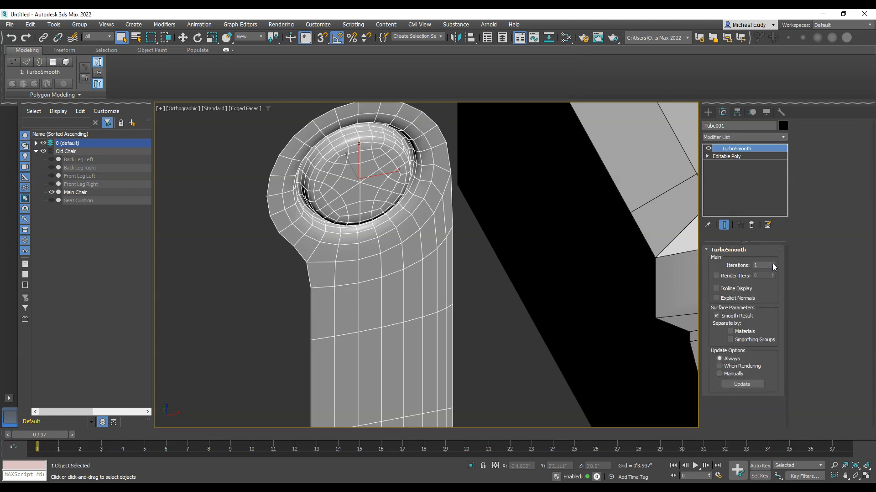
pyautogui.click(773, 264)
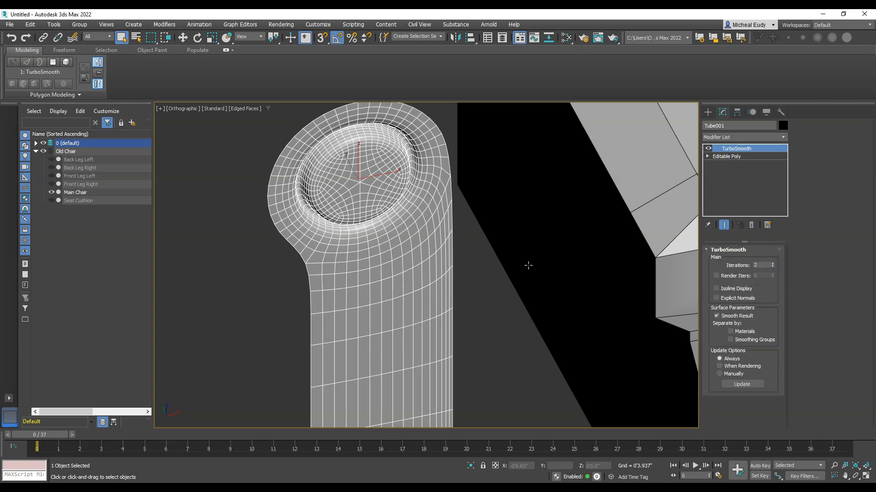
pyautogui.click(719, 288)
pyautogui.keyDown('alt'); pyautogui.moveTo(390, 278); pyautogui.dragTo(381, 258, button='middle'); pyautogui.keyUp('alt')
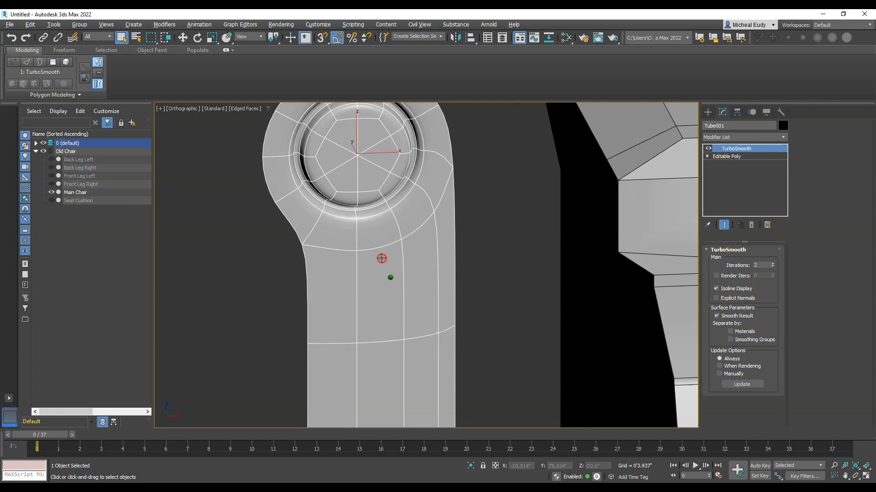
pyautogui.keyDown('alt'); pyautogui.moveTo(381, 259); pyautogui.dragTo(422, 258, button='middle'); pyautogui.keyUp('alt')
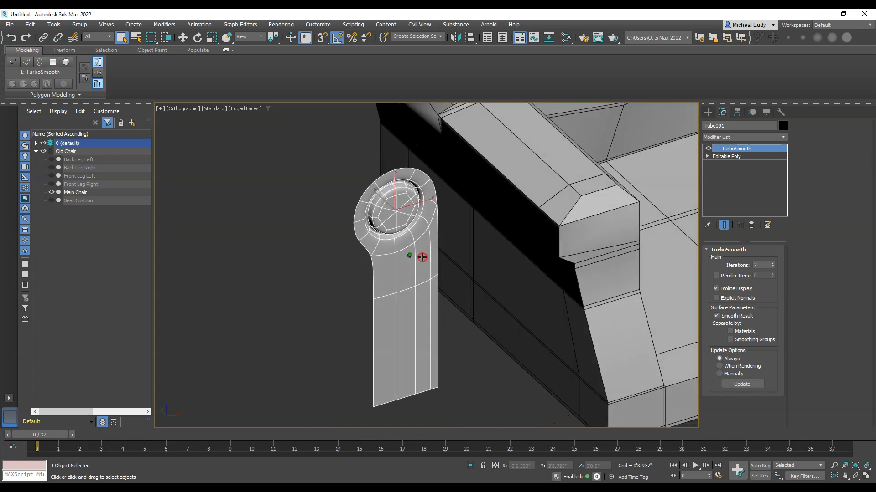
# In the Editable Poly, select the outer open border of the armrest front and extend it straight backward as new side polygons.
pyautogui.click(730, 157)
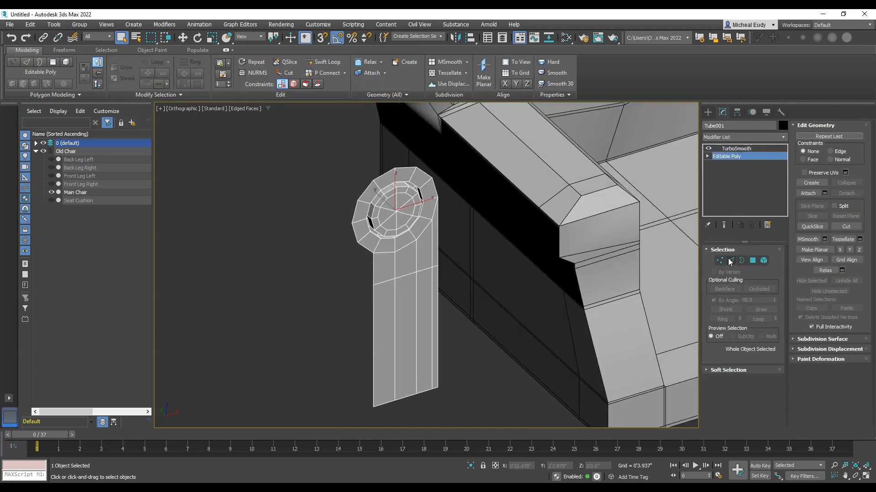
pyautogui.click(740, 260)
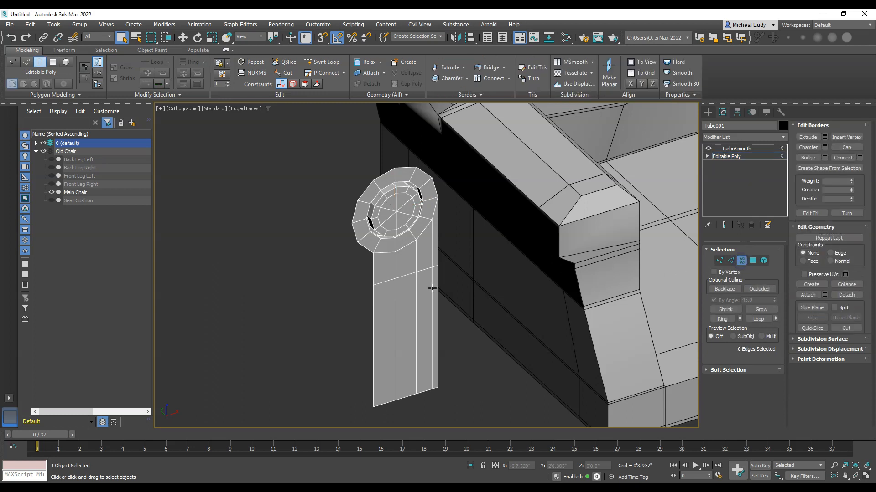
pyautogui.click(374, 292)
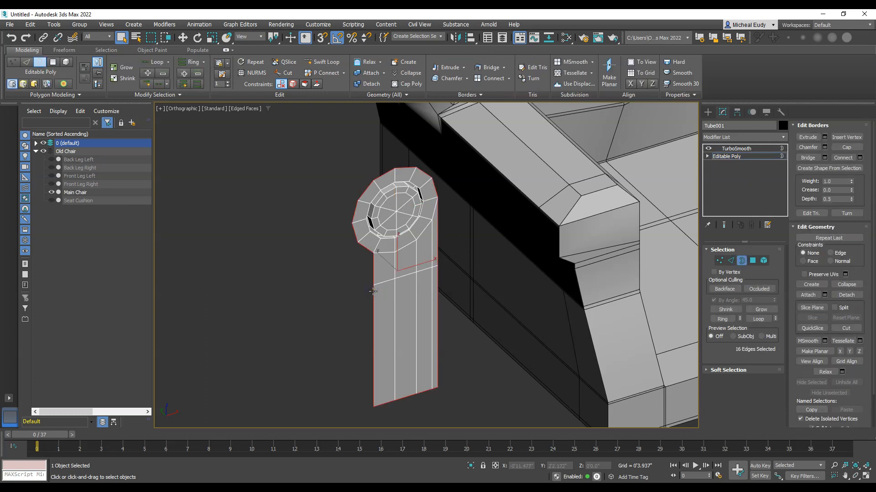
pyautogui.rightClick(365, 293)
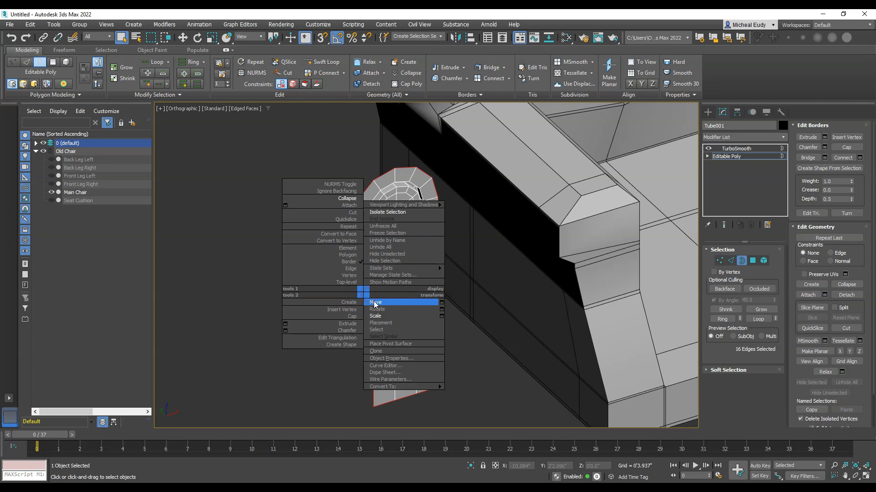
pyautogui.click(374, 301)
pyautogui.keyDown('shift'); pyautogui.moveTo(386, 260); pyautogui.dragTo(339, 188); pyautogui.keyUp('shift')
pyautogui.click(742, 261)
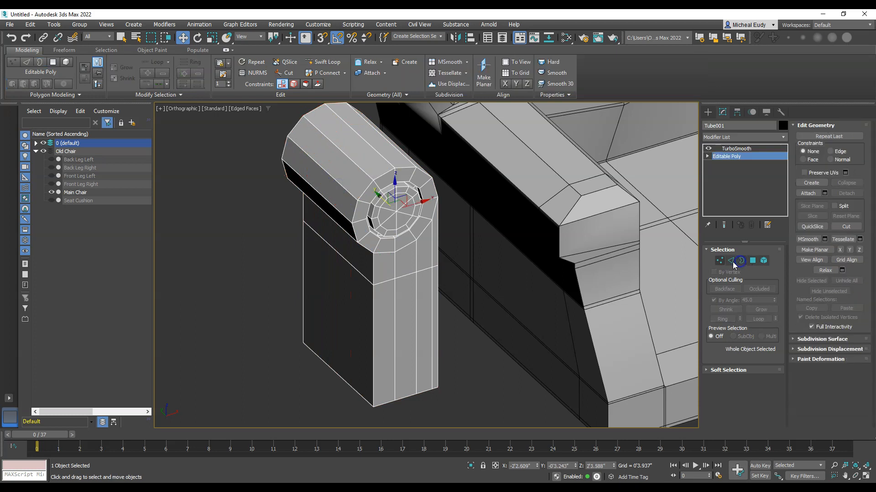
# Insert a supporting edge loop with Swift Loop around the armrest's side, just behind the front edge.
pyautogui.click(322, 62)
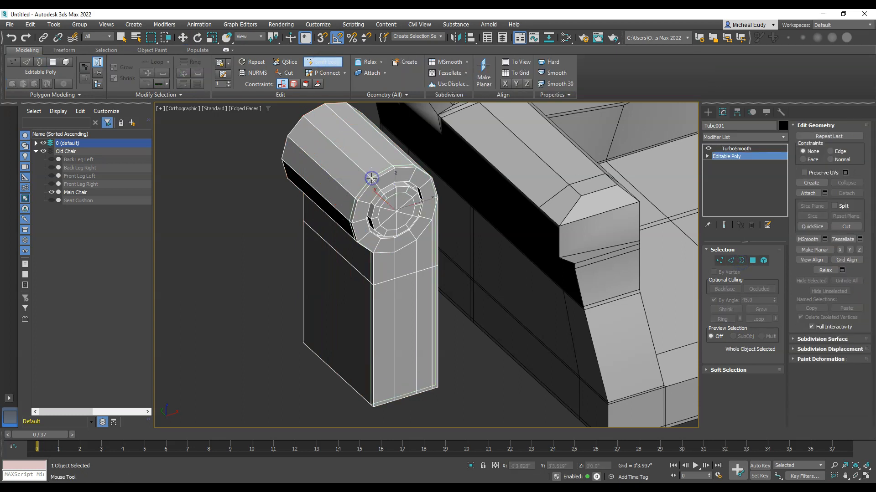
pyautogui.scroll(4, 371, 179)
pyautogui.moveTo(371, 180); pyautogui.dragTo(331, 118, button='middle')
pyautogui.scroll(-2, 332, 119)
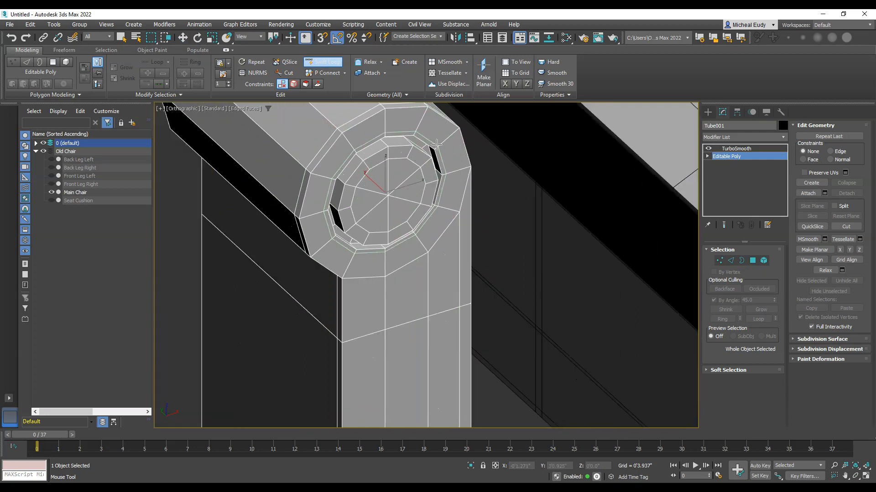
pyautogui.press('w')
# Chamfer the two front rim loops on either side of the scroll's groove by 0.111 inches, with 1 segment and depth 1.0.
pyautogui.click(730, 260)
pyautogui.click(730, 261)
pyautogui.scroll(2, 443, 206)
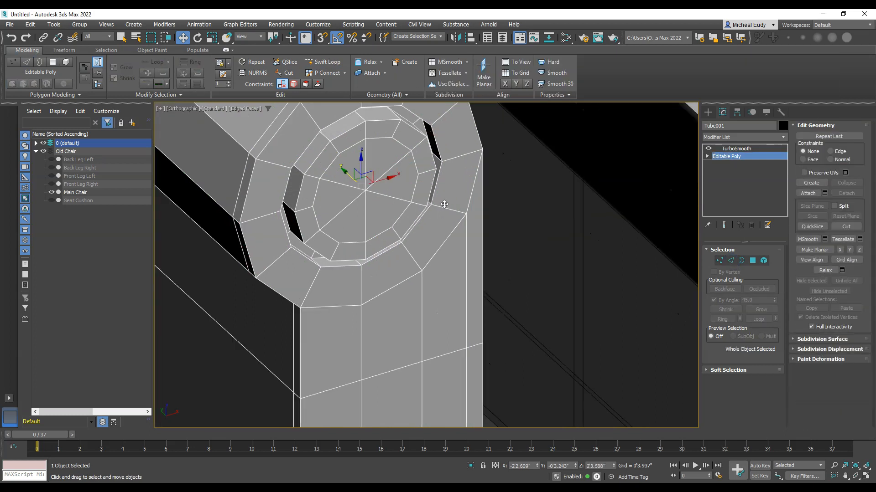
pyautogui.click(730, 261)
pyautogui.scroll(2, 441, 157)
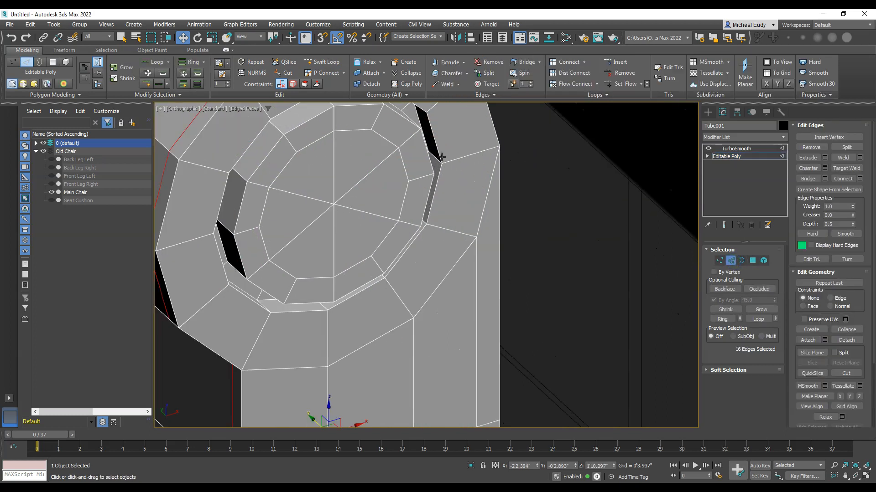
pyautogui.doubleClick(439, 155)
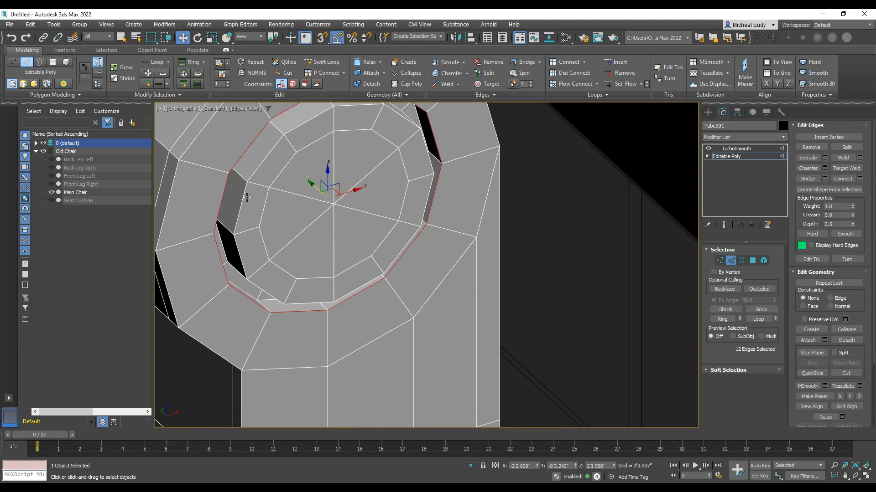
pyautogui.keyDown('ctrl'); pyautogui.doubleClick(253, 172); pyautogui.keyUp('ctrl')
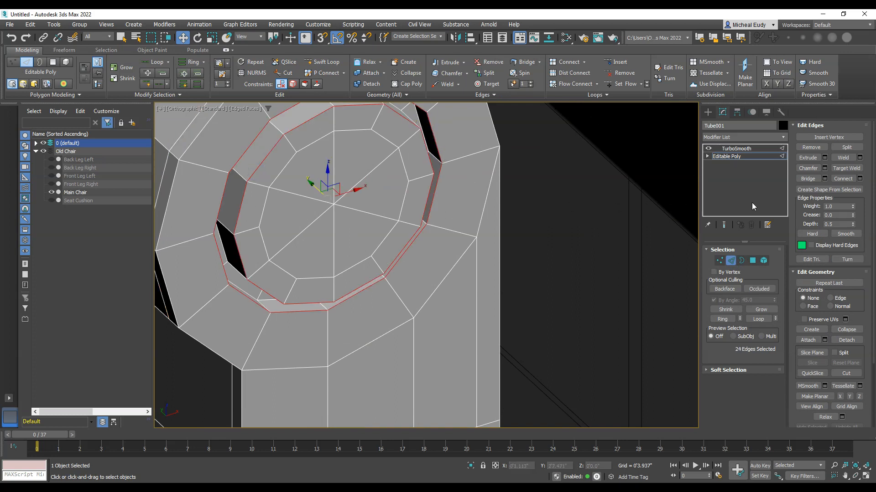
pyautogui.click(825, 168)
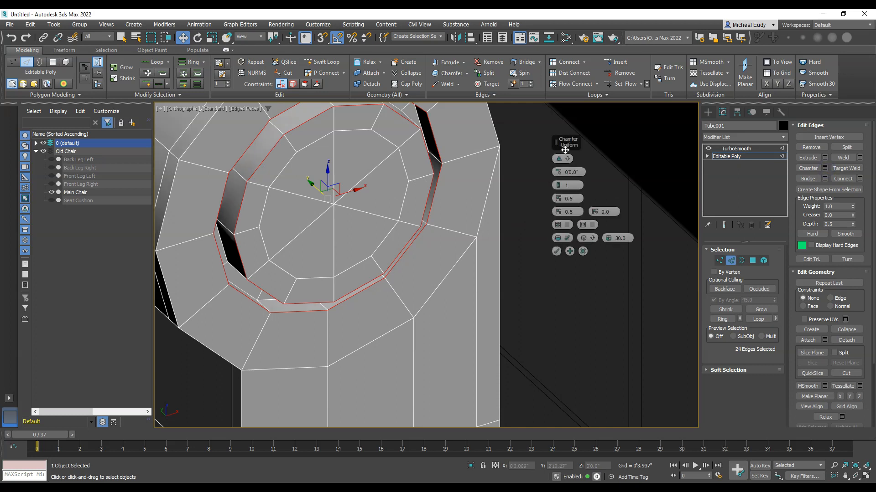
pyautogui.moveTo(557, 145); pyautogui.dragTo(455, 183)
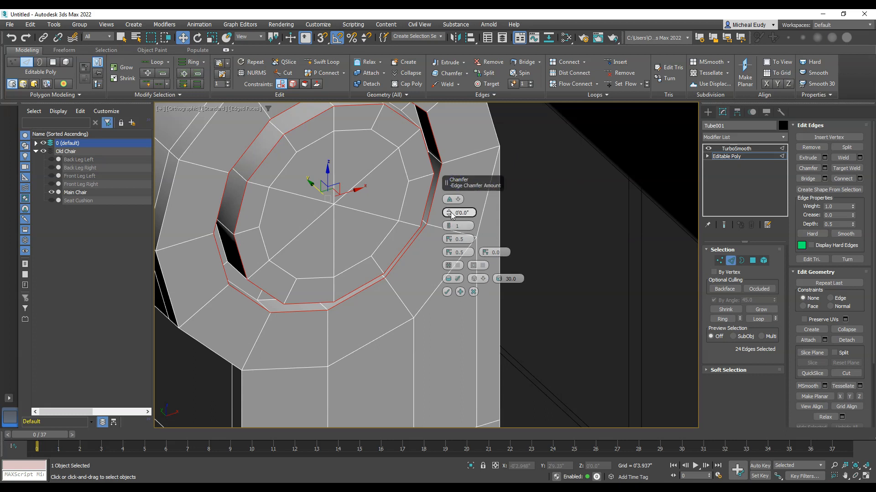
pyautogui.moveTo(450, 209); pyautogui.dragTo(448, 205)
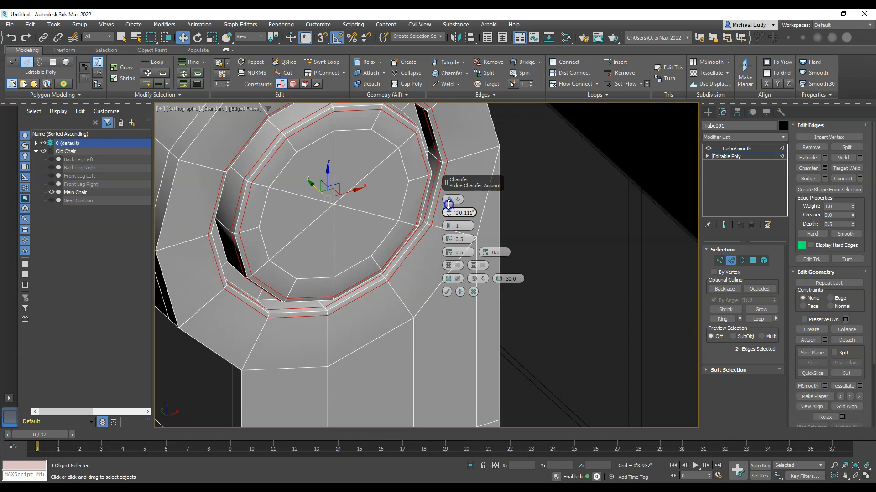
pyautogui.moveTo(449, 238); pyautogui.dragTo(450, 176)
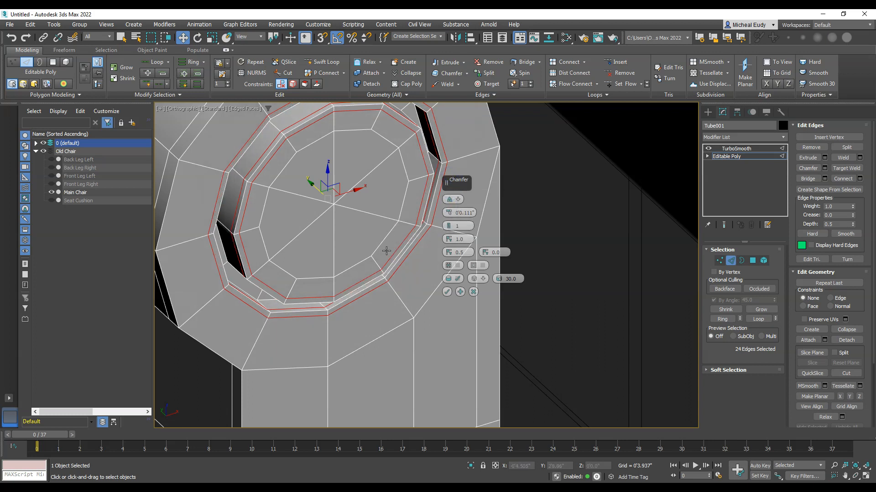
pyautogui.click(447, 292)
# Chamfer the two edge loops at the bottom of the scroll's groove by 0.111 inches, with 1 segment and depth 1.0.
pyautogui.moveTo(342, 230); pyautogui.dragTo(380, 232, button='middle')
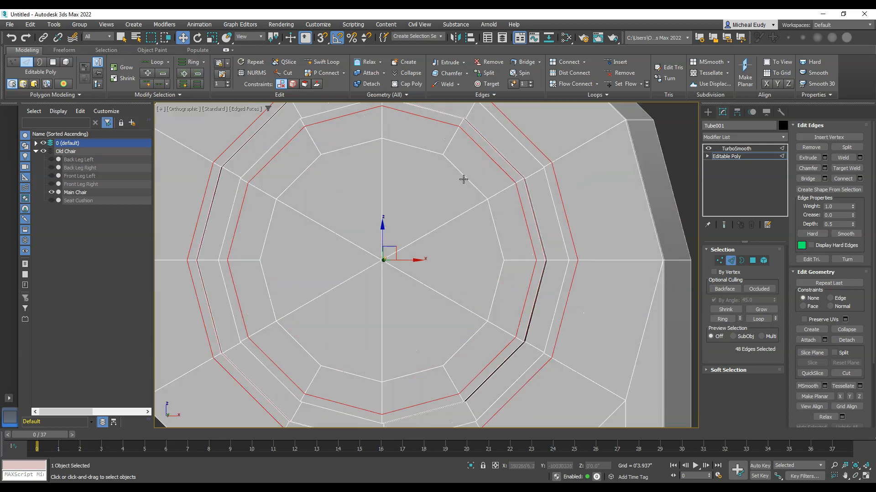
pyautogui.scroll(3, 462, 181)
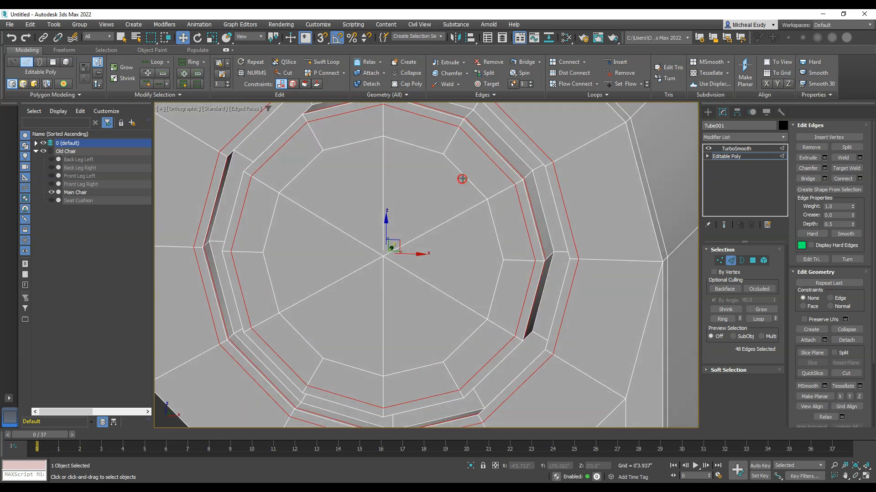
pyautogui.click(519, 160)
pyautogui.doubleClick(520, 159)
pyautogui.keyDown('alt'); pyautogui.moveTo(434, 223); pyautogui.dragTo(463, 211, button='middle'); pyautogui.keyUp('alt')
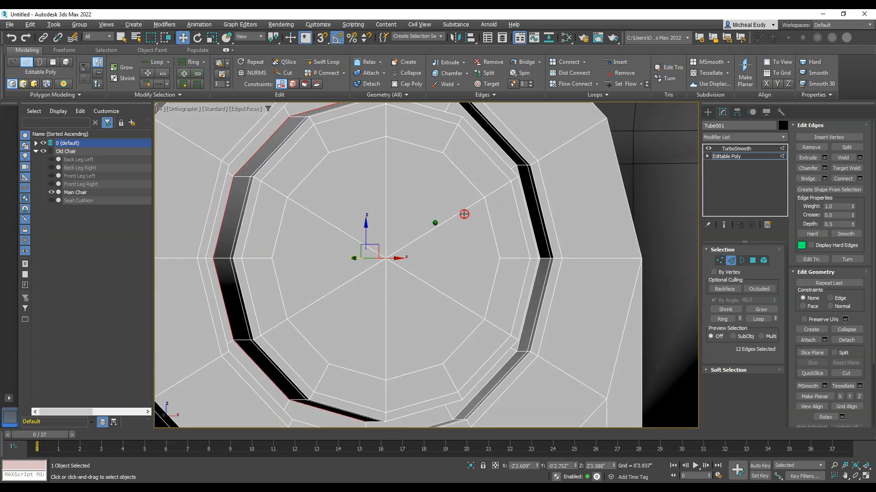
pyautogui.keyDown('ctrl'); pyautogui.doubleClick(510, 159); pyautogui.keyUp('ctrl')
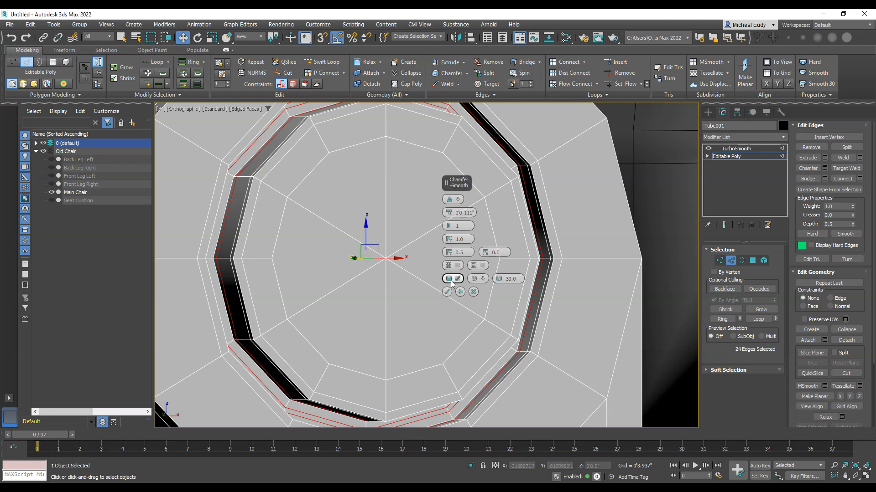
pyautogui.click(446, 292)
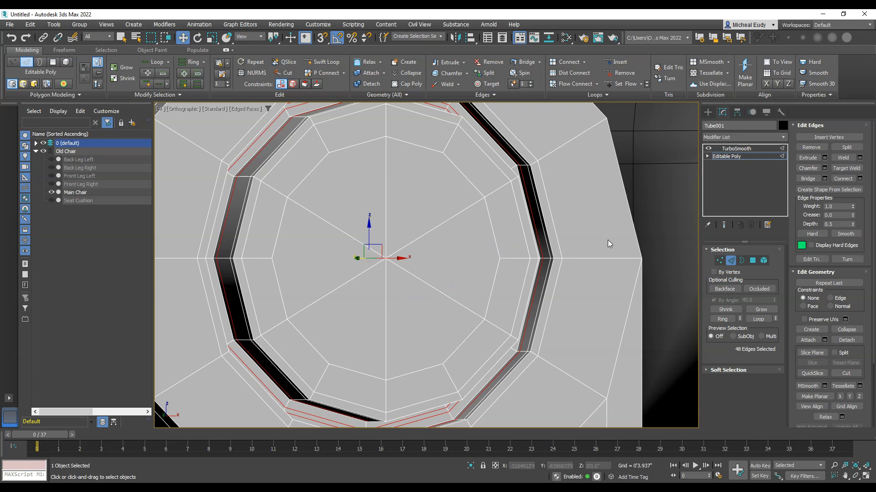
pyautogui.click(731, 261)
# Preview the smoothed armrest with TurboSmooth at 3 iterations, and delete the modifier.
pyautogui.click(732, 149)
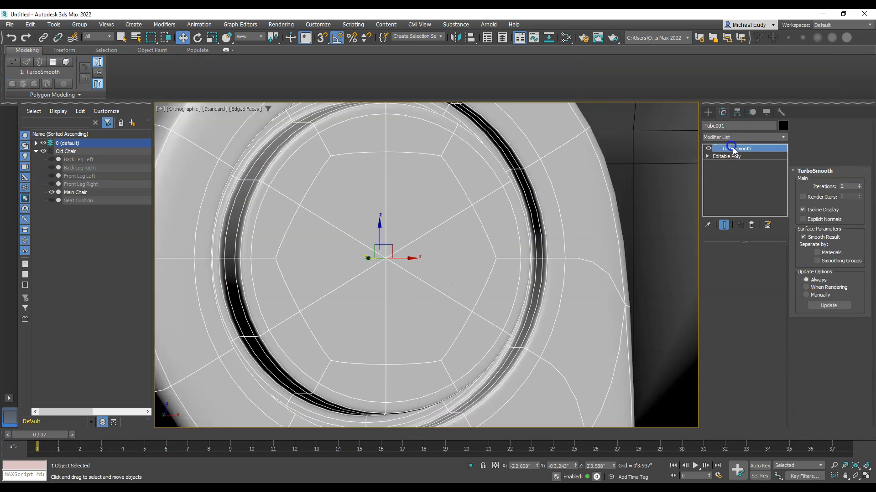
pyautogui.scroll(-4, 439, 217)
pyautogui.keyDown('alt'); pyautogui.moveTo(439, 217); pyautogui.dragTo(555, 256, button='middle'); pyautogui.keyUp('alt')
pyautogui.click(772, 263)
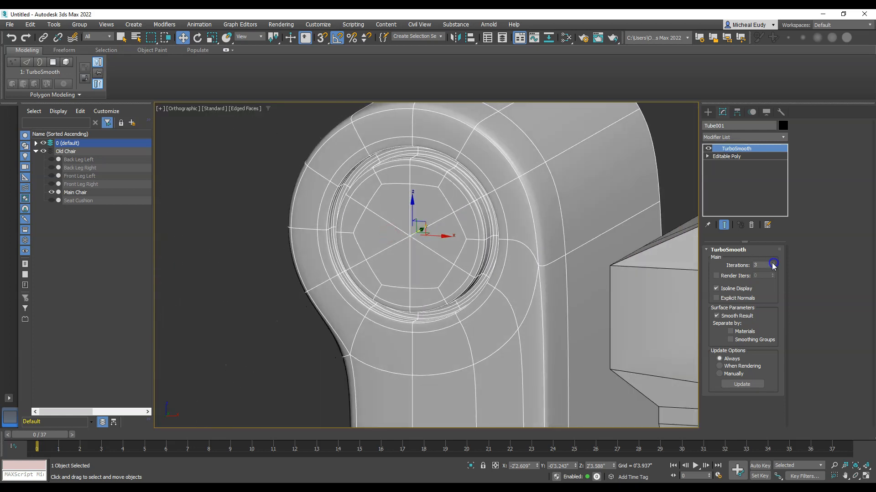
pyautogui.click(750, 224)
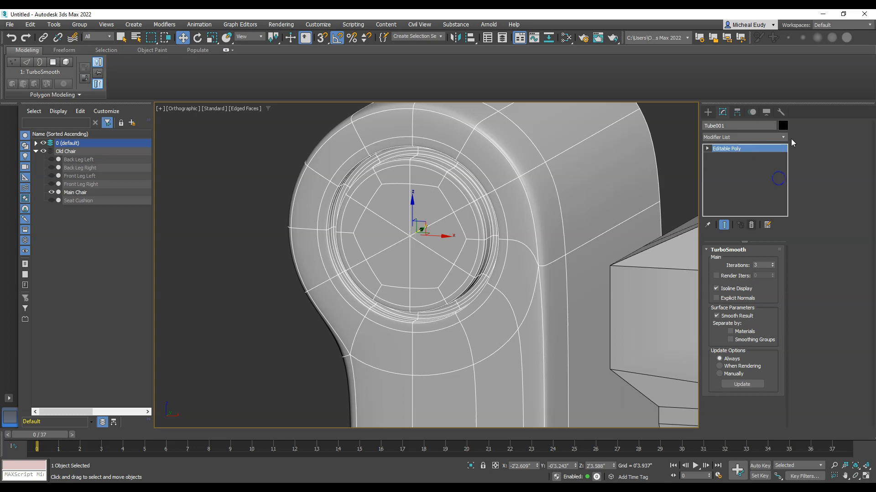
# Apply an OpenSubdiv modifier with 3 iterations to the armrest and check the smoothed scroll with and without edged faces.
pyautogui.click(783, 137)
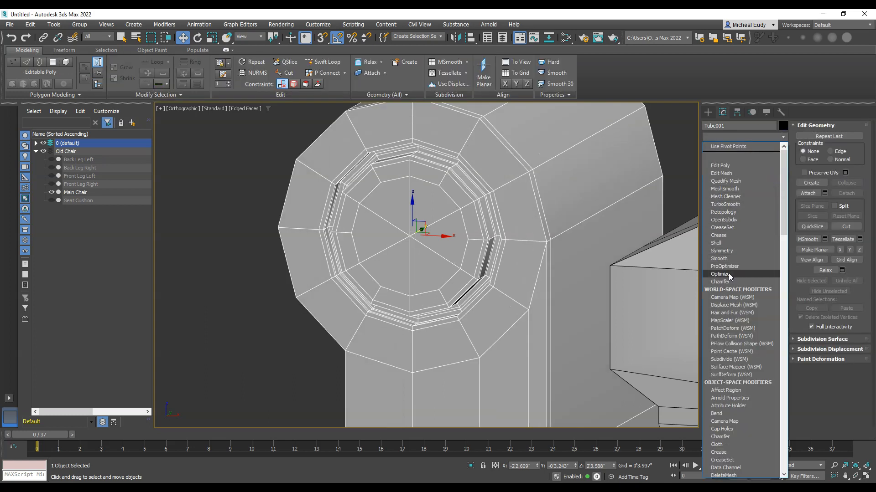
pyautogui.click(724, 220)
pyautogui.click(753, 264)
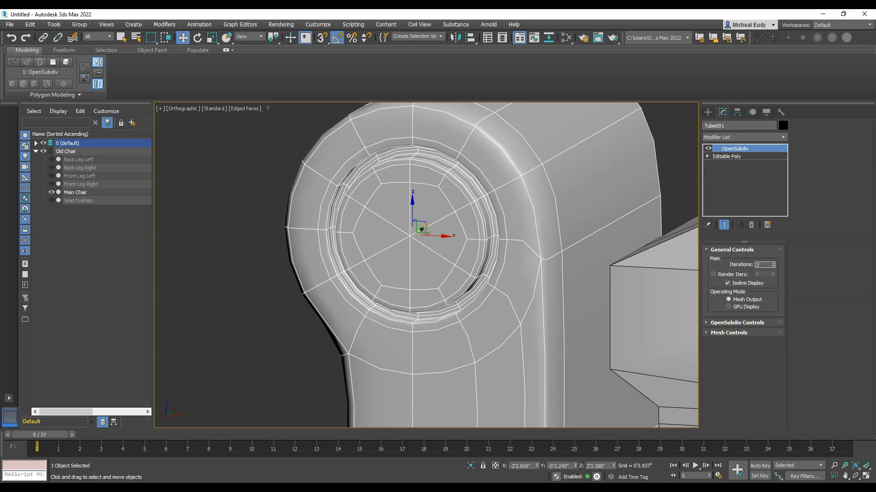
pyautogui.press('Return')
pyautogui.scroll(-2, 505, 279)
pyautogui.moveTo(500, 287)
pyautogui.keyDown('alt'); pyautogui.mouseDown(button='middle')
pyautogui.moveTo(505, 280)
pyautogui.moveTo(510, 290)
pyautogui.moveTo(478, 299)
pyautogui.mouseUp(button='middle'); pyautogui.keyUp('alt')
pyautogui.press('F4')
pyautogui.press('F4')
pyautogui.scroll(5, 451, 253)
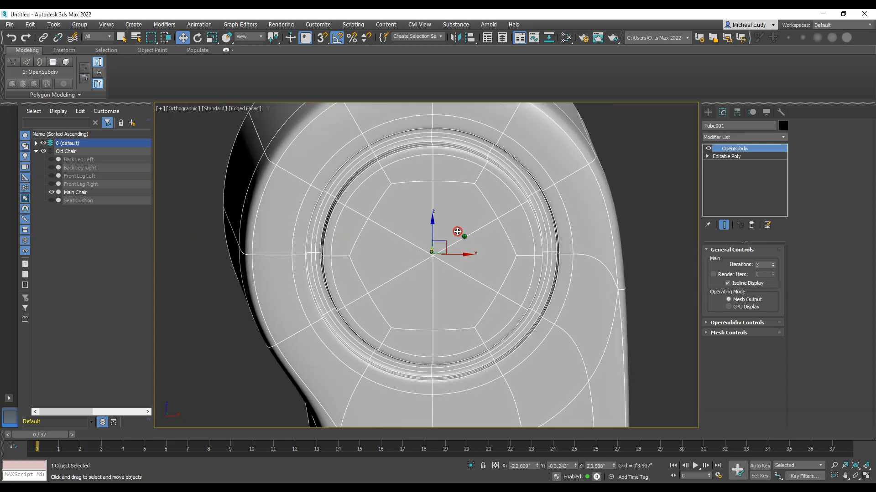
# Turn off the OpenSubdiv effect and insert an edge loop with Swift Loop around the outer rim of the scroll's groove.
pyautogui.click(707, 149)
pyautogui.click(720, 157)
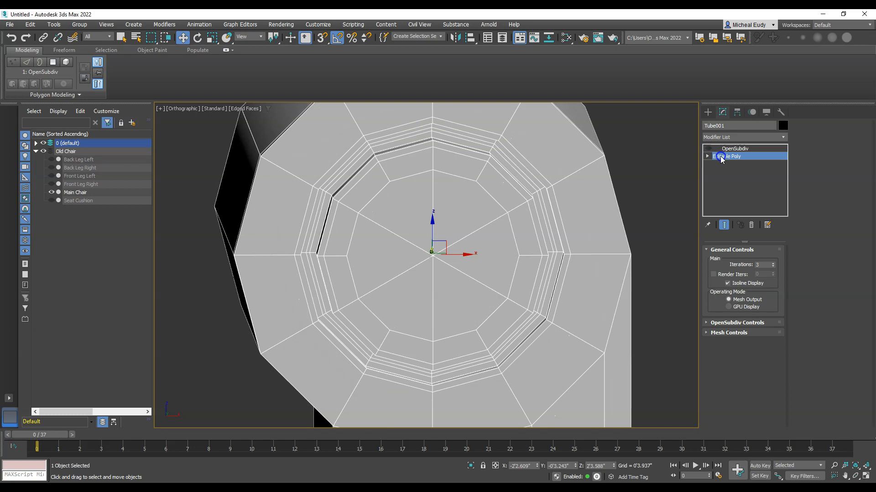
pyautogui.keyDown('alt'); pyautogui.moveTo(515, 204); pyautogui.dragTo(516, 199, button='middle'); pyautogui.keyUp('alt')
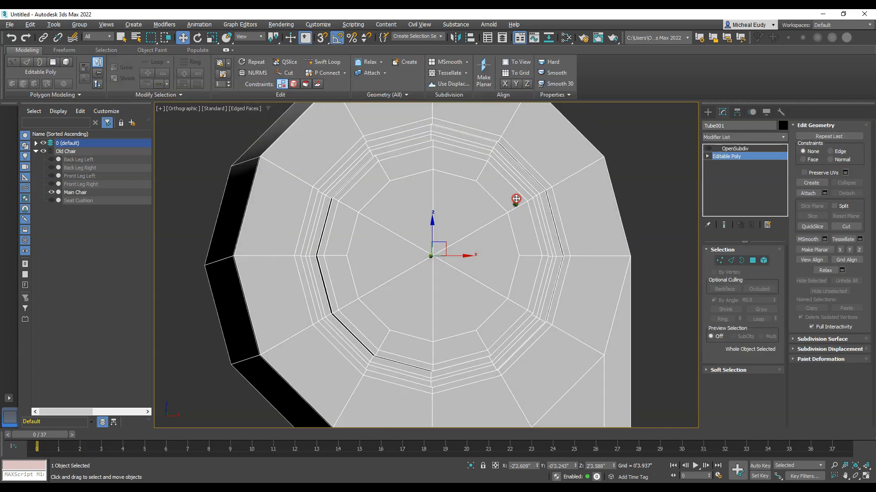
pyautogui.press('f')
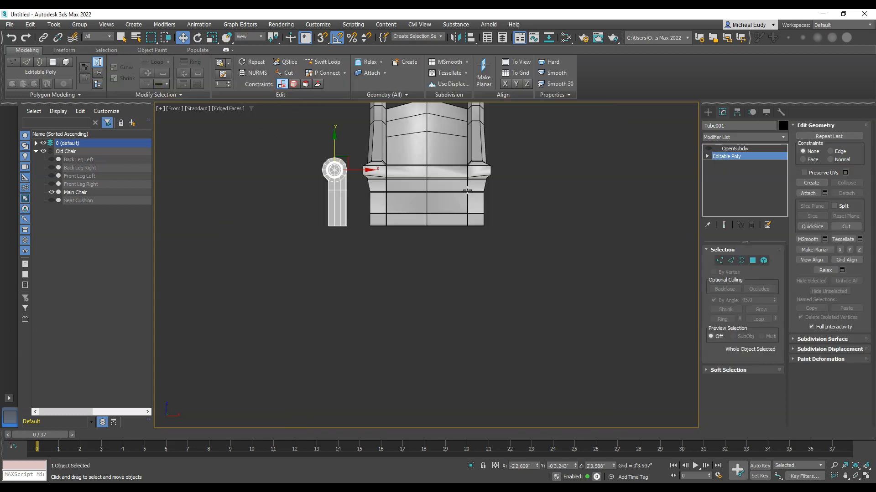
pyautogui.press('z')
pyautogui.scroll(6, 409, 182)
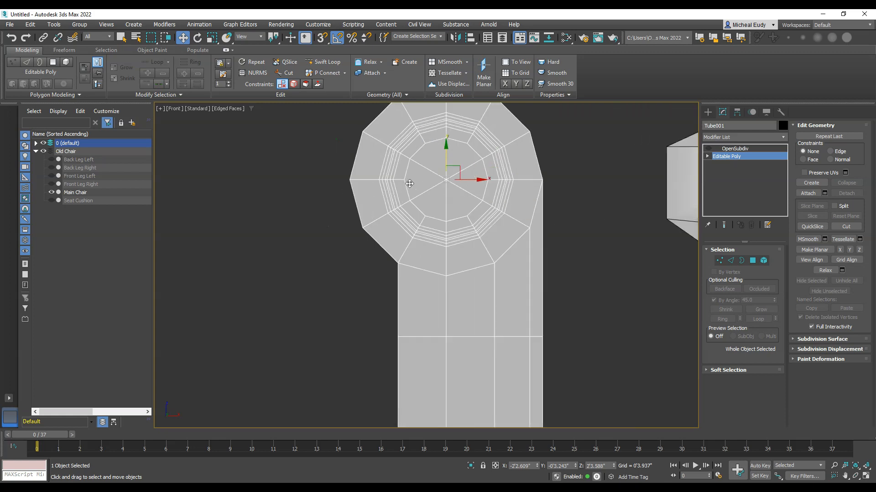
pyautogui.moveTo(461, 180); pyautogui.dragTo(445, 294, button='middle')
pyautogui.scroll(2, 445, 298)
pyautogui.keyDown('alt'); pyautogui.moveTo(502, 249); pyautogui.dragTo(518, 255, button='middle'); pyautogui.keyUp('alt')
pyautogui.scroll(2, 552, 173)
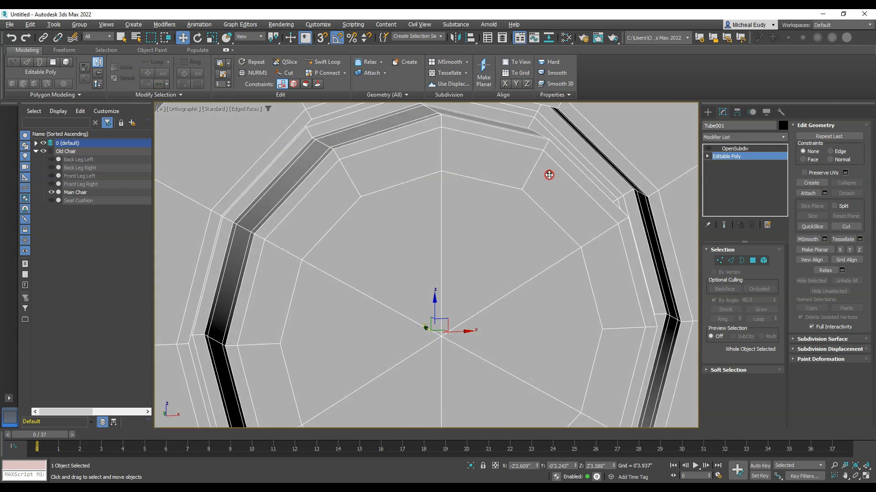
pyautogui.click(324, 62)
pyautogui.scroll(3, 532, 115)
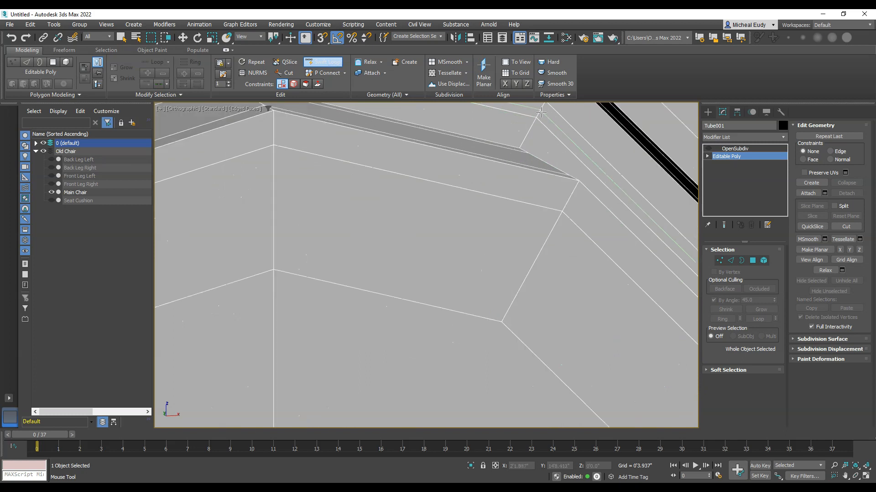
pyautogui.press('w')
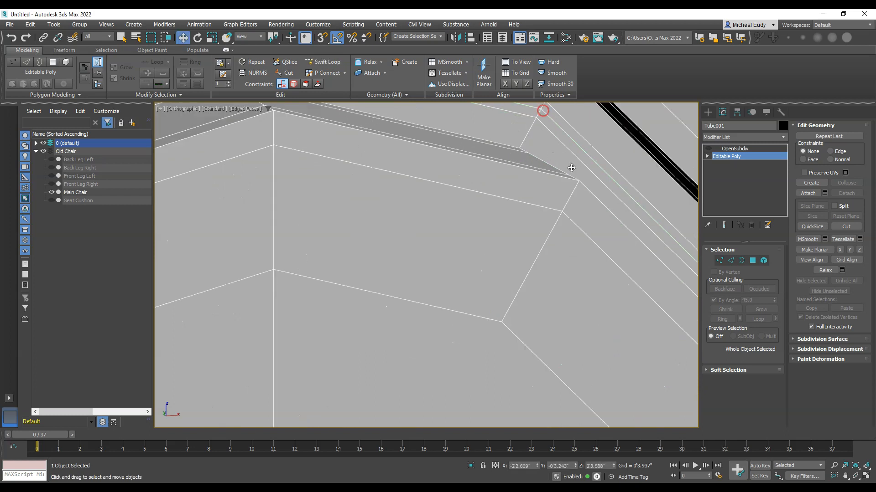
# Create a linear shape named Arm Rest Piping from the new 12-edge loop around the scroll's groove.
pyautogui.click(731, 260)
pyautogui.click(730, 260)
pyautogui.click(730, 260)
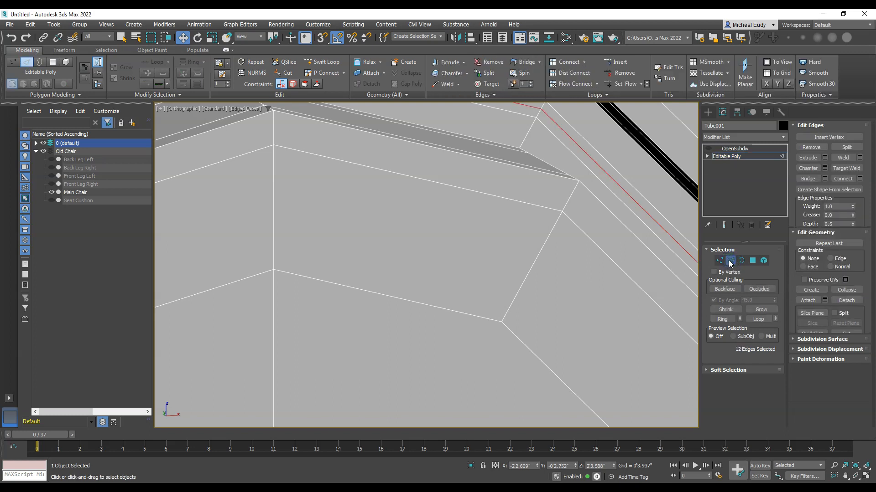
pyautogui.click(824, 190)
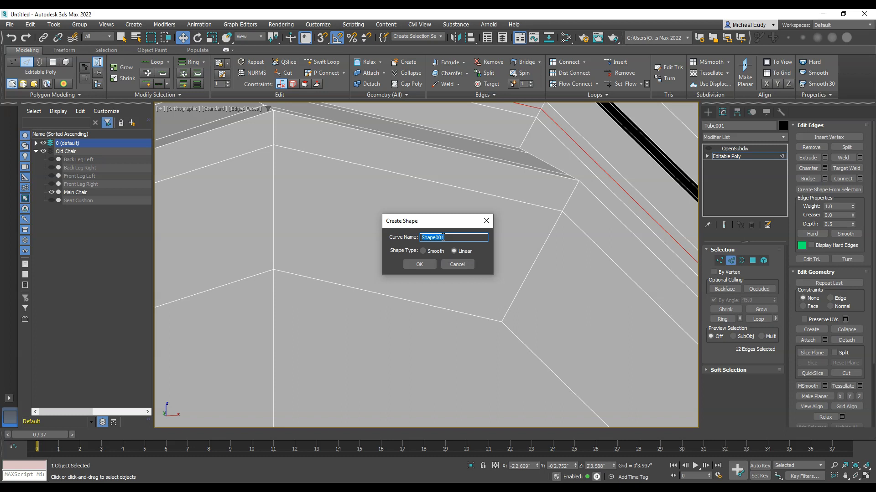
pyautogui.moveTo(448, 236); pyautogui.dragTo(420, 236)
pyautogui.write('Arm Rest Piping')
pyautogui.press('Return')
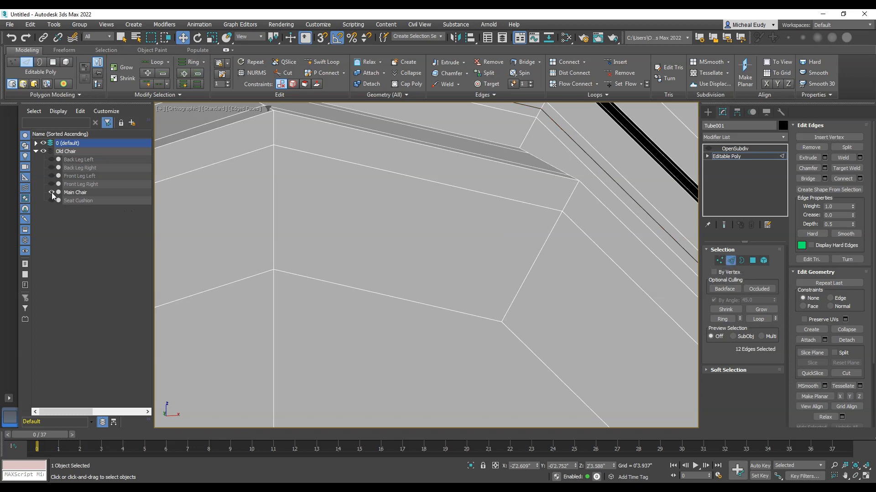
# Check the armrest with the Arm Rest Piping shape hidden, and rename the Tube001 object as Arm Rest.
pyautogui.click(36, 143)
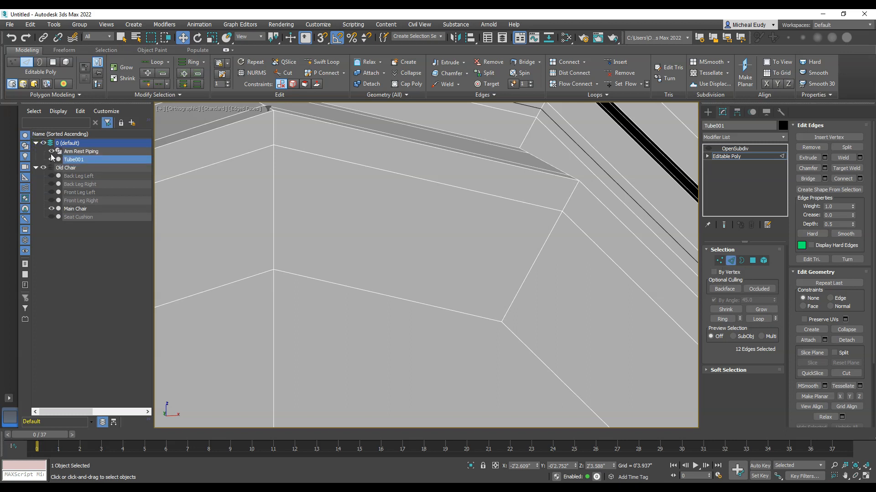
pyautogui.click(51, 152)
pyautogui.click(670, 221)
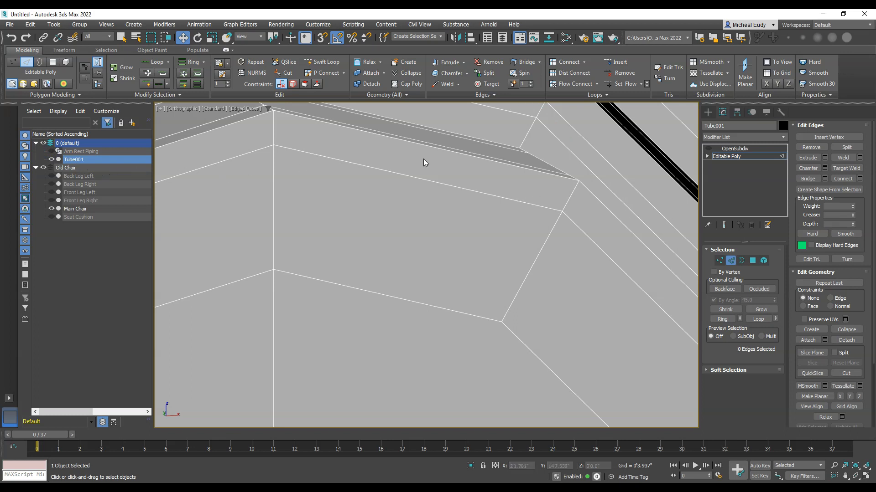
pyautogui.click(723, 128)
pyautogui.write('Arm Re')
pyautogui.press('Return')
pyautogui.click(731, 261)
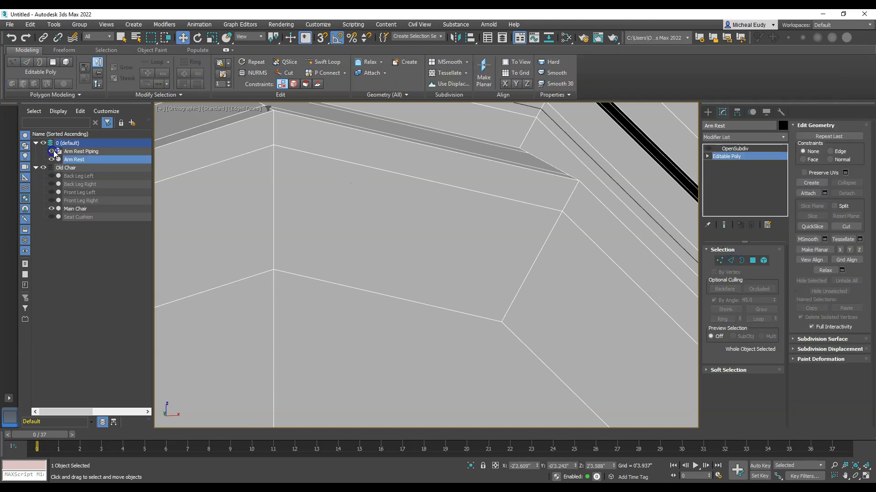
# Enable the Arm Rest Piping spline in the renderer and viewport, and set its radial thickness to 0.071 inches.
pyautogui.click(75, 151)
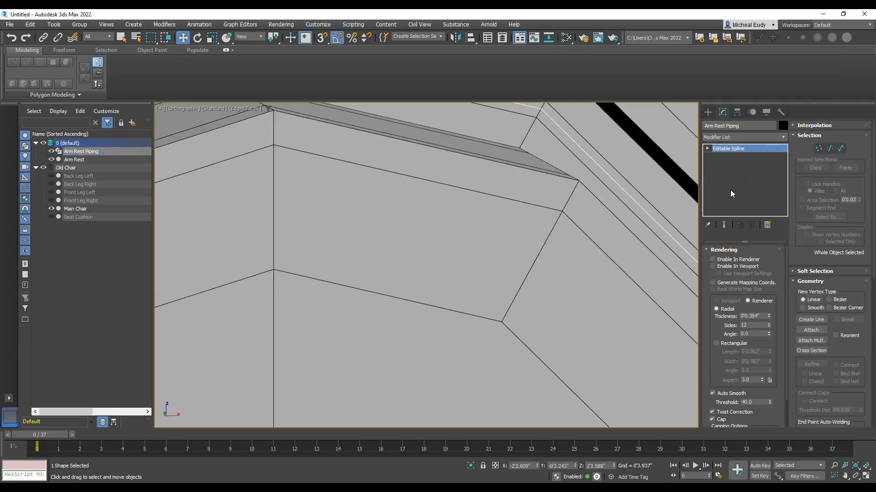
pyautogui.click(712, 259)
pyautogui.click(713, 266)
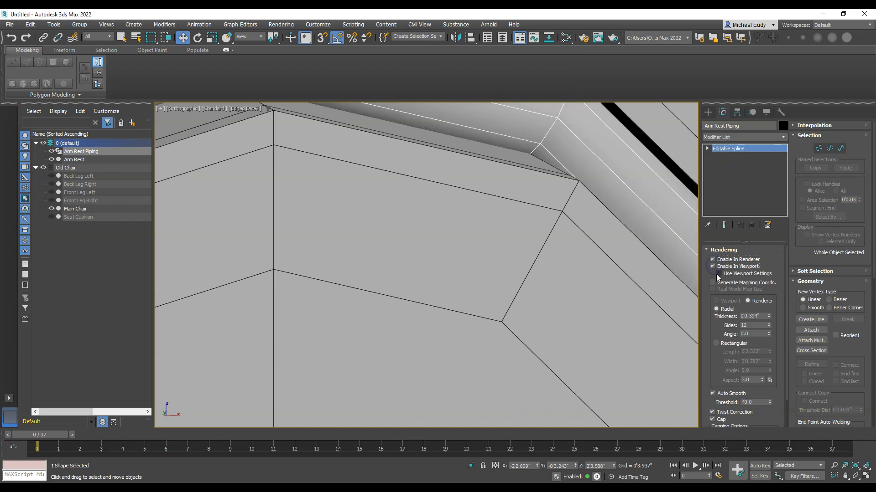
pyautogui.moveTo(770, 315); pyautogui.dragTo(770, 352)
pyautogui.scroll(-6, 543, 256)
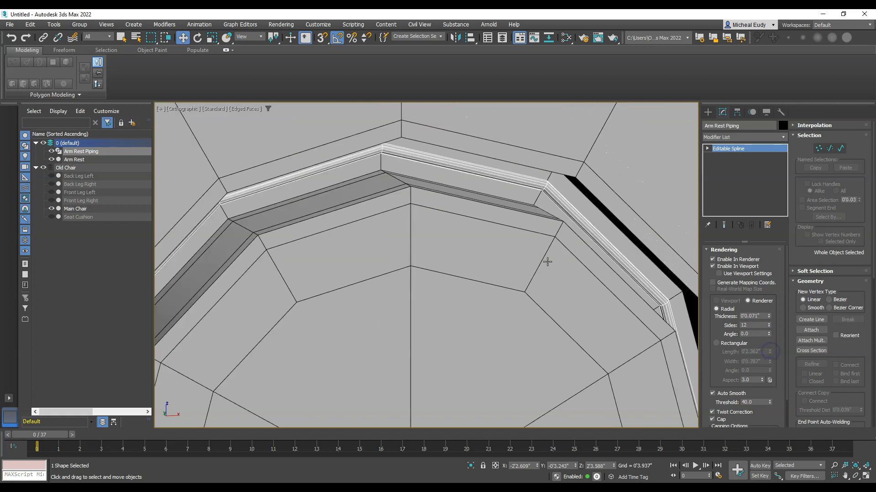
# Move the piping slightly forward to Y -0'3.427", and set its radial thickness to 0.169 inches with 6 sides.
pyautogui.moveTo(500, 237)
pyautogui.keyDown('alt'); pyautogui.mouseDown(button='middle')
pyautogui.moveTo(485, 239)
pyautogui.moveTo(501, 234)
pyautogui.moveTo(506, 248)
pyautogui.mouseUp(button='middle'); pyautogui.keyUp('alt')
pyautogui.moveTo(451, 329); pyautogui.dragTo(450, 337)
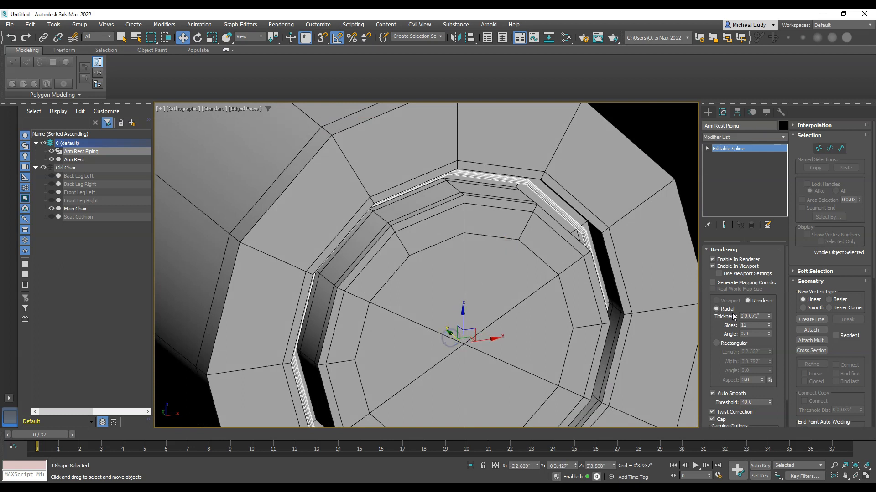
pyautogui.moveTo(768, 316); pyautogui.dragTo(769, 307)
pyautogui.click(748, 325)
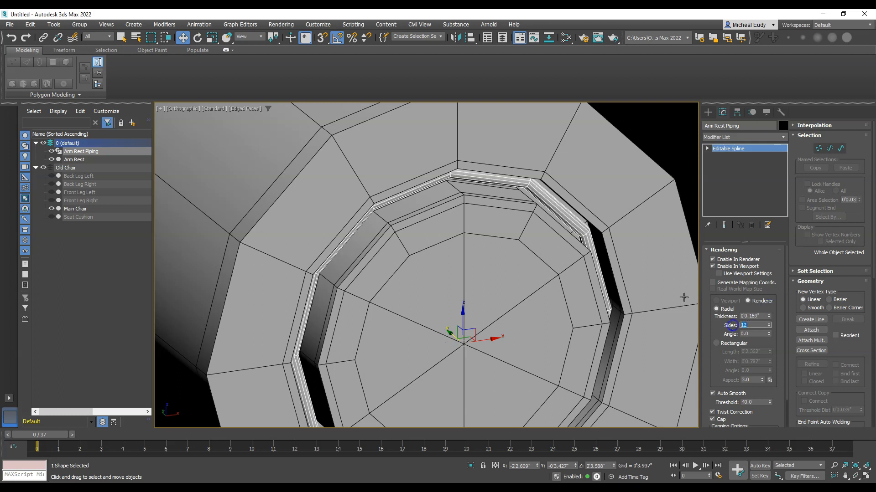
pyautogui.write('6')
pyautogui.scroll(-5, 513, 201)
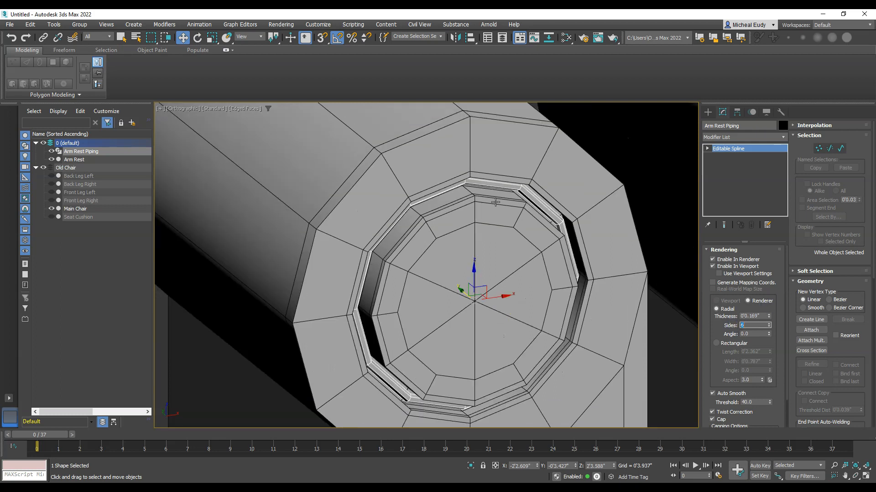
pyautogui.scroll(3, 498, 214)
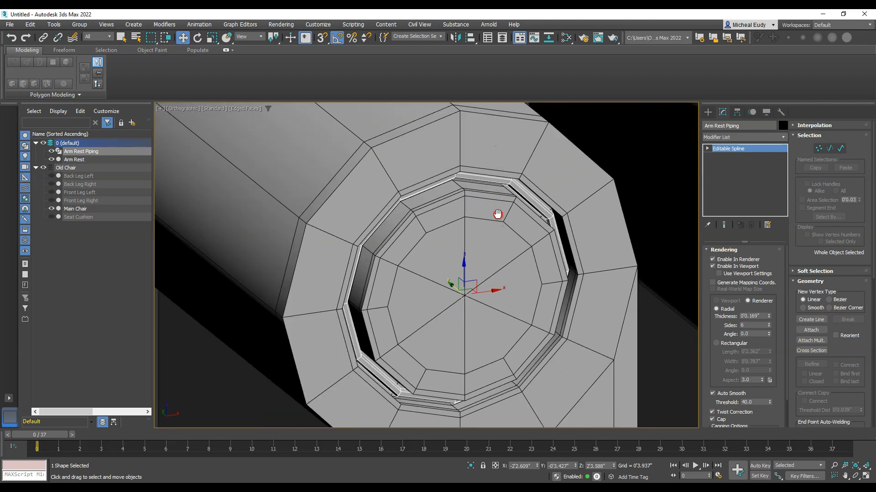
# Delete the armrest's own OpenSubdiv modifier, and apply one shared OpenSubdiv with 3 iterations to the armrest and its piping.
pyautogui.click(481, 211)
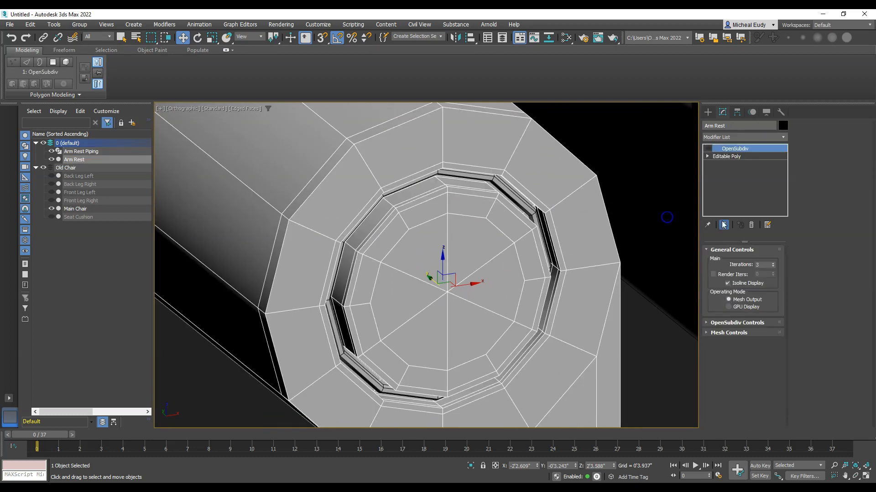
pyautogui.click(752, 225)
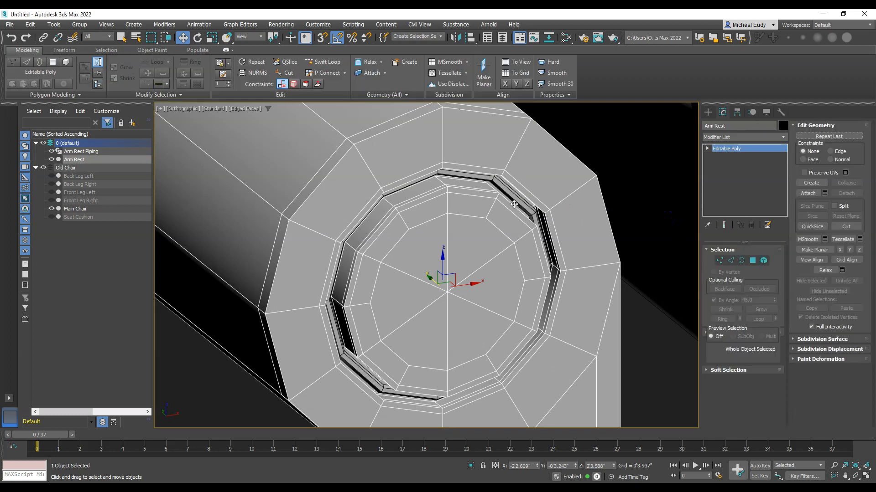
pyautogui.keyDown('ctrl'); pyautogui.click(519, 200); pyautogui.keyUp('ctrl')
pyautogui.click(783, 137)
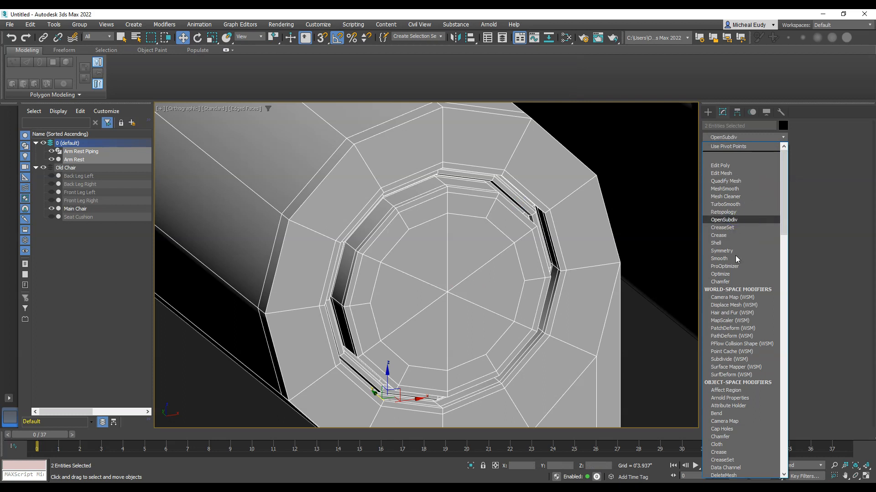
pyautogui.doubleClick(755, 265)
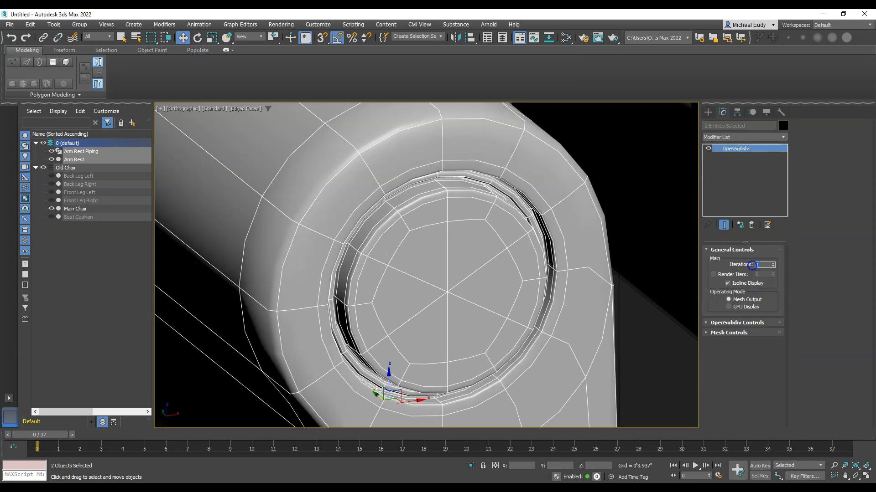
pyautogui.press('Return')
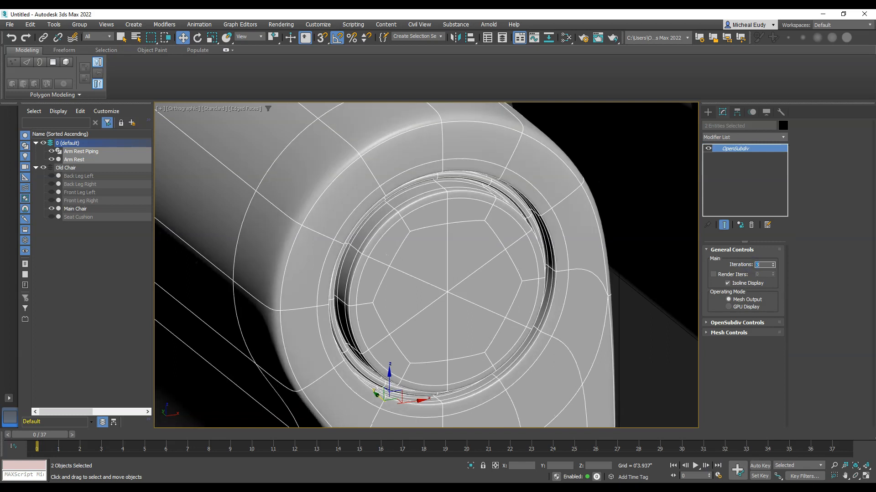
# Select only the Arm Rest Piping object and move it further forward to Y -0'3.702".
pyautogui.moveTo(415, 266)
pyautogui.keyDown('alt'); pyautogui.mouseDown(button='middle')
pyautogui.moveTo(401, 240)
pyautogui.moveTo(423, 274)
pyautogui.mouseUp(button='middle'); pyautogui.keyUp('alt')
pyautogui.click(513, 192)
pyautogui.click(438, 338)
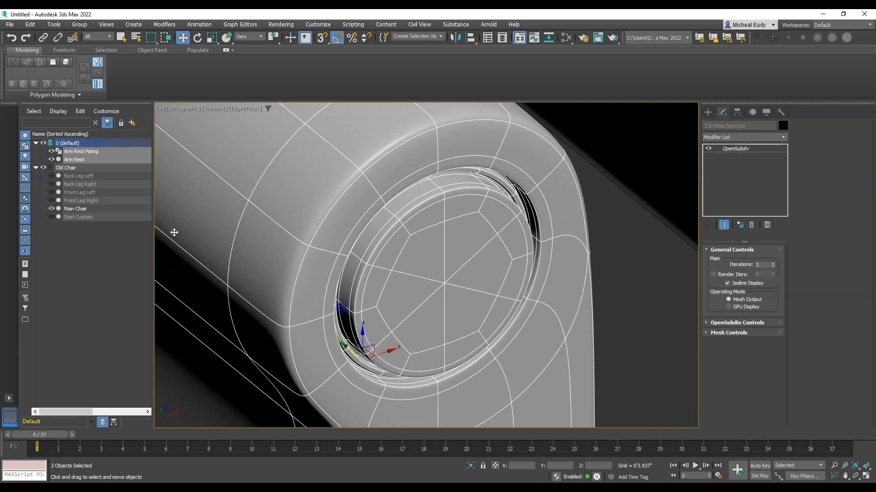
pyautogui.click(91, 254)
pyautogui.click(82, 152)
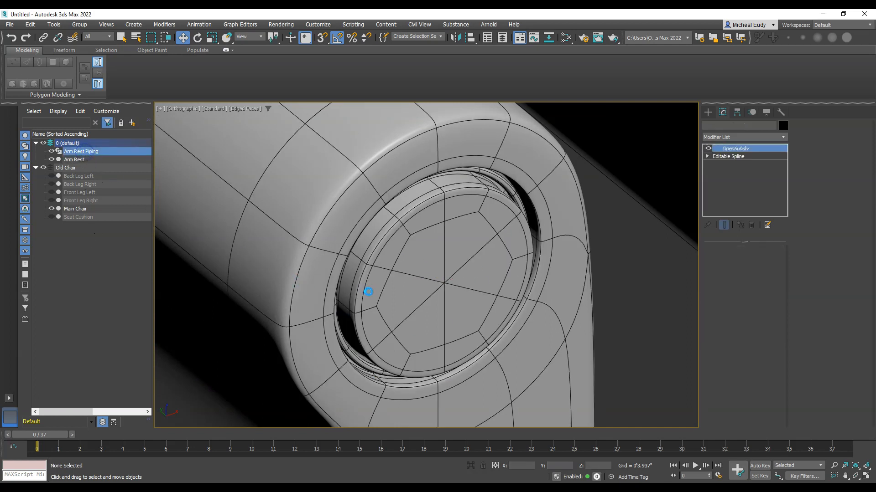
pyautogui.moveTo(427, 269); pyautogui.dragTo(434, 276)
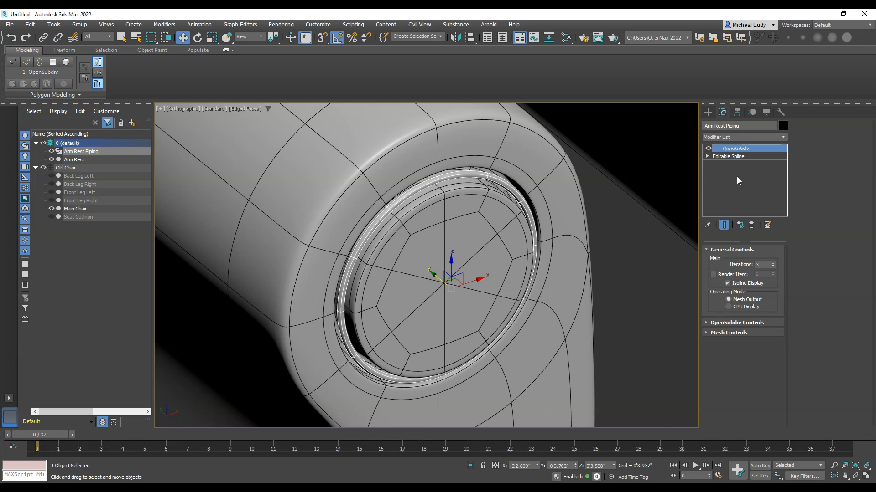
# Set the piping spline's radial thickness to 0.366 inches while showing the smoothed end result.
pyautogui.click(735, 156)
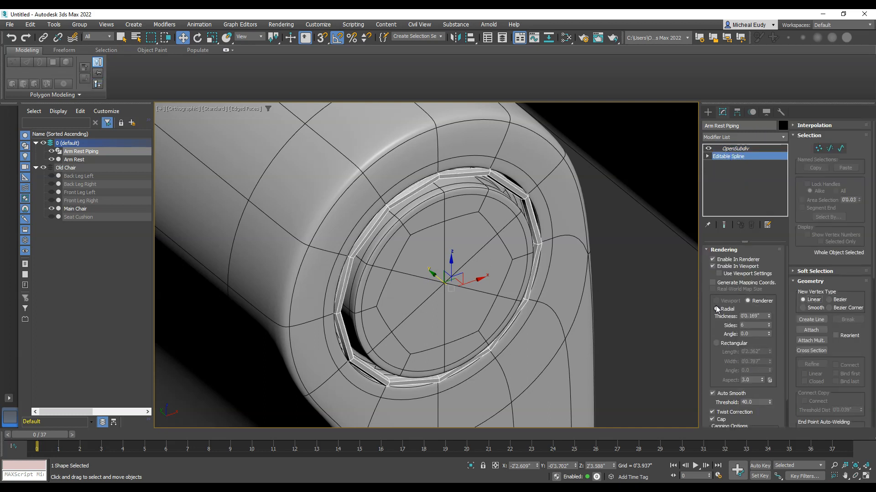
pyautogui.click(724, 225)
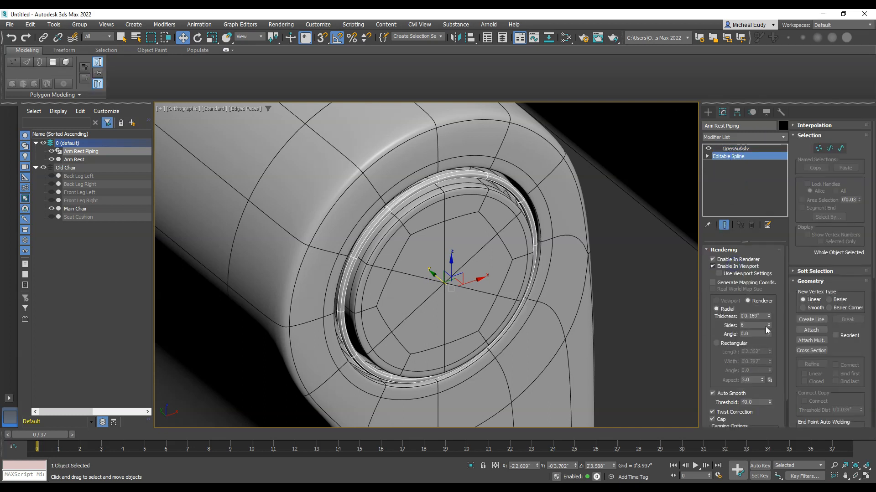
pyautogui.moveTo(769, 316); pyautogui.dragTo(770, 293)
pyautogui.moveTo(358, 292)
pyautogui.keyDown('alt'); pyautogui.mouseDown(button='middle')
pyautogui.moveTo(323, 284)
pyautogui.moveTo(355, 290)
pyautogui.moveTo(354, 307)
pyautogui.moveTo(424, 268)
pyautogui.moveTo(393, 293)
pyautogui.moveTo(400, 279)
pyautogui.moveTo(411, 285)
pyautogui.mouseUp(button='middle'); pyautogui.keyUp('alt')
pyautogui.scroll(-5, 355, 290)
pyautogui.scroll(-3, 411, 285)
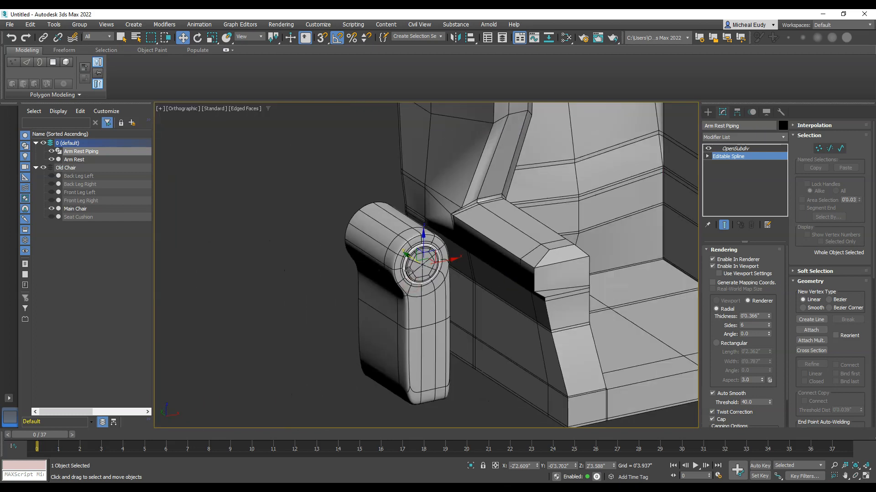
pyautogui.keyDown('alt'); pyautogui.moveTo(428, 334); pyautogui.dragTo(455, 303, button='middle'); pyautogui.keyUp('alt')
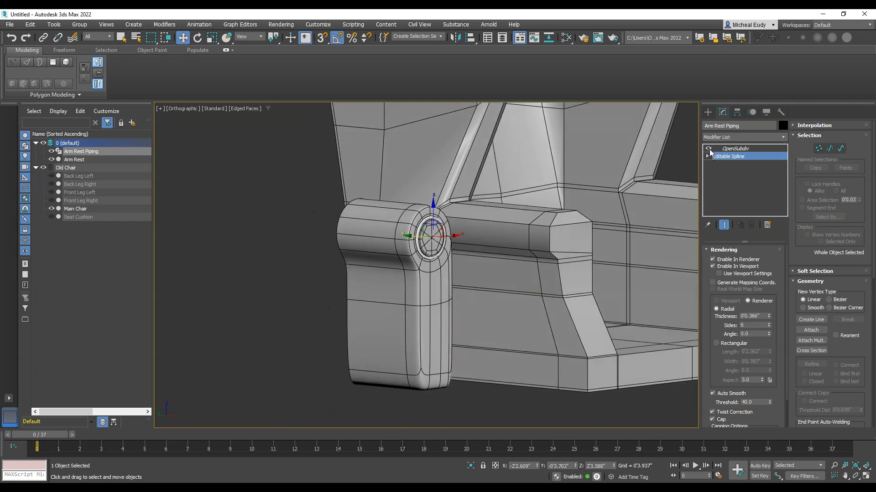
# Turn off the shared OpenSubdiv smoothing and insert a Swift Loop edge loop around the Arm Rest mesh close to its bottom edge.
pyautogui.click(708, 148)
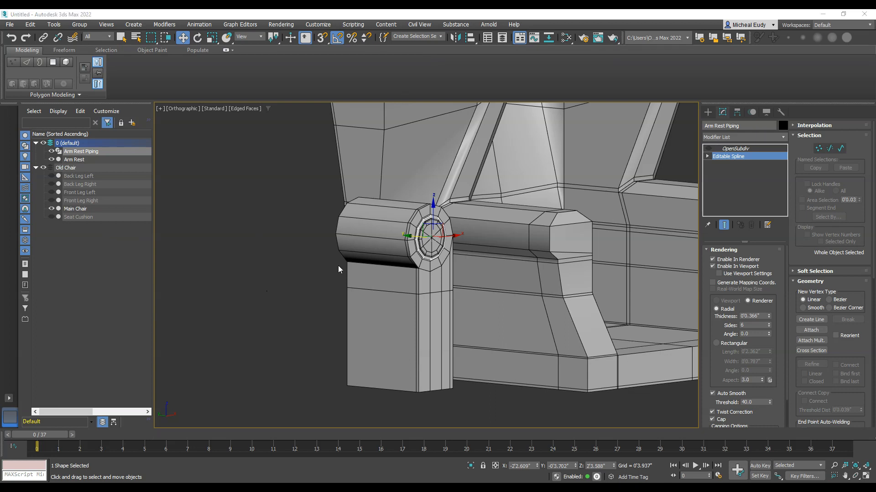
pyautogui.moveTo(335, 269)
pyautogui.keyDown('alt'); pyautogui.mouseDown(button='middle')
pyautogui.moveTo(321, 291)
pyautogui.moveTo(435, 346)
pyautogui.moveTo(438, 281)
pyautogui.mouseUp(button='middle'); pyautogui.keyUp('alt')
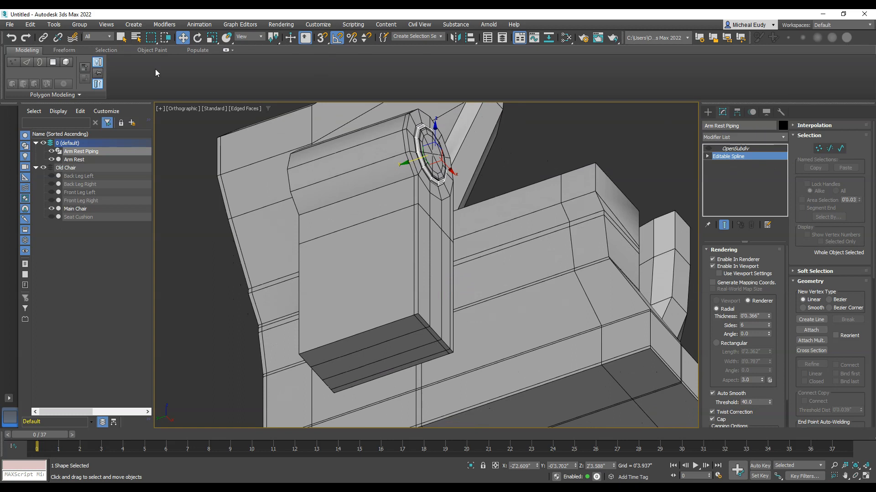
pyautogui.click(226, 51)
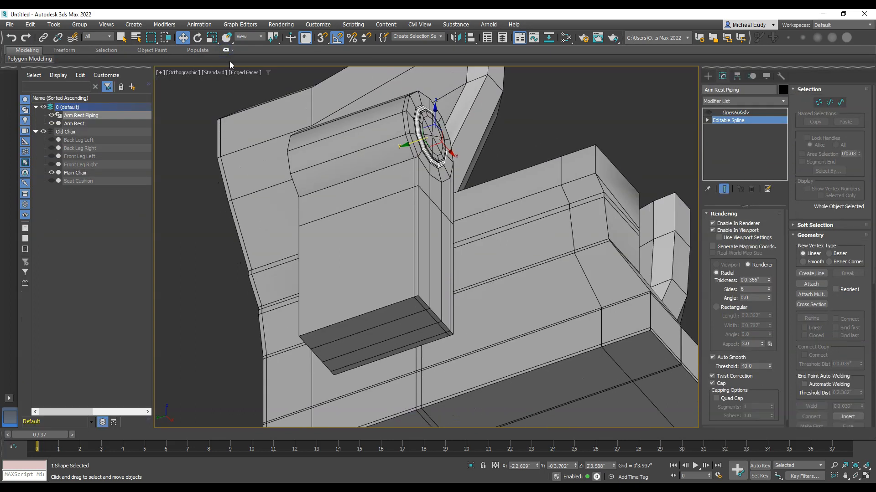
pyautogui.click(426, 245)
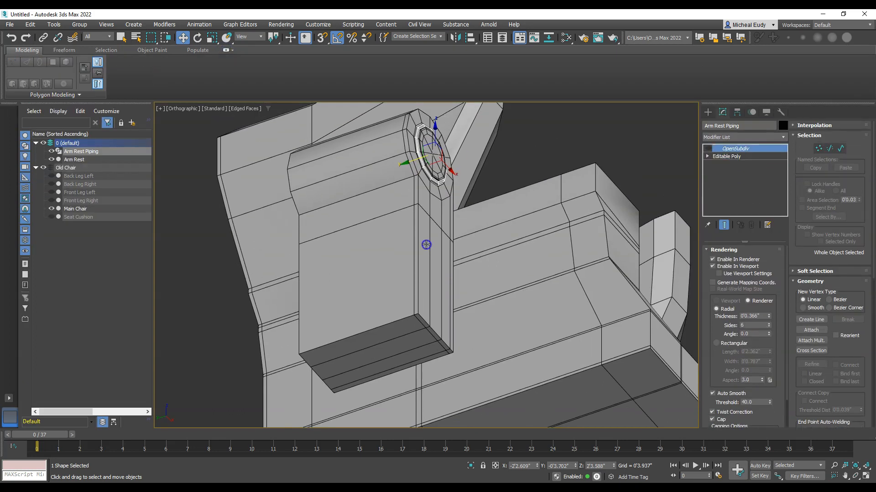
pyautogui.click(430, 248)
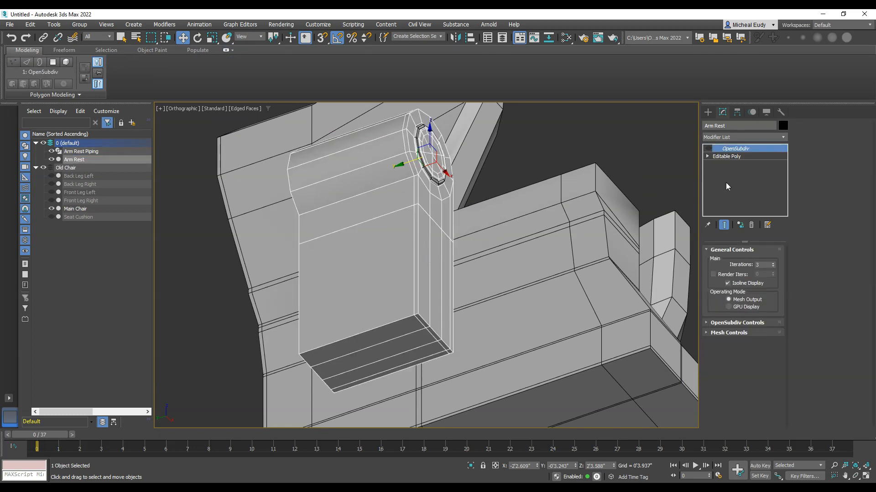
pyautogui.click(728, 157)
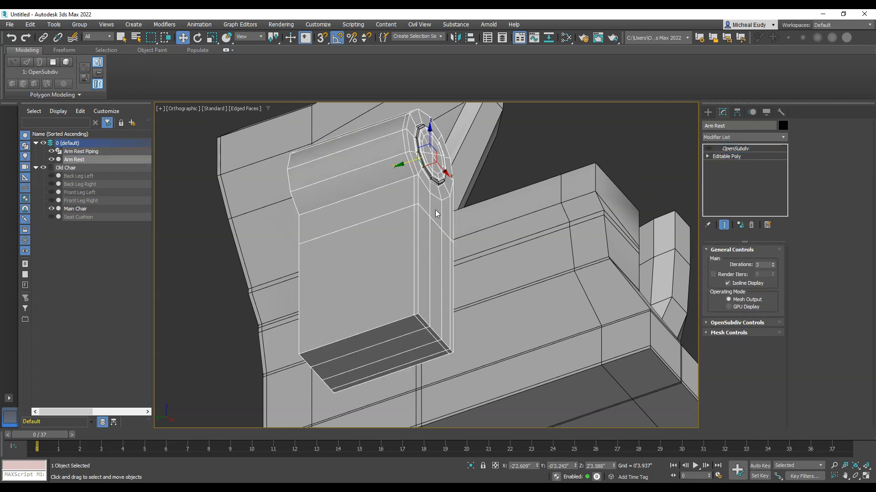
pyautogui.click(324, 62)
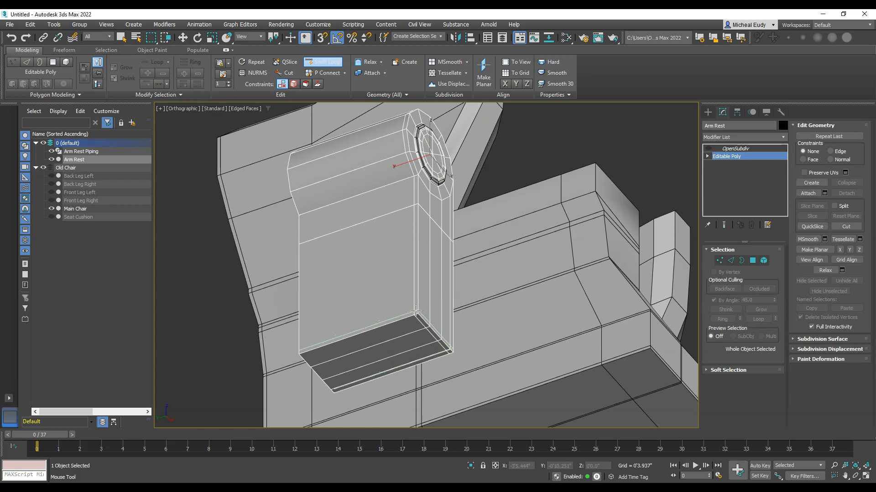
pyautogui.press('w')
pyautogui.scroll(2, 388, 319)
pyautogui.keyDown('alt'); pyautogui.moveTo(382, 331); pyautogui.dragTo(404, 357, button='middle'); pyautogui.keyUp('alt')
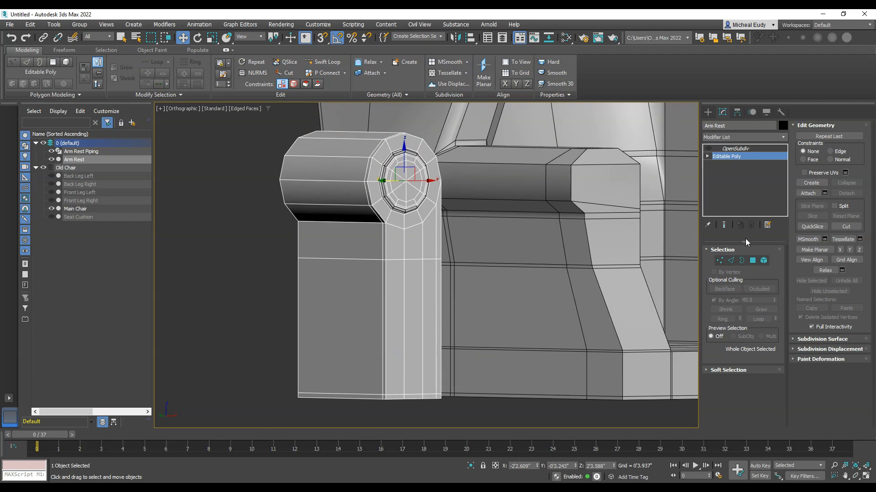
# Preview the armrest's base with OpenSubdiv smoothing on, and turn the smoothing back off.
pyautogui.click(724, 226)
pyautogui.keyDown('alt'); pyautogui.moveTo(426, 319); pyautogui.dragTo(400, 332, button='middle'); pyautogui.keyUp('alt')
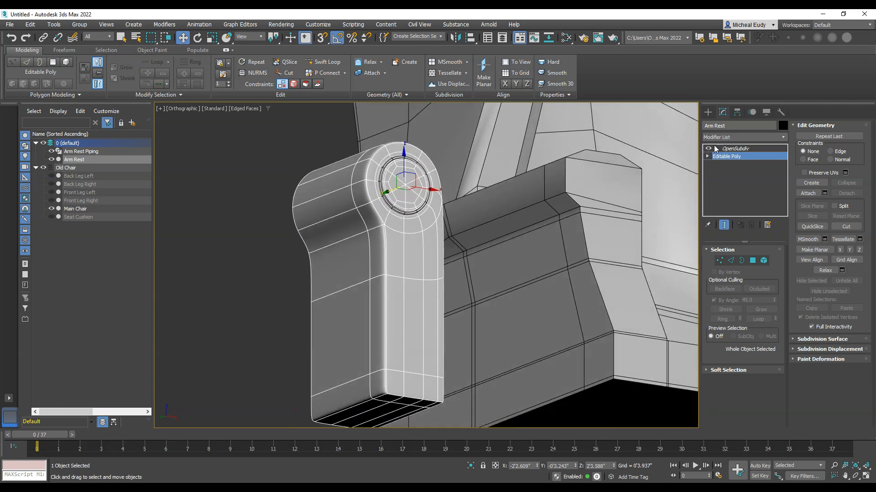
pyautogui.click(707, 148)
pyautogui.keyDown('alt'); pyautogui.moveTo(416, 358); pyautogui.dragTo(416, 302, button='middle'); pyautogui.keyUp('alt')
pyautogui.scroll(-6, 410, 321)
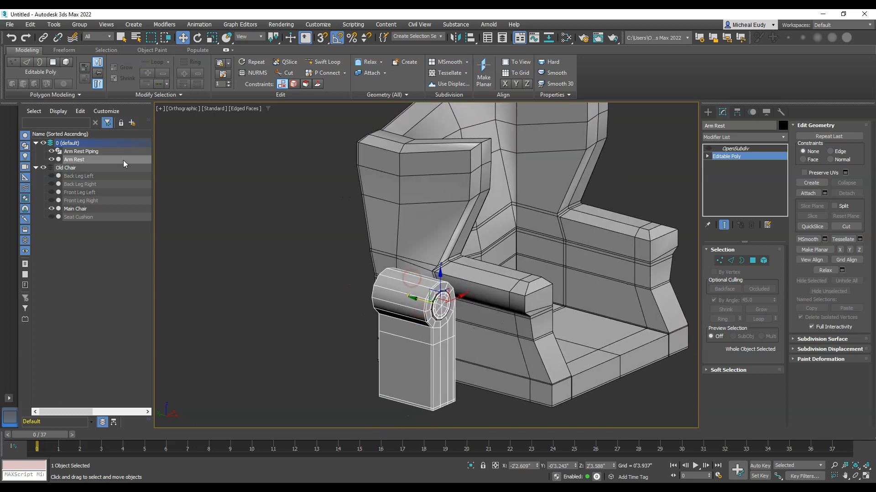
# Move Arm Rest and Arm Rest Piping into a new layer named Arm Rest, and hide that layer.
pyautogui.keyDown('ctrl'); pyautogui.click(77, 154); pyautogui.keyUp('ctrl')
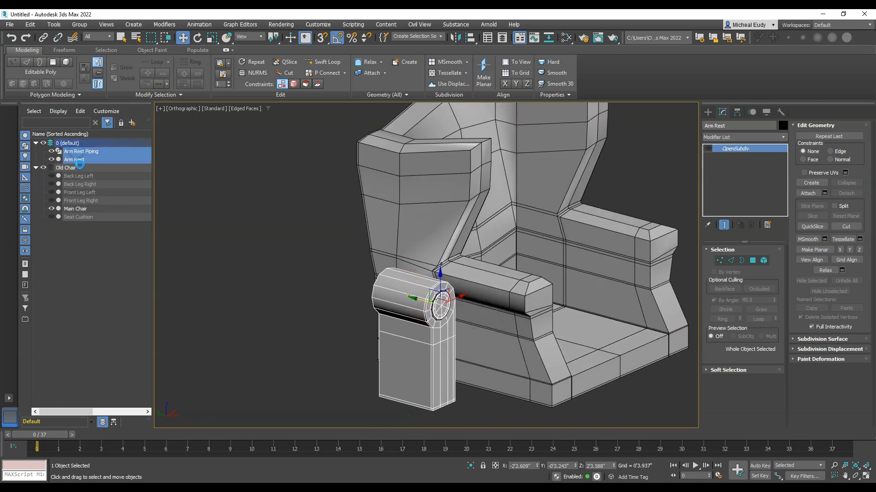
pyautogui.rightClick(94, 148)
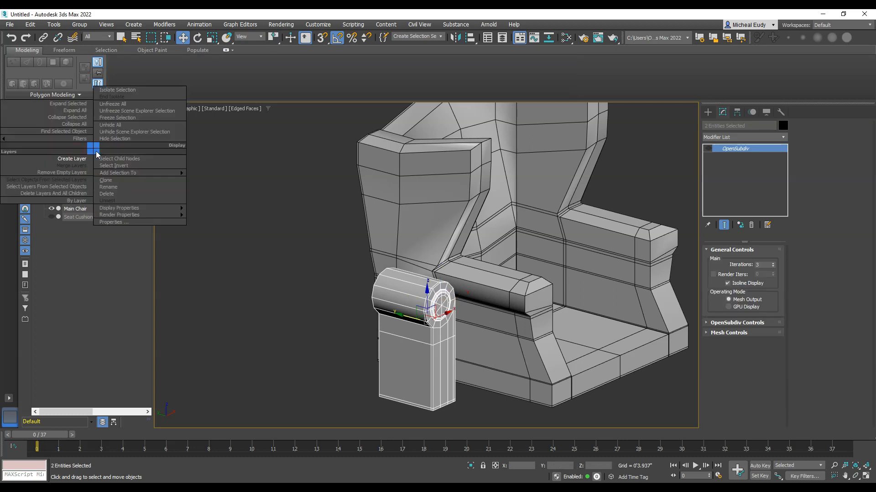
pyautogui.click(80, 159)
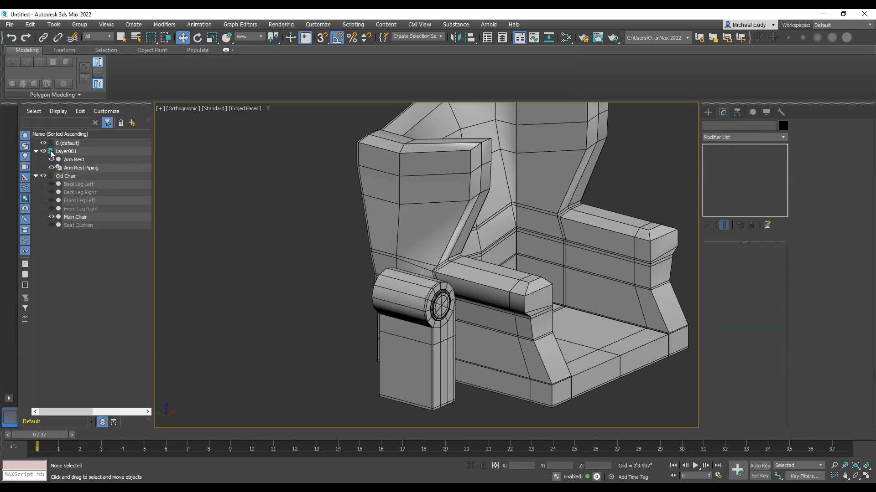
pyautogui.click(56, 152)
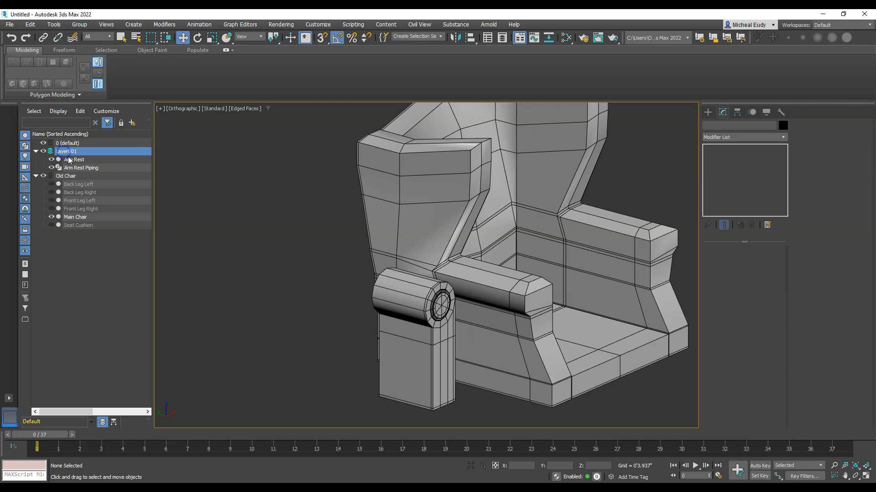
pyautogui.click(62, 152)
pyautogui.write('Arm Rest')
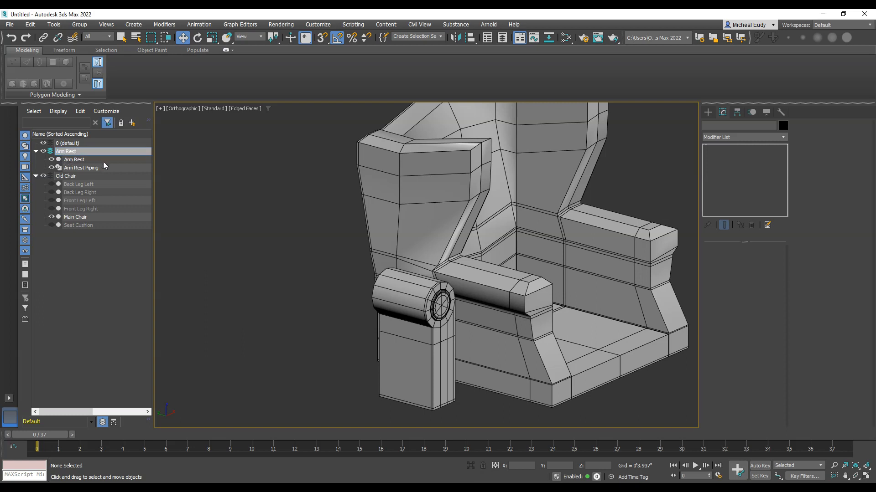
pyautogui.press('Return')
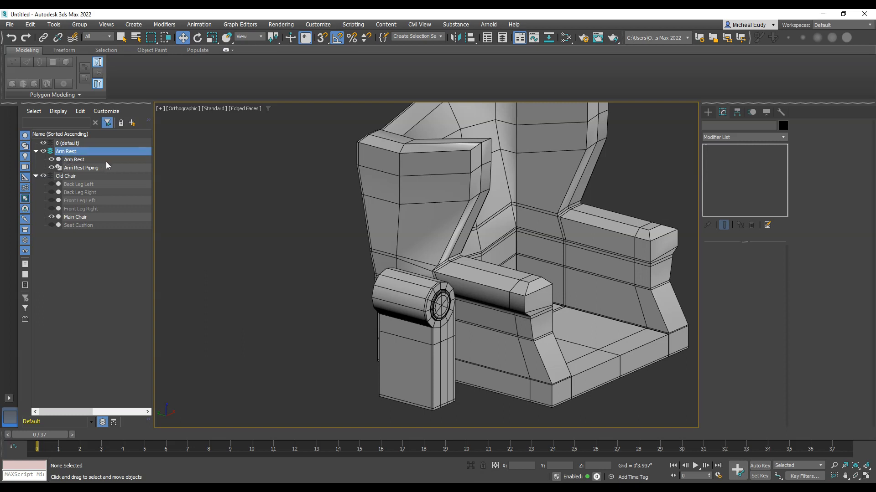
pyautogui.click(43, 151)
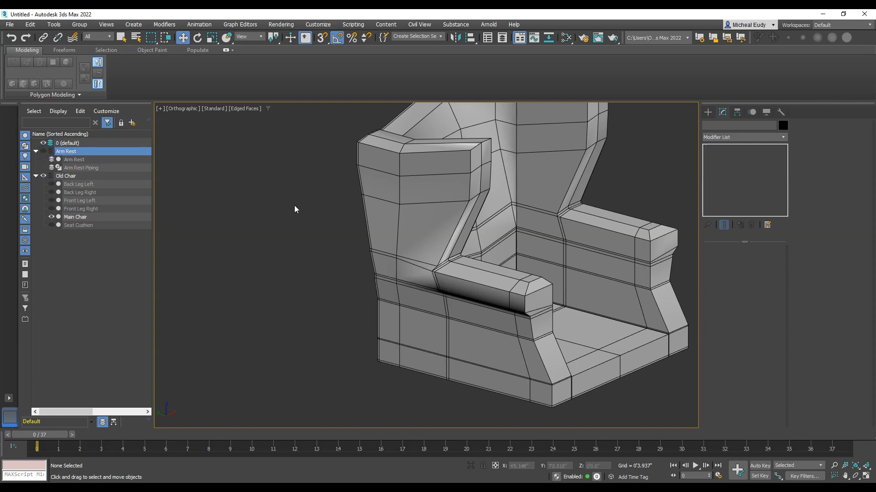
# Show the old chair in a shaded Left view, framed whole in the viewport.
pyautogui.scroll(-3, 292, 208)
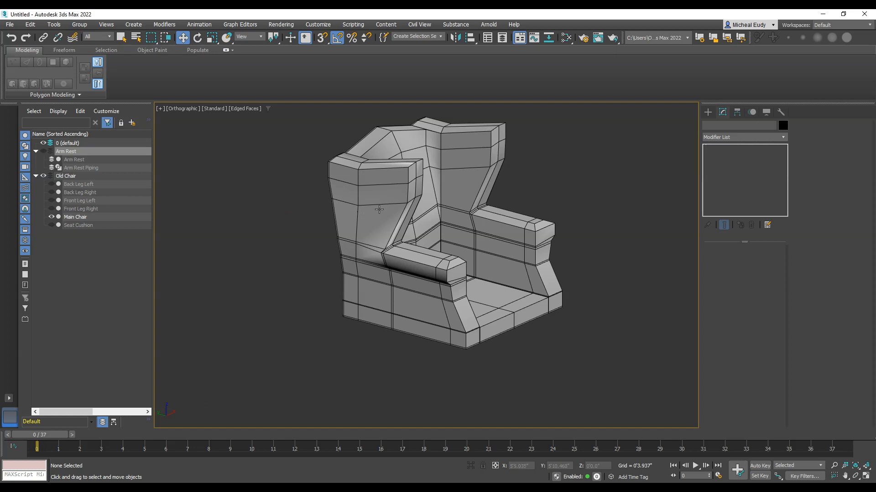
pyautogui.moveTo(379, 209); pyautogui.dragTo(388, 203, button='middle')
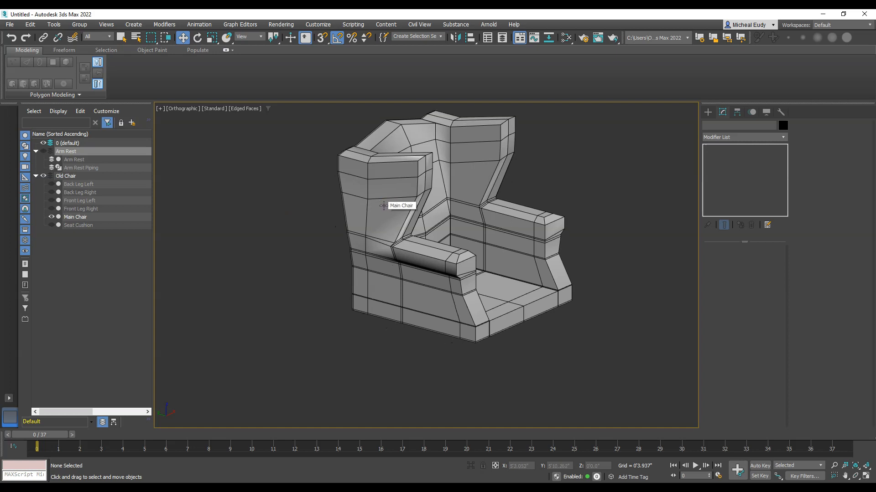
pyautogui.press('r')
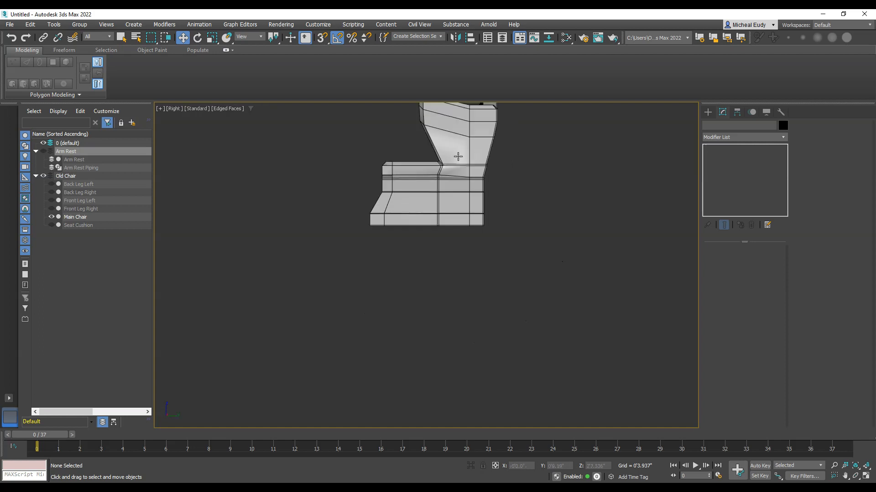
pyautogui.moveTo(456, 155); pyautogui.dragTo(430, 289, button='middle')
pyautogui.press('v')
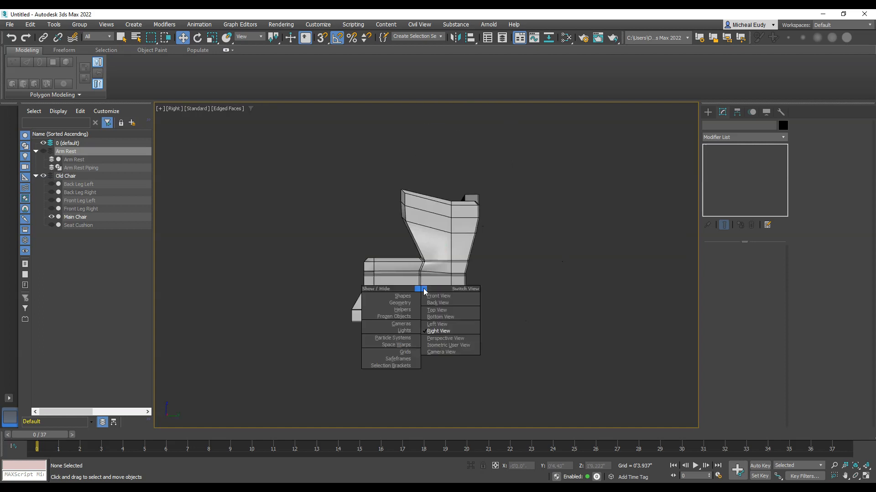
pyautogui.press('l')
pyautogui.press('z')
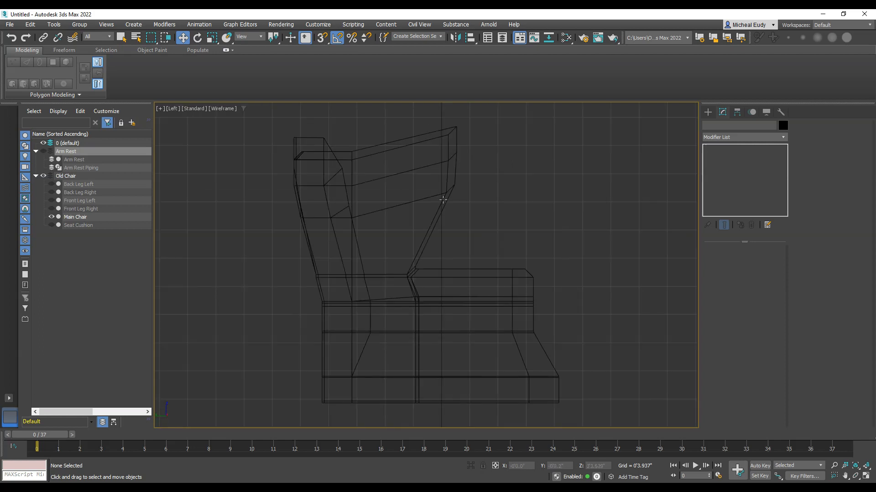
pyautogui.press('F3')
pyautogui.scroll(-3, 459, 211)
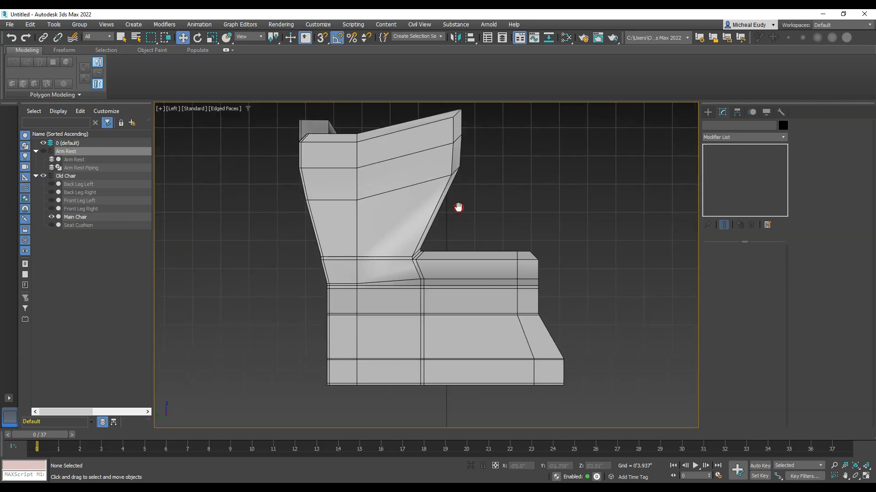
# Ready the Line spline tool with renderer and viewport rendering disabled, and display the Left view as wireframe without the grid.
pyautogui.click(707, 111)
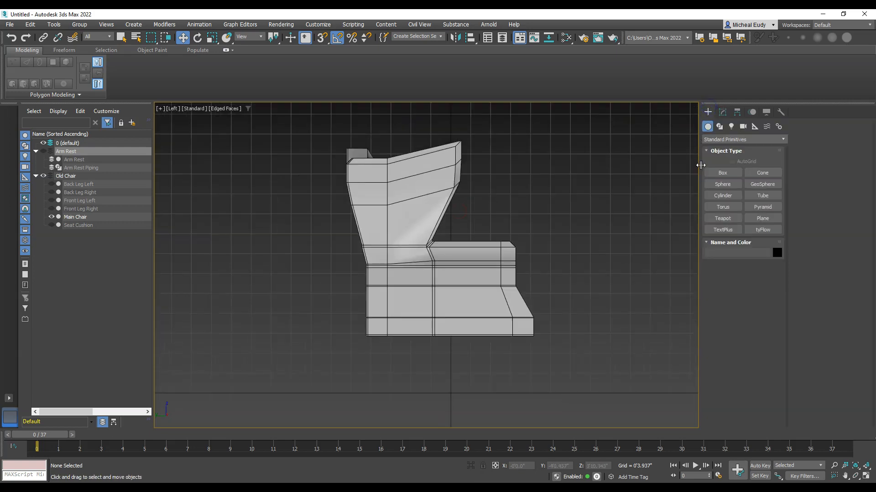
pyautogui.click(719, 127)
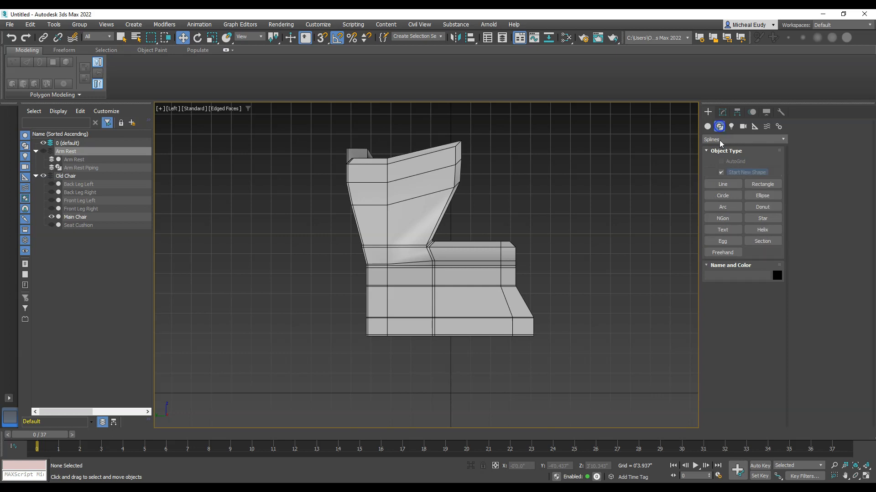
pyautogui.click(722, 184)
pyautogui.moveTo(392, 185); pyautogui.dragTo(377, 201, button='middle')
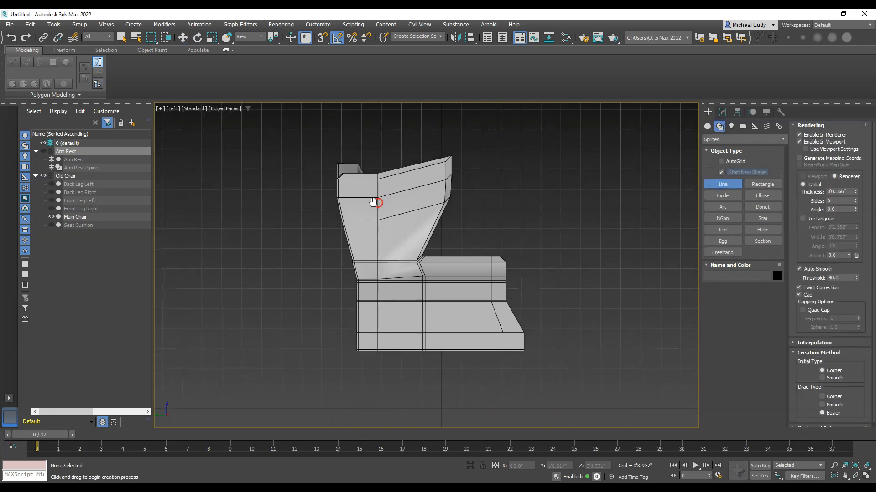
pyautogui.click(344, 184)
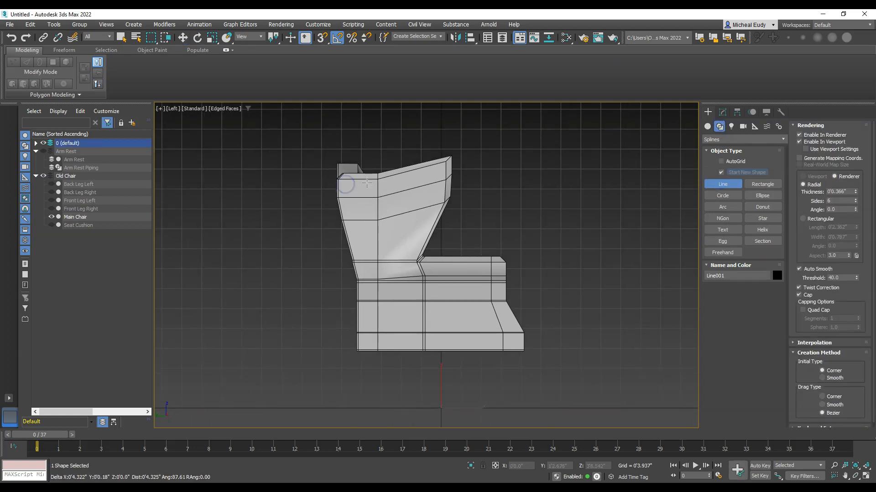
pyautogui.press('F3')
pyautogui.rightClick(365, 186)
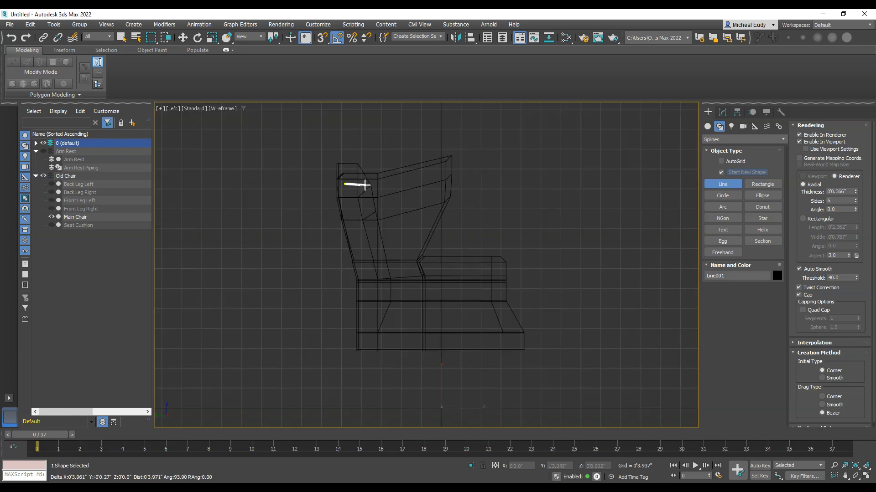
pyautogui.click(799, 141)
pyautogui.press('g')
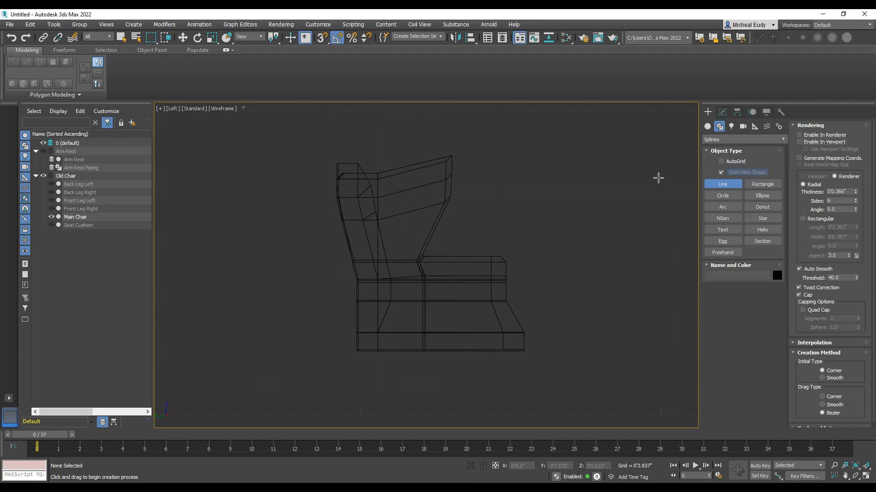
# Examine the shape of the chair's side wings in the armchair reference photo, and move the photo back out of the way.
pyautogui.scroll(3, 574, 196)
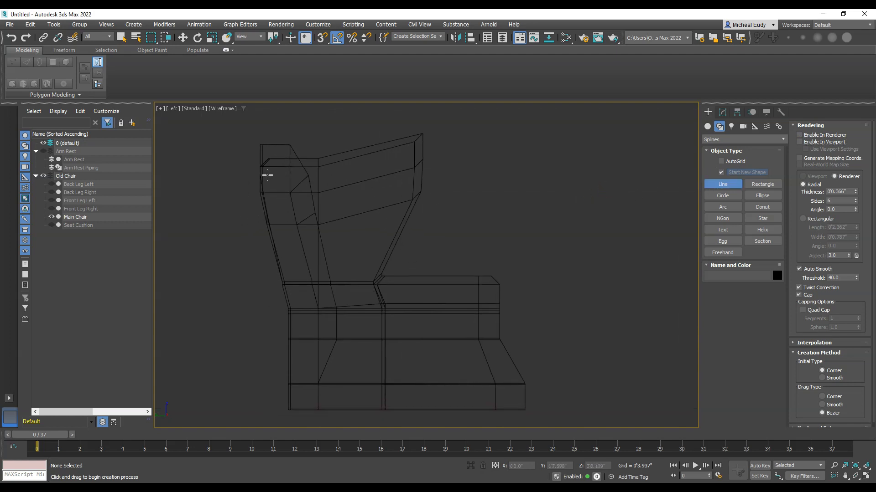
pyautogui.moveTo(875, 301); pyautogui.dragTo(647, 291, button='right')
pyautogui.scroll(1, 590, 212)
pyautogui.scroll(-2, 590, 211)
pyautogui.scroll(-2, 468, 138)
pyautogui.moveTo(430, 77); pyautogui.dragTo(674, 385, button='middle')
pyautogui.scroll(-1, 494, 182)
pyautogui.moveTo(497, 182); pyautogui.dragTo(549, 291, button='middle')
pyautogui.scroll(2, 550, 291)
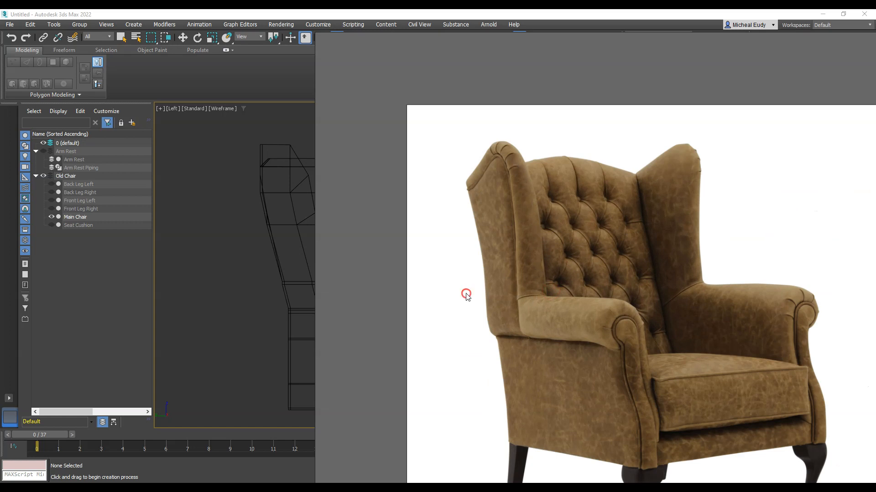
pyautogui.moveTo(466, 295); pyautogui.dragTo(875, 294, button='right')
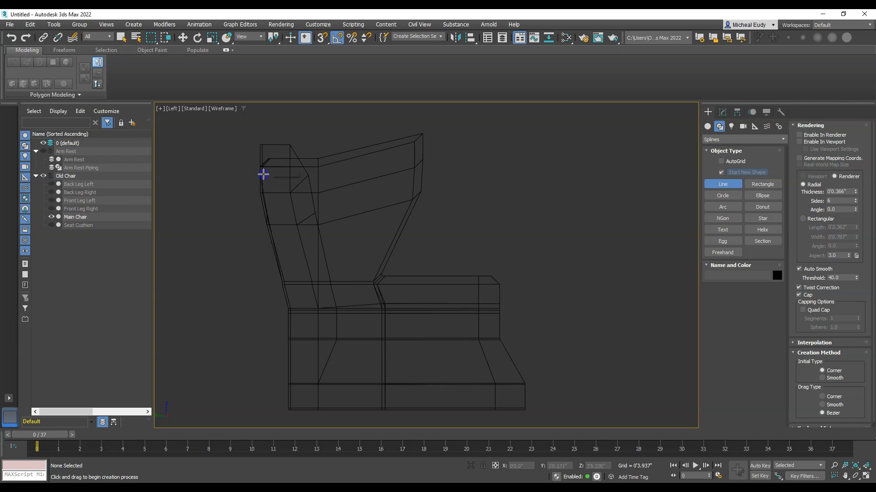
# Trace the side wing's top and front outline with a seven-point open line, running from the backrest down to the armrest.
pyautogui.click(263, 174)
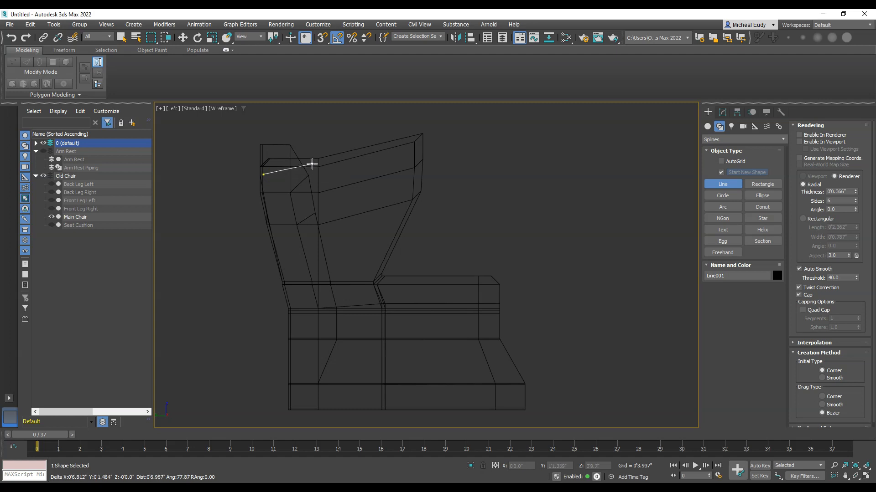
pyautogui.click(312, 163)
pyautogui.click(374, 135)
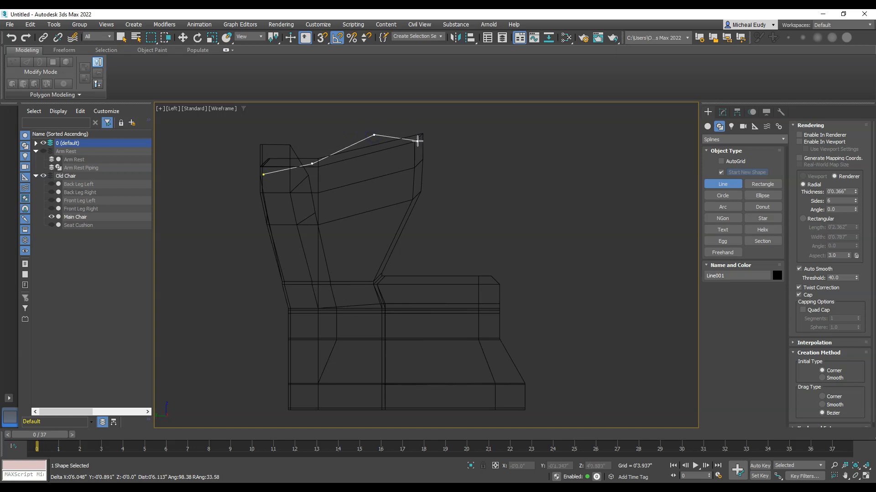
pyautogui.click(417, 142)
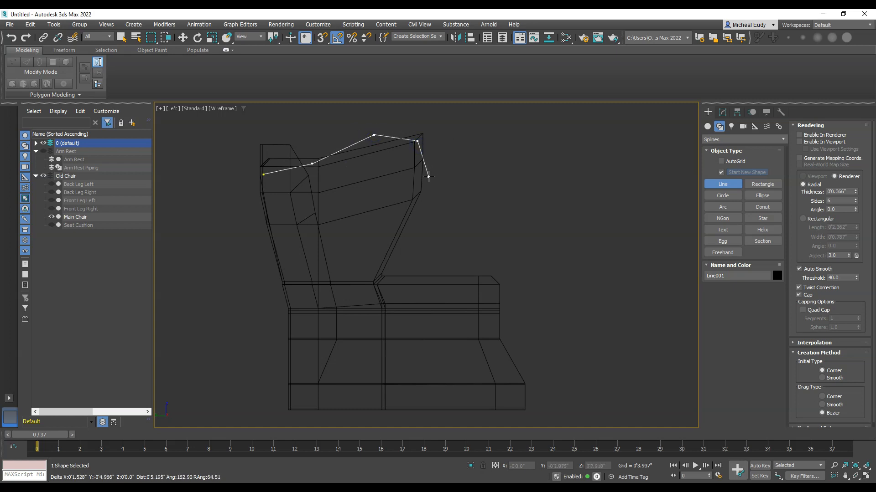
pyautogui.click(426, 178)
pyautogui.click(400, 232)
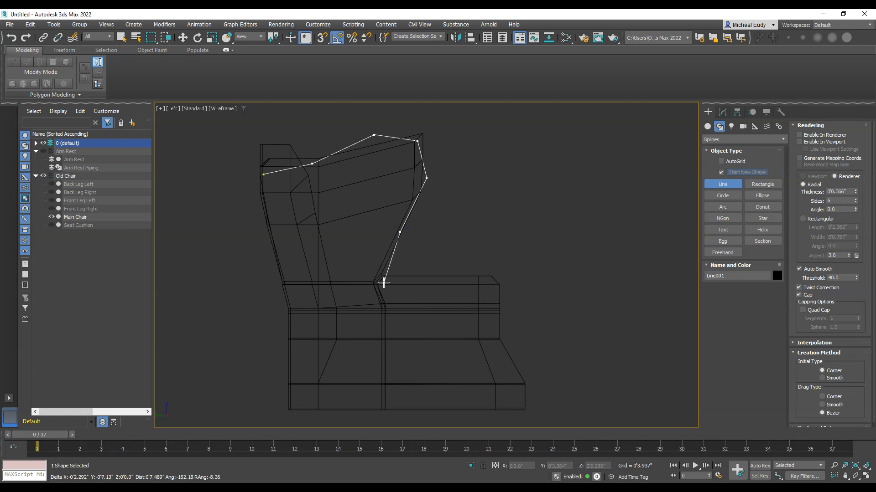
pyautogui.click(384, 285)
pyautogui.rightClick(379, 281)
# Move the traced line along the X axis to about -2'11.67", clear of the chair's side.
pyautogui.scroll(-2, 467, 231)
pyautogui.keyDown('alt'); pyautogui.moveTo(464, 228); pyautogui.dragTo(404, 248, button='middle'); pyautogui.keyUp('alt')
pyautogui.press('w')
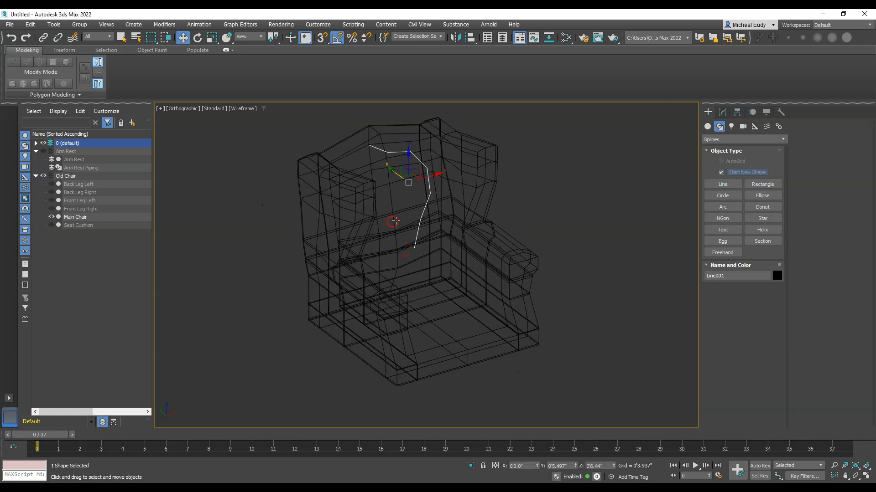
pyautogui.moveTo(436, 174); pyautogui.dragTo(283, 215)
pyautogui.moveTo(283, 215); pyautogui.dragTo(403, 227, button='middle')
pyautogui.click(308, 249)
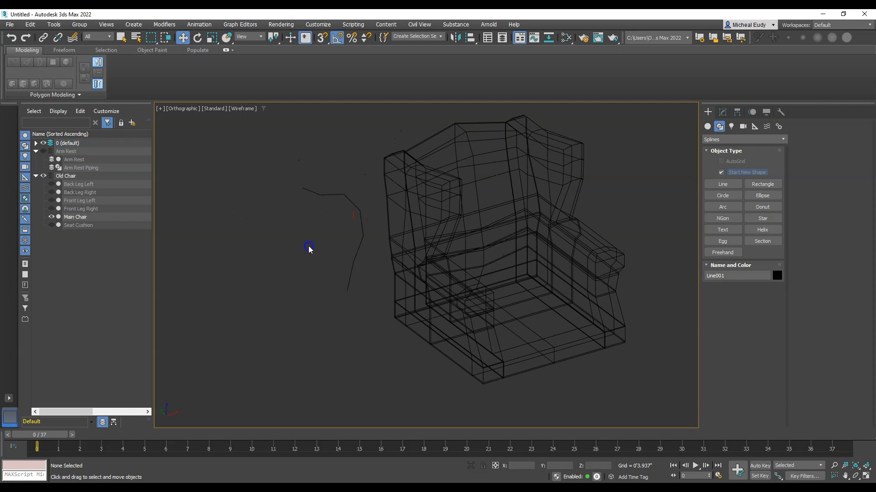
# Convert all seven vertices of the traced line to corner points.
pyautogui.click(362, 231)
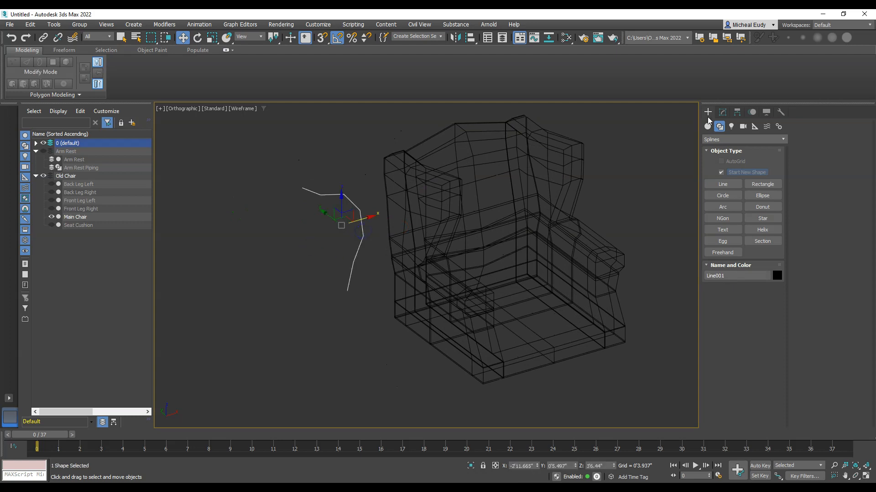
pyautogui.click(722, 112)
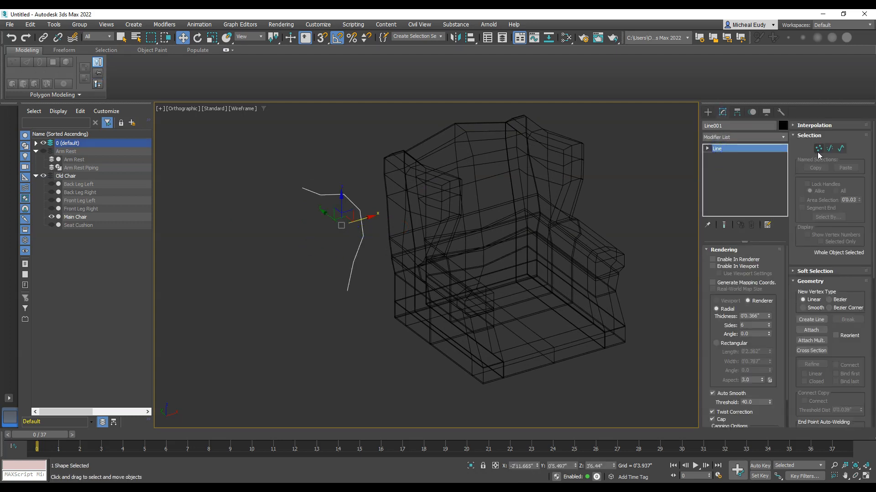
pyautogui.click(818, 148)
pyautogui.moveTo(264, 146); pyautogui.dragTo(369, 298)
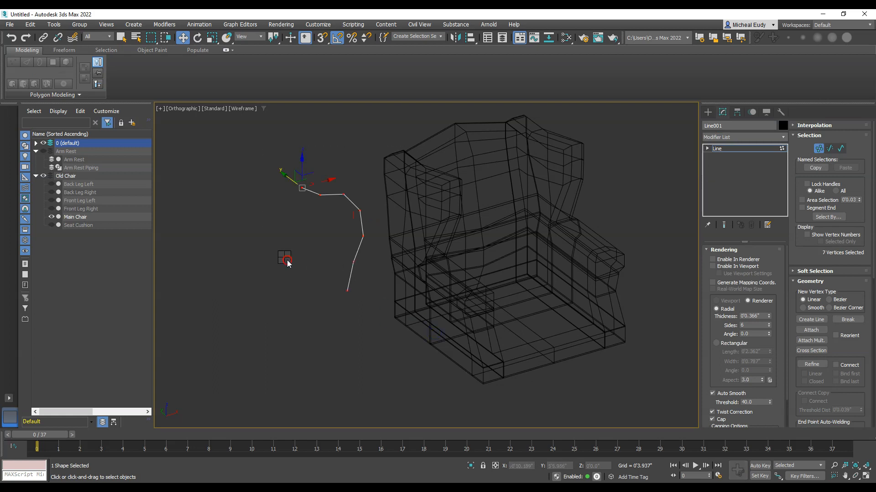
pyautogui.rightClick(286, 260)
pyautogui.click(269, 208)
pyautogui.click(270, 235)
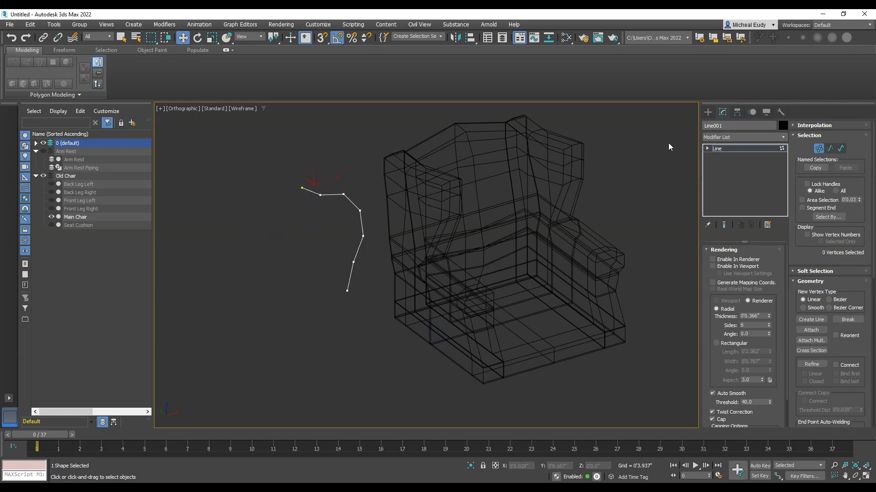
# Draw a small six-sided NGon with a radius of about 2.62" beside the lower end of the line.
pyautogui.click(707, 112)
pyautogui.click(724, 219)
pyautogui.moveTo(298, 287); pyautogui.dragTo(302, 292)
pyautogui.rightClick(301, 297)
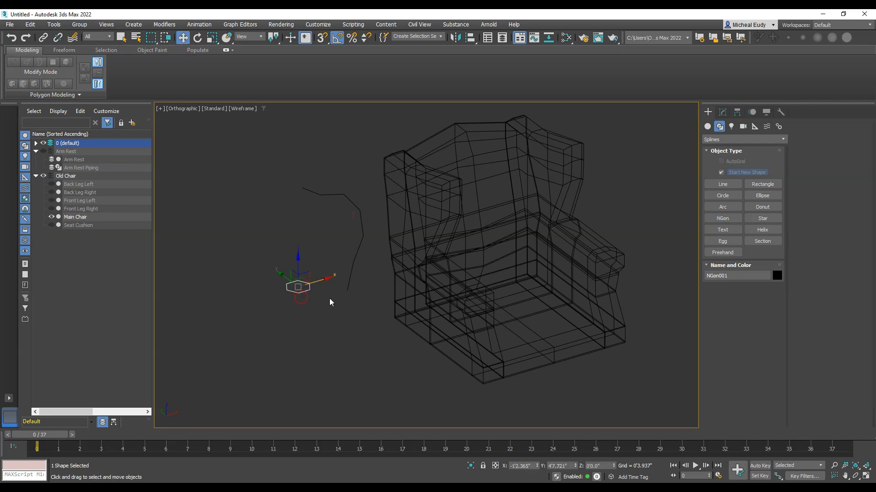
pyautogui.scroll(3, 315, 299)
pyautogui.click(723, 113)
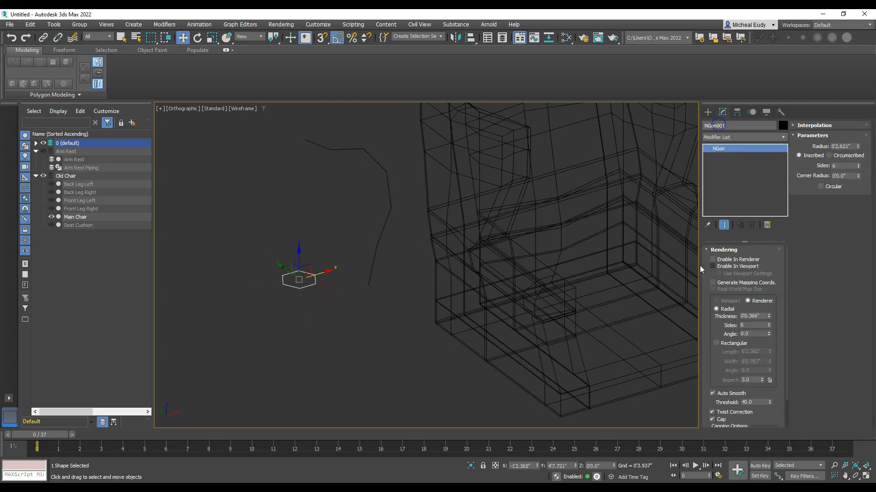
pyautogui.doubleClick(750, 326)
pyautogui.write('56')
pyautogui.click(430, 354)
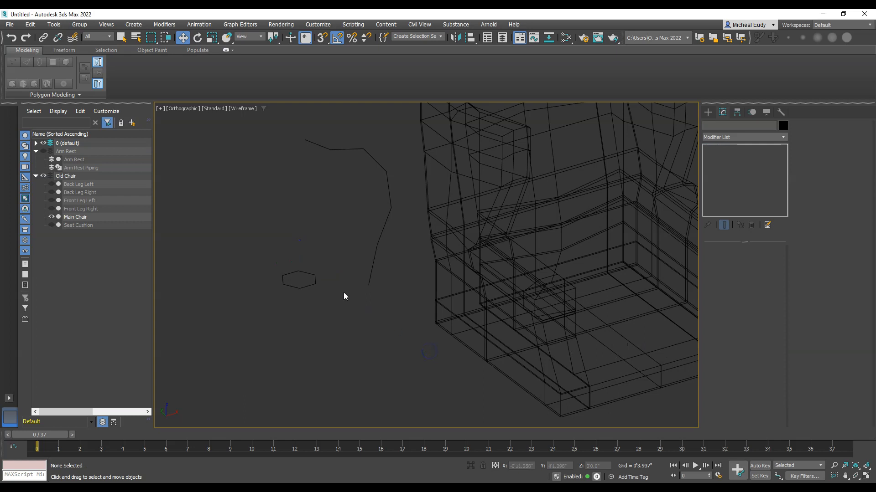
pyautogui.click(306, 287)
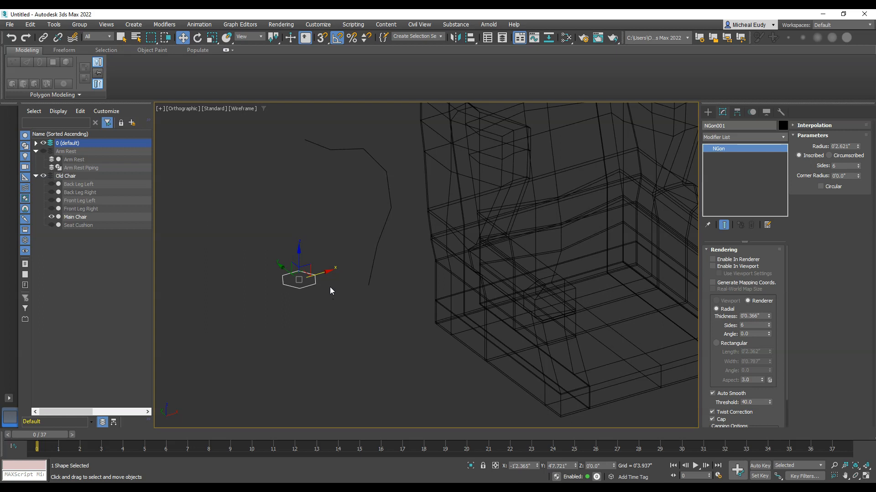
# Create a Loft compound object along the traced line with the NGon as its shape, and display the view shaded with edged faces.
pyautogui.scroll(-3, 330, 286)
pyautogui.moveTo(336, 285); pyautogui.dragTo(400, 284, button='middle')
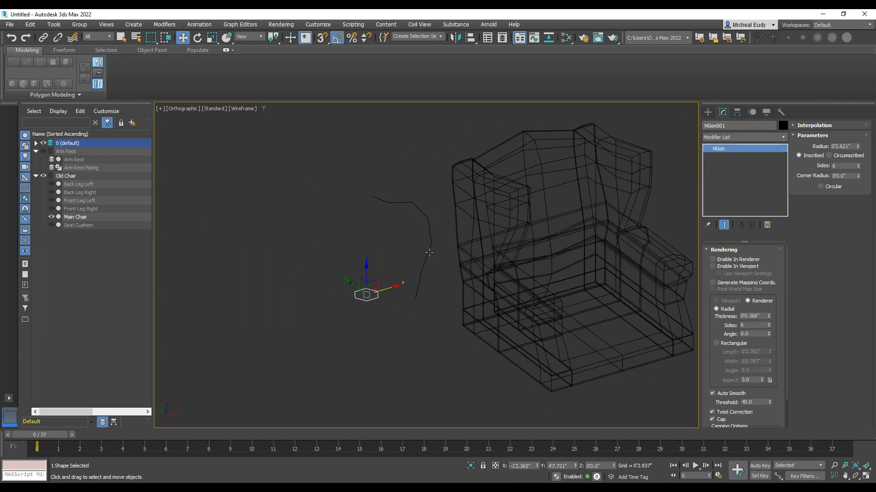
pyautogui.click(432, 288)
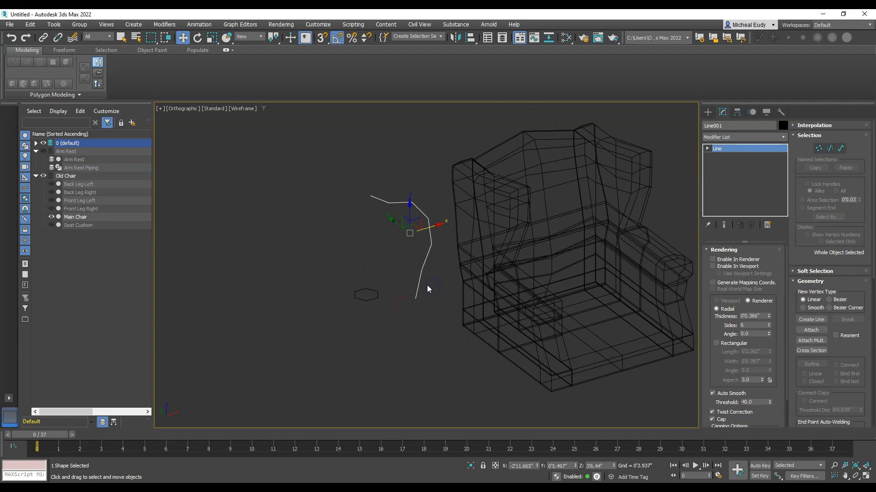
pyautogui.click(707, 112)
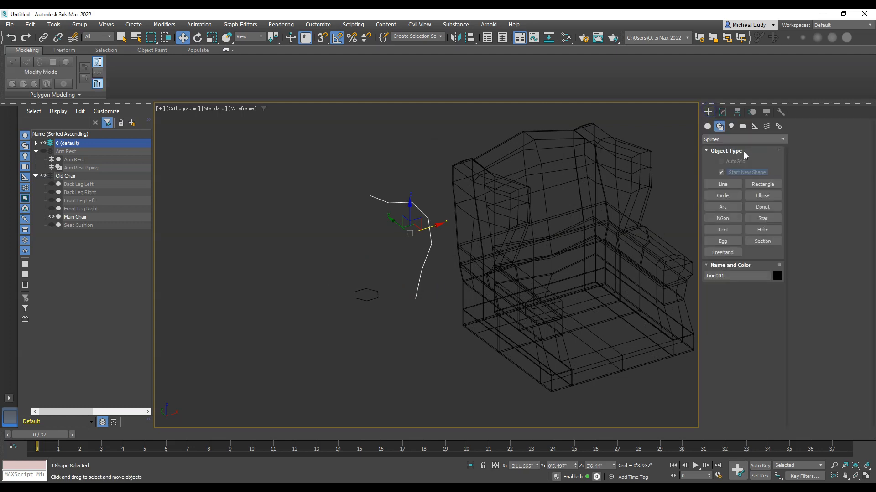
pyautogui.click(707, 127)
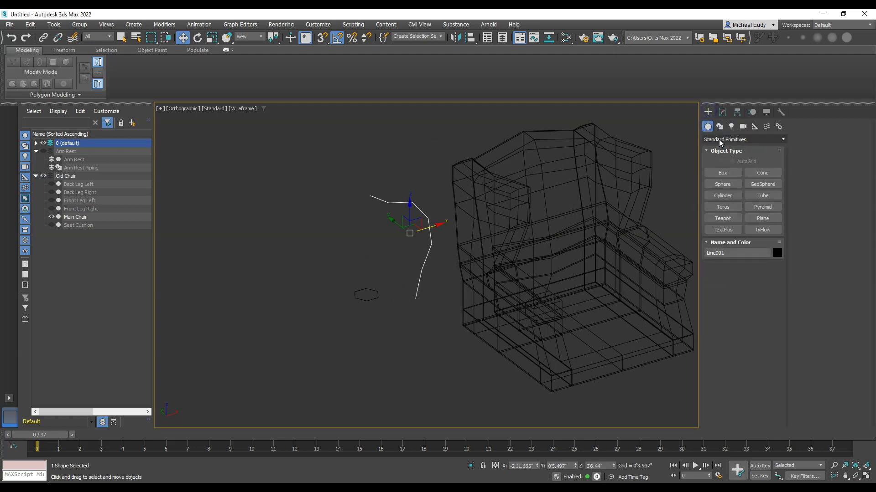
pyautogui.click(718, 139)
pyautogui.click(723, 165)
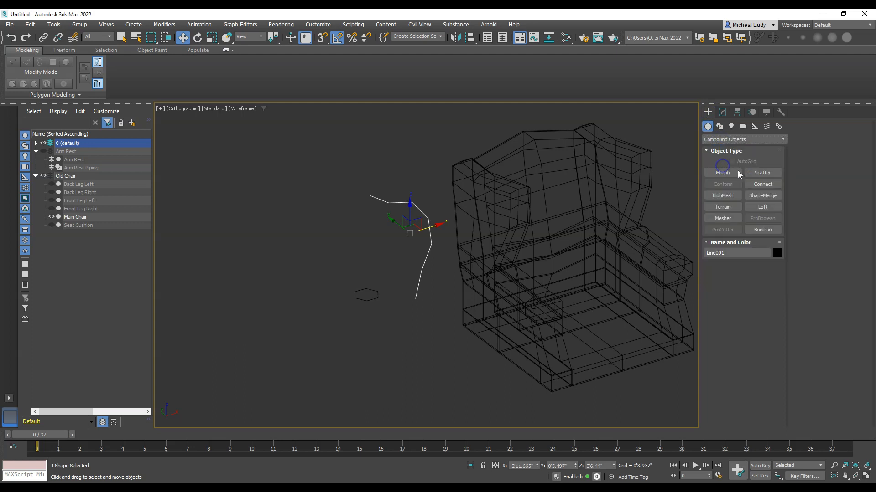
pyautogui.click(757, 207)
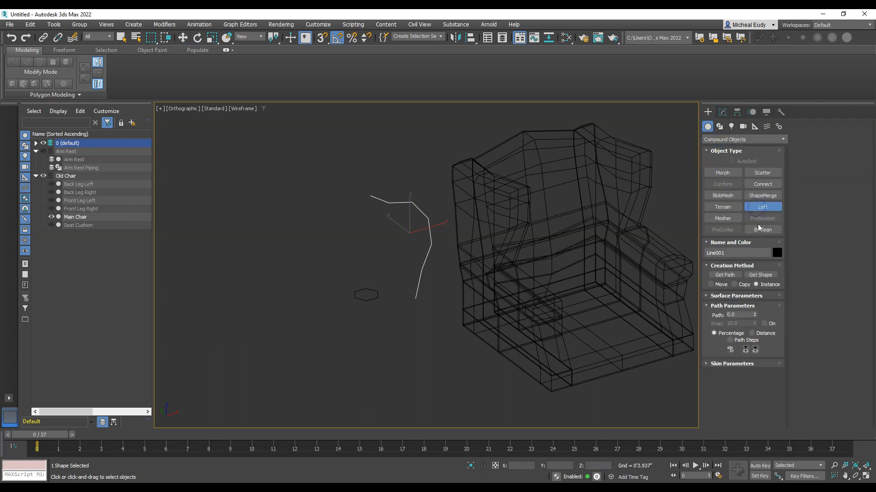
pyautogui.click(758, 275)
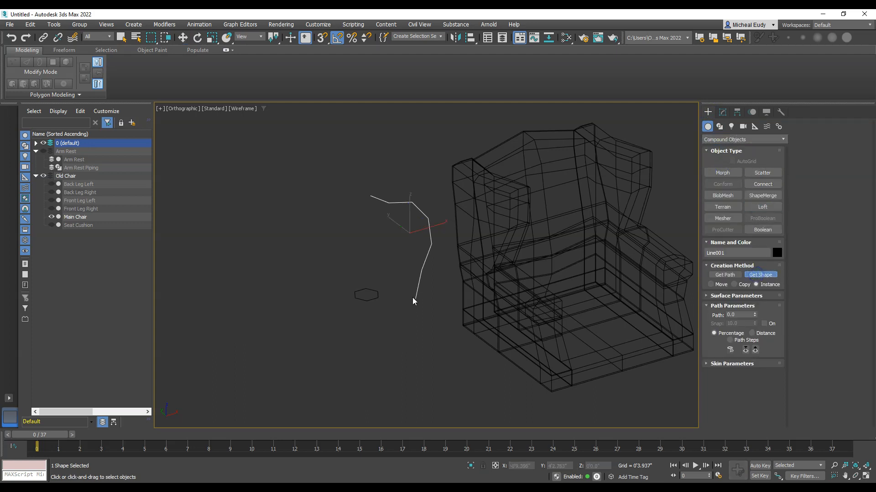
pyautogui.click(370, 295)
pyautogui.press('F3')
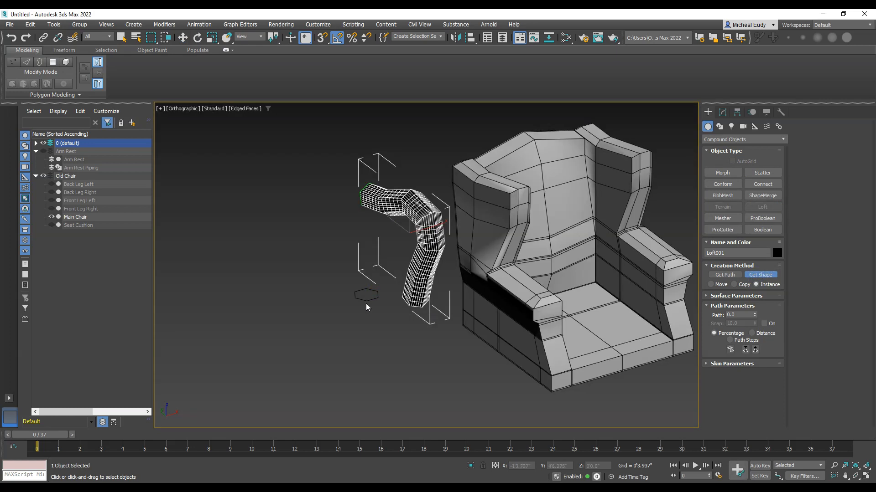
# Assign the Modleing Grey physical material to the loft, and close the material editor.
pyautogui.click(566, 38)
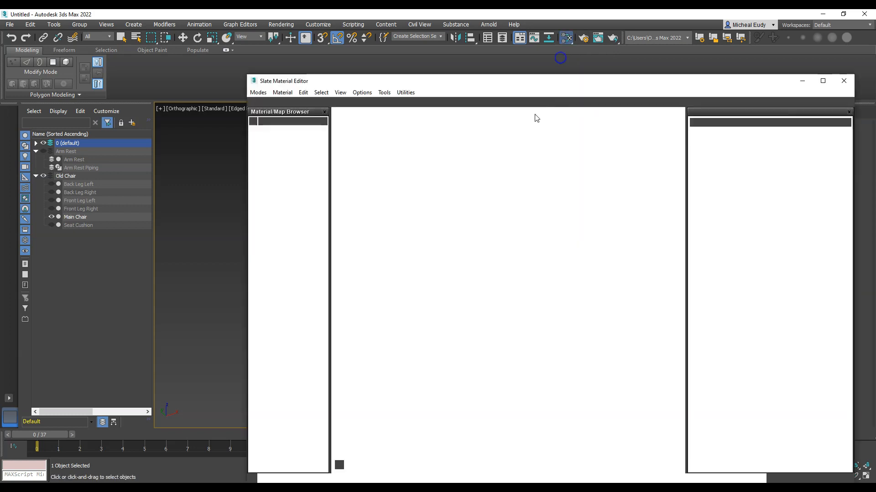
pyautogui.rightClick(503, 148)
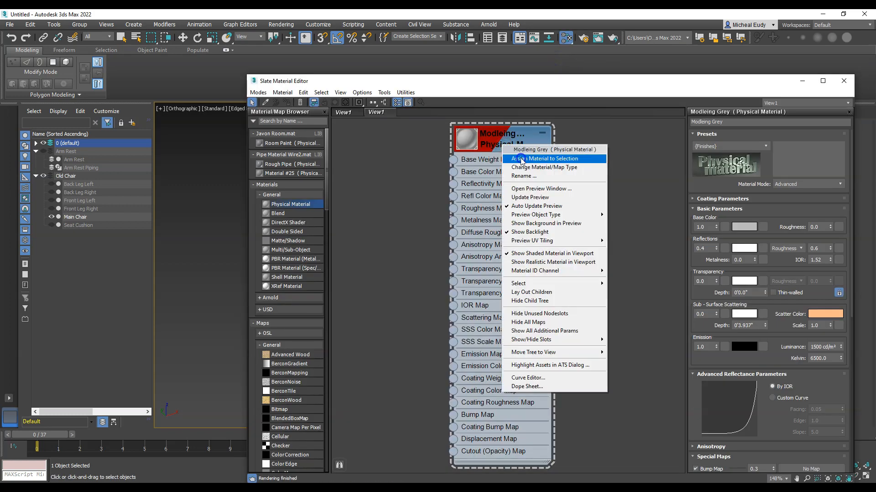
pyautogui.click(547, 156)
pyautogui.click(843, 81)
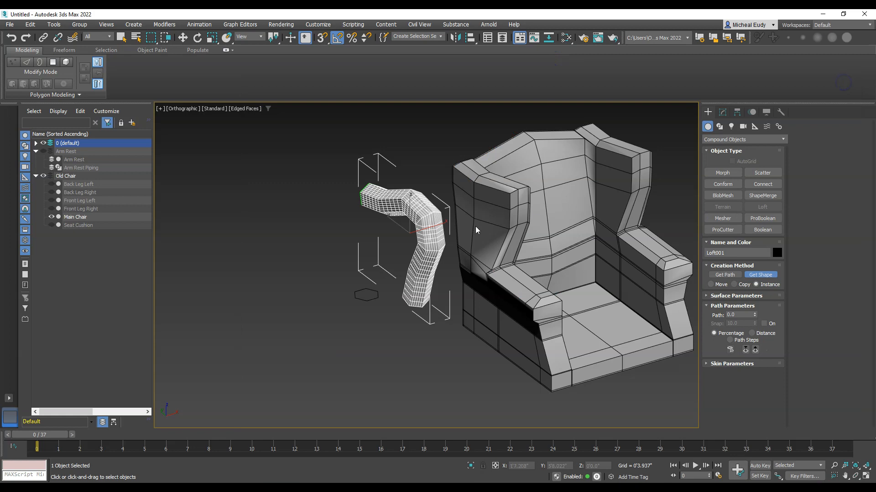
# Reduce the loft's Shape Steps and Path Steps to 0.
pyautogui.scroll(5, 534, 246)
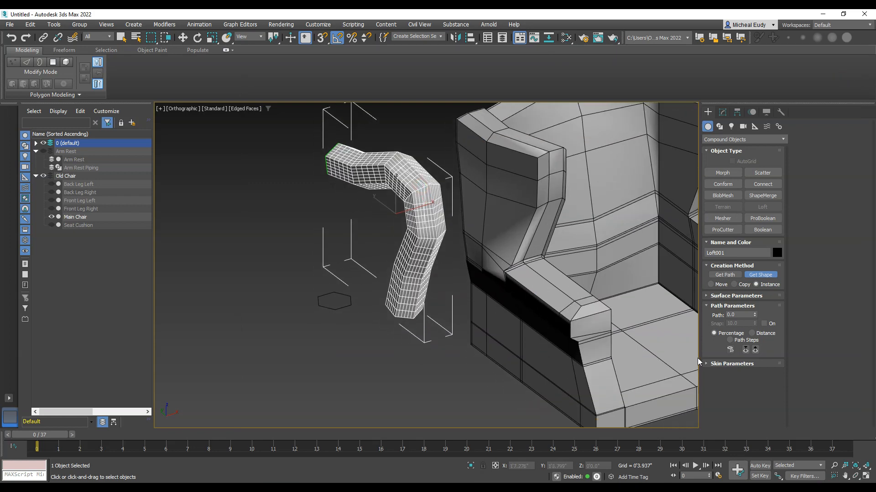
pyautogui.click(735, 364)
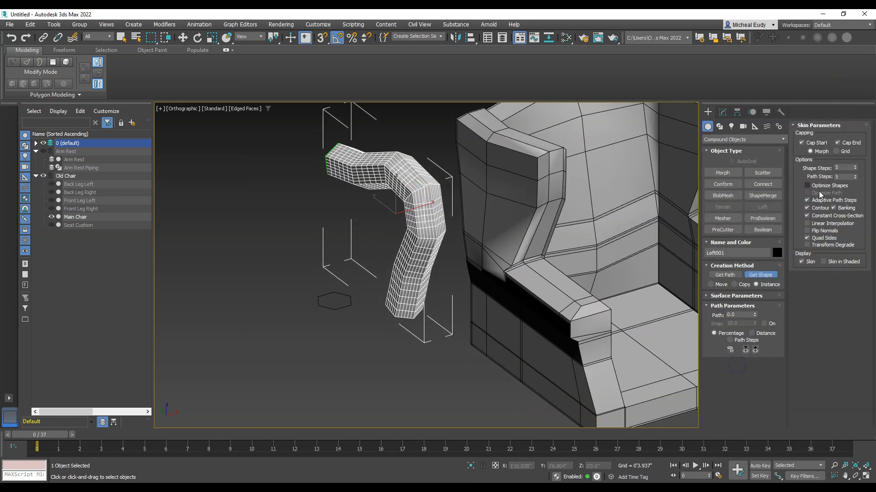
pyautogui.rightClick(855, 168)
pyautogui.rightClick(855, 177)
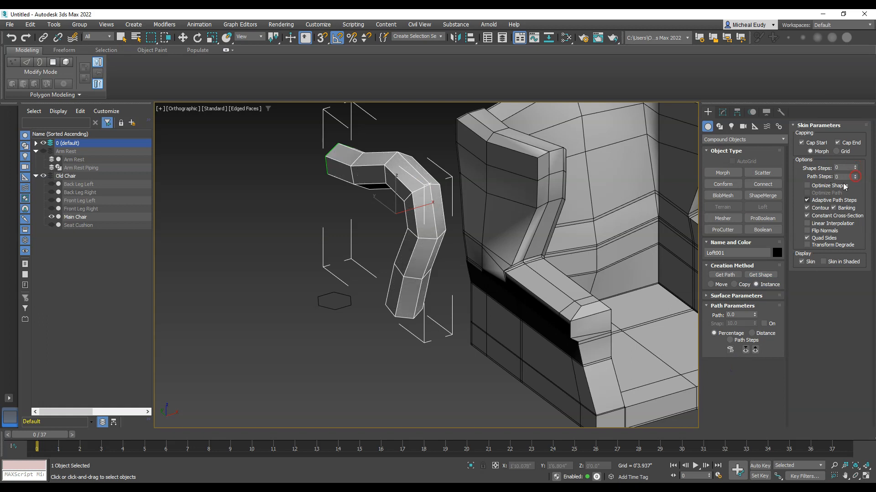
# Add the NGon again as the loft's shape at path position 100, and turn off Cap End.
pyautogui.moveTo(389, 282)
pyautogui.keyDown('alt'); pyautogui.mouseDown(button='middle')
pyautogui.moveTo(416, 270)
pyautogui.moveTo(419, 277)
pyautogui.moveTo(405, 278)
pyautogui.mouseUp(button='middle'); pyautogui.keyUp('alt')
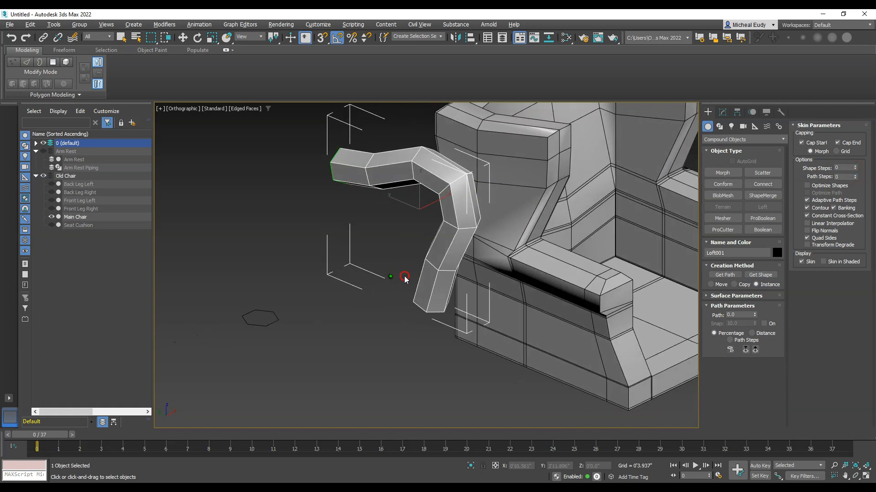
pyautogui.moveTo(738, 314); pyautogui.dragTo(715, 312)
pyautogui.write('10')
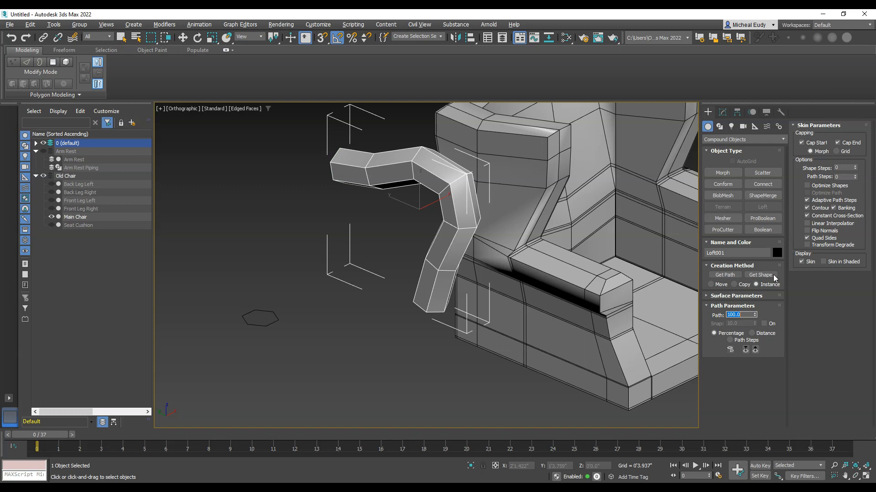
pyautogui.click(770, 275)
pyautogui.click(272, 326)
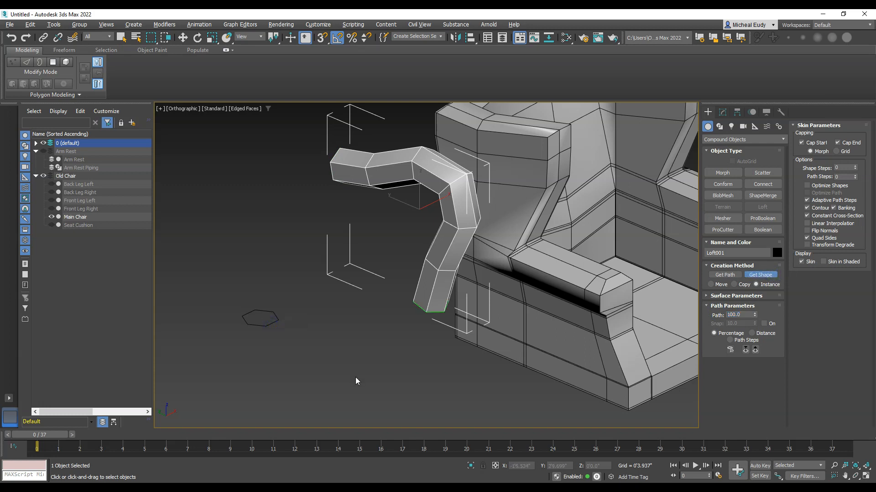
pyautogui.rightClick(418, 370)
pyautogui.click(723, 112)
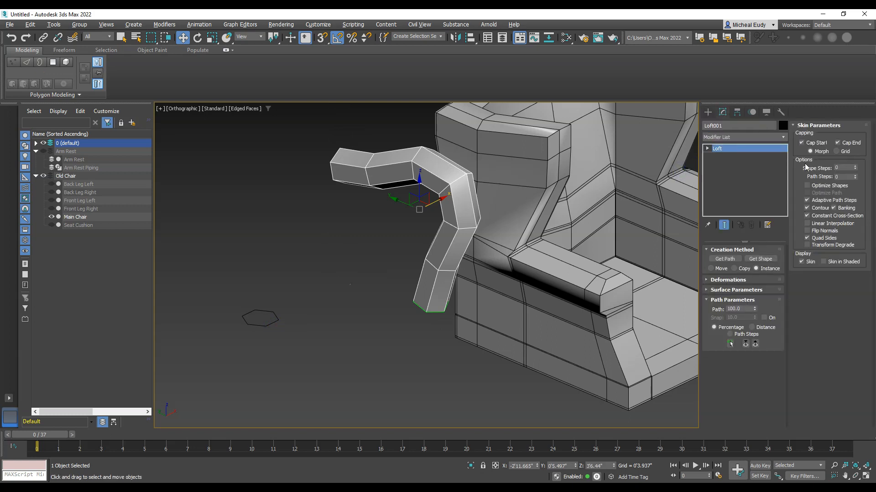
pyautogui.click(838, 143)
# Scale down the loft's starting cross-section at path level 0 in Shape sub-object mode.
pyautogui.click(707, 148)
pyautogui.click(724, 156)
pyautogui.click(332, 167)
pyautogui.rightClick(331, 167)
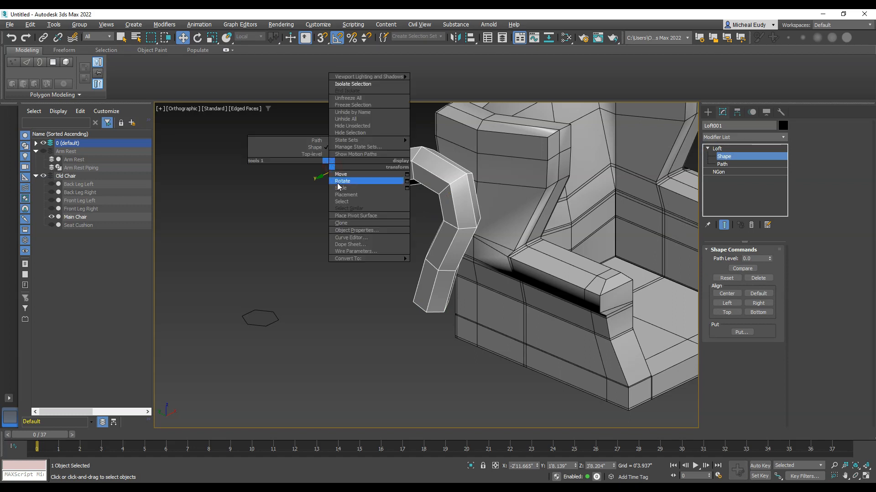
pyautogui.click(340, 188)
pyautogui.moveTo(334, 152); pyautogui.dragTo(372, 146)
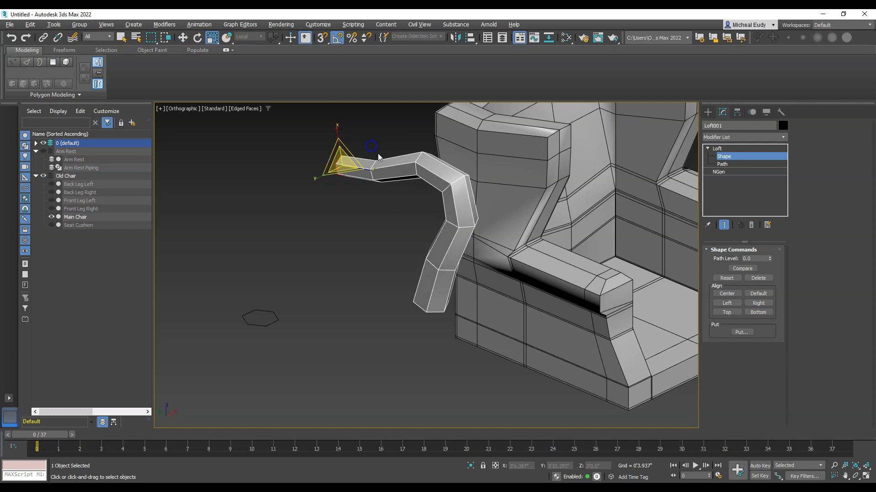
# Adjust the scale of the loft's lower end cross-section at path level 100.
pyautogui.click(437, 309)
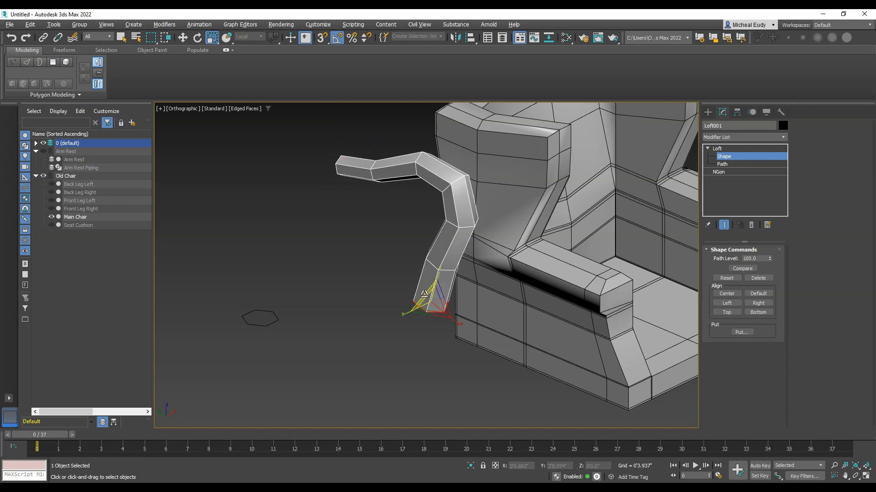
pyautogui.moveTo(430, 315); pyautogui.dragTo(434, 324)
pyautogui.keyDown('alt'); pyautogui.moveTo(419, 284); pyautogui.dragTo(452, 261, button='middle'); pyautogui.keyUp('alt')
pyautogui.moveTo(419, 315); pyautogui.dragTo(425, 309)
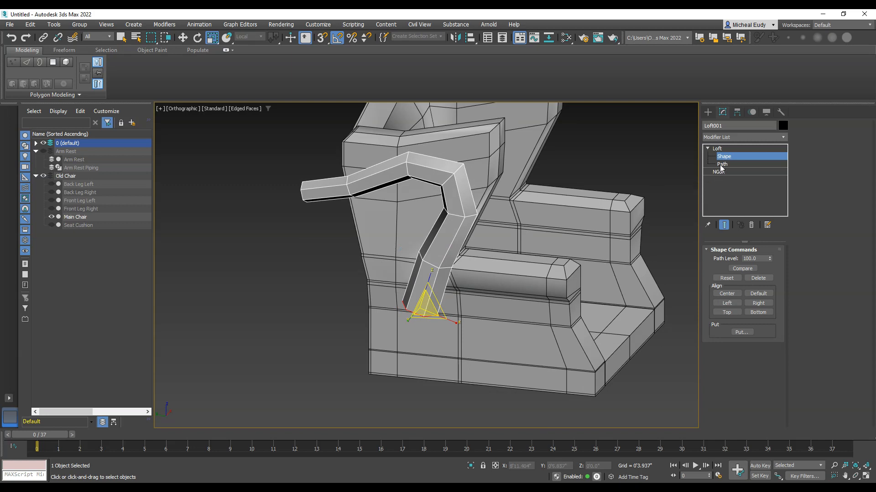
# Add an OpenSubdiv modifier on top of the loft and set its Iterations to 3.
pyautogui.click(717, 149)
pyautogui.click(782, 137)
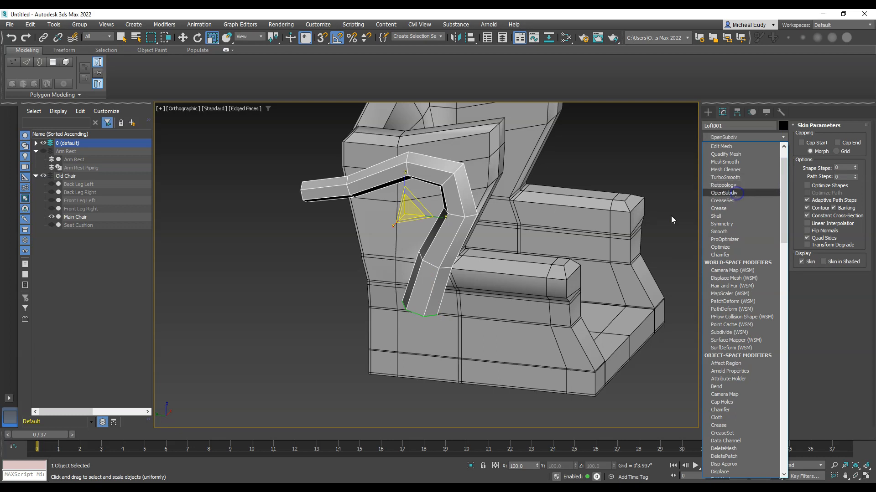
pyautogui.press('Return')
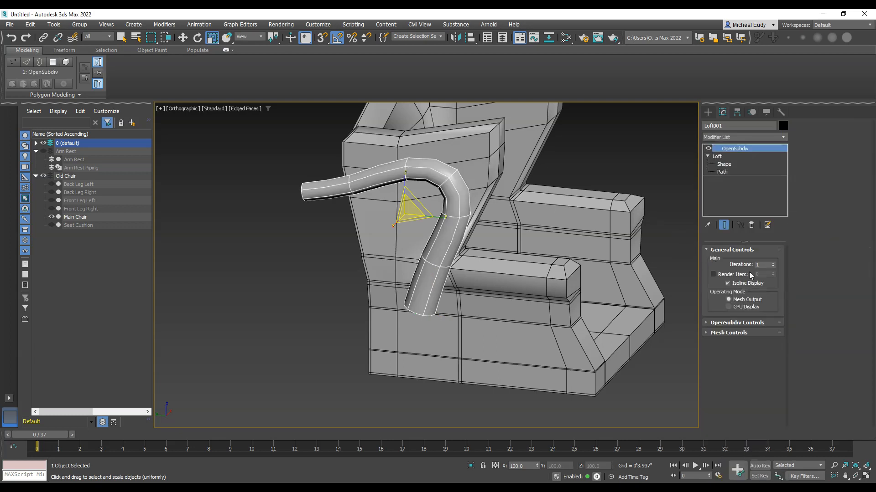
pyautogui.click(772, 263)
pyautogui.click(772, 263)
pyautogui.keyDown('alt'); pyautogui.moveTo(449, 233); pyautogui.dragTo(405, 243, button='middle'); pyautogui.keyUp('alt')
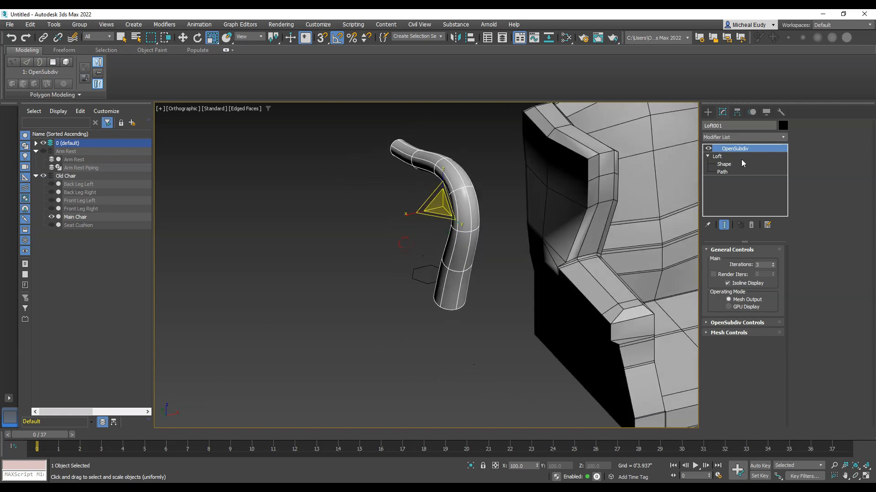
# Turn off the OpenSubdiv modifier's display and insert an Edit Poly modifier between it and the loft.
pyautogui.click(706, 148)
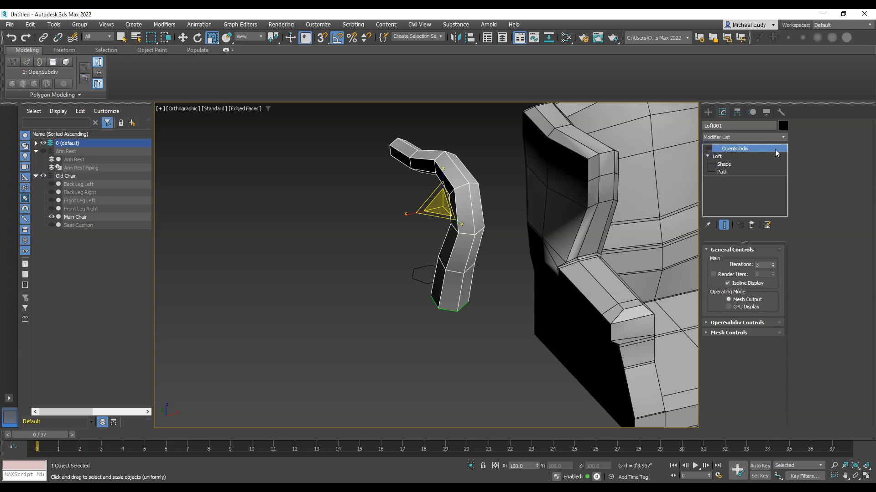
pyautogui.click(784, 137)
pyautogui.moveTo(783, 155); pyautogui.dragTo(786, 238)
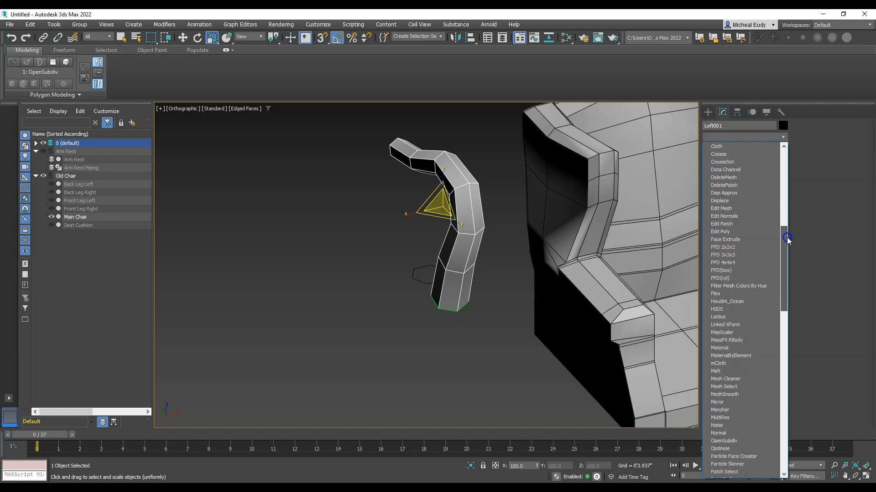
pyautogui.click(743, 234)
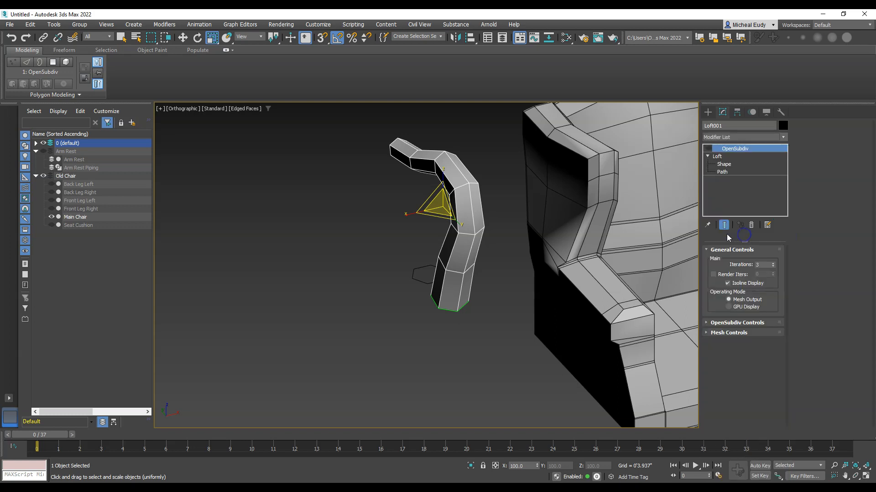
pyautogui.moveTo(757, 150); pyautogui.dragTo(755, 159)
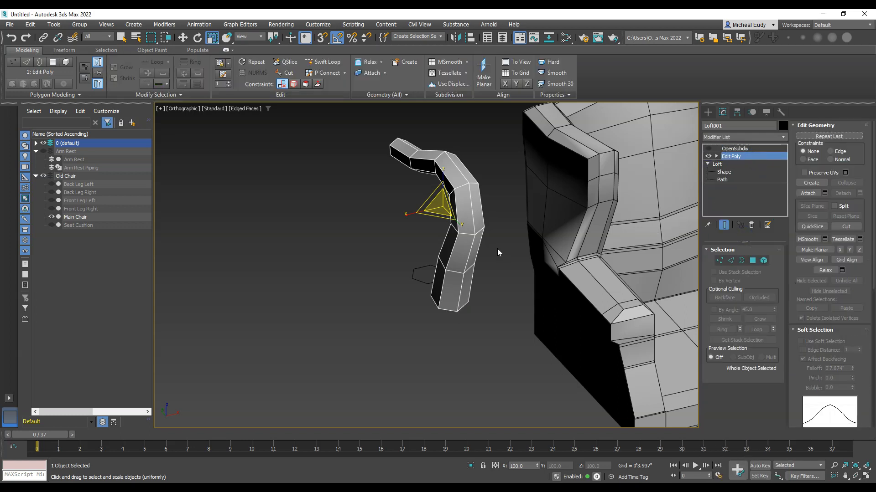
# Frame the loft in the Top view, shaded with edged faces and with selection brackets hidden.
pyautogui.press('t')
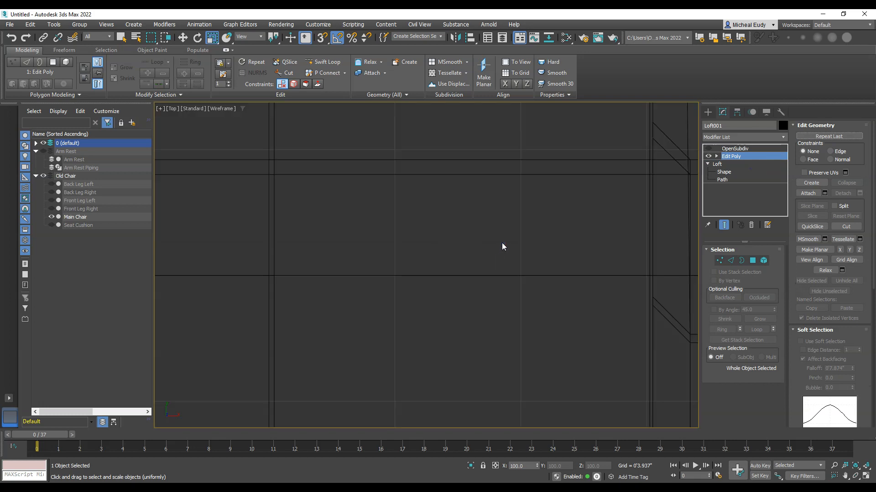
pyautogui.press('z')
pyautogui.press('F3')
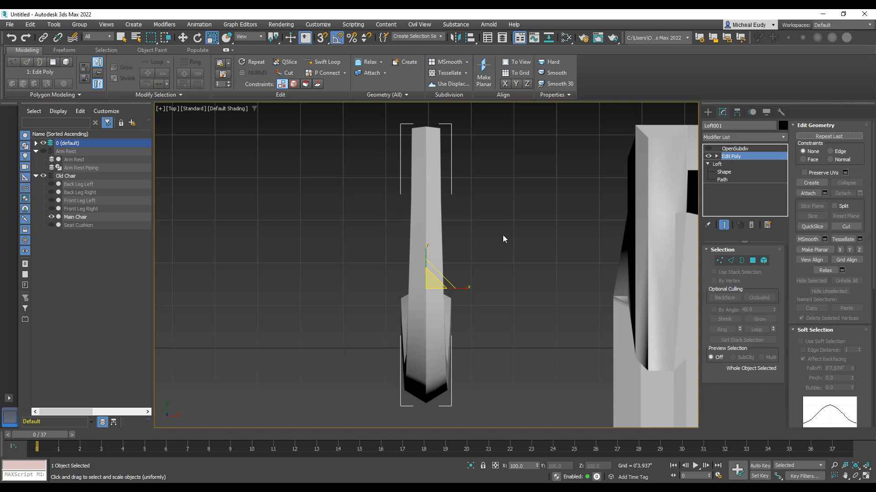
pyautogui.press('F4')
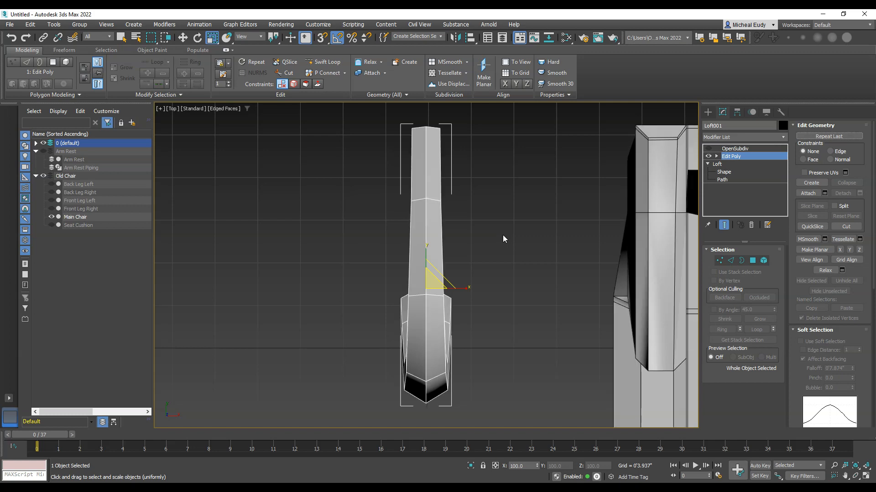
pyautogui.press('j')
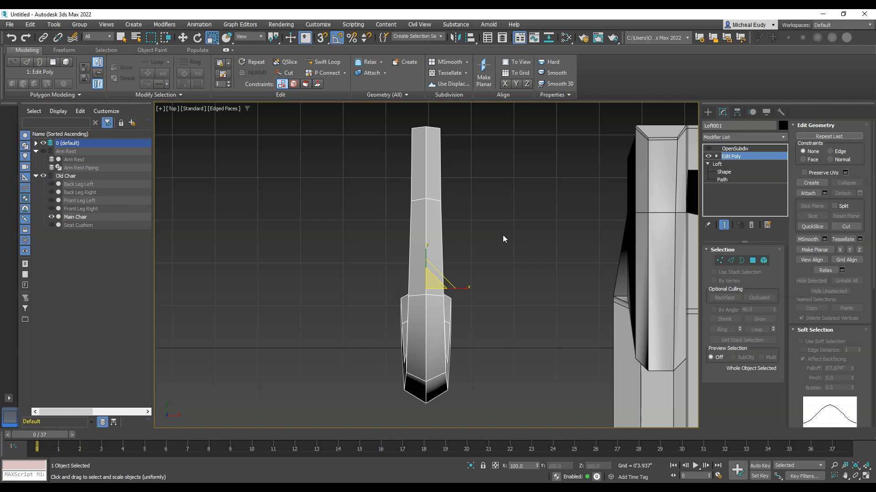
# Delete the polygons of the loft's lengthwise half that faces the chair.
pyautogui.click(753, 262)
pyautogui.moveTo(434, 122); pyautogui.dragTo(485, 410)
pyautogui.press('Delete')
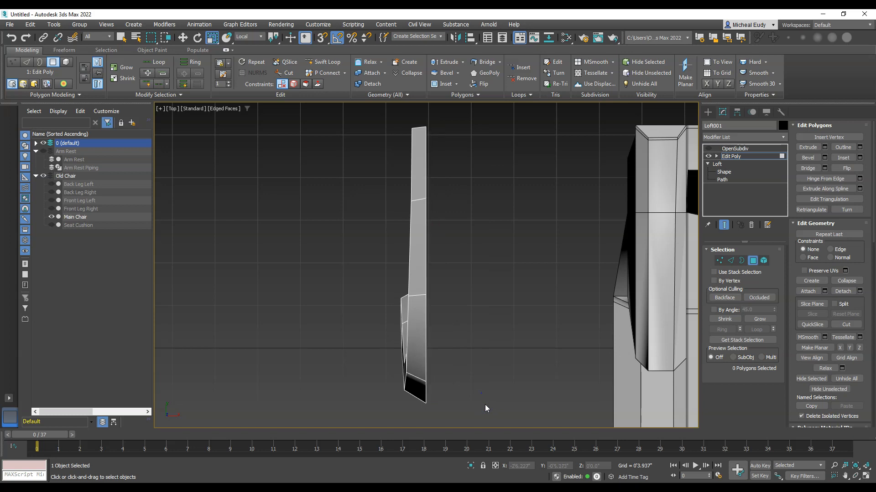
# Leave polygon editing and add a Symmetry modifier above Edit Poly on the lofted strip.
pyautogui.click(753, 260)
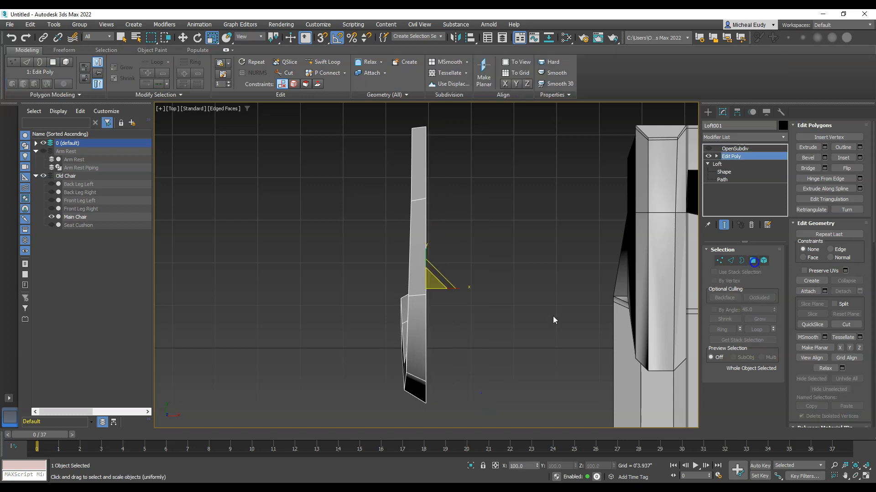
pyautogui.click(783, 137)
pyautogui.moveTo(784, 154)
pyautogui.mouseDown()
pyautogui.moveTo(789, 199)
pyautogui.moveTo(790, 166)
pyautogui.mouseUp()
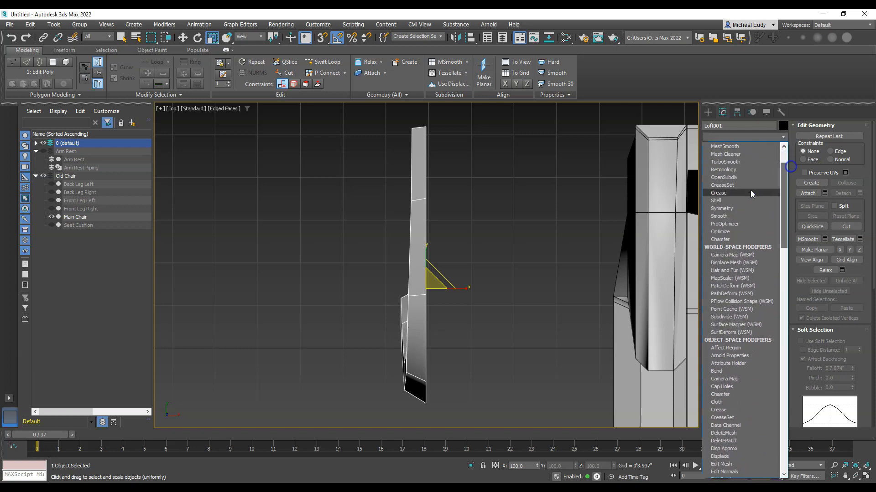
pyautogui.click(723, 209)
# Inspect the lofted strip with its modifiers toggled, then turn off OpenSubdiv, Symmetry and the end result display.
pyautogui.keyDown('alt'); pyautogui.moveTo(399, 333); pyautogui.dragTo(493, 298, button='middle'); pyautogui.keyUp('alt')
pyautogui.moveTo(435, 300); pyautogui.dragTo(531, 238, button='middle')
pyautogui.click(708, 149)
pyautogui.click(708, 156)
pyautogui.keyDown('alt'); pyautogui.moveTo(560, 207); pyautogui.dragTo(571, 207, button='middle'); pyautogui.keyUp('alt')
pyautogui.click(710, 147)
pyautogui.keyDown('alt'); pyautogui.moveTo(545, 236); pyautogui.dragTo(565, 236, button='middle'); pyautogui.keyUp('alt')
pyautogui.click(723, 226)
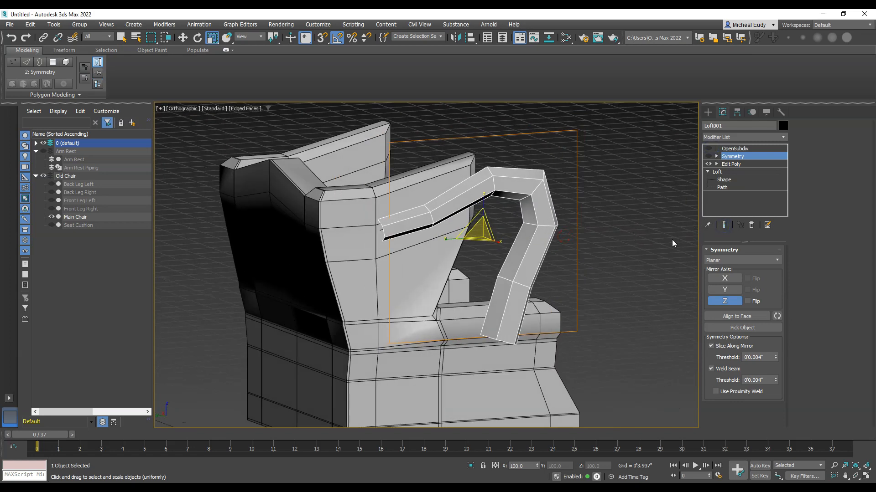
# Move the lofted strip forward and upward, clear of the chair, in the left view.
pyautogui.click(729, 164)
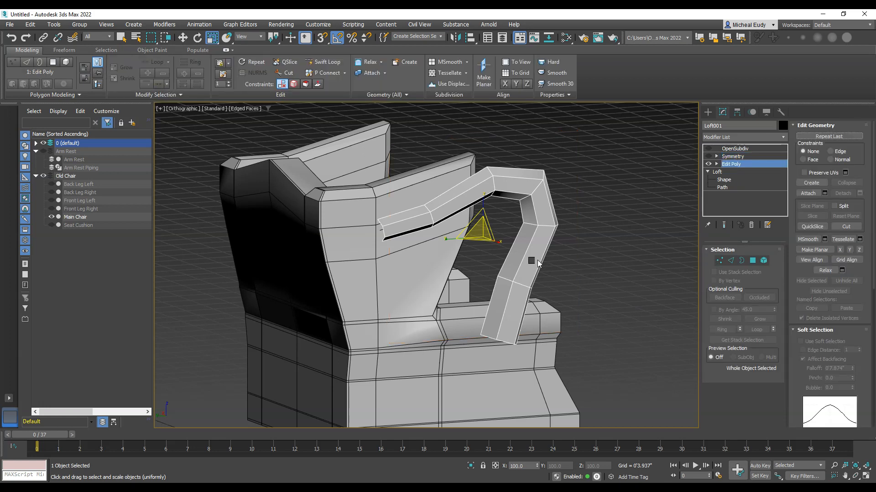
pyautogui.rightClick(537, 260)
pyautogui.press('l')
pyautogui.click(507, 224)
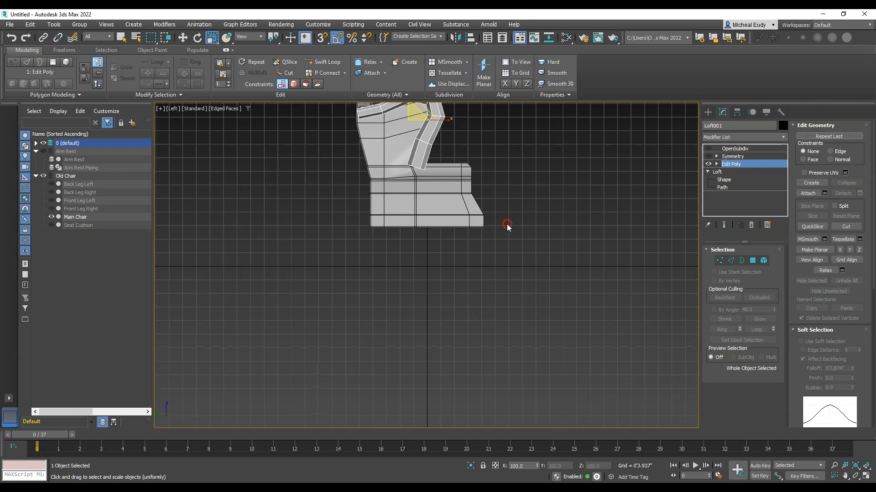
pyautogui.moveTo(507, 225); pyautogui.dragTo(515, 334, button='middle')
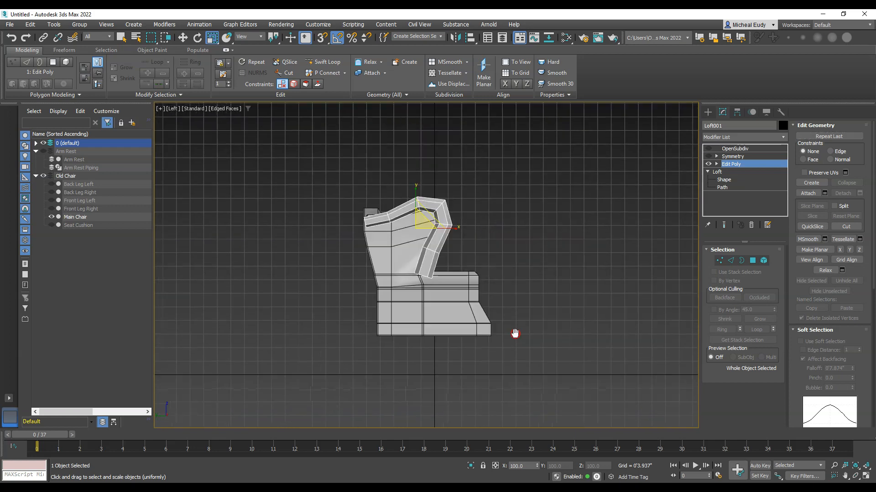
pyautogui.rightClick(488, 252)
pyautogui.click(495, 257)
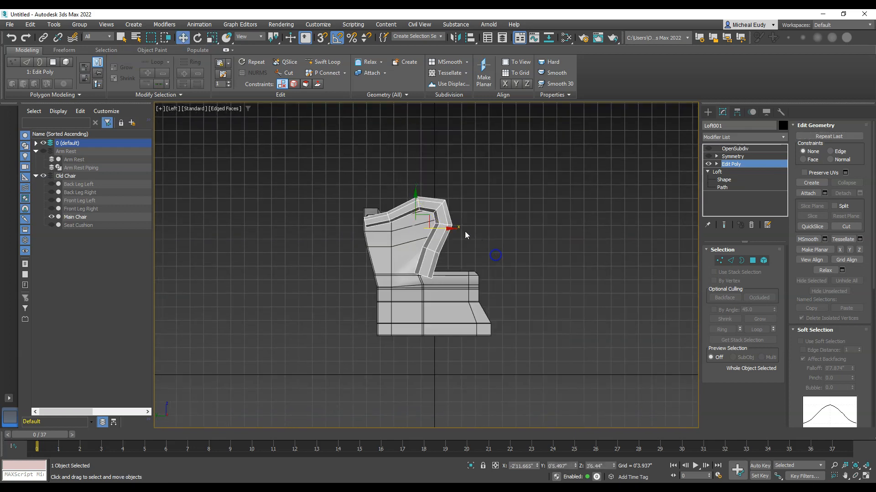
pyautogui.moveTo(430, 219); pyautogui.dragTo(510, 195)
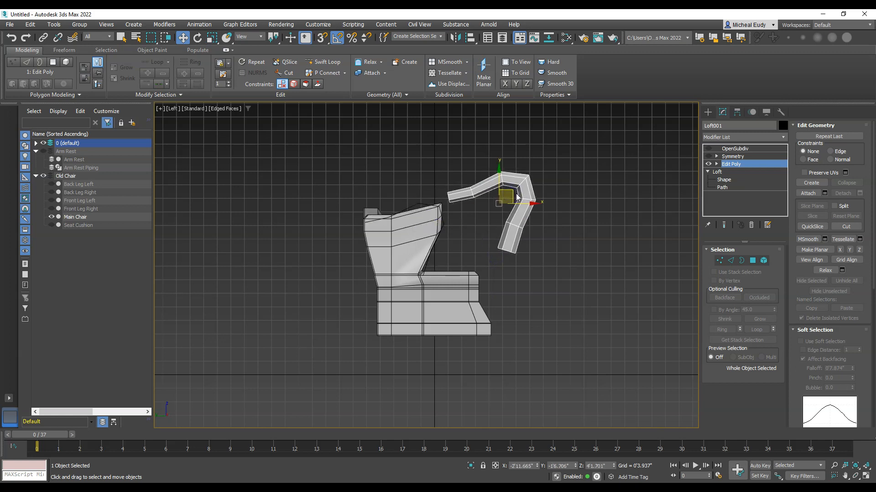
pyautogui.click(513, 193)
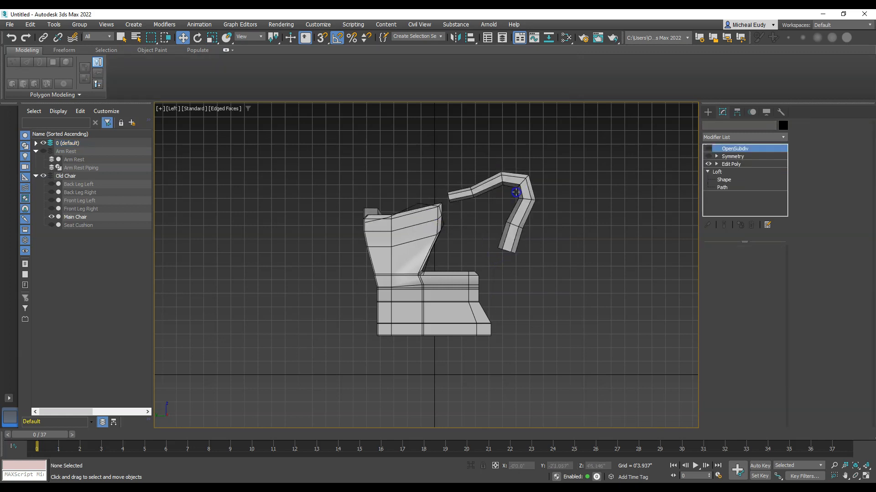
pyautogui.click(518, 191)
pyautogui.moveTo(513, 191); pyautogui.dragTo(527, 188)
# Select the strip's inner edge loop and extend it inward as new faces, using the View coordinate system.
pyautogui.scroll(5, 537, 201)
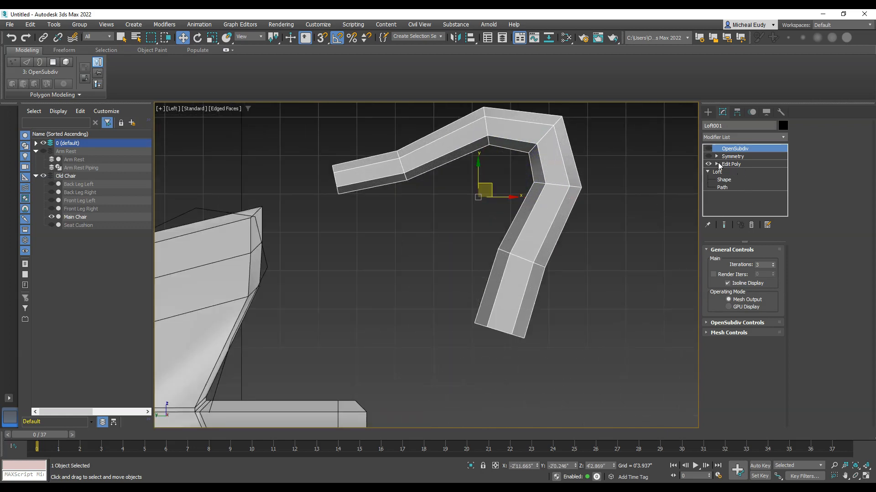
pyautogui.click(717, 165)
pyautogui.click(734, 180)
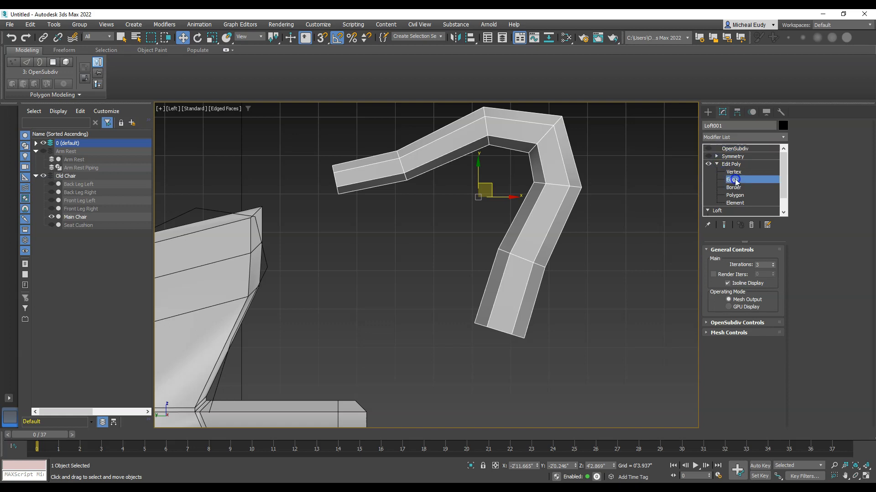
pyautogui.doubleClick(516, 215)
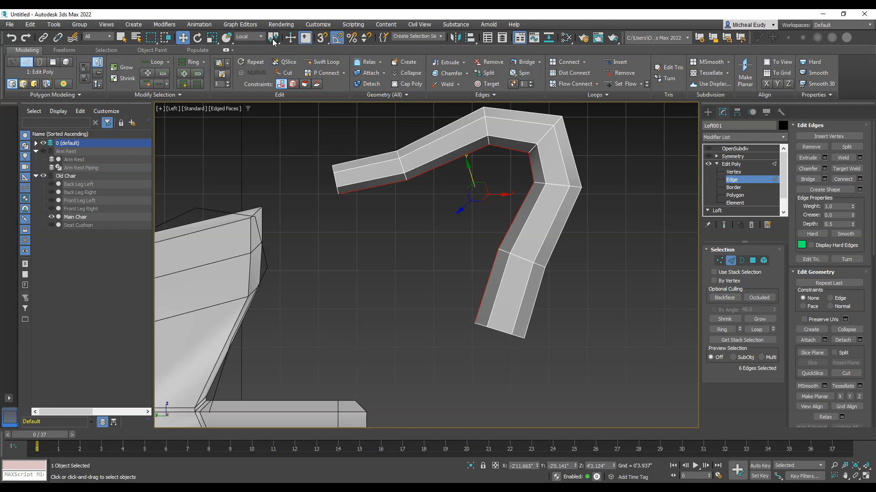
pyautogui.click(249, 37)
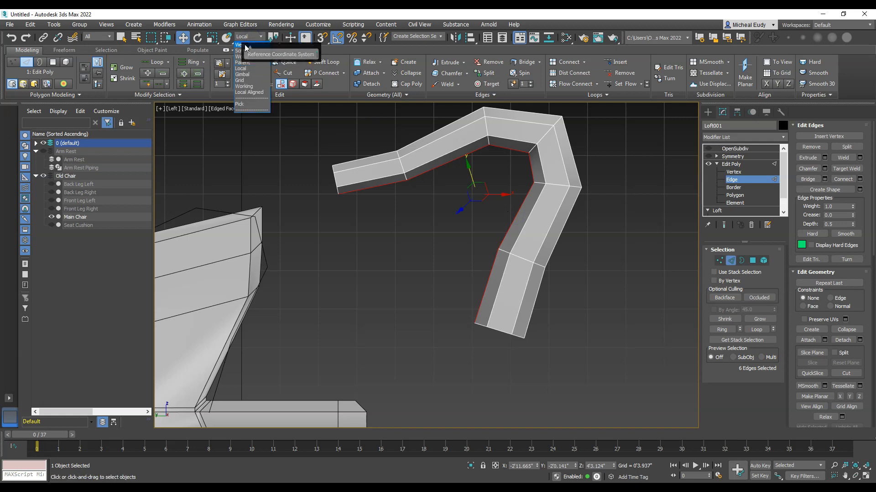
pyautogui.click(244, 45)
pyautogui.keyDown('shift'); pyautogui.moveTo(489, 180); pyautogui.dragTo(469, 201); pyautogui.keyUp('shift')
# Reposition the vertices of the new inner edge so the added band has an even width along the strip.
pyautogui.click(720, 260)
pyautogui.click(468, 167)
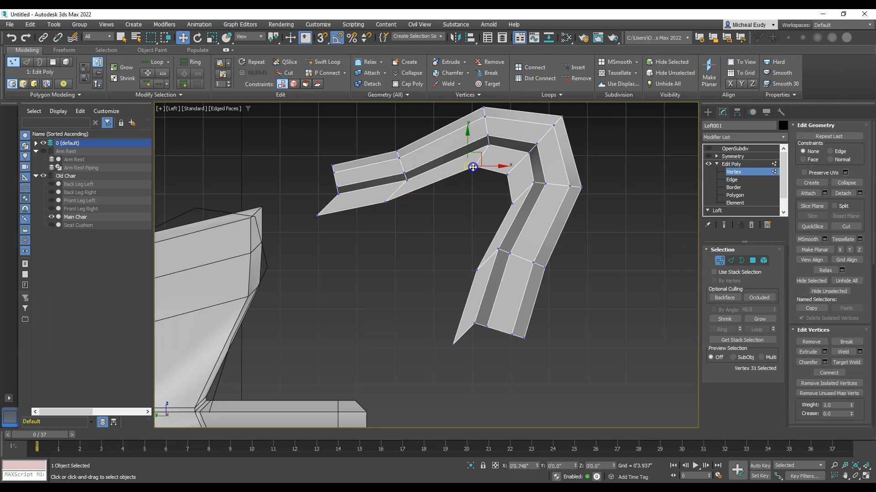
pyautogui.click(407, 197)
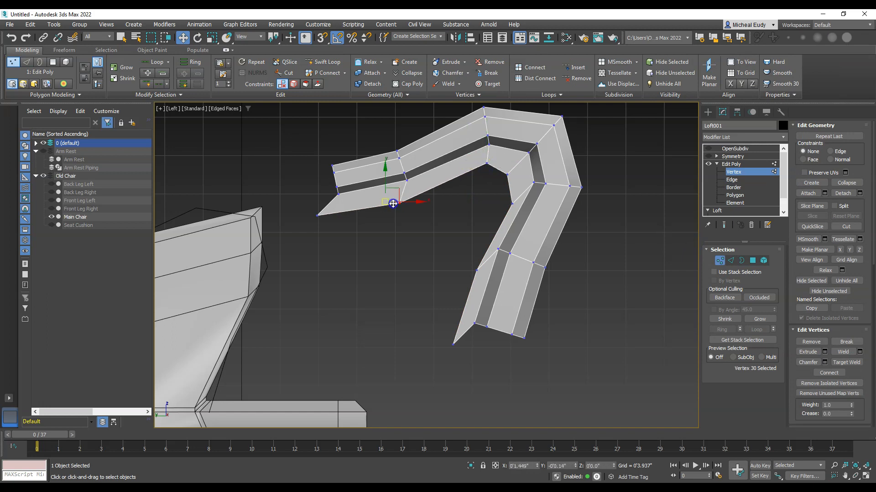
pyautogui.moveTo(317, 216); pyautogui.dragTo(342, 210)
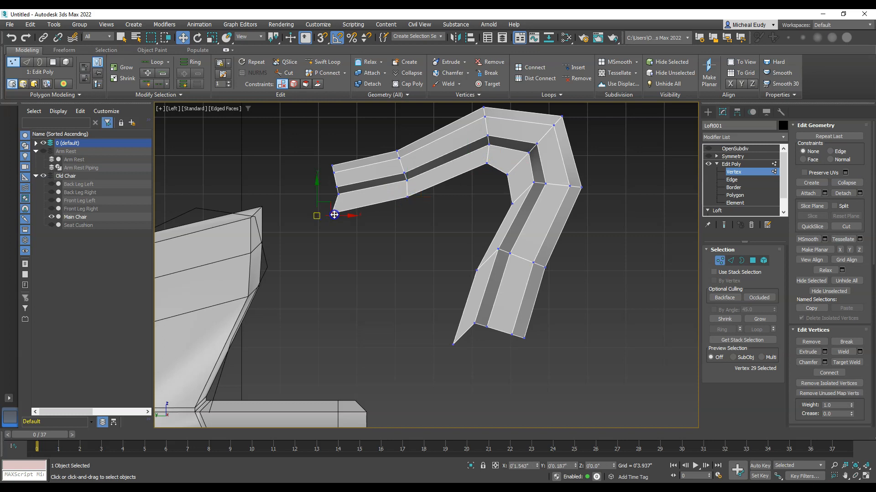
pyautogui.moveTo(510, 201); pyautogui.dragTo(503, 171)
pyautogui.click(474, 183)
pyautogui.click(486, 250)
pyautogui.moveTo(485, 250); pyautogui.dragTo(484, 245)
pyautogui.moveTo(452, 345); pyautogui.dragTo(447, 323)
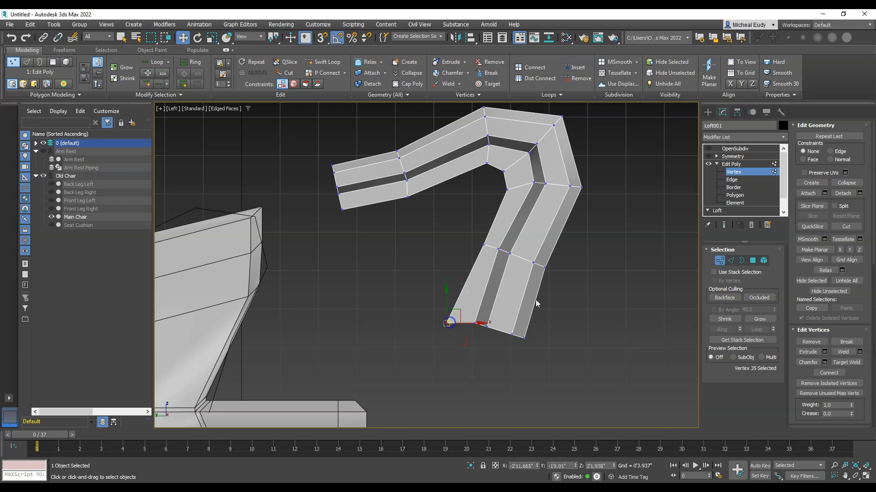
# Extend the inner edge loop inward again and arrange its vertices around a small central gap.
pyautogui.click(731, 261)
pyautogui.keyDown('shift'); pyautogui.moveTo(478, 190); pyautogui.dragTo(403, 254); pyautogui.keyUp('shift')
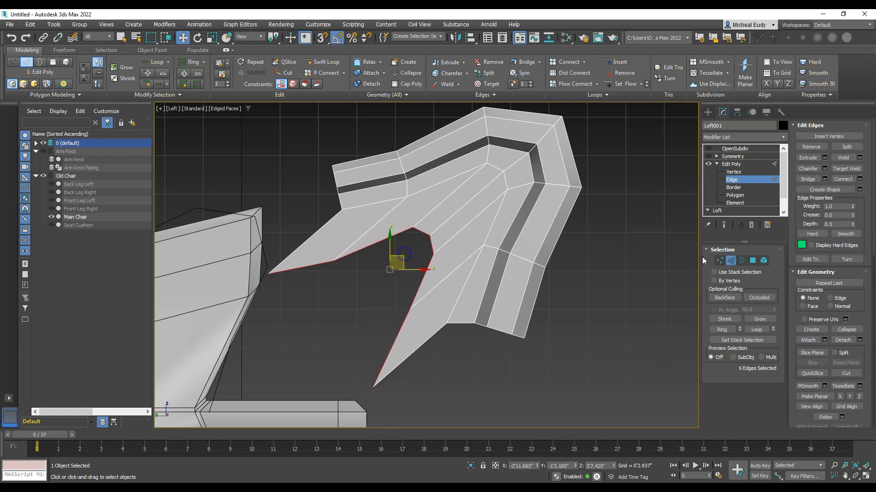
pyautogui.click(719, 261)
pyautogui.moveTo(333, 261); pyautogui.dragTo(425, 221)
pyautogui.click(412, 227)
pyautogui.moveTo(430, 223); pyautogui.dragTo(441, 242)
pyautogui.moveTo(271, 276); pyautogui.dragTo(349, 249)
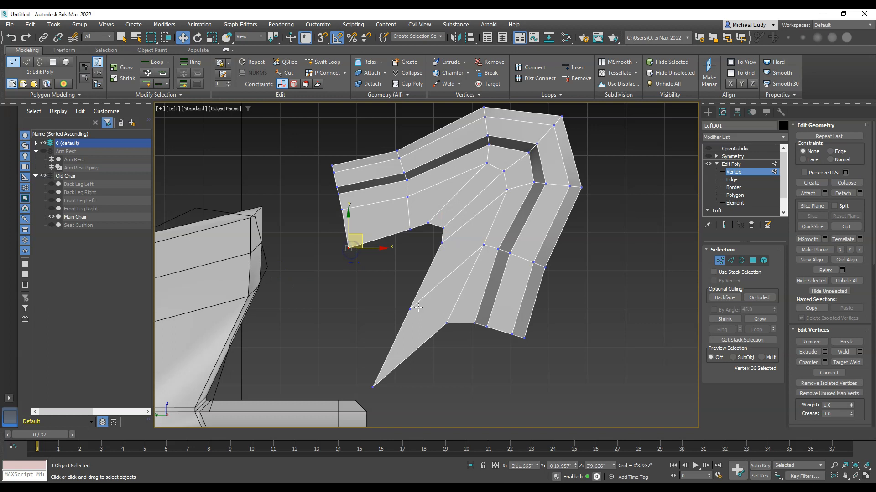
pyautogui.moveTo(412, 309); pyautogui.dragTo(401, 326)
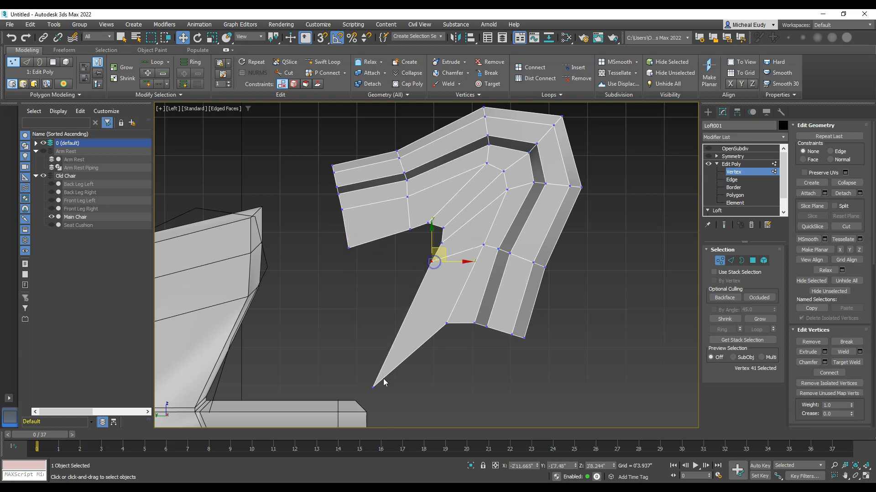
pyautogui.moveTo(376, 386); pyautogui.dragTo(409, 314)
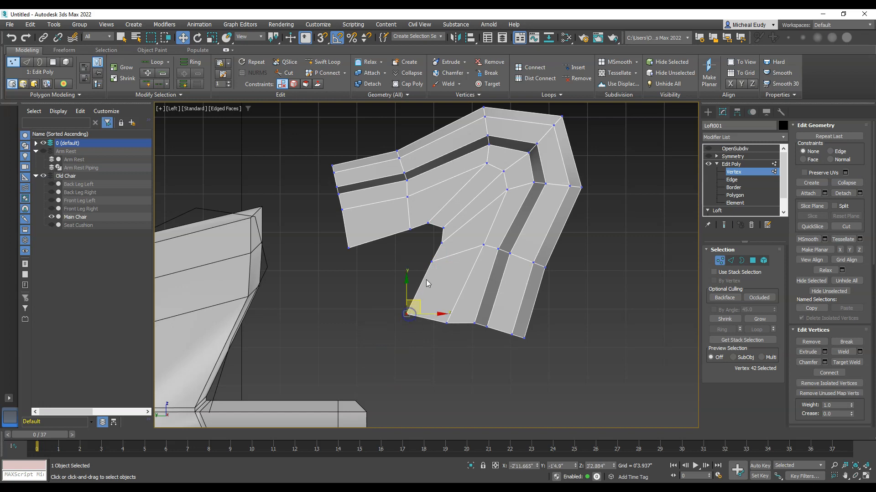
pyautogui.click(442, 227)
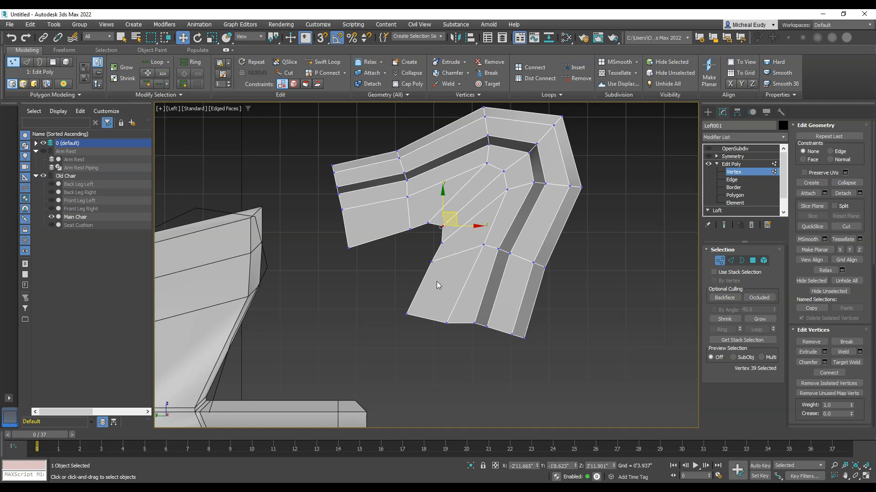
# Bridge the two facing inner edges at the strip's ends to close off the central gap.
pyautogui.click(731, 261)
pyautogui.doubleClick(391, 235)
pyautogui.click(391, 236)
pyautogui.keyDown('ctrl'); pyautogui.click(422, 284); pyautogui.keyUp('ctrl')
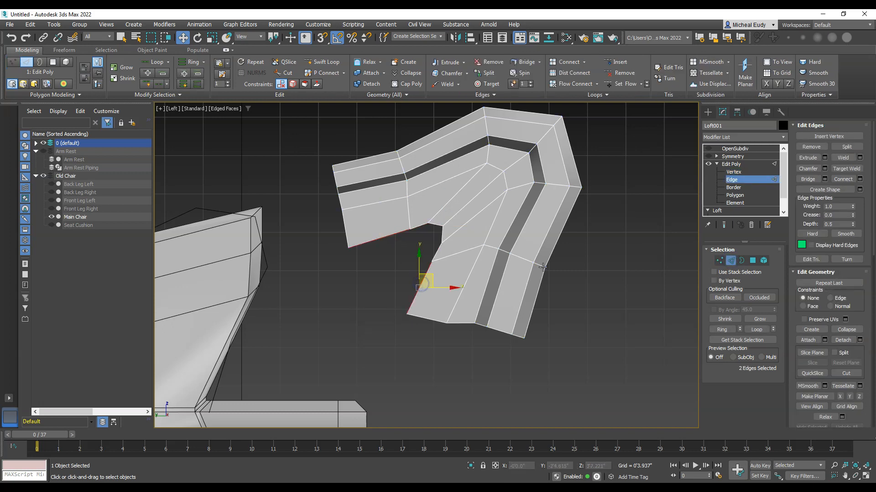
pyautogui.click(807, 179)
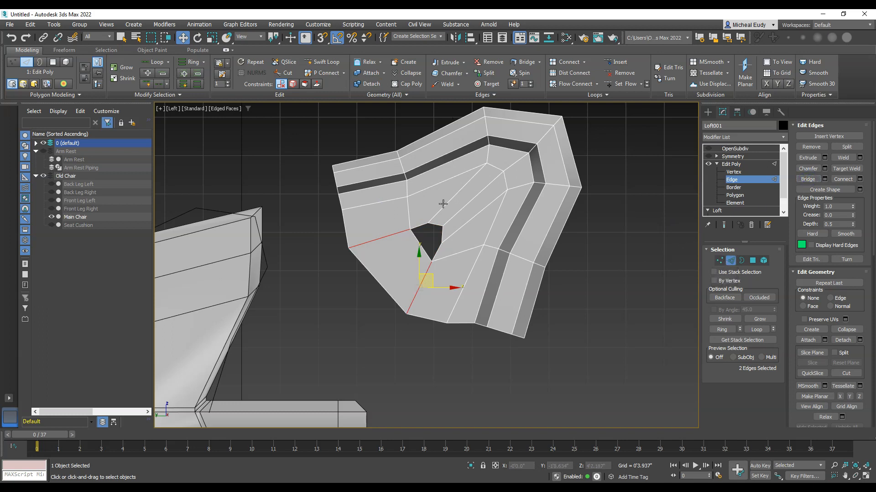
# Connect the bridge's two open edges with a new edge and pull its outer vertex out to form a corner.
pyautogui.click(729, 260)
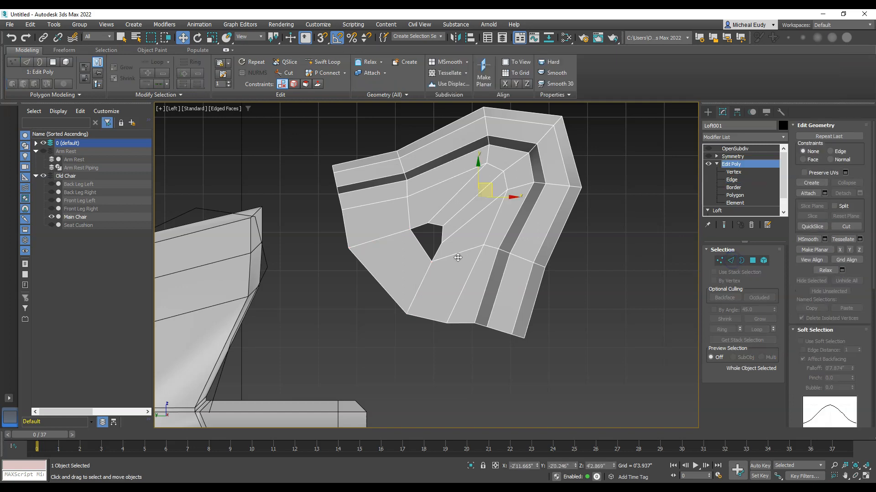
pyautogui.click(730, 261)
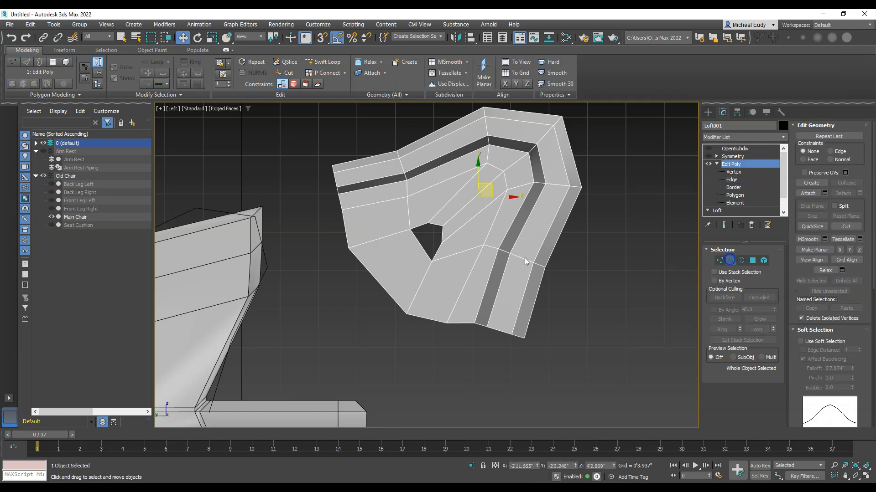
pyautogui.click(378, 283)
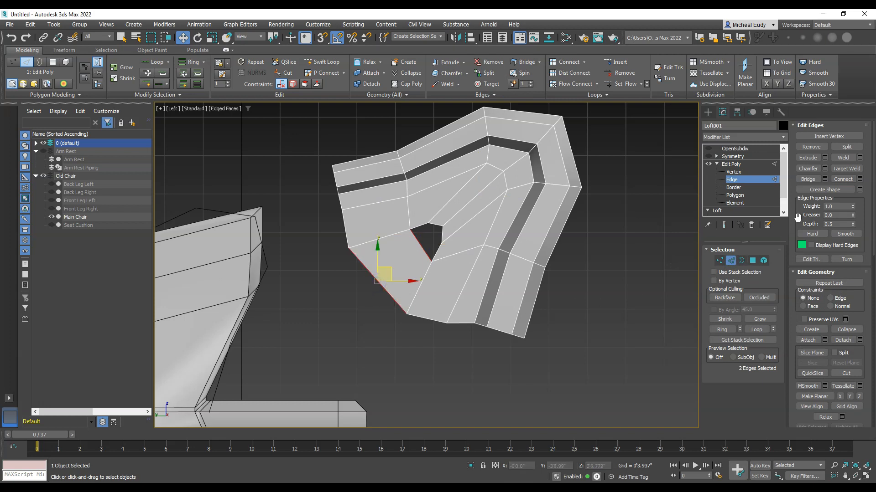
pyautogui.click(841, 180)
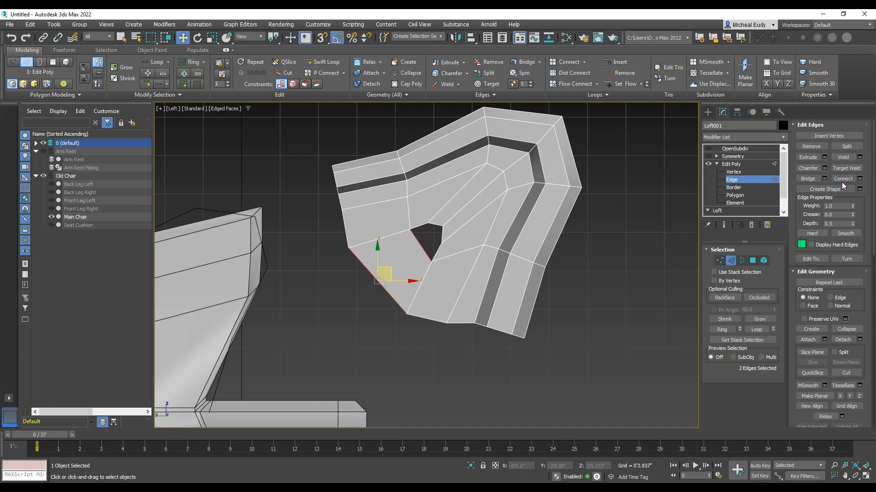
pyautogui.click(719, 261)
pyautogui.click(375, 280)
pyautogui.moveTo(374, 280); pyautogui.dragTo(372, 298)
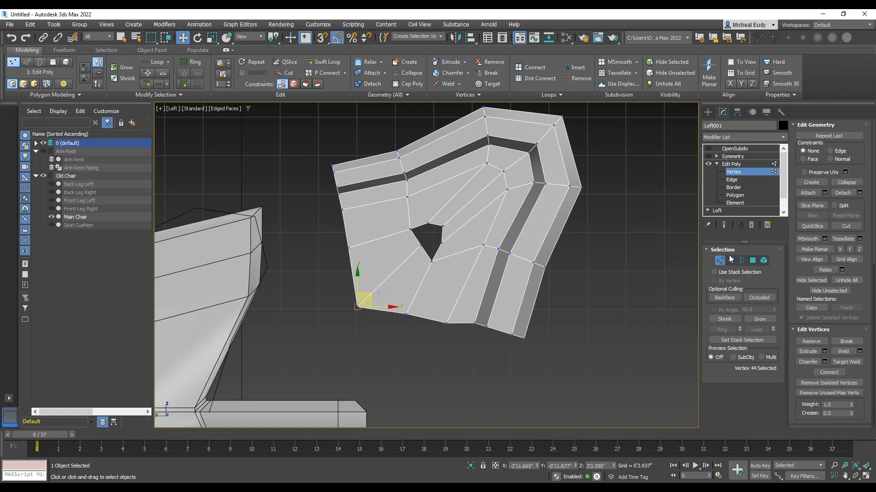
# Cap the open border of the central hole.
pyautogui.click(742, 261)
pyautogui.click(435, 248)
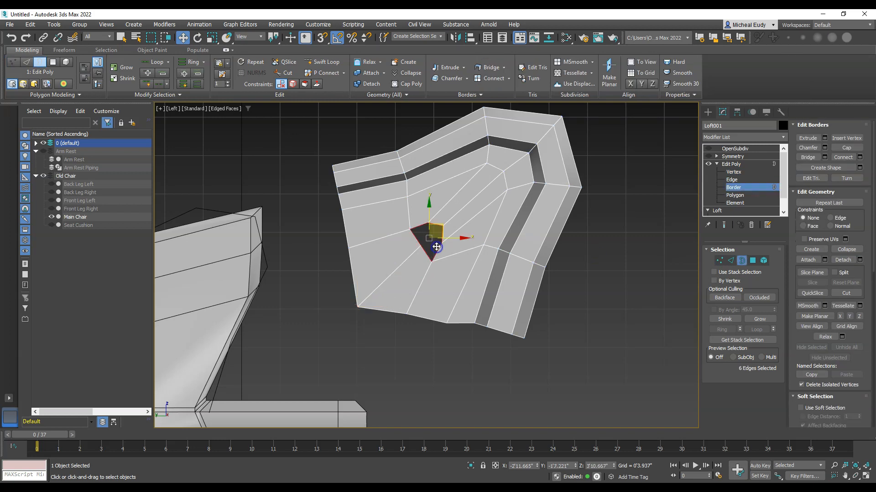
pyautogui.rightClick(436, 247)
pyautogui.click(420, 268)
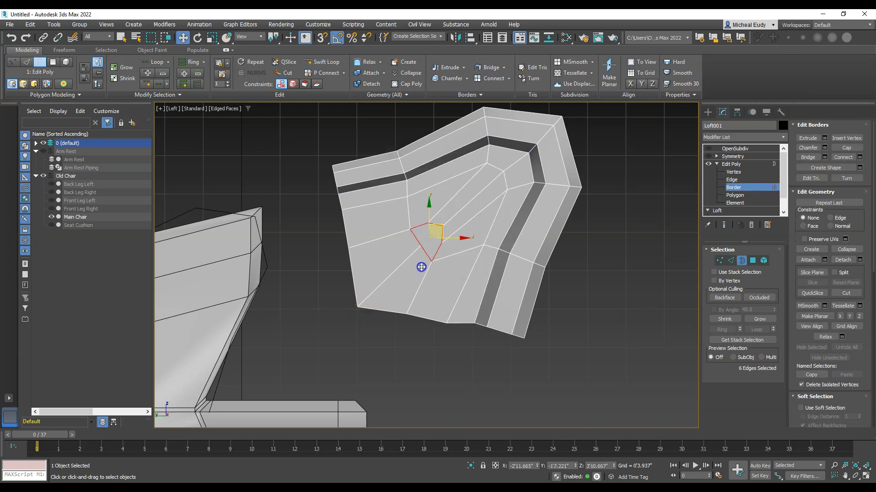
pyautogui.click(627, 256)
# Cut an edge across the capped central polygon between two opposite vertices, using vertex snapping.
pyautogui.scroll(3, 585, 259)
pyautogui.moveTo(585, 259); pyautogui.dragTo(591, 258, button='middle')
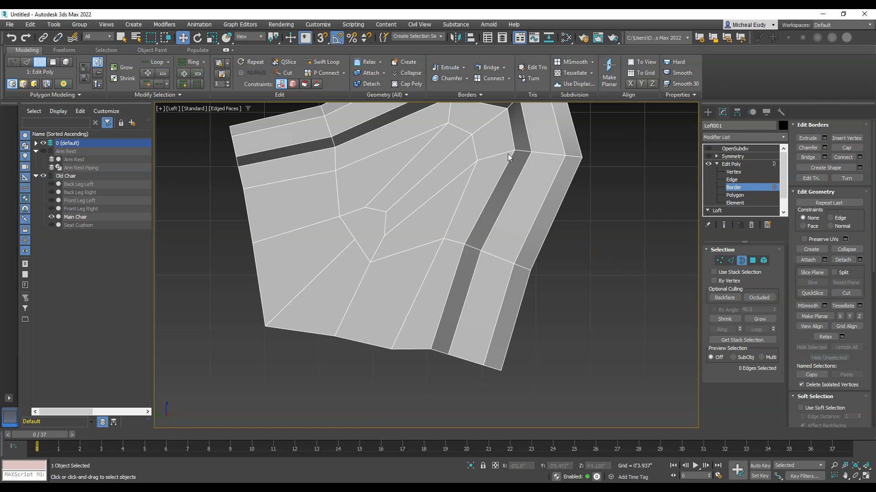
pyautogui.click(287, 73)
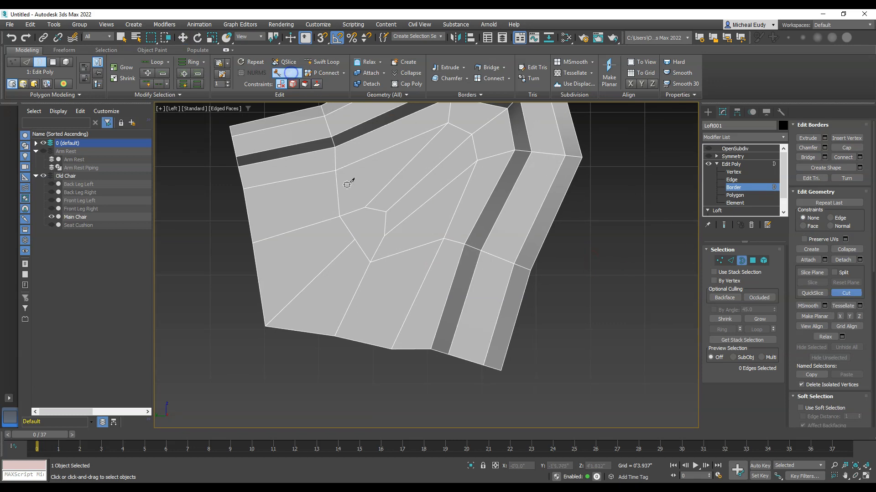
pyautogui.press('s')
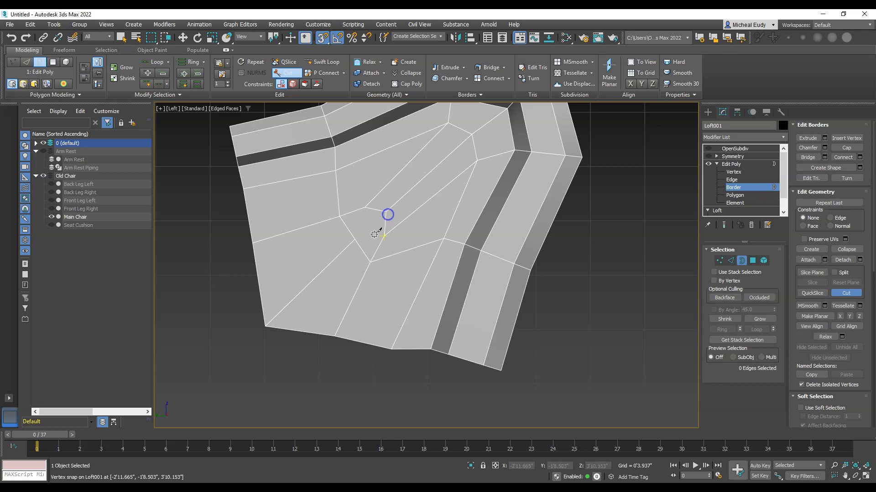
pyautogui.scroll(3, 358, 241)
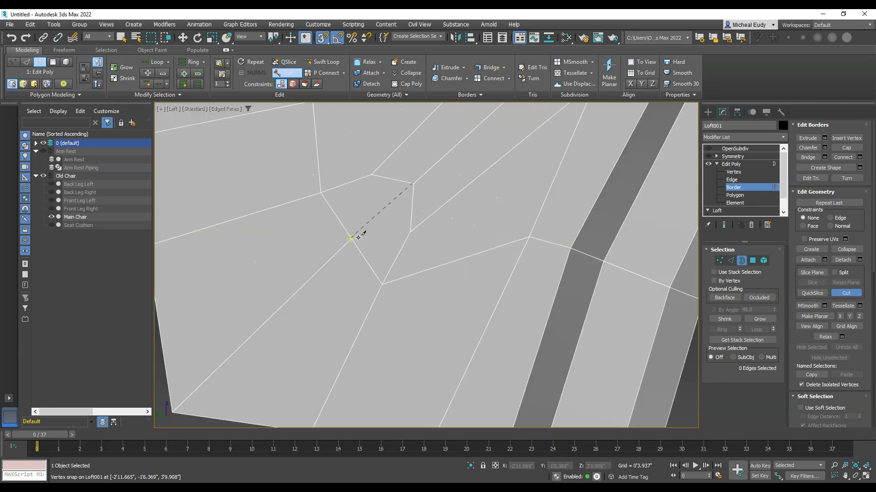
pyautogui.click(350, 239)
pyautogui.scroll(-3, 352, 238)
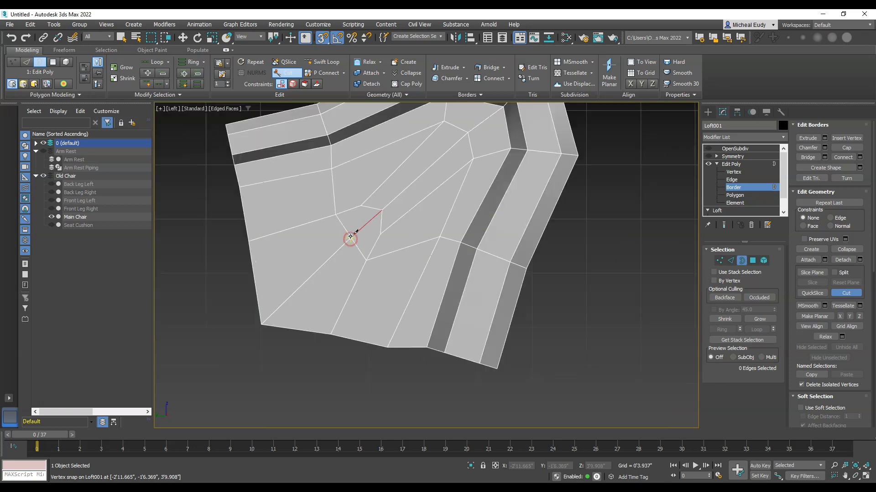
pyautogui.rightClick(603, 272)
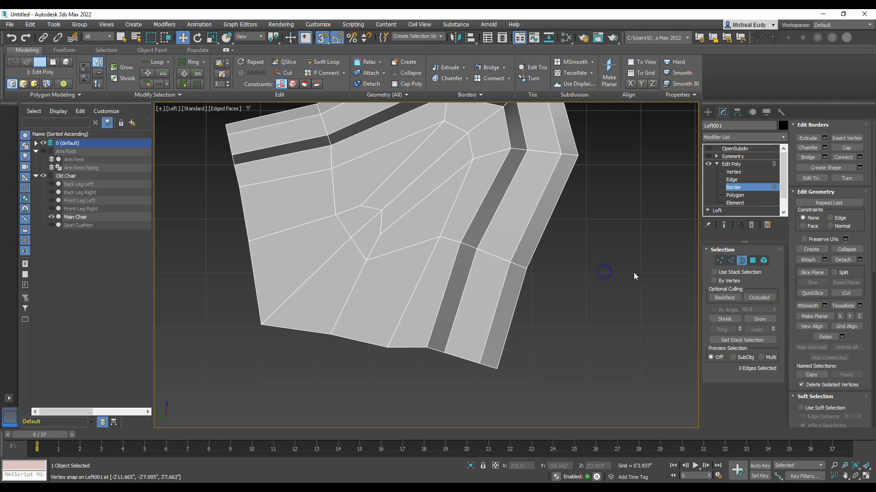
# Preview the arm panel with OpenSubdiv smoothing and inspect its shape from several angles.
pyautogui.click(740, 260)
pyautogui.scroll(-3, 576, 254)
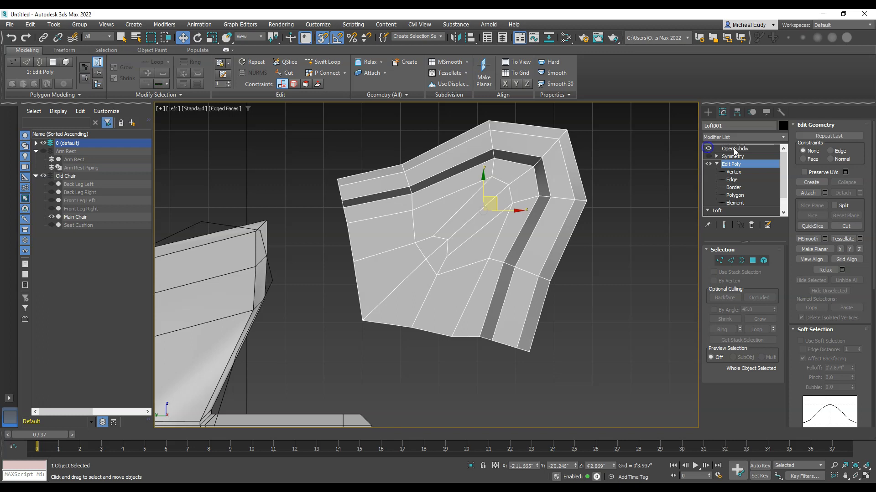
pyautogui.click(735, 149)
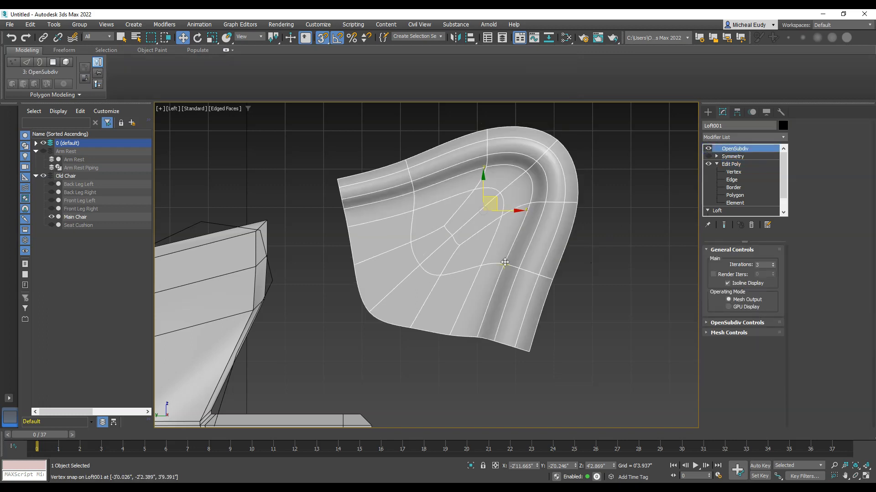
pyautogui.keyDown('alt'); pyautogui.moveTo(520, 257); pyautogui.dragTo(496, 264, button='middle'); pyautogui.keyUp('alt')
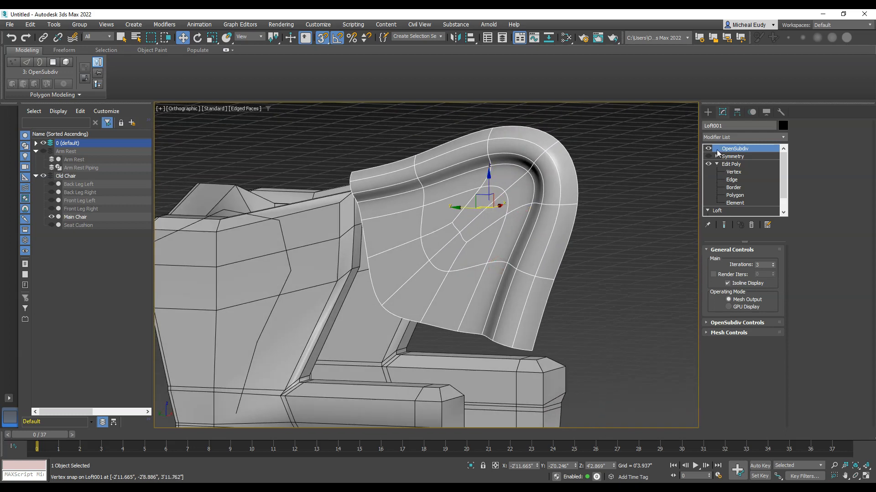
pyautogui.click(709, 149)
pyautogui.moveTo(483, 219)
pyautogui.keyDown('alt'); pyautogui.mouseDown(button='middle')
pyautogui.moveTo(512, 215)
pyautogui.moveTo(539, 236)
pyautogui.mouseUp(button='middle'); pyautogui.keyUp('alt')
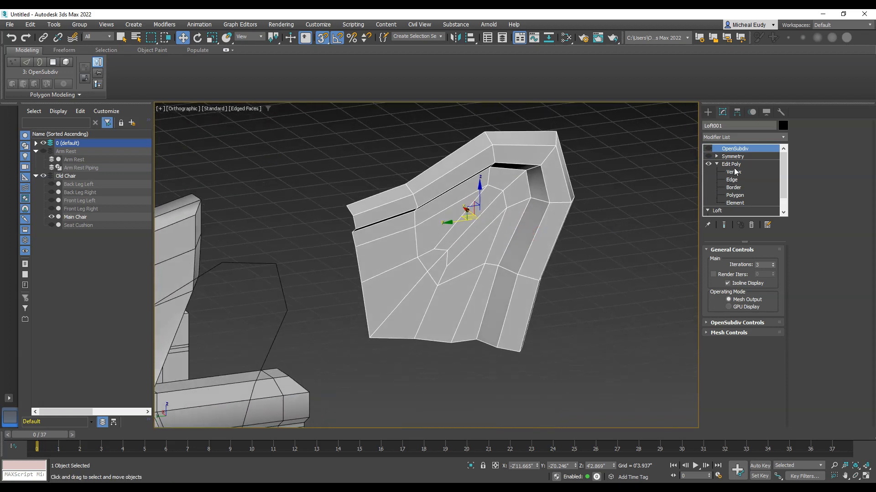
# Select all polygons of the filled inner panel by angle at 45 degrees, with Backface culling on.
pyautogui.click(735, 196)
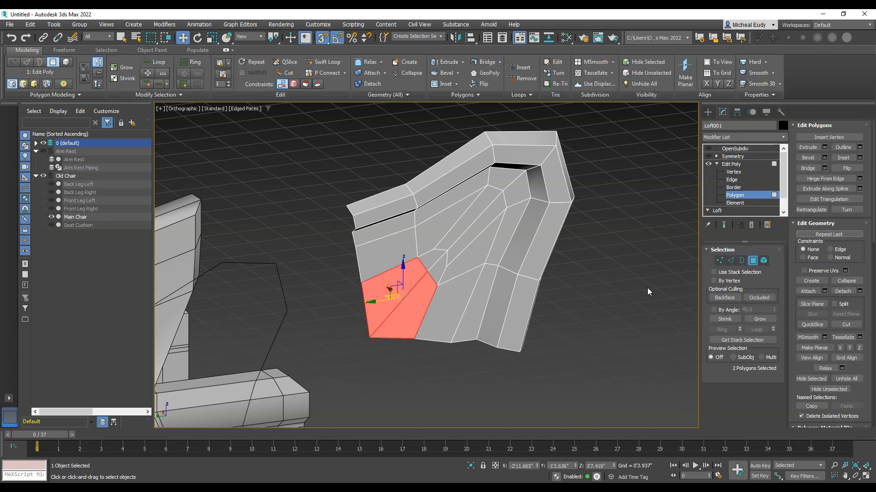
pyautogui.click(714, 310)
pyautogui.click(486, 251)
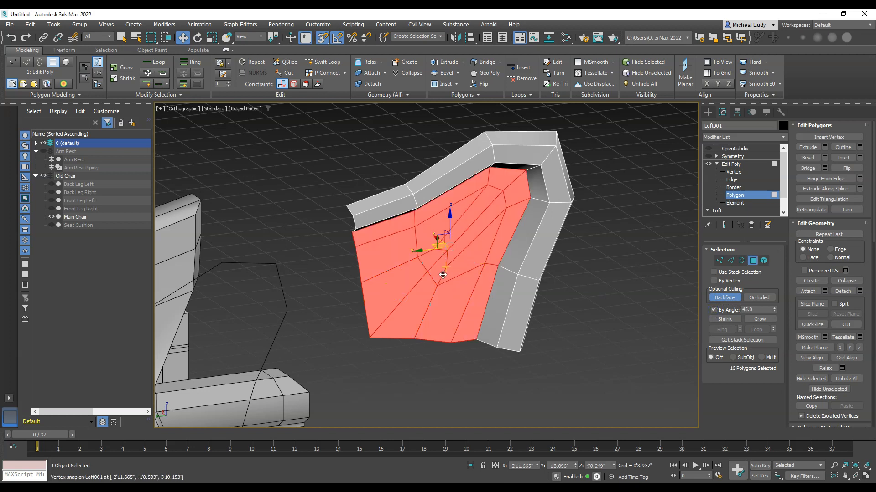
# Pull the selected inner panel polygons outward along X and extrude them slightly further to give the panel a thin raised rim.
pyautogui.press('s')
pyautogui.keyDown('alt'); pyautogui.moveTo(430, 259); pyautogui.dragTo(448, 269, button='middle'); pyautogui.keyUp('alt')
pyautogui.moveTo(424, 230)
pyautogui.mouseDown()
pyautogui.moveTo(432, 234)
pyautogui.moveTo(424, 242)
pyautogui.mouseUp()
pyautogui.keyDown('alt'); pyautogui.moveTo(427, 241); pyautogui.dragTo(422, 237, button='middle'); pyautogui.keyUp('alt')
pyautogui.moveTo(420, 239); pyautogui.dragTo(423, 237)
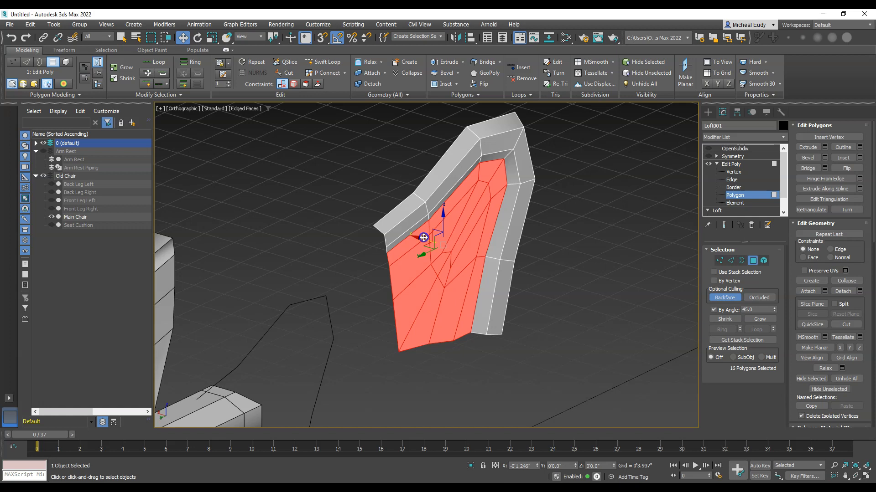
pyautogui.moveTo(423, 238); pyautogui.dragTo(428, 240)
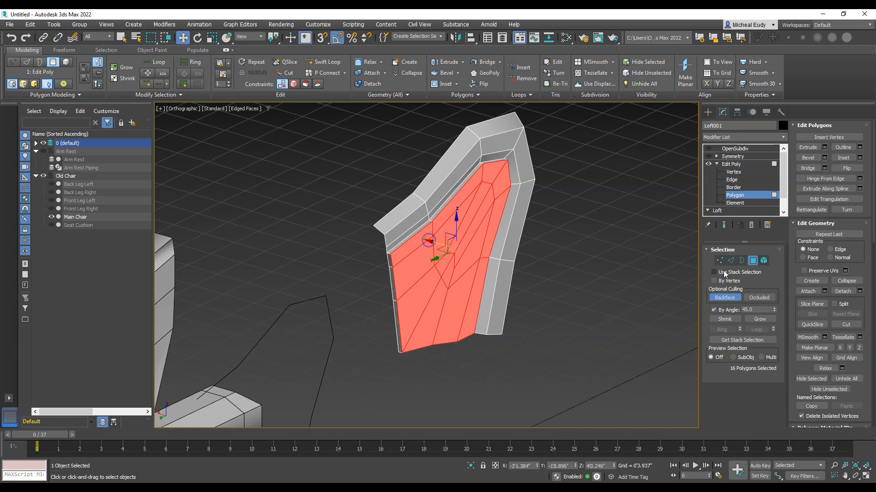
pyautogui.click(753, 260)
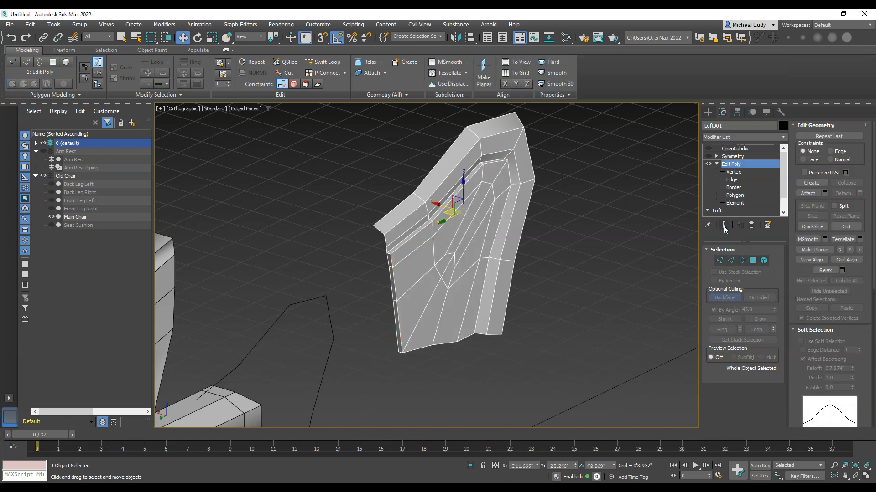
# Show the smoothed end result of the arm panel and compare it with the armchair reference photo.
pyautogui.click(724, 225)
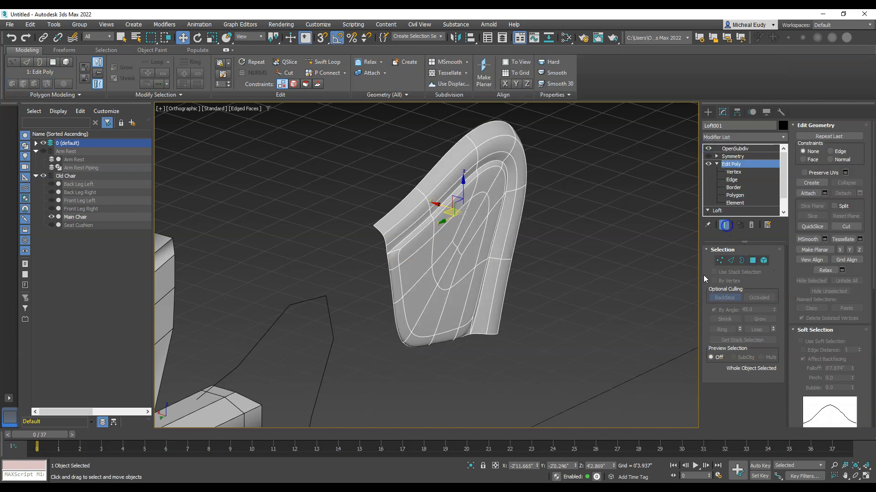
pyautogui.keyDown('alt'); pyautogui.moveTo(433, 256); pyautogui.dragTo(415, 263, button='middle'); pyautogui.keyUp('alt')
pyautogui.hotkey('alt', 'Tab')
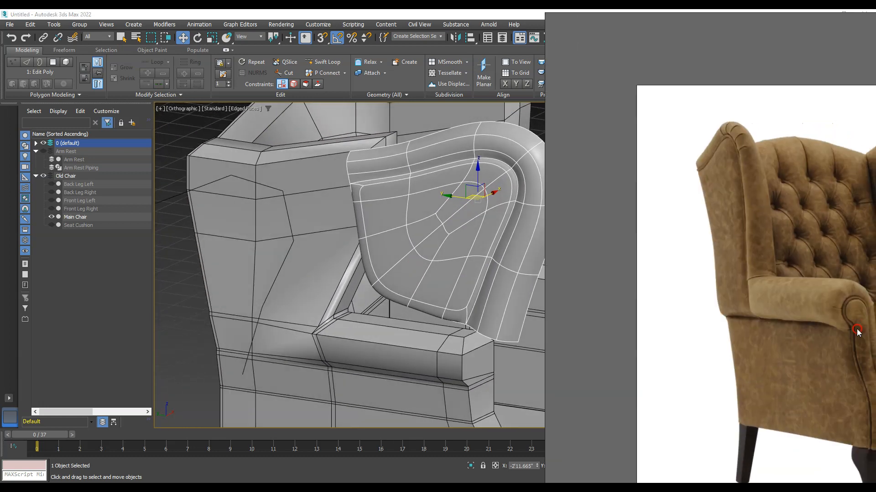
pyautogui.moveTo(523, 294); pyautogui.dragTo(436, 291, button='middle')
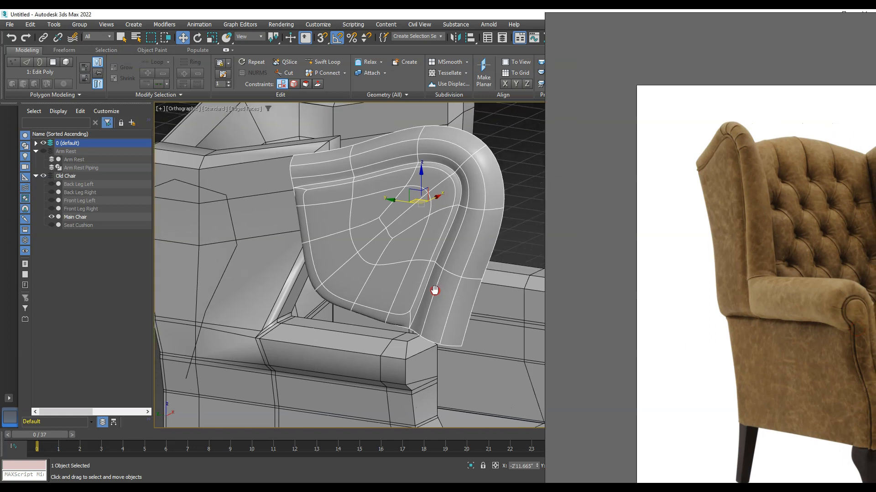
# Hide the Old Chair layer and show the arm panel unsmoothed in the left view.
pyautogui.click(44, 176)
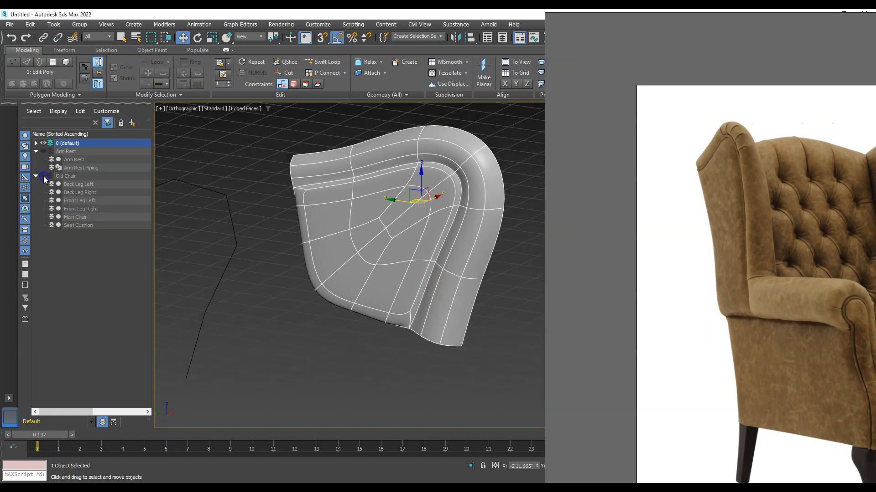
pyautogui.moveTo(355, 257)
pyautogui.keyDown('alt'); pyautogui.mouseDown(button='middle')
pyautogui.moveTo(398, 247)
pyautogui.moveTo(391, 226)
pyautogui.moveTo(376, 239)
pyautogui.moveTo(387, 235)
pyautogui.moveTo(395, 264)
pyautogui.moveTo(368, 266)
pyautogui.moveTo(358, 256)
pyautogui.moveTo(345, 268)
pyautogui.mouseUp(button='middle'); pyautogui.keyUp('alt')
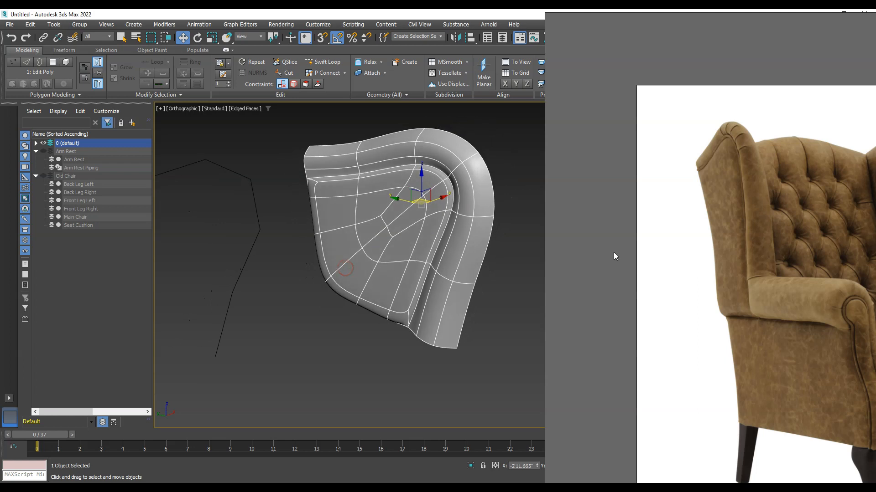
pyautogui.hotkey('alt', 'Tab')
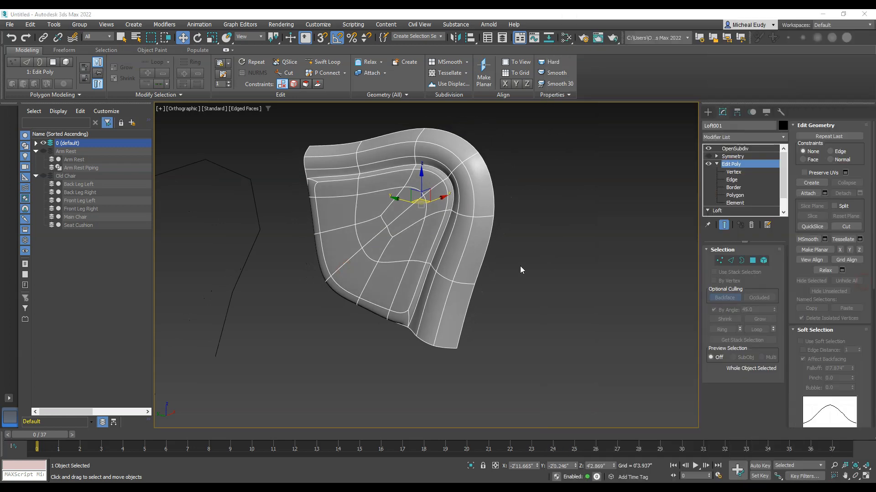
pyautogui.click(709, 149)
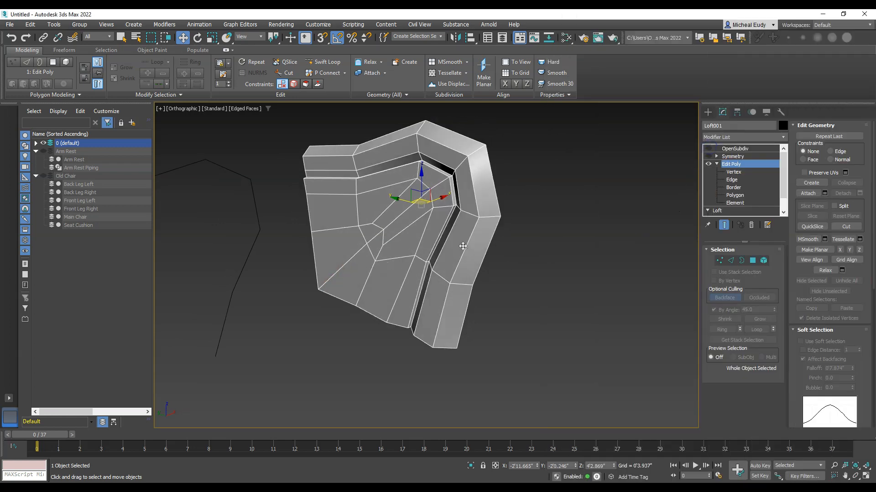
pyautogui.rightClick(426, 251)
pyautogui.press('l')
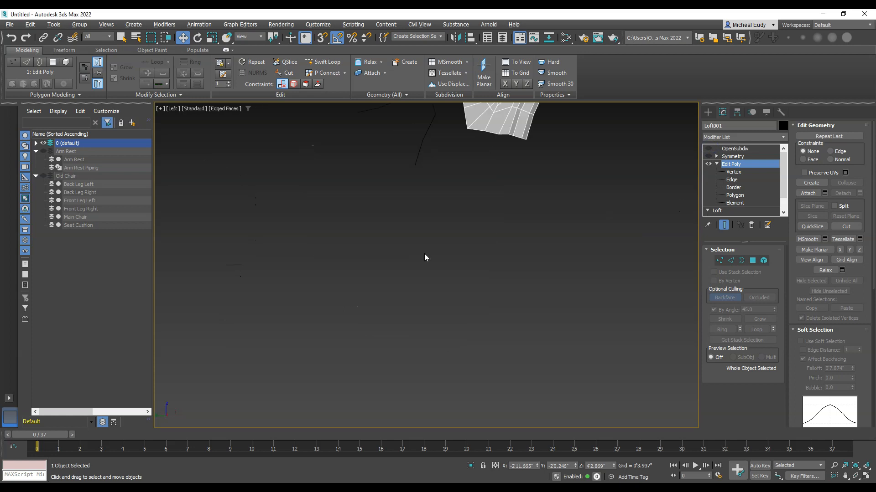
pyautogui.press('z')
pyautogui.scroll(-2, 428, 253)
pyautogui.moveTo(428, 253); pyautogui.dragTo(513, 192, button='middle')
pyautogui.scroll(-2, 479, 188)
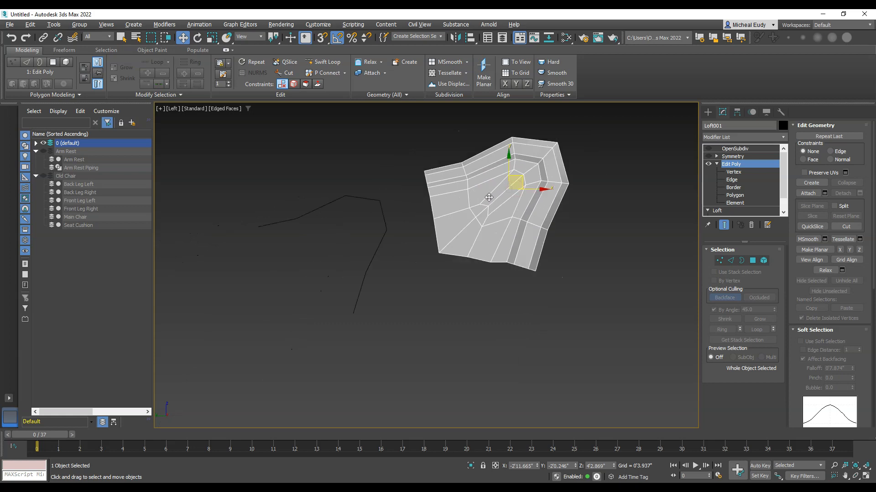
# Rename the lofted arm object to Left Arm Top.
pyautogui.click(36, 143)
pyautogui.click(519, 183)
pyautogui.doubleClick(721, 125)
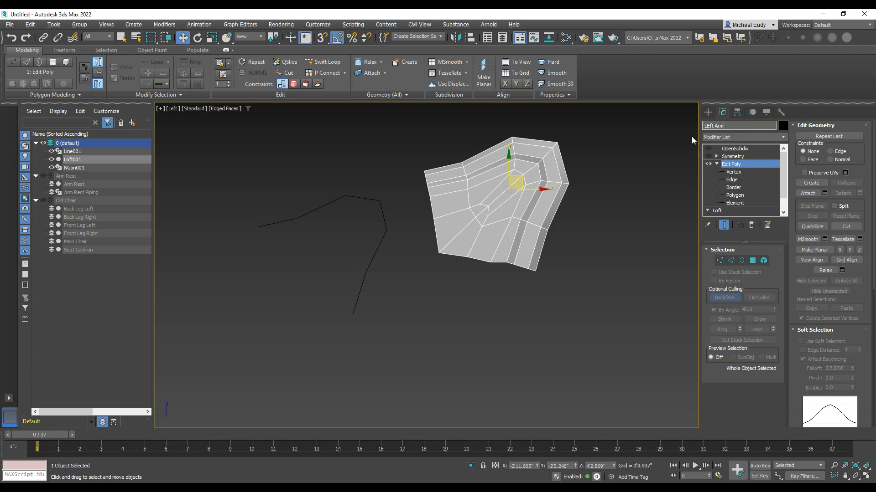
pyautogui.write('Top')
pyautogui.press('BackSpace')
pyautogui.write('e')
pyautogui.press('Return')
# Select the panel's lower corner vertex opposite the lofted strip and turn on snapping with Enable Axis Constraints active.
pyautogui.scroll(5, 502, 237)
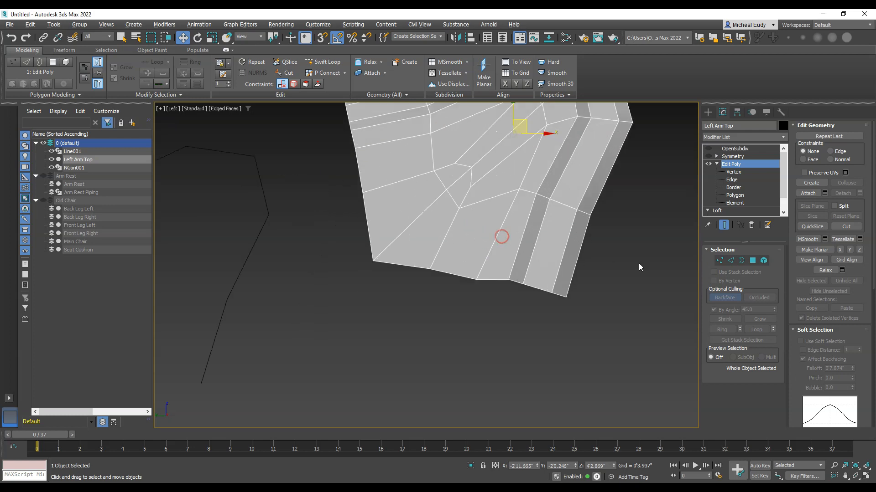
pyautogui.press('1')
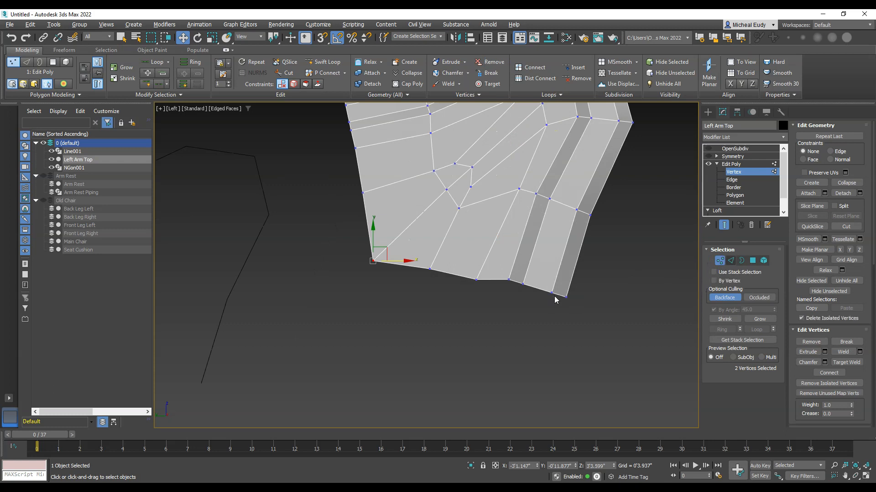
pyautogui.press('2')
pyautogui.click(555, 296)
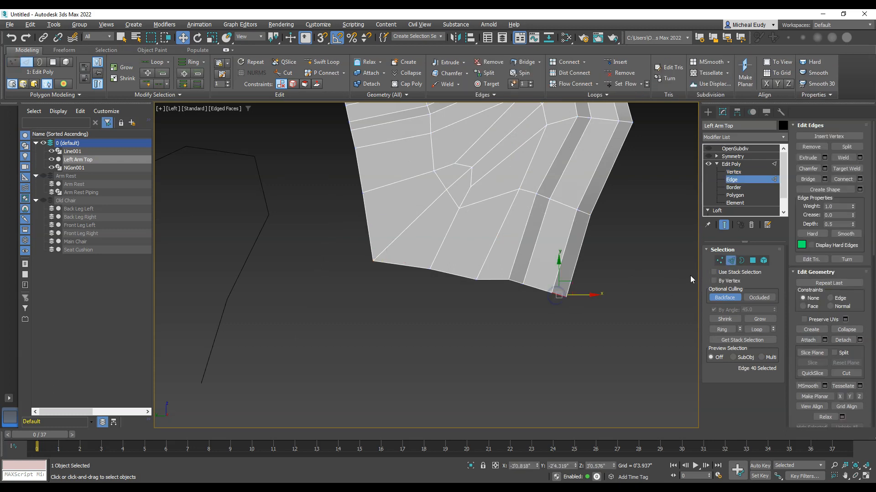
pyautogui.click(719, 260)
pyautogui.click(373, 261)
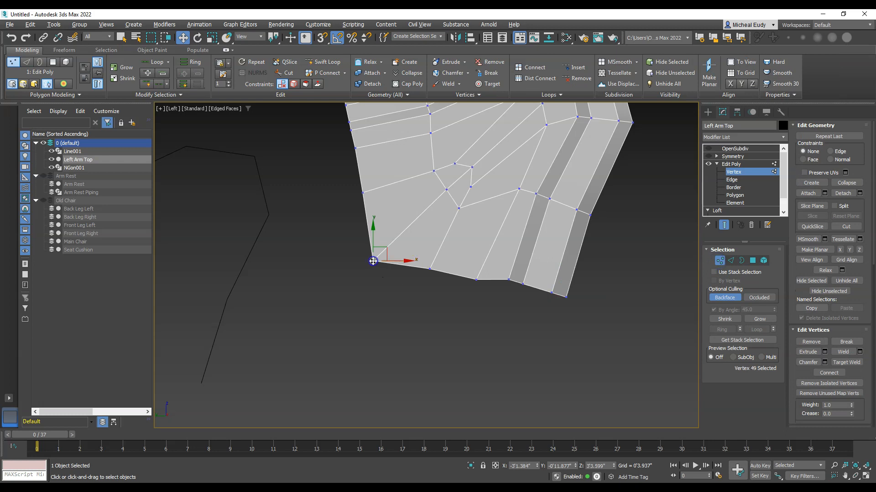
pyautogui.click(322, 37)
pyautogui.rightClick(322, 38)
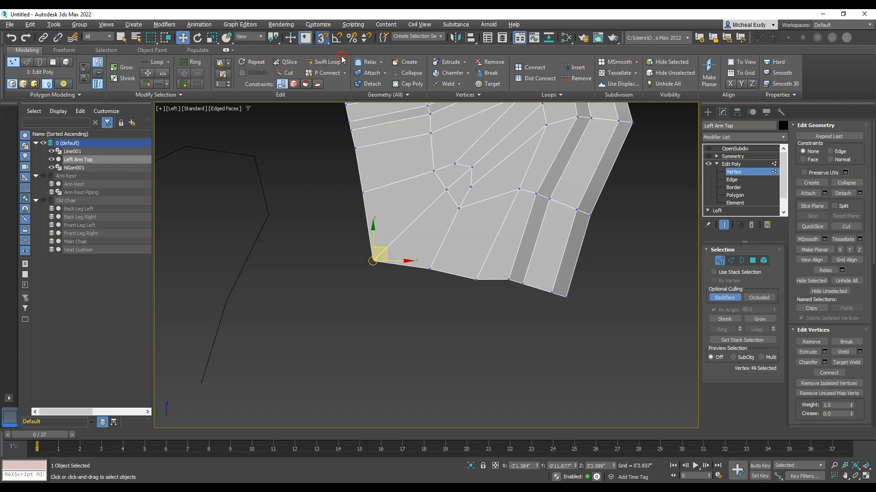
pyautogui.moveTo(512, 342); pyautogui.dragTo(270, 107)
pyautogui.click(258, 121)
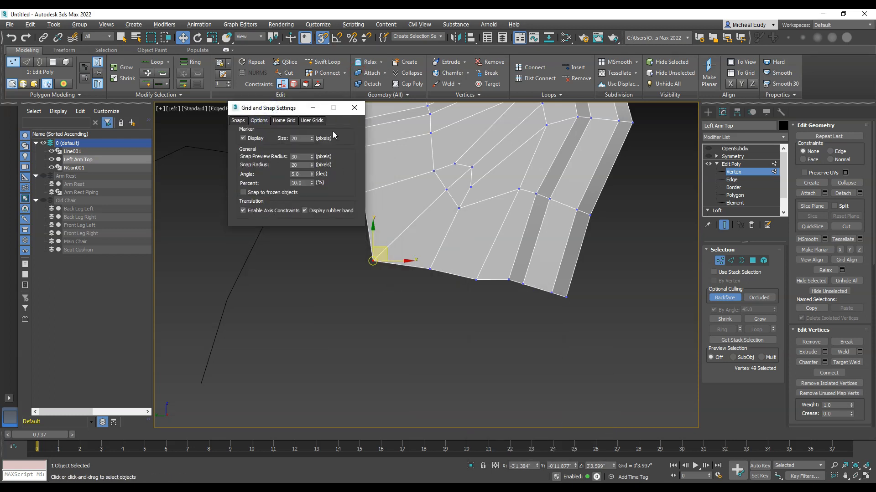
pyautogui.click(243, 211)
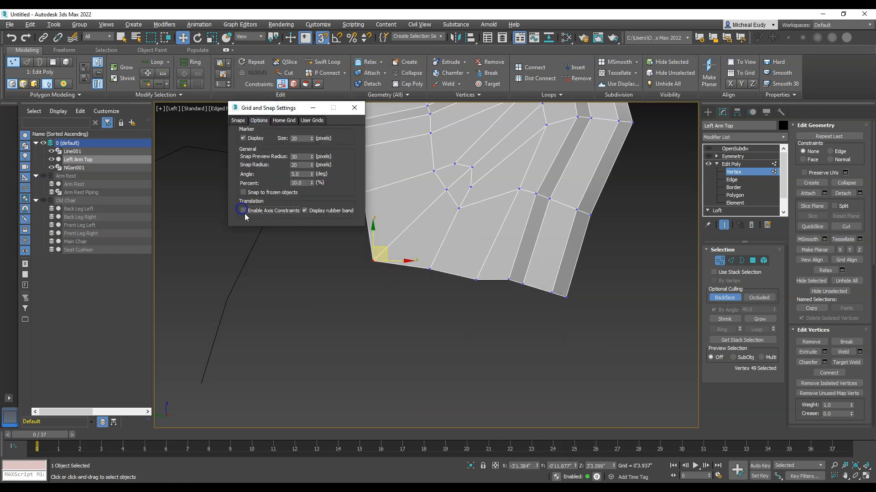
pyautogui.click(355, 108)
# Snap the inner panel's bottom vertices, from the outer corner to the groove, vertically to the height of the lofted strip's lowest corner vertex.
pyautogui.moveTo(373, 225); pyautogui.dragTo(567, 294)
pyautogui.click(430, 269)
pyautogui.moveTo(429, 239); pyautogui.dragTo(566, 297)
pyautogui.click(476, 280)
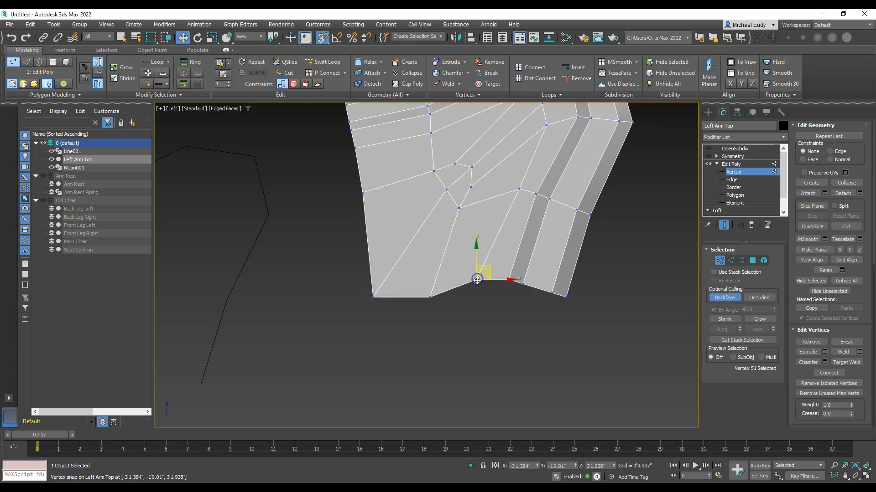
pyautogui.moveTo(479, 268); pyautogui.dragTo(507, 281)
pyautogui.click(507, 282)
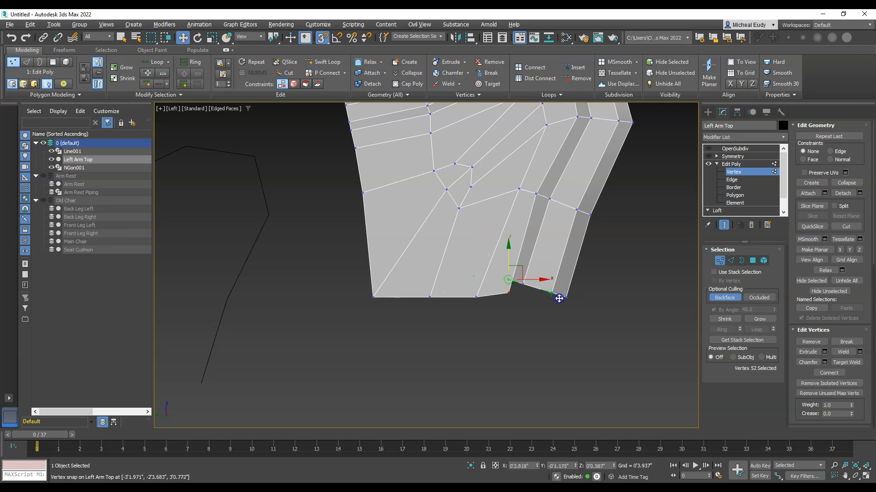
# Snap the remaining bottom vertices of the groove and lofted strip vertically to the same level as the strip's lowest corner.
pyautogui.click(524, 284)
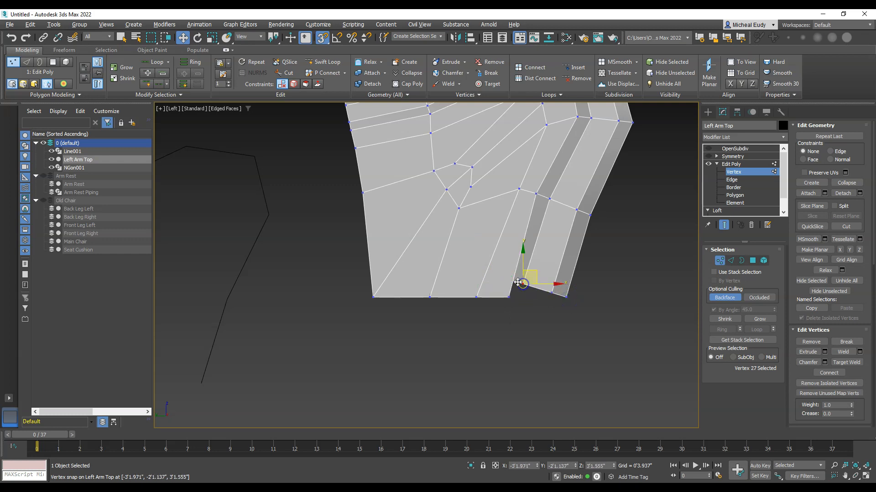
pyautogui.moveTo(534, 283); pyautogui.dragTo(571, 297)
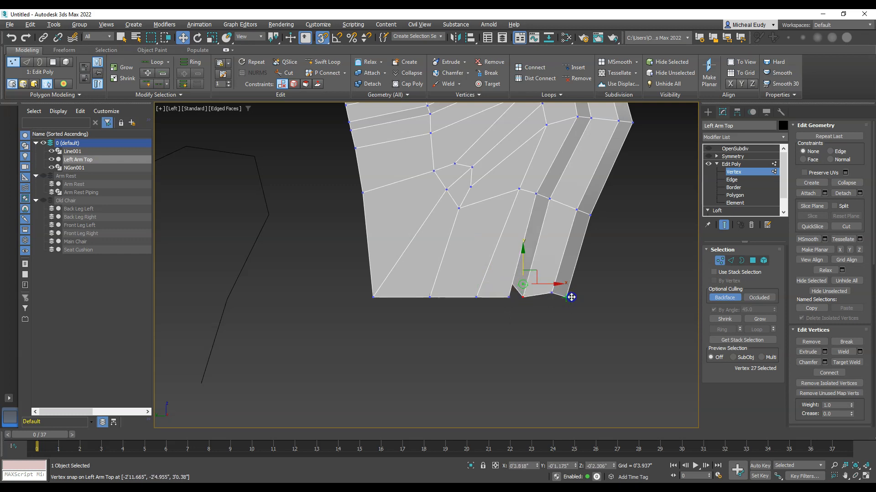
pyautogui.click(511, 287)
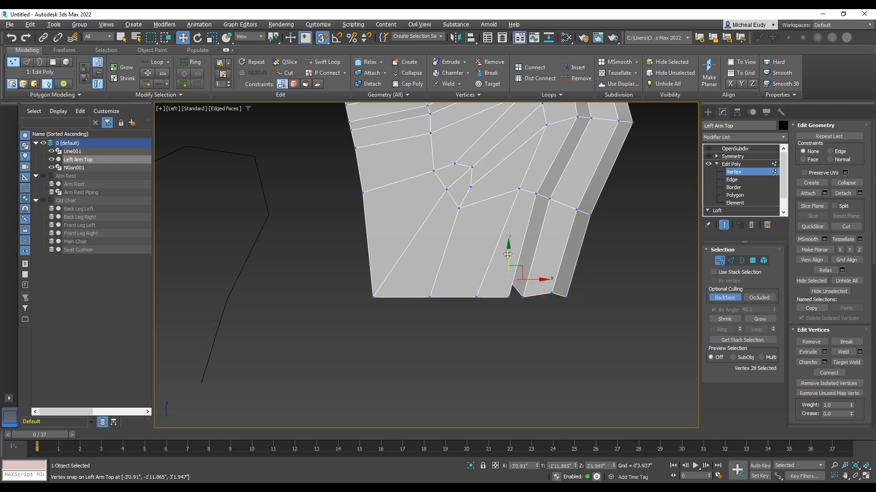
pyautogui.moveTo(507, 252); pyautogui.dragTo(561, 294)
pyautogui.click(552, 293)
pyautogui.moveTo(553, 269); pyautogui.dragTo(564, 295)
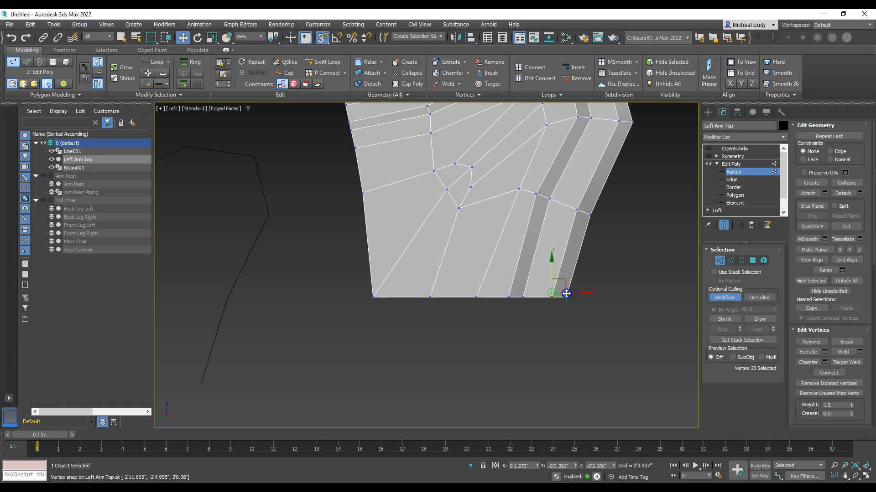
# Lower the leftover vertex behind the panel's outer bottom corner to align with the leveled bottom edge.
pyautogui.scroll(-3, 460, 297)
pyautogui.moveTo(466, 279); pyautogui.dragTo(457, 299, button='middle')
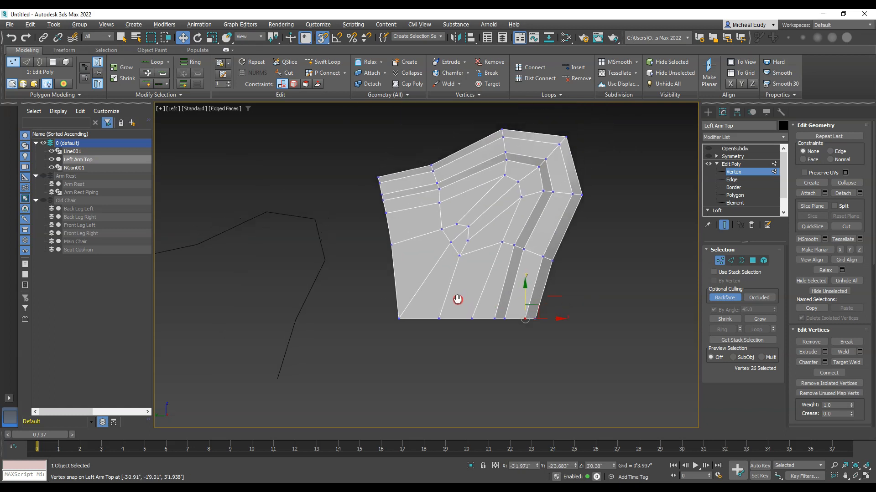
pyautogui.moveTo(554, 295); pyautogui.dragTo(539, 296, button='middle')
pyautogui.keyDown('alt'); pyautogui.moveTo(478, 289); pyautogui.dragTo(535, 283, button='middle'); pyautogui.keyUp('alt')
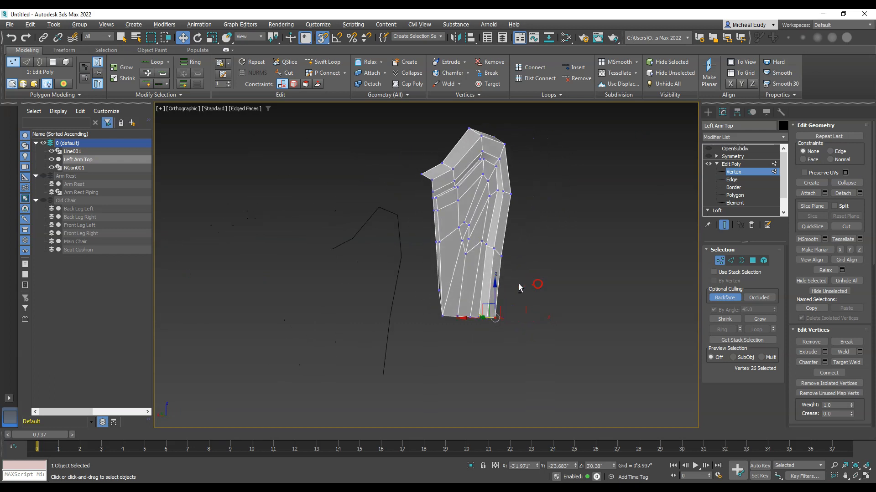
pyautogui.scroll(4, 437, 274)
pyautogui.click(453, 284)
pyautogui.keyDown('alt'); pyautogui.moveTo(453, 284); pyautogui.dragTo(427, 258, button='middle'); pyautogui.keyUp('alt')
pyautogui.moveTo(394, 230); pyautogui.dragTo(493, 305)
pyautogui.keyDown('alt'); pyautogui.moveTo(493, 306); pyautogui.dragTo(466, 270, button='middle'); pyautogui.keyUp('alt')
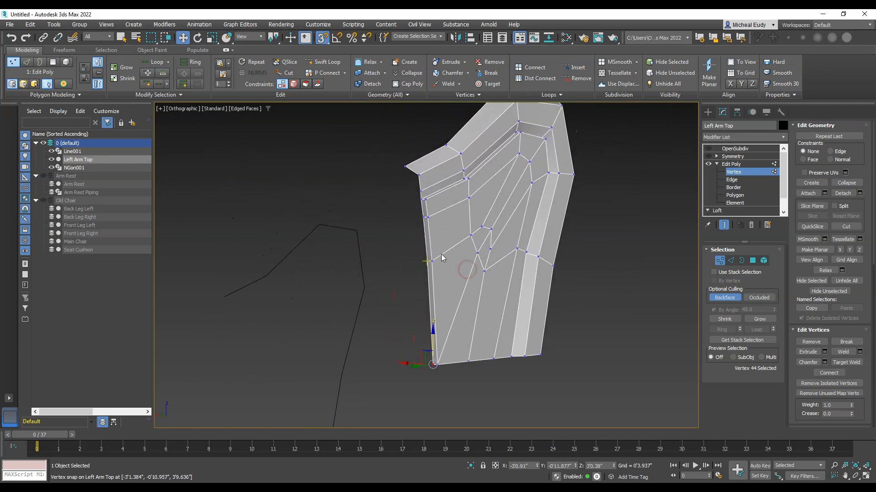
# Delete the thin side polygons along the open edge of the arm panel, opposite the lofted strip.
pyautogui.scroll(3, 448, 256)
pyautogui.moveTo(546, 300); pyautogui.dragTo(617, 270, button='middle')
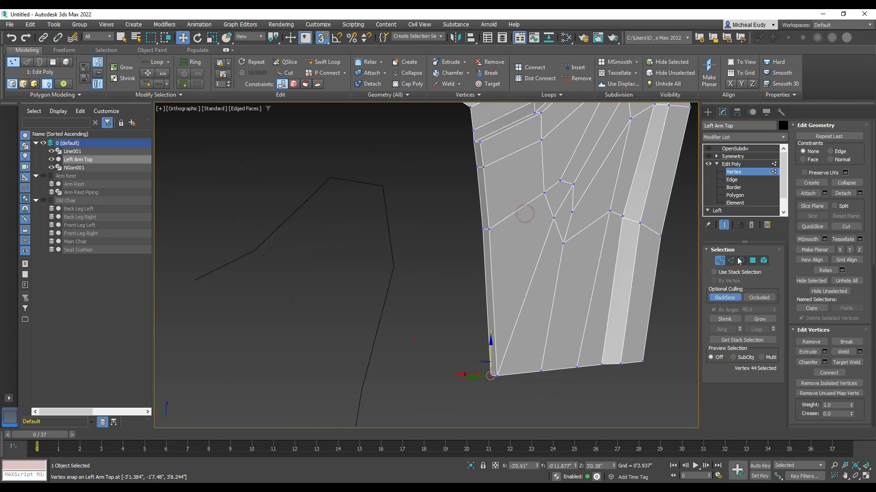
pyautogui.click(752, 261)
pyautogui.click(484, 198)
pyautogui.click(417, 294)
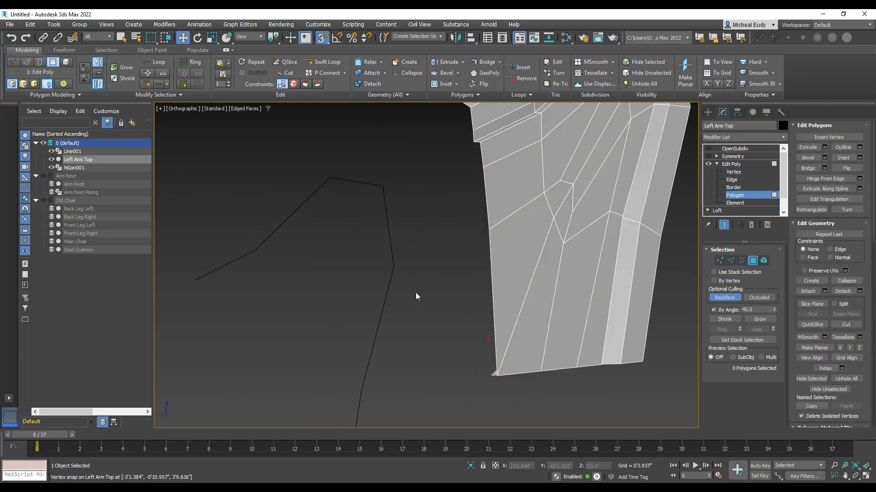
pyautogui.moveTo(512, 270)
pyautogui.keyDown('alt'); pyautogui.mouseDown(button='middle')
pyautogui.moveTo(539, 287)
pyautogui.moveTo(516, 286)
pyautogui.mouseUp(button='middle'); pyautogui.keyUp('alt')
pyautogui.click(504, 297)
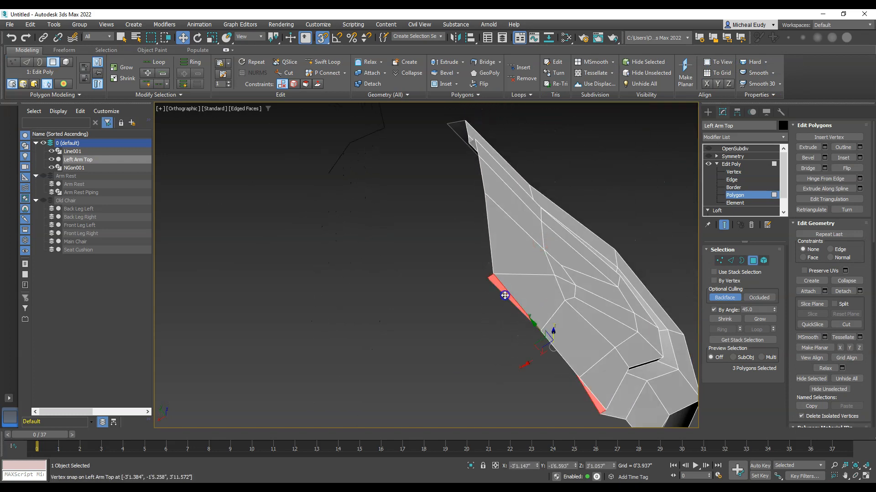
pyautogui.click(504, 300)
pyautogui.keyDown('alt'); pyautogui.moveTo(551, 291); pyautogui.dragTo(512, 350, button='middle'); pyautogui.keyUp('alt')
pyautogui.moveTo(603, 286); pyautogui.dragTo(511, 264, button='middle')
pyautogui.scroll(-3, 511, 246)
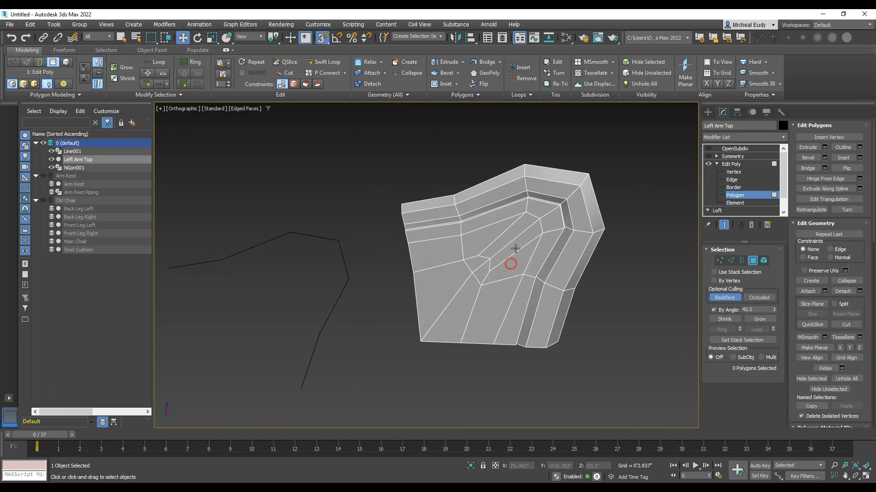
# Create a spline shape from the edge loop running around the inner panel at the base of the groove.
pyautogui.scroll(4, 525, 216)
pyautogui.keyDown('alt'); pyautogui.moveTo(526, 215); pyautogui.dragTo(549, 208, button='middle'); pyautogui.keyUp('alt')
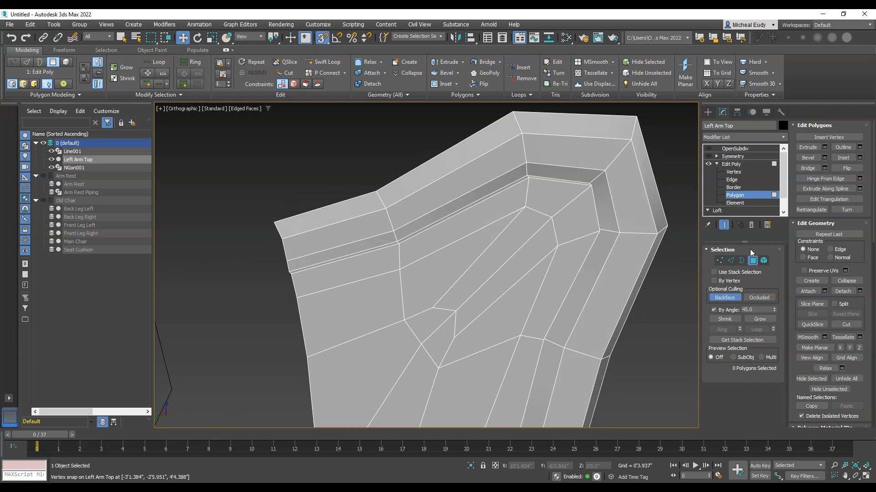
pyautogui.click(751, 259)
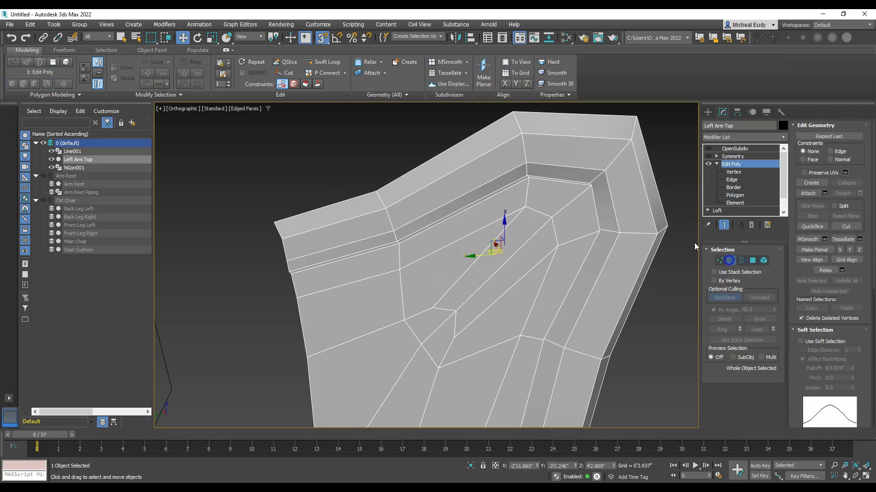
pyautogui.click(730, 260)
pyautogui.doubleClick(516, 181)
pyautogui.keyDown('alt'); pyautogui.moveTo(553, 241); pyautogui.dragTo(526, 244, button='middle'); pyautogui.keyUp('alt')
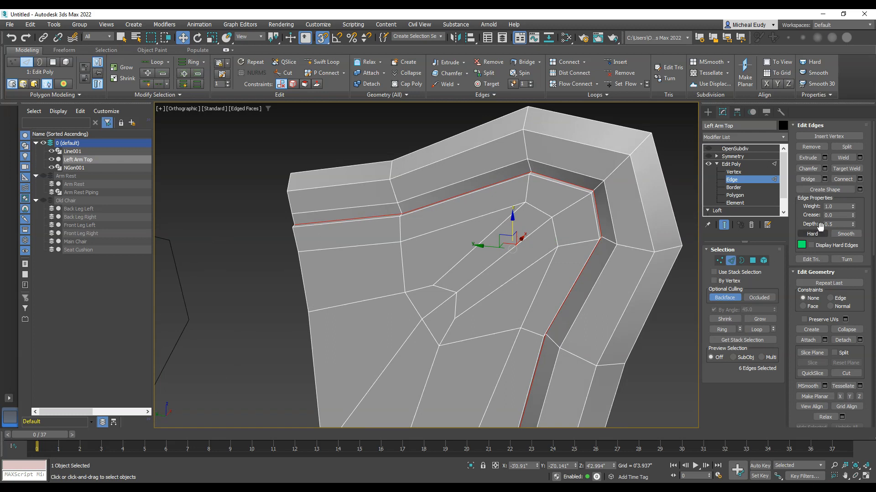
pyautogui.click(843, 188)
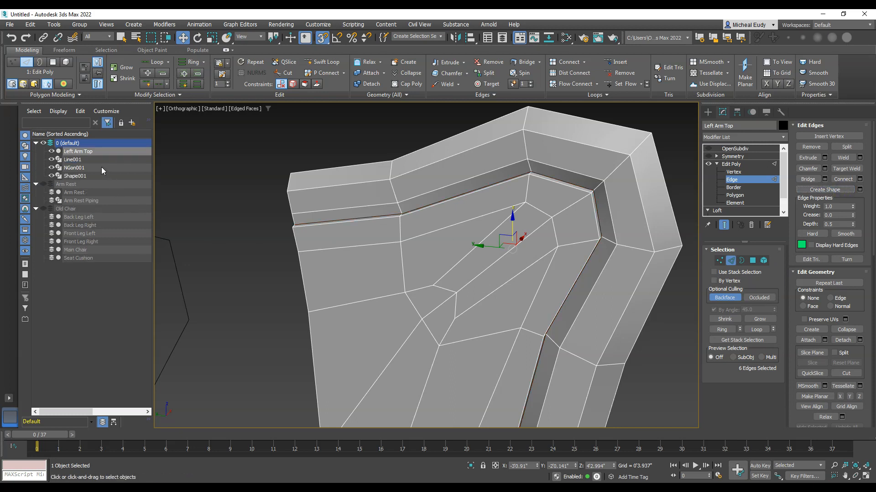
# Hide Line001 and NGon001, leaving Left Arm Top and Shape001 displayed.
pyautogui.click(52, 160)
pyautogui.click(50, 159)
pyautogui.click(52, 175)
pyautogui.click(51, 159)
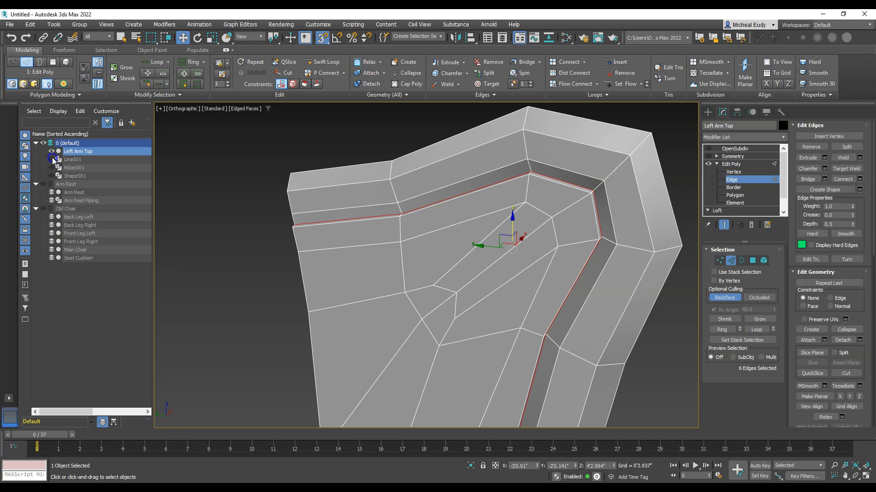
pyautogui.click(52, 176)
# Enable Shape001 in the viewport as a radial spline and increase its thickness to 0'0.748".
pyautogui.click(75, 176)
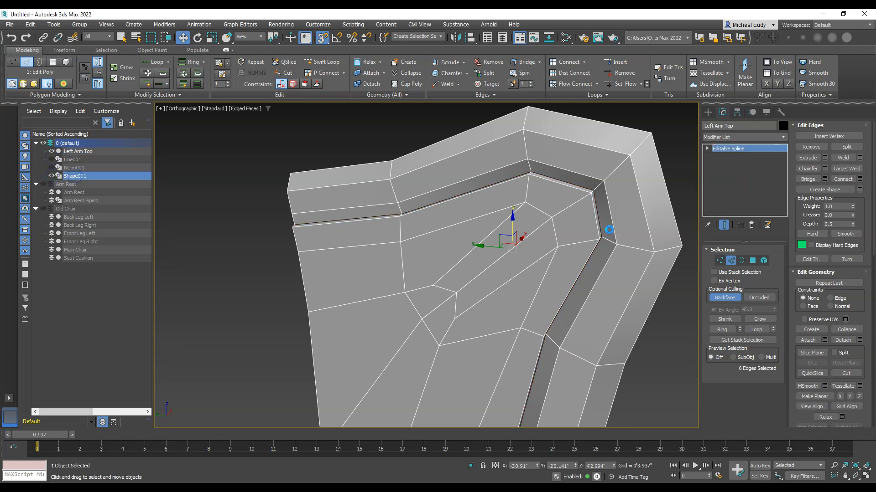
pyautogui.click(713, 267)
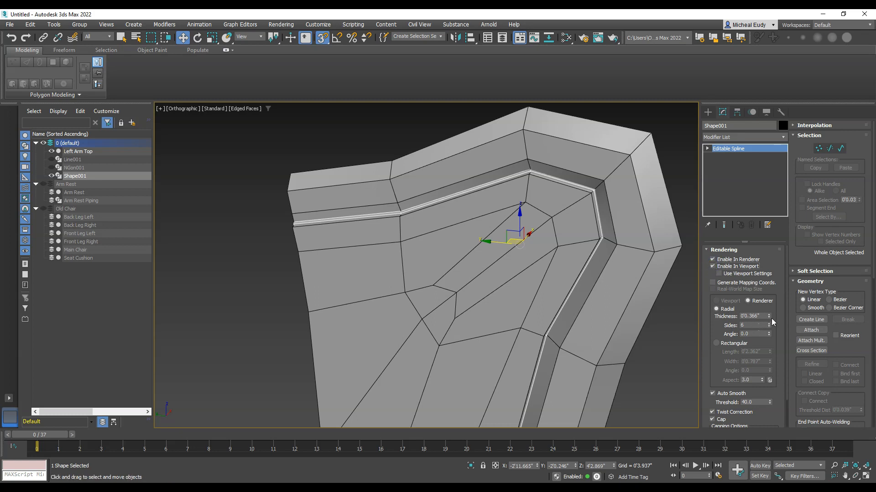
pyautogui.moveTo(769, 317); pyautogui.dragTo(777, 273)
pyautogui.moveTo(492, 266)
pyautogui.keyDown('alt'); pyautogui.mouseDown(button='middle')
pyautogui.moveTo(573, 255)
pyautogui.moveTo(553, 246)
pyautogui.moveTo(574, 240)
pyautogui.moveTo(497, 259)
pyautogui.mouseUp(button='middle'); pyautogui.keyUp('alt')
# Delete Shape001 and add a Swift Loop to Left Arm Top on the groove's side wall, just above the inner edge loop.
pyautogui.press('Delete')
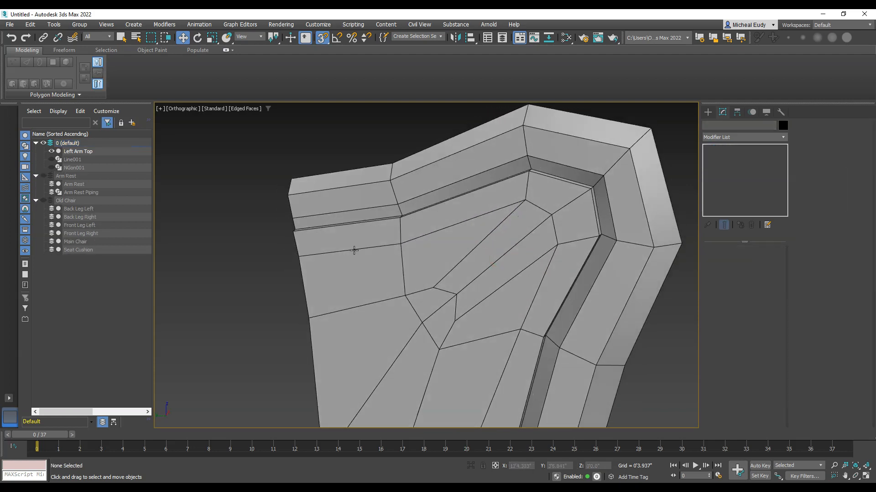
pyautogui.keyDown('alt'); pyautogui.moveTo(350, 248); pyautogui.dragTo(420, 231, button='middle'); pyautogui.keyUp('alt')
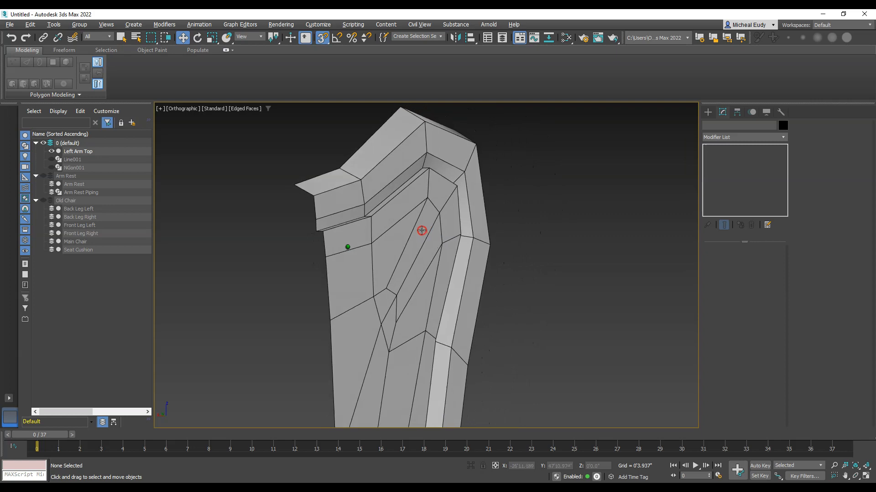
pyautogui.click(450, 161)
pyautogui.click(738, 166)
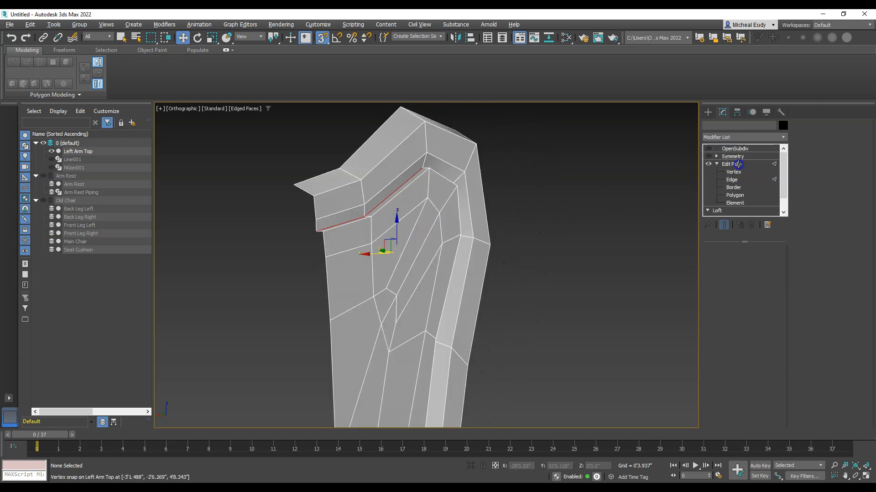
pyautogui.press('2')
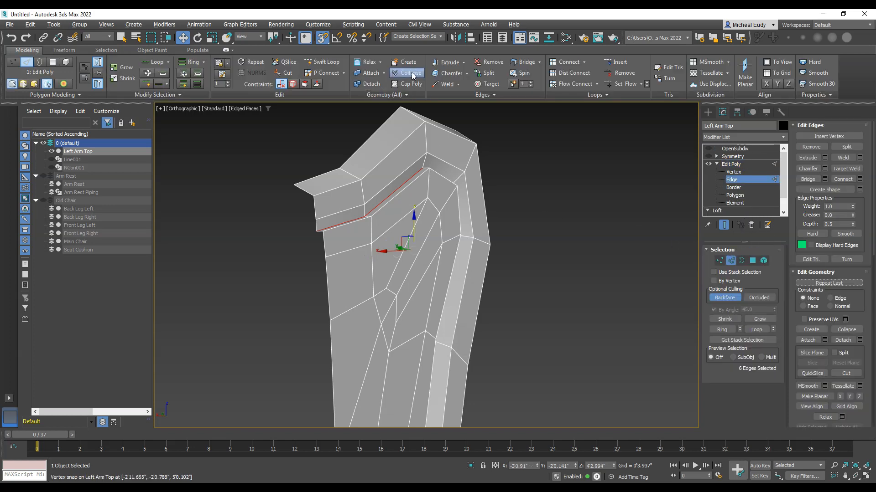
pyautogui.click(326, 62)
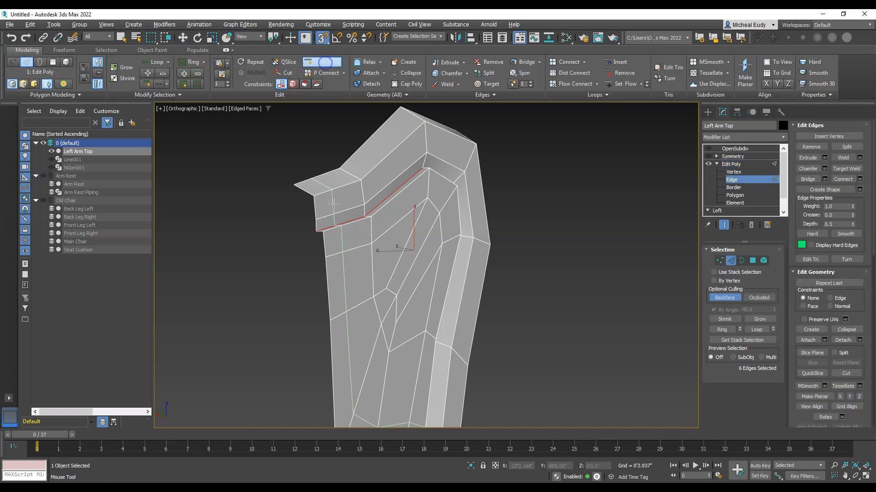
pyautogui.scroll(5, 313, 233)
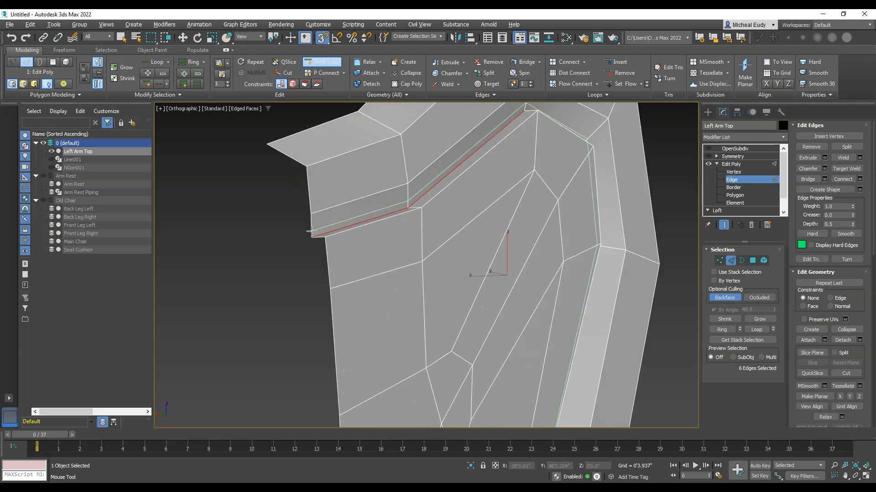
pyautogui.click(311, 231)
pyautogui.rightClick(274, 245)
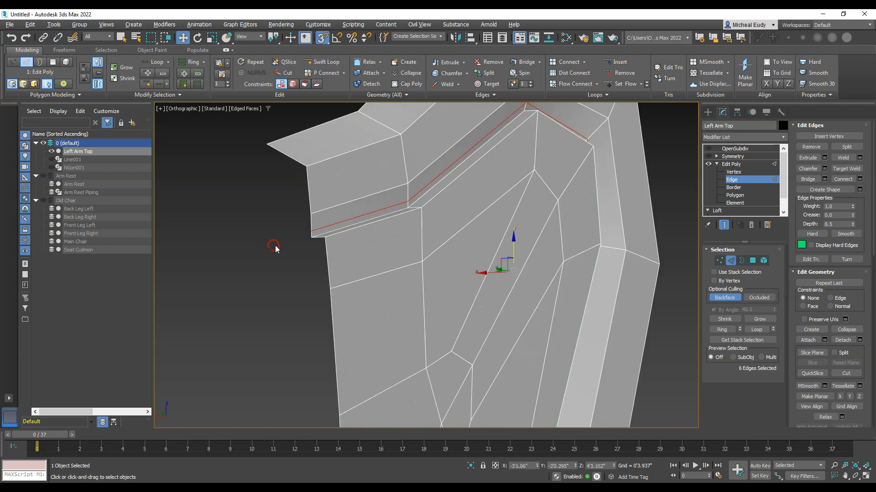
# Create a shape from the new edge loop and rename it Left Arm Top Piping.
pyautogui.click(837, 190)
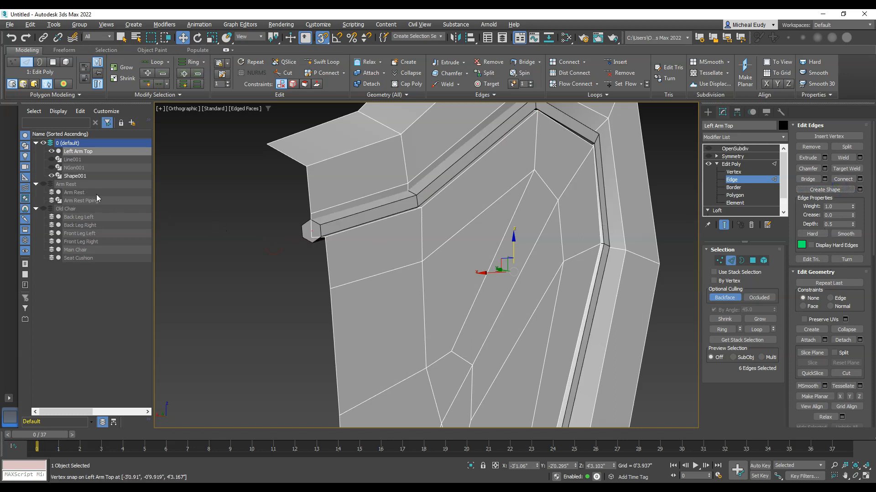
pyautogui.doubleClick(722, 126)
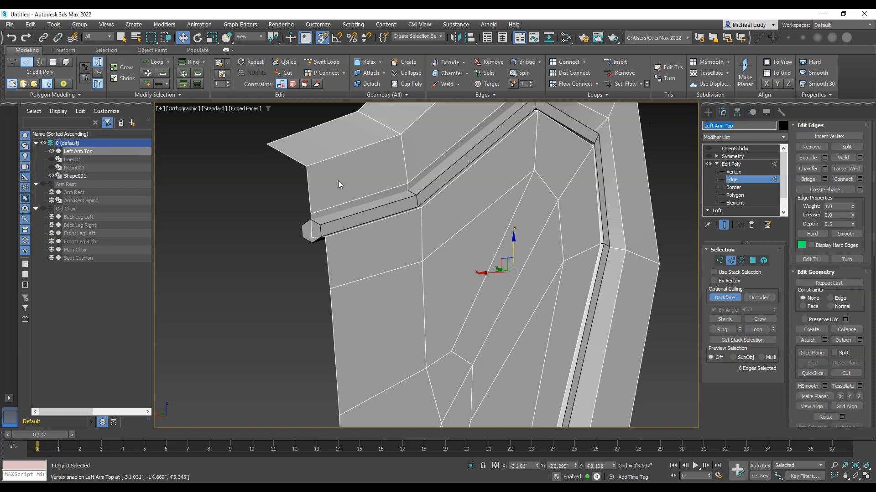
pyautogui.click(76, 176)
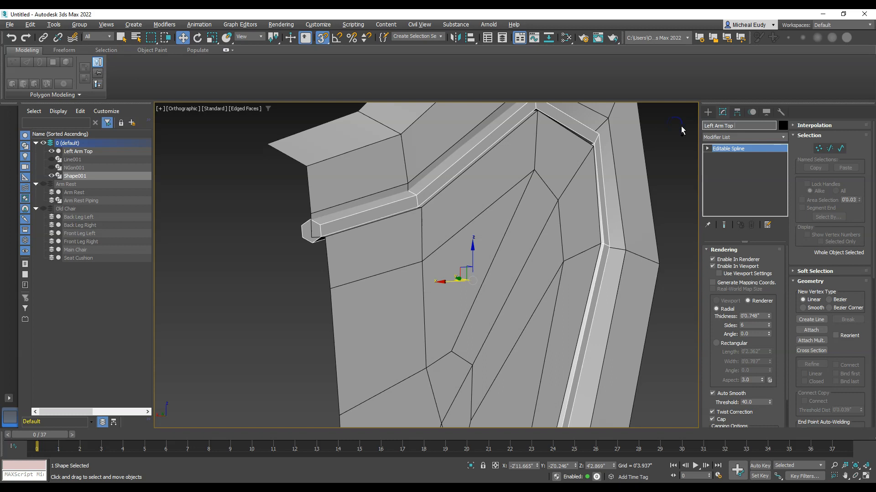
pyautogui.write('ping')
pyautogui.press('Return')
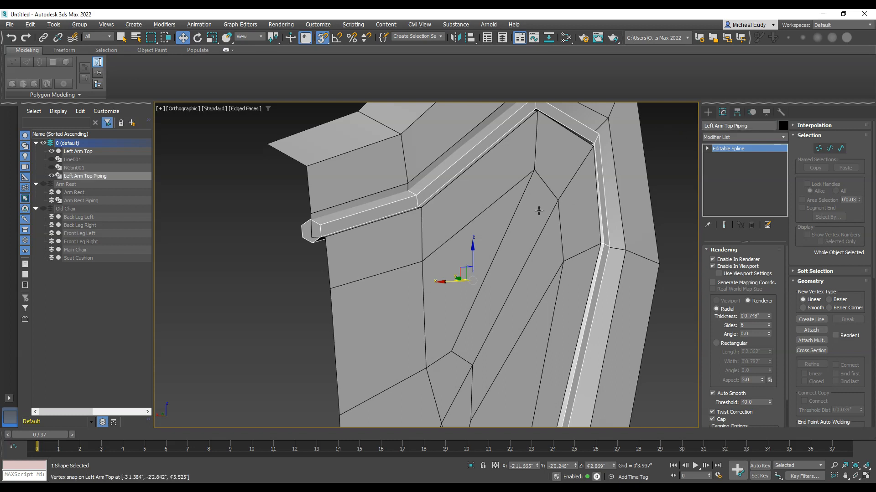
# Cut the OpenSubdiv modifier from Left Arm Top's modifier stack.
pyautogui.scroll(4, 538, 209)
pyautogui.scroll(-3, 485, 223)
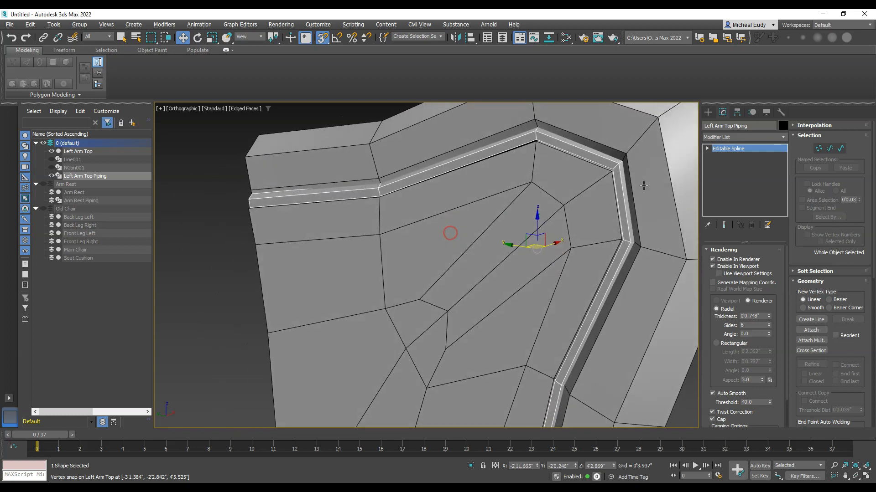
pyautogui.moveTo(450, 232); pyautogui.dragTo(543, 192, button='middle')
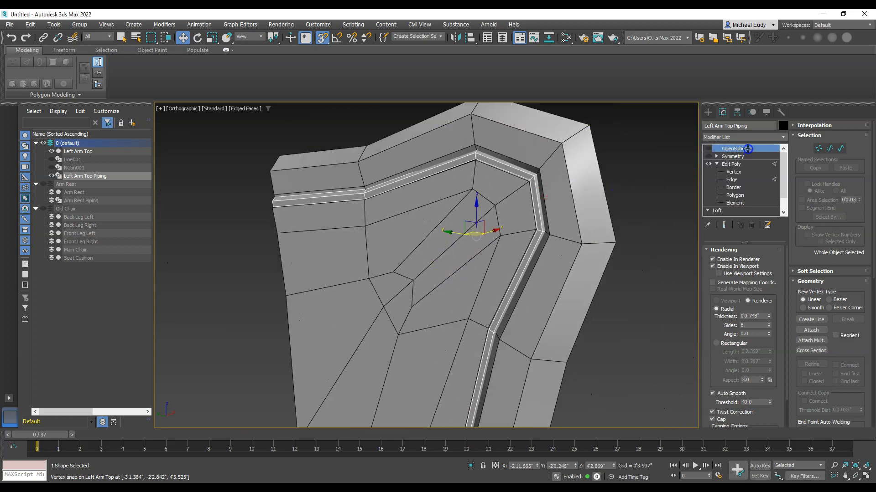
pyautogui.rightClick(748, 148)
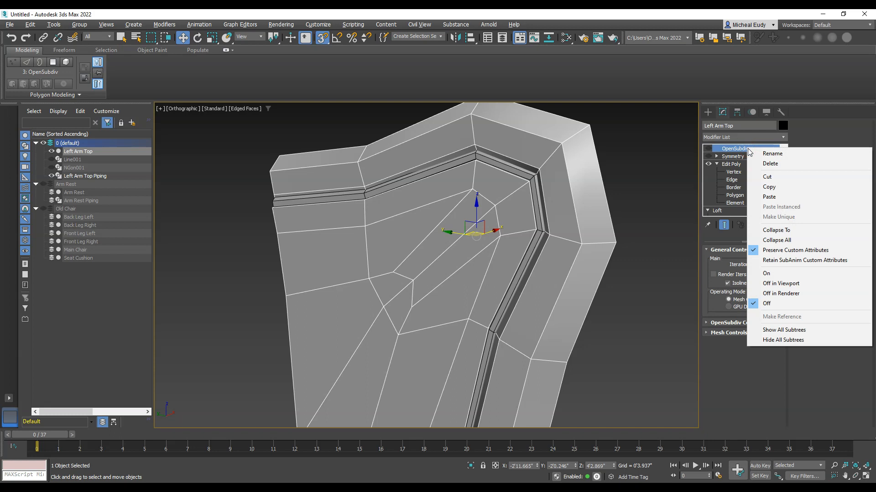
pyautogui.click(769, 178)
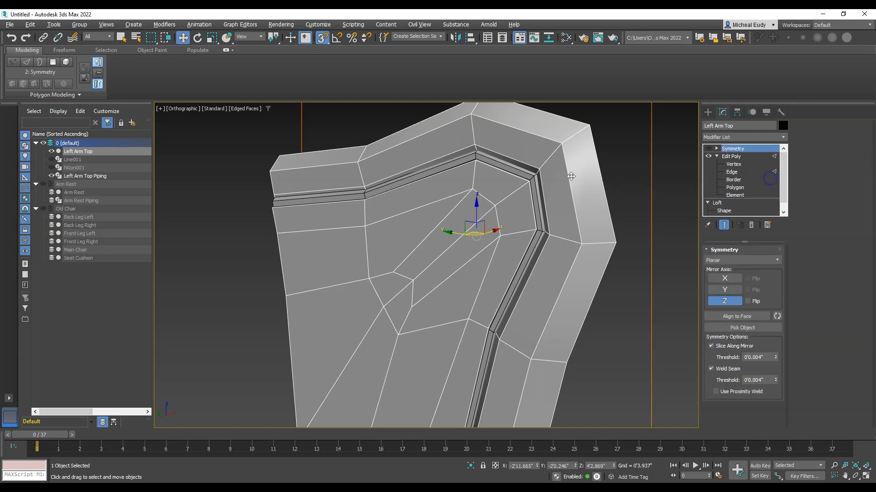
# Paste the OpenSubdiv modifier as an instance onto both Left Arm Top and Left Arm Top Piping and turn it on.
pyautogui.keyDown('ctrl'); pyautogui.click(531, 175); pyautogui.keyUp('ctrl')
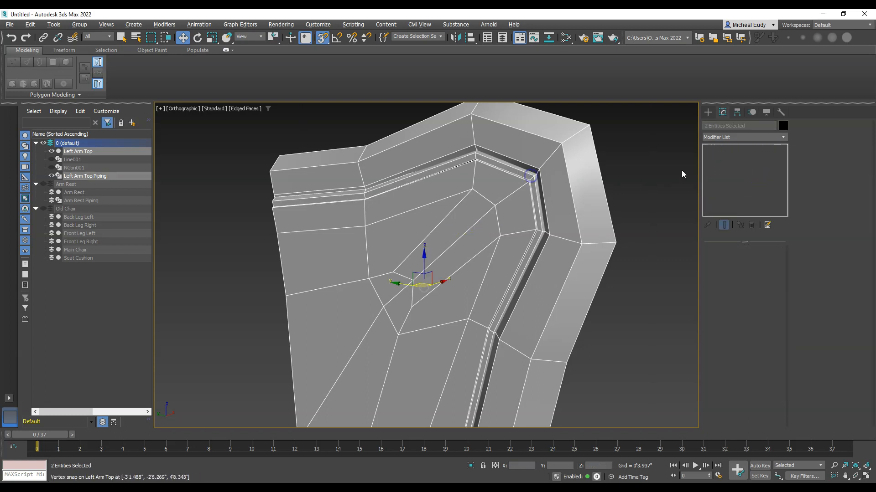
pyautogui.rightClick(714, 155)
pyautogui.click(753, 206)
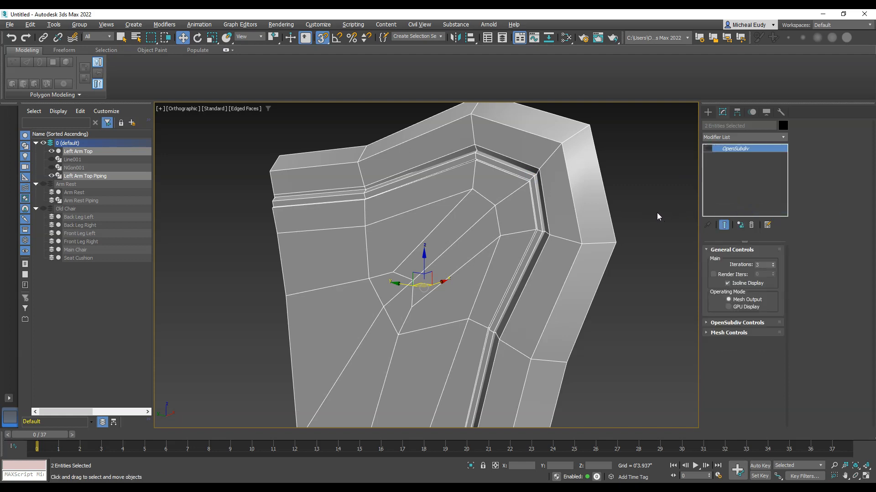
pyautogui.click(708, 149)
pyautogui.keyDown('alt'); pyautogui.moveTo(493, 212); pyautogui.dragTo(514, 221, button='middle'); pyautogui.keyUp('alt')
pyautogui.click(624, 225)
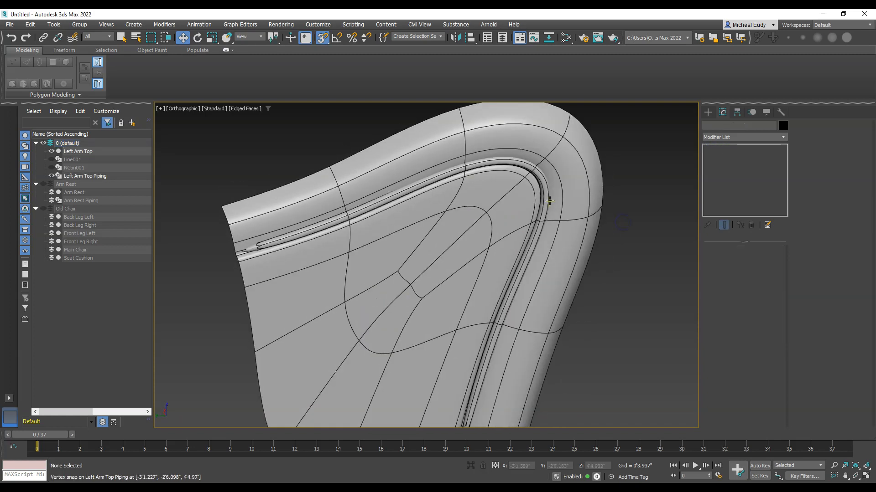
# Turn off Cap in Left Arm Top Piping's Editable Spline rendering settings and switch its OpenSubdiv back on.
pyautogui.click(544, 197)
pyautogui.click(707, 148)
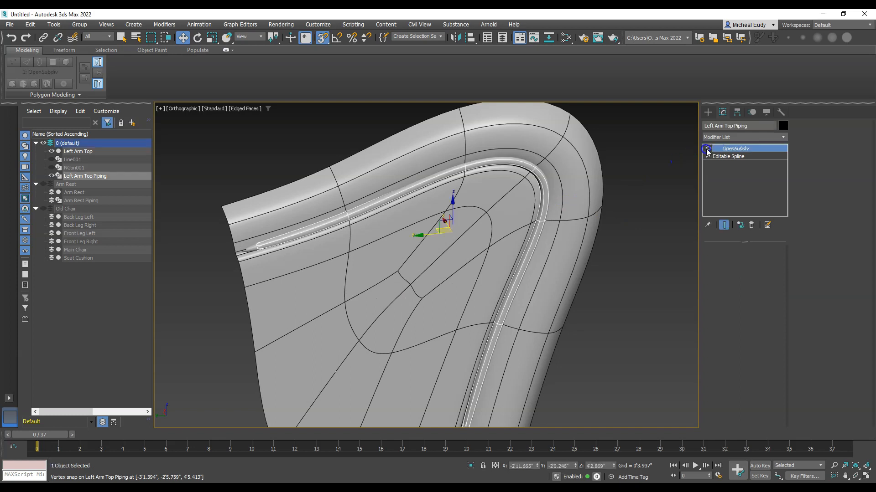
pyautogui.click(729, 156)
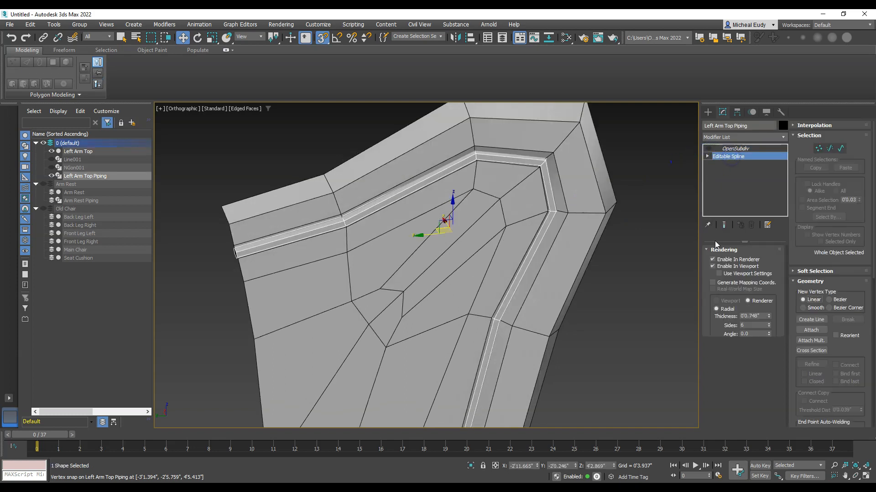
pyautogui.moveTo(704, 314); pyautogui.dragTo(705, 280)
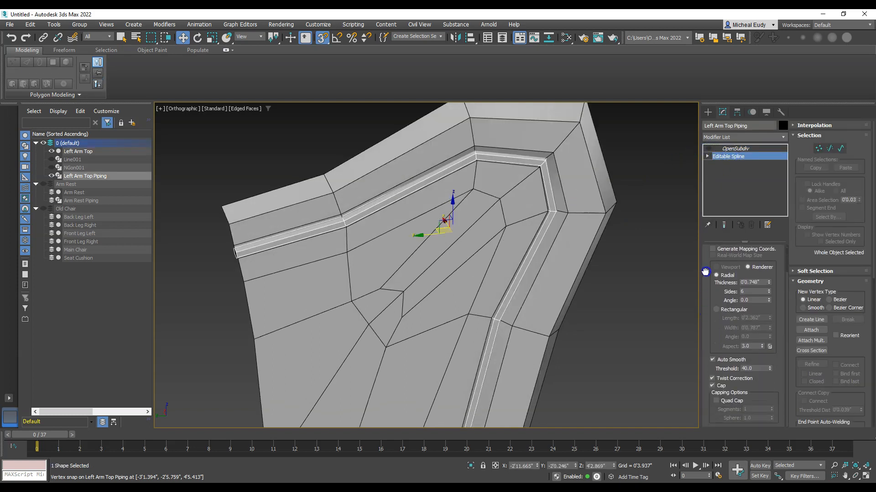
pyautogui.click(711, 385)
pyautogui.keyDown('alt'); pyautogui.moveTo(410, 219); pyautogui.dragTo(338, 238, button='middle'); pyautogui.keyUp('alt')
pyautogui.click(706, 149)
pyautogui.click(739, 150)
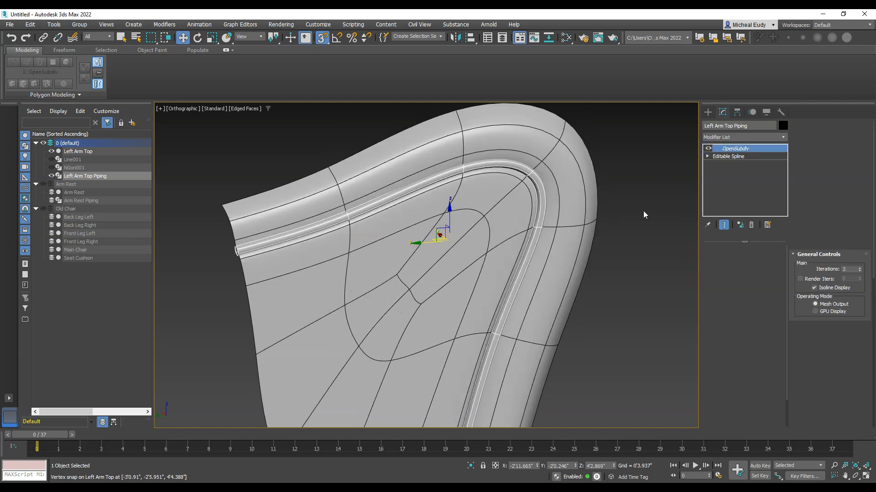
# Hide Left Arm Top Piping and turn off OpenSubdiv on Left Arm Top.
pyautogui.keyDown('alt'); pyautogui.moveTo(428, 228); pyautogui.dragTo(398, 267, button='middle'); pyautogui.keyUp('alt')
pyautogui.scroll(-3, 417, 261)
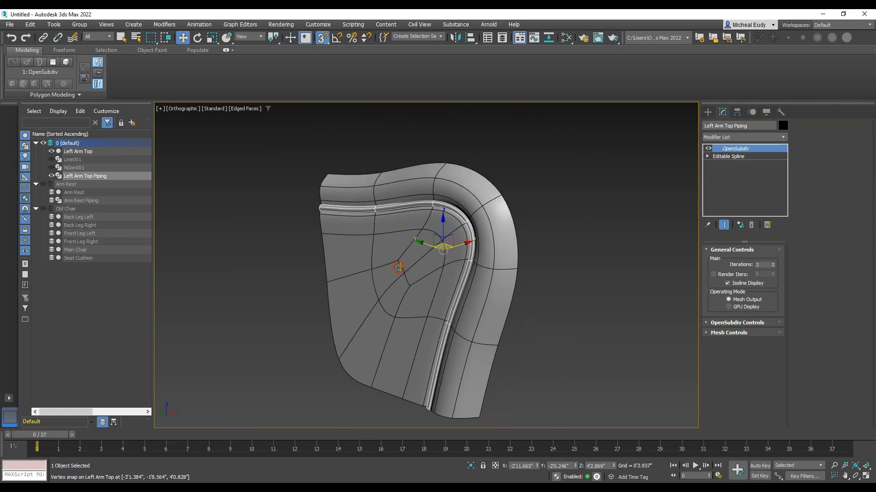
pyautogui.moveTo(413, 264); pyautogui.dragTo(516, 255, button='middle')
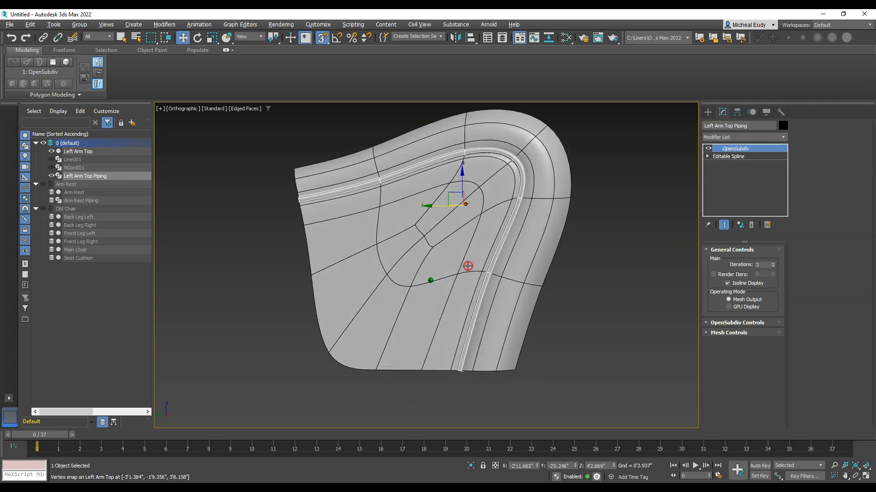
pyautogui.click(51, 175)
pyautogui.moveTo(492, 323); pyautogui.dragTo(442, 320, button='middle')
pyautogui.click(707, 112)
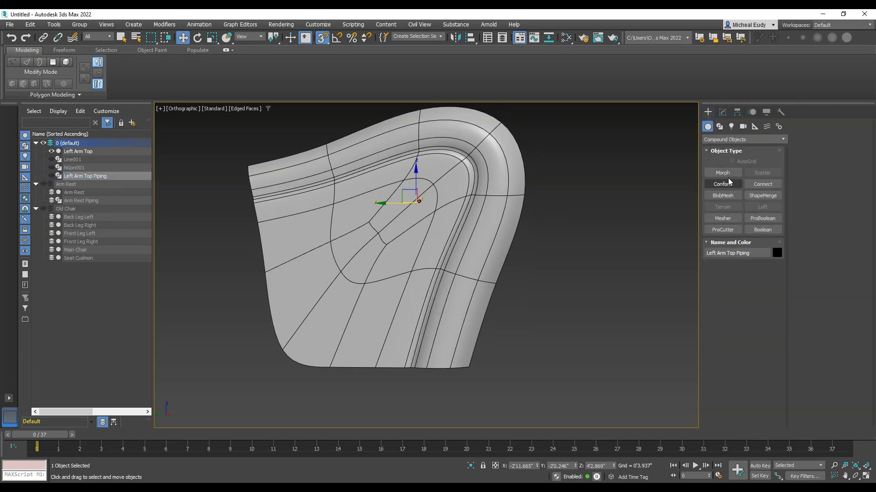
pyautogui.click(505, 231)
pyautogui.click(716, 126)
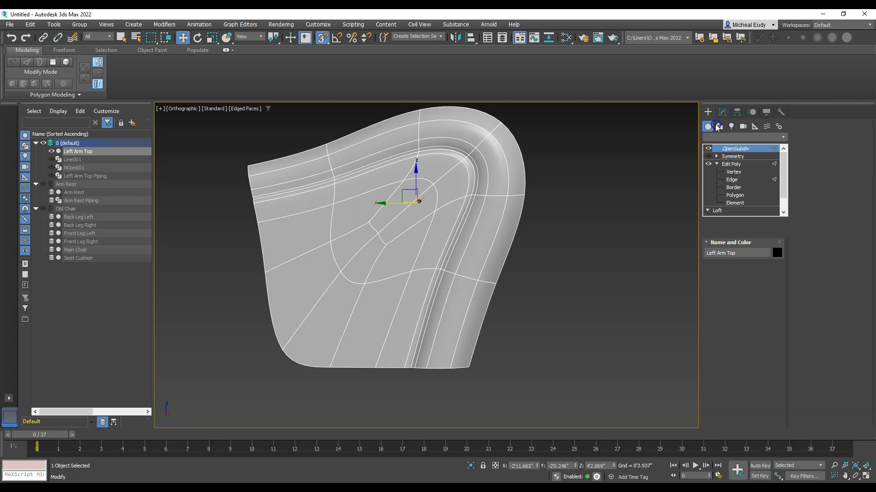
pyautogui.click(709, 149)
# Start editing Left Arm Top's Edit Poly vertices with the Edge constraint and snapping turned off.
pyautogui.moveTo(434, 291); pyautogui.dragTo(389, 254, button='middle')
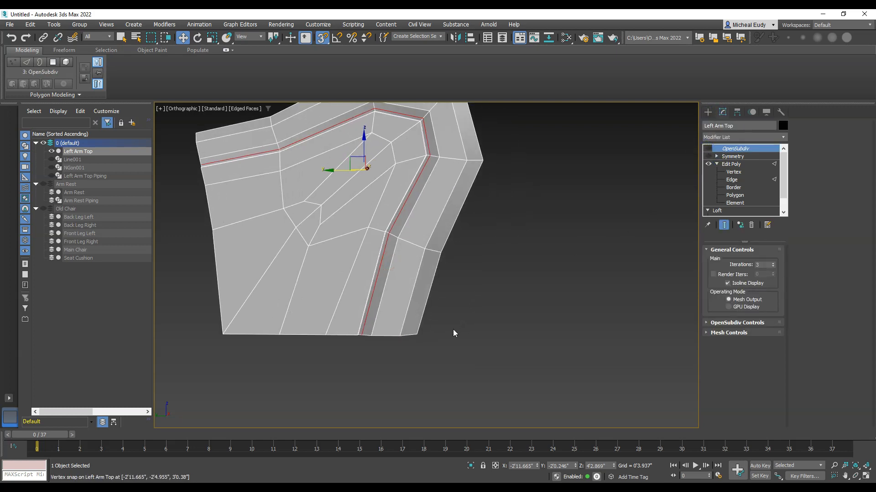
pyautogui.click(735, 172)
pyautogui.press('1')
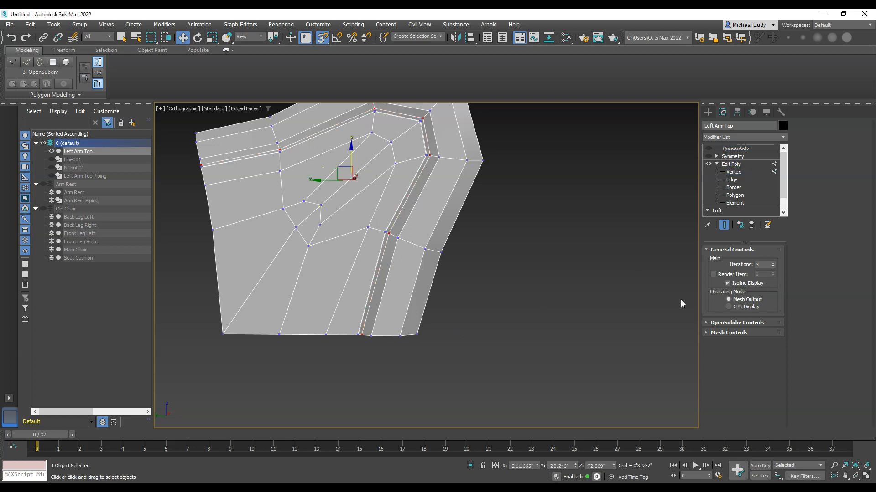
pyautogui.click(561, 286)
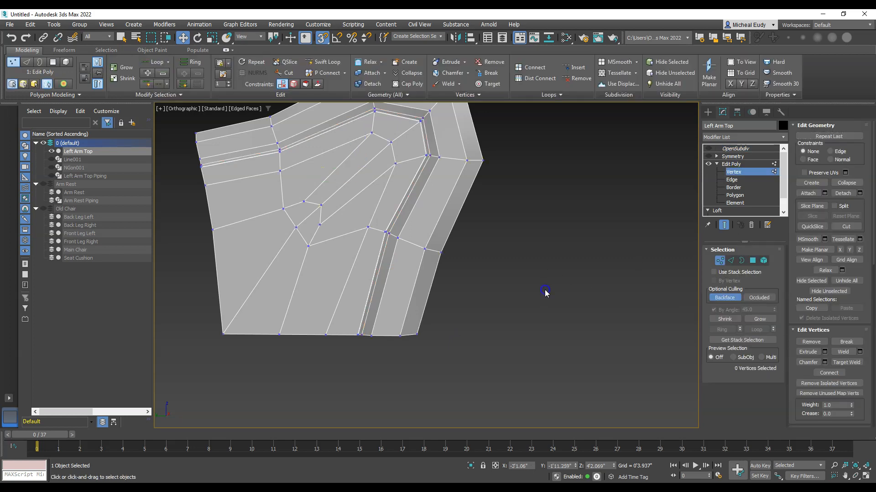
pyautogui.click(829, 151)
pyautogui.click(416, 334)
pyautogui.press('s')
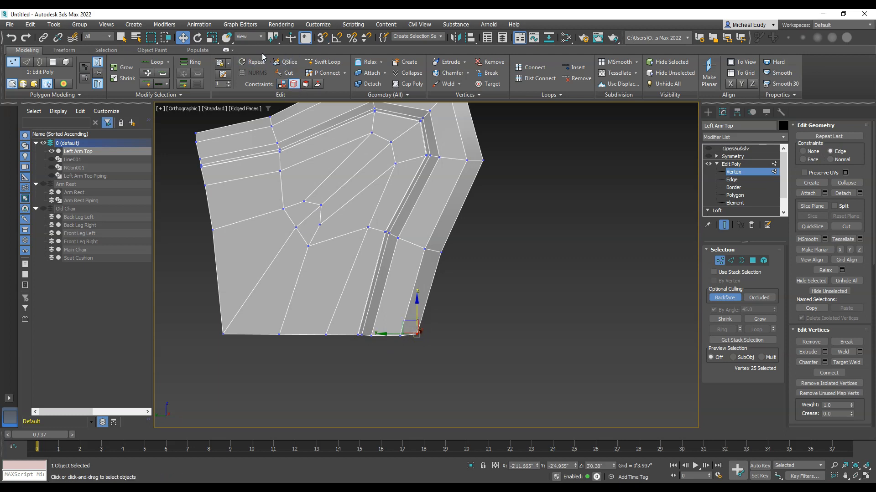
# In the Left view, slide the two outermost bottom vertices of Left Arm Top's outer band up along their edges.
pyautogui.rightClick(470, 285)
pyautogui.click(467, 285)
pyautogui.click(465, 299)
pyautogui.rightClick(460, 298)
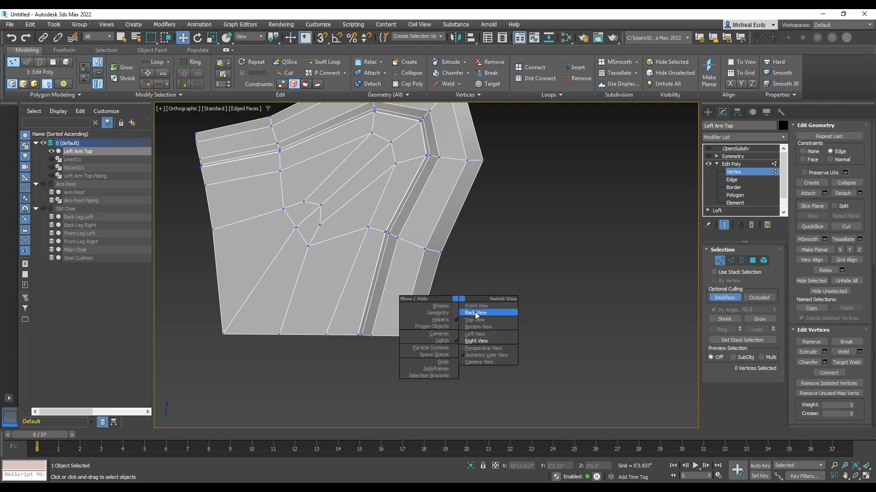
pyautogui.click(476, 336)
pyautogui.press('z')
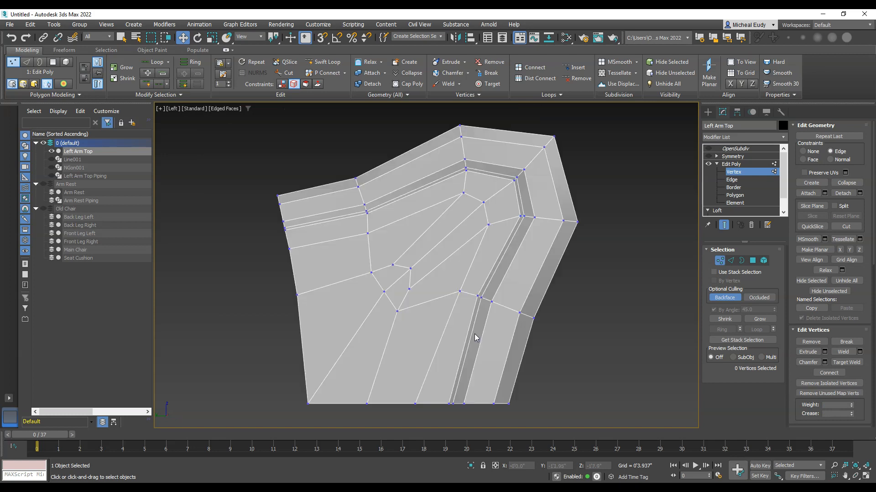
pyautogui.scroll(4, 434, 315)
pyautogui.click(477, 393)
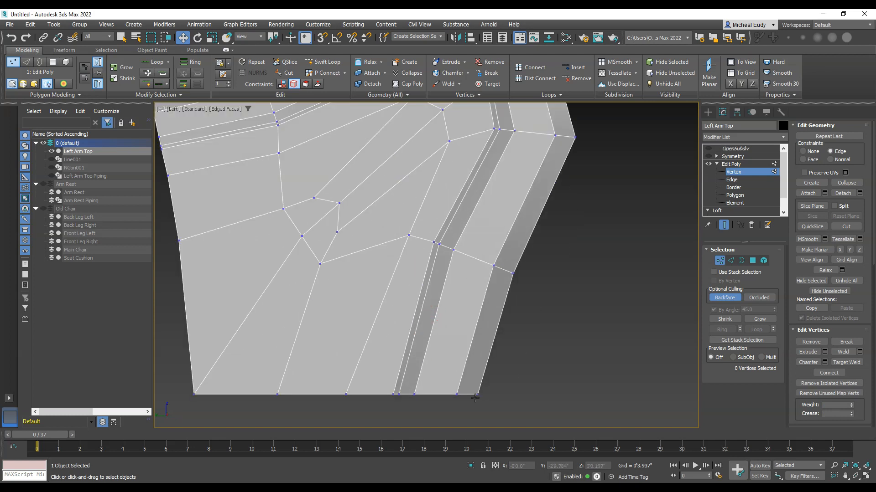
pyautogui.moveTo(484, 387); pyautogui.dragTo(519, 326)
pyautogui.moveTo(457, 394); pyautogui.dragTo(478, 340)
pyautogui.click(497, 325)
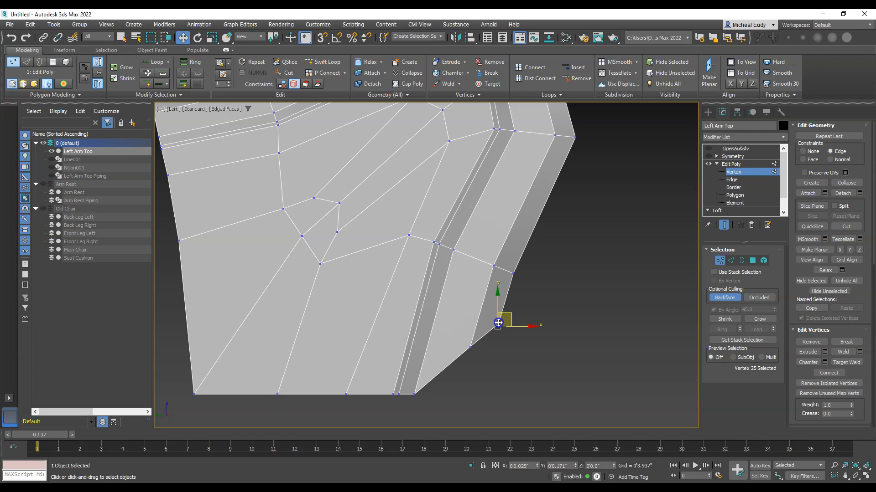
pyautogui.click(478, 360)
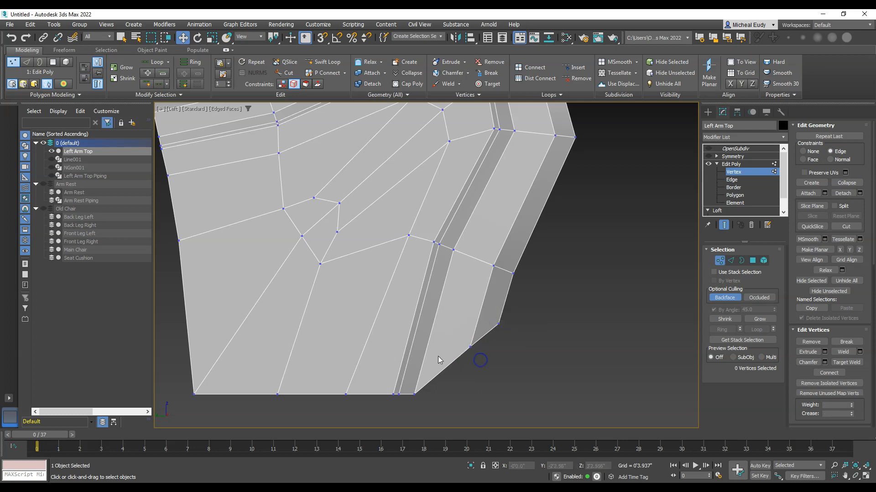
# Frame the panel's bottom corner in the Left view and set the viewport background to Solid Color.
pyautogui.scroll(-2, 454, 303)
pyautogui.moveTo(454, 303)
pyautogui.keyDown('alt'); pyautogui.mouseDown(button='middle')
pyautogui.moveTo(398, 319)
pyautogui.moveTo(465, 304)
pyautogui.moveTo(488, 269)
pyautogui.moveTo(469, 274)
pyautogui.moveTo(413, 323)
pyautogui.moveTo(432, 300)
pyautogui.moveTo(413, 325)
pyautogui.moveTo(501, 315)
pyautogui.moveTo(471, 323)
pyautogui.mouseUp(button='middle'); pyautogui.keyUp('alt')
pyautogui.click(475, 308)
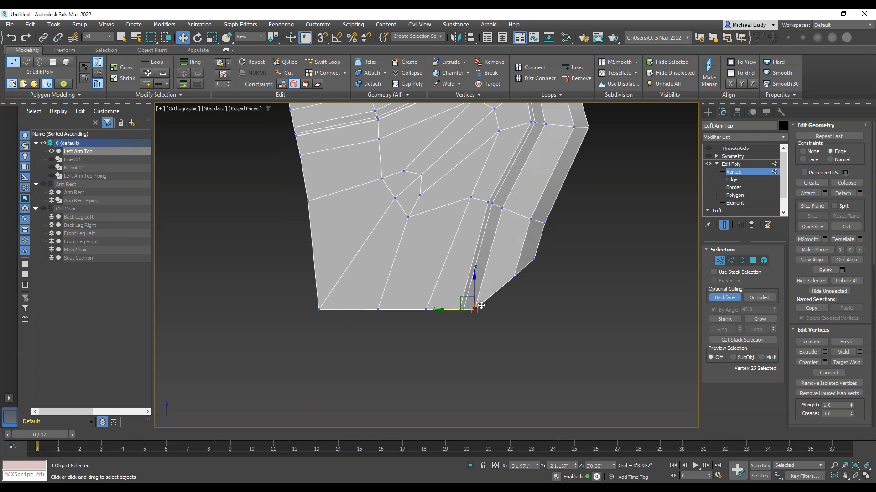
pyautogui.rightClick(475, 302)
pyautogui.press('l')
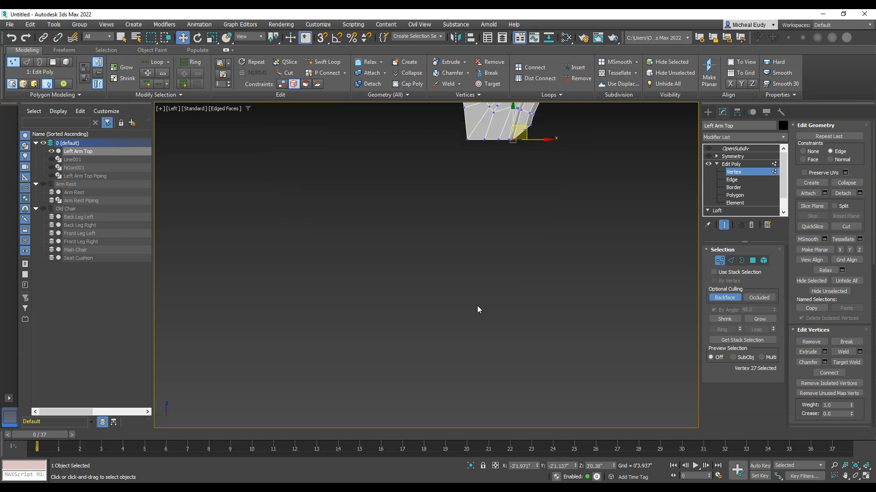
pyautogui.press('z')
pyautogui.scroll(5, 442, 288)
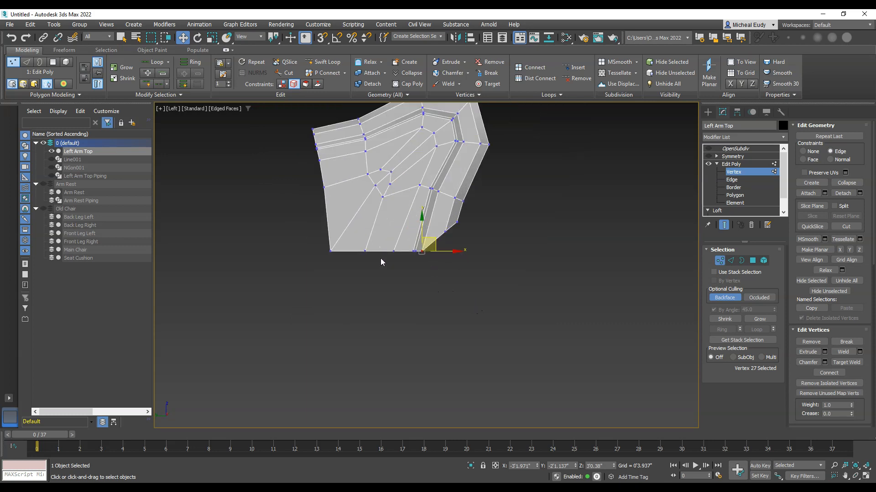
pyautogui.moveTo(444, 258); pyautogui.dragTo(386, 358, button='middle')
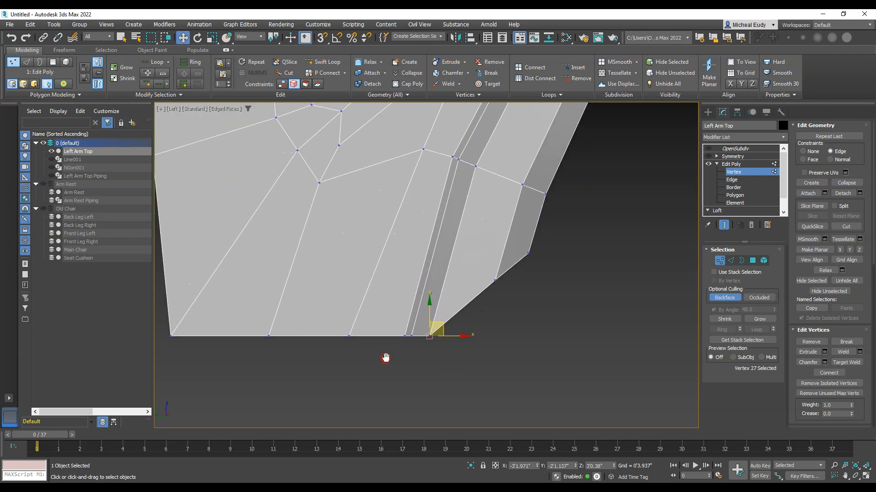
pyautogui.click(222, 108)
pyautogui.moveTo(242, 239)
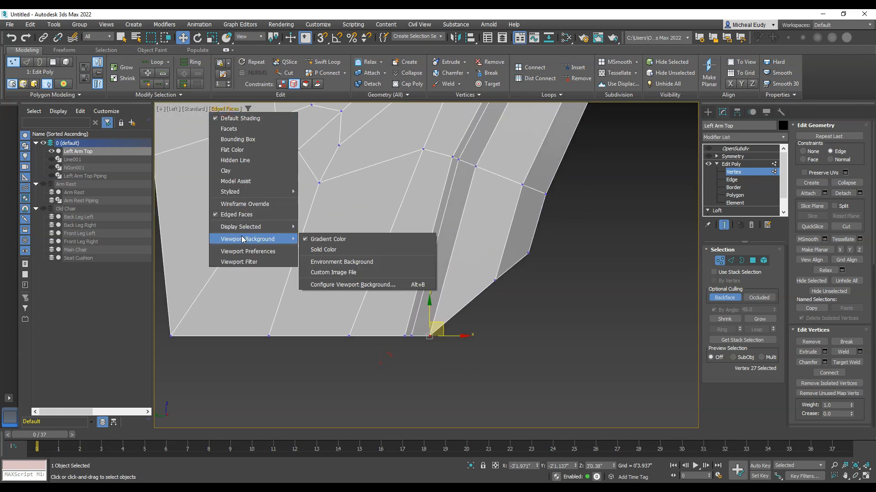
pyautogui.click(320, 250)
# Slide the groove's outer bottom vertex up its edge and adjust the two outer vertices to form an even diagonal.
pyautogui.moveTo(444, 325); pyautogui.dragTo(453, 306)
pyautogui.moveTo(493, 281); pyautogui.dragTo(532, 249)
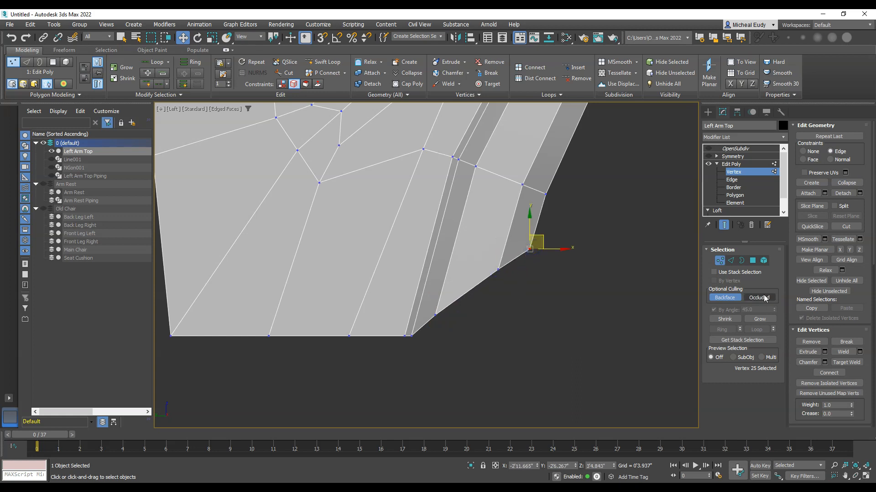
# With the constraint set to None, extend the three diagonal bottom-corner edges horizontally outward as new polygons and make the end edges planar.
pyautogui.click(731, 260)
pyautogui.doubleClick(508, 261)
pyautogui.scroll(-4, 395, 360)
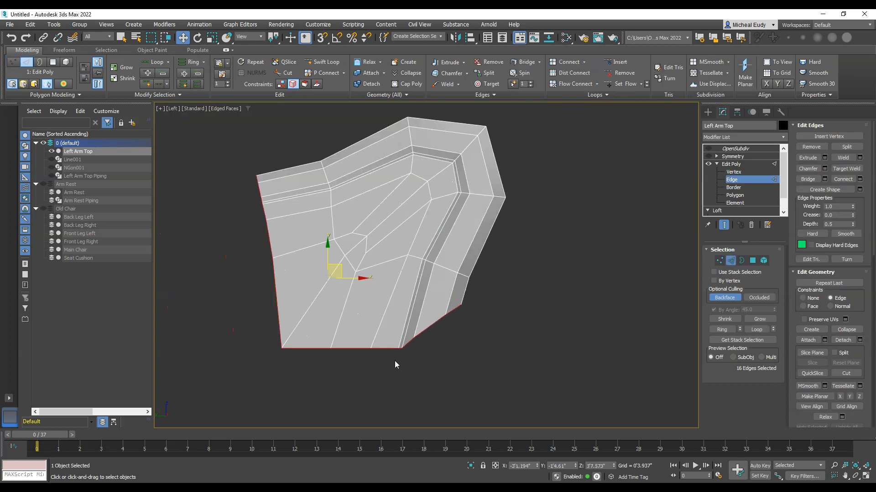
pyautogui.keyDown('alt'); pyautogui.moveTo(303, 327); pyautogui.dragTo(403, 404); pyautogui.keyUp('alt')
pyautogui.scroll(4, 416, 346)
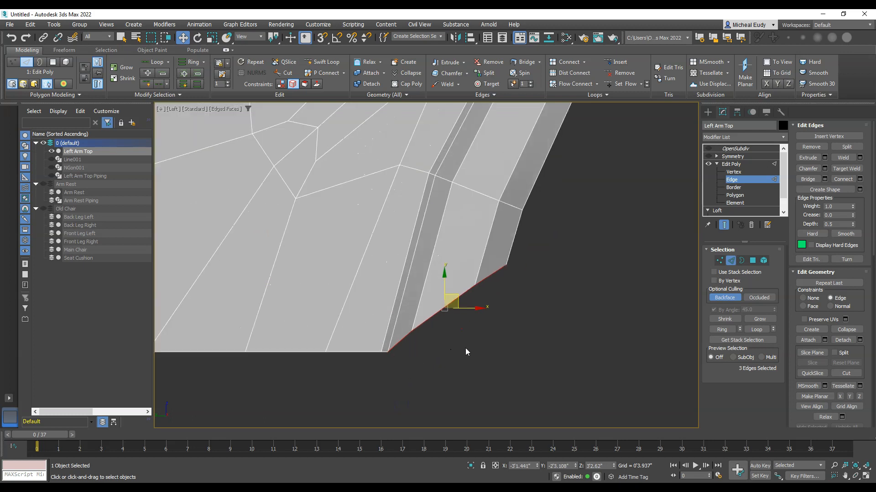
pyautogui.scroll(-2, 467, 346)
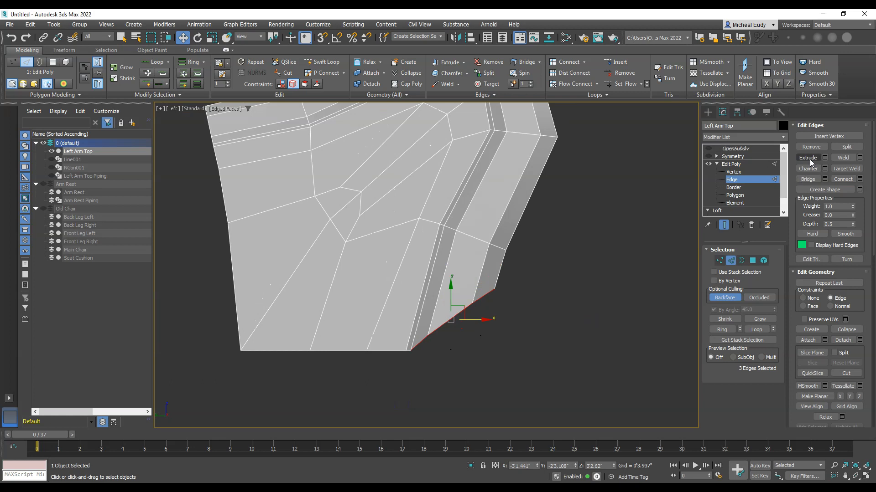
pyautogui.click(803, 297)
pyautogui.keyDown('shift'); pyautogui.moveTo(475, 321); pyautogui.dragTo(618, 320); pyautogui.keyUp('shift')
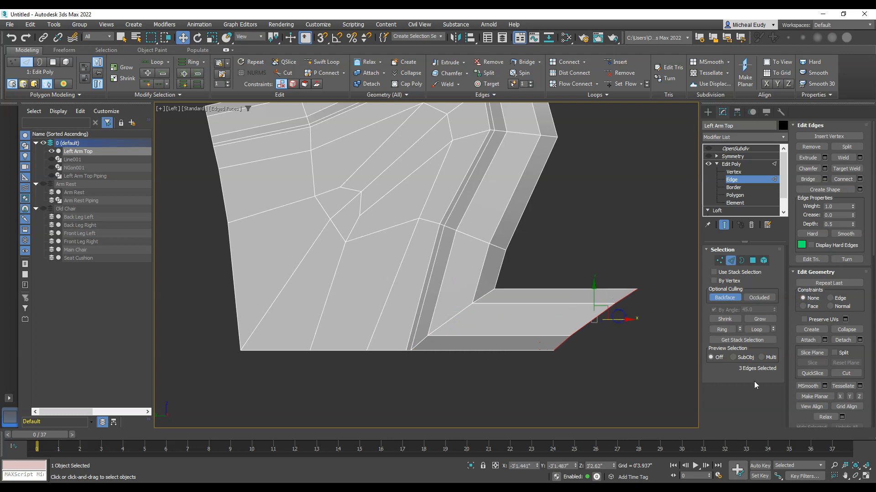
pyautogui.click(840, 396)
# Turn off backface culling for selection and turn on OpenSubdiv to check the smoothed corner extension.
pyautogui.keyDown('alt'); pyautogui.moveTo(584, 310); pyautogui.dragTo(511, 343, button='middle'); pyautogui.keyUp('alt')
pyautogui.moveTo(611, 322); pyautogui.dragTo(518, 323, button='middle')
pyautogui.click(724, 298)
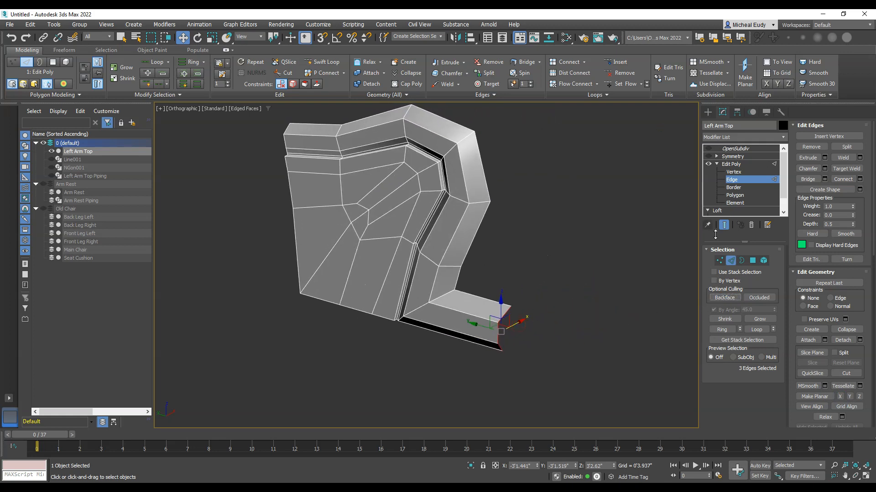
pyautogui.click(708, 149)
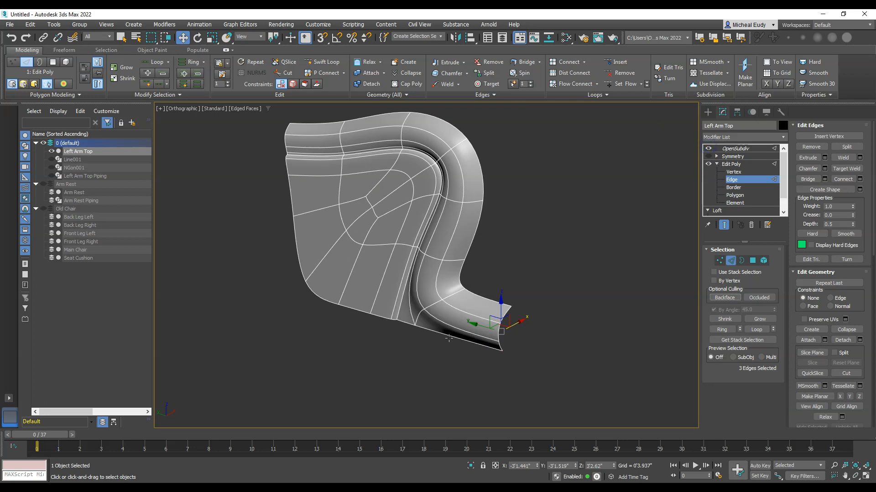
pyautogui.click(708, 157)
pyautogui.keyDown('alt'); pyautogui.moveTo(501, 311); pyautogui.dragTo(448, 332, button='middle'); pyautogui.keyUp('alt')
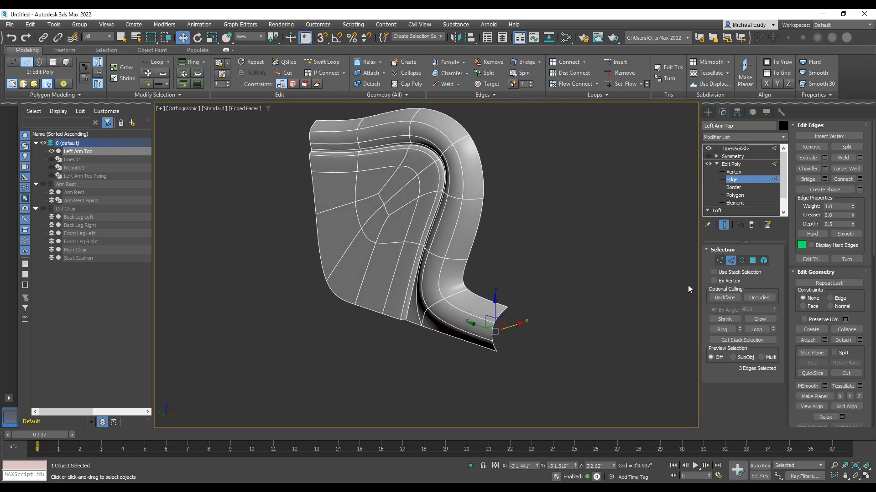
# Insert an edge loop across the lower extension just outside its inner corner and check the smoothed corner.
pyautogui.click(727, 225)
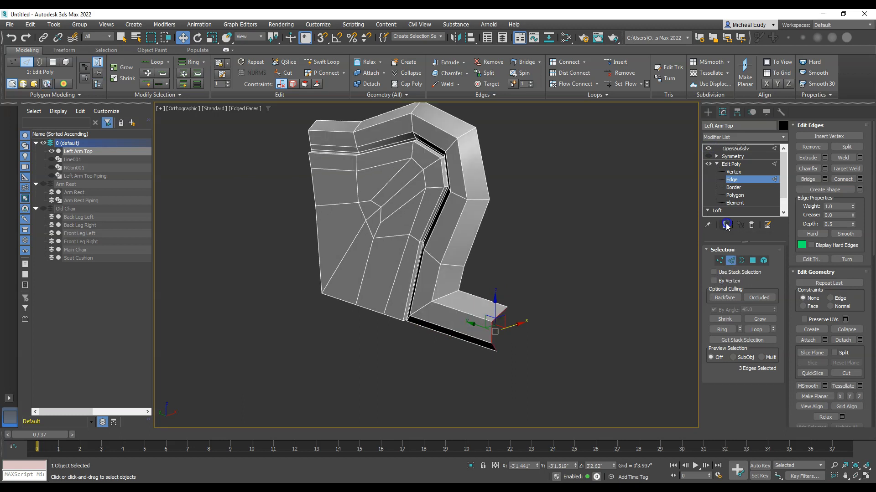
pyautogui.click(322, 62)
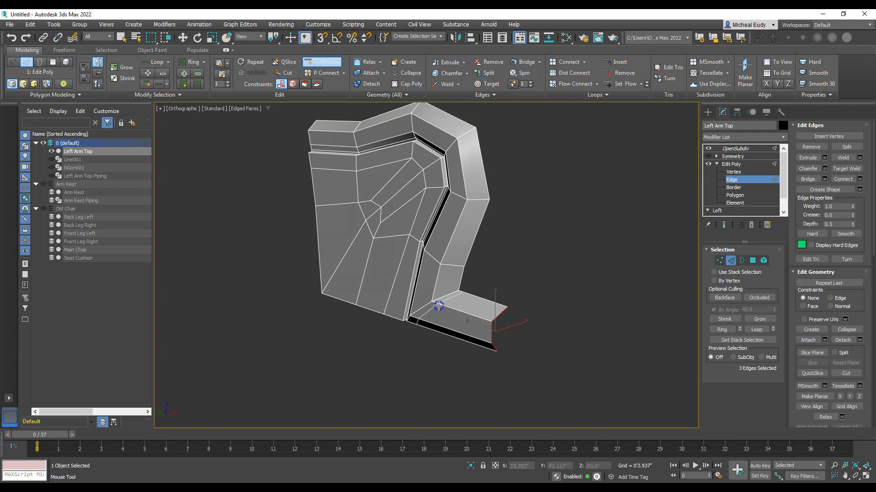
pyautogui.press('w')
pyautogui.click(525, 278)
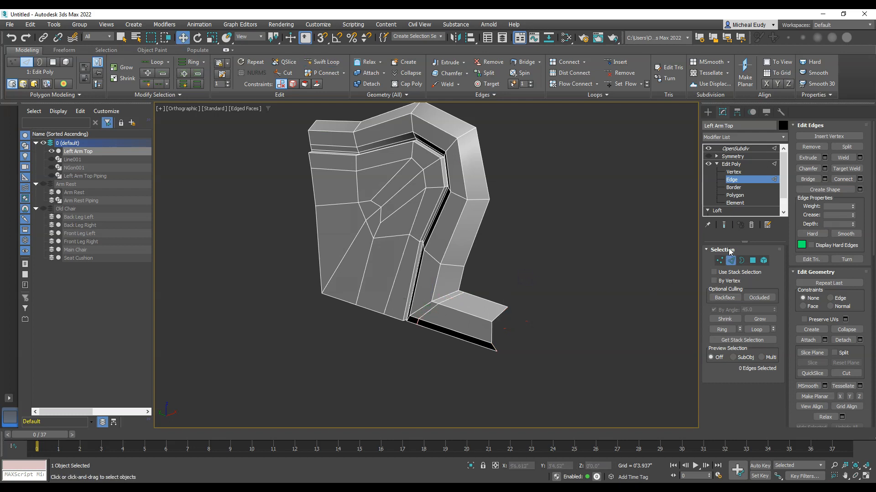
pyautogui.click(726, 226)
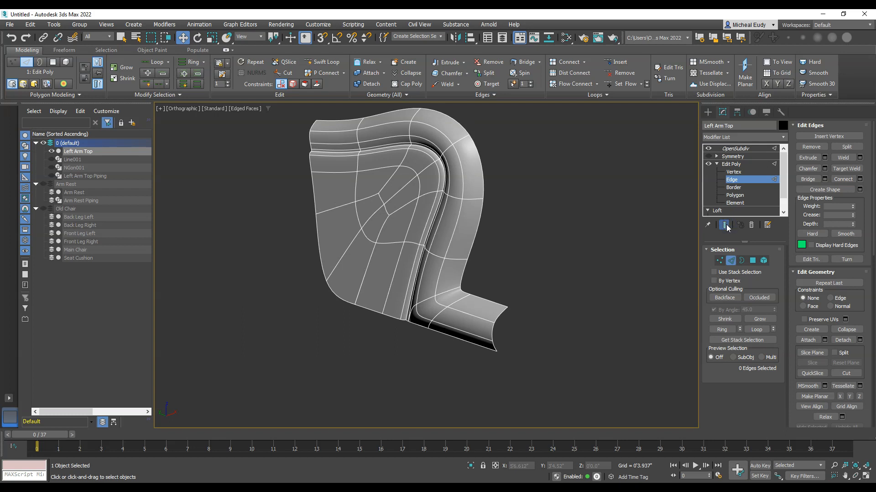
pyautogui.click(725, 226)
# Turn off Weld Seam in the panel's Symmetry modifier so the two mirrored halves stay separate.
pyautogui.scroll(-3, 524, 275)
pyautogui.keyDown('alt'); pyautogui.moveTo(513, 278); pyautogui.dragTo(460, 292, button='middle'); pyautogui.keyUp('alt')
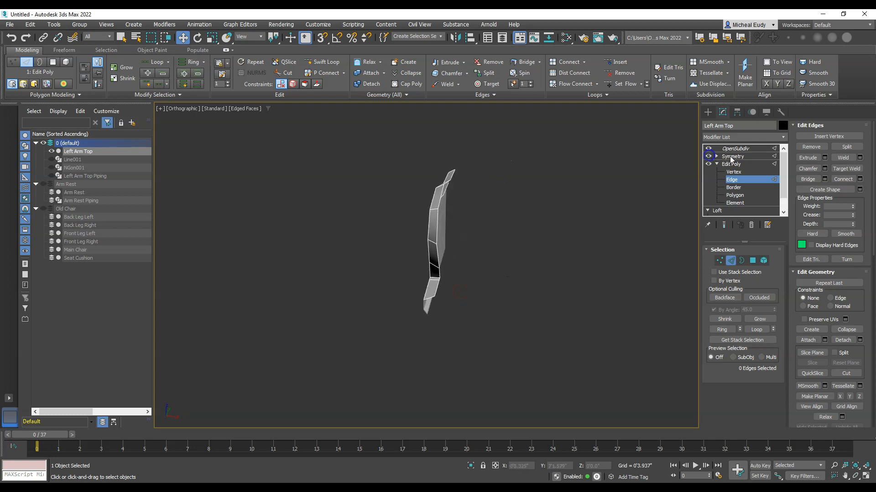
pyautogui.click(731, 157)
pyautogui.moveTo(456, 228)
pyautogui.keyDown('alt'); pyautogui.mouseDown(button='middle')
pyautogui.moveTo(477, 234)
pyautogui.moveTo(462, 231)
pyautogui.moveTo(356, 269)
pyautogui.moveTo(386, 261)
pyautogui.moveTo(463, 276)
pyautogui.moveTo(498, 248)
pyautogui.moveTo(529, 246)
pyautogui.moveTo(402, 273)
pyautogui.moveTo(452, 242)
pyautogui.mouseUp(button='middle'); pyautogui.keyUp('alt')
pyautogui.scroll(2, 458, 242)
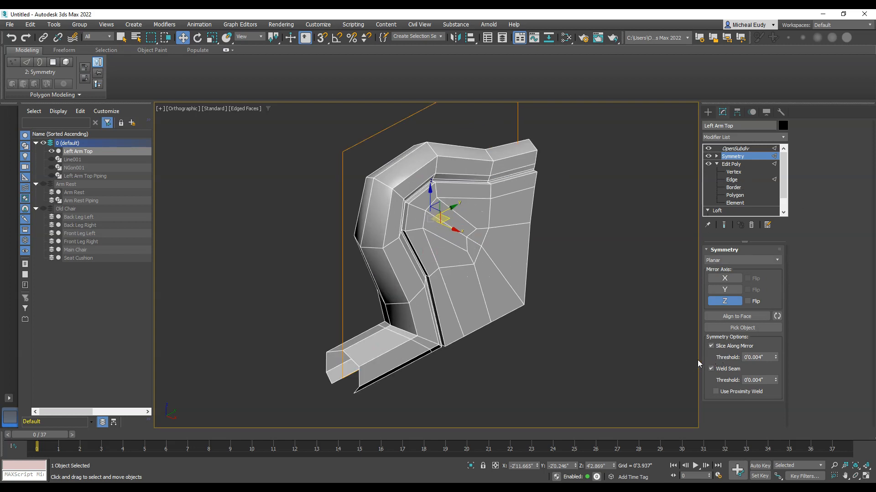
pyautogui.click(712, 368)
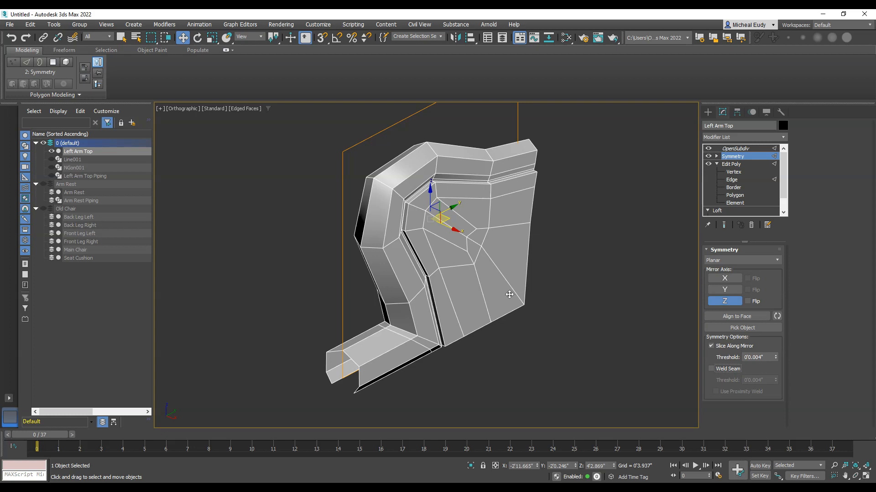
# Clone the panel sideways as a single instance and remove the OpenSubdiv modifier.
pyautogui.moveTo(477, 286)
pyautogui.keyDown('alt'); pyautogui.mouseDown(button='middle')
pyautogui.moveTo(540, 290)
pyautogui.moveTo(483, 293)
pyautogui.moveTo(487, 280)
pyautogui.mouseUp(button='middle'); pyautogui.keyUp('alt')
pyautogui.scroll(-2, 483, 294)
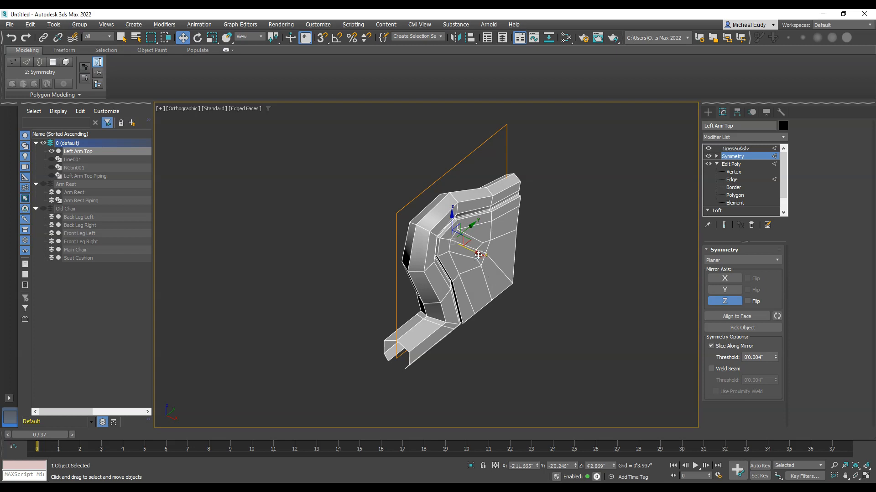
pyautogui.moveTo(478, 254); pyautogui.dragTo(392, 206)
pyautogui.click(444, 290)
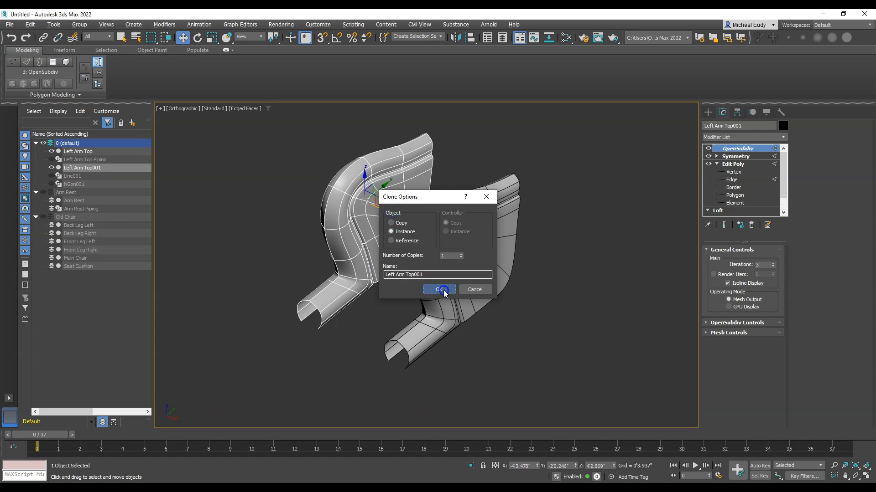
pyautogui.click(752, 225)
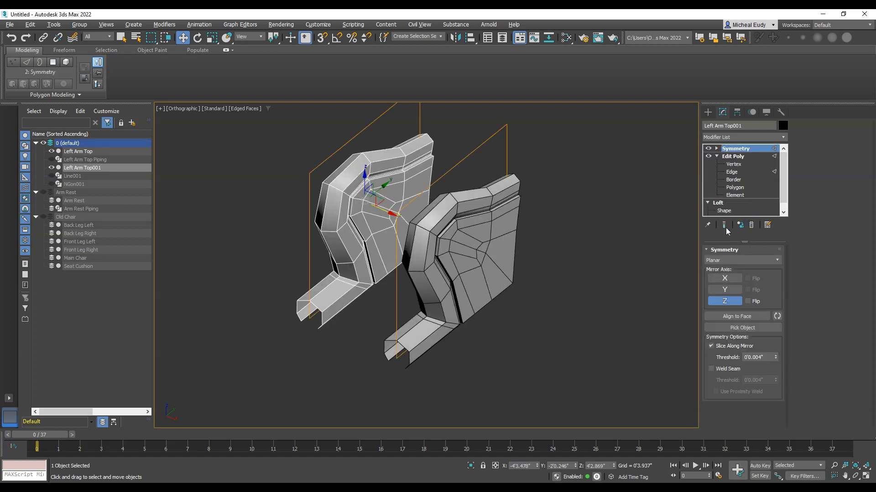
# Convert the cloned panel to Editable Poly and delete its original-side element, keeping the mirrored half.
pyautogui.rightClick(359, 206)
pyautogui.moveTo(368, 303)
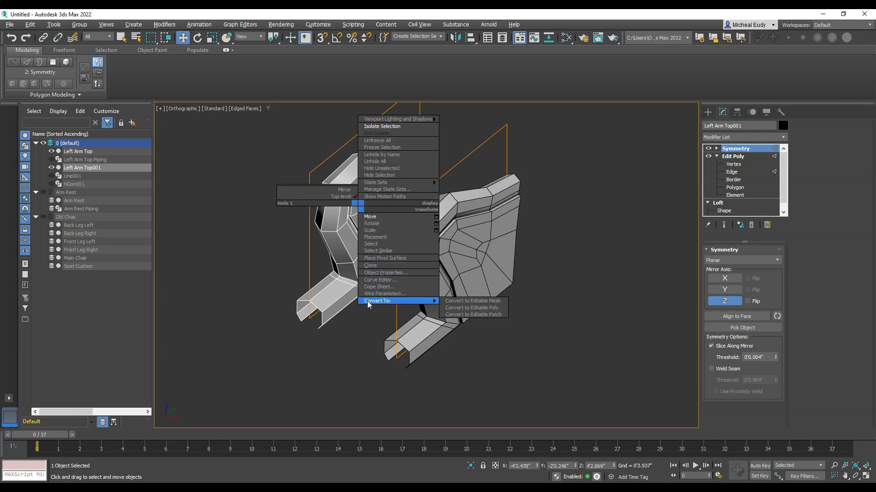
pyautogui.click(471, 308)
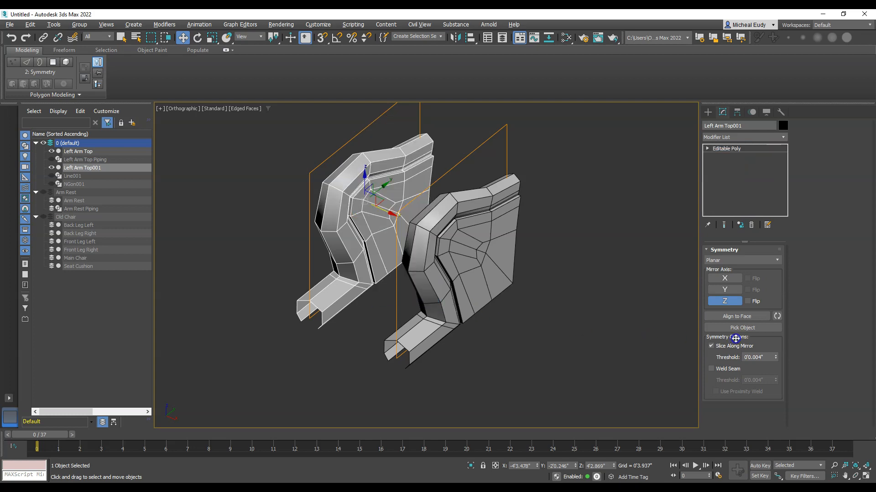
pyautogui.click(764, 262)
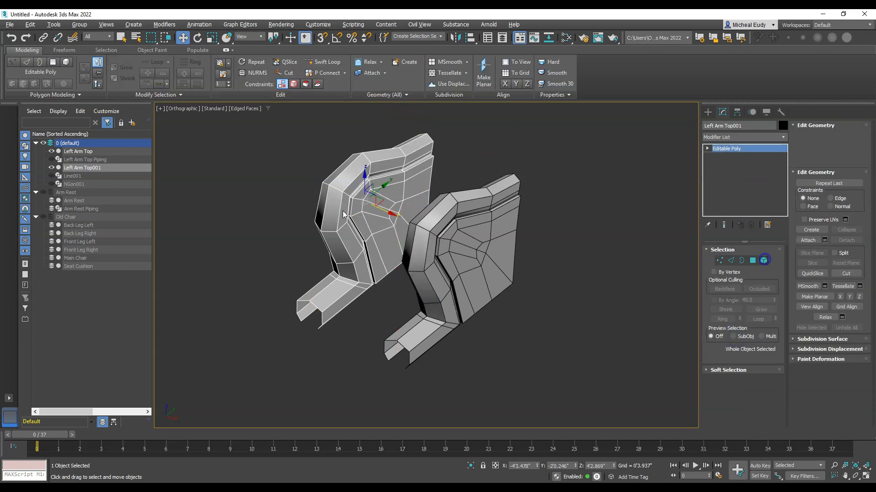
pyautogui.click(318, 213)
pyautogui.click(317, 213)
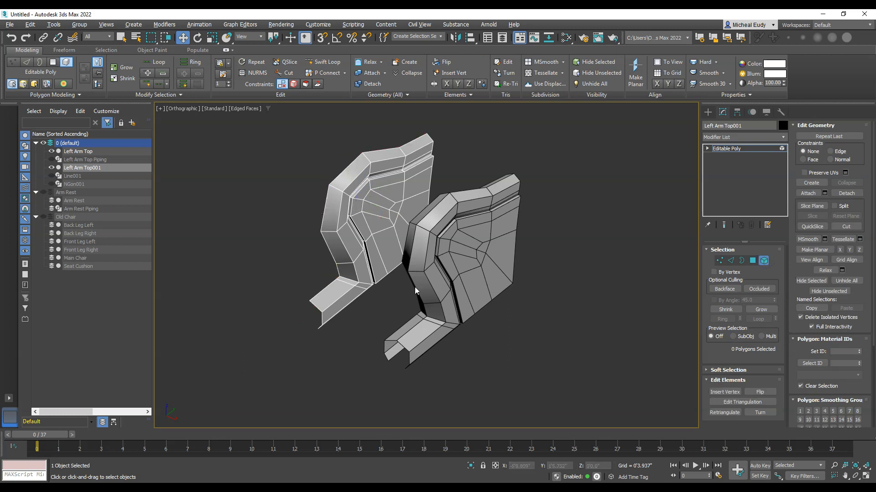
pyautogui.click(764, 261)
# Disable Symmetry on the original panel and snap the cloned half's extension corner vertex onto the matching vertex of the original half.
pyautogui.click(441, 213)
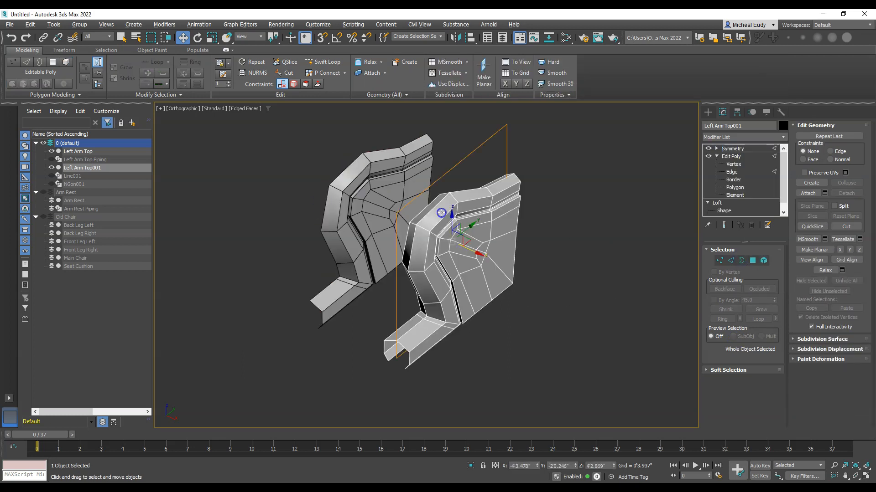
pyautogui.click(708, 149)
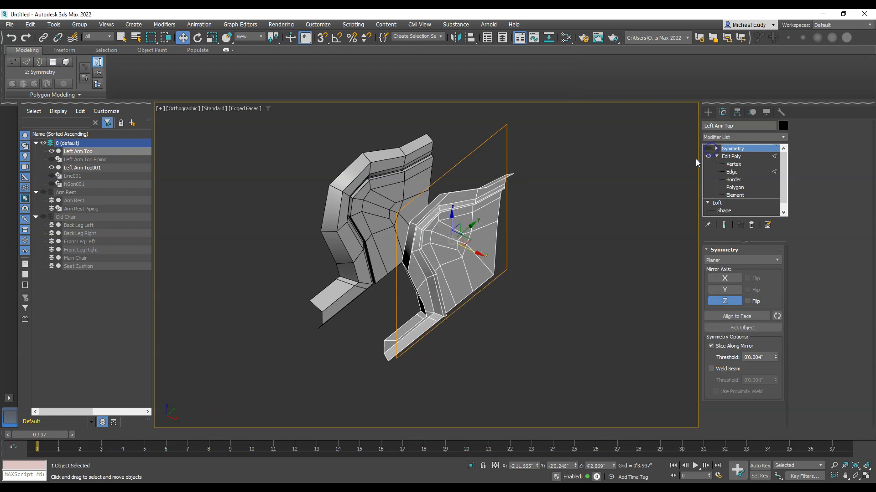
pyautogui.click(347, 178)
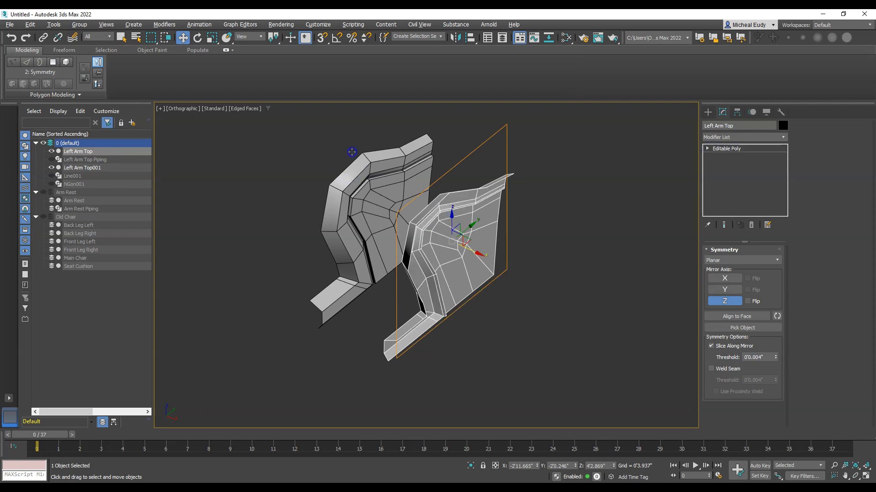
pyautogui.click(323, 39)
pyautogui.scroll(2, 353, 329)
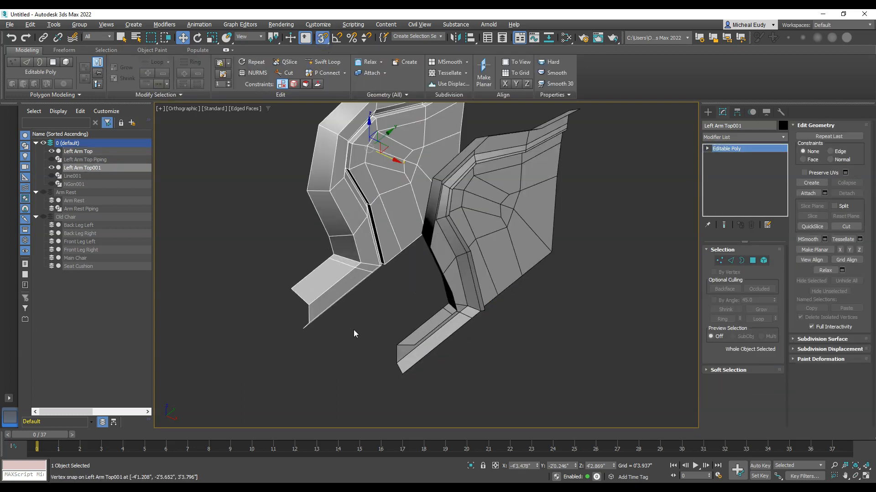
pyautogui.scroll(2, 346, 317)
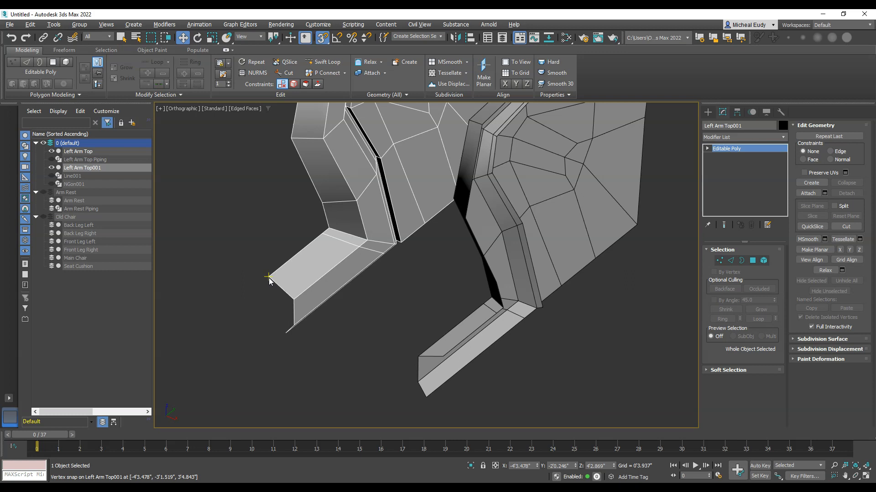
pyautogui.keyDown('alt'); pyautogui.moveTo(268, 276); pyautogui.dragTo(366, 302, button='middle'); pyautogui.keyUp('alt')
pyautogui.scroll(2, 349, 267)
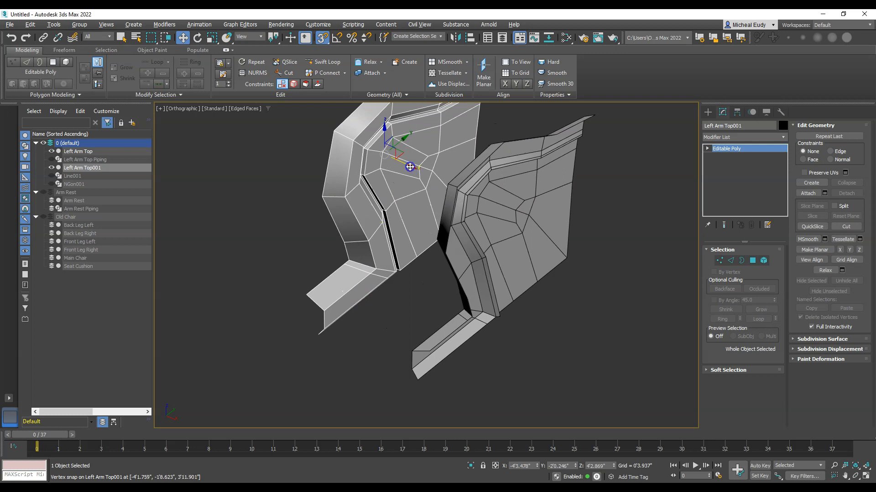
pyautogui.press('s')
pyautogui.moveTo(410, 167); pyautogui.dragTo(415, 169)
pyautogui.press('s')
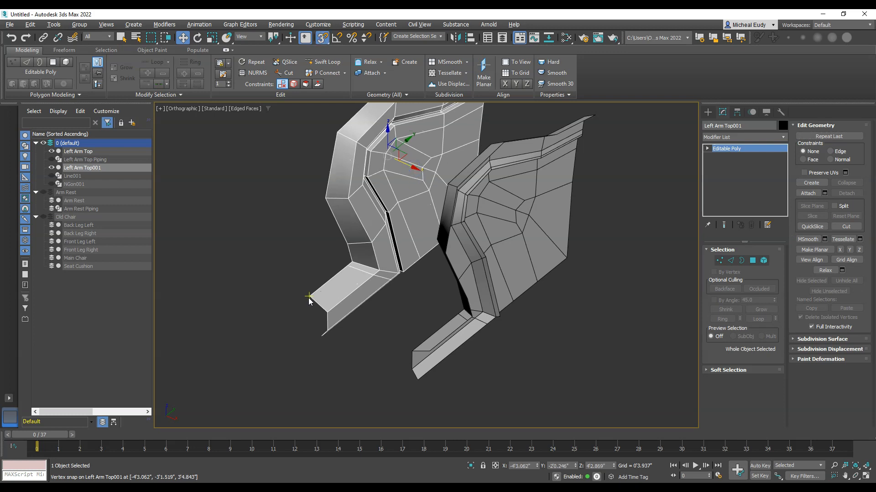
pyautogui.moveTo(311, 297); pyautogui.dragTo(435, 353)
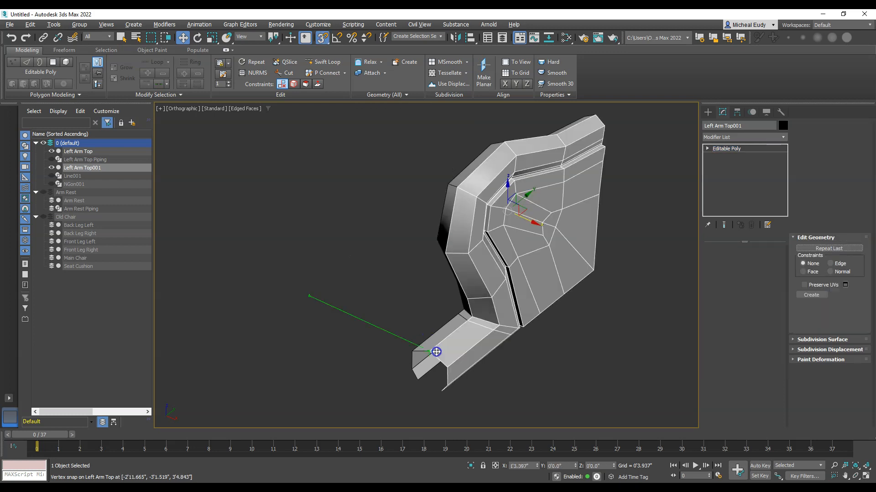
# Try to remove the two complete edge loops that form the groove on the cloned half.
pyautogui.keyDown('alt'); pyautogui.moveTo(528, 335); pyautogui.dragTo(517, 260, button='middle'); pyautogui.keyUp('alt')
pyautogui.keyDown('alt'); pyautogui.moveTo(554, 237); pyautogui.dragTo(473, 246, button='middle'); pyautogui.keyUp('alt')
pyautogui.scroll(5, 510, 209)
pyautogui.keyDown('alt'); pyautogui.moveTo(510, 210); pyautogui.dragTo(483, 212, button='middle'); pyautogui.keyUp('alt')
pyautogui.click(731, 260)
pyautogui.doubleClick(459, 142)
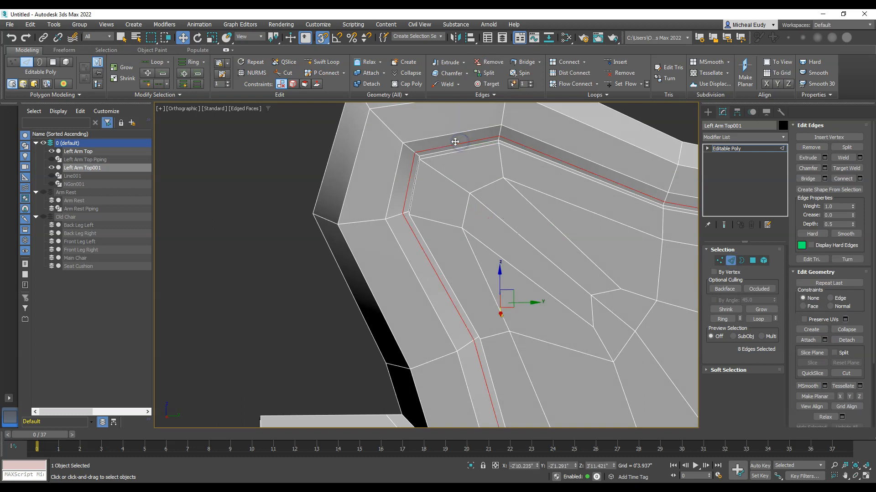
pyautogui.click(454, 141)
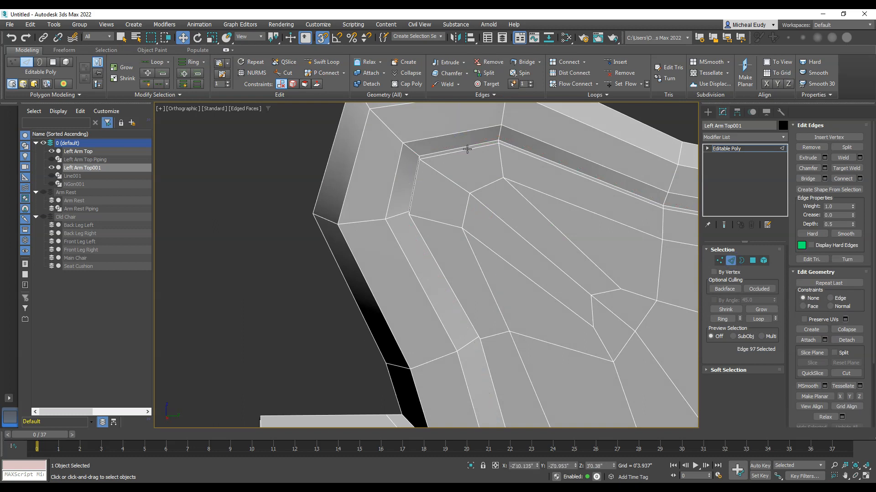
pyautogui.doubleClick(467, 146)
pyautogui.hotkey('ctrl', 'd')
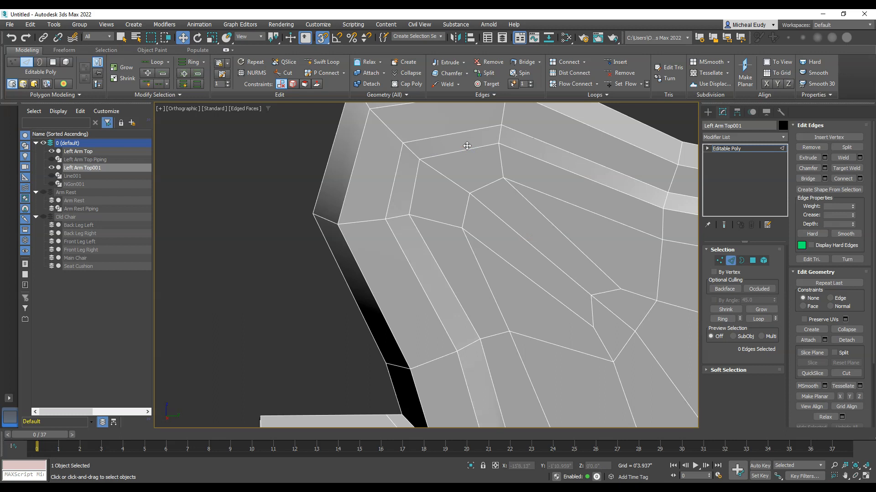
pyautogui.scroll(-5, 523, 172)
pyautogui.keyDown('alt'); pyautogui.moveTo(524, 172); pyautogui.dragTo(484, 165, button='middle'); pyautogui.keyUp('alt')
pyautogui.scroll(3, 566, 185)
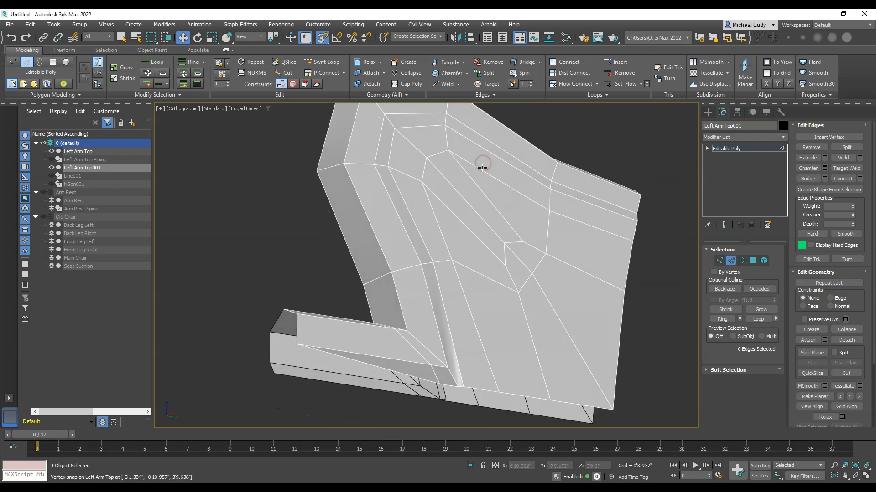
# Undo the removal of the groove's edge loops on the cloned half.
pyautogui.hotkey('ctrl', 'z')
pyautogui.hotkey('ctrl', 'z')
pyautogui.hotkey('ctrl', 'z')
pyautogui.hotkey('ctrl', 'z')
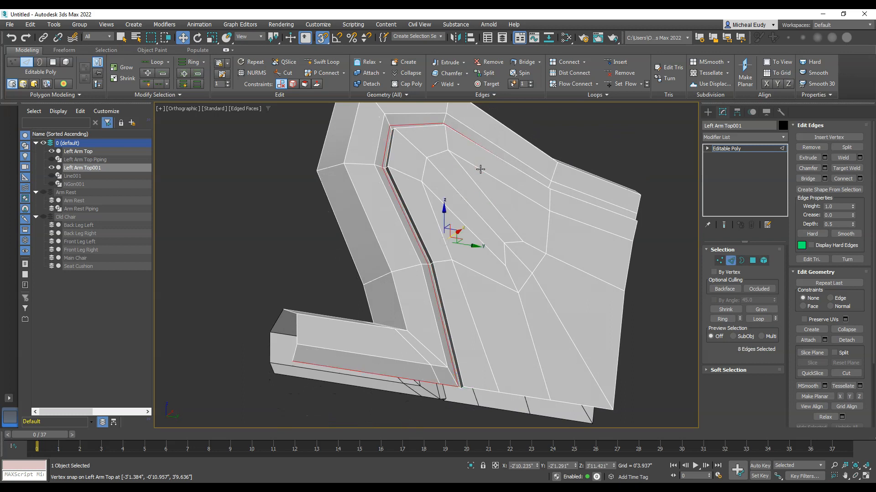
# Remove the cloned half's two groove edge loops, leaving out the edges that run along the lower extension.
pyautogui.keyDown('alt'); pyautogui.click(405, 378); pyautogui.keyUp('alt')
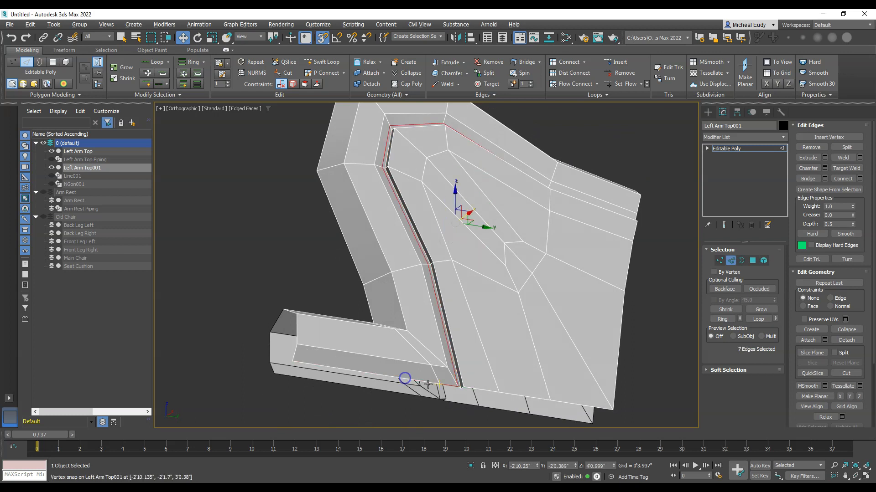
pyautogui.keyDown('alt'); pyautogui.click(452, 387); pyautogui.keyUp('alt')
pyautogui.click(501, 405)
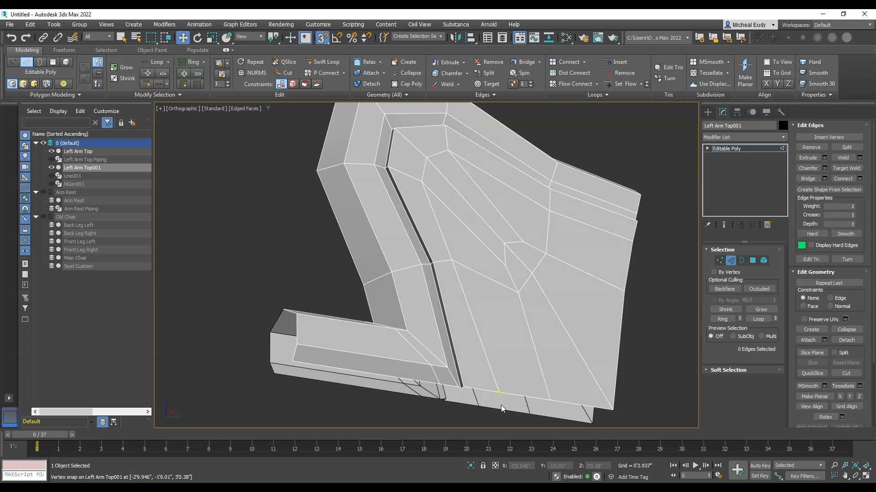
pyautogui.doubleClick(415, 232)
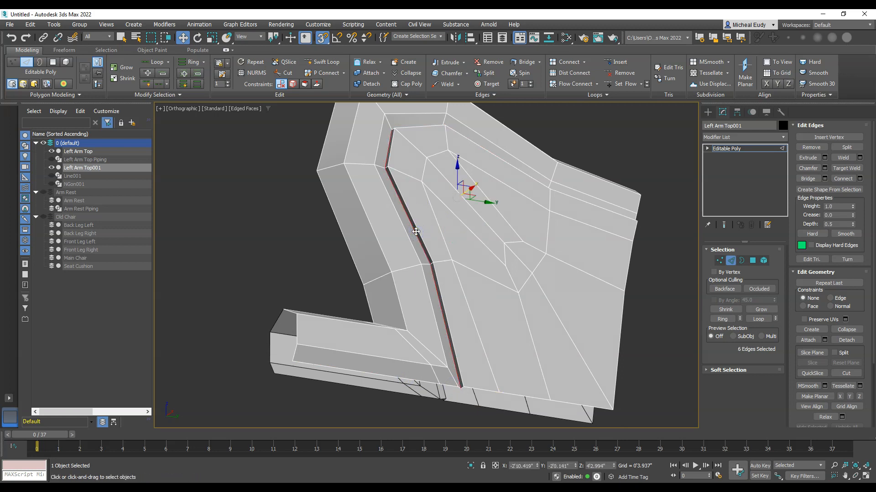
pyautogui.press('BackSpace')
pyautogui.keyDown('alt'); pyautogui.moveTo(410, 226); pyautogui.dragTo(476, 269, button='middle'); pyautogui.keyUp('alt')
pyautogui.click(730, 260)
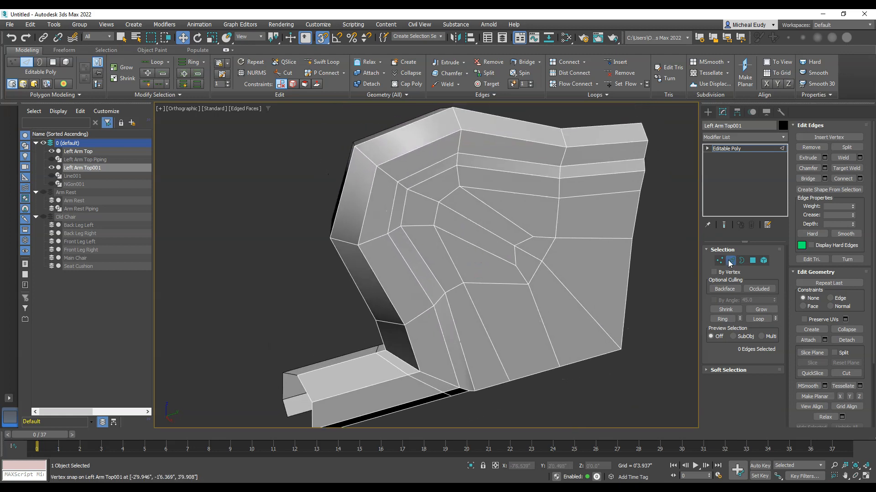
# Delete the disabled Symmetry modifier from the Left Arm Top panel.
pyautogui.scroll(-2, 425, 226)
pyautogui.keyDown('alt'); pyautogui.moveTo(426, 226); pyautogui.dragTo(398, 220, button='middle'); pyautogui.keyUp('alt')
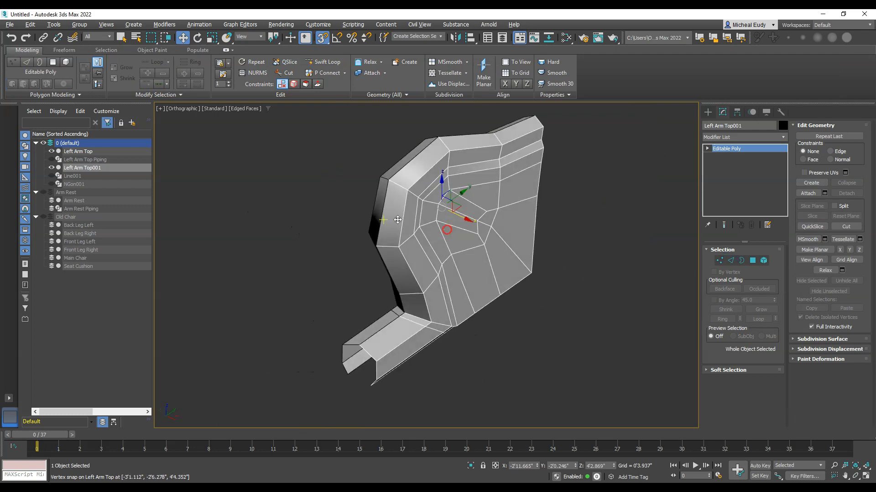
pyautogui.click(375, 209)
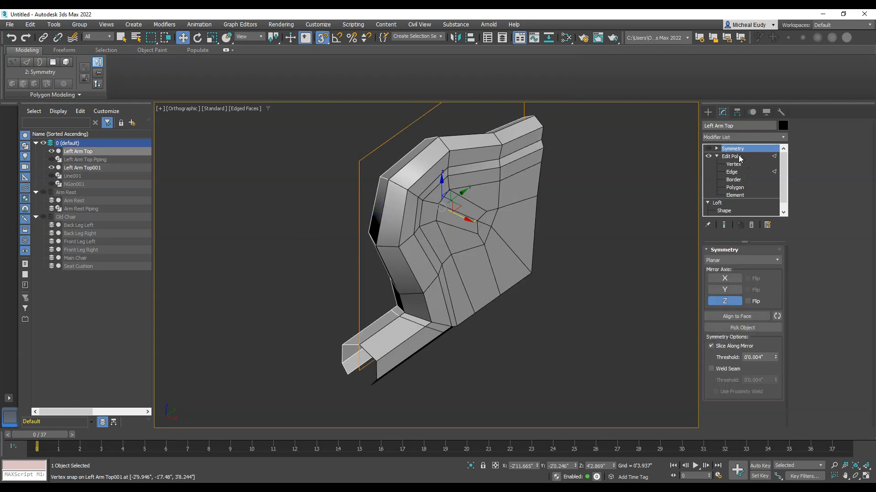
pyautogui.click(740, 157)
pyautogui.press('2')
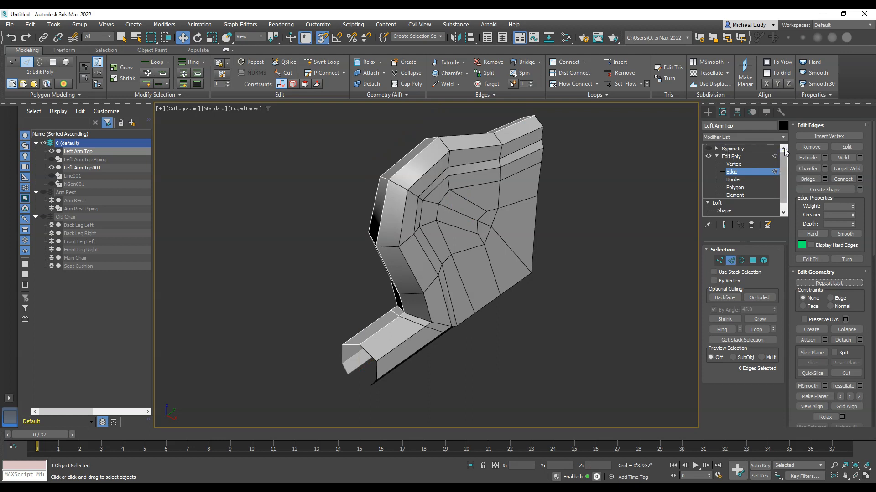
pyautogui.click(734, 150)
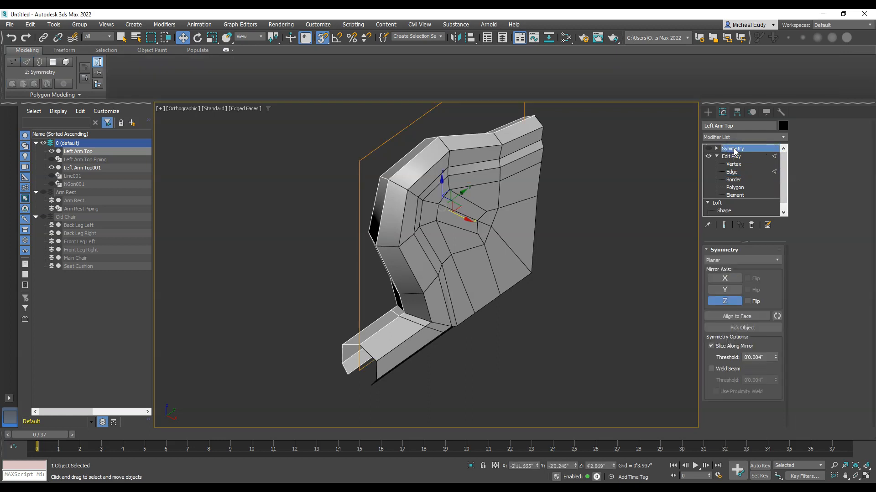
pyautogui.rightClick(734, 151)
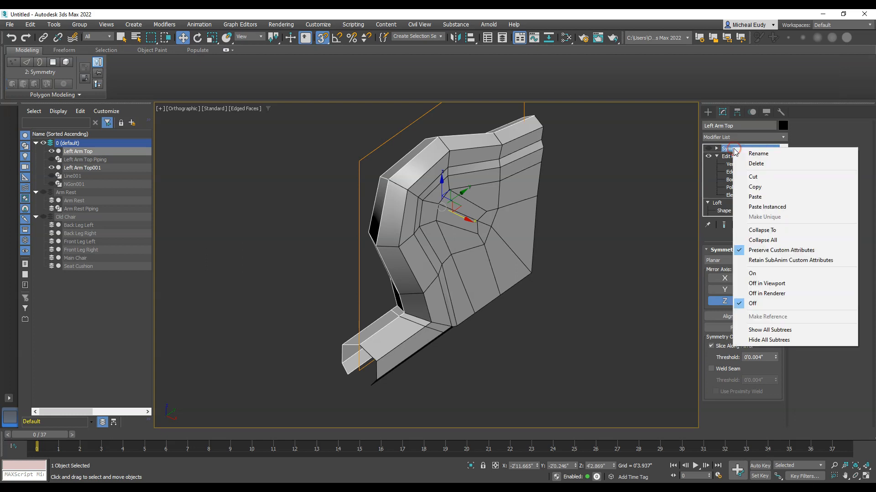
pyautogui.click(756, 163)
# Attach the grooveless cloned half to the Left Arm Top panel's Edit Poly.
pyautogui.press('2')
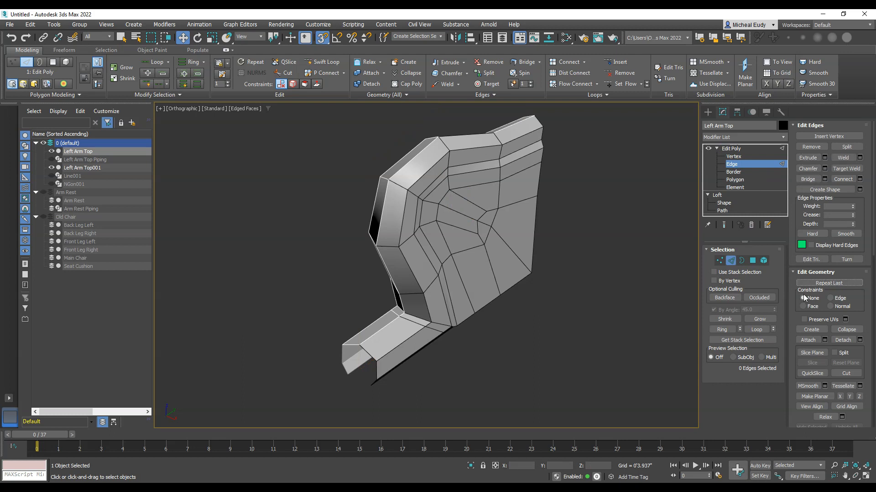
pyautogui.click(806, 340)
pyautogui.click(517, 237)
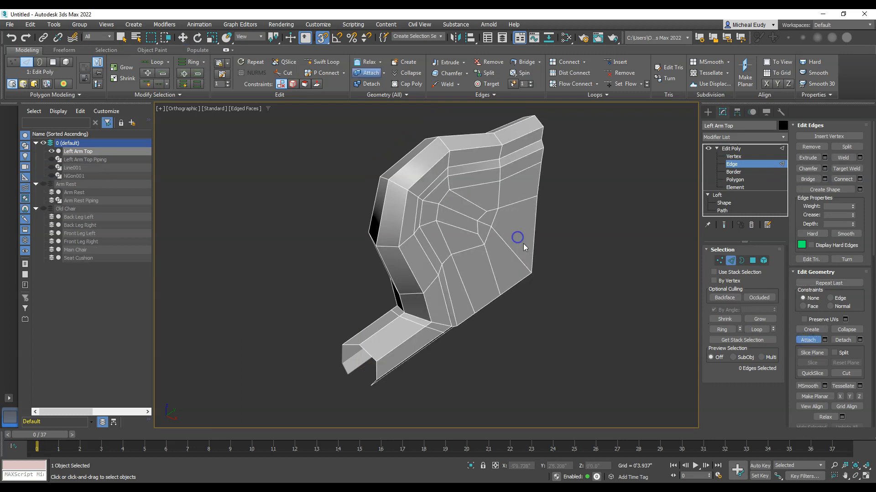
pyautogui.click(731, 260)
# Select all open borders of the combined panel, convert them to vertices and weld the two halves along the seam.
pyautogui.press('r')
pyautogui.click(741, 261)
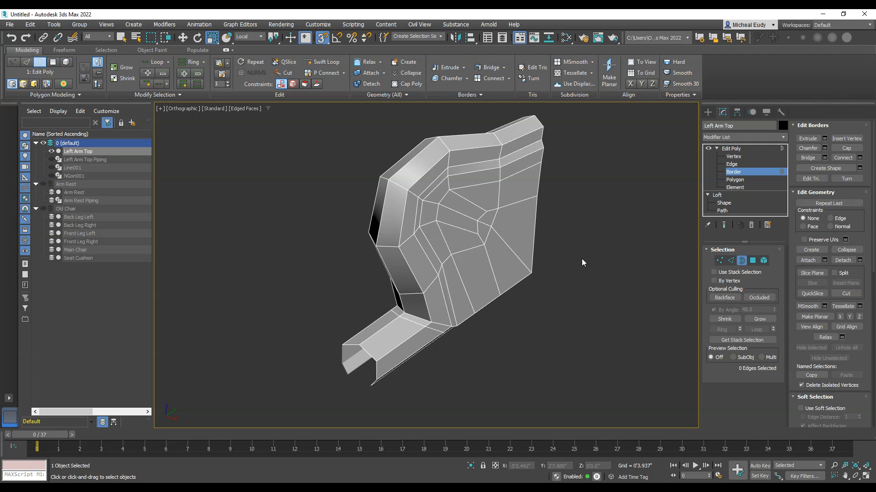
pyautogui.hotkey('ctrl', 'a')
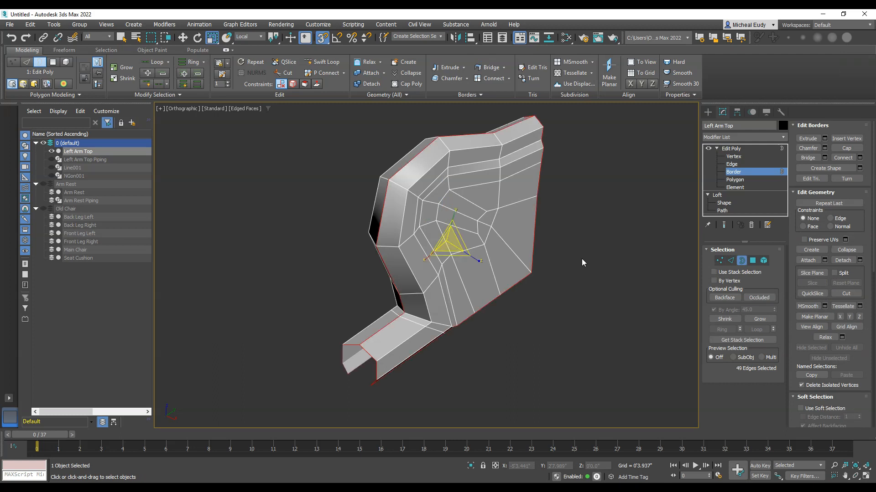
pyautogui.keyDown('ctrl'); pyautogui.click(720, 261); pyautogui.keyUp('ctrl')
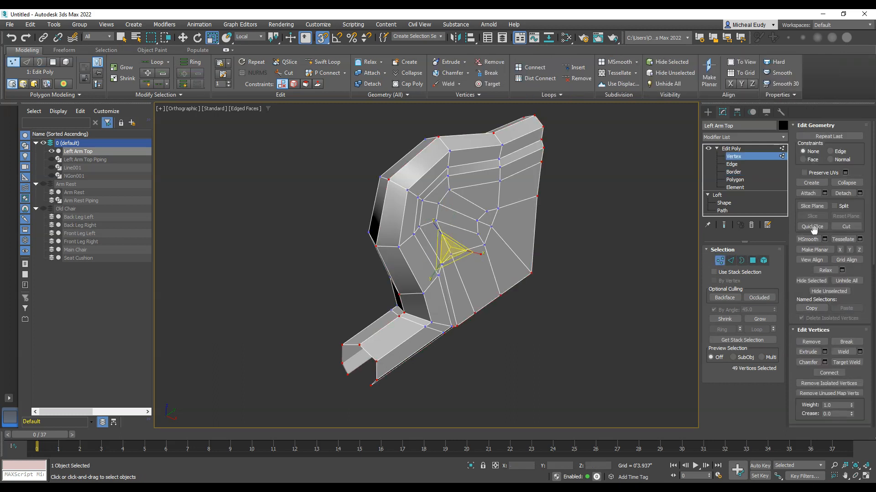
pyautogui.click(843, 352)
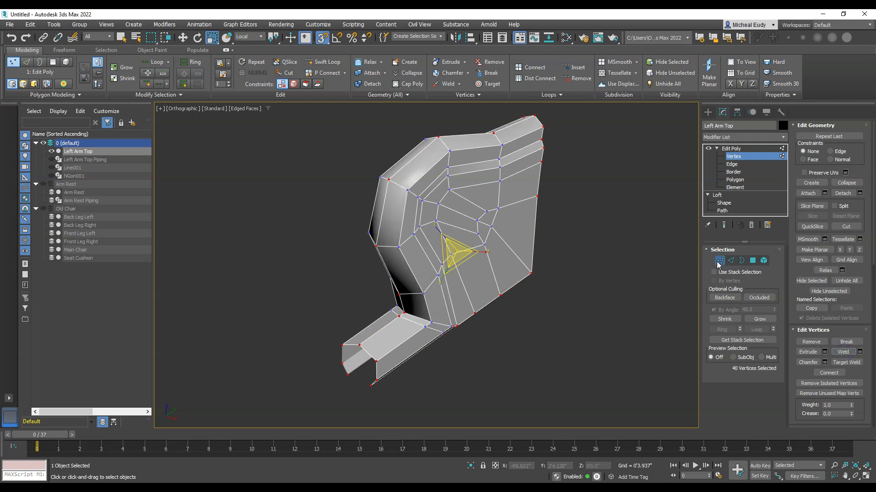
pyautogui.click(719, 261)
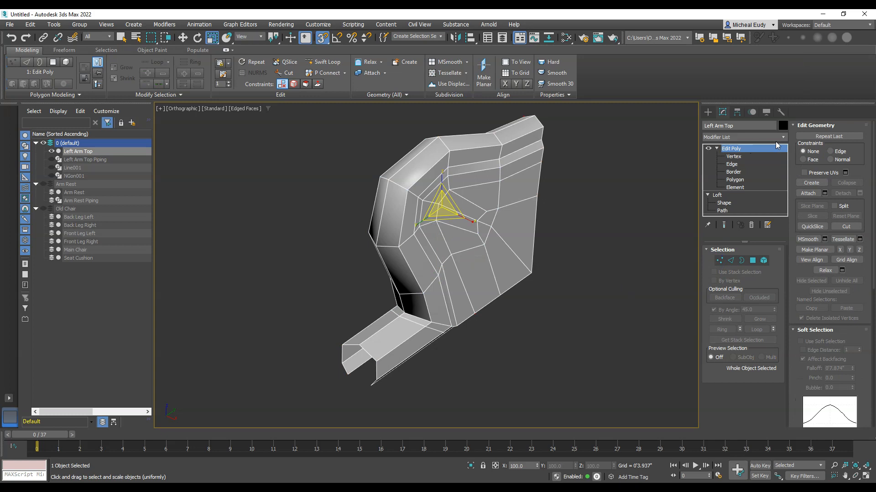
# Add an OpenSubdiv modifier with 3 iterations to the welded panel and switch its effect off.
pyautogui.click(784, 138)
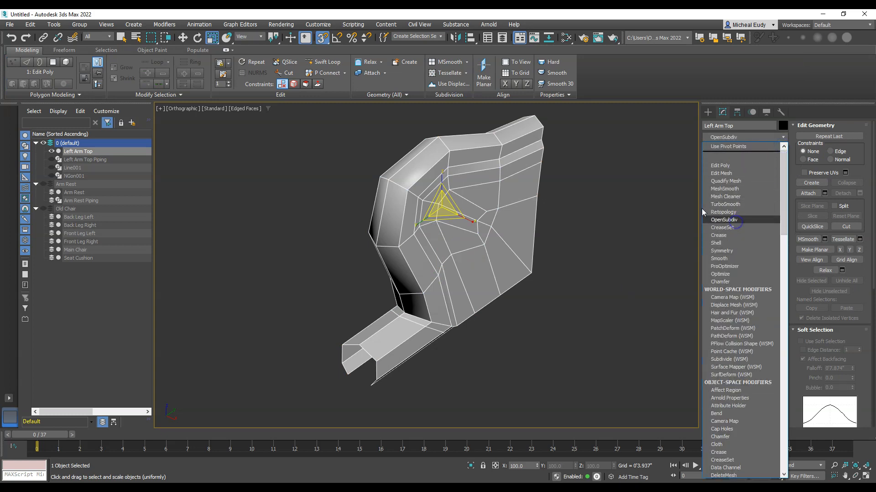
pyautogui.click(773, 263)
pyautogui.click(772, 263)
pyautogui.keyDown('alt'); pyautogui.moveTo(411, 263); pyautogui.dragTo(469, 243, button='middle'); pyautogui.keyUp('alt')
pyautogui.click(708, 149)
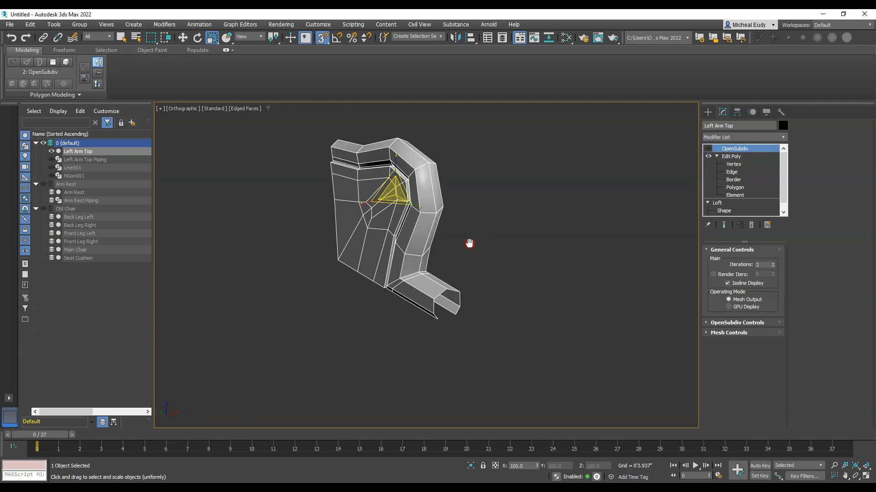
# Show the Arm Rest layer together with the left arm panel.
pyautogui.click(51, 160)
pyautogui.click(51, 160)
pyautogui.click(51, 160)
pyautogui.click(51, 160)
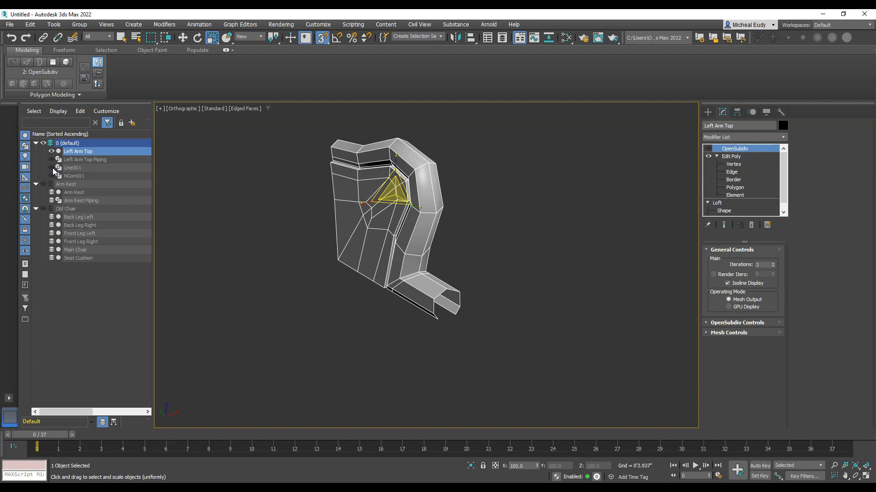
pyautogui.click(44, 184)
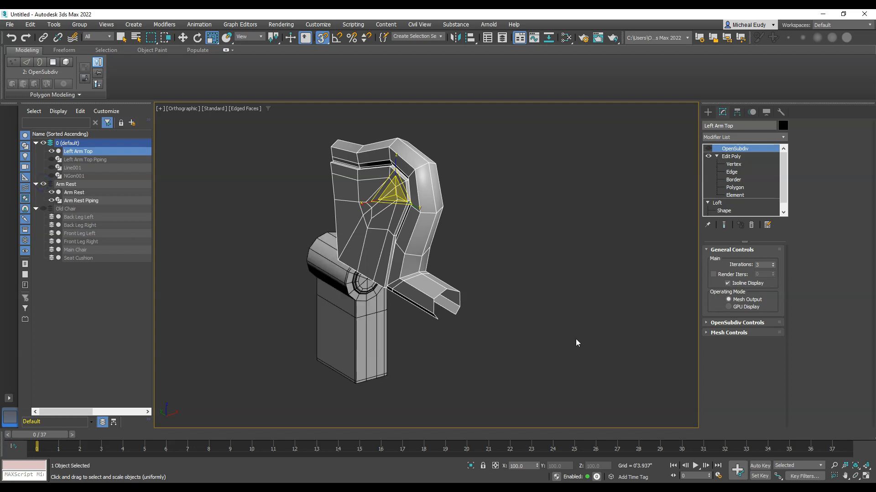
pyautogui.scroll(-2, 501, 300)
# Turn off snapping and move the arm panel along Y so that it sits behind the arm rest.
pyautogui.click(708, 112)
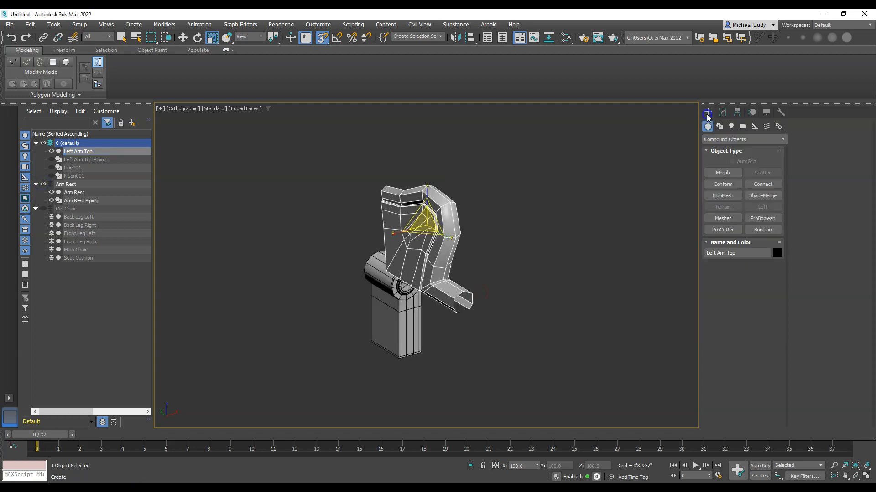
pyautogui.press('w')
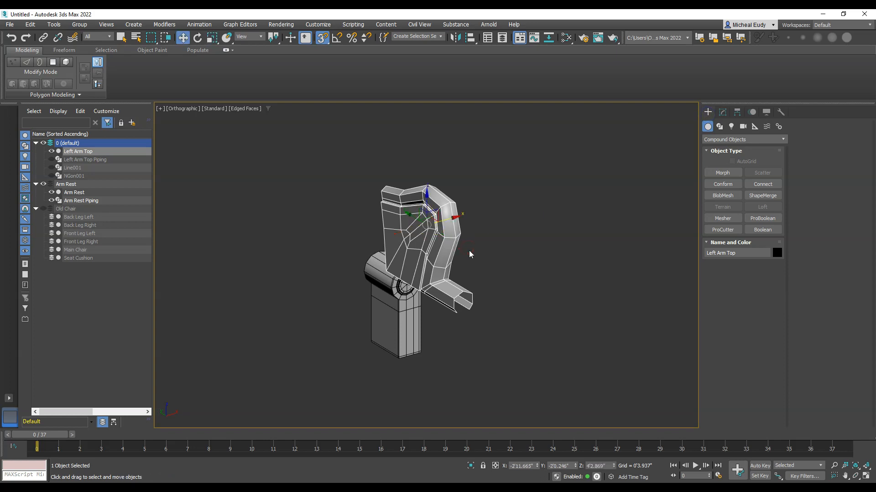
pyautogui.rightClick(467, 250)
pyautogui.click(478, 258)
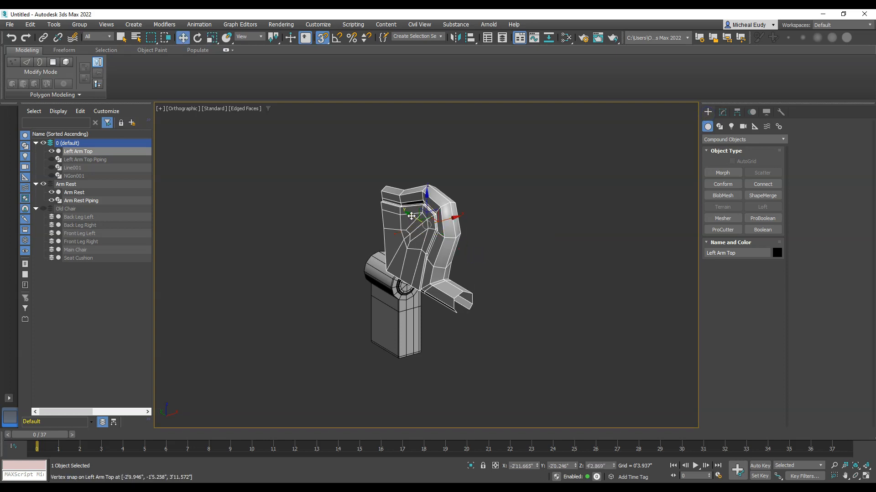
pyautogui.press('s')
pyautogui.moveTo(411, 216); pyautogui.dragTo(321, 165)
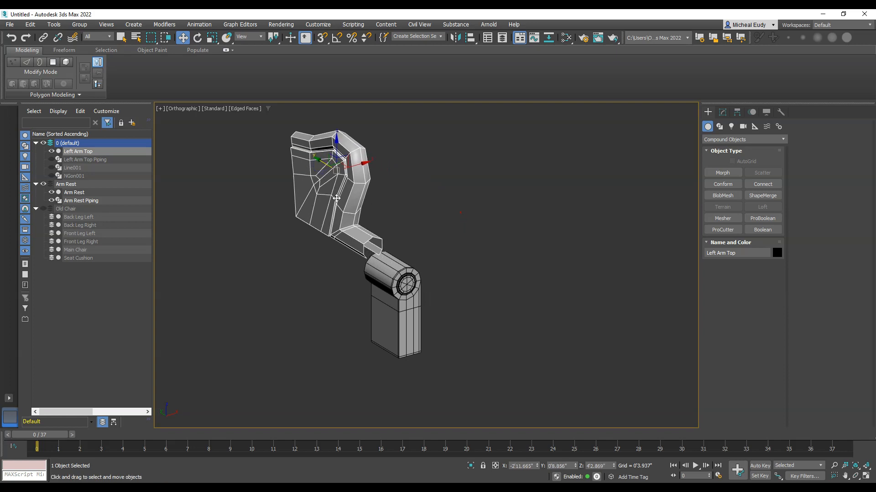
# Centre the arm panel behind the arm rest in the top view and lower it to the roll's height in the front view.
pyautogui.press('t')
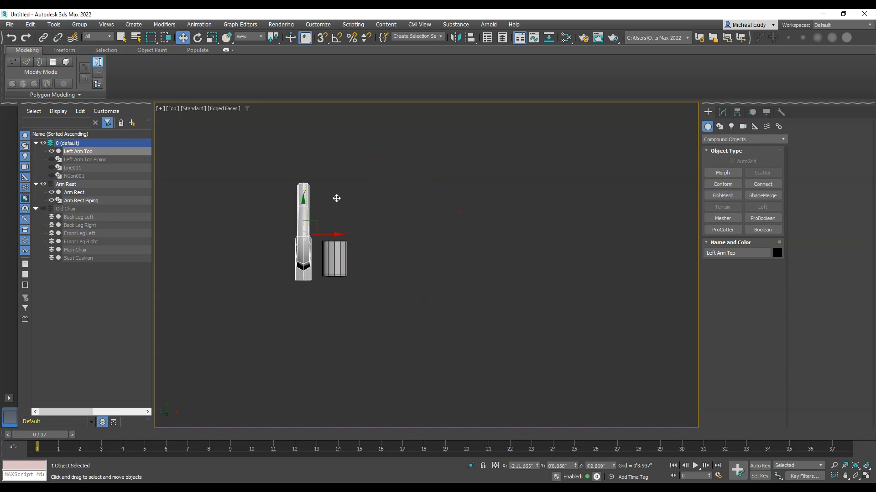
pyautogui.moveTo(318, 232); pyautogui.dragTo(347, 189)
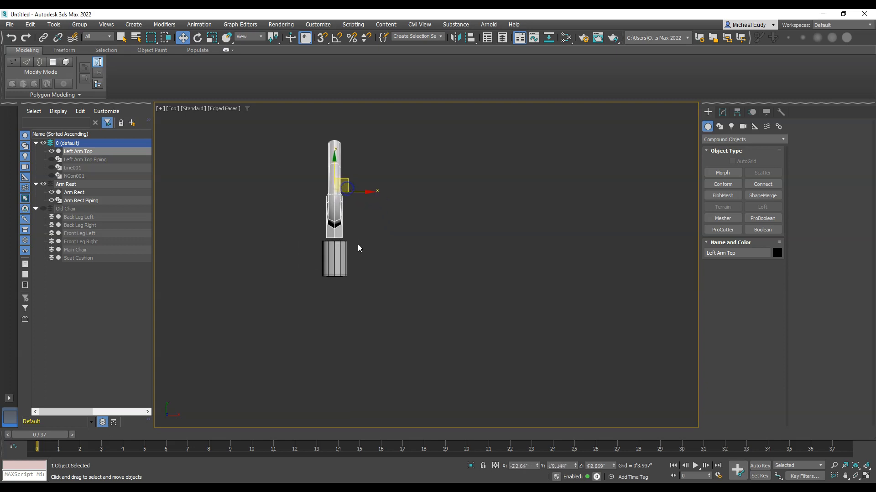
pyautogui.press('f')
pyautogui.scroll(2, 340, 221)
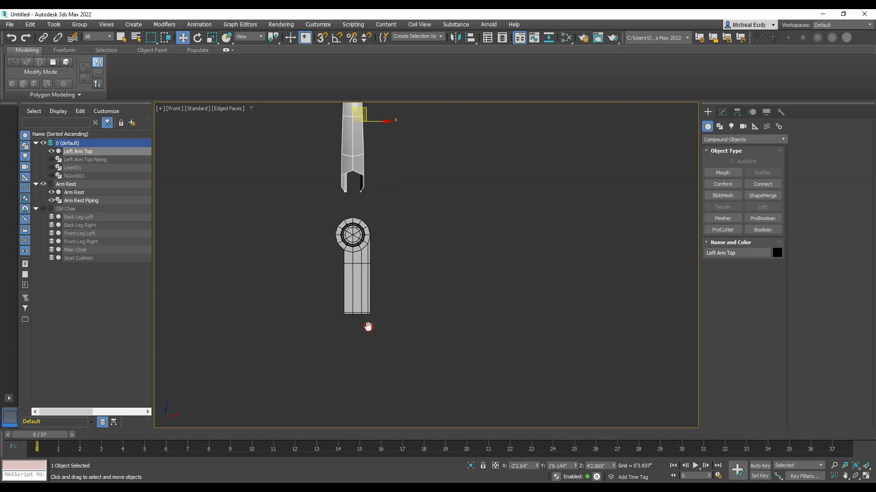
pyautogui.scroll(1, 454, 213)
pyautogui.moveTo(373, 146); pyautogui.dragTo(371, 193)
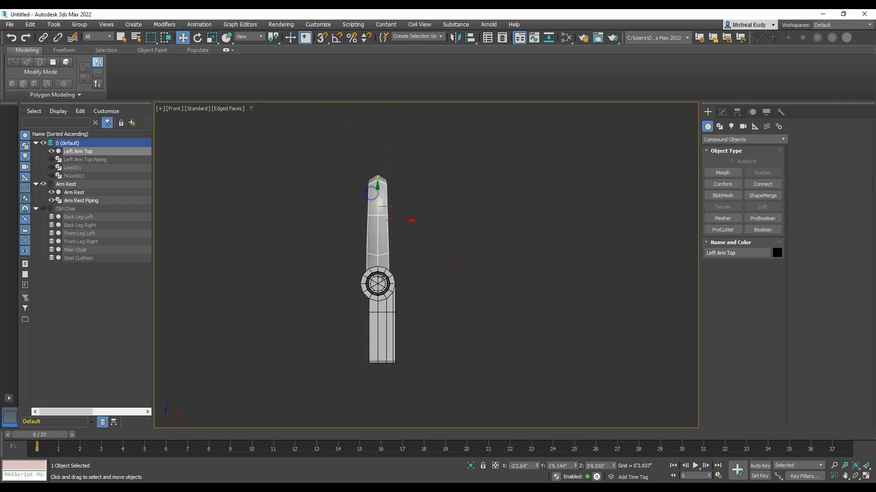
# In the panel's Edit Poly, select the six edges at the open end of the lower extension facing the arm rest.
pyautogui.keyDown('alt'); pyautogui.moveTo(351, 292); pyautogui.dragTo(449, 313, button='middle'); pyautogui.keyUp('alt')
pyautogui.scroll(3, 466, 273)
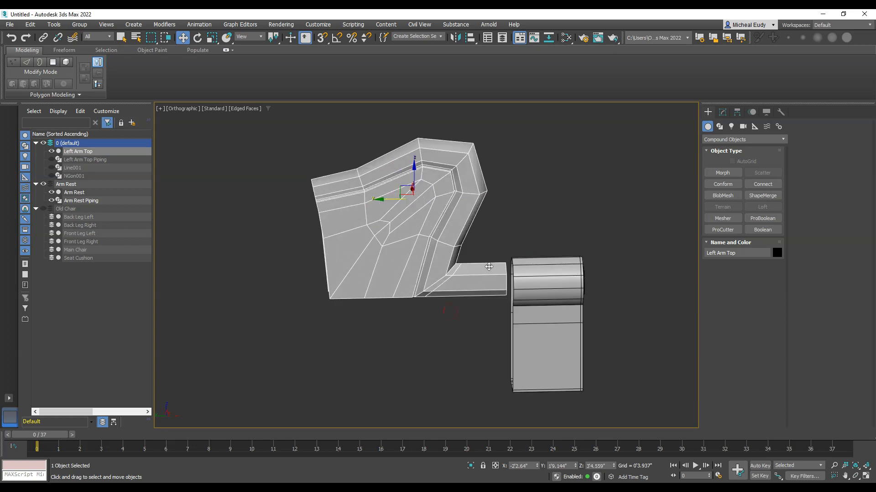
pyautogui.keyDown('alt'); pyautogui.moveTo(468, 271); pyautogui.dragTo(446, 287, button='middle'); pyautogui.keyUp('alt')
pyautogui.scroll(2, 477, 261)
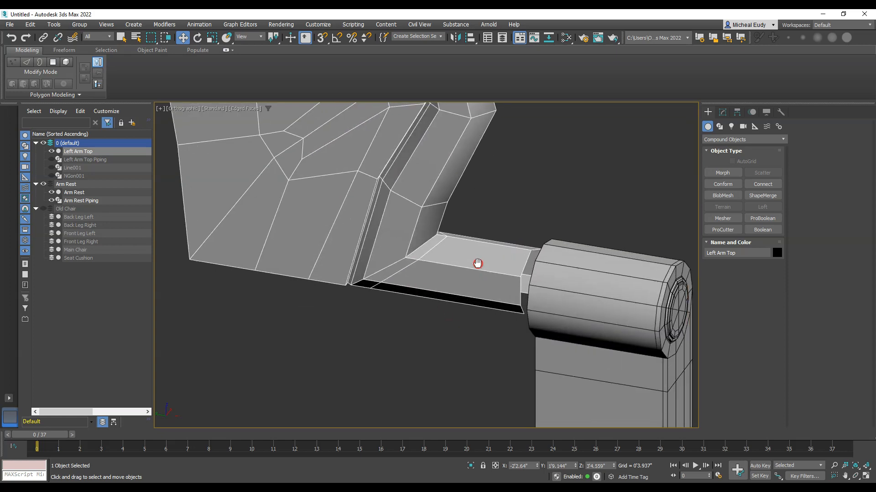
pyautogui.moveTo(477, 262); pyautogui.dragTo(403, 240, button='middle')
pyautogui.click(724, 113)
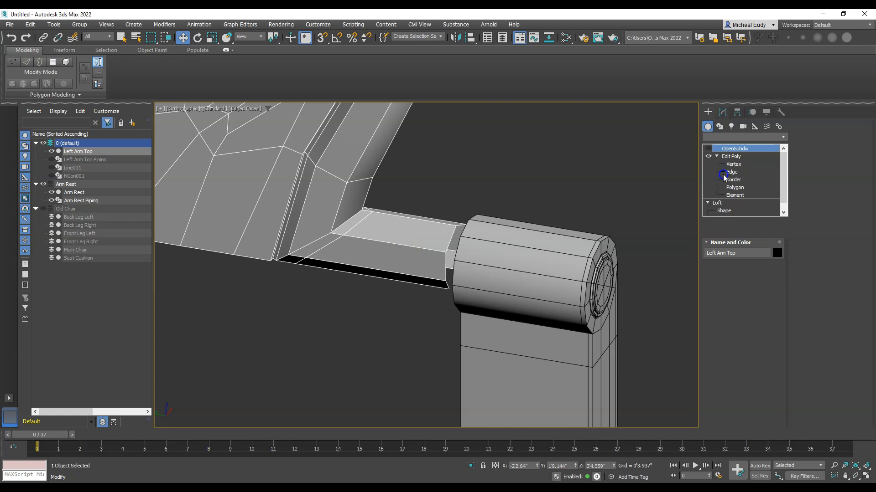
pyautogui.click(733, 157)
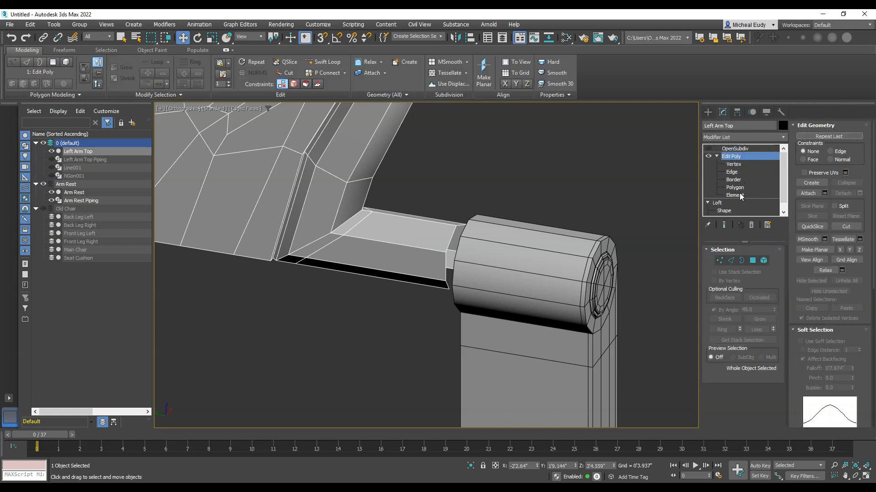
pyautogui.press('3')
pyautogui.click(449, 244)
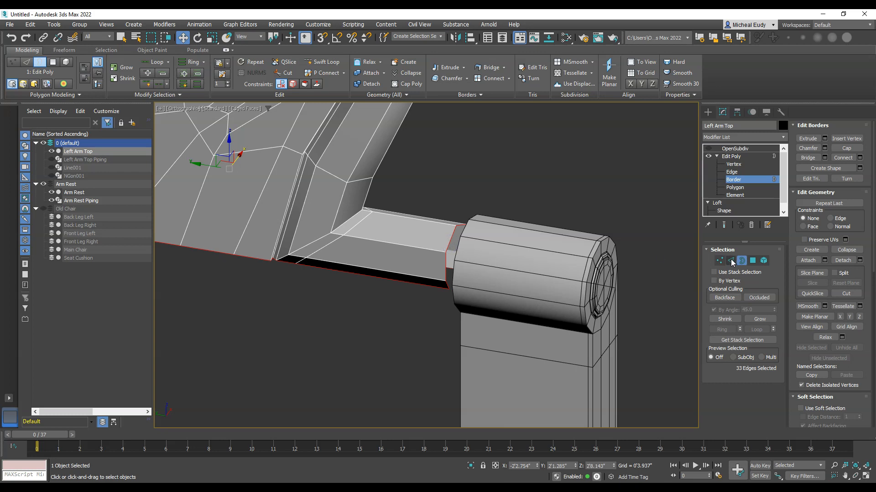
pyautogui.press('2')
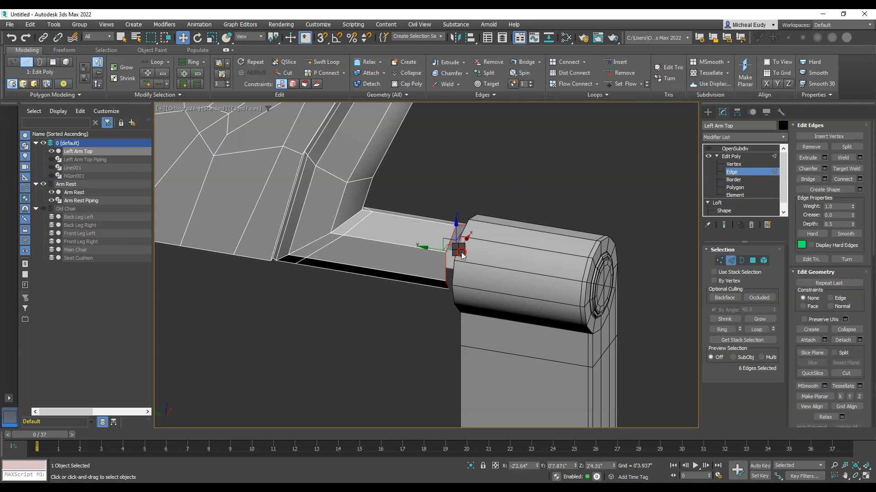
# Scale the extension's end edges to about 119% in local X and Z to widen the opening towards the arm rest.
pyautogui.rightClick(458, 249)
pyautogui.click(470, 273)
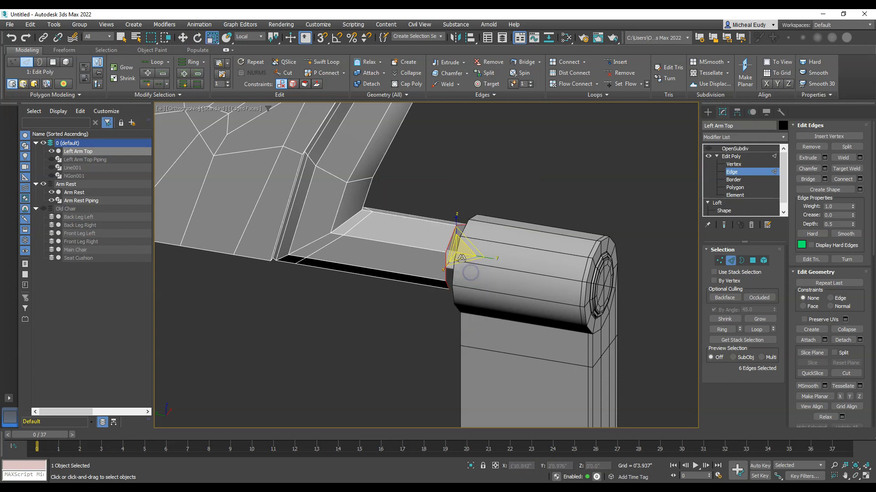
pyautogui.scroll(3, 447, 267)
pyautogui.keyDown('alt'); pyautogui.moveTo(446, 268); pyautogui.dragTo(456, 257, button='middle'); pyautogui.keyUp('alt')
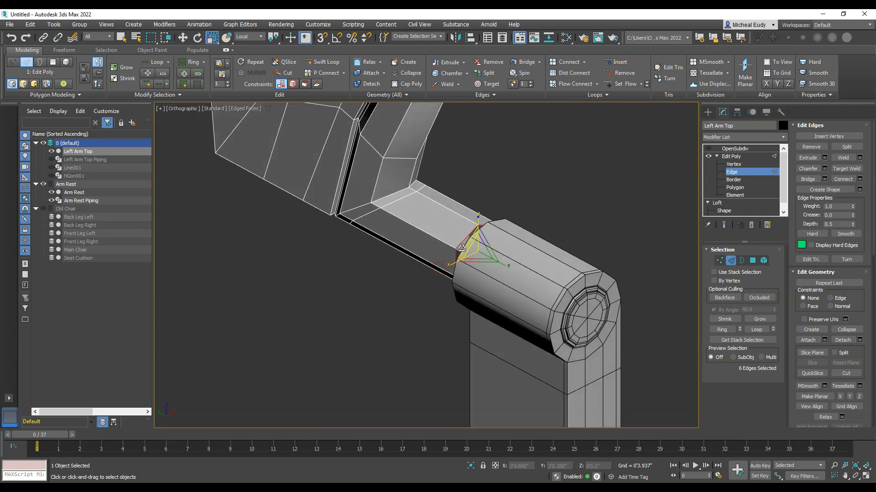
pyautogui.moveTo(466, 249); pyautogui.dragTo(462, 244)
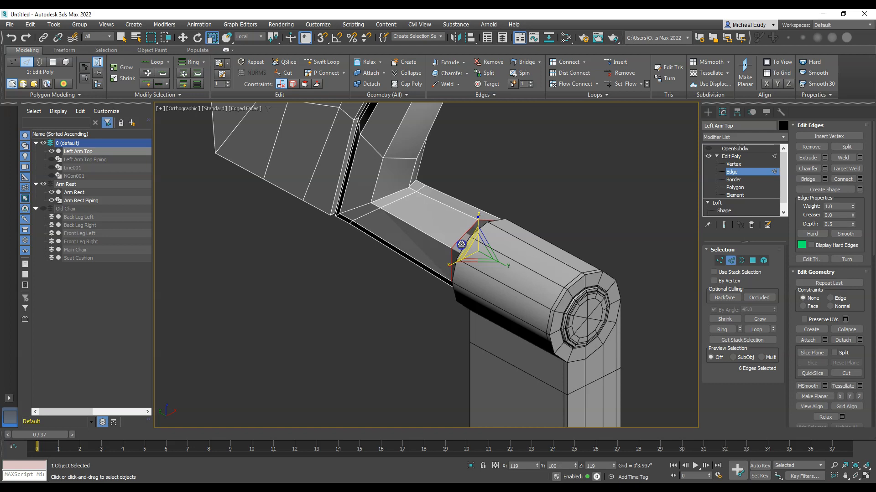
pyautogui.keyDown('alt'); pyautogui.moveTo(506, 271); pyautogui.dragTo(522, 282, button='middle'); pyautogui.keyUp('alt')
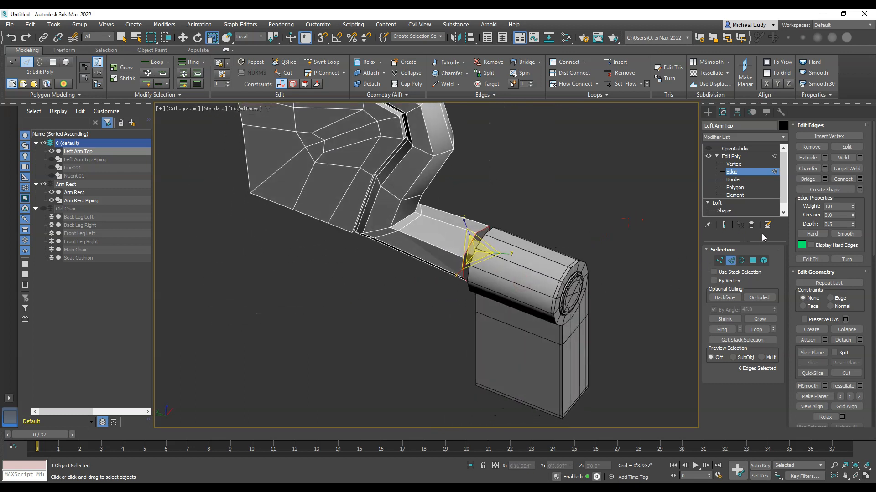
# Leave the panel's edge editing, select the arm rest, and pick its open 18-edge rear border in the Editable Poly.
pyautogui.click(733, 260)
pyautogui.click(526, 250)
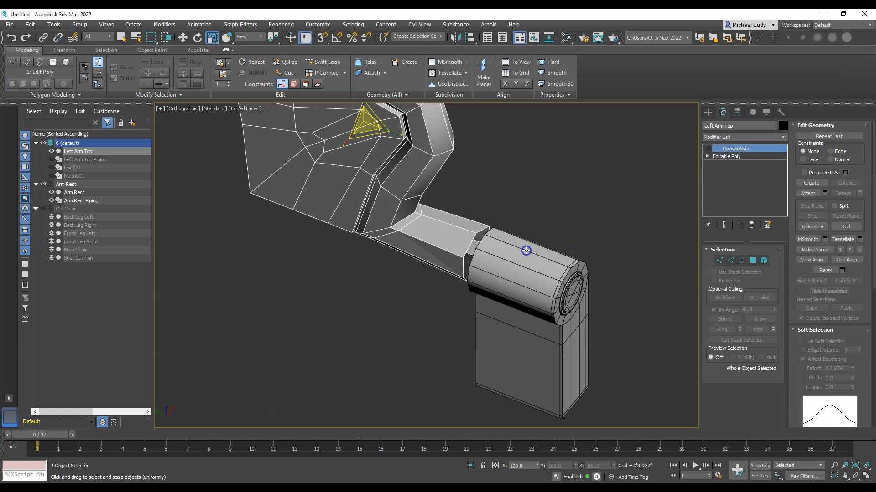
pyautogui.click(735, 158)
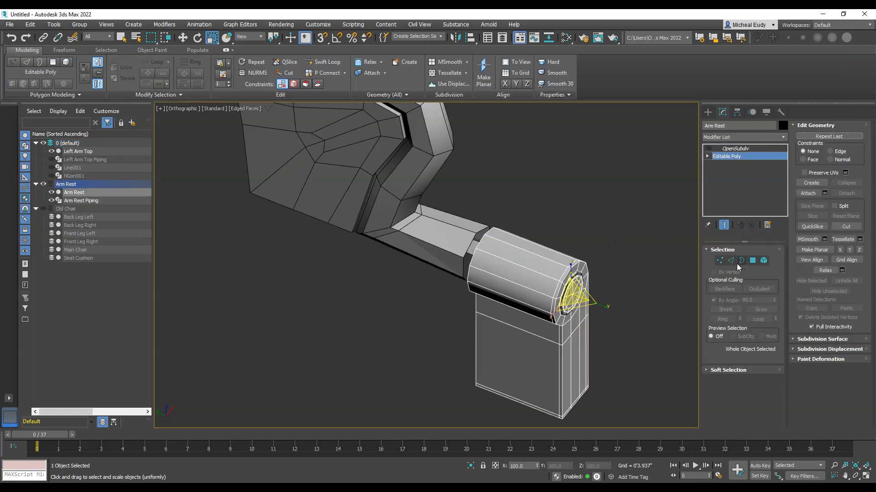
pyautogui.moveTo(494, 264)
pyautogui.keyDown('alt'); pyautogui.mouseDown(button='middle')
pyautogui.moveTo(527, 258)
pyautogui.moveTo(557, 245)
pyautogui.moveTo(556, 235)
pyautogui.moveTo(502, 264)
pyautogui.moveTo(434, 266)
pyautogui.moveTo(473, 254)
pyautogui.moveTo(526, 256)
pyautogui.moveTo(546, 239)
pyautogui.moveTo(498, 258)
pyautogui.mouseUp(button='middle'); pyautogui.keyUp('alt')
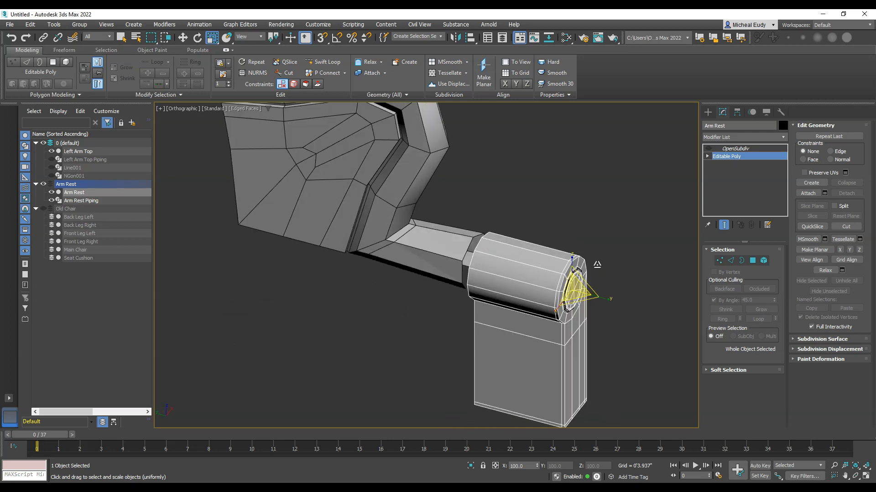
pyautogui.moveTo(616, 243)
pyautogui.keyDown('alt'); pyautogui.mouseDown(button='middle')
pyautogui.moveTo(567, 238)
pyautogui.moveTo(573, 215)
pyautogui.moveTo(605, 221)
pyautogui.moveTo(627, 247)
pyautogui.moveTo(623, 268)
pyautogui.moveTo(609, 254)
pyautogui.moveTo(643, 227)
pyautogui.moveTo(619, 244)
pyautogui.mouseUp(button='middle'); pyautogui.keyUp('alt')
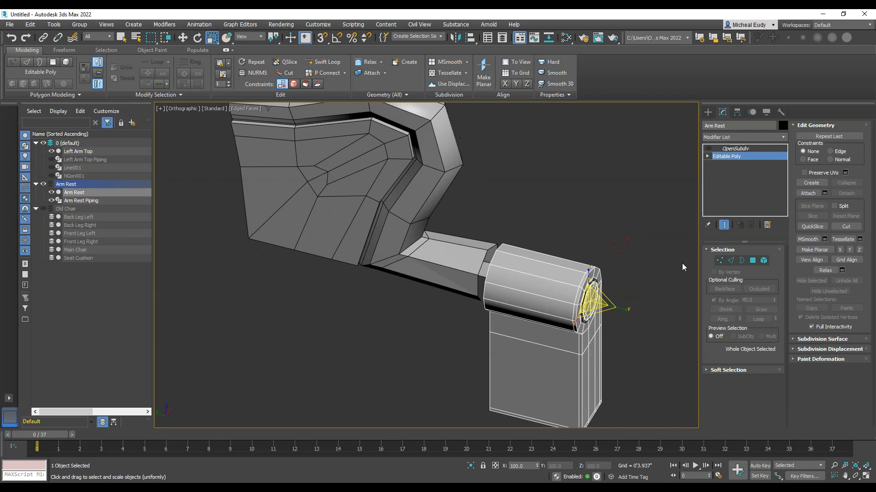
pyautogui.press('3')
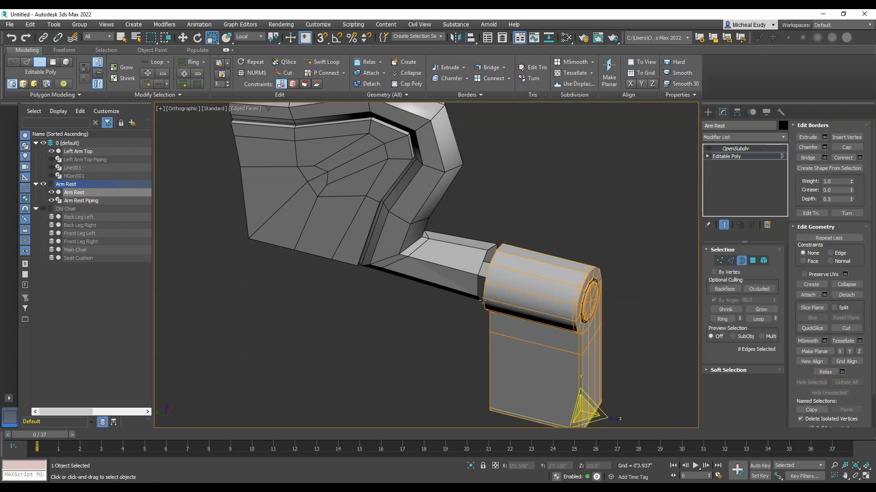
pyautogui.click(723, 225)
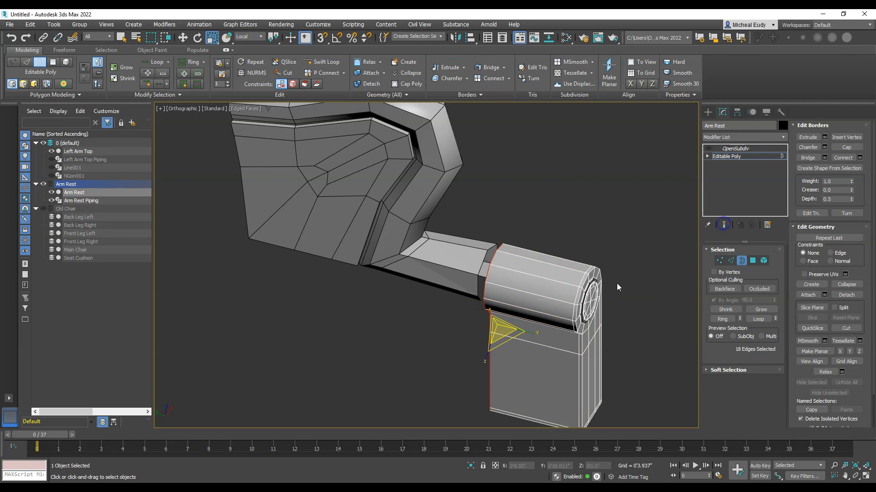
# Move the arm rest's rear border about 1.65 inches along Y, away from the panel's lower extension.
pyautogui.rightClick(455, 341)
pyautogui.click(497, 338)
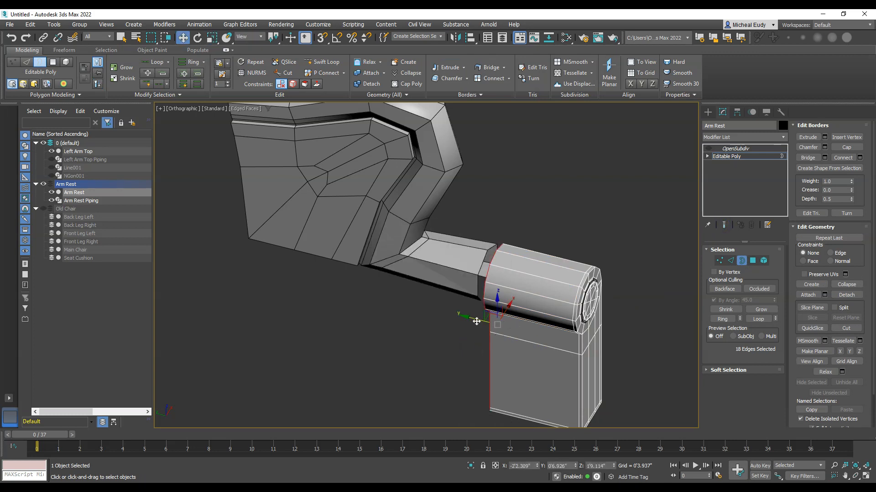
pyautogui.moveTo(470, 318); pyautogui.dragTo(509, 311)
pyautogui.keyDown('alt'); pyautogui.moveTo(509, 310); pyautogui.dragTo(534, 299, button='middle'); pyautogui.keyUp('alt')
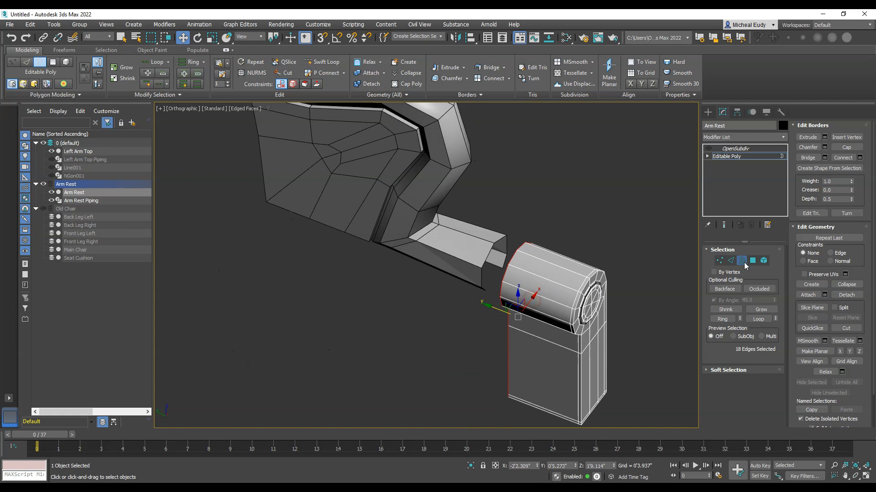
# Try removing the OpenSubdiv modifier from the arm rest.
pyautogui.click(740, 156)
pyautogui.click(739, 148)
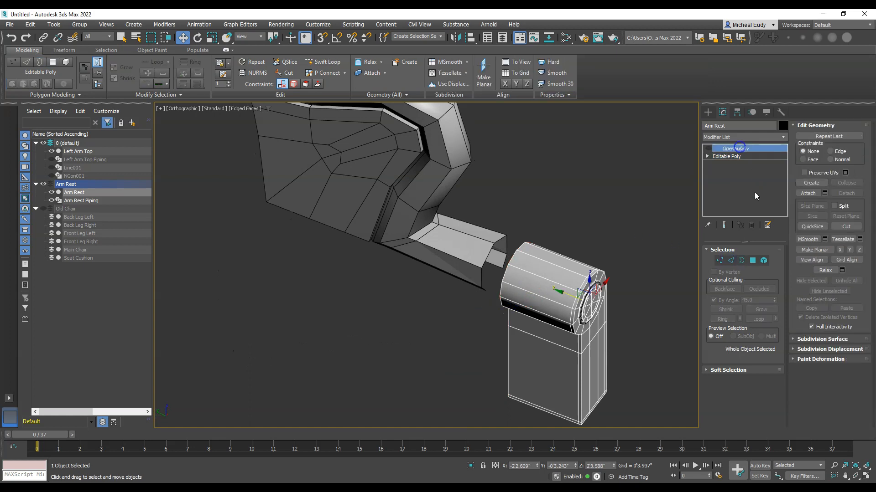
pyautogui.click(751, 224)
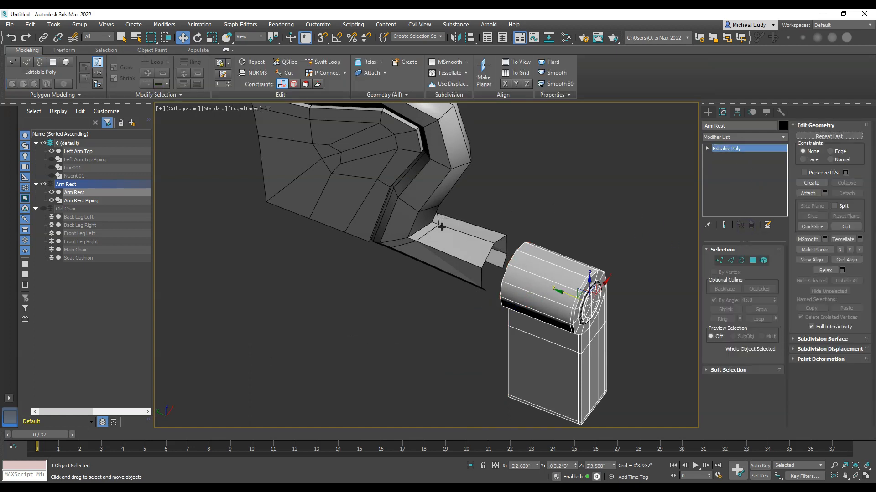
pyautogui.hotkey('ctrl', 'z')
# Select the left arm panel and attach the arm rest to it at its Edit Poly level.
pyautogui.click(485, 238)
pyautogui.click(735, 157)
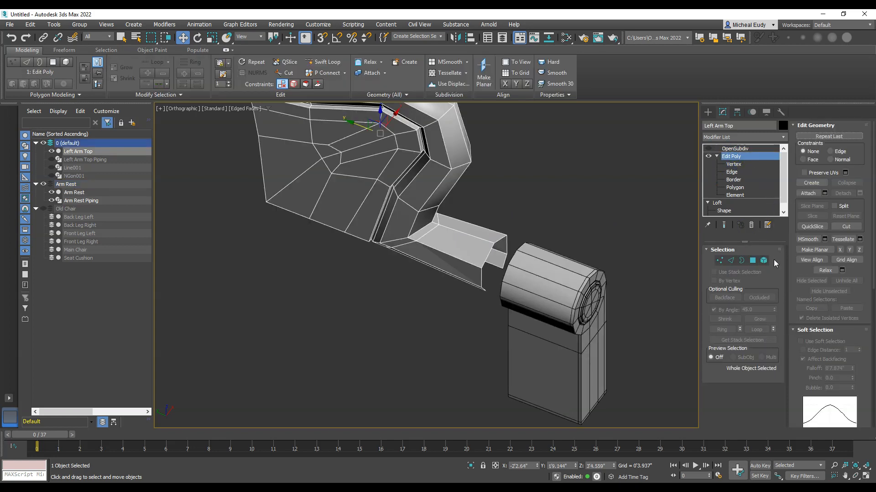
pyautogui.click(801, 330)
pyautogui.click(799, 352)
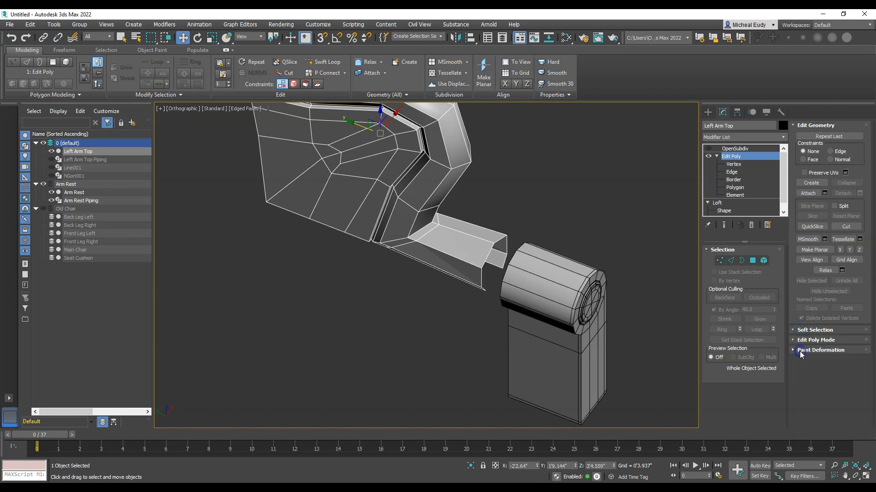
pyautogui.click(808, 193)
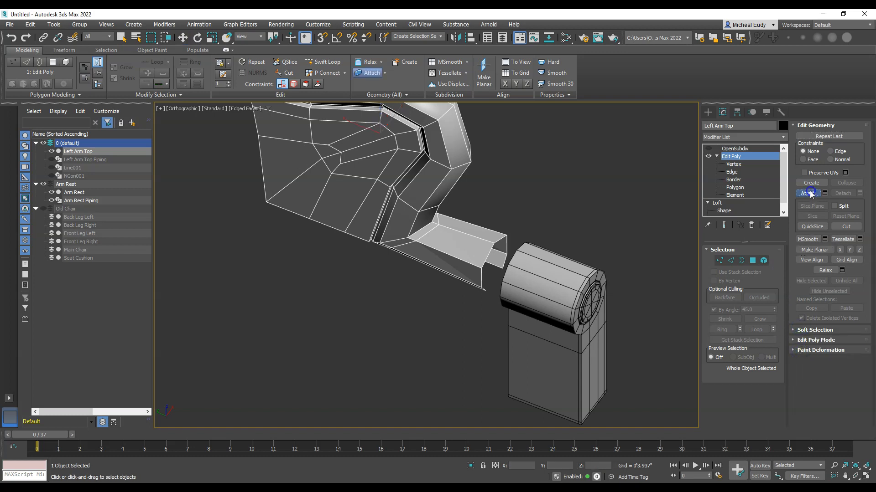
pyautogui.click(523, 265)
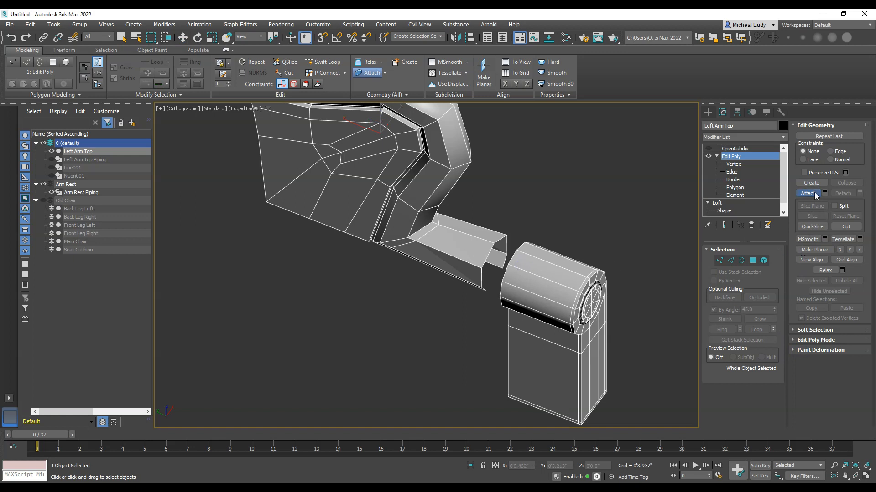
pyautogui.press('w')
pyautogui.scroll(2, 537, 232)
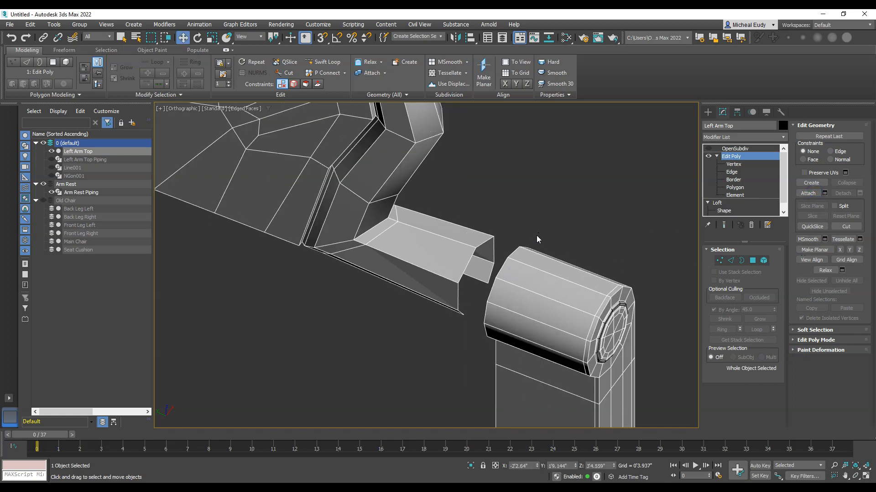
# Target-weld the end vertices of the lower extension to the matching vertices on the arm rest's rear border, on both sides.
pyautogui.click(720, 260)
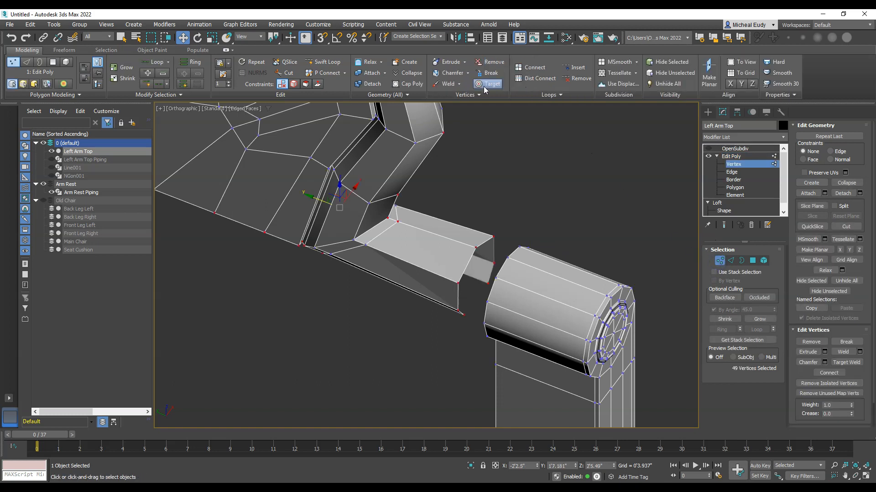
pyautogui.hotkey('ctrl', 'shift', 't')
pyautogui.moveTo(475, 247); pyautogui.dragTo(507, 258)
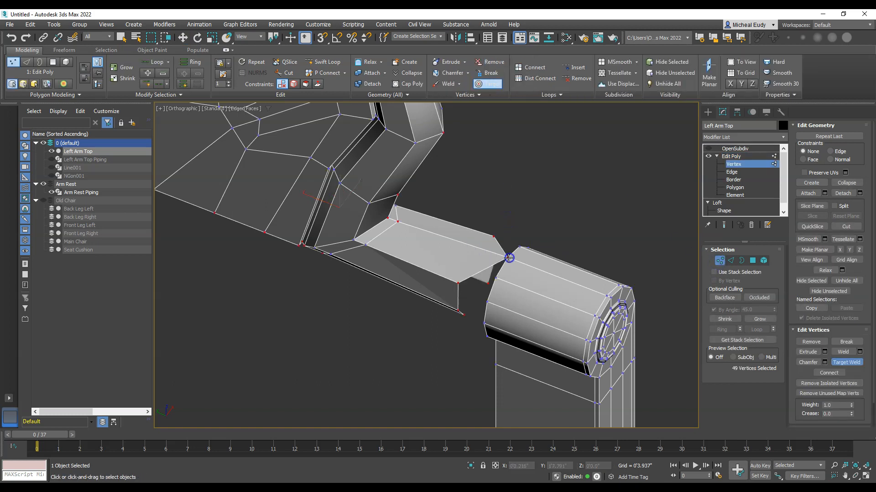
pyautogui.click(486, 304)
pyautogui.keyDown('alt'); pyautogui.moveTo(514, 287); pyautogui.dragTo(426, 263, button='middle'); pyautogui.keyUp('alt')
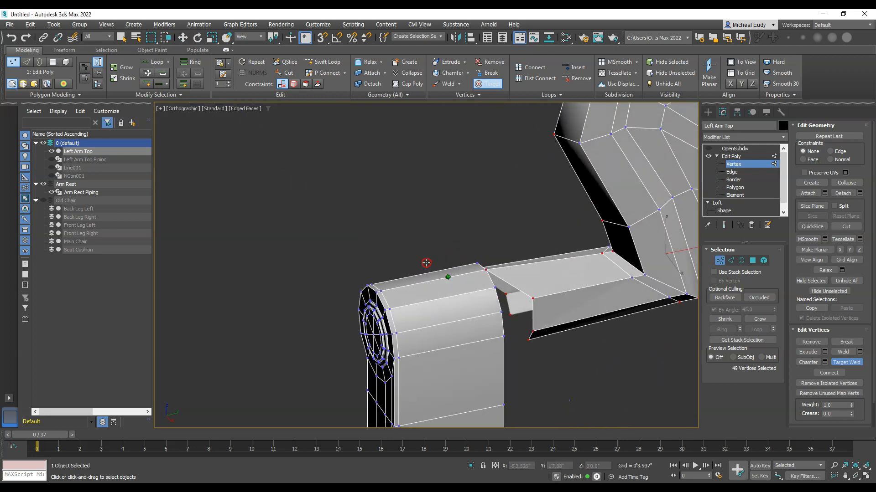
pyautogui.click(536, 298)
pyautogui.click(510, 315)
pyautogui.keyDown('alt'); pyautogui.moveTo(502, 315); pyautogui.dragTo(577, 289, button='middle'); pyautogui.keyUp('alt')
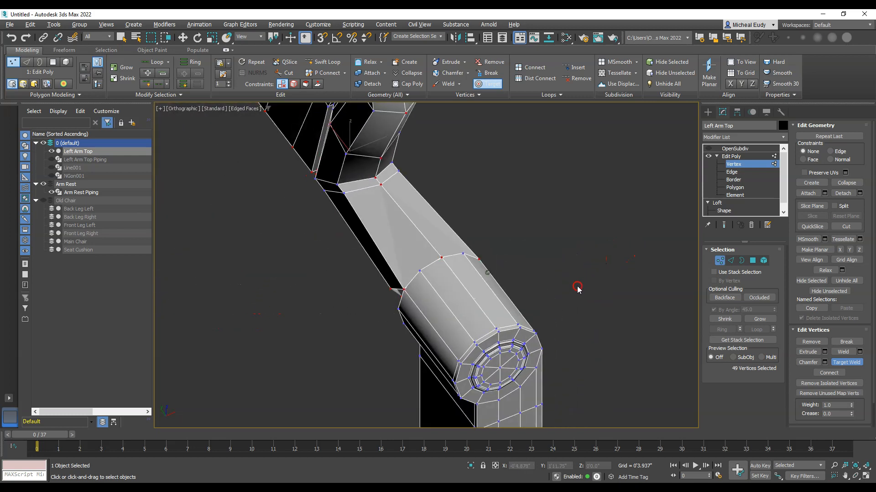
pyautogui.click(715, 262)
# Add two lengthwise edge loops with Swift Loop, one on each side of the extension's top, running into the panel.
pyautogui.moveTo(411, 240); pyautogui.dragTo(442, 289, button='middle')
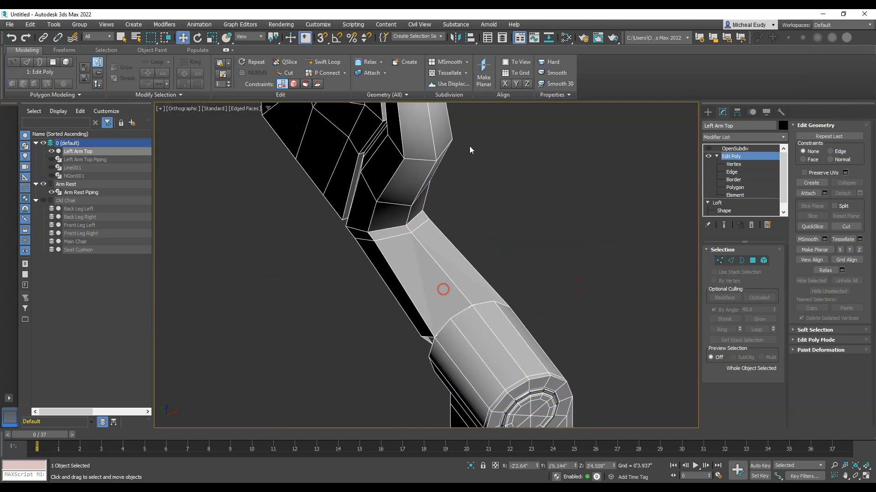
pyautogui.click(318, 64)
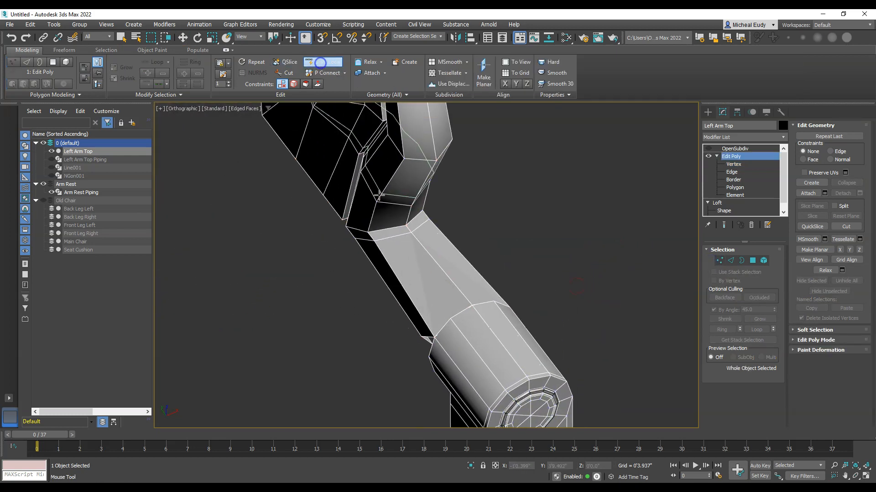
pyautogui.click(392, 236)
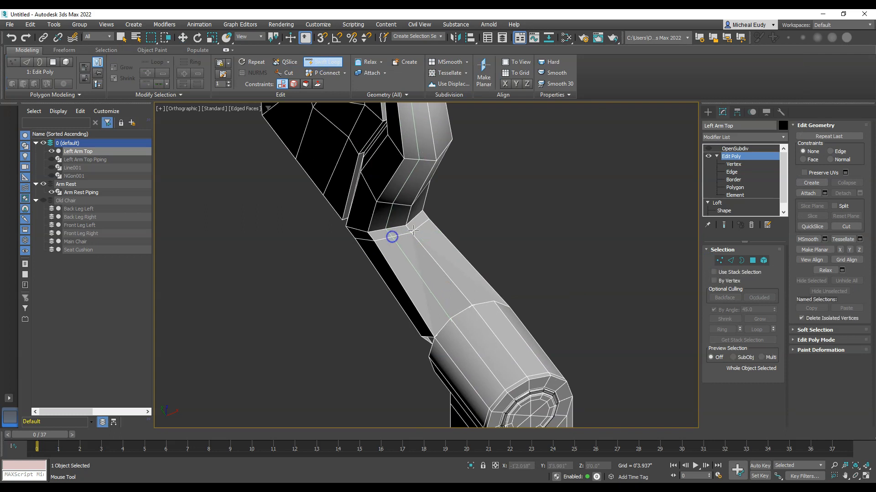
pyautogui.keyDown('alt'); pyautogui.moveTo(423, 228); pyautogui.dragTo(367, 236, button='middle'); pyautogui.keyUp('alt')
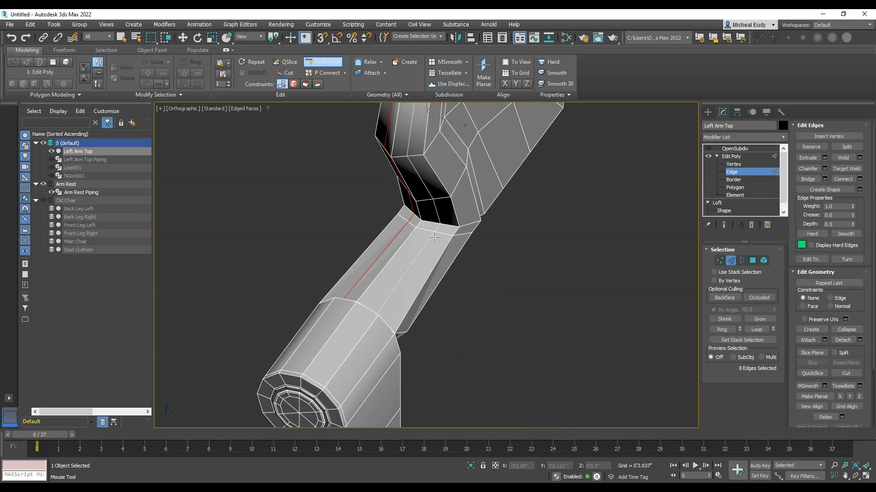
pyautogui.press('w')
# Target-weld the end vertices of the two new loops to the neighbouring arm rest vertices to close the gaps.
pyautogui.keyDown('alt'); pyautogui.moveTo(411, 254); pyautogui.dragTo(504, 261, button='middle'); pyautogui.keyUp('alt')
pyautogui.click(719, 260)
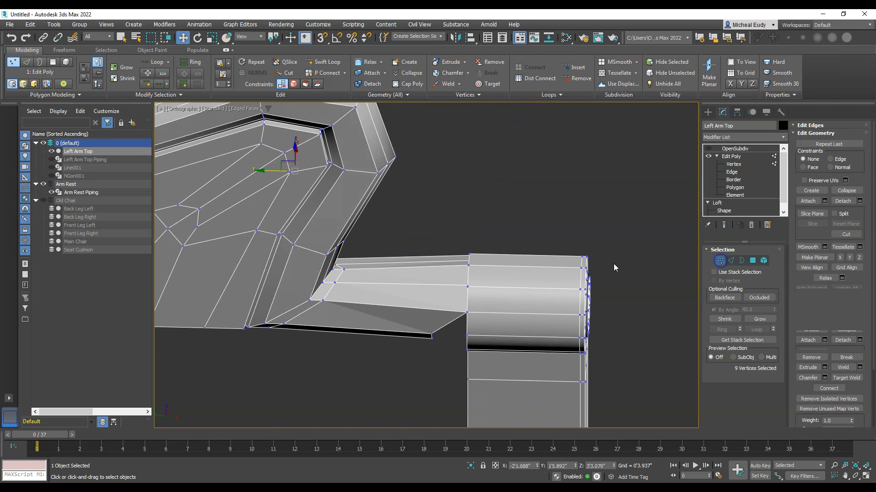
pyautogui.keyDown('alt'); pyautogui.moveTo(511, 295); pyautogui.dragTo(540, 291, button='middle'); pyautogui.keyUp('alt')
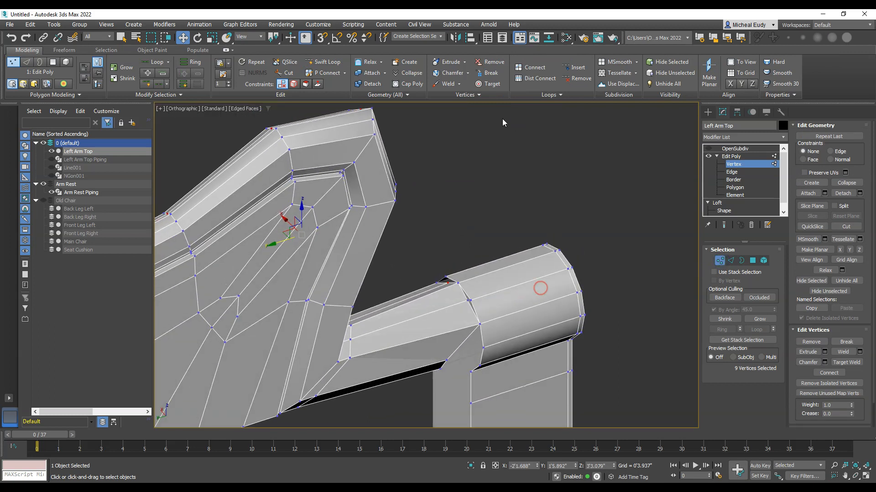
pyautogui.click(487, 83)
pyautogui.scroll(4, 449, 283)
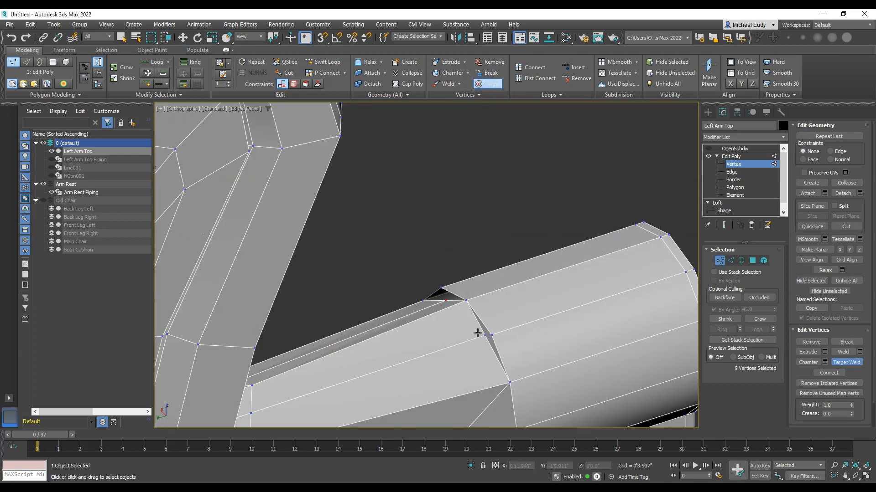
pyautogui.moveTo(482, 336); pyautogui.dragTo(492, 335)
pyautogui.keyDown('alt'); pyautogui.moveTo(493, 335); pyautogui.dragTo(452, 354, button='middle'); pyautogui.keyUp('alt')
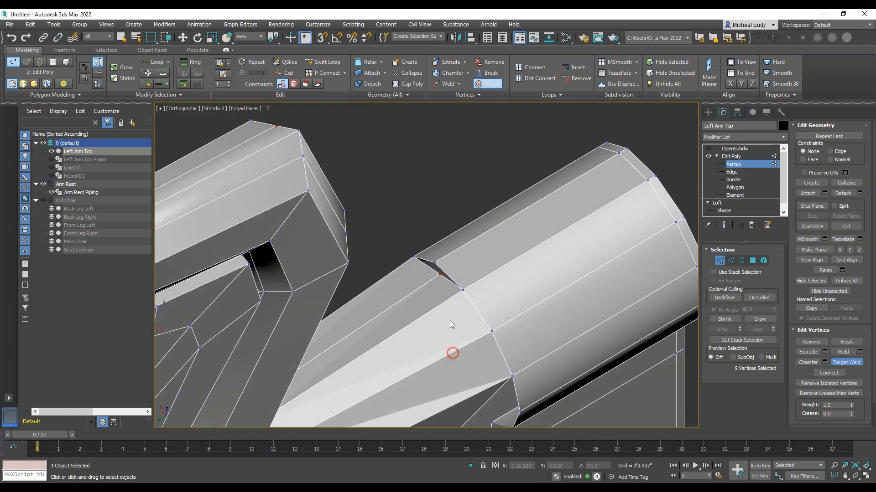
pyautogui.click(440, 275)
pyautogui.click(434, 263)
pyautogui.scroll(-3, 431, 276)
pyautogui.keyDown('alt'); pyautogui.moveTo(434, 264); pyautogui.dragTo(393, 288, button='middle'); pyautogui.keyUp('alt')
pyautogui.scroll(-3, 382, 293)
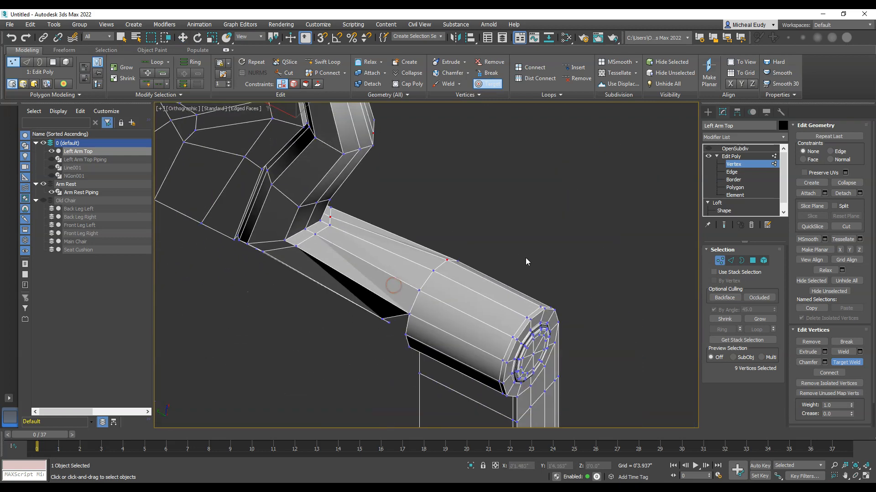
pyautogui.rightClick(523, 258)
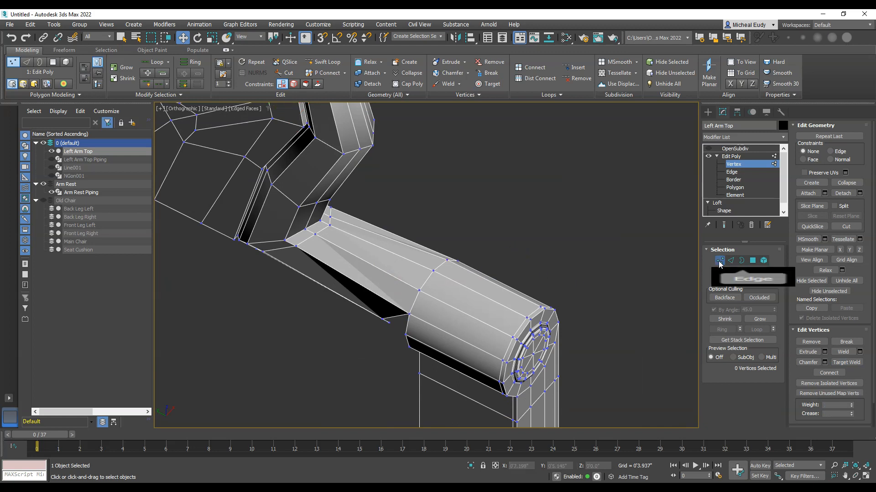
pyautogui.click(720, 261)
# Enable OpenSubdiv on the combined arm and examine the smoothed joint between panel and arm rest.
pyautogui.click(733, 148)
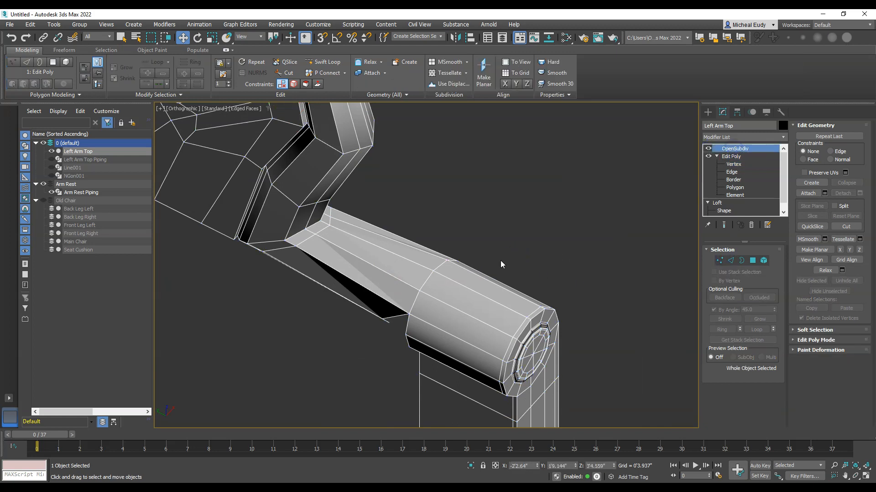
pyautogui.scroll(-2, 460, 285)
pyautogui.scroll(-2, 478, 308)
pyautogui.keyDown('alt'); pyautogui.moveTo(486, 310); pyautogui.dragTo(474, 293, button='middle'); pyautogui.keyUp('alt')
pyautogui.scroll(3, 496, 251)
pyautogui.scroll(-3, 476, 261)
pyautogui.moveTo(476, 261); pyautogui.dragTo(496, 248, button='middle')
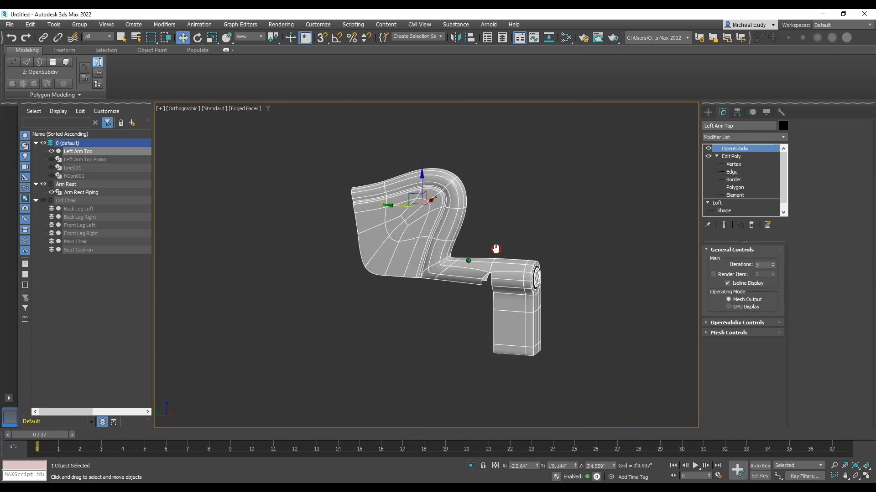
# Show the Old Chair layer and, in the left view, move the arm horizontally about 4 feet to clear the main chair.
pyautogui.click(43, 201)
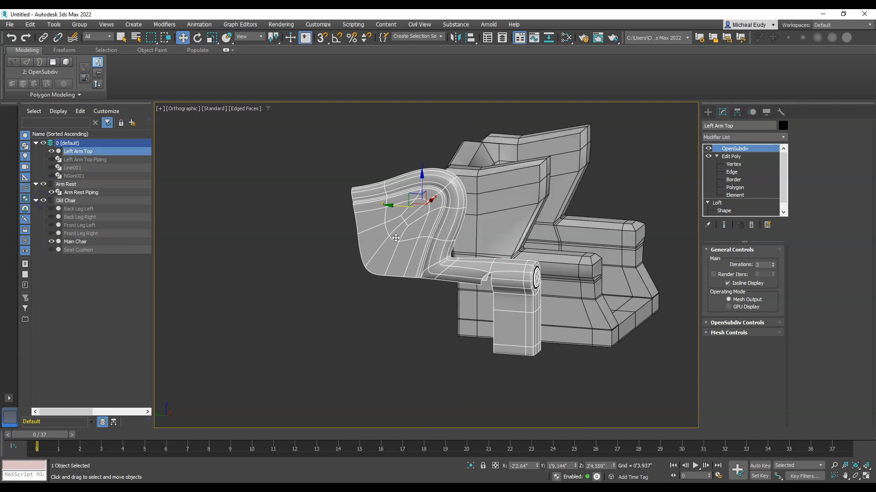
pyautogui.keyDown('alt'); pyautogui.moveTo(456, 245); pyautogui.dragTo(347, 258, button='middle'); pyautogui.keyUp('alt')
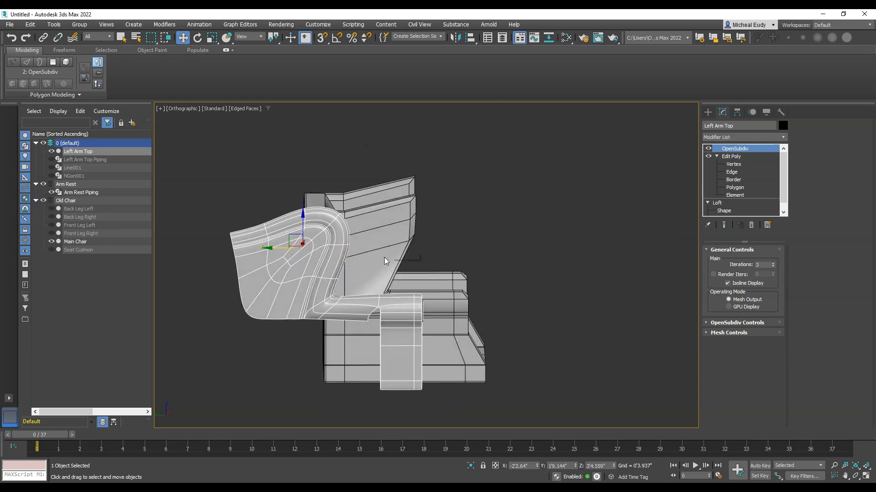
pyautogui.press('l')
pyautogui.scroll(-2, 369, 298)
pyautogui.moveTo(363, 189); pyautogui.dragTo(480, 174)
pyautogui.scroll(4, 464, 213)
pyautogui.click(707, 112)
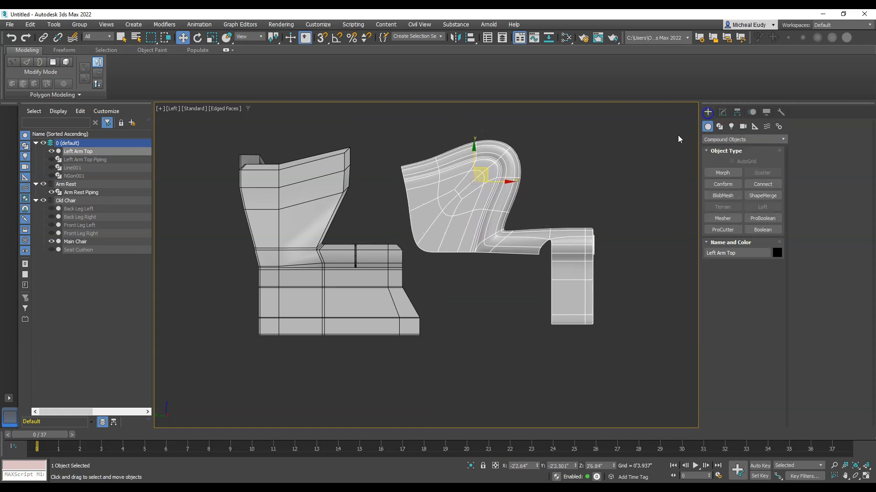
pyautogui.click(561, 201)
pyautogui.scroll(2, 483, 215)
pyautogui.moveTo(483, 214); pyautogui.dragTo(495, 229, button='middle')
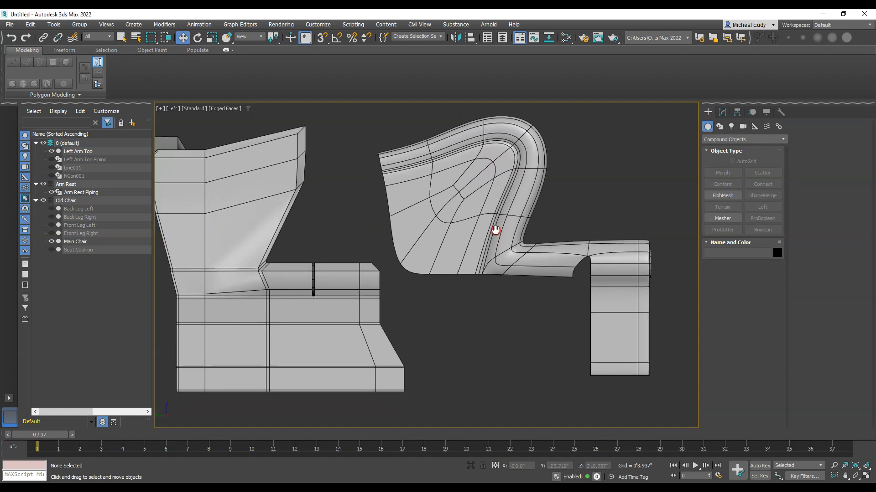
pyautogui.scroll(-3, 495, 229)
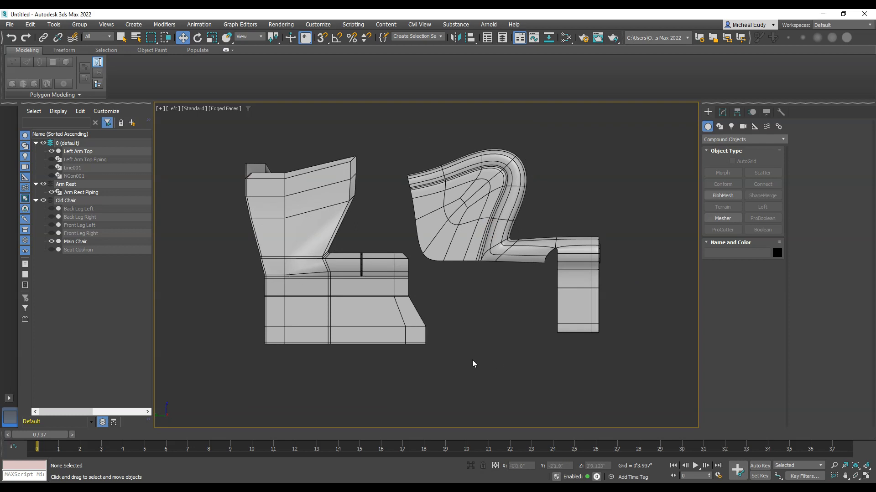
pyautogui.moveTo(479, 335); pyautogui.dragTo(493, 249, button='middle')
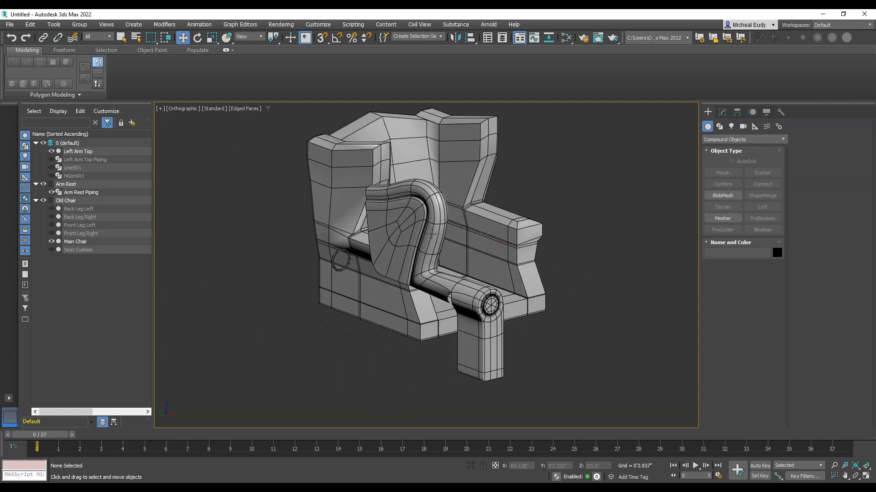
# Unhide Left Arm Top Piping, select it and show it in the left view.
pyautogui.click(432, 234)
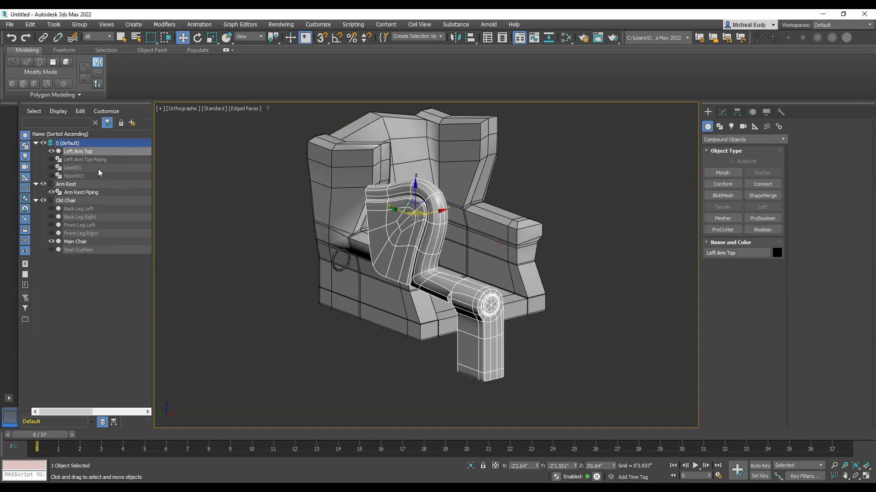
pyautogui.click(52, 159)
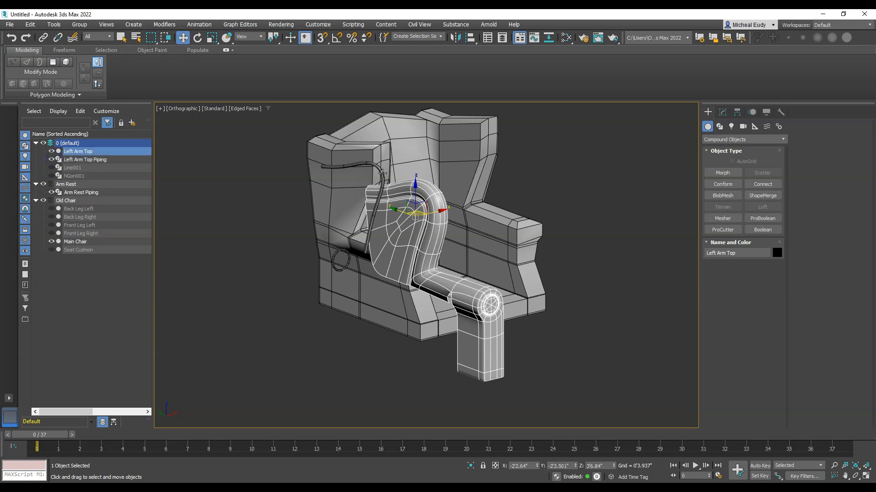
pyautogui.click(382, 174)
pyautogui.keyDown('alt'); pyautogui.moveTo(401, 199); pyautogui.dragTo(470, 242, button='middle'); pyautogui.keyUp('alt')
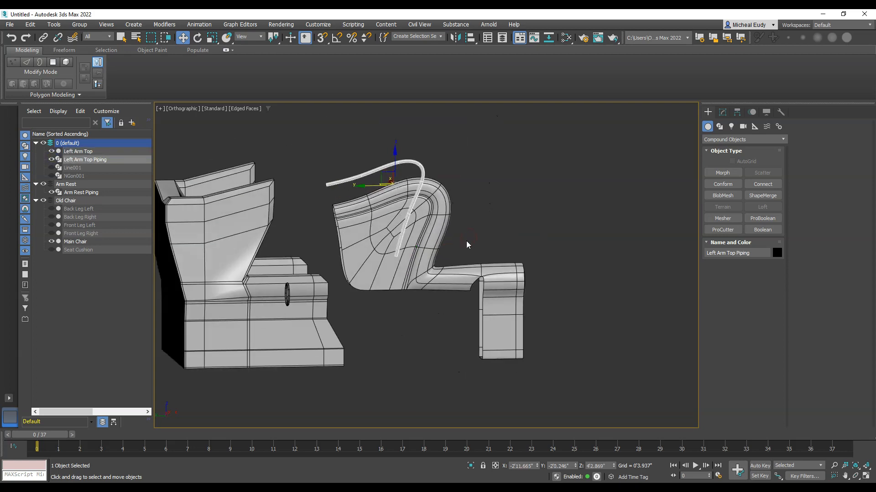
pyautogui.press('f')
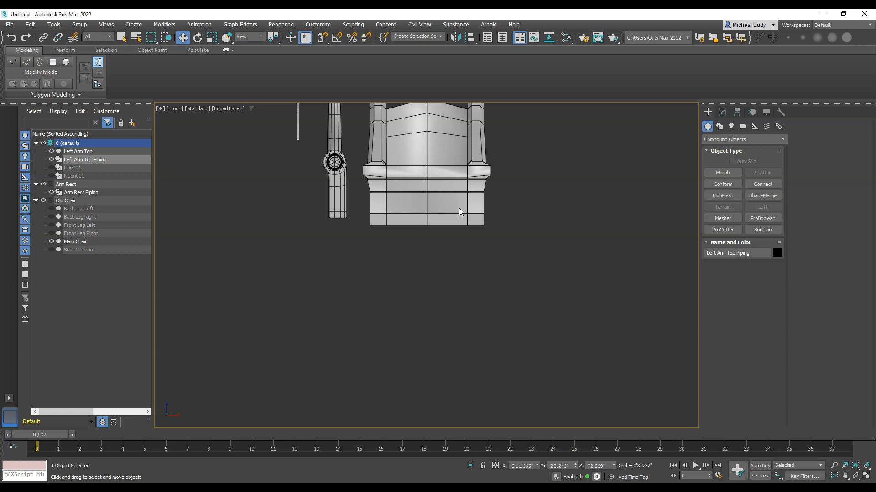
pyautogui.press('l')
pyautogui.moveTo(524, 176); pyautogui.dragTo(427, 337, button='middle')
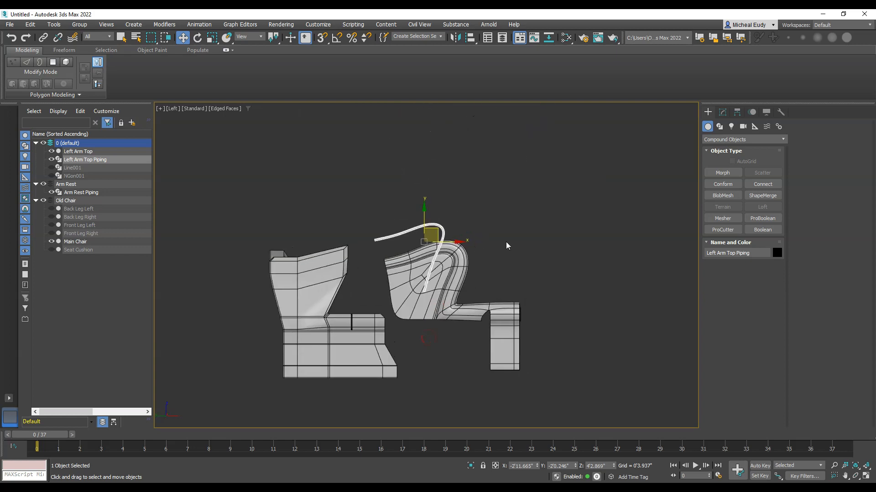
# Try aligning the piping to Left Arm Top, centre to centre, in X, Y and Z position.
pyautogui.click(501, 38)
pyautogui.click(467, 268)
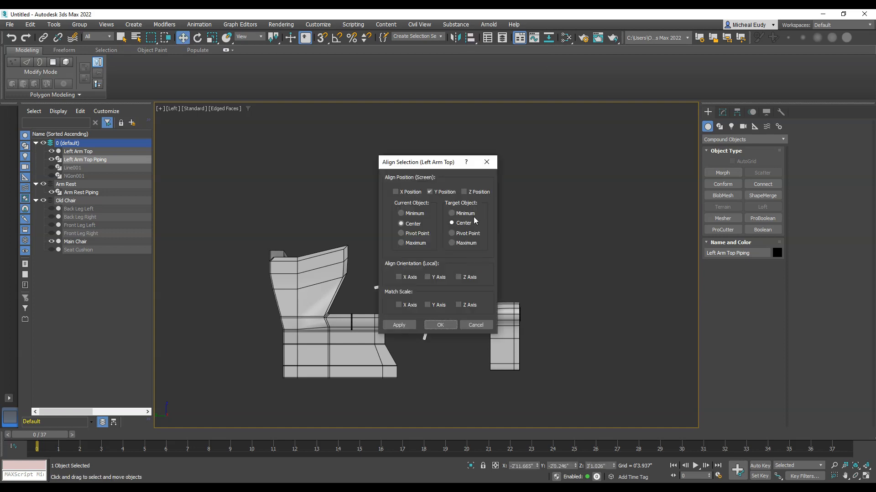
pyautogui.click(395, 192)
pyautogui.click(463, 192)
pyautogui.click(440, 325)
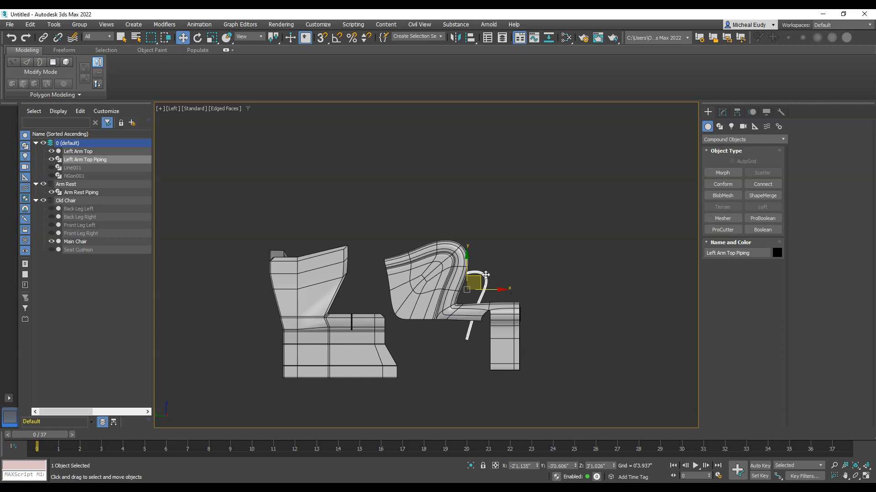
# Undo the alignment and move the piping in the left view so it follows the groove around the arm panel.
pyautogui.moveTo(481, 277); pyautogui.dragTo(447, 259)
pyautogui.hotkey('ctrl', 'z')
pyautogui.hotkey('ctrl', 'z')
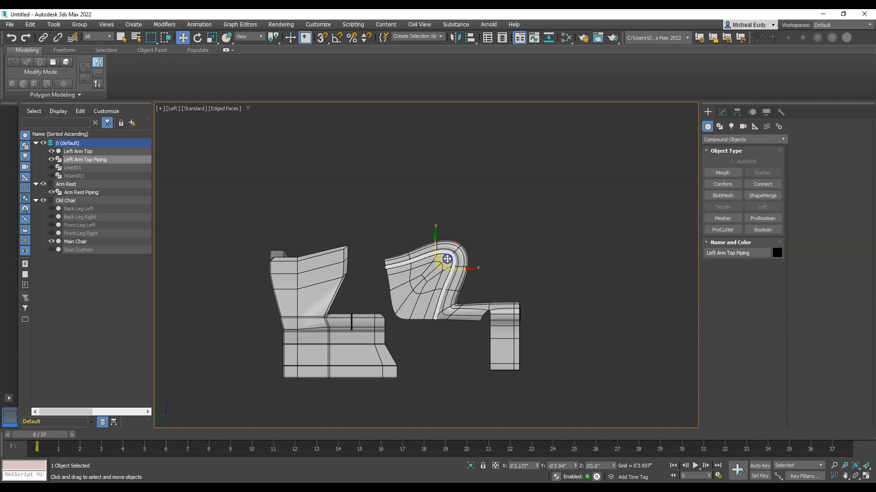
pyautogui.scroll(6, 442, 261)
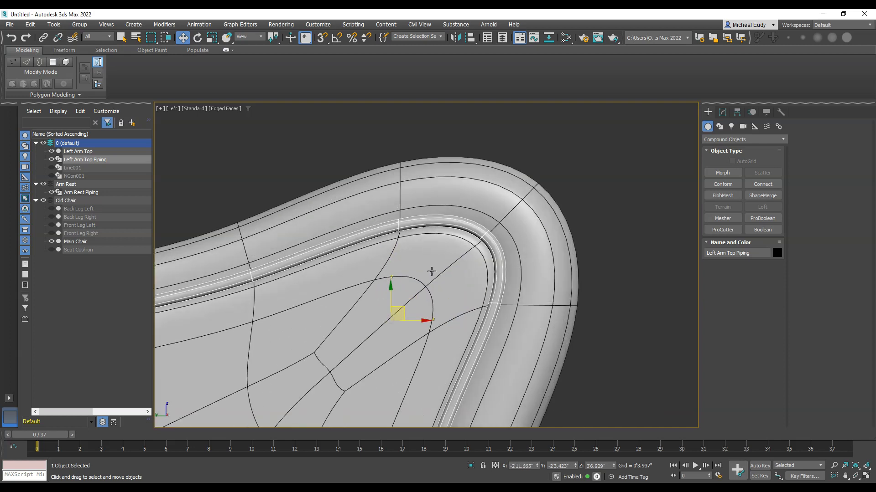
pyautogui.moveTo(402, 310); pyautogui.dragTo(402, 306)
# Move the piping about 9 inches along X so it sits in the groove of the arm panel.
pyautogui.scroll(-6, 402, 307)
pyautogui.keyDown('alt'); pyautogui.moveTo(401, 297); pyautogui.dragTo(365, 347, button='middle'); pyautogui.keyUp('alt')
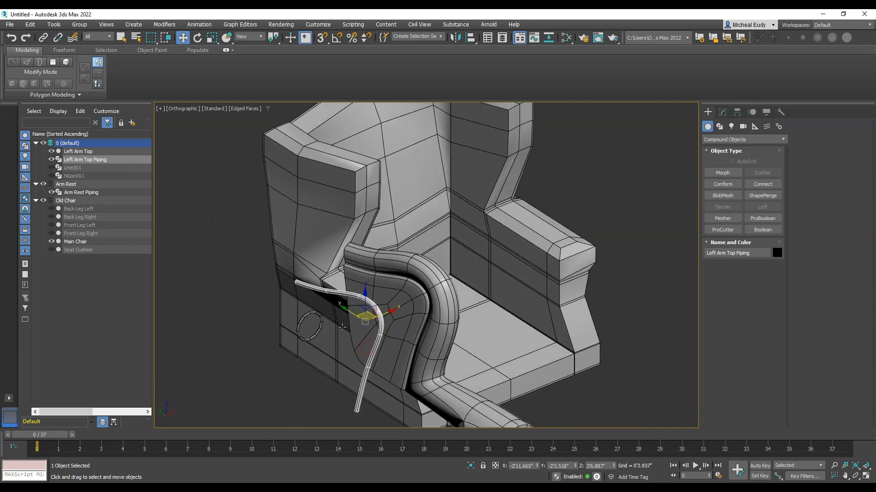
pyautogui.moveTo(391, 311); pyautogui.dragTo(440, 304)
pyautogui.scroll(5, 439, 303)
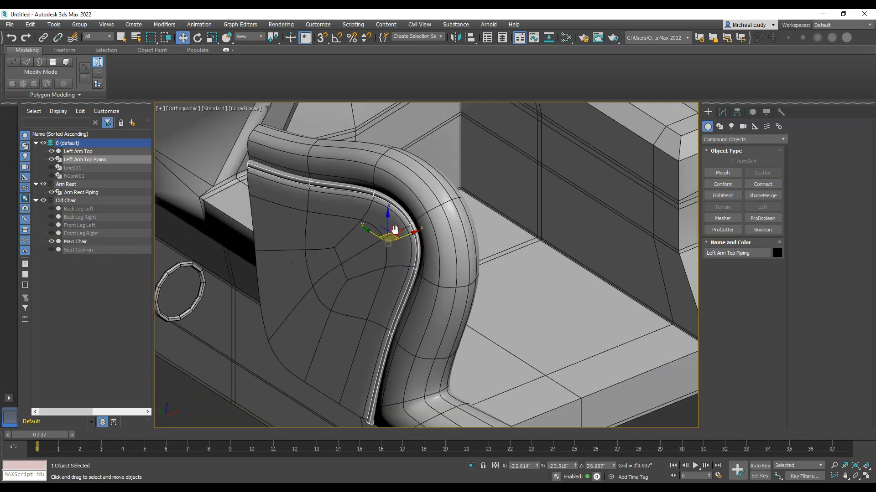
# Isolate the Left Arm Top Piping and frame it in the top view.
pyautogui.rightClick(394, 211)
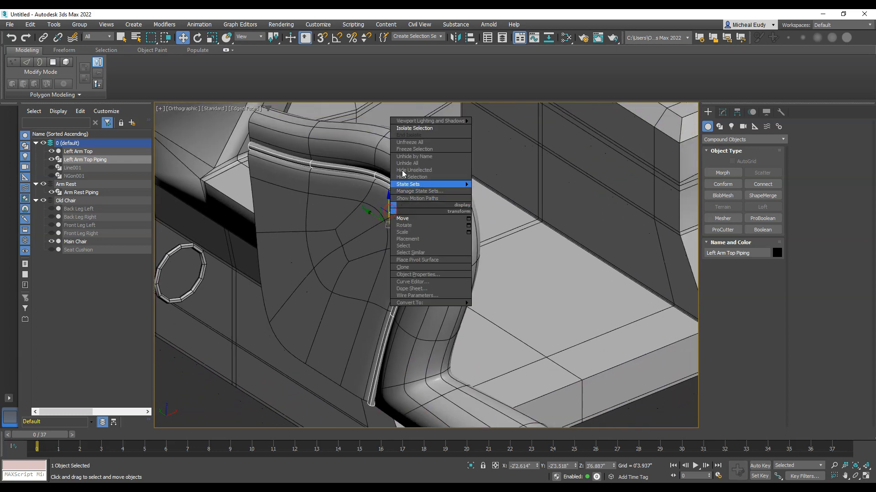
pyautogui.click(412, 129)
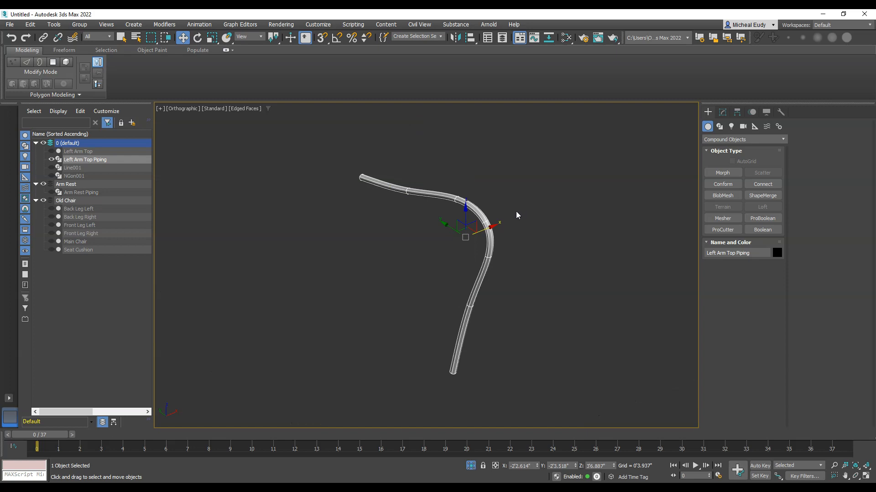
pyautogui.press('t')
pyautogui.click(722, 112)
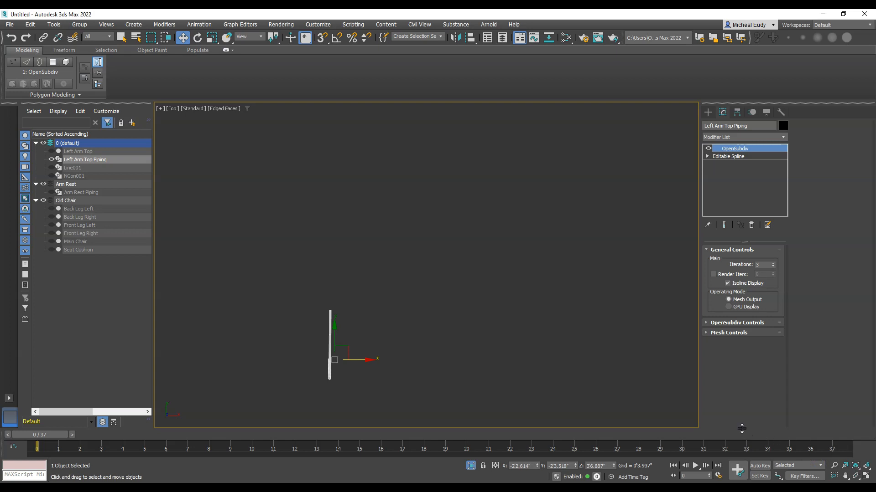
pyautogui.press('z')
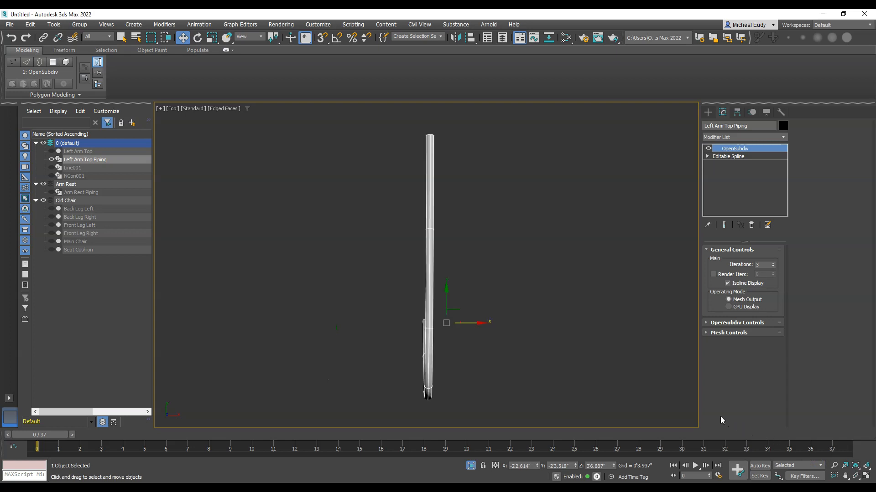
# Add an Edit Poly modifier to the piping between Editable Spline and OpenSubdiv, and disable OpenSubdiv.
pyautogui.click(782, 138)
pyautogui.moveTo(784, 158); pyautogui.dragTo(785, 191)
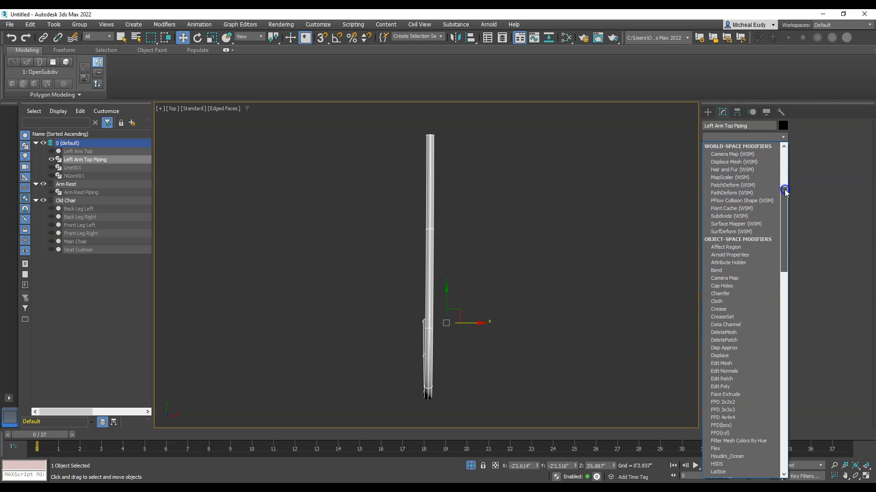
pyautogui.scroll(-5, 753, 274)
pyautogui.click(734, 167)
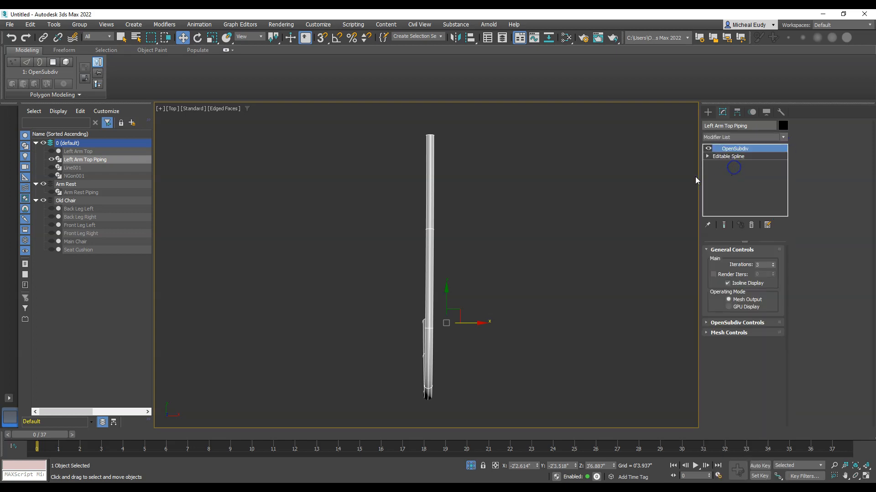
pyautogui.press('e')
pyautogui.moveTo(744, 152); pyautogui.dragTo(720, 162)
pyautogui.click(709, 149)
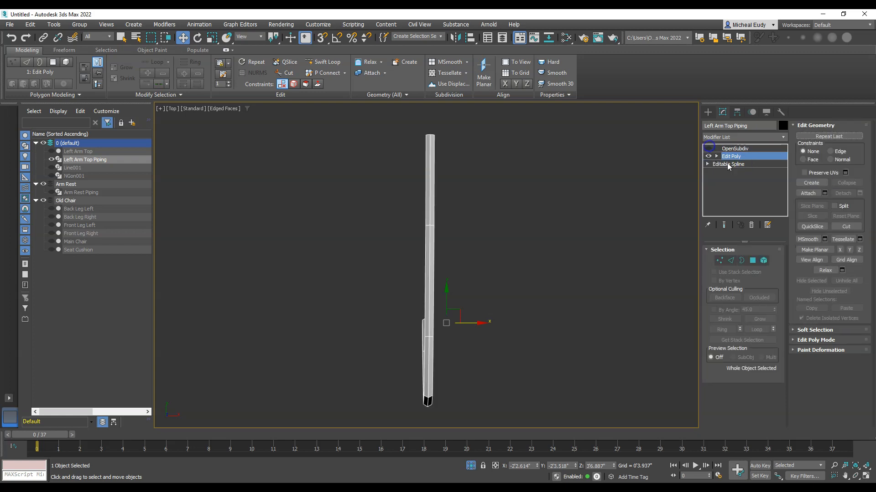
# Select the polygons along the piping's inner side, which faces the arm, and delete them.
pyautogui.click(753, 261)
pyautogui.moveTo(433, 124); pyautogui.dragTo(473, 417)
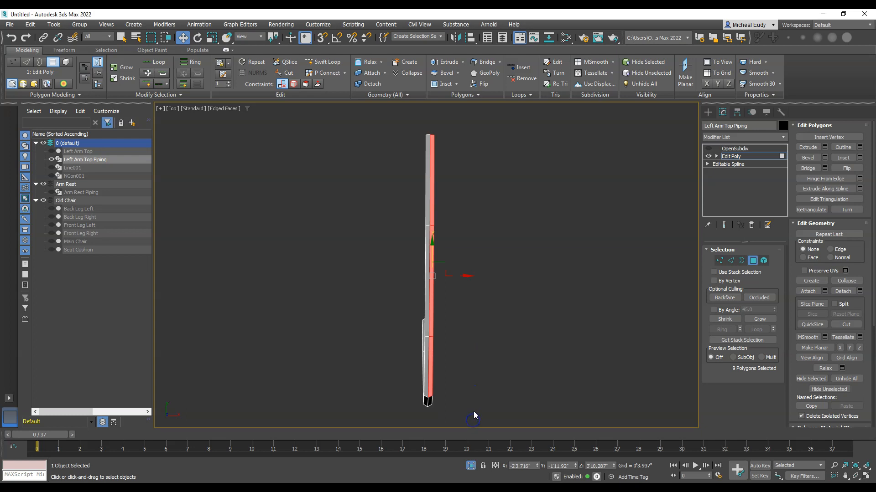
pyautogui.click(458, 399)
pyautogui.keyDown('alt'); pyautogui.moveTo(442, 400); pyautogui.dragTo(403, 357, button='middle'); pyautogui.keyUp('alt')
pyautogui.moveTo(440, 157); pyautogui.dragTo(423, 248, button='middle')
pyautogui.click(417, 246)
pyautogui.keyDown('ctrl'); pyautogui.click(428, 288); pyautogui.keyUp('ctrl')
pyautogui.keyDown('ctrl'); pyautogui.click(462, 332); pyautogui.keyUp('ctrl')
pyautogui.click(759, 320)
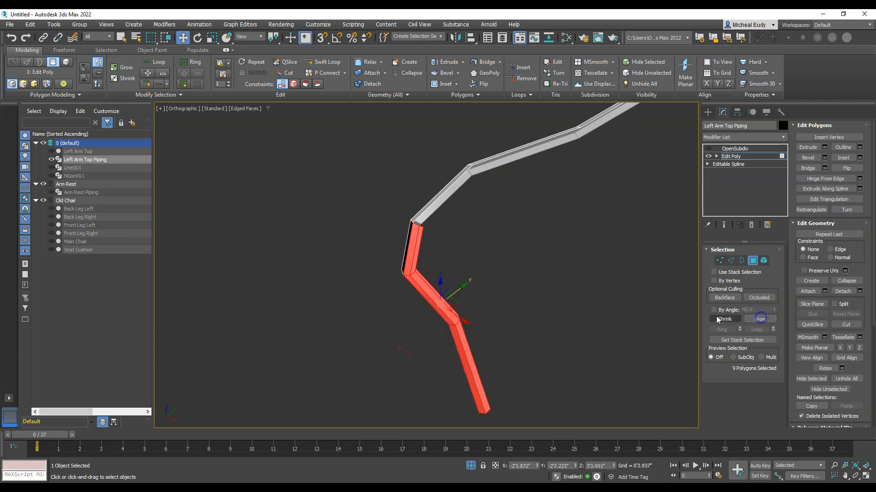
pyautogui.click(626, 301)
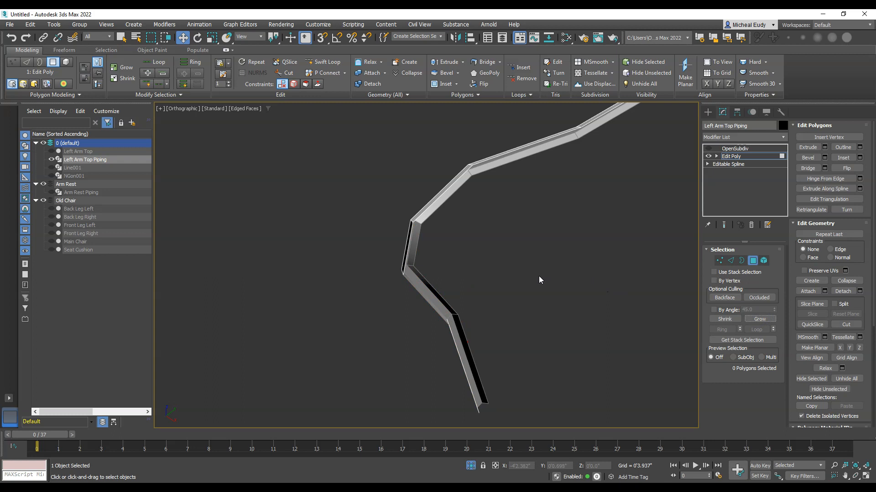
pyautogui.click(752, 260)
# Re-enable OpenSubdiv on the piping and end the isolation to show the chair and arm.
pyautogui.scroll(-5, 540, 204)
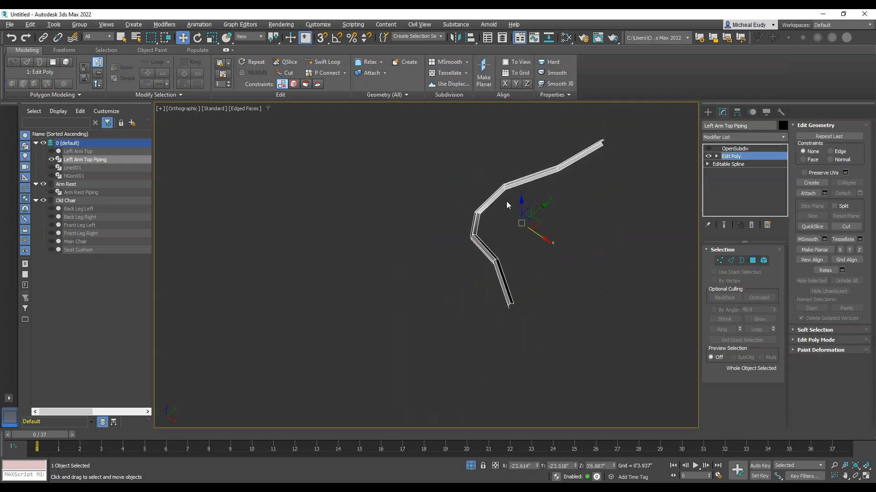
pyautogui.keyDown('alt'); pyautogui.moveTo(578, 218); pyautogui.dragTo(587, 192, button='middle'); pyautogui.keyUp('alt')
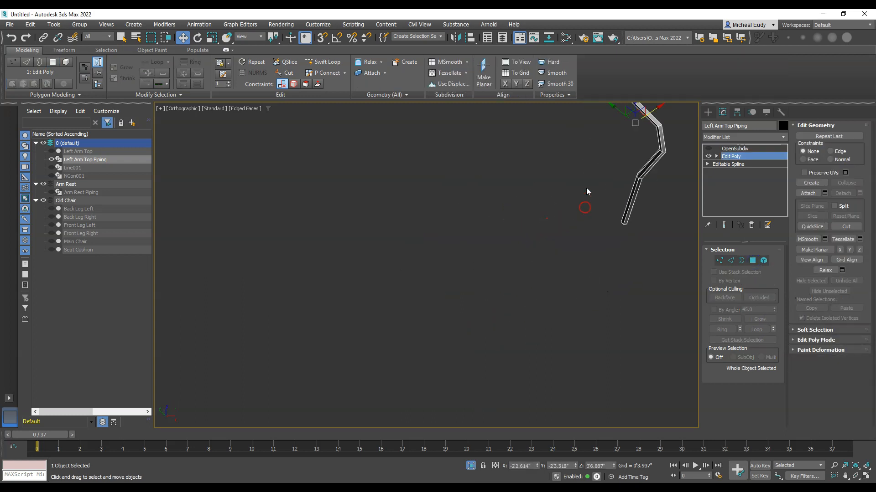
pyautogui.click(709, 148)
pyautogui.click(733, 148)
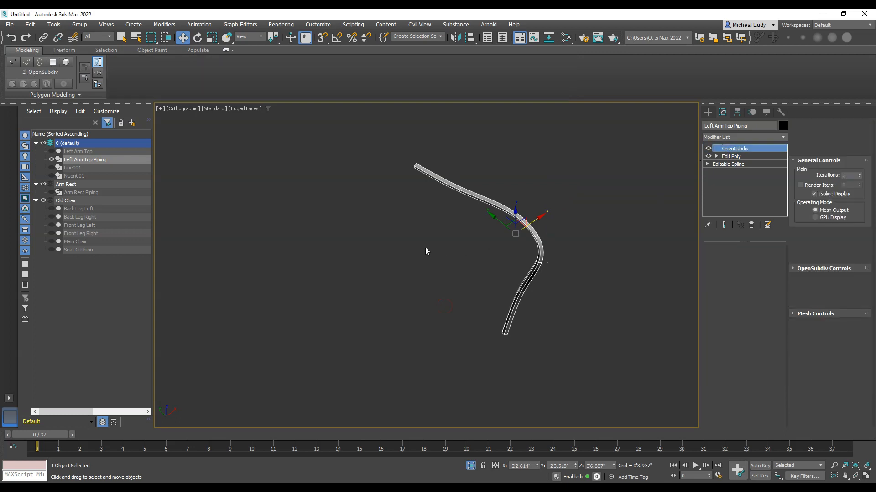
pyautogui.rightClick(452, 243)
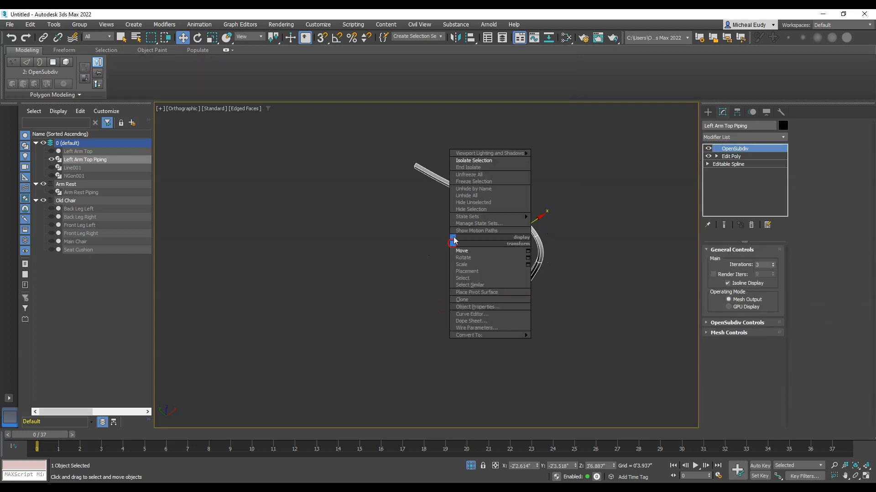
pyautogui.click(470, 167)
pyautogui.scroll(-2, 416, 224)
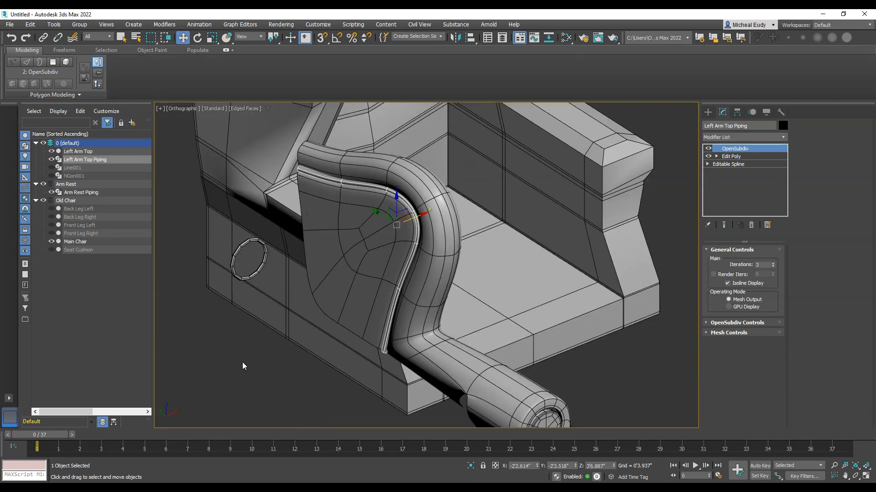
# Move the Arm Rest Piping ring to the front end of the arm rest and enable its OpenSubdiv.
pyautogui.click(242, 365)
pyautogui.keyDown('alt'); pyautogui.moveTo(356, 246); pyautogui.dragTo(433, 282, button='middle'); pyautogui.keyUp('alt')
pyautogui.scroll(-5, 414, 266)
pyautogui.click(309, 243)
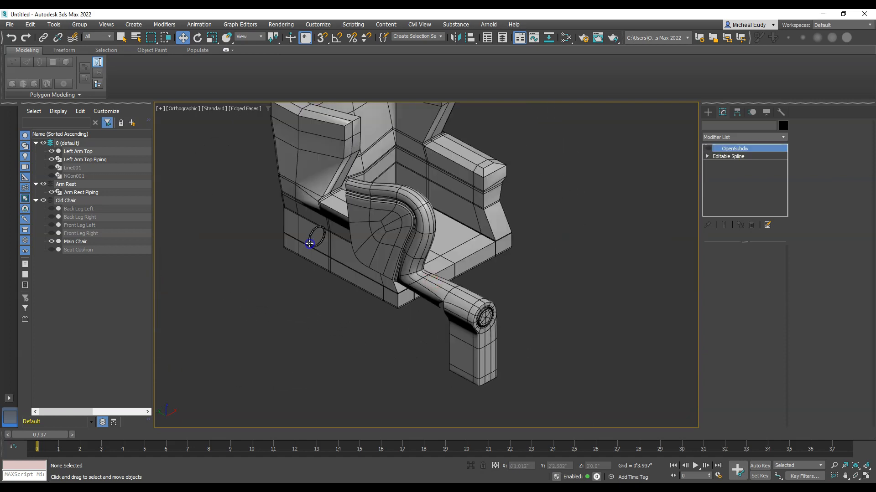
pyautogui.moveTo(298, 228); pyautogui.dragTo(449, 300)
pyautogui.scroll(10, 488, 315)
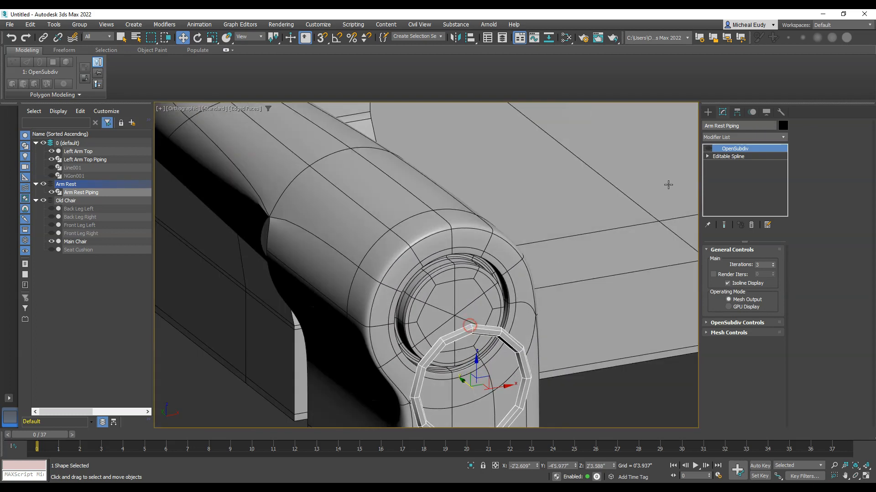
pyautogui.click(708, 149)
# Move the ring into the circular groove on the arm rest's front and turn off the edged faces display.
pyautogui.moveTo(481, 313); pyautogui.dragTo(486, 287, button='middle')
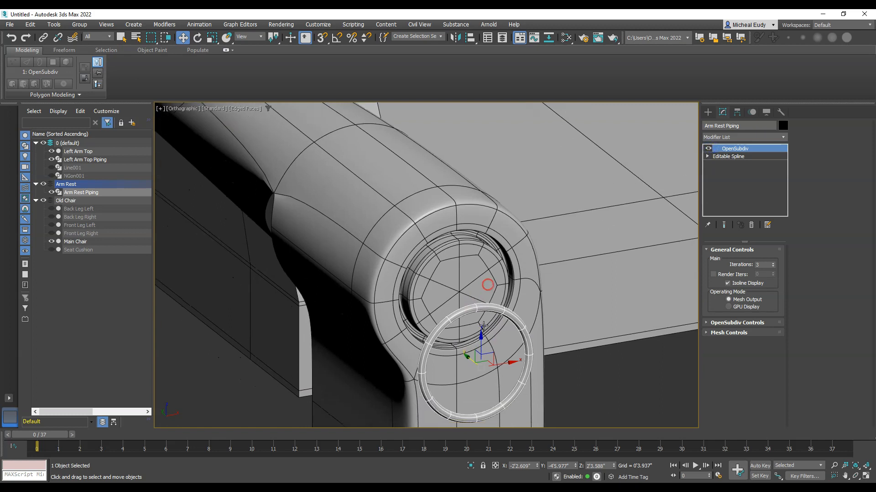
pyautogui.moveTo(481, 335); pyautogui.dragTo(459, 266)
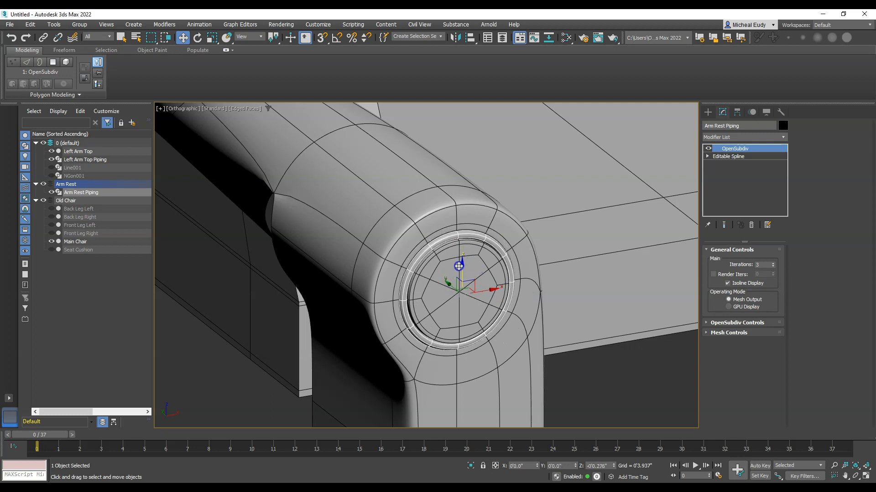
pyautogui.moveTo(459, 266)
pyautogui.keyDown('alt'); pyautogui.mouseDown(button='middle')
pyautogui.moveTo(495, 274)
pyautogui.moveTo(469, 297)
pyautogui.moveTo(477, 293)
pyautogui.moveTo(393, 250)
pyautogui.moveTo(411, 293)
pyautogui.moveTo(473, 270)
pyautogui.moveTo(554, 263)
pyautogui.moveTo(442, 277)
pyautogui.moveTo(504, 254)
pyautogui.moveTo(443, 298)
pyautogui.moveTo(473, 286)
pyautogui.mouseUp(button='middle'); pyautogui.keyUp('alt')
pyautogui.press('F4')
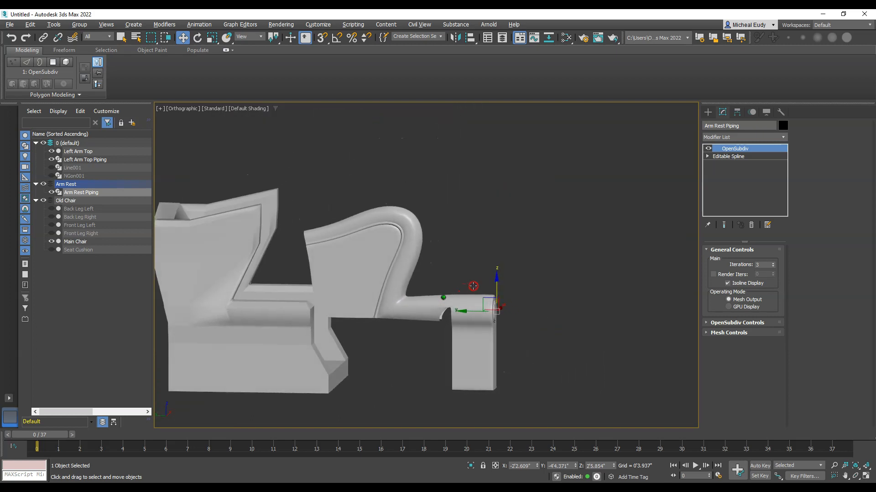
# Apply an OpenSubdiv modifier with 2 iterations to the Main Chair and turn on the edged faces display.
pyautogui.click(206, 219)
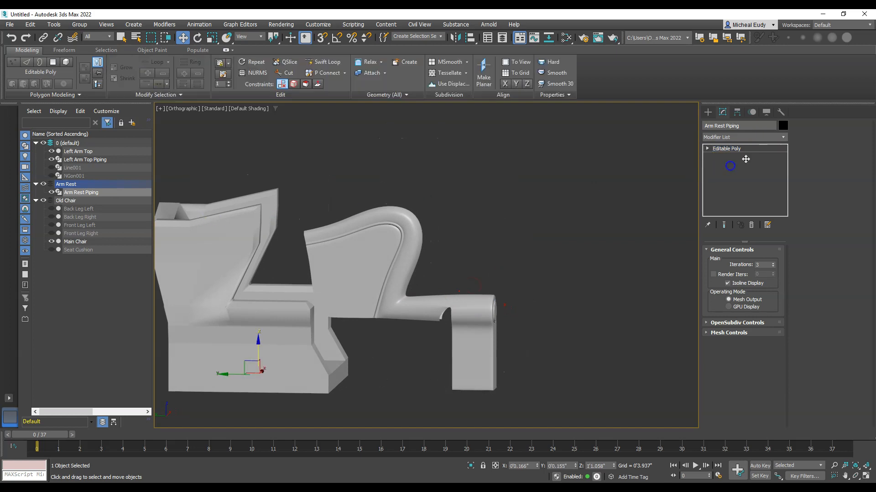
pyautogui.click(784, 138)
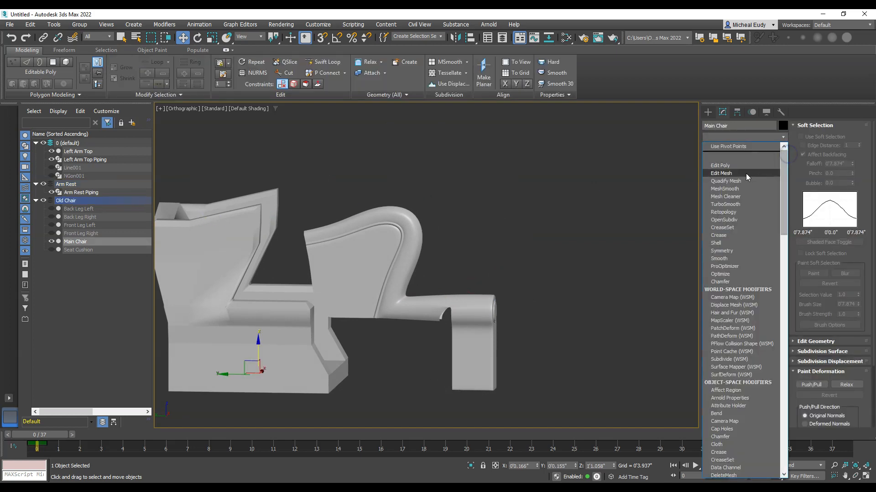
pyautogui.click(727, 220)
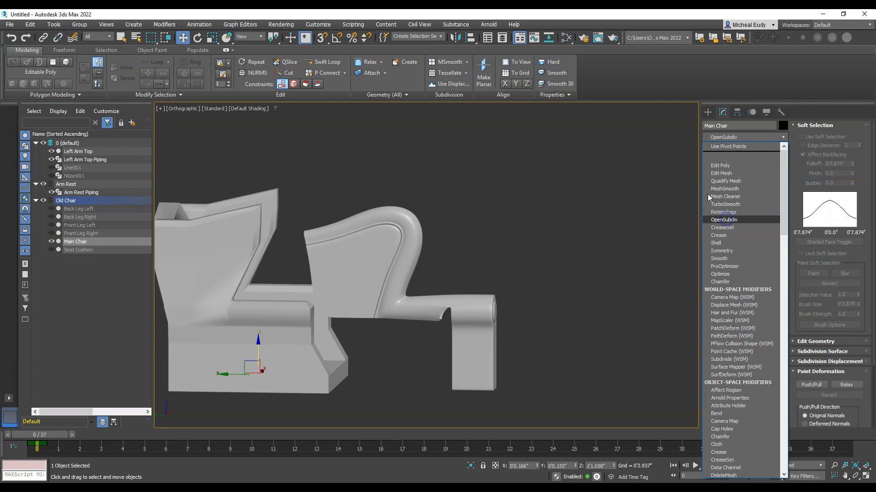
pyautogui.click(771, 265)
pyautogui.moveTo(358, 248)
pyautogui.keyDown('alt'); pyautogui.mouseDown(button='middle')
pyautogui.moveTo(492, 208)
pyautogui.moveTo(460, 233)
pyautogui.moveTo(441, 221)
pyautogui.moveTo(435, 230)
pyautogui.moveTo(415, 227)
pyautogui.mouseUp(button='middle'); pyautogui.keyUp('alt')
pyautogui.press('F4')
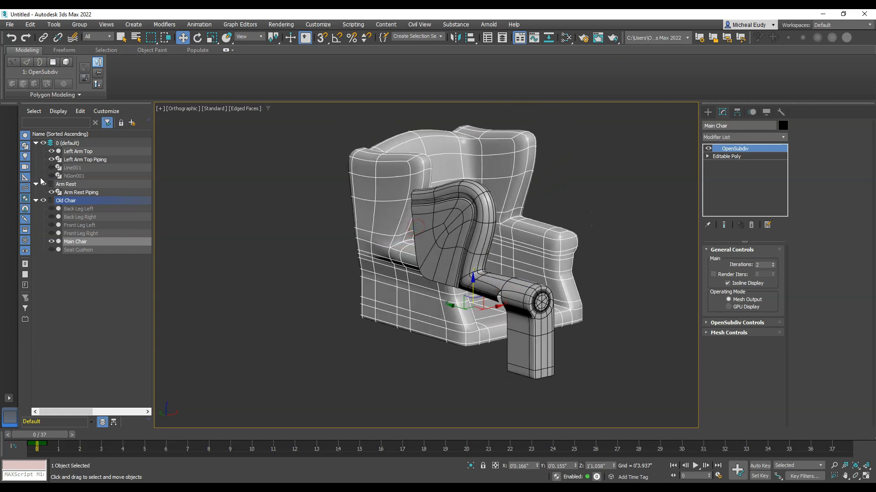
# Hide the Old Chair layer and switch the viewport to perspective for a view of the new arm alone.
pyautogui.click(43, 201)
pyautogui.scroll(8, 484, 261)
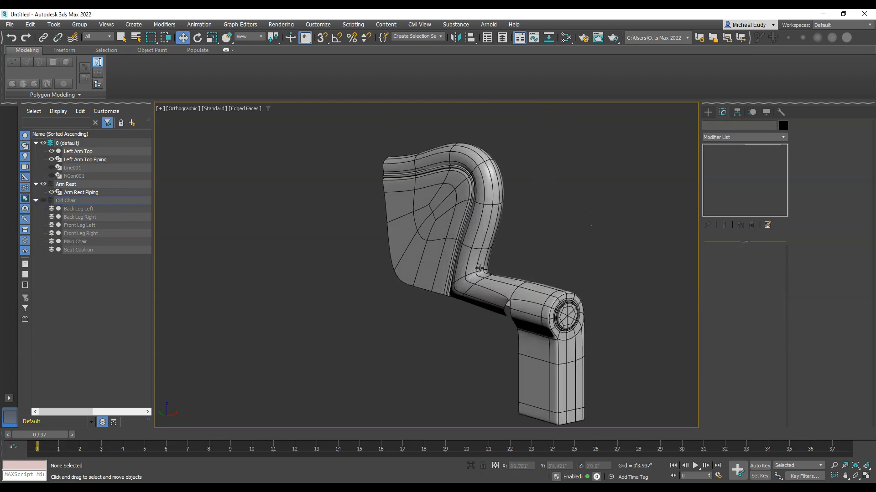
pyautogui.moveTo(483, 261); pyautogui.dragTo(420, 240, button='middle')
pyautogui.scroll(-3, 423, 233)
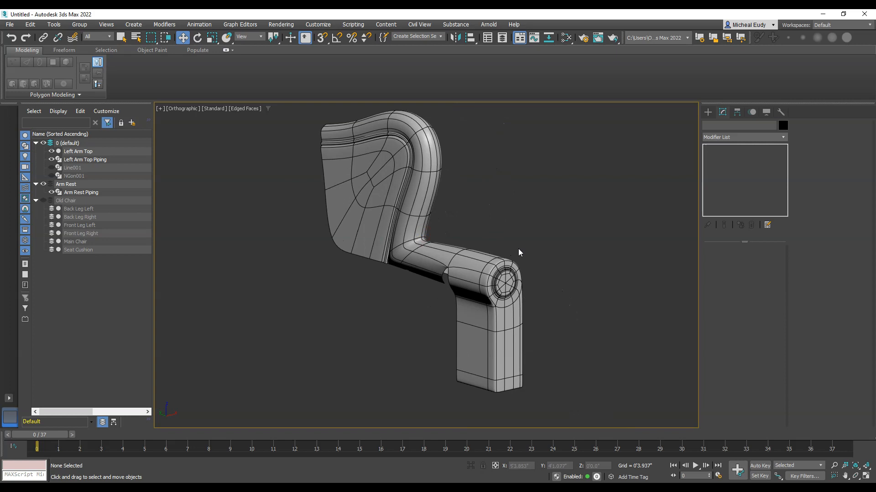
pyautogui.press('p')
pyautogui.scroll(-4, 512, 247)
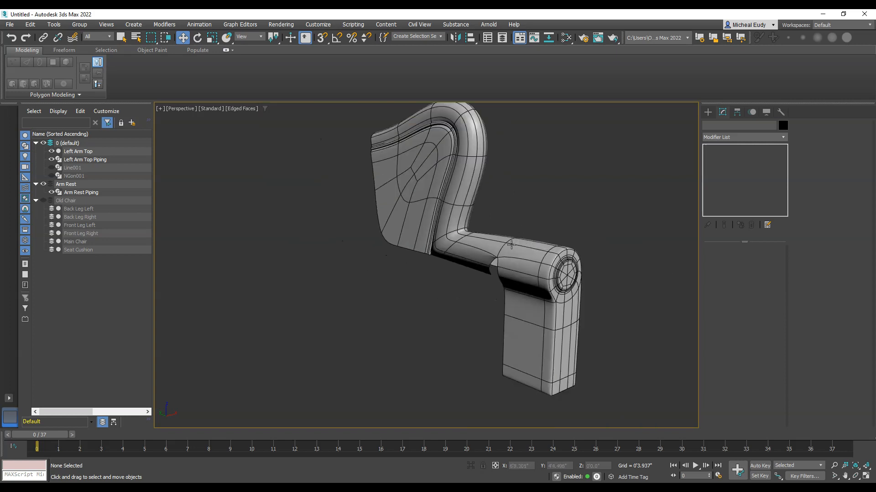
pyautogui.moveTo(511, 247); pyautogui.dragTo(477, 259, button='middle')
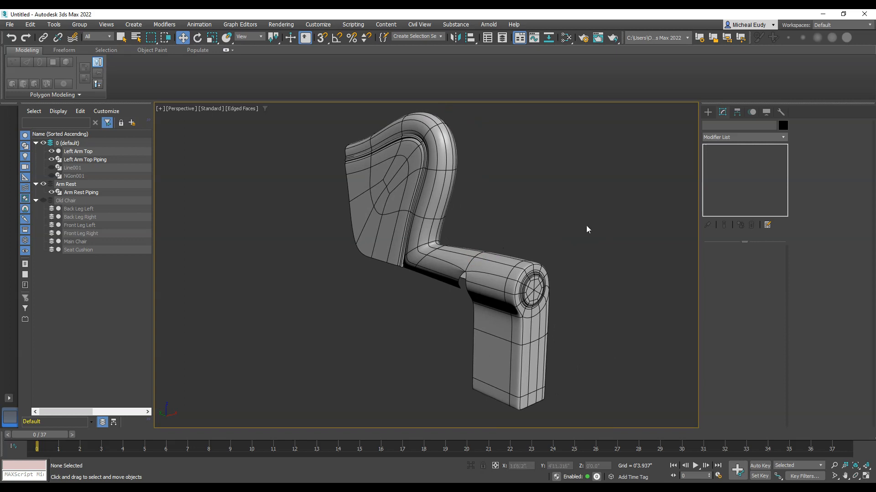
# Turn off OpenSubdiv on Left Arm Top and insert an edge loop with Swift Loop along the arm's curve, just outside the piping groove.
pyautogui.click(495, 274)
pyautogui.click(709, 149)
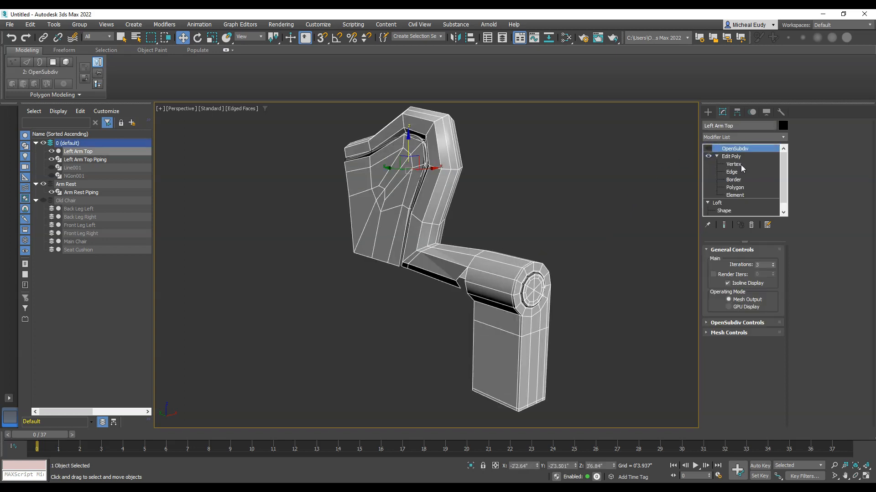
pyautogui.scroll(2, 487, 275)
pyautogui.moveTo(479, 273)
pyautogui.keyDown('alt'); pyautogui.mouseDown(button='middle')
pyautogui.moveTo(469, 228)
pyautogui.moveTo(514, 230)
pyautogui.moveTo(487, 243)
pyautogui.moveTo(474, 316)
pyautogui.moveTo(475, 286)
pyautogui.mouseUp(button='middle'); pyautogui.keyUp('alt')
pyautogui.scroll(-1, 488, 242)
pyautogui.scroll(1, 476, 278)
pyautogui.scroll(-1, 477, 277)
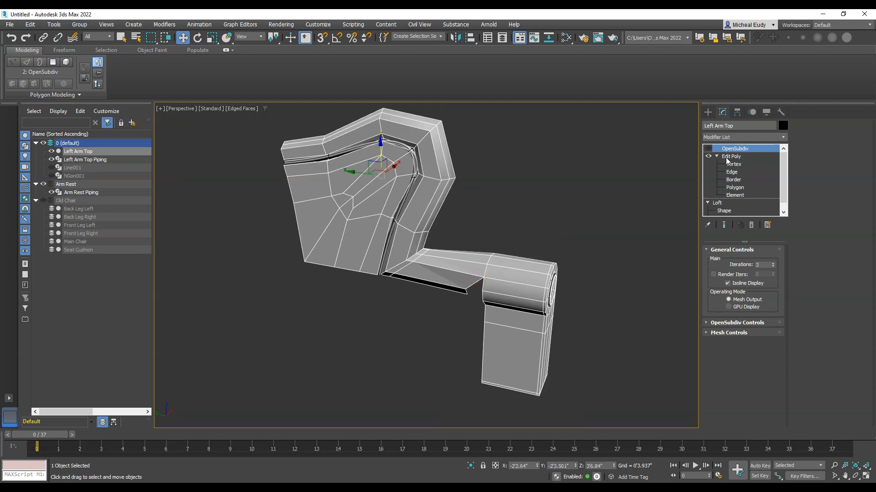
pyautogui.click(731, 156)
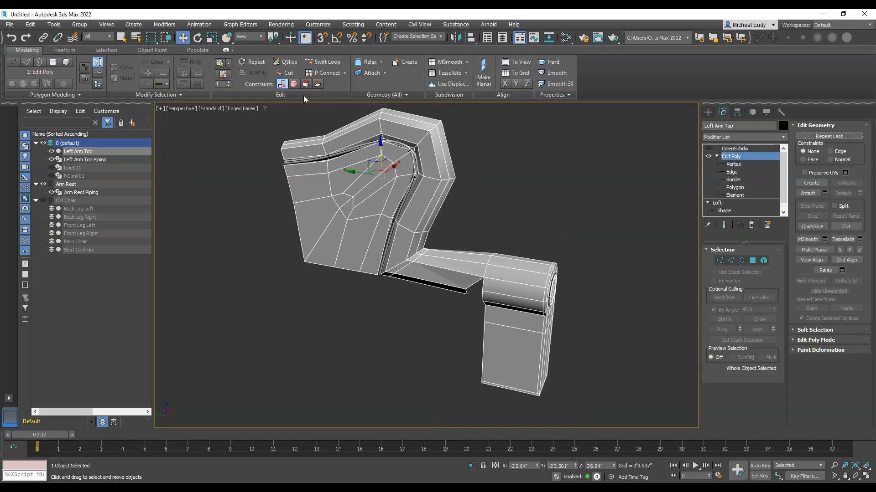
pyautogui.click(327, 62)
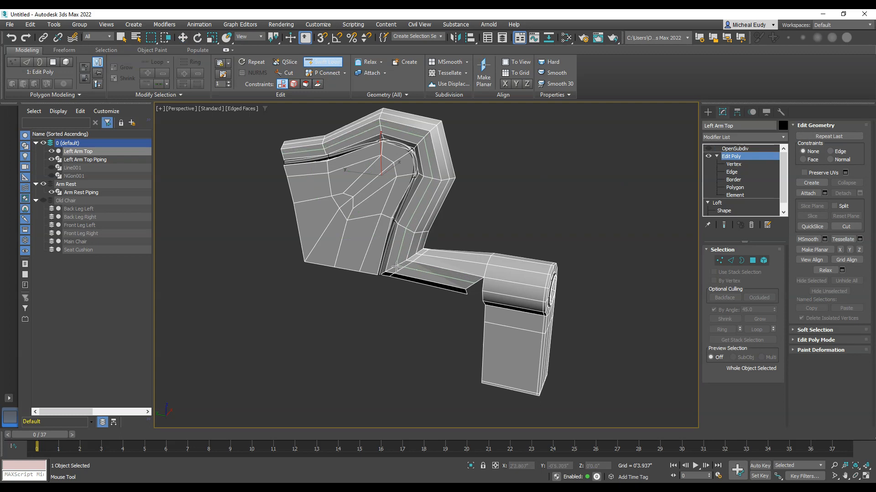
pyautogui.click(396, 267)
# Target-weld the three loose vertices at the open end of the arm section to the matching vertices on the arm rest's rear edge.
pyautogui.scroll(3, 458, 275)
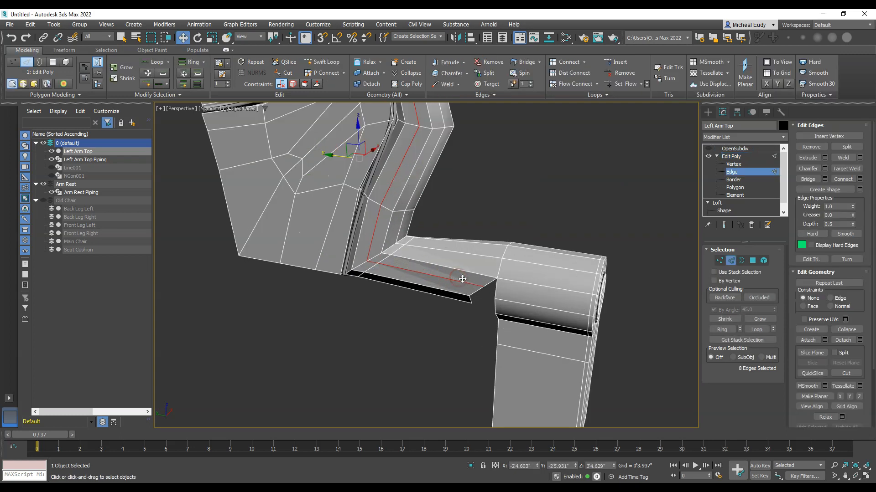
pyautogui.scroll(2, 411, 246)
pyautogui.keyDown('ctrl'); pyautogui.click(720, 261); pyautogui.keyUp('ctrl')
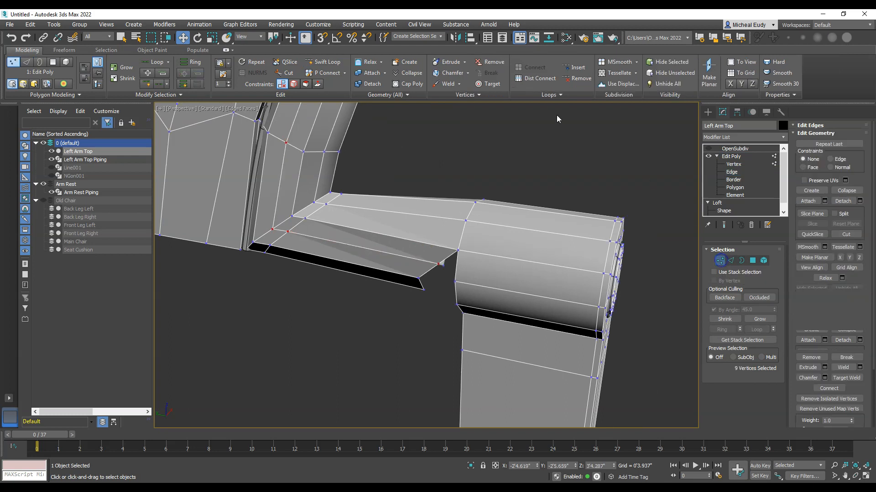
pyautogui.click(479, 85)
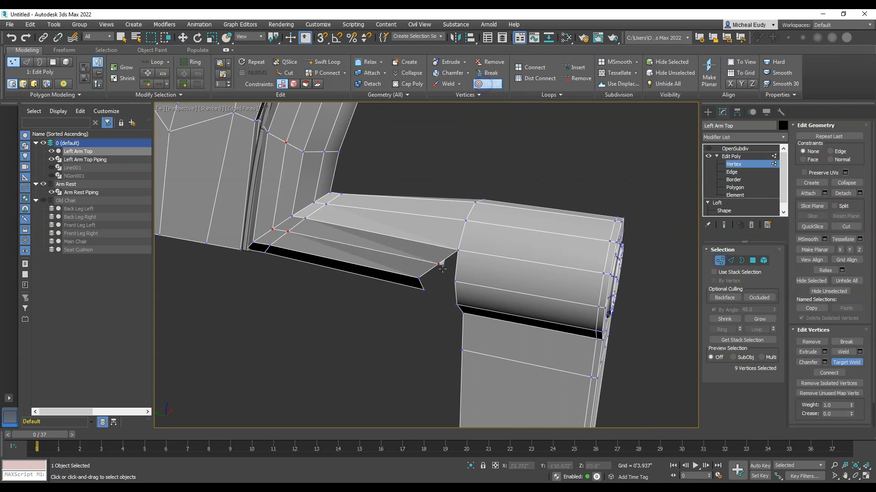
pyautogui.click(454, 282)
pyautogui.keyDown('alt'); pyautogui.moveTo(399, 279); pyautogui.dragTo(505, 195, button='middle'); pyautogui.keyUp('alt')
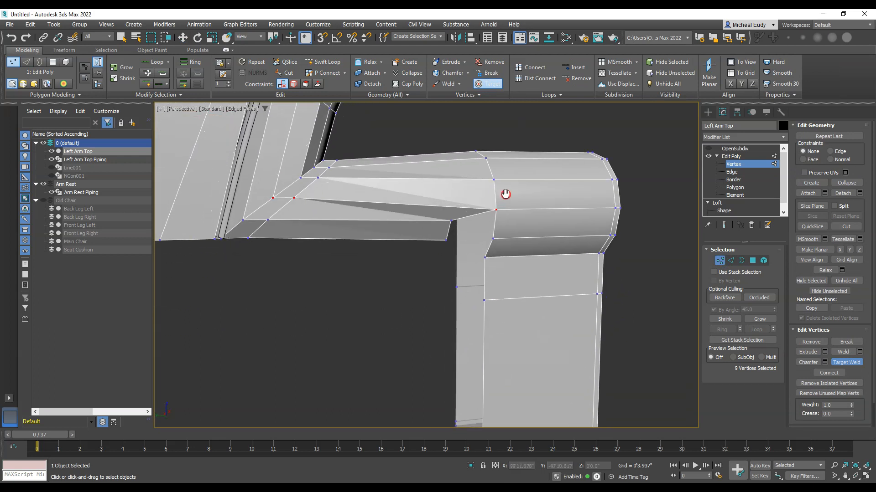
pyautogui.click(493, 238)
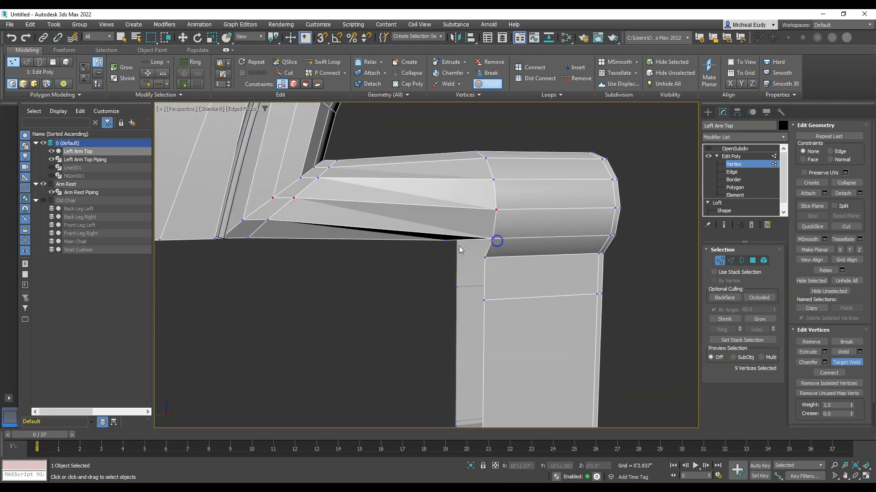
pyautogui.click(484, 258)
pyautogui.scroll(-3, 401, 242)
pyautogui.moveTo(348, 230); pyautogui.dragTo(420, 230, button='middle')
pyautogui.scroll(2, 445, 223)
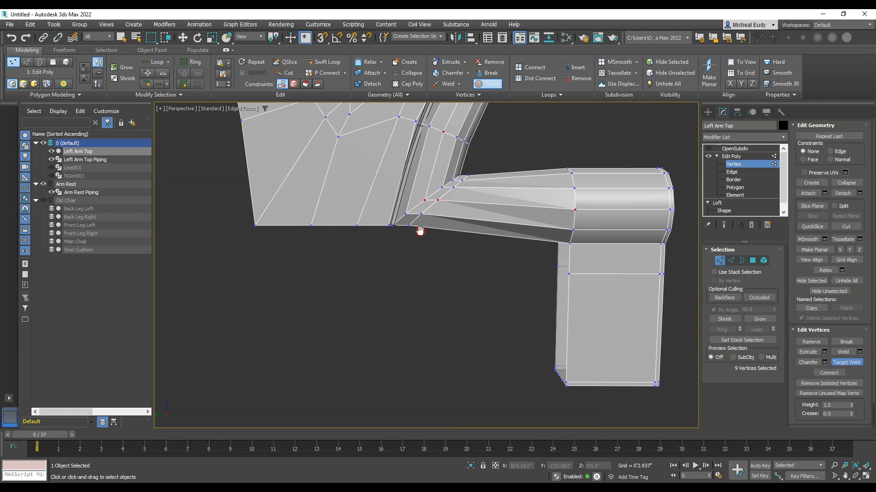
# Lower the two bottom vertices at the arm's inner corner to the height of the arm rest's underside using vertex snapping.
pyautogui.click(719, 261)
pyautogui.scroll(3, 485, 234)
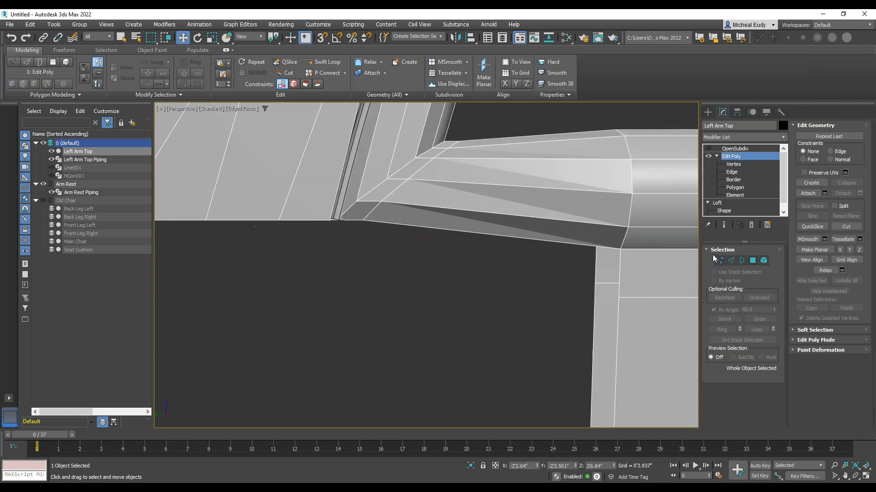
pyautogui.click(720, 261)
pyautogui.moveTo(354, 216); pyautogui.dragTo(354, 216)
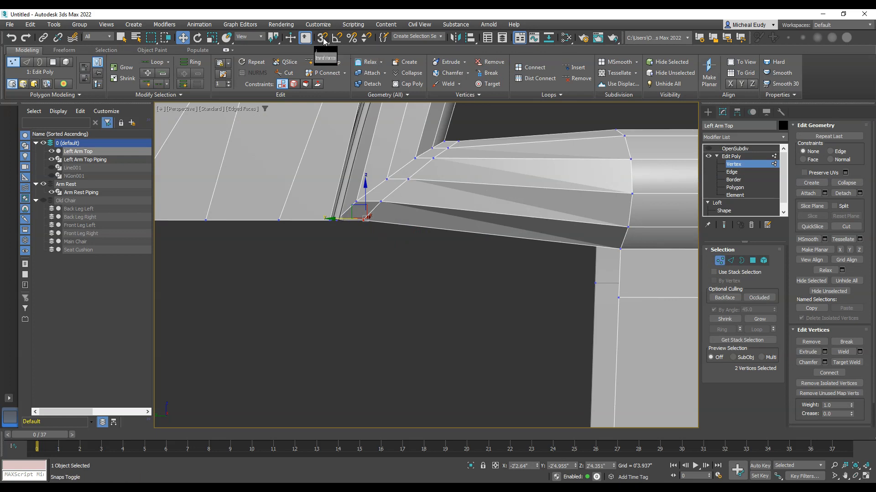
pyautogui.press('s')
pyautogui.moveTo(365, 183); pyautogui.dragTo(621, 248)
# Snap the bottom vertices of the piping groove down, one at a time, to the height of the lowered corner vertices.
pyautogui.keyDown('alt'); pyautogui.moveTo(538, 278); pyautogui.dragTo(474, 198, button='middle'); pyautogui.keyUp('alt')
pyautogui.click(475, 178)
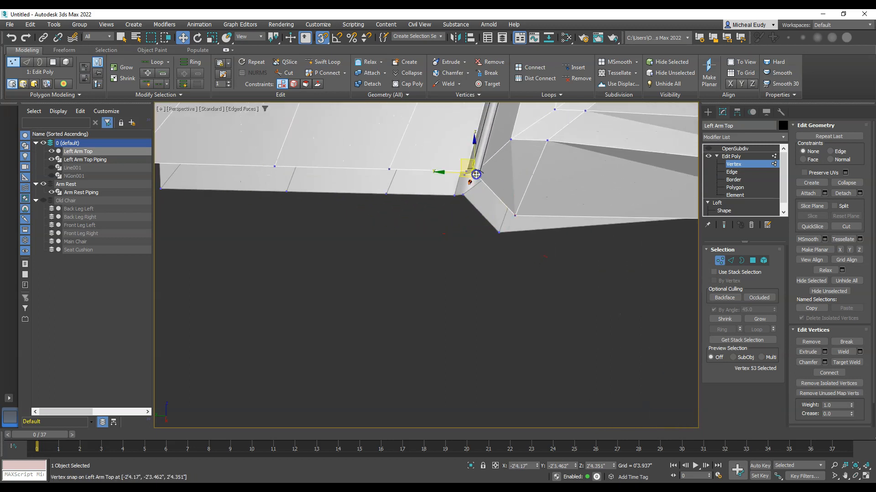
pyautogui.moveTo(474, 178); pyautogui.dragTo(517, 221)
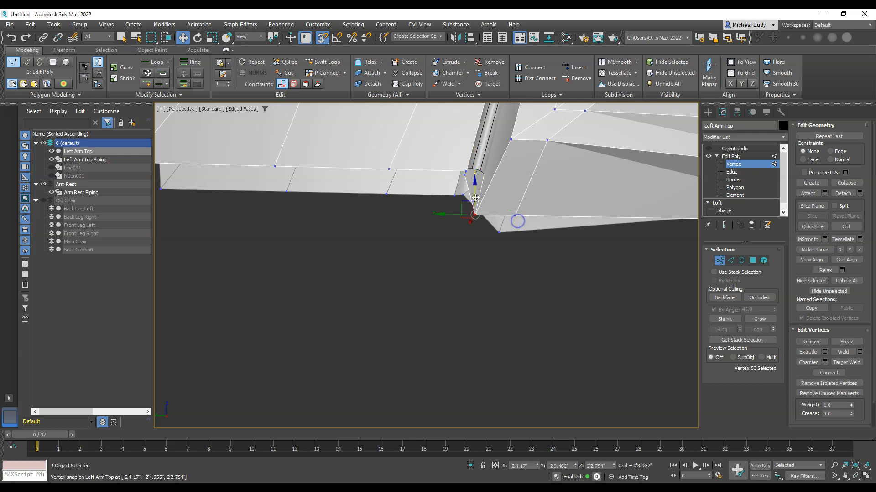
pyautogui.click(469, 182)
pyautogui.moveTo(474, 195); pyautogui.dragTo(502, 203)
pyautogui.click(468, 174)
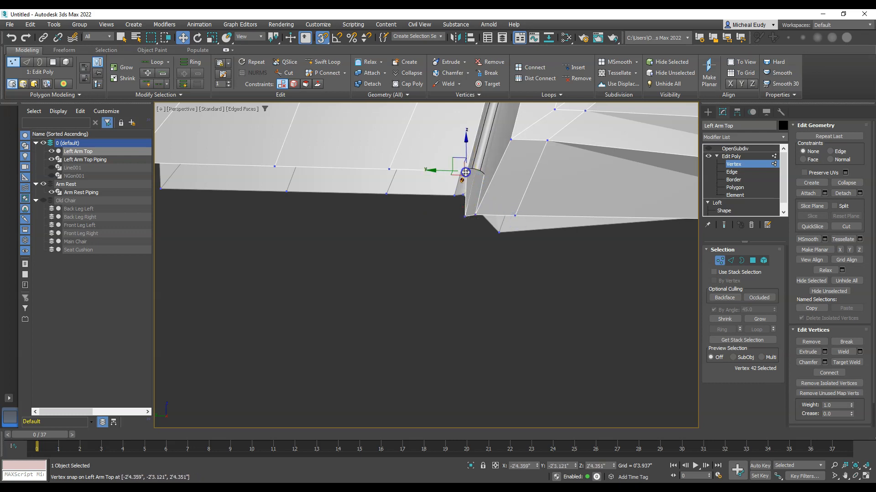
# Move the vertices along the lower edge of the arm's side panel down in Z, vertex-snapping them level with the lowest bottom vertex.
pyautogui.moveTo(466, 140); pyautogui.dragTo(514, 219)
pyautogui.moveTo(514, 219)
pyautogui.keyDown('alt'); pyautogui.mouseDown(button='middle')
pyautogui.moveTo(462, 247)
pyautogui.moveTo(512, 209)
pyautogui.mouseUp(button='middle'); pyautogui.keyUp('alt')
pyautogui.click(397, 199)
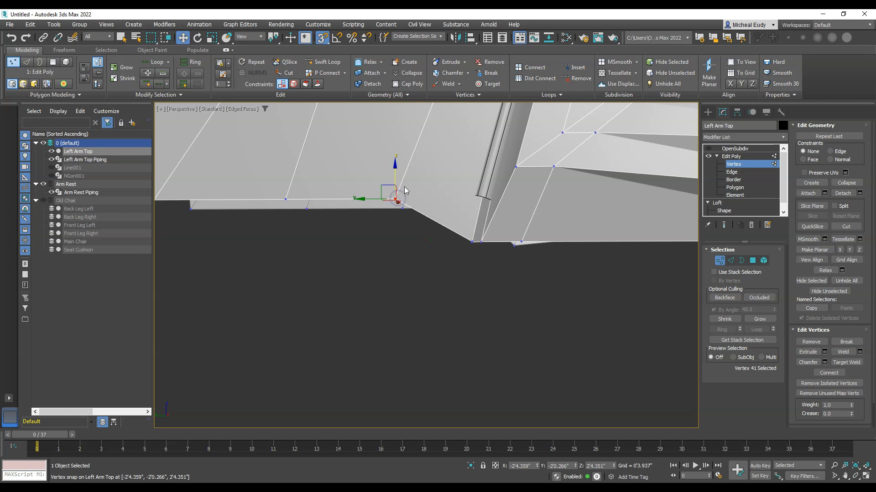
pyautogui.moveTo(394, 169); pyautogui.dragTo(471, 240)
pyautogui.moveTo(471, 240); pyautogui.dragTo(451, 237, button='middle')
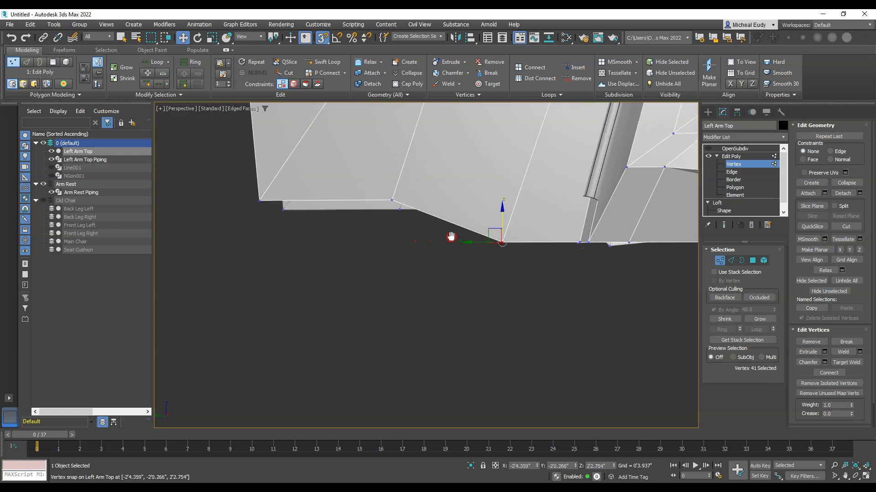
pyautogui.click(390, 199)
pyautogui.moveTo(392, 171); pyautogui.dragTo(504, 242)
pyautogui.click(262, 202)
pyautogui.moveTo(259, 174); pyautogui.dragTo(395, 238)
pyautogui.moveTo(395, 238); pyautogui.dragTo(570, 257, button='middle')
pyautogui.scroll(-3, 544, 234)
pyautogui.scroll(4, 491, 246)
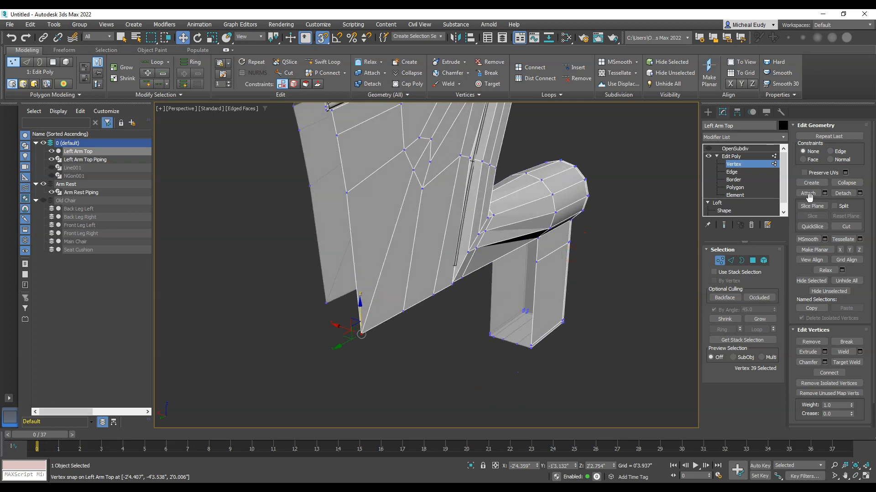
# Turn off snapping and, with the Edge constraint active, slide the vertices at the lower joint between side panel and arm along their edges.
pyautogui.click(322, 39)
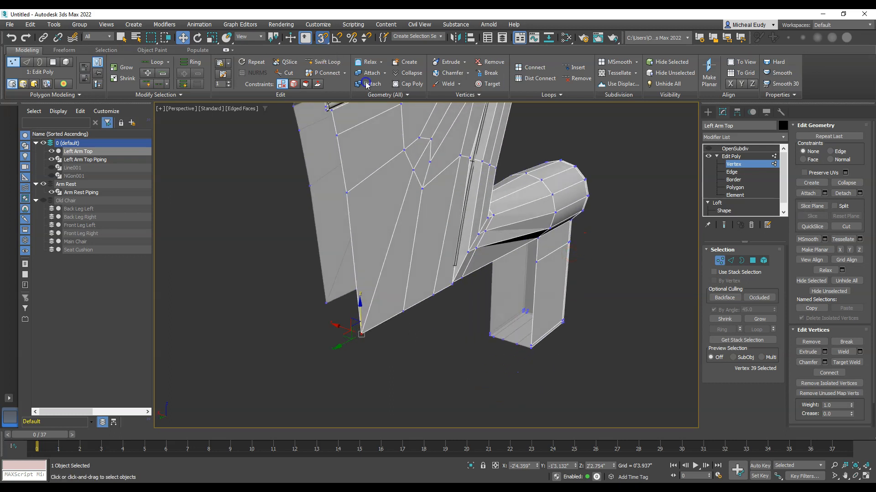
pyautogui.scroll(3, 467, 244)
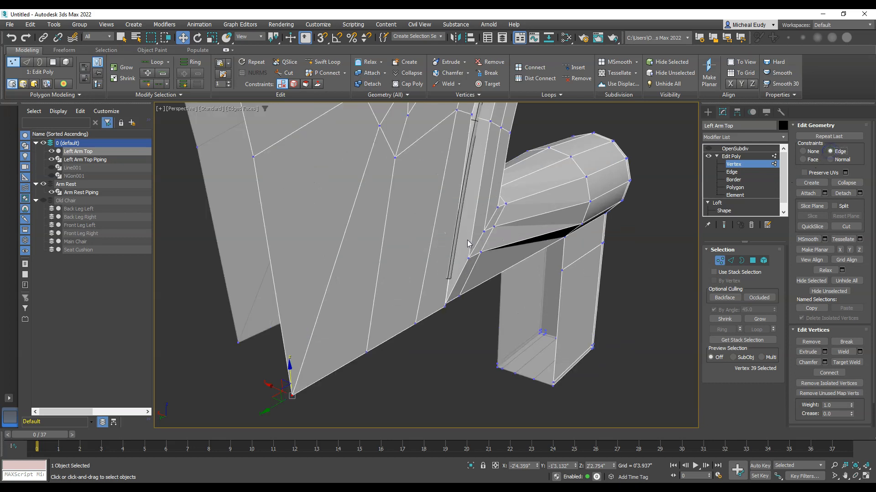
pyautogui.moveTo(480, 252); pyautogui.dragTo(471, 279)
pyautogui.keyDown('alt'); pyautogui.moveTo(495, 272); pyautogui.dragTo(449, 241, button='middle'); pyautogui.keyUp('alt')
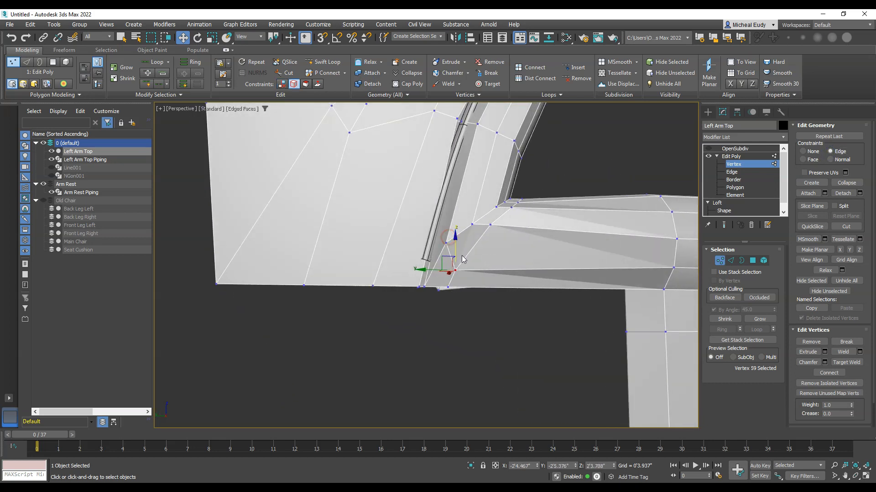
pyautogui.moveTo(447, 261); pyautogui.dragTo(452, 251)
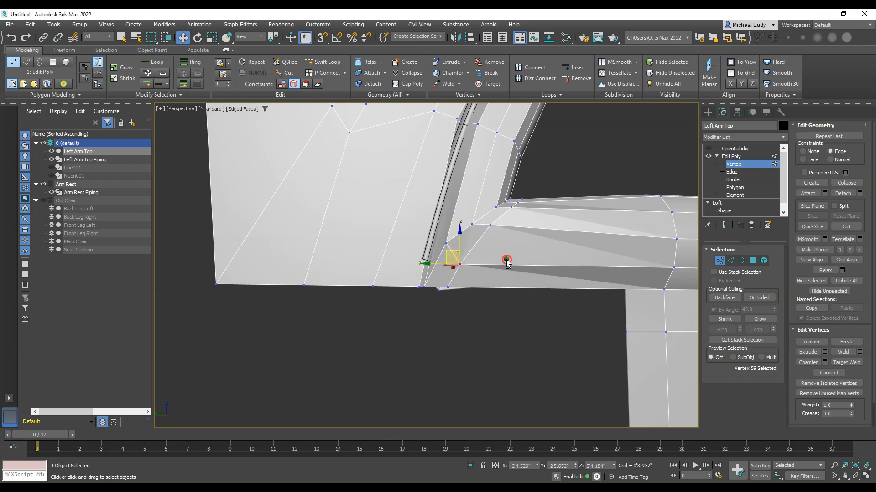
pyautogui.keyDown('alt'); pyautogui.moveTo(452, 251); pyautogui.dragTo(413, 251, button='middle'); pyautogui.keyUp('alt')
pyautogui.moveTo(446, 244); pyautogui.dragTo(442, 255)
pyautogui.moveTo(500, 260)
pyautogui.keyDown('alt'); pyautogui.mouseDown(button='middle')
pyautogui.moveTo(490, 269)
pyautogui.moveTo(512, 269)
pyautogui.moveTo(485, 279)
pyautogui.moveTo(482, 263)
pyautogui.moveTo(491, 278)
pyautogui.mouseUp(button='middle'); pyautogui.keyUp('alt')
pyautogui.click(321, 62)
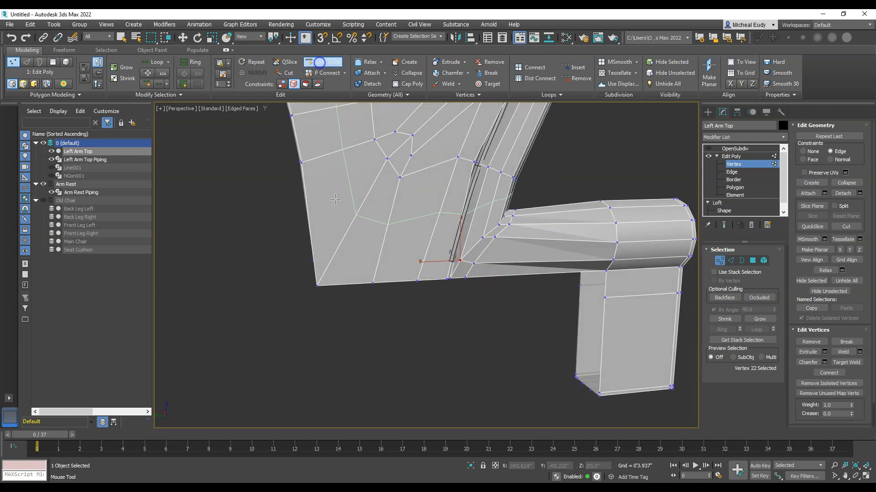
pyautogui.rightClick(359, 251)
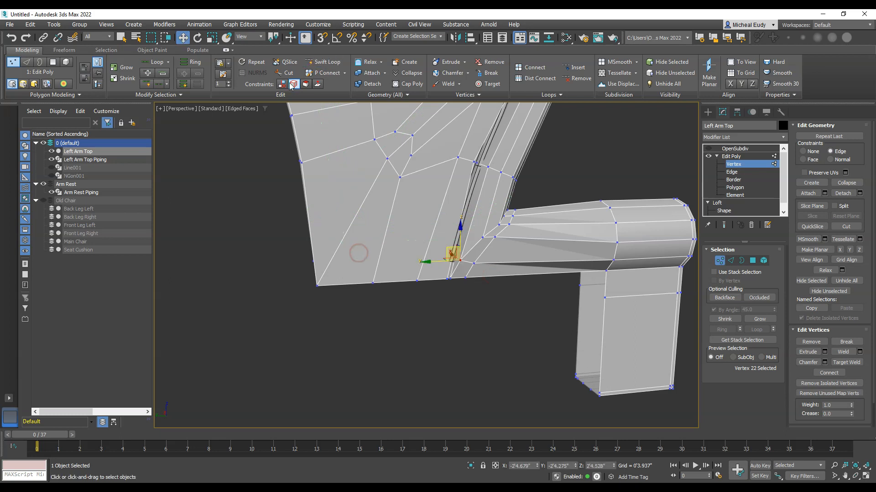
pyautogui.click(288, 73)
pyautogui.scroll(4, 381, 195)
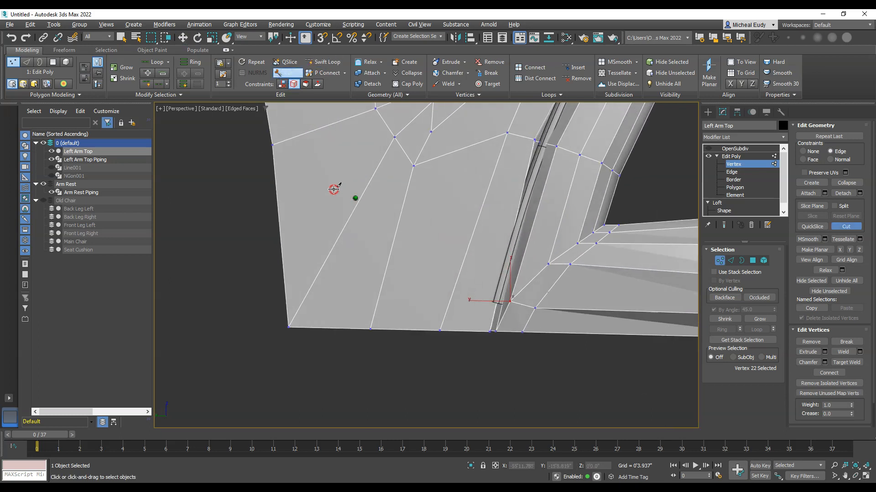
pyautogui.scroll(1, 336, 185)
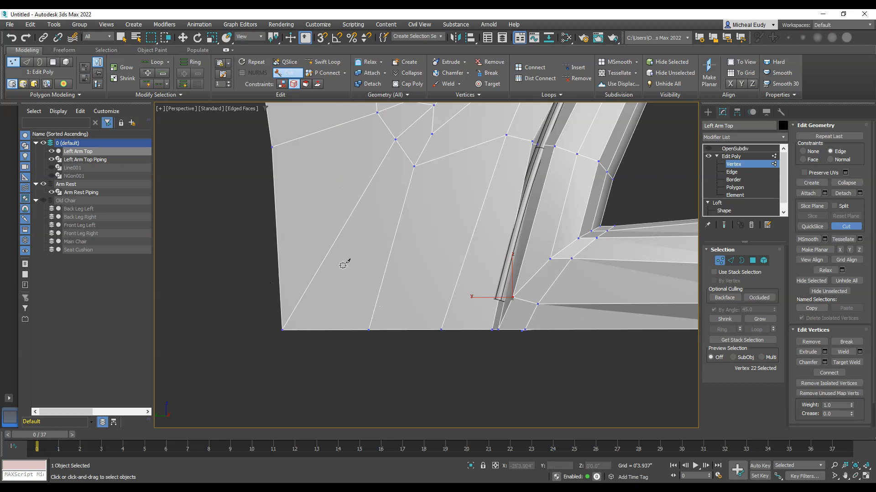
pyautogui.moveTo(439, 295)
pyautogui.keyDown('alt'); pyautogui.mouseDown(button='middle')
pyautogui.moveTo(454, 295)
pyautogui.moveTo(444, 298)
pyautogui.mouseUp(button='middle'); pyautogui.keyUp('alt')
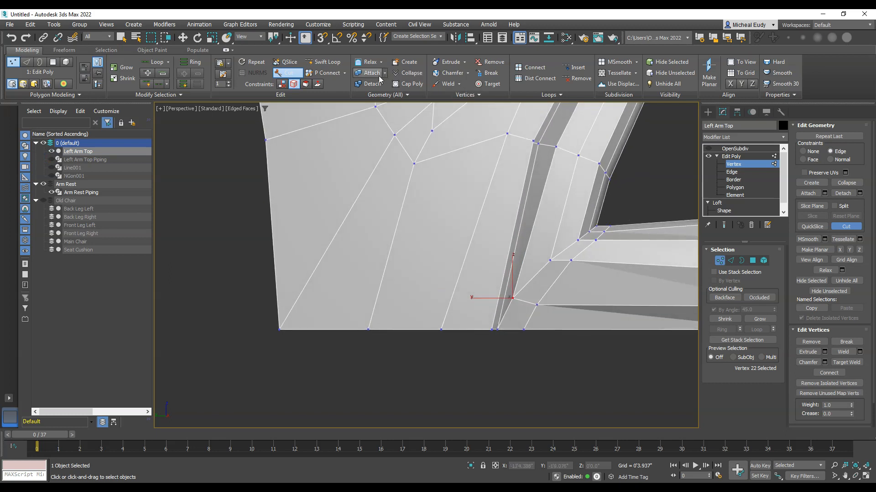
# In the Left view, use P Connect to draw a horizontal row of edges across the side panel just above its lower edge.
pyautogui.click(325, 74)
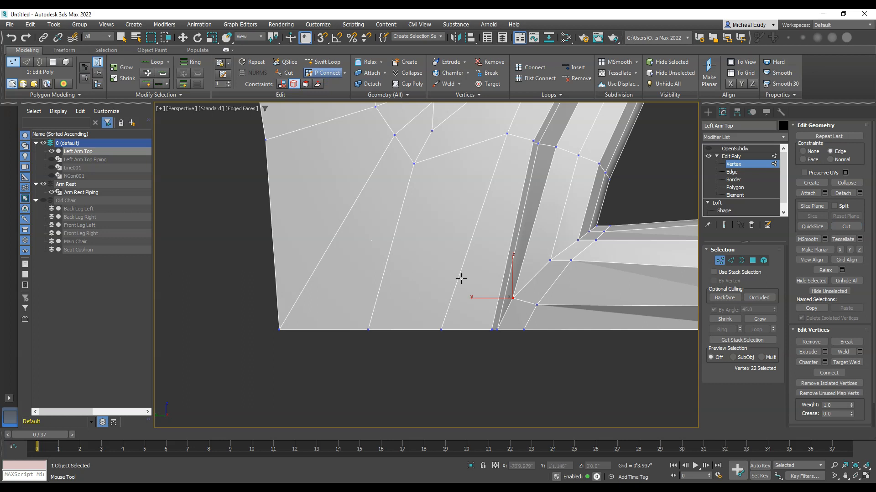
pyautogui.press('l')
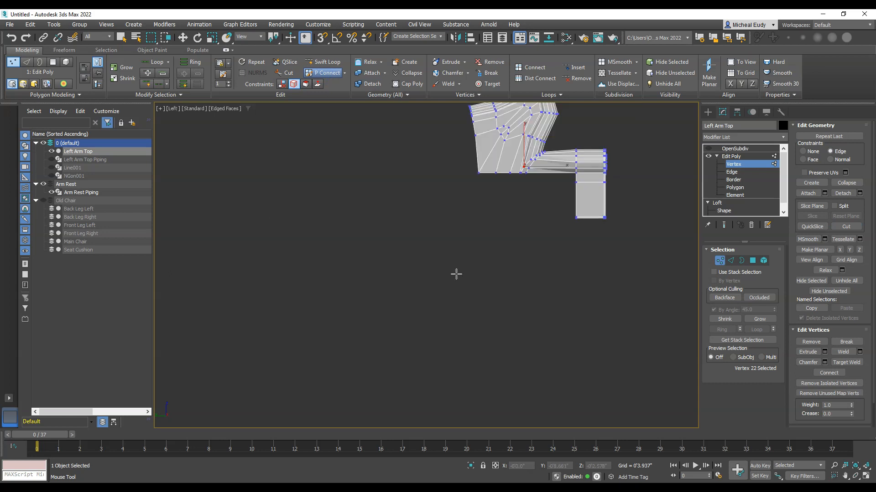
pyautogui.press('z')
pyautogui.scroll(6, 438, 265)
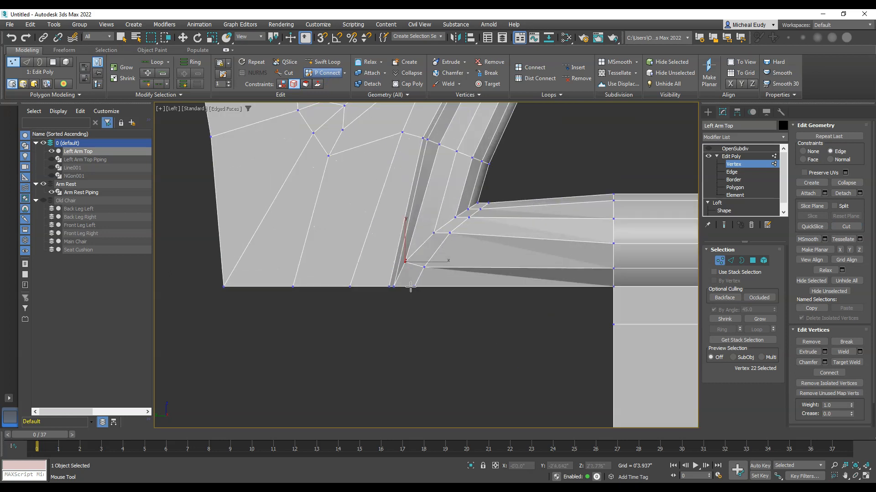
pyautogui.rightClick(388, 289)
pyautogui.click(416, 295)
pyautogui.click(327, 73)
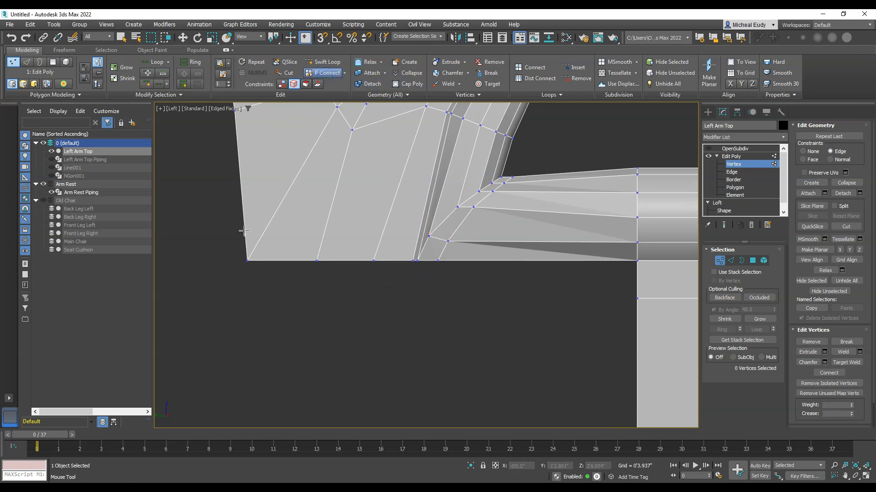
pyautogui.moveTo(240, 231); pyautogui.dragTo(413, 235)
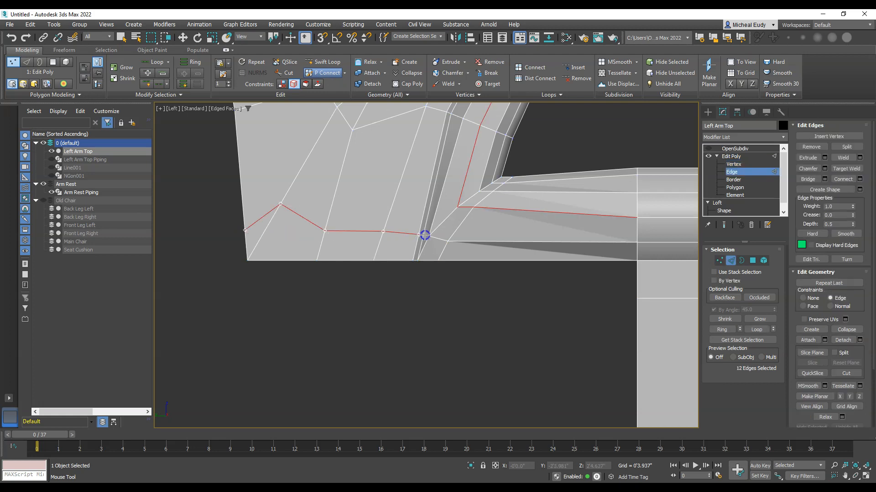
pyautogui.rightClick(307, 285)
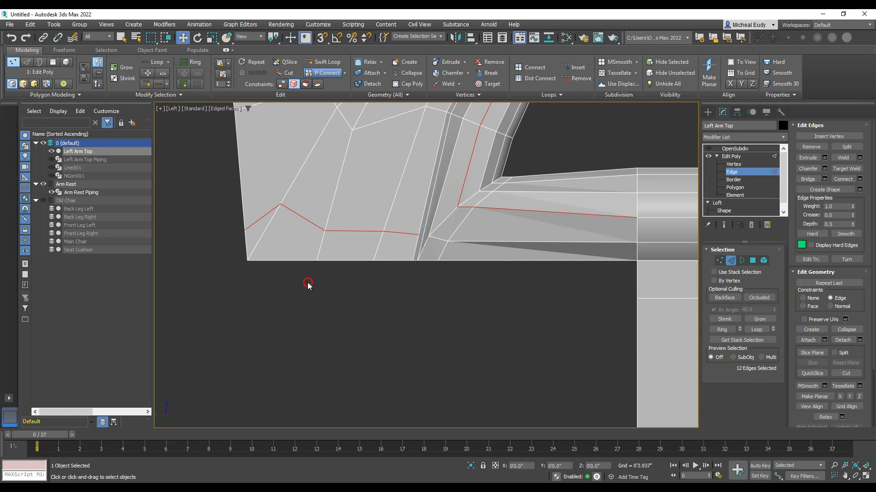
# Slide the new row's vertices along their edges to straighten it, lowering the one on the corner diagonal and the one nearer the seam.
pyautogui.click(719, 261)
pyautogui.click(279, 206)
pyautogui.moveTo(290, 192); pyautogui.dragTo(277, 216)
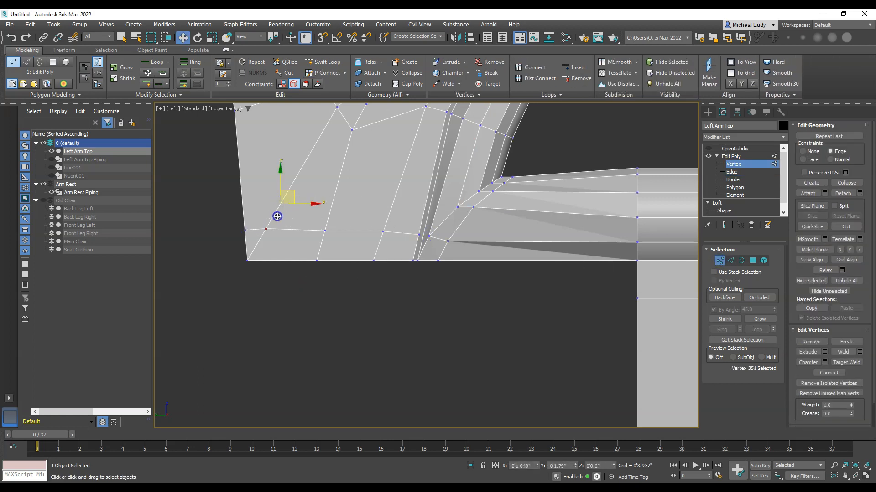
pyautogui.scroll(5, 365, 235)
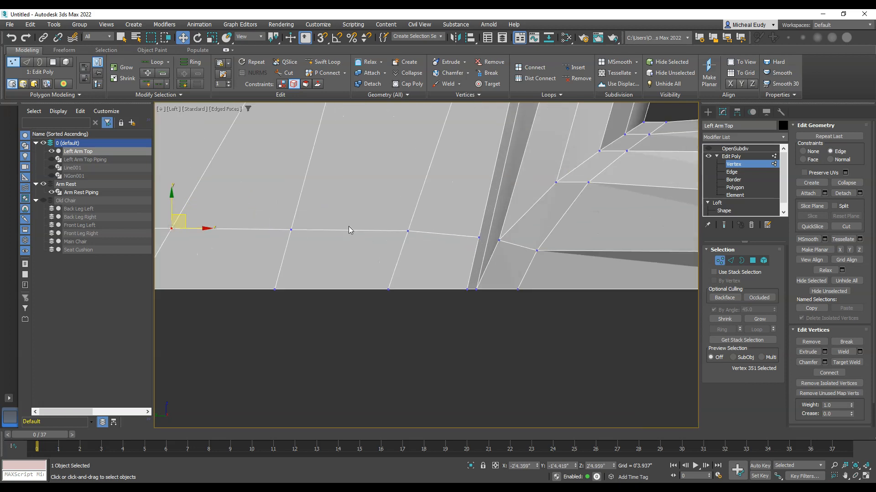
pyautogui.moveTo(438, 243); pyautogui.dragTo(442, 243, button='middle')
pyautogui.click(410, 231)
pyautogui.moveTo(409, 232); pyautogui.dragTo(409, 236)
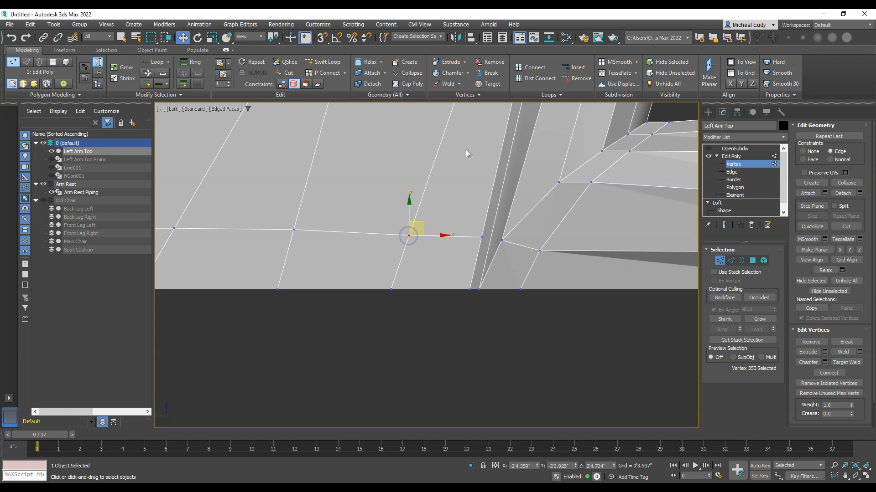
# Cut edges across the narrow seam strip to join the end of the new row to the corner vertex of the arm joint.
pyautogui.click(286, 73)
pyautogui.scroll(5, 490, 240)
pyautogui.moveTo(490, 239)
pyautogui.keyDown('alt'); pyautogui.mouseDown(button='middle')
pyautogui.moveTo(523, 254)
pyautogui.moveTo(481, 231)
pyautogui.mouseUp(button='middle'); pyautogui.keyUp('alt')
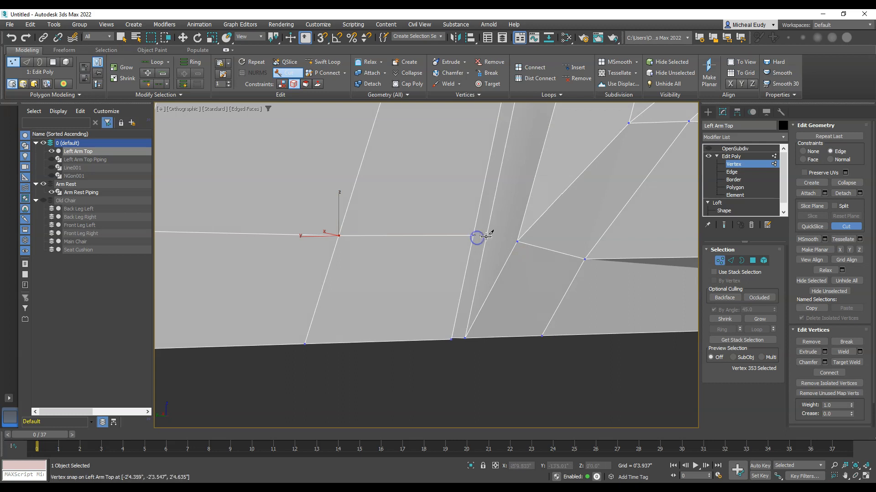
pyautogui.press('s')
pyautogui.click(517, 242)
pyautogui.keyDown('alt'); pyautogui.moveTo(488, 235); pyautogui.dragTo(478, 232, button='middle'); pyautogui.keyUp('alt')
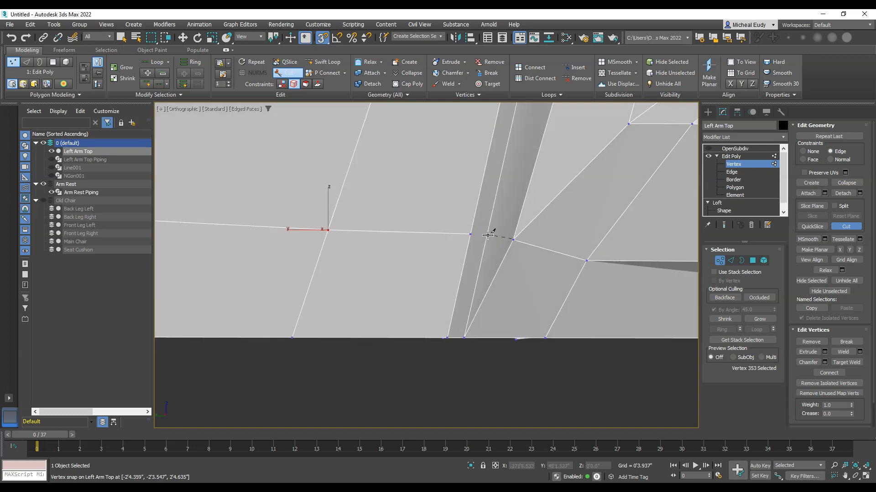
pyautogui.click(487, 235)
pyautogui.press('s')
pyautogui.click(472, 236)
pyautogui.rightClick(464, 246)
pyautogui.scroll(-3, 420, 253)
pyautogui.rightClick(414, 295)
# Cut vertical edges down to the panel's lower edge from the joint's corner vertex and from the new row's vertex on the corner diagonal.
pyautogui.moveTo(444, 292); pyautogui.dragTo(473, 260, button='middle')
pyautogui.scroll(2, 461, 272)
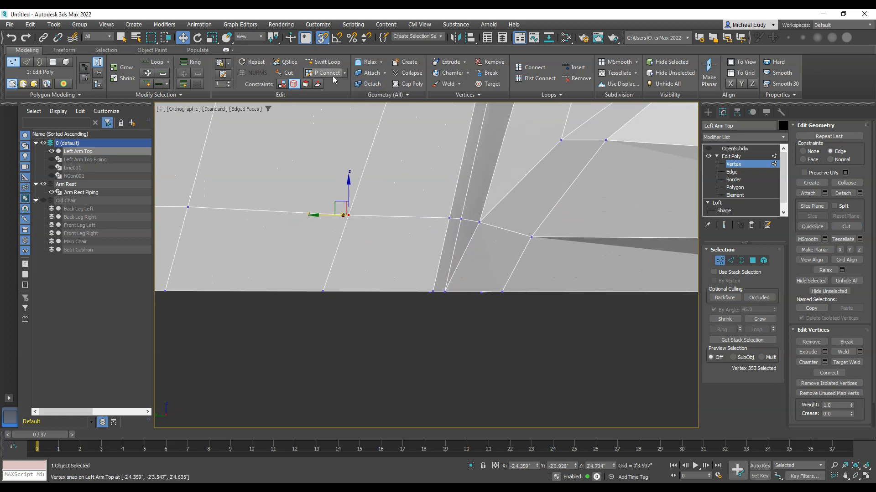
pyautogui.click(285, 73)
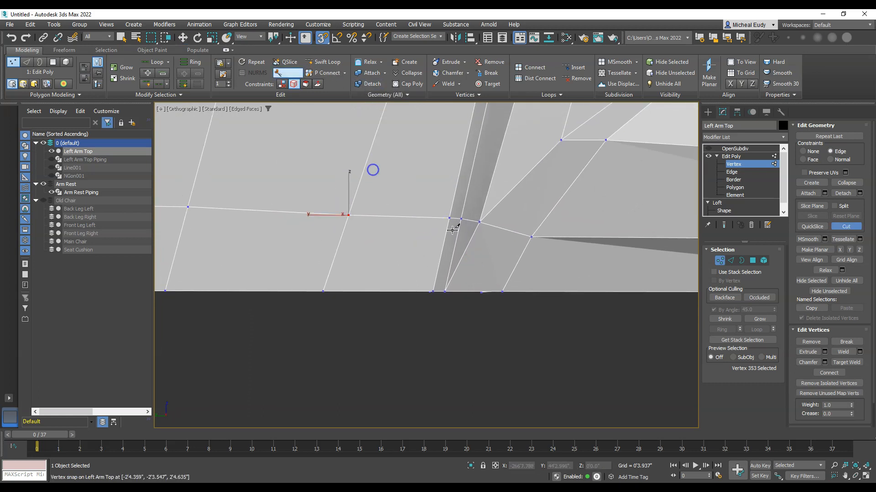
pyautogui.click(480, 226)
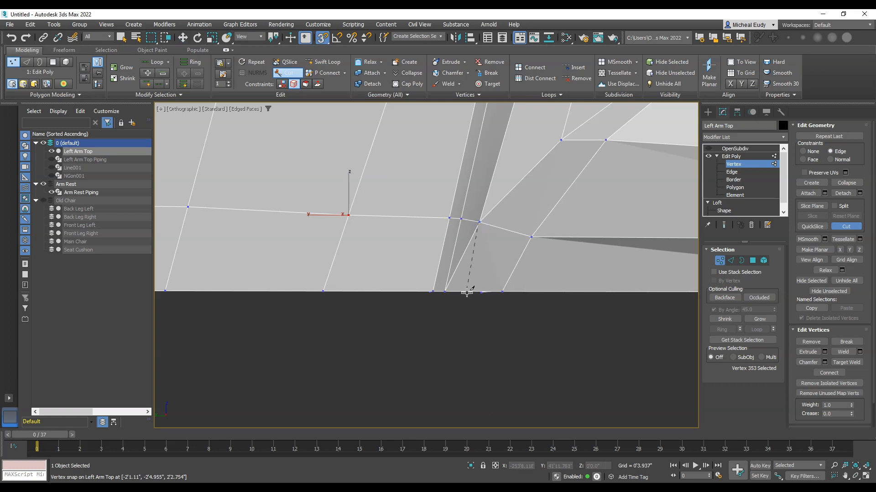
pyautogui.moveTo(463, 292); pyautogui.dragTo(393, 260, button='middle')
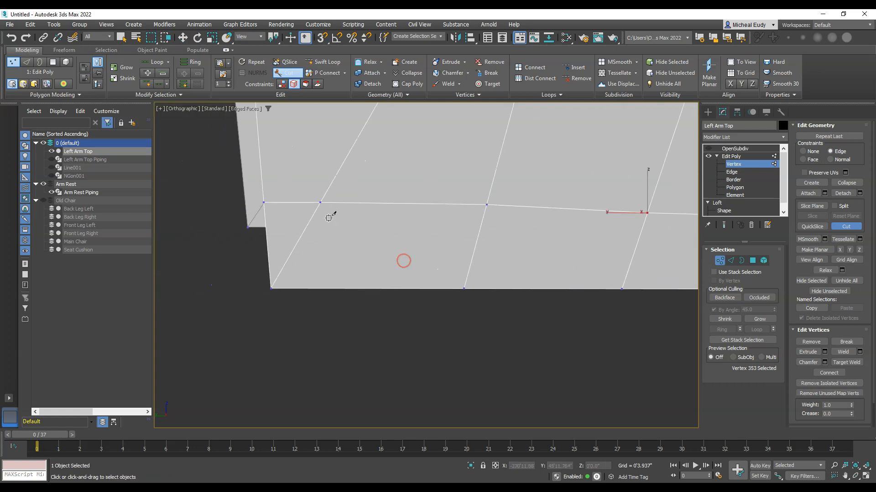
pyautogui.press('s')
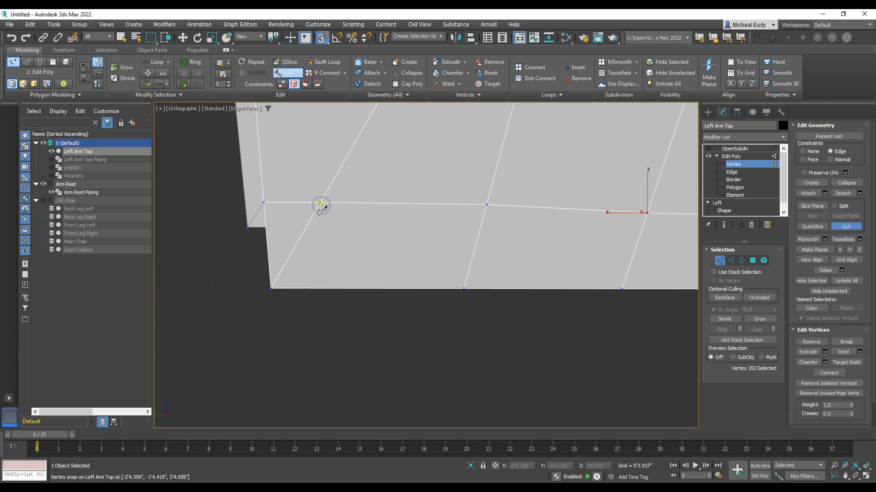
pyautogui.click(320, 211)
pyautogui.scroll(-4, 313, 254)
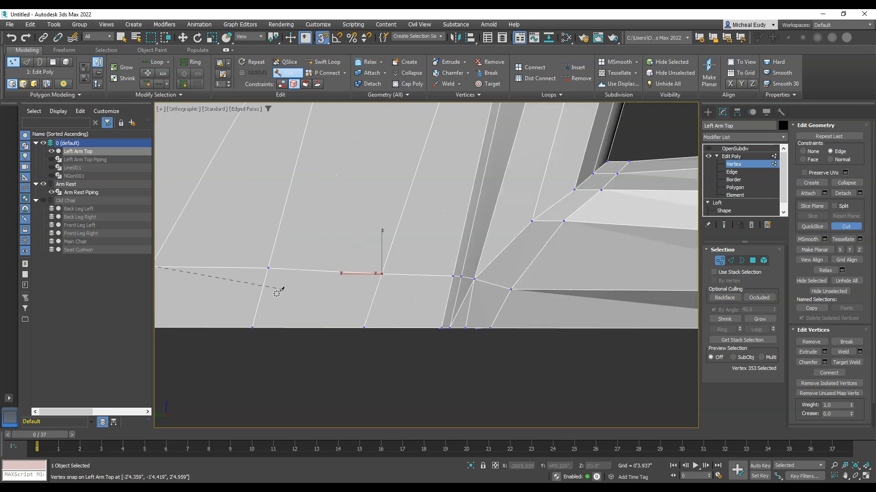
pyautogui.moveTo(232, 286); pyautogui.dragTo(404, 285, button='middle')
pyautogui.press('s')
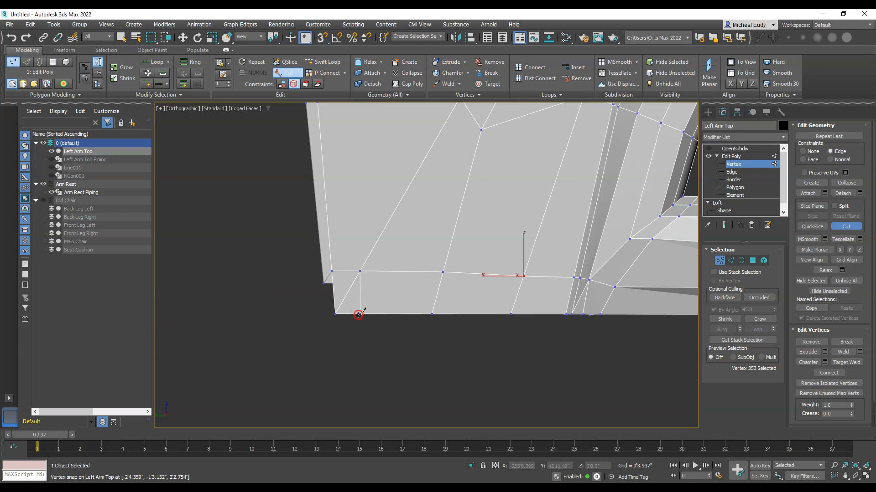
# Switch to edge editing and remove the leftover diagonal edges at the panel's outer lower corner and beside the seam.
pyautogui.press('w')
pyautogui.click(731, 261)
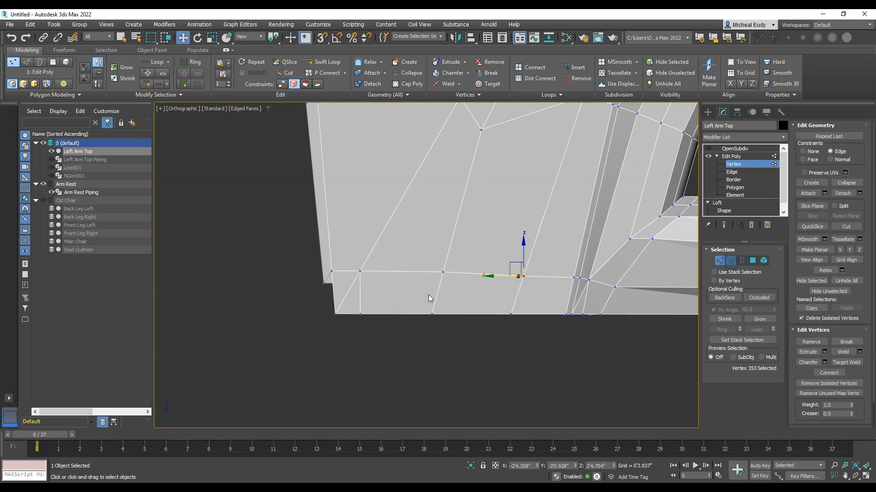
pyautogui.scroll(4, 354, 286)
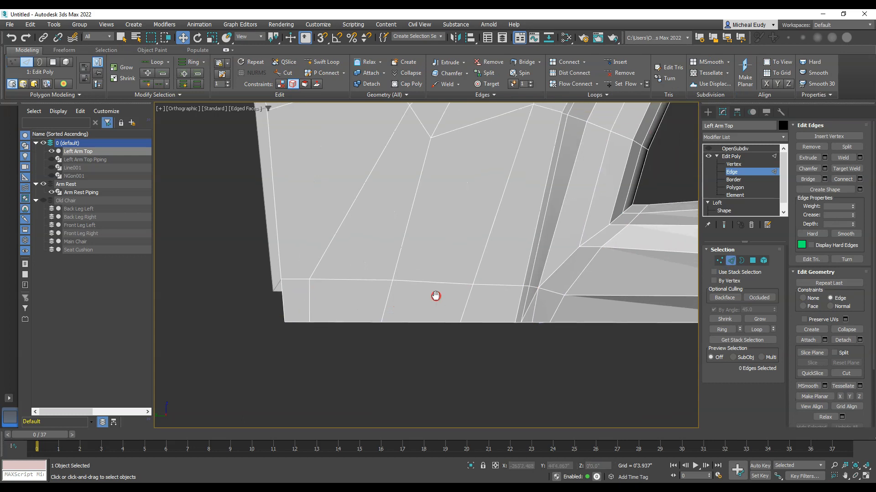
pyautogui.click(402, 315)
pyautogui.click(403, 314)
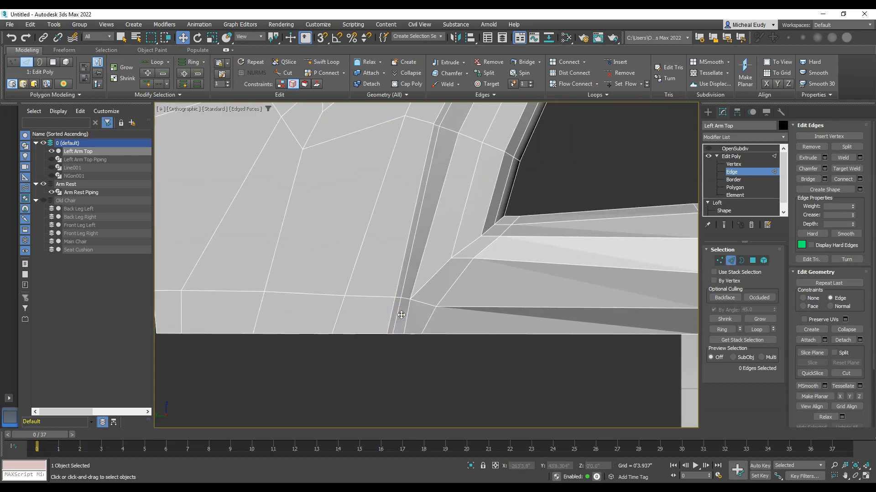
pyautogui.scroll(-3, 411, 314)
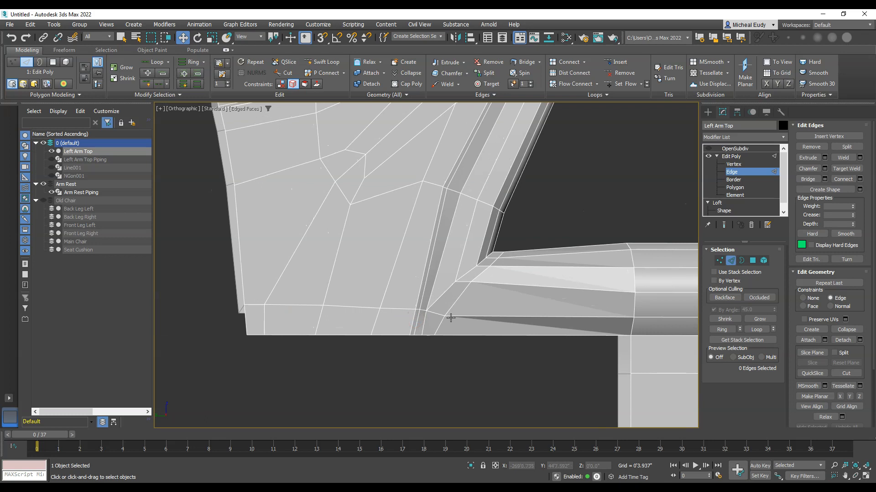
pyautogui.scroll(1, 451, 318)
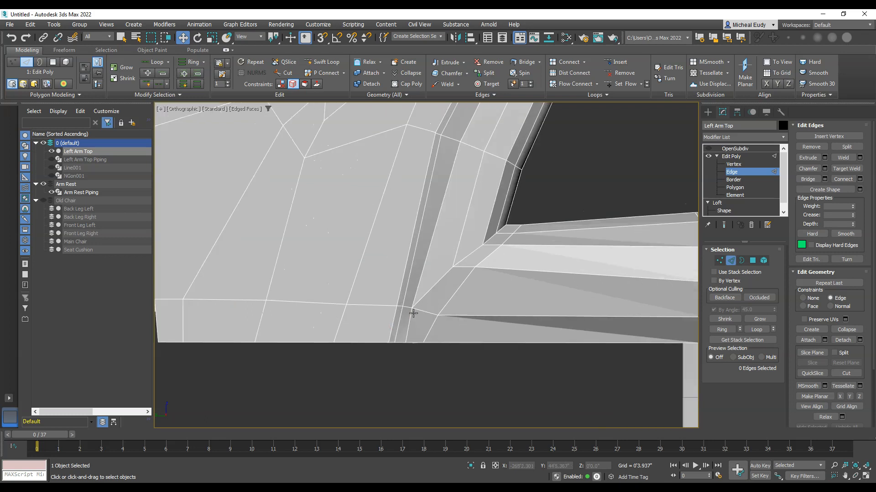
# Switch to vertex editing and lower the two seam-strip vertices along their edges until level with the joint's corner vertex.
pyautogui.click(720, 263)
pyautogui.scroll(1, 467, 310)
pyautogui.moveTo(468, 309); pyautogui.dragTo(545, 284, button='middle')
pyautogui.scroll(-1, 545, 283)
pyautogui.click(477, 283)
pyautogui.scroll(1, 483, 278)
pyautogui.moveTo(484, 260); pyautogui.dragTo(482, 272)
pyautogui.click(417, 268)
pyautogui.click(471, 282)
pyautogui.moveTo(475, 263); pyautogui.dragTo(473, 268)
# Lower the row's vertex on the panel side of the seam along its edge to the height of its lowered neighbours.
pyautogui.click(452, 255)
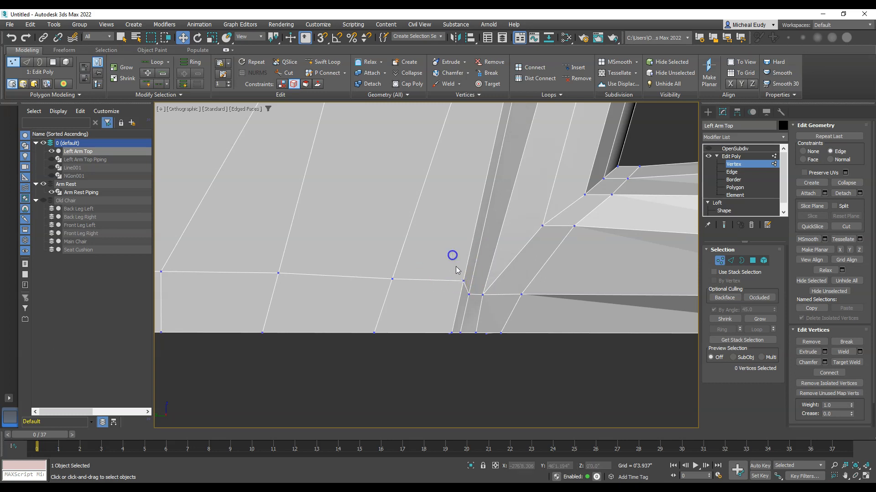
pyautogui.click(462, 283)
pyautogui.moveTo(463, 259); pyautogui.dragTo(461, 270)
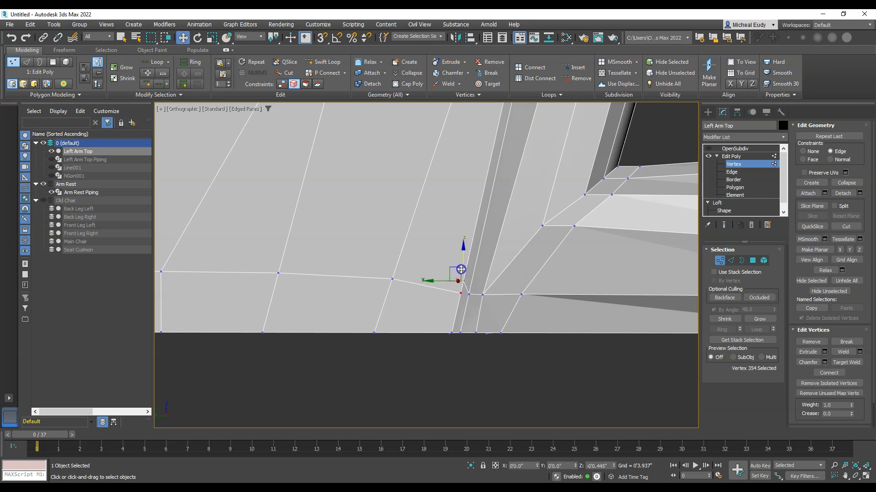
pyautogui.click(445, 270)
pyautogui.click(464, 283)
pyautogui.moveTo(462, 263); pyautogui.dragTo(463, 281)
# Turn on snapping and level the row's remaining vertices with the seam vertex, working out to the panel's outer edge.
pyautogui.click(392, 279)
pyautogui.press('s')
pyautogui.moveTo(393, 246); pyautogui.dragTo(460, 295)
pyautogui.click(279, 274)
pyautogui.moveTo(278, 274); pyautogui.dragTo(387, 293)
pyautogui.moveTo(304, 303); pyautogui.dragTo(400, 292, button='middle')
pyautogui.click(256, 261)
pyautogui.moveTo(262, 250); pyautogui.dragTo(372, 280)
pyautogui.click(216, 260)
pyautogui.moveTo(213, 232); pyautogui.dragTo(254, 283)
# Leave vertex editing, turn on OpenSubdiv with the end result shown, and deselect the arm.
pyautogui.scroll(-3, 432, 285)
pyautogui.keyDown('alt'); pyautogui.moveTo(446, 282); pyautogui.dragTo(420, 337, button='middle'); pyautogui.keyUp('alt')
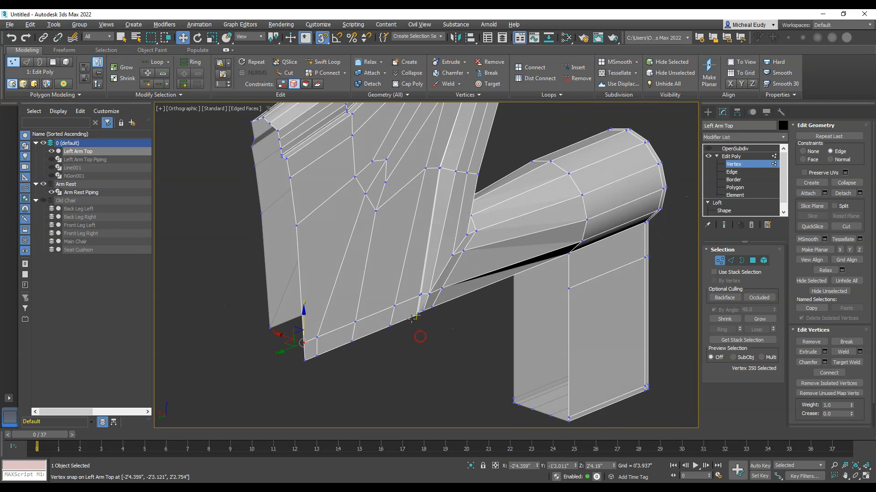
pyautogui.scroll(1, 413, 309)
pyautogui.scroll(1, 412, 309)
pyautogui.scroll(-1, 413, 310)
pyautogui.click(719, 260)
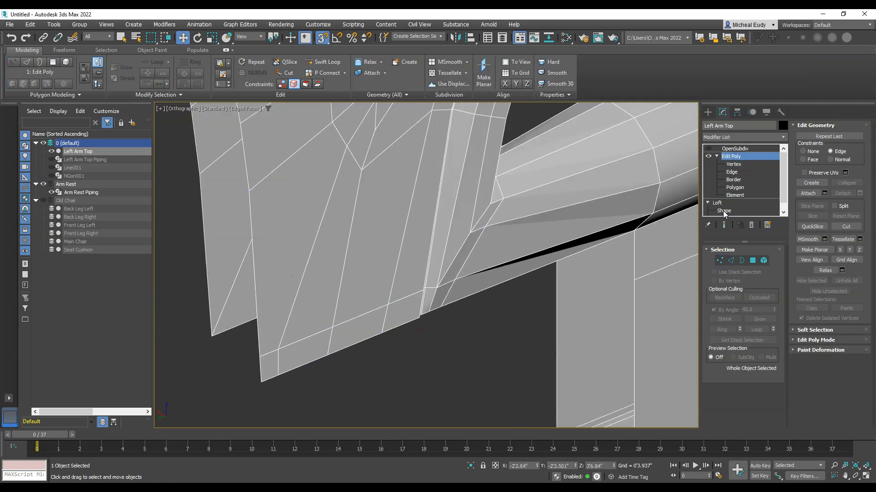
pyautogui.click(708, 148)
pyautogui.click(723, 225)
pyautogui.scroll(-1, 612, 210)
pyautogui.moveTo(613, 211); pyautogui.dragTo(497, 265, button='middle')
pyautogui.scroll(-3, 440, 230)
pyautogui.scroll(-2, 506, 272)
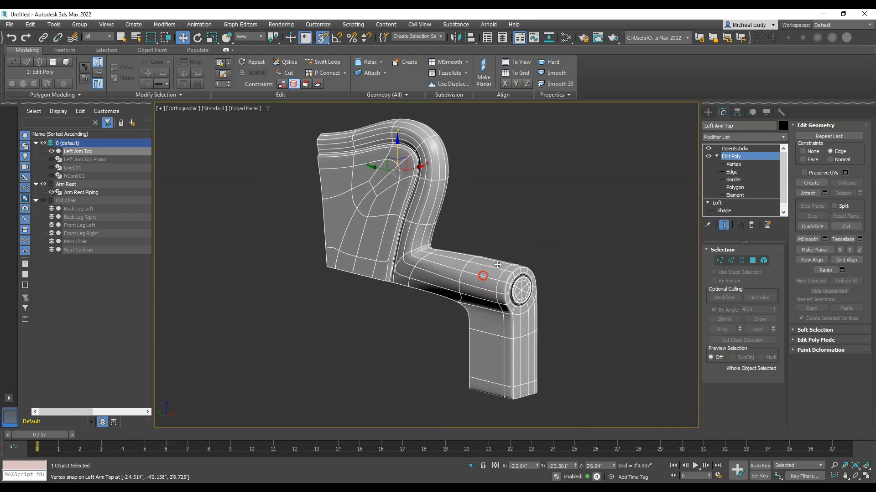
pyautogui.click(591, 240)
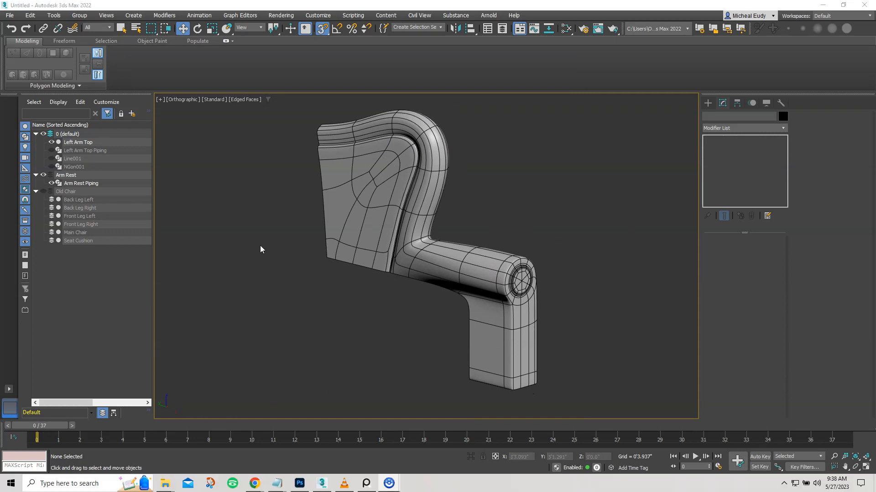
pyautogui.moveTo(293, 268)
pyautogui.keyDown('alt'); pyautogui.mouseDown(button='middle')
pyautogui.moveTo(365, 297)
pyautogui.moveTo(314, 258)
pyautogui.mouseUp(button='middle'); pyautogui.keyUp('alt')
pyautogui.scroll(-3, 315, 258)
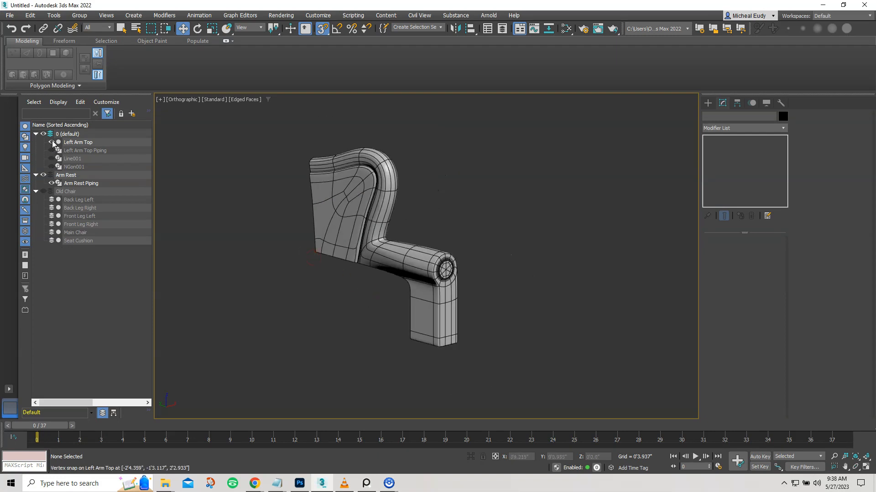
# Hide Left Arm Top, Arm Rest Piping and Main Chair, unhide the Old Chair layer's Seat Cushion, and select the cushion.
pyautogui.click(52, 142)
pyautogui.click(44, 191)
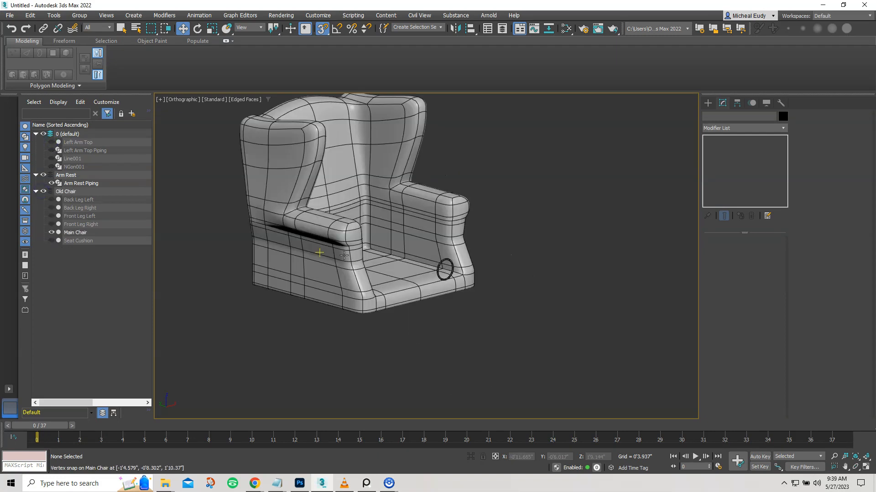
pyautogui.click(52, 184)
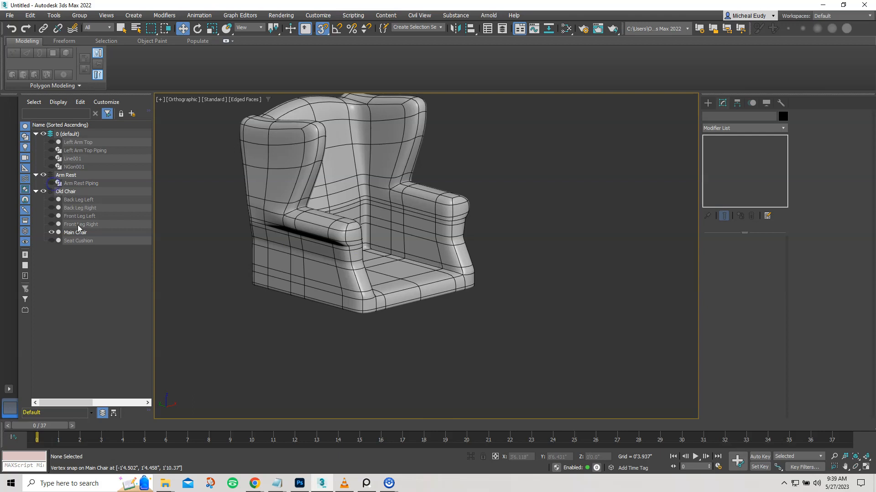
pyautogui.click(51, 232)
pyautogui.click(52, 241)
pyautogui.click(381, 252)
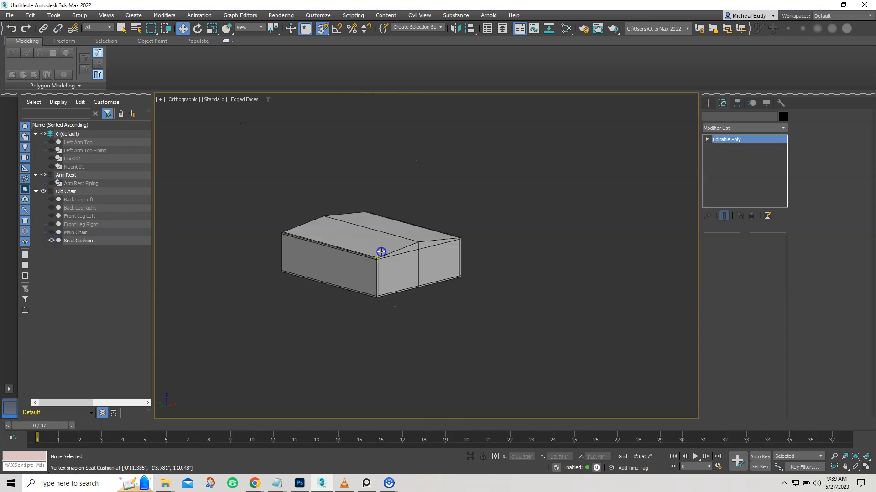
pyautogui.click(384, 261)
pyautogui.keyDown('alt'); pyautogui.moveTo(385, 256); pyautogui.dragTo(404, 254, button='middle'); pyautogui.keyUp('alt')
# Switch to the reference photo board and examine the seat cushion from several sides, returning to the 3ds Max model.
pyautogui.hotkey('alt', 'Tab')
pyautogui.moveTo(775, 245); pyautogui.dragTo(451, 206)
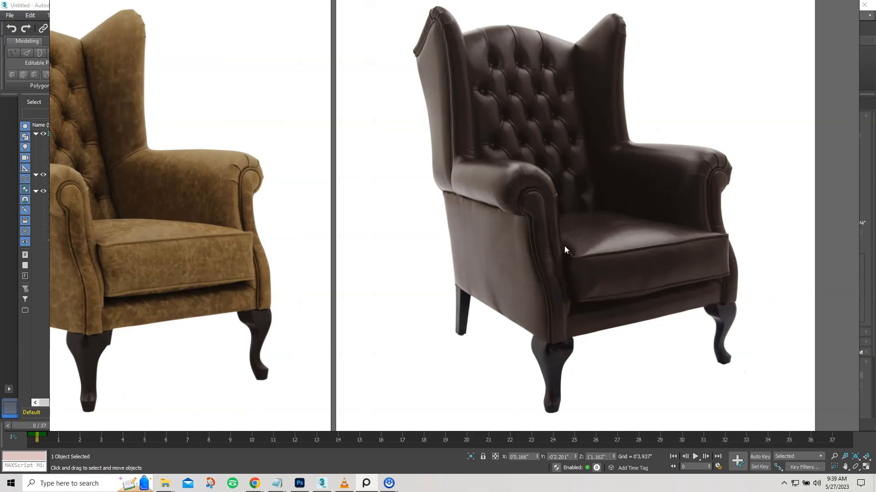
pyautogui.moveTo(411, 342); pyautogui.dragTo(337, 131)
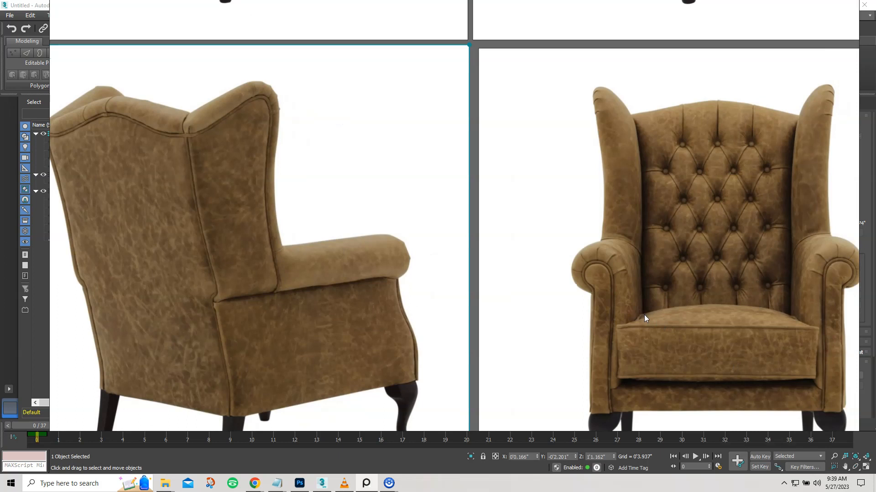
pyautogui.moveTo(468, 302); pyautogui.dragTo(875, 319, button='right')
pyautogui.moveTo(440, 310)
pyautogui.mouseDown(button='middle')
pyautogui.moveTo(430, 296)
pyautogui.moveTo(439, 297)
pyautogui.mouseUp(button='middle')
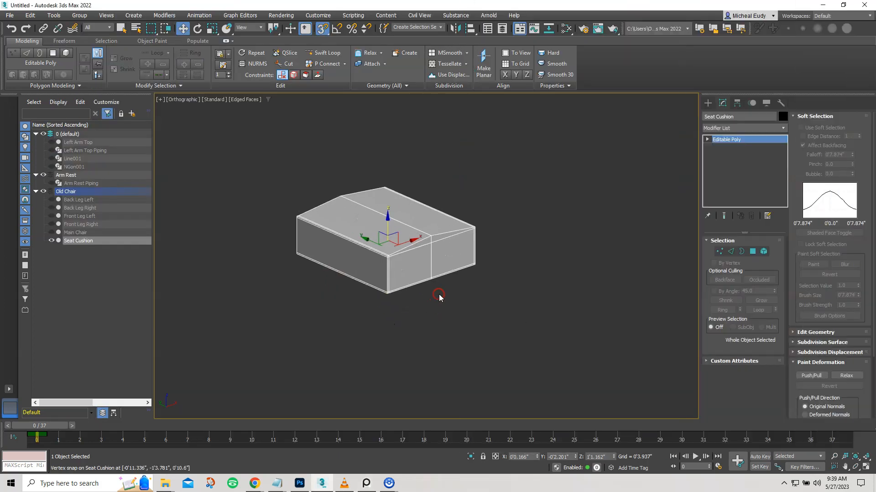
# In the top view, draw a rectangle spline snapped to opposite corners of the seat cushion.
pyautogui.press('t')
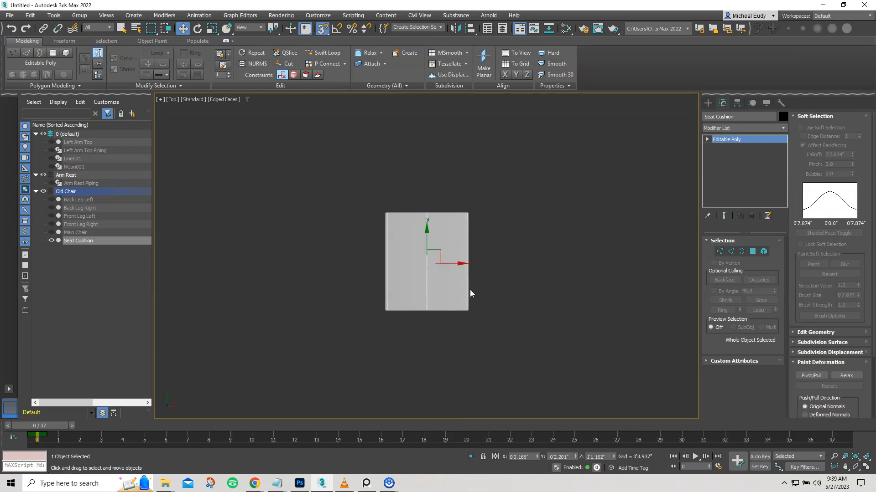
pyautogui.click(707, 103)
pyautogui.click(720, 117)
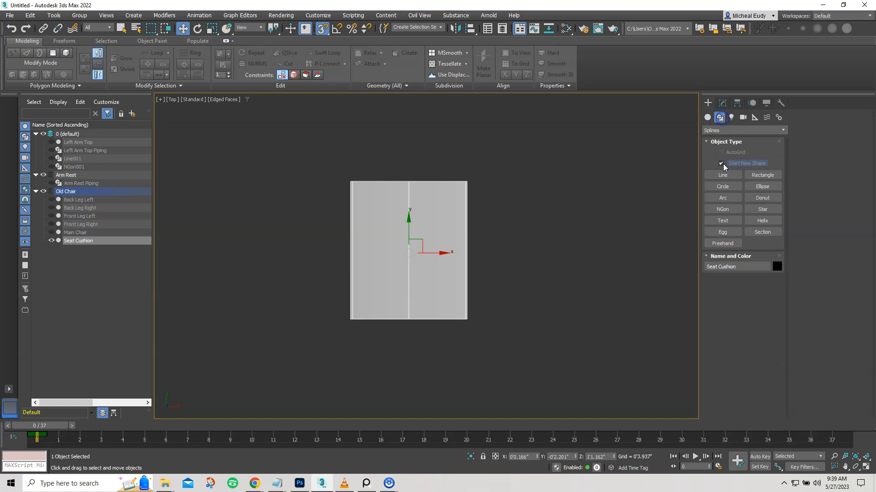
pyautogui.click(763, 175)
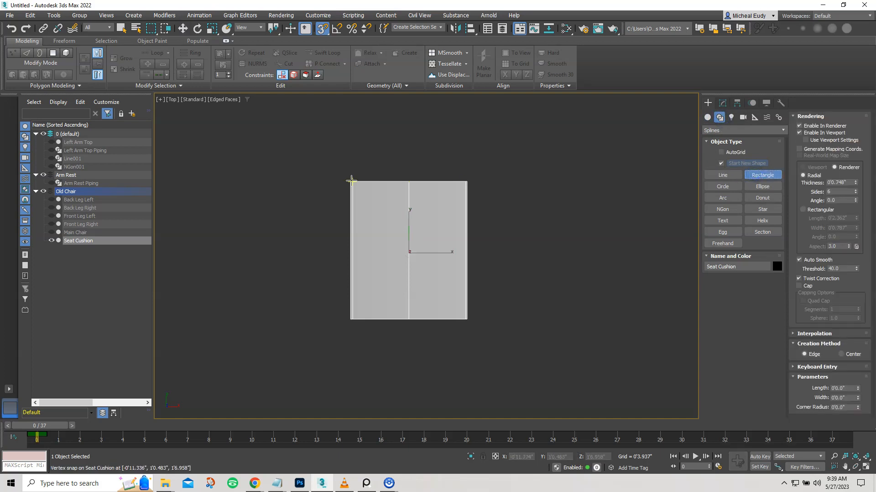
pyautogui.moveTo(350, 182); pyautogui.dragTo(465, 316)
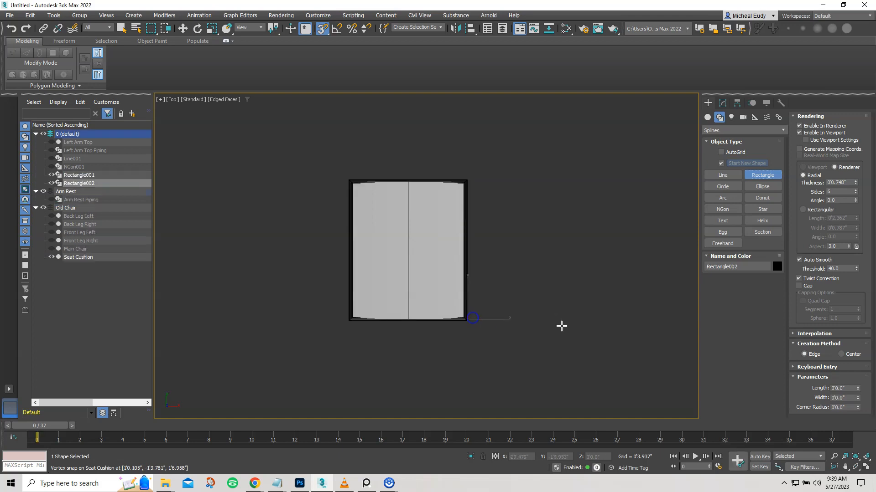
pyautogui.rightClick(556, 321)
# Disable rendering in the renderer and viewport for both new rectangle splines.
pyautogui.click(722, 104)
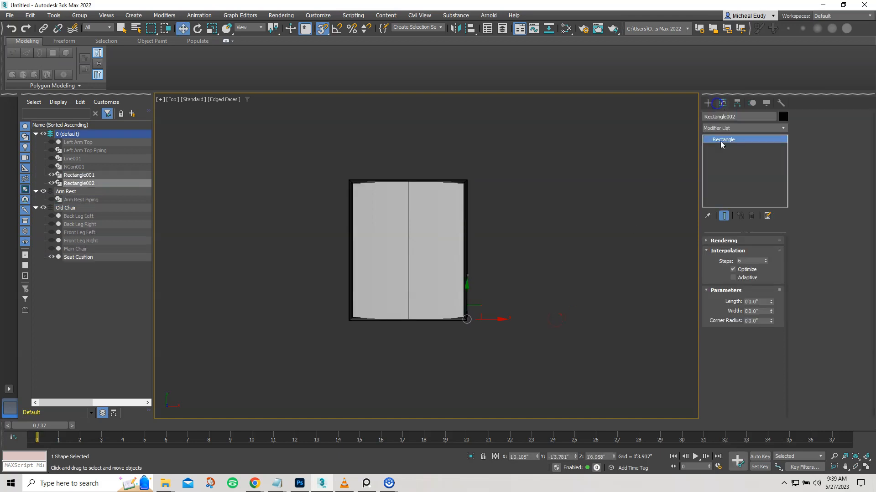
pyautogui.click(712, 241)
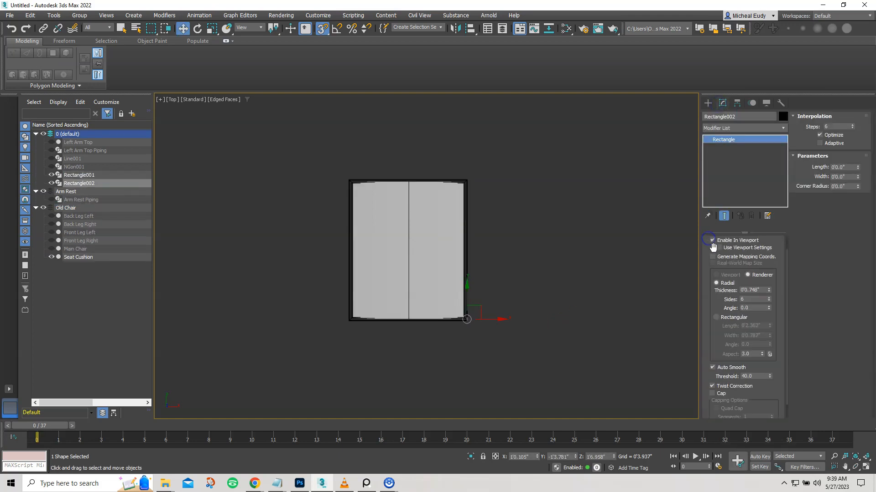
pyautogui.moveTo(709, 266); pyautogui.dragTo(708, 283)
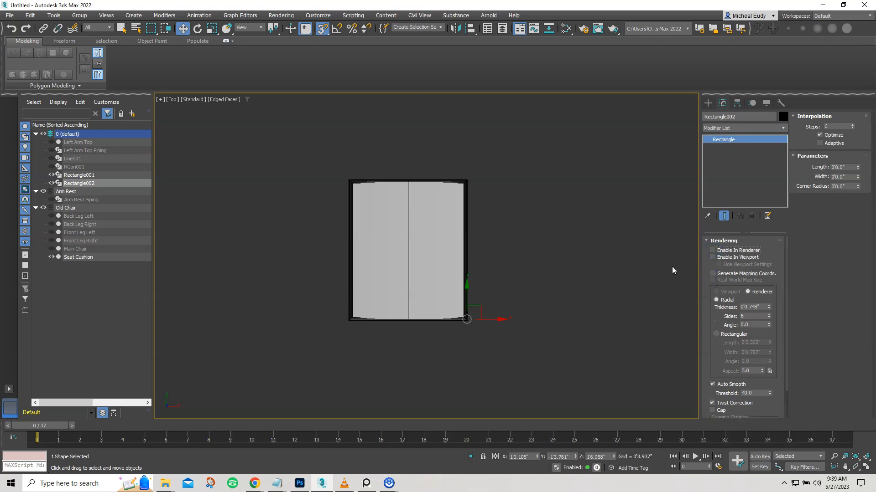
pyautogui.click(575, 227)
pyautogui.click(466, 211)
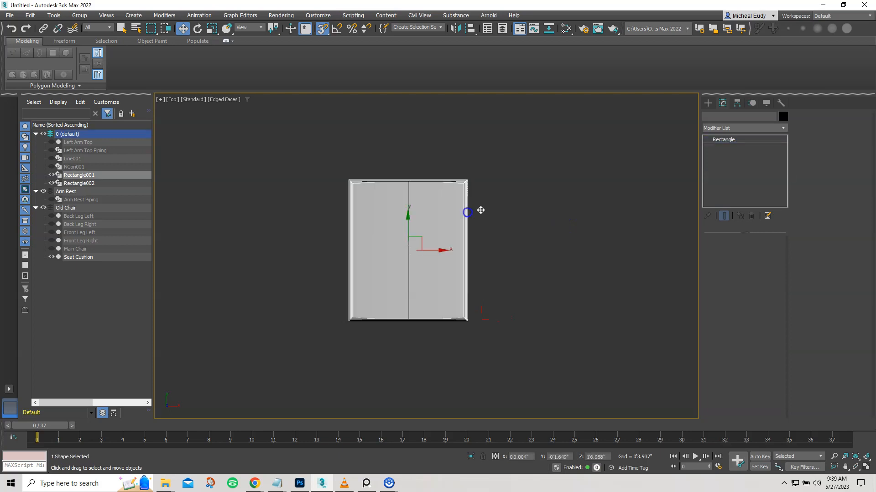
pyautogui.click(712, 257)
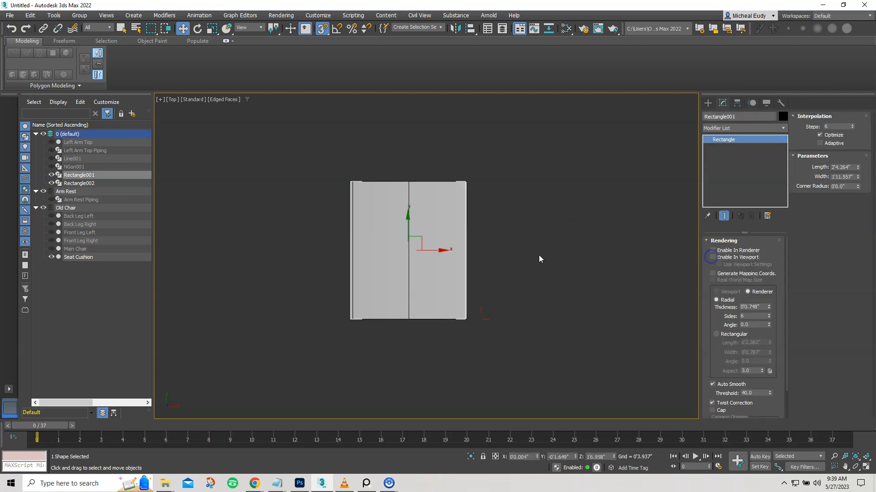
# Move the cushion-sized rectangle along X until it stands clear beside the cushion, and turn off snapping.
pyautogui.moveTo(434, 251); pyautogui.dragTo(484, 247)
pyautogui.moveTo(542, 246); pyautogui.dragTo(550, 247)
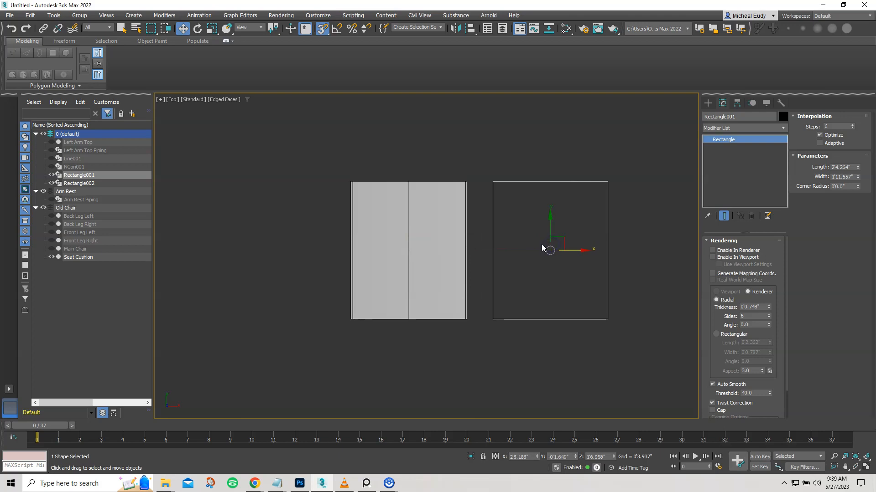
pyautogui.press('s')
pyautogui.scroll(2, 561, 246)
pyautogui.moveTo(562, 246); pyautogui.dragTo(474, 214, button='middle')
# Draw a wide, shallow rectangle across the front end of the large rectangle, overhanging both of its sides.
pyautogui.click(707, 103)
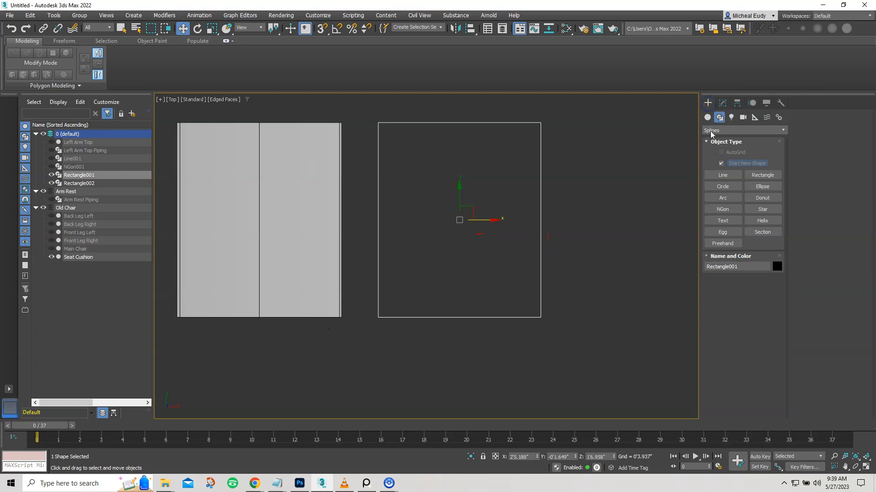
pyautogui.click(762, 175)
pyautogui.moveTo(364, 289); pyautogui.dragTo(556, 318)
pyautogui.rightClick(586, 302)
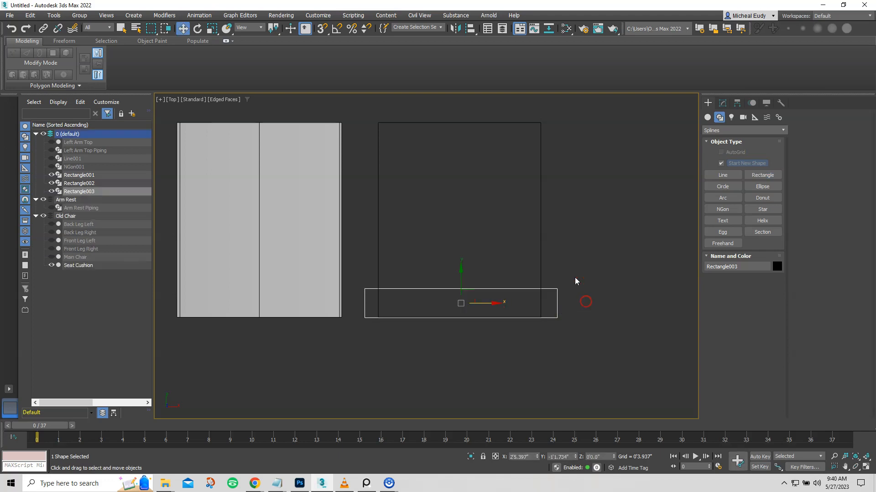
# Align the shallow rectangle to the large one, centre to centre, in X and Z position only.
pyautogui.click(470, 29)
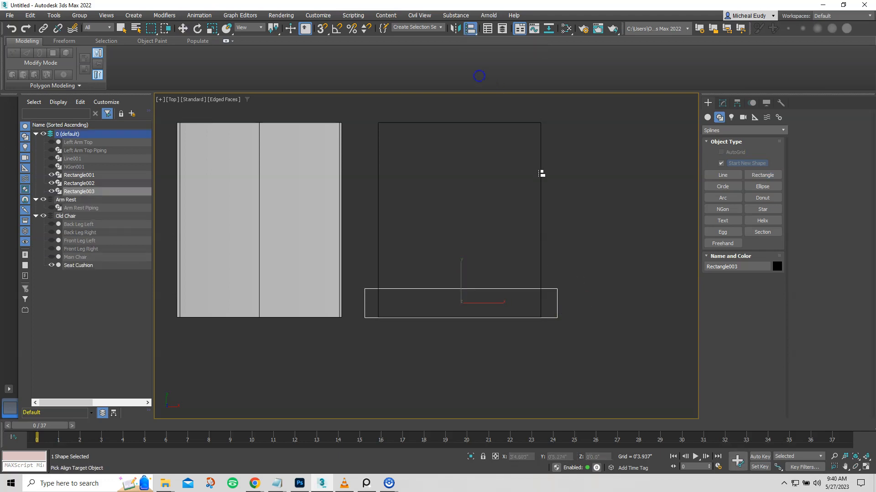
pyautogui.click(539, 174)
pyautogui.click(464, 183)
pyautogui.click(465, 183)
pyautogui.click(430, 183)
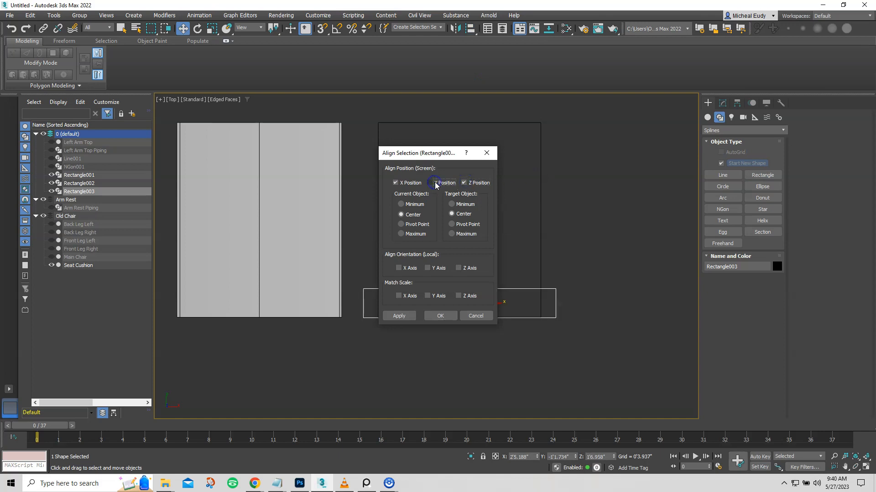
pyautogui.click(433, 317)
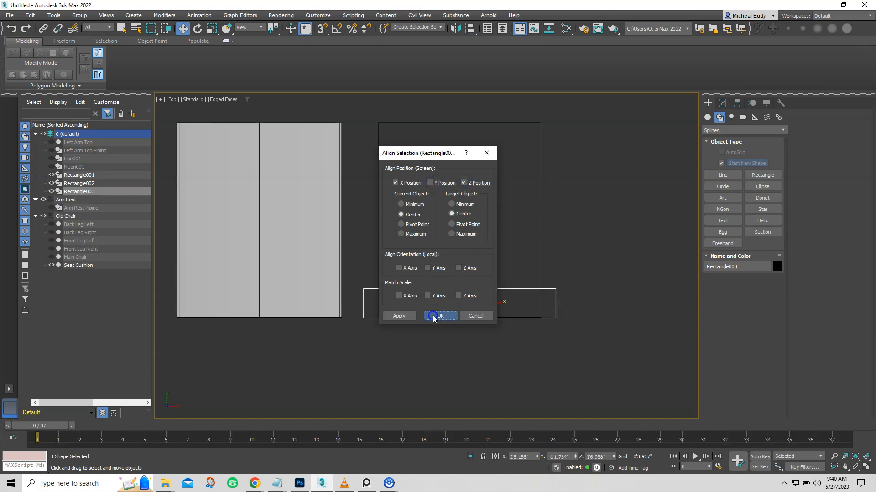
# Select the large rectangle and convert it to an editable spline.
pyautogui.click(540, 272)
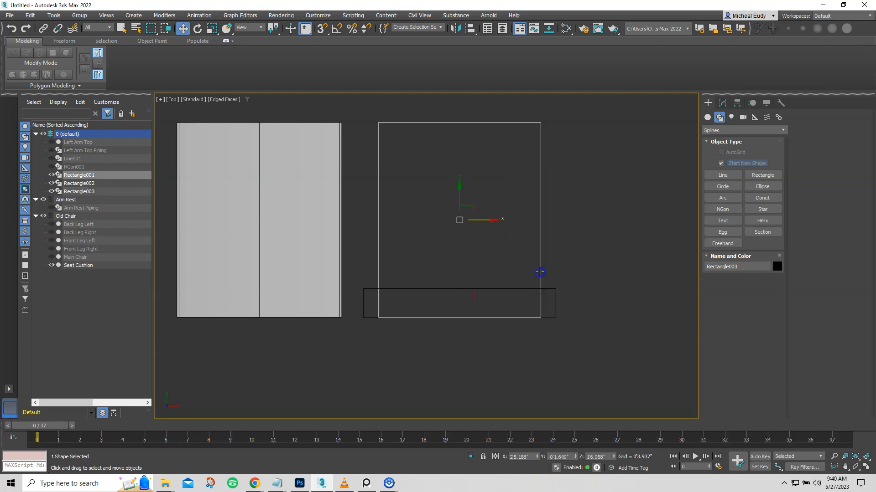
pyautogui.click(722, 103)
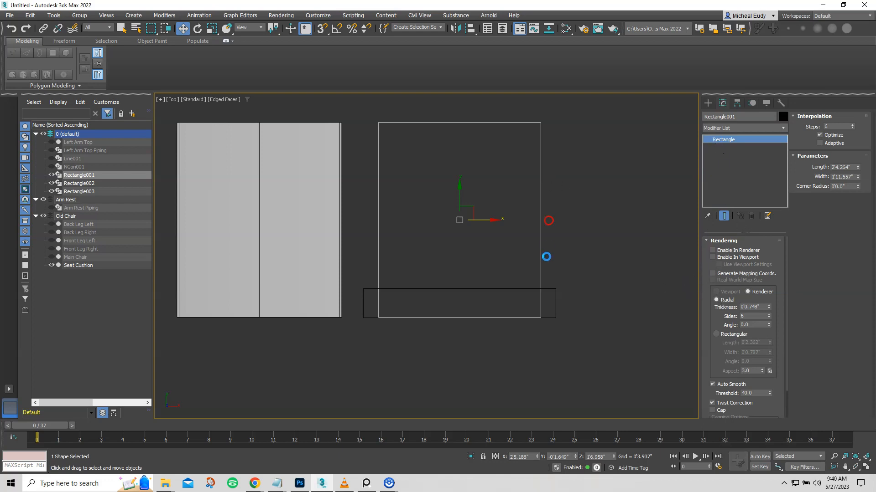
pyautogui.hotkey('ctrl', 'v')
pyautogui.click(461, 276)
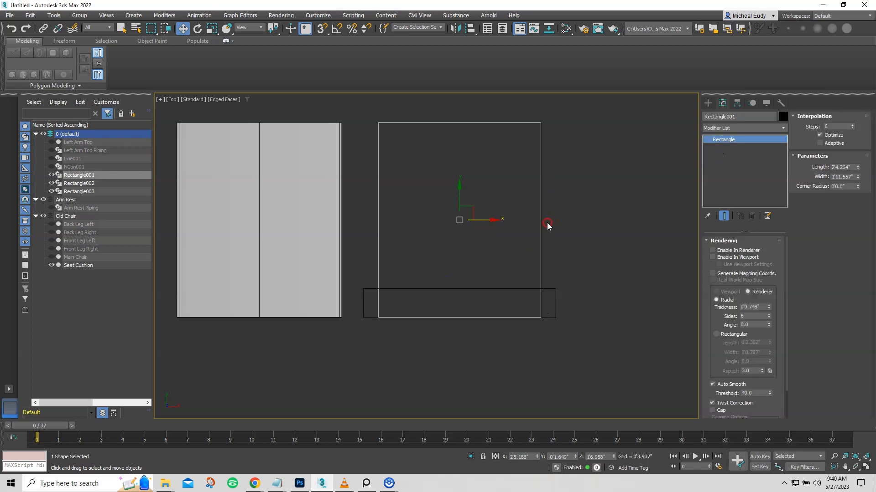
pyautogui.rightClick(547, 220)
pyautogui.moveTo(557, 313)
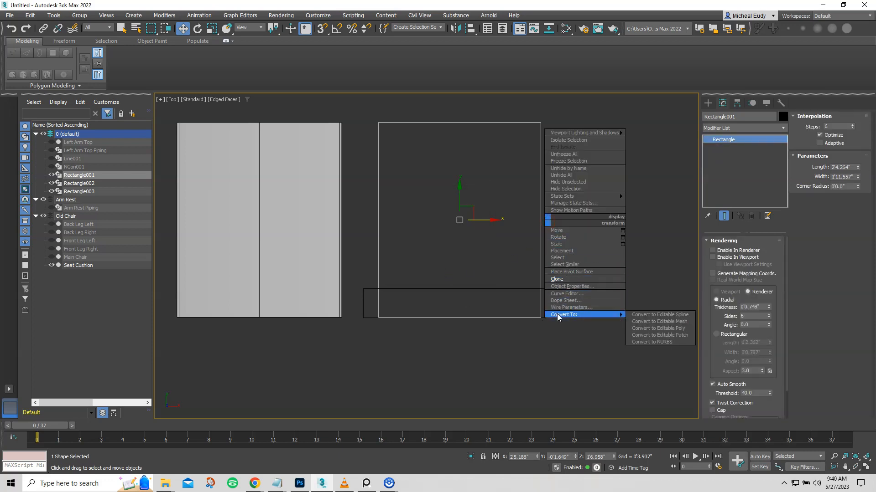
pyautogui.click(653, 316)
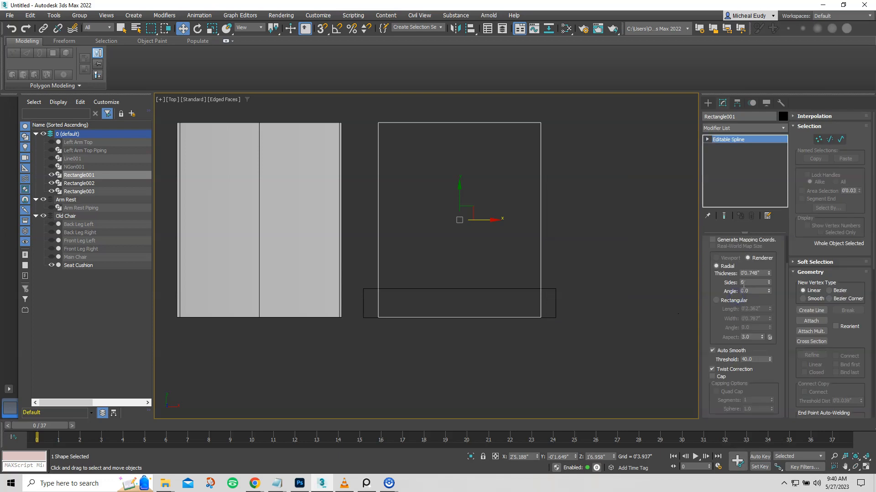
# Set all four vertices of the large rectangle to Corner, and move its two front vertices back to mid-depth of the shallow rectangle.
pyautogui.click(818, 139)
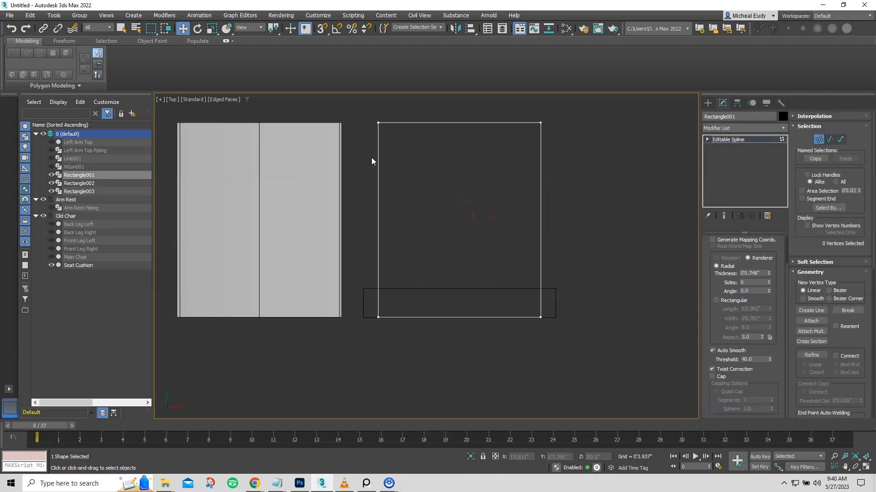
pyautogui.moveTo(538, 337); pyautogui.dragTo(544, 338)
pyautogui.rightClick(417, 218)
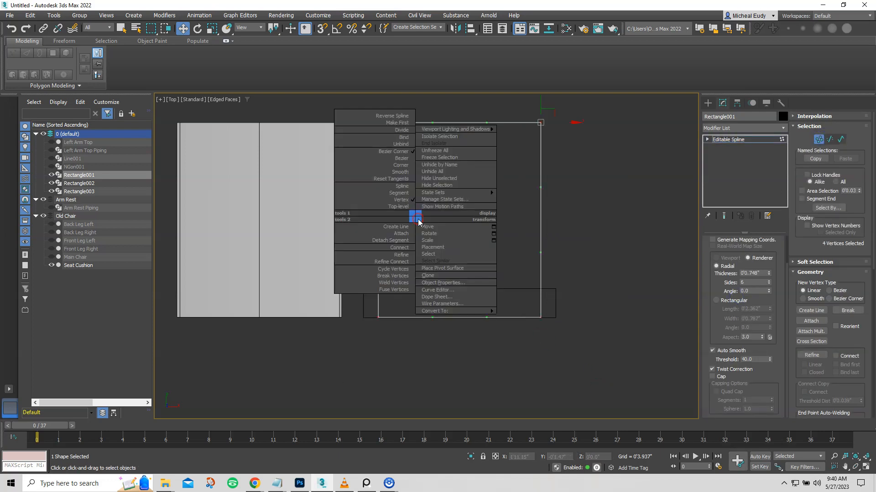
pyautogui.click(401, 159)
pyautogui.moveTo(356, 314); pyautogui.dragTo(602, 375)
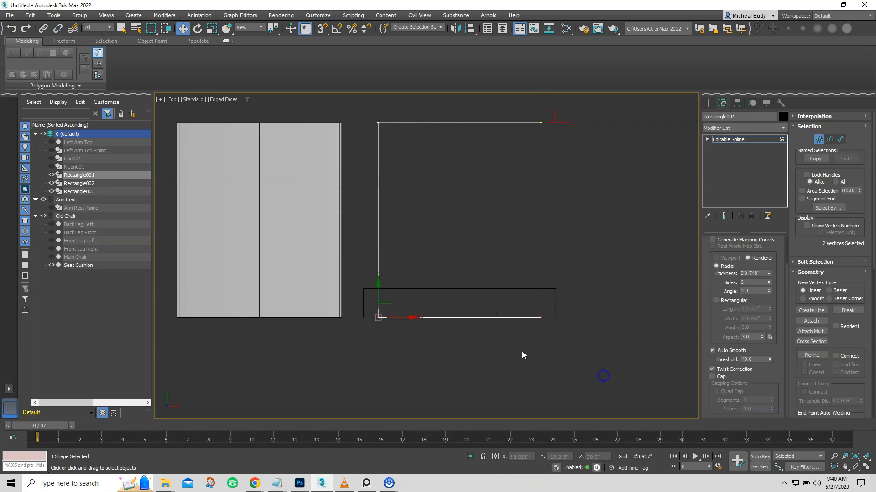
pyautogui.moveTo(376, 305); pyautogui.dragTo(379, 282)
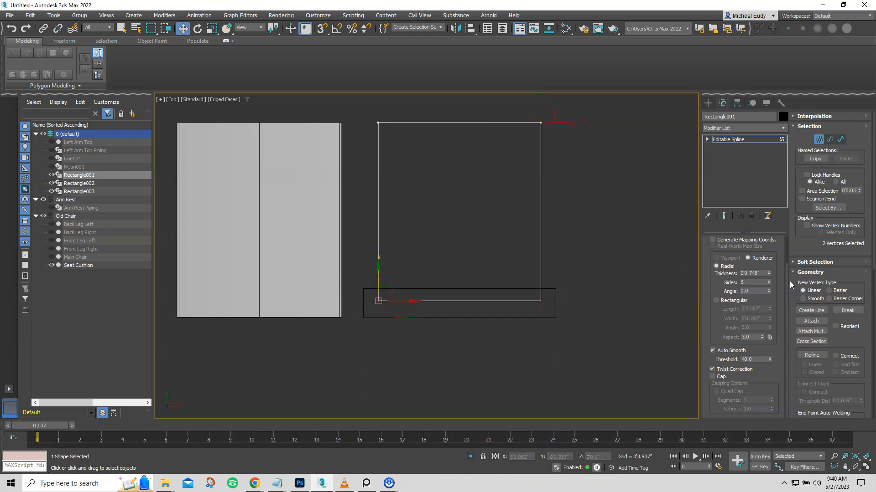
# Attach the shallow front rectangle to the large rectangle so both form one editable spline.
pyautogui.scroll(-2, 790, 284)
pyautogui.click(811, 279)
pyautogui.click(554, 314)
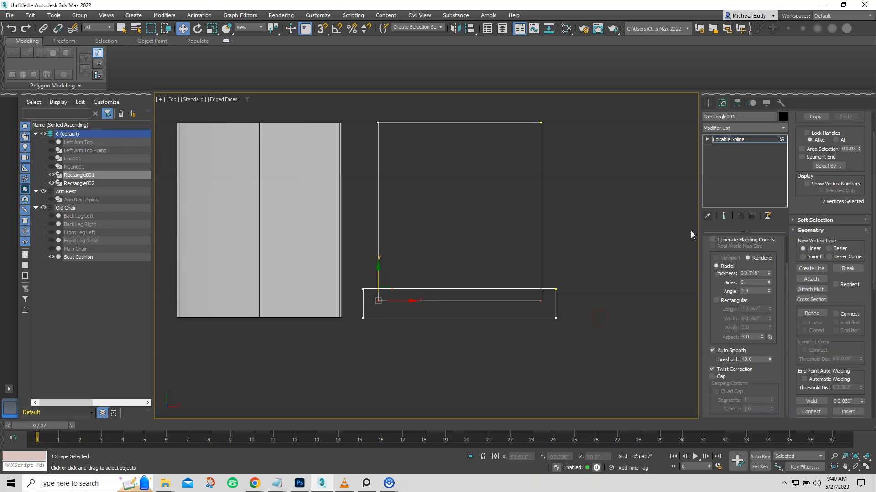
# Trim away the overlapping spline segments between the two rectangles to leave a single T-shaped cushion outline.
pyautogui.click(707, 139)
pyautogui.click(732, 163)
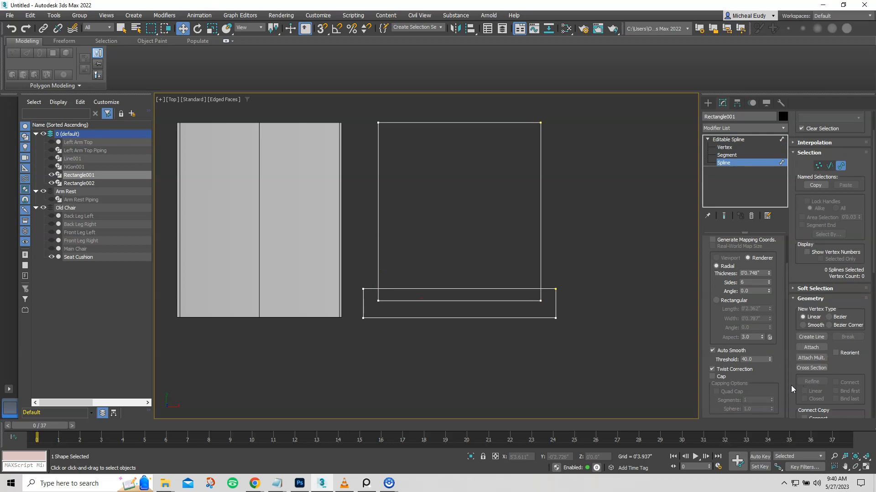
pyautogui.scroll(-8, 797, 386)
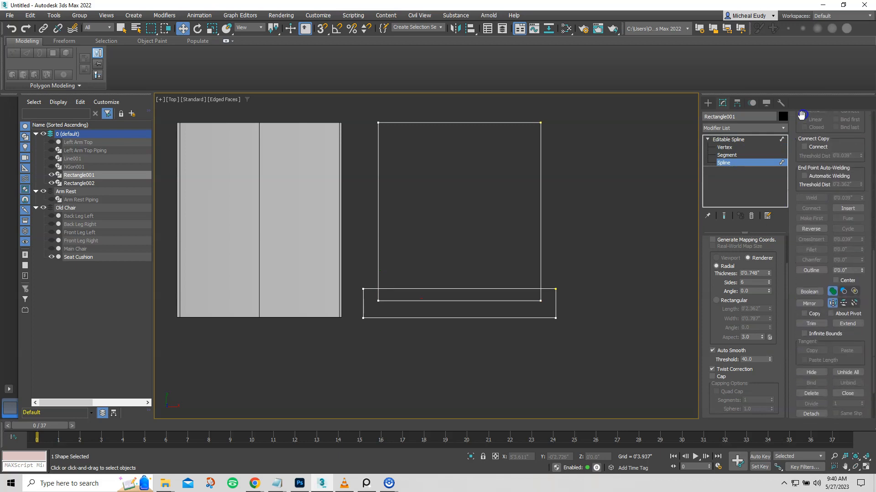
pyautogui.click(801, 324)
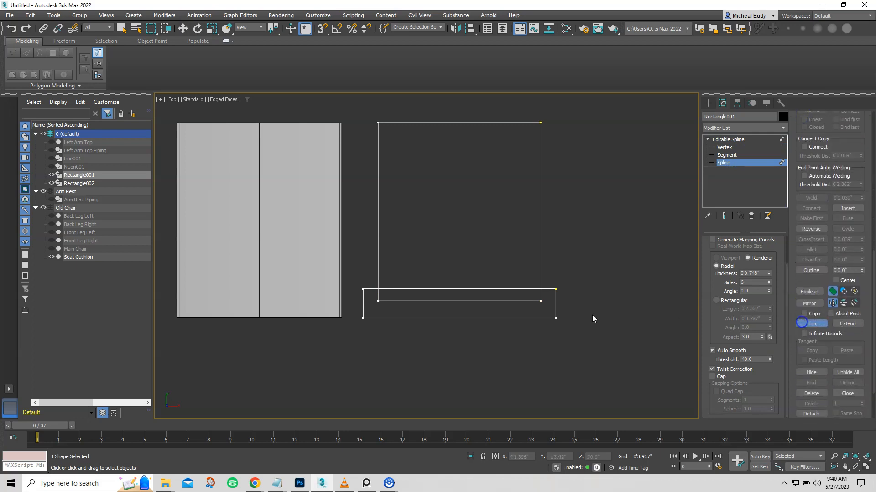
pyautogui.click(490, 289)
pyautogui.click(484, 301)
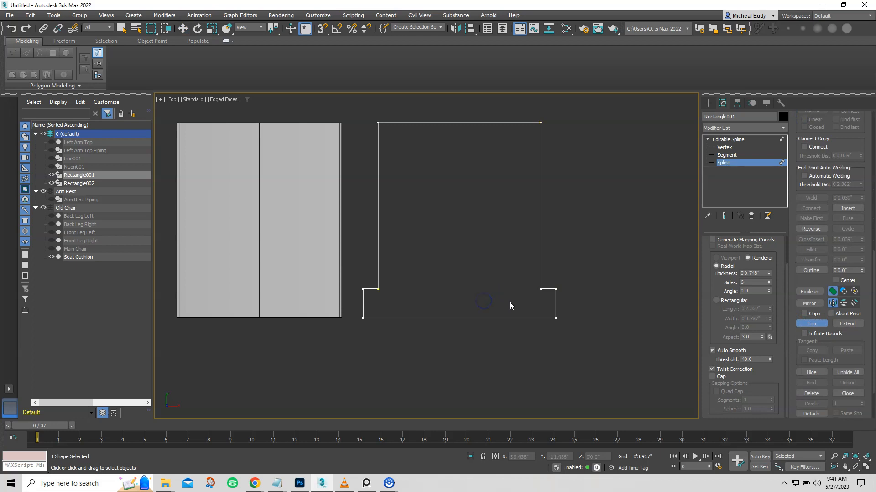
pyautogui.rightClick(606, 319)
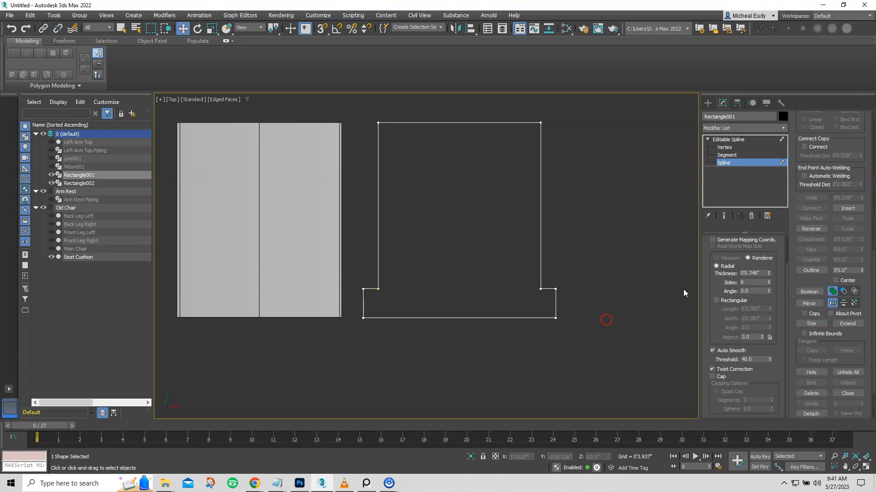
# Select all vertices of the T-shaped outline, set them to Corner and weld them.
pyautogui.click(725, 147)
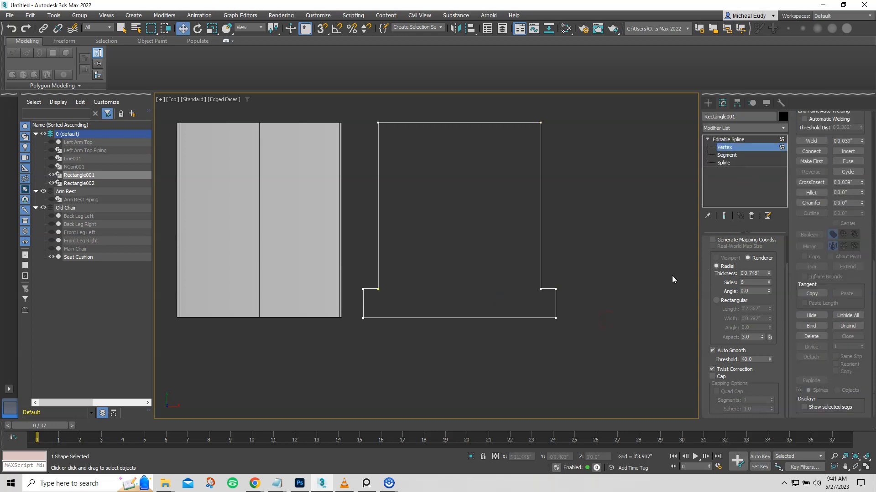
pyautogui.moveTo(643, 342); pyautogui.dragTo(641, 342)
pyautogui.rightClick(608, 322)
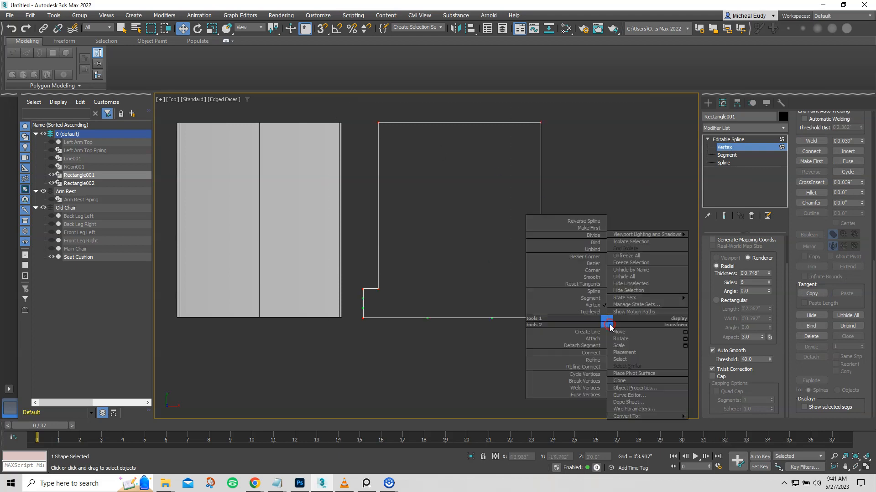
pyautogui.click(585, 271)
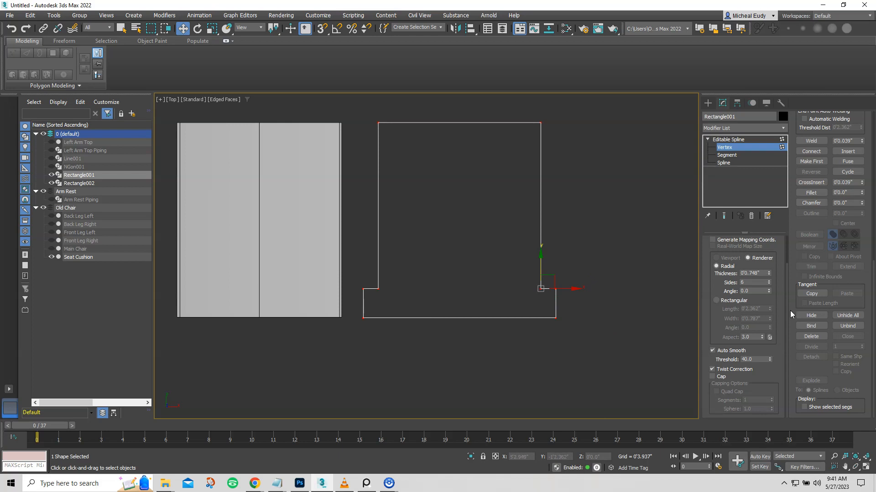
pyautogui.click(787, 241)
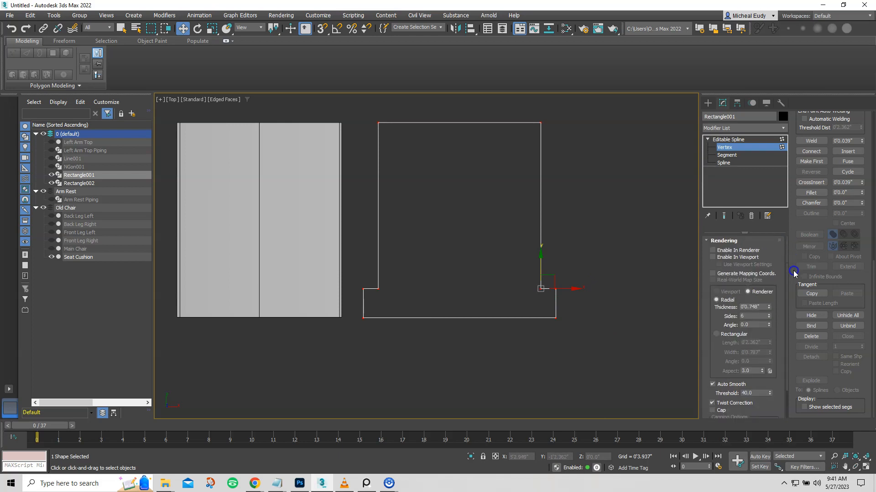
pyautogui.click(811, 140)
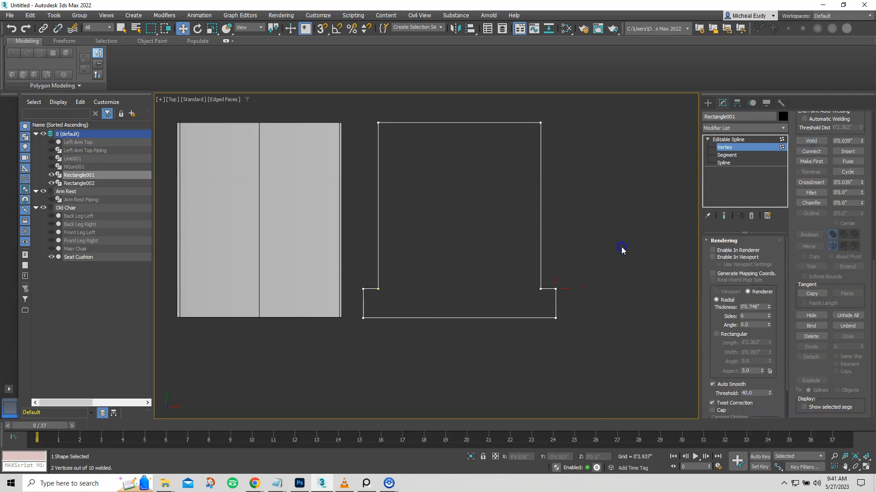
# Set all vertices of the welded outline to Corner again and fillet every corner with a small radius.
pyautogui.moveTo(333, 102); pyautogui.dragTo(603, 358)
pyautogui.rightClick(617, 297)
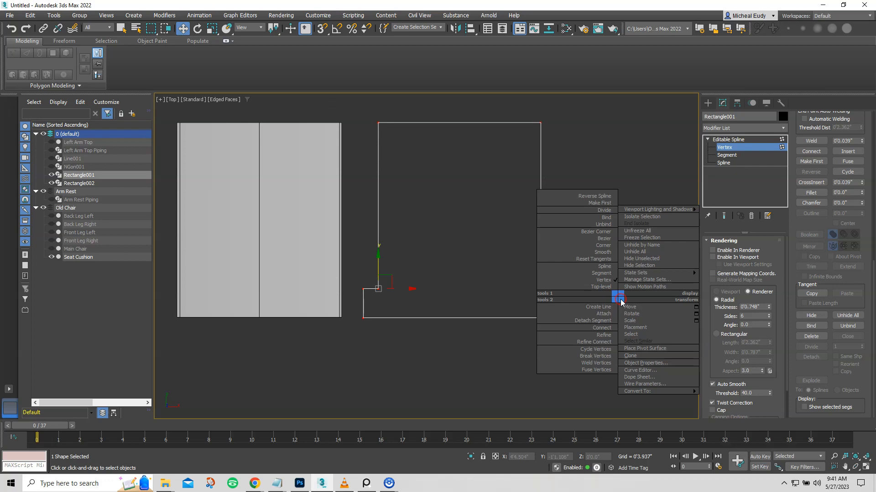
pyautogui.click(609, 247)
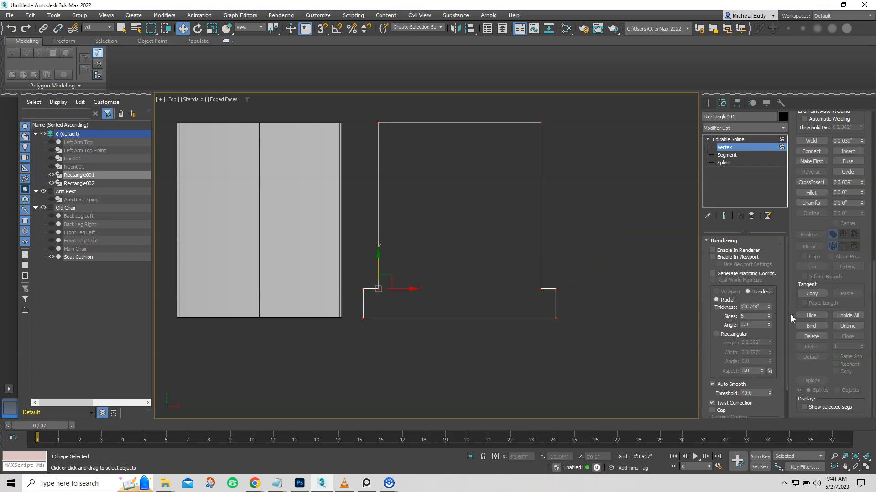
pyautogui.click(811, 192)
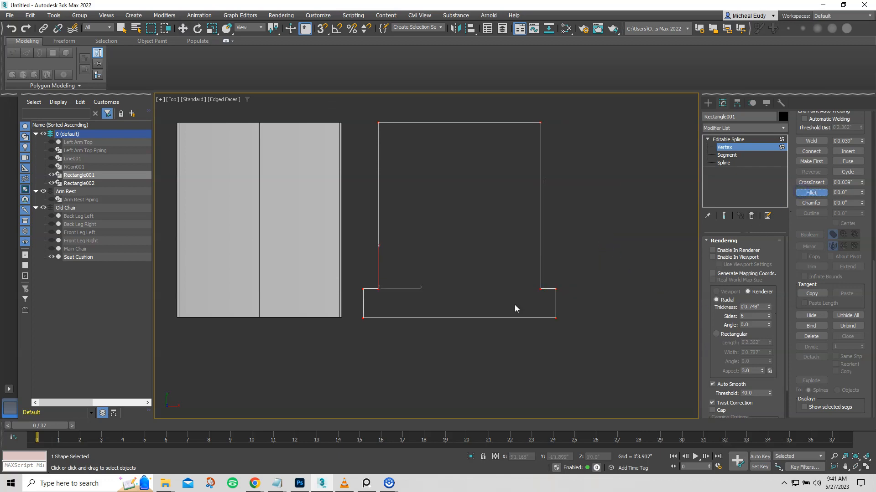
pyautogui.scroll(3, 514, 305)
pyautogui.moveTo(597, 333); pyautogui.dragTo(602, 327)
pyautogui.rightClick(602, 332)
pyautogui.moveTo(543, 277); pyautogui.dragTo(543, 336, button='middle')
pyautogui.scroll(-2, 540, 339)
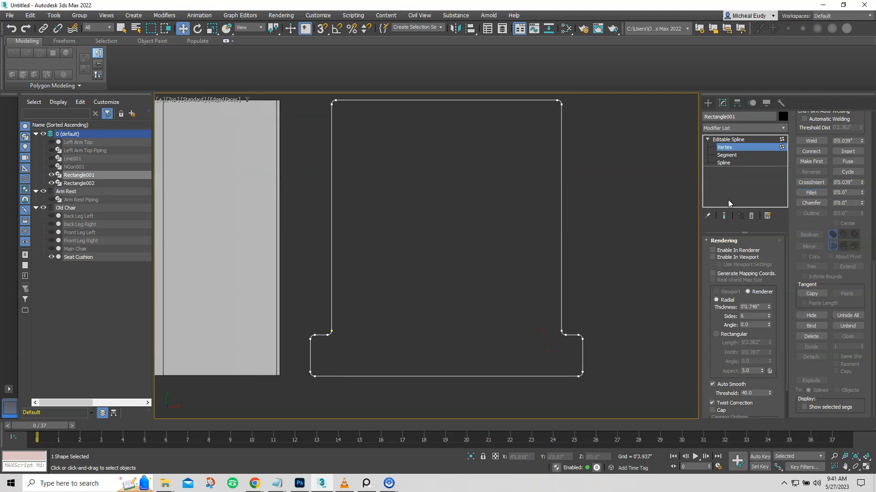
# Reduce the outline's interpolation to 2 steps.
pyautogui.click(725, 241)
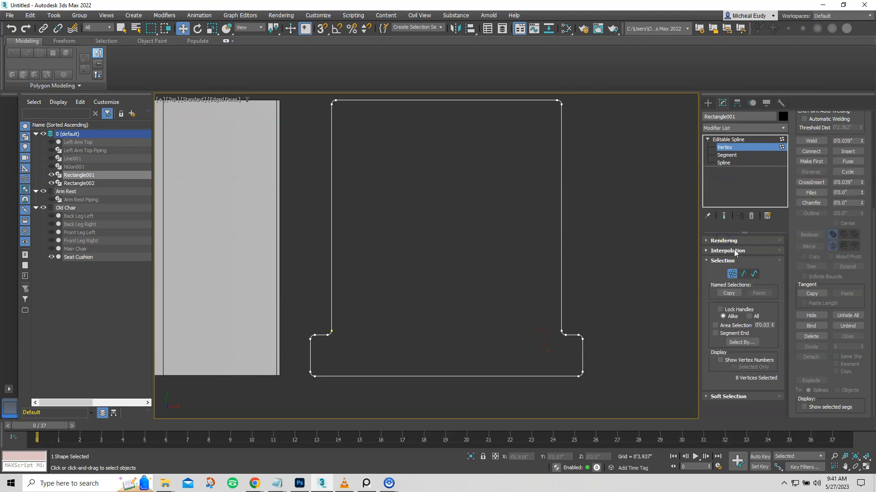
pyautogui.click(727, 251)
pyautogui.scroll(5, 587, 352)
pyautogui.moveTo(580, 346); pyautogui.dragTo(564, 278, button='middle')
pyautogui.click(765, 263)
pyautogui.click(765, 262)
pyautogui.click(765, 263)
pyautogui.scroll(-4, 566, 306)
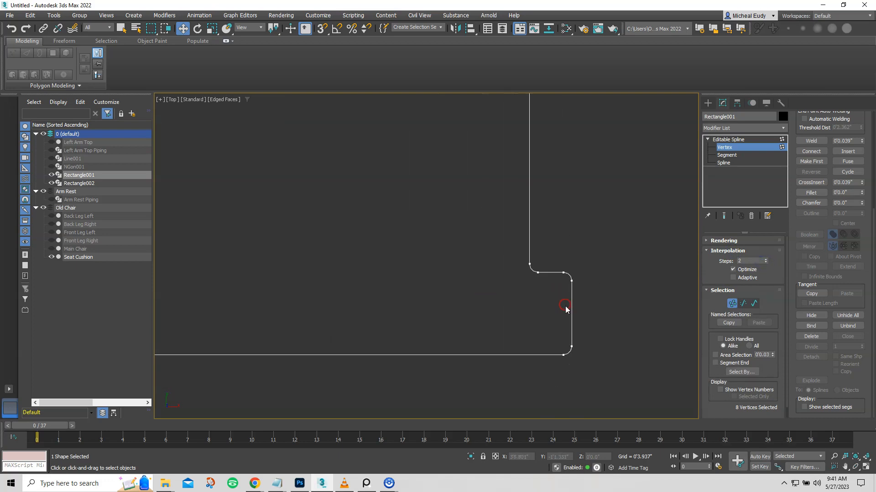
# Extrude the T-shaped outline by 0'8.268" and lower it until its base is level with the base of the old seat cushion.
pyautogui.keyDown('alt'); pyautogui.moveTo(368, 320); pyautogui.dragTo(431, 269, button='middle'); pyautogui.keyUp('alt')
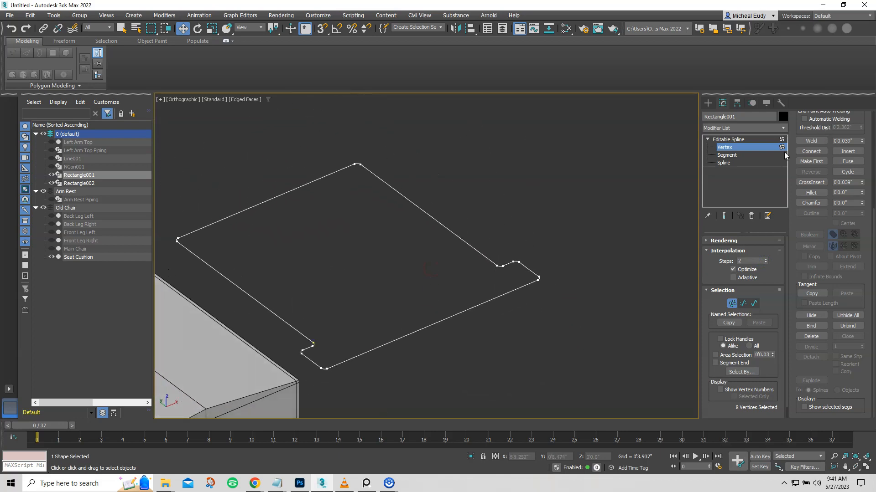
pyautogui.click(783, 129)
pyautogui.moveTo(787, 153); pyautogui.dragTo(787, 209)
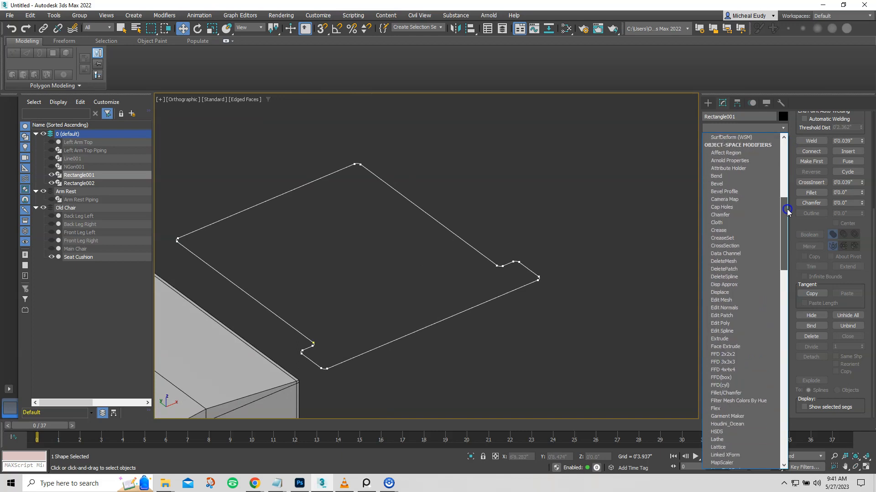
pyautogui.click(732, 339)
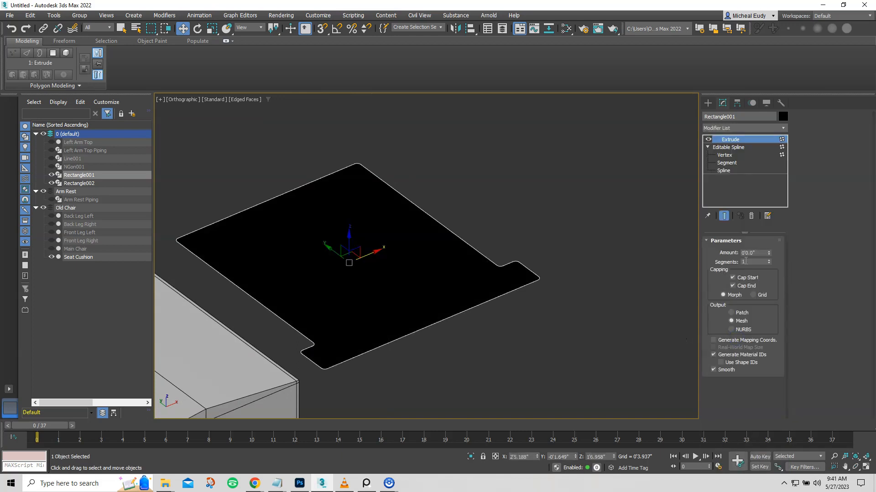
pyautogui.moveTo(769, 250); pyautogui.dragTo(768, 233)
pyautogui.press('f')
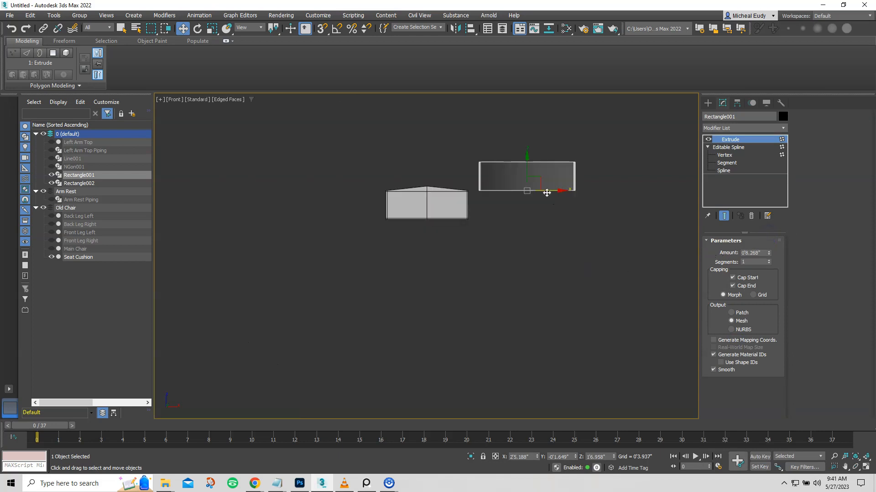
pyautogui.moveTo(526, 169); pyautogui.dragTo(527, 198)
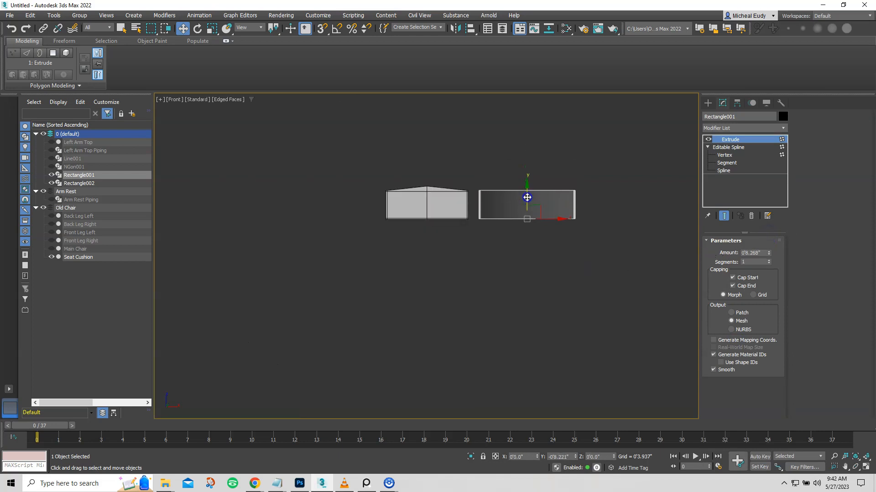
# Assign the Modleing Grey physical material to the extruded cushion and minimize the Slate Material Editor.
pyautogui.keyDown('alt'); pyautogui.moveTo(508, 257); pyautogui.dragTo(532, 294, button='middle'); pyautogui.keyUp('alt')
pyautogui.scroll(4, 562, 255)
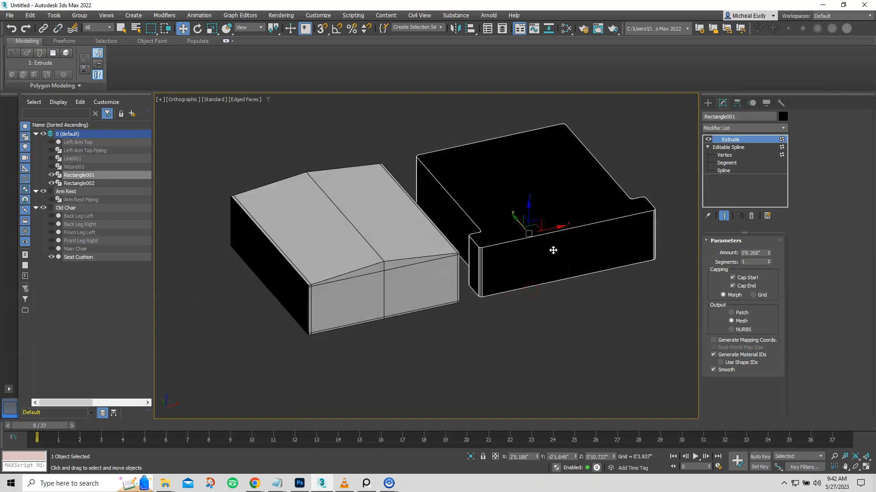
pyautogui.moveTo(553, 250); pyautogui.dragTo(506, 268, button='middle')
pyautogui.click(566, 28)
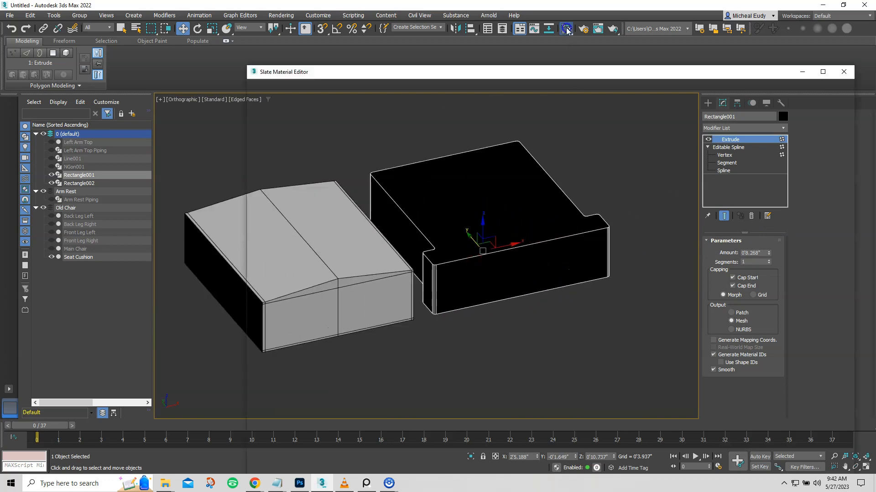
pyautogui.rightClick(488, 128)
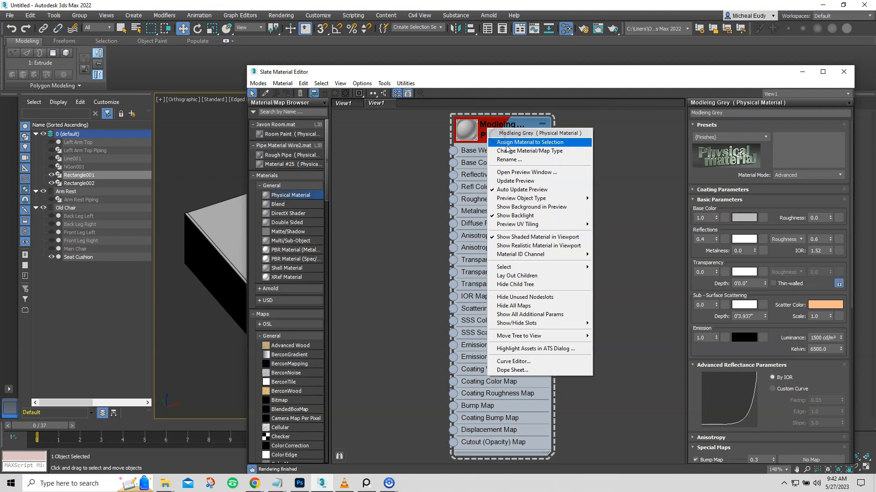
pyautogui.click(506, 145)
pyautogui.click(802, 72)
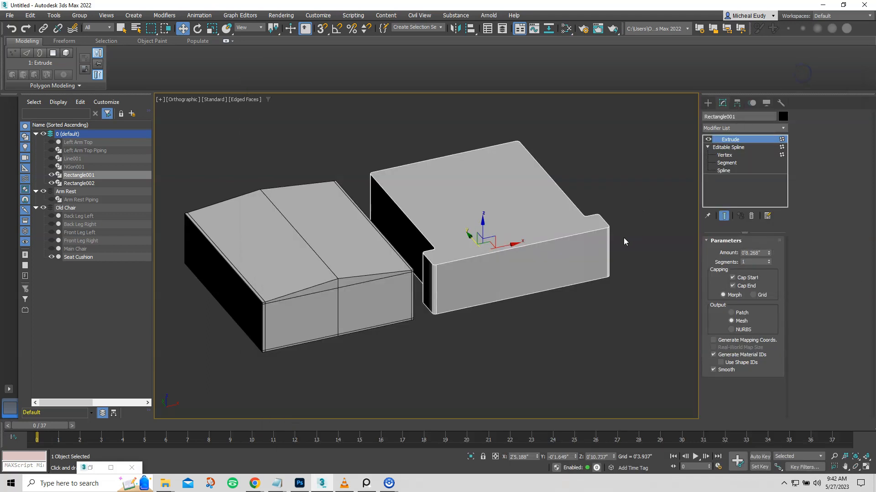
# Return to the vertex level of the cushion's base spline with the extruded end result shown.
pyautogui.scroll(3, 584, 241)
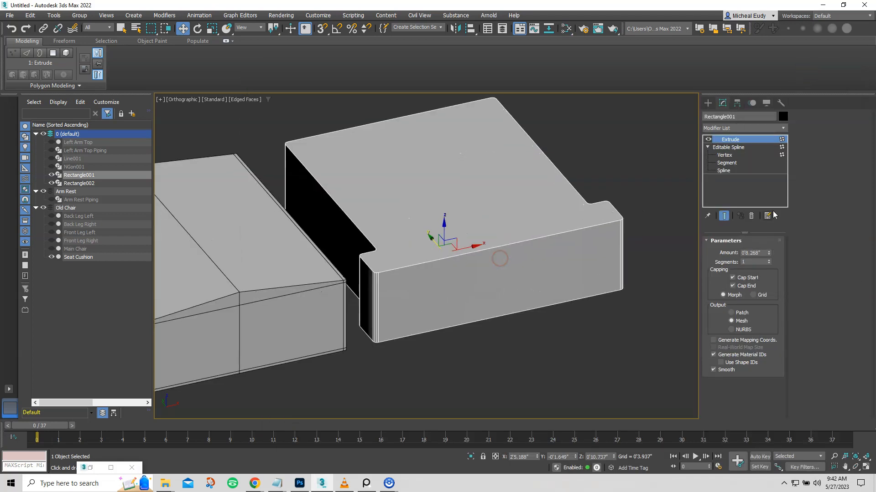
pyautogui.click(728, 148)
pyautogui.click(724, 155)
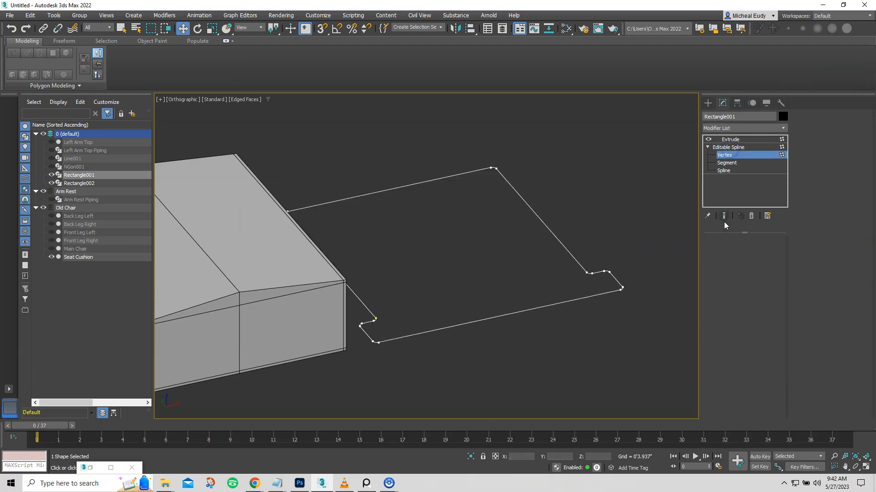
pyautogui.click(724, 215)
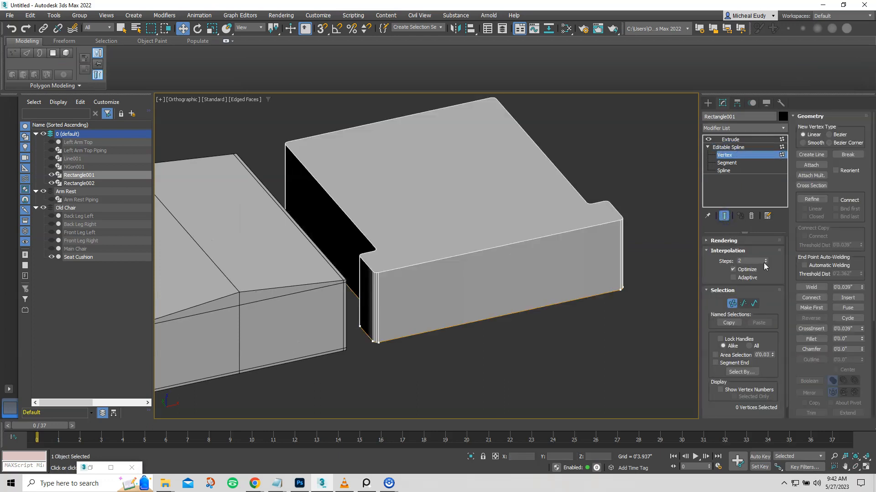
# Try 6 interpolation steps on the cushion's rounded corners, and return the value to 2.
pyautogui.doubleClick(760, 262)
pyautogui.write('6')
pyautogui.press('Return')
pyautogui.scroll(4, 383, 292)
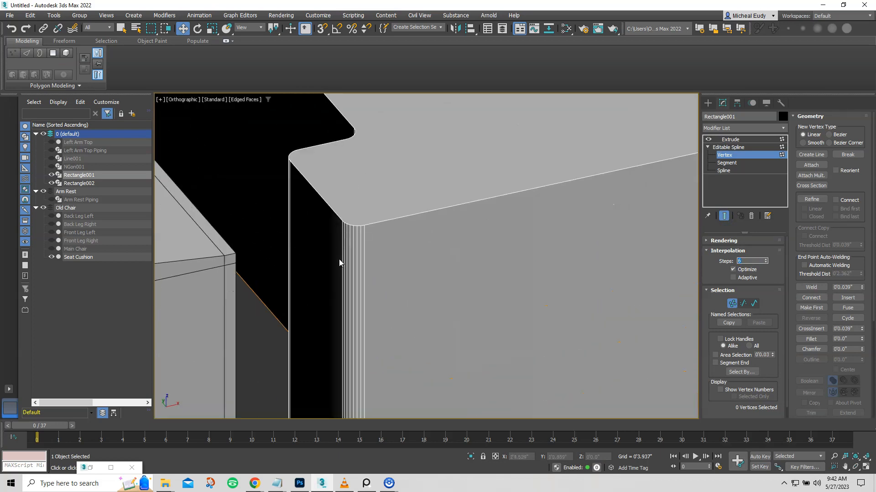
pyautogui.click(765, 263)
pyautogui.click(766, 263)
pyautogui.click(766, 263)
pyautogui.click(766, 263)
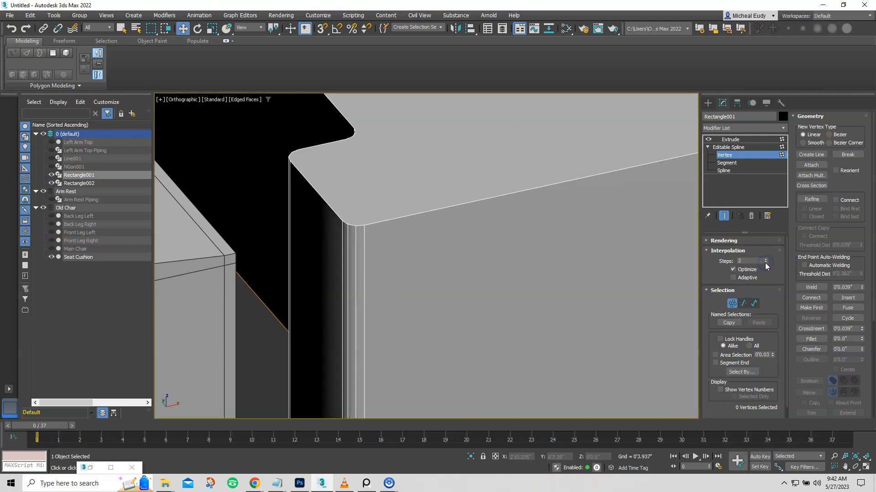
# Return to the cushion's base Editable Spline level and reduce its interpolation to 1 step.
pyautogui.scroll(-2, 512, 294)
pyautogui.moveTo(512, 294); pyautogui.dragTo(436, 262, button='middle')
pyautogui.scroll(-2, 435, 262)
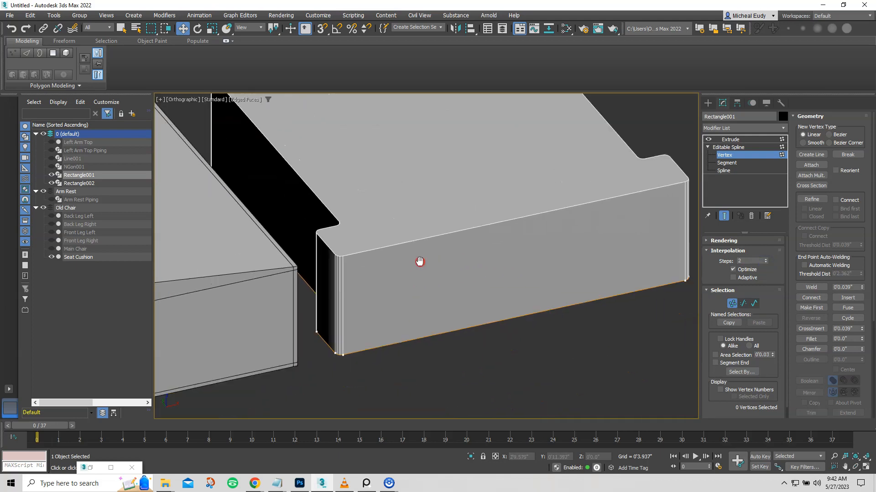
pyautogui.scroll(5, 416, 259)
pyautogui.click(729, 147)
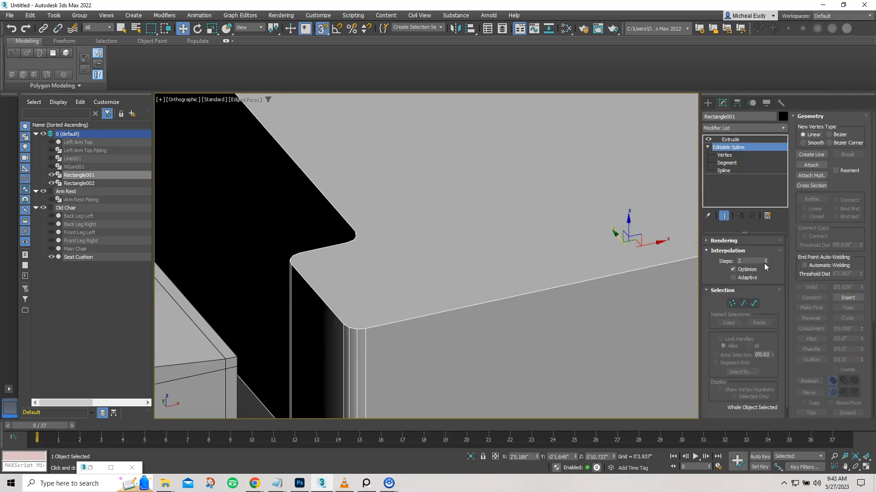
pyautogui.click(765, 263)
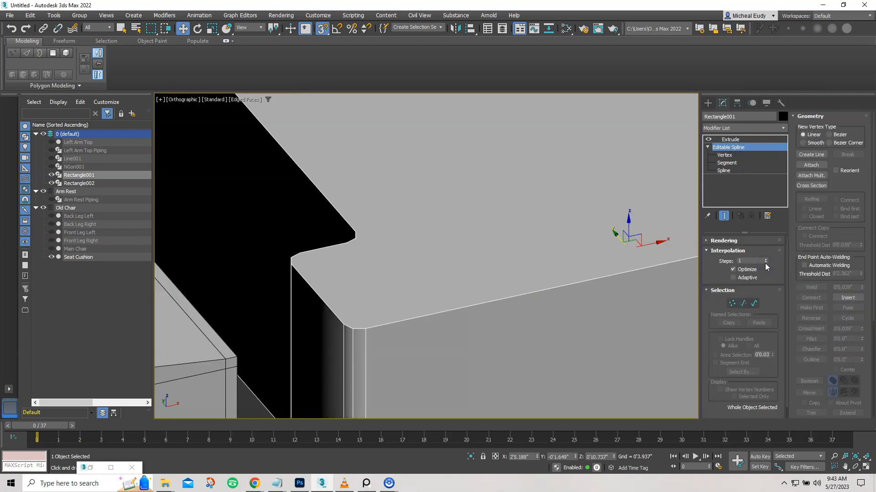
# Add an Edit Poly modifier above the Extrude on the cushion.
pyautogui.click(730, 139)
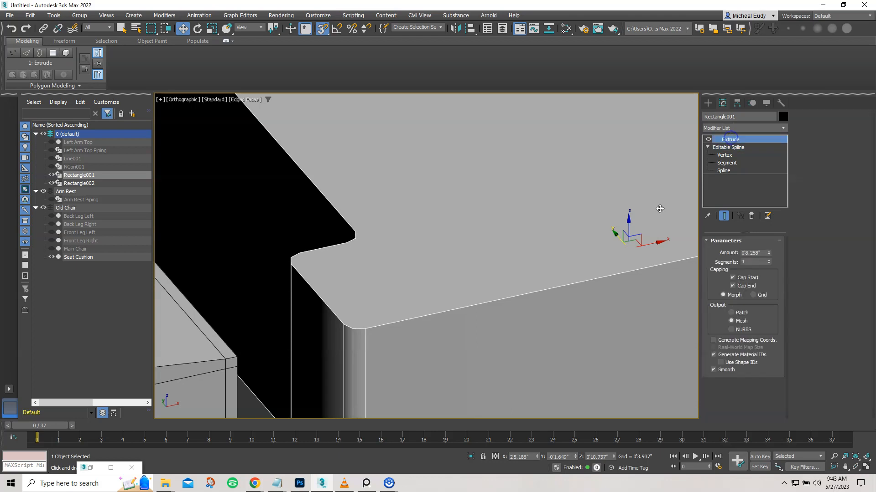
pyautogui.click(783, 128)
pyautogui.click(741, 158)
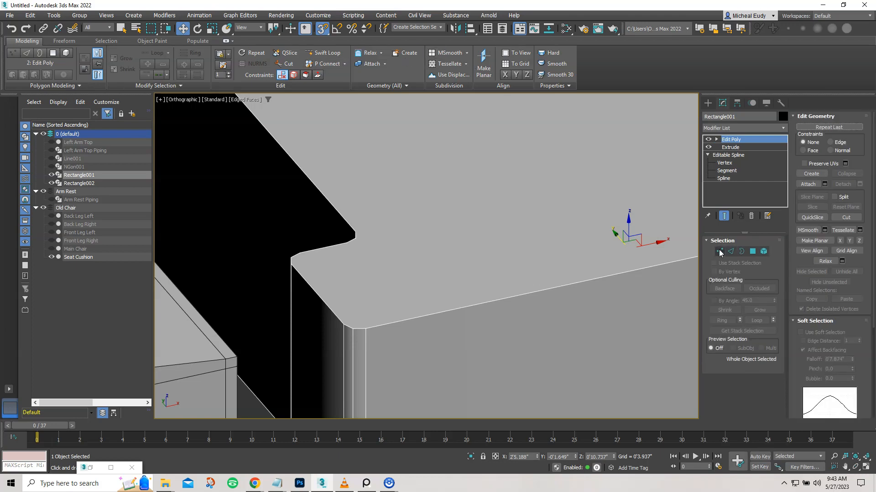
# At vertex level, cut an edge across the left arm's top from its rear rounded corner to its front rounded corner.
pyautogui.click(720, 252)
pyautogui.hotkey('alt', 'c')
pyautogui.click(300, 253)
pyautogui.click(366, 329)
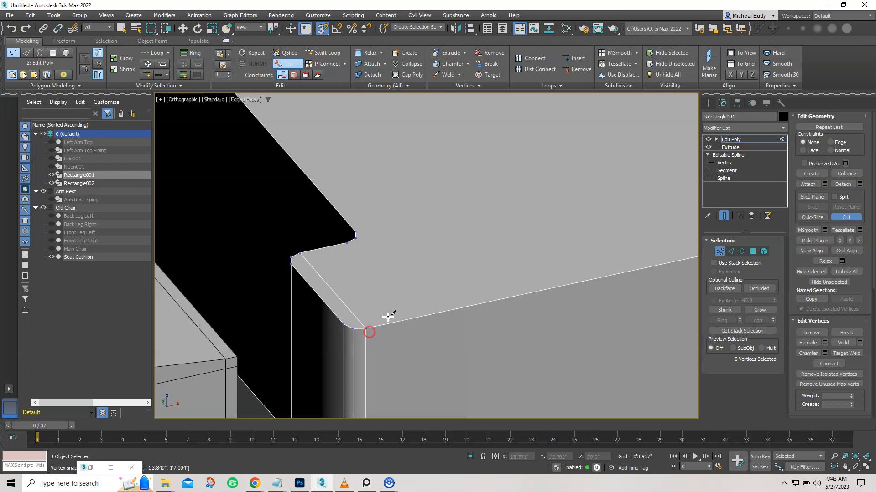
# Cut the cushion's top between the rear outer corners of both arms, and across the right arm to its front corner.
pyautogui.click(291, 261)
pyautogui.moveTo(658, 204); pyautogui.dragTo(242, 281, button='middle')
pyautogui.moveTo(602, 200); pyautogui.dragTo(245, 278, button='middle')
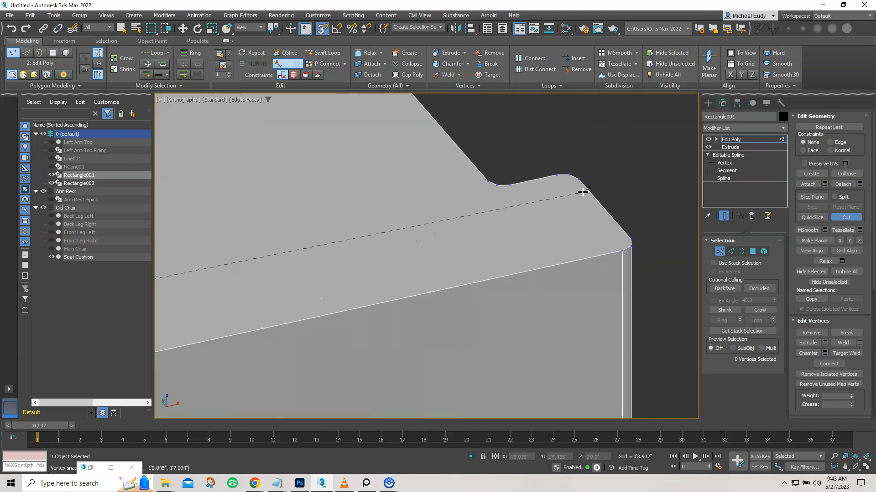
pyautogui.click(556, 176)
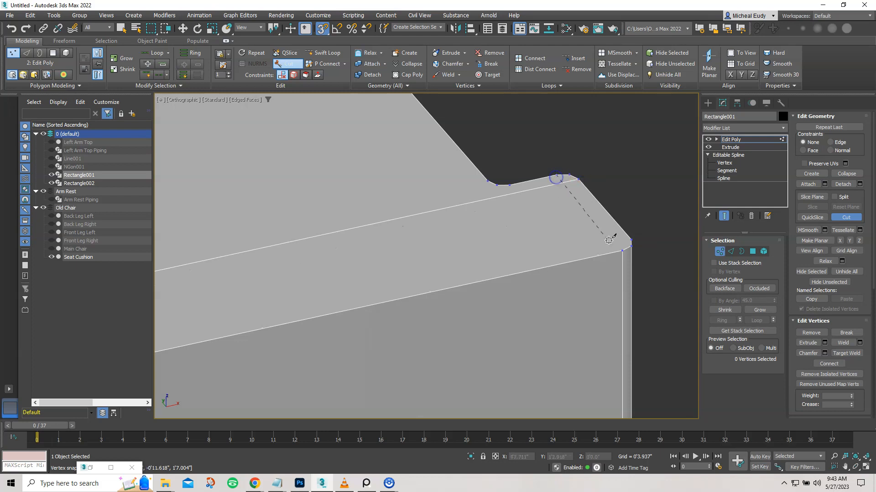
pyautogui.click(629, 238)
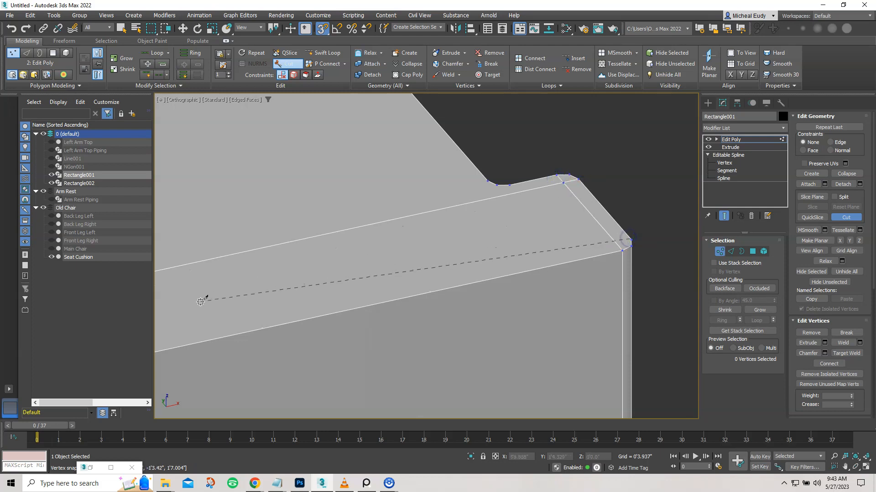
# Finish the cut parallel to the cushion's front edge, running from the right front corner to the left one.
pyautogui.moveTo(200, 302); pyautogui.dragTo(497, 199, button='middle')
pyautogui.moveTo(343, 248); pyautogui.dragTo(570, 200, button='middle')
pyautogui.moveTo(441, 217); pyautogui.dragTo(471, 217, button='middle')
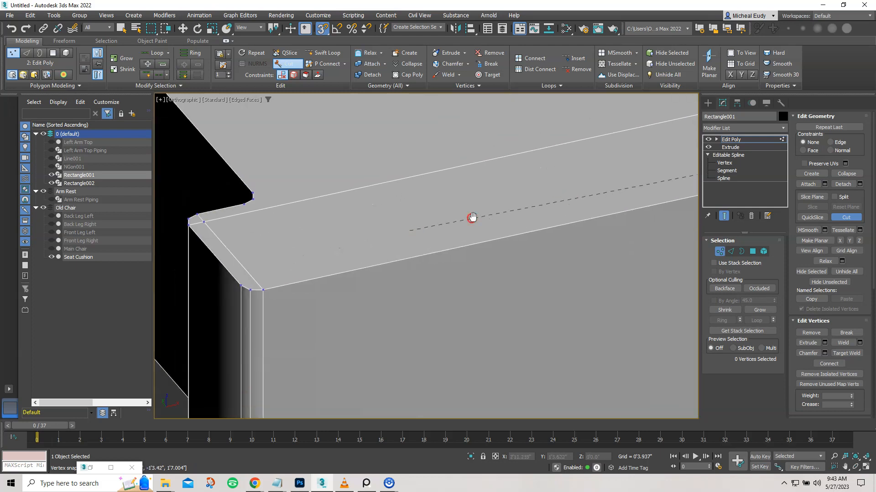
pyautogui.click(249, 286)
# Cut along the cushion's rear top edge between its left and right rounded corners.
pyautogui.scroll(3, 305, 171)
pyautogui.moveTo(409, 281); pyautogui.dragTo(527, 434, button='middle')
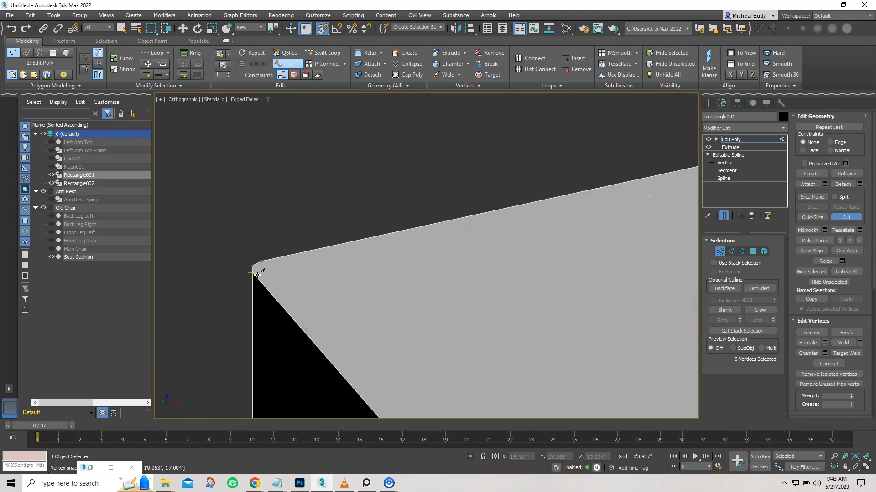
pyautogui.moveTo(566, 242); pyautogui.dragTo(476, 214, button='middle')
pyautogui.click(583, 168)
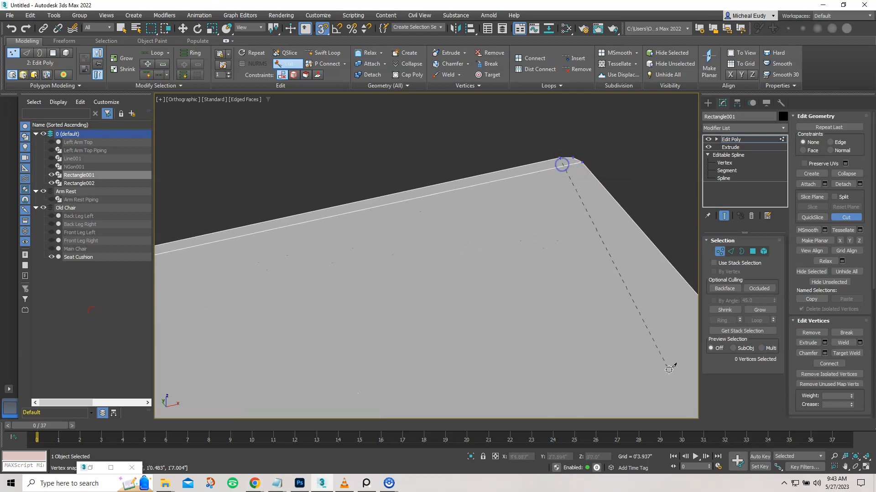
# Cut the top from the rear right rounded corner along the right side to the front edge.
pyautogui.scroll(-3, 669, 370)
pyautogui.moveTo(666, 374); pyautogui.dragTo(373, 261, button='middle')
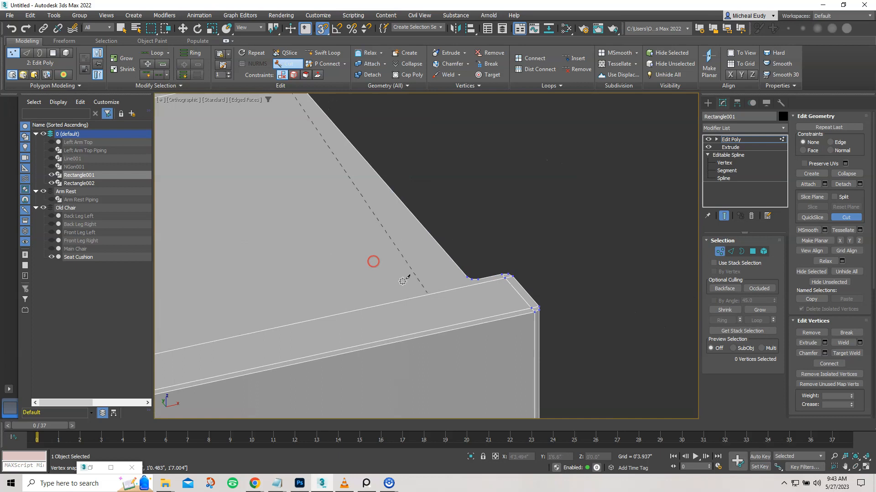
pyautogui.click(497, 321)
# Cut from the rounded right notch across the top to the front edge.
pyautogui.moveTo(364, 307); pyautogui.dragTo(384, 299, button='middle')
pyautogui.scroll(5, 384, 299)
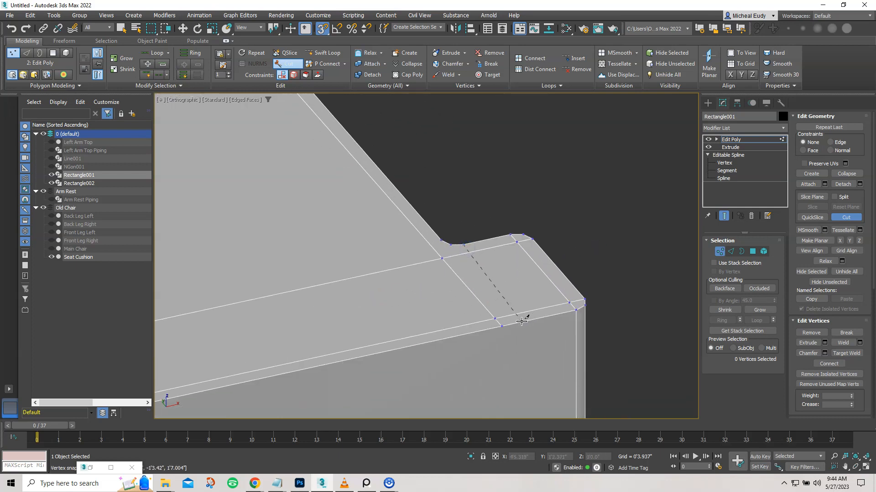
pyautogui.click(528, 321)
pyautogui.rightClick(523, 319)
# Cut across the cushion's top between the rear vertices of the right and left rounded notches.
pyautogui.moveTo(395, 288); pyautogui.dragTo(572, 254, button='middle')
pyautogui.click(616, 207)
pyautogui.moveTo(201, 288); pyautogui.dragTo(527, 214, button='middle')
pyautogui.moveTo(281, 265); pyautogui.dragTo(595, 189, button='middle')
pyautogui.click(373, 248)
pyautogui.rightClick(372, 250)
# Cut from the rounded left notch across the arm's top to the front edge.
pyautogui.click(365, 259)
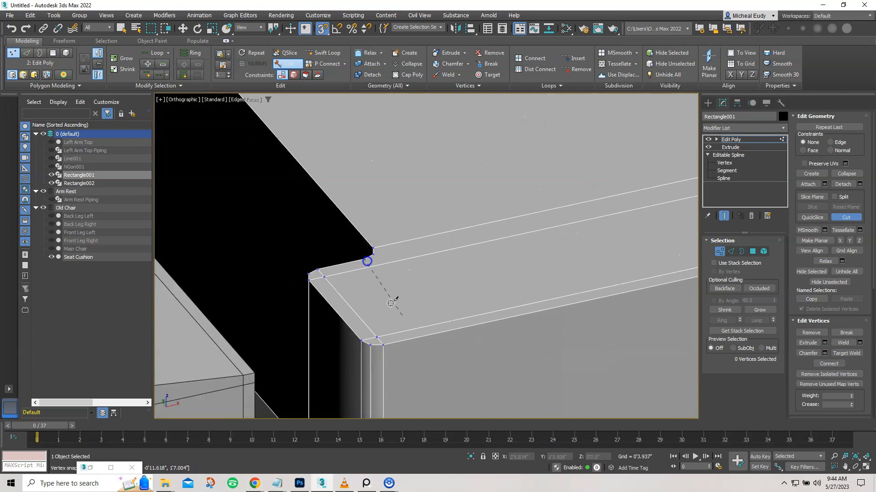
pyautogui.click(437, 333)
pyautogui.rightClick(436, 333)
# Cut the top from the rear left rounded corner along the left side to the front edge, turning snapping off for the endpoint.
pyautogui.scroll(-2, 478, 243)
pyautogui.moveTo(469, 250); pyautogui.dragTo(430, 299, button='middle')
pyautogui.scroll(-1, 387, 237)
pyautogui.moveTo(346, 171); pyautogui.dragTo(358, 252, button='middle')
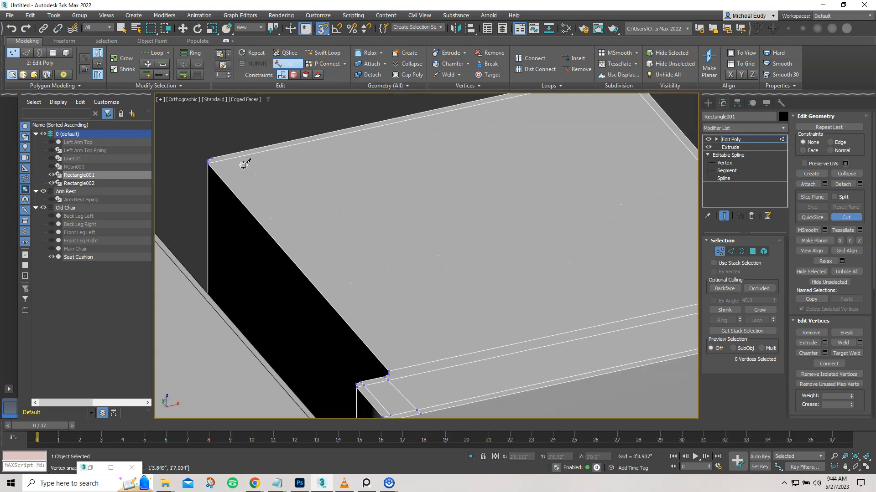
pyautogui.moveTo(459, 377); pyautogui.dragTo(451, 308, button='middle')
pyautogui.scroll(2, 415, 337)
pyautogui.moveTo(414, 336); pyautogui.dragTo(423, 337, button='middle')
pyautogui.press('s')
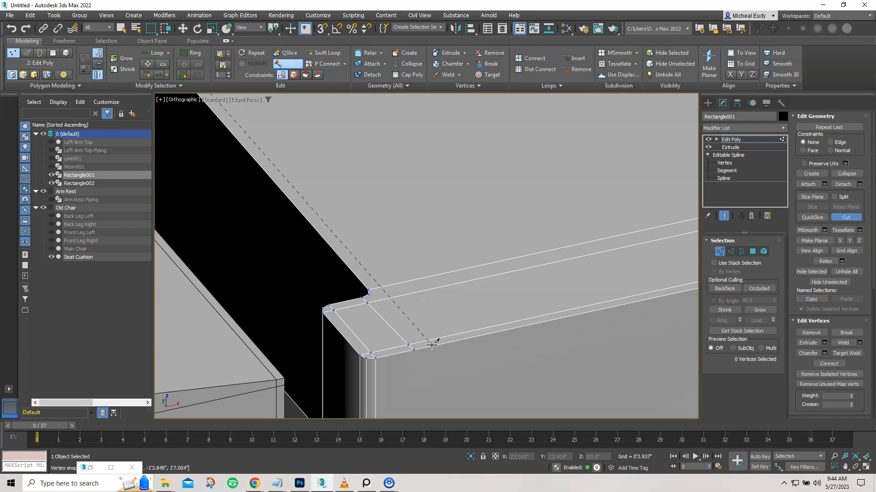
pyautogui.click(428, 345)
pyautogui.scroll(3, 406, 311)
pyautogui.press('s')
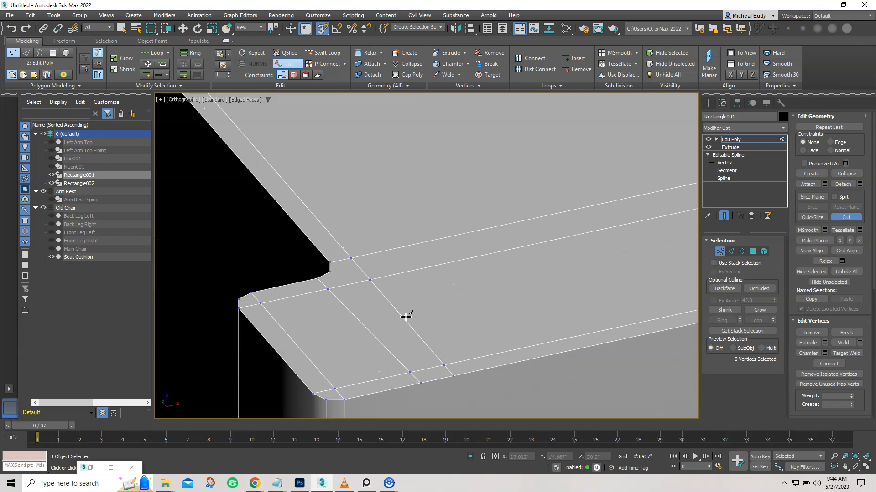
# Tie the middle vertices of the two rounded notches into the surrounding cuts on the cushion's top.
pyautogui.click(331, 272)
pyautogui.scroll(-3, 540, 289)
pyautogui.moveTo(652, 262); pyautogui.dragTo(196, 294, button='middle')
pyautogui.moveTo(515, 216); pyautogui.dragTo(366, 274, button='middle')
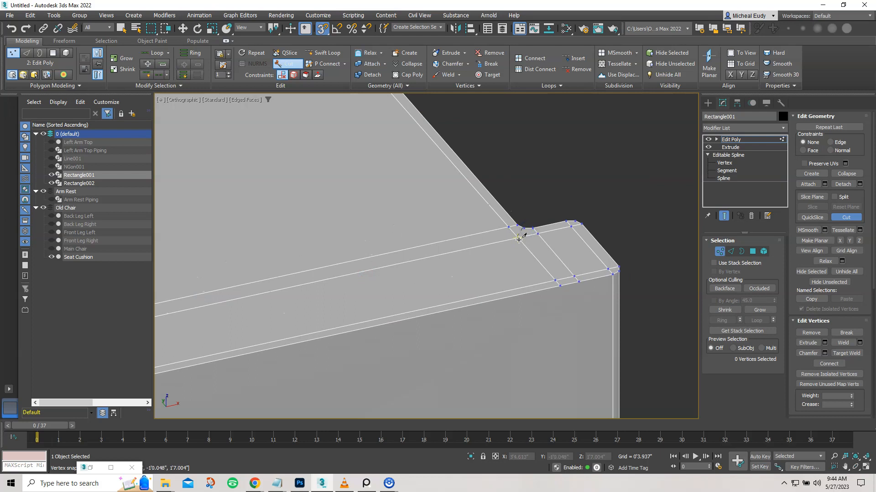
pyautogui.scroll(-2, 439, 306)
pyautogui.moveTo(442, 302); pyautogui.dragTo(550, 253, button='middle')
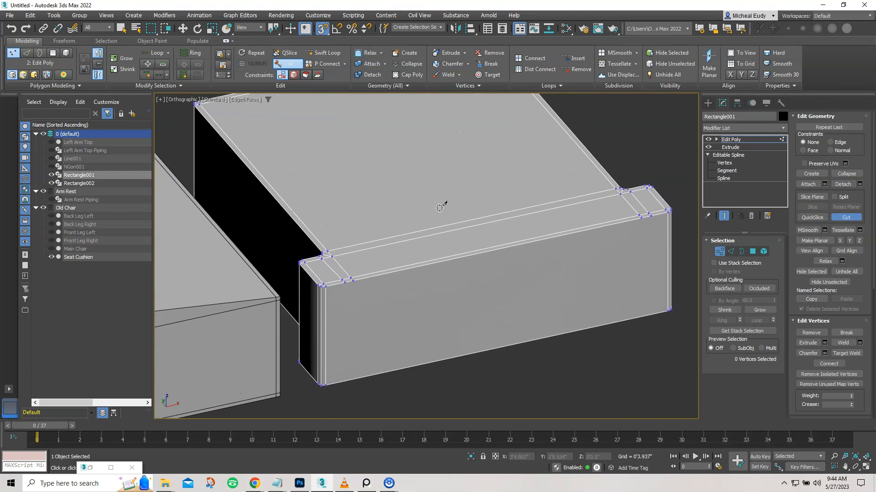
pyautogui.click(324, 52)
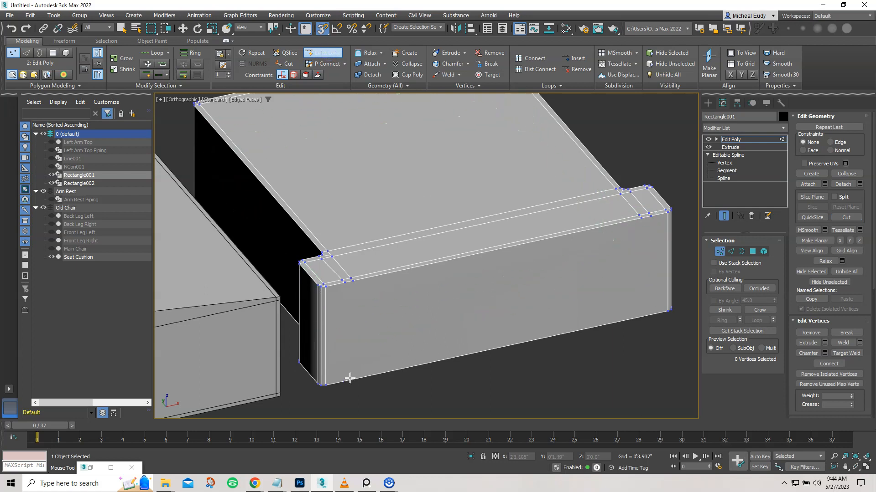
pyautogui.keyDown('alt'); pyautogui.moveTo(350, 375); pyautogui.dragTo(363, 356, button='middle'); pyautogui.keyUp('alt')
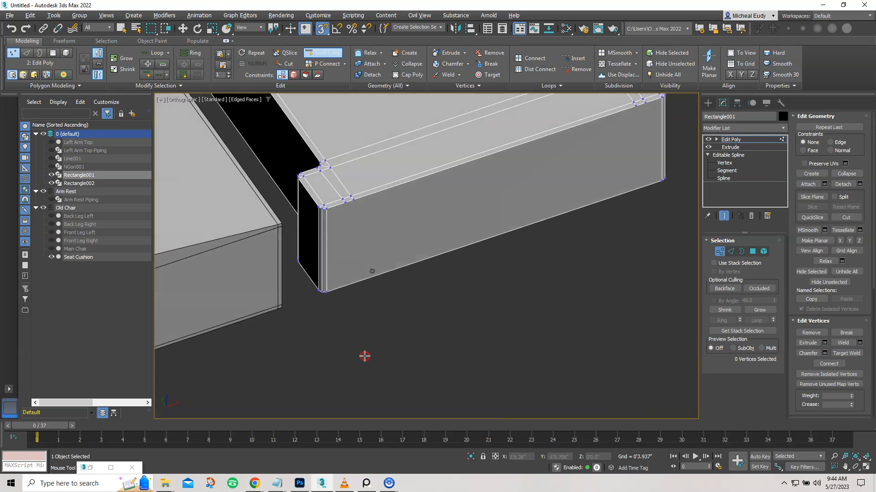
pyautogui.moveTo(367, 242); pyautogui.dragTo(349, 337, button='middle')
pyautogui.scroll(2, 350, 336)
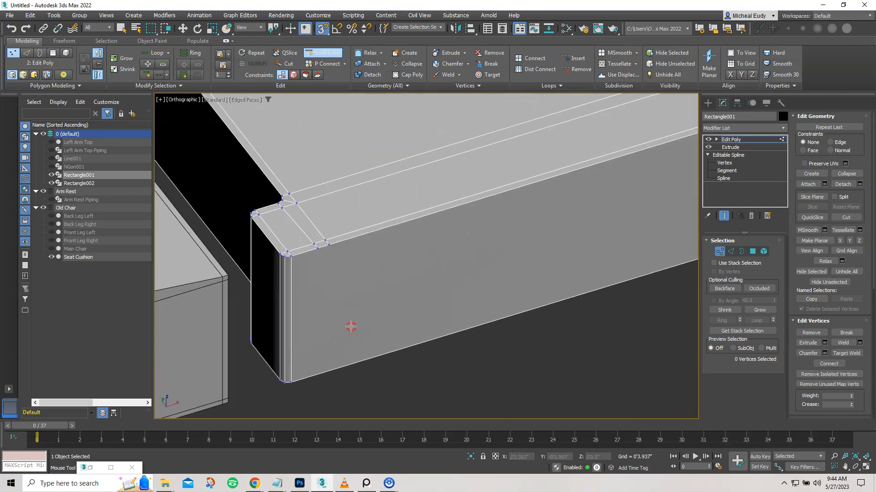
pyautogui.rightClick(350, 326)
# Cut a vertical edge down the front face from the outer of the two top cuts near the left corner.
pyautogui.click(291, 64)
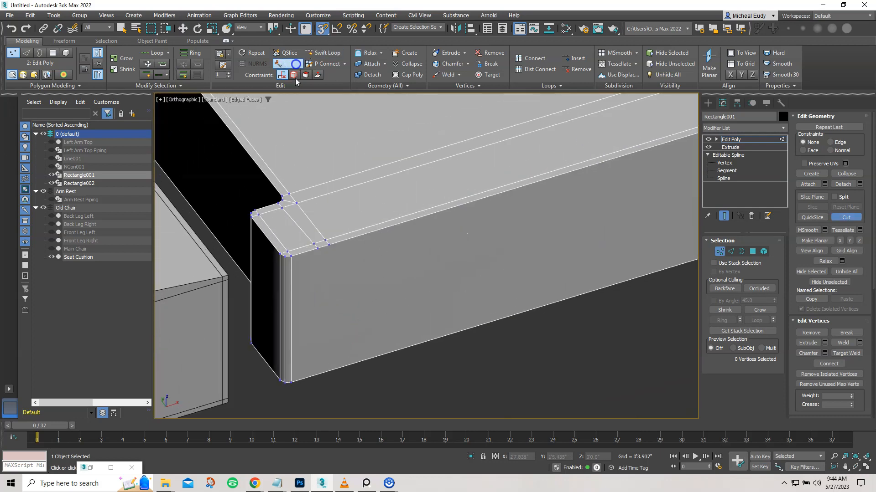
pyautogui.click(318, 248)
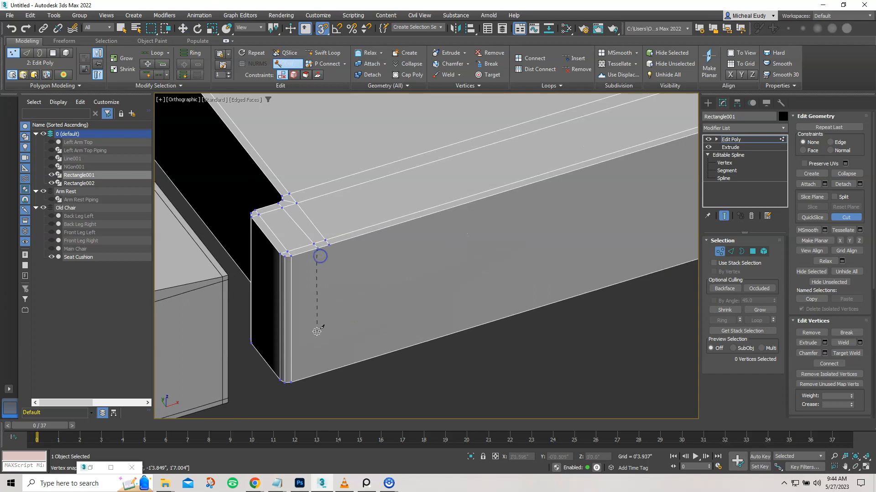
pyautogui.click(316, 374)
pyautogui.click(328, 246)
pyautogui.click(328, 372)
pyautogui.hotkey('ctrl', 'z')
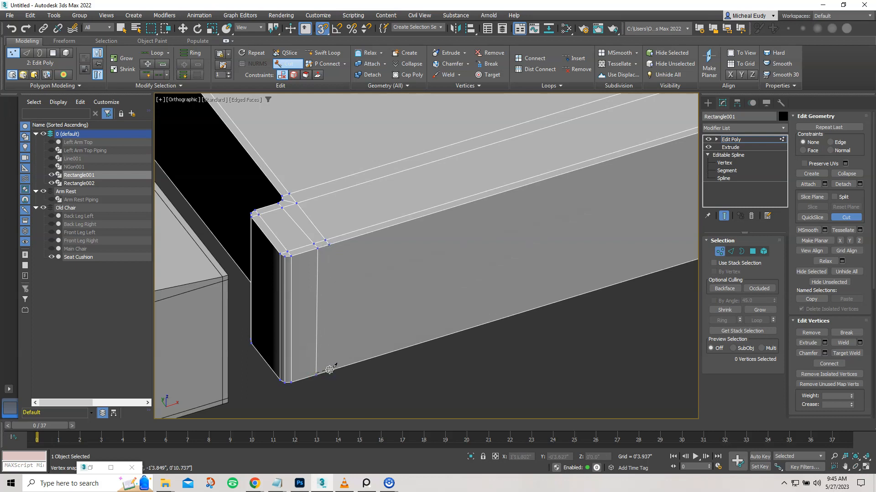
pyautogui.rightClick(328, 278)
# Cut the second vertical edge down the left part of the front face, with snapping off for its lower end.
pyautogui.click(331, 250)
pyautogui.press('s')
pyautogui.click(327, 372)
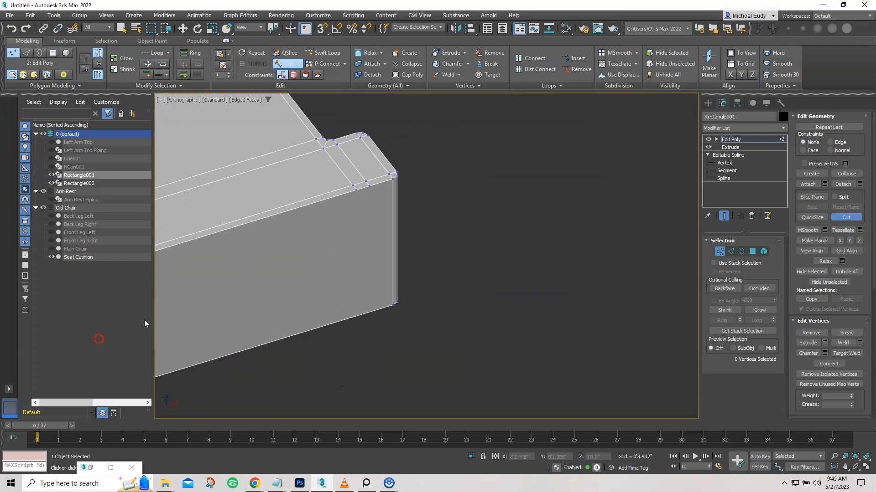
# Cut two vertical edges down the right part of the front face, continuing the two top cuts to the bottom edge.
pyautogui.scroll(2, 250, 245)
pyautogui.press('s')
pyautogui.click(420, 166)
pyautogui.press('s')
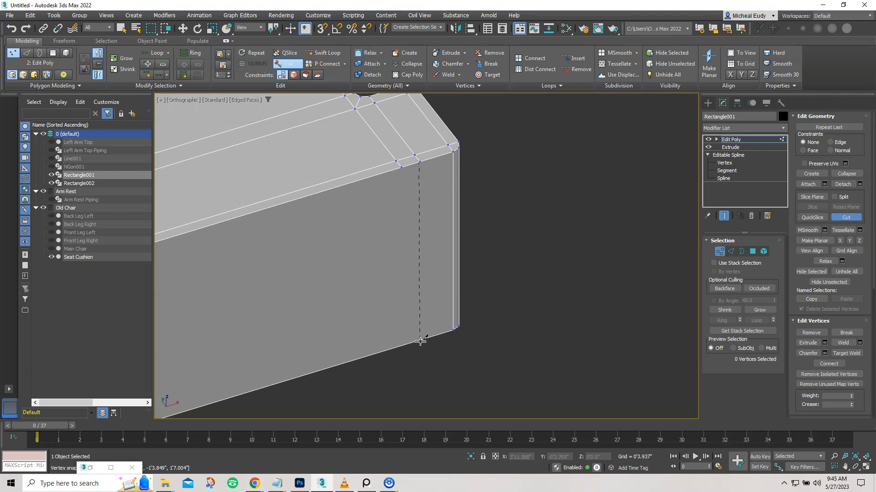
pyautogui.click(420, 341)
pyautogui.press('s')
pyautogui.click(400, 176)
pyautogui.press('s')
pyautogui.click(408, 344)
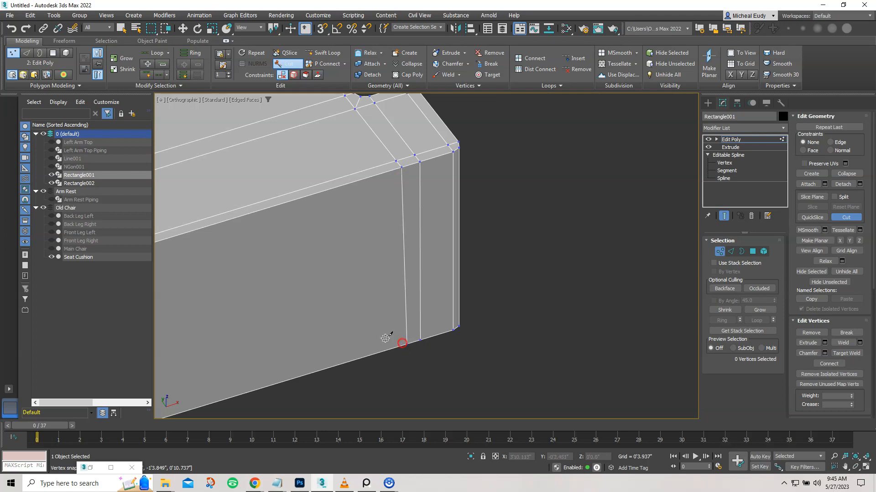
# At edge level, select the cushion's long front top edge and extend the selection to its whole edge ring.
pyautogui.scroll(-4, 325, 276)
pyautogui.moveTo(380, 295); pyautogui.dragTo(600, 396, button='middle')
pyautogui.scroll(-2, 600, 395)
pyautogui.moveTo(518, 343); pyautogui.dragTo(516, 241, button='middle')
pyautogui.scroll(2, 474, 279)
pyautogui.keyDown('alt'); pyautogui.moveTo(433, 290); pyautogui.dragTo(411, 287, button='middle'); pyautogui.keyUp('alt')
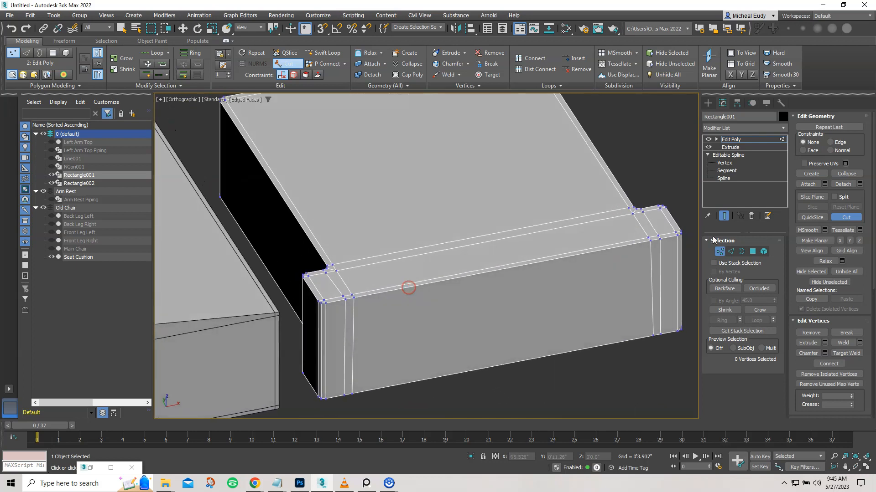
pyautogui.click(731, 252)
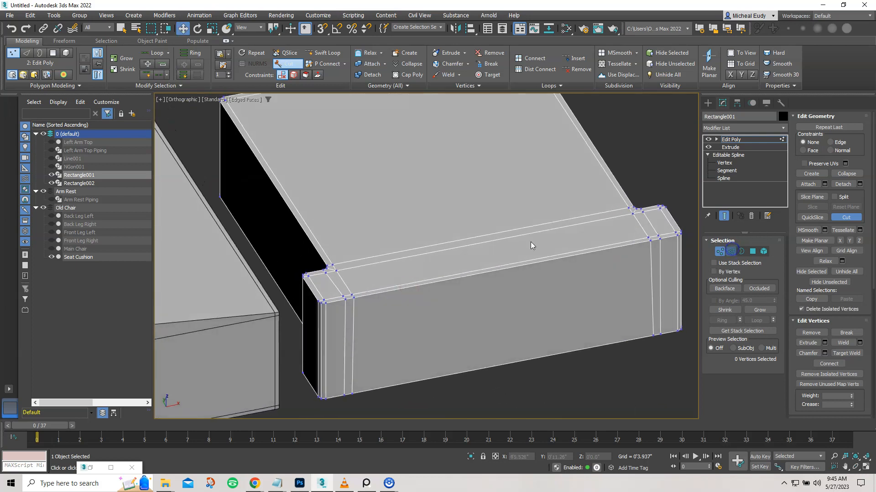
pyautogui.press('w')
pyautogui.click(503, 268)
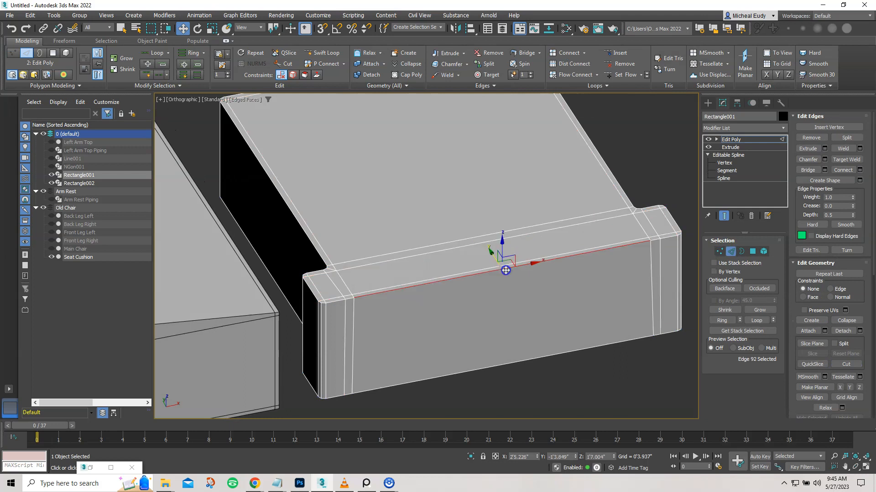
pyautogui.click(720, 321)
# Connect the selected edge ring with 7 segments, leaving pinch and slide at 0.
pyautogui.click(860, 170)
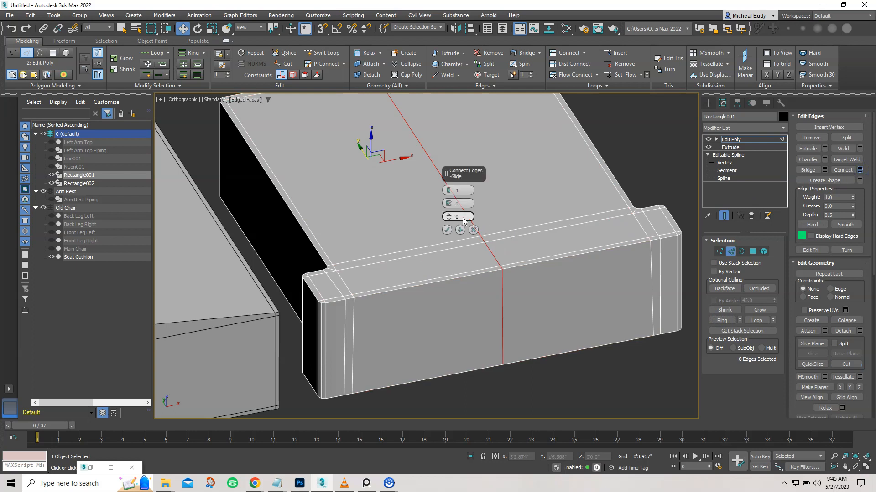
pyautogui.moveTo(449, 189); pyautogui.dragTo(451, 177)
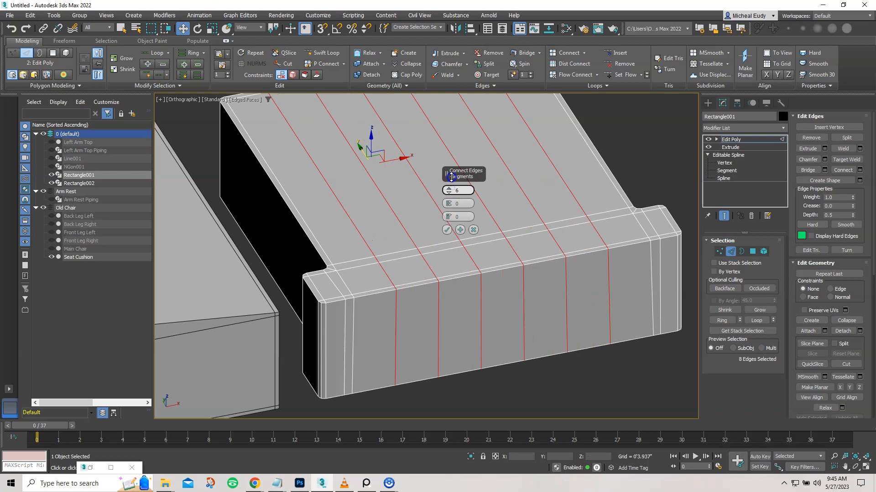
pyautogui.moveTo(451, 175); pyautogui.dragTo(452, 176)
pyautogui.click(448, 230)
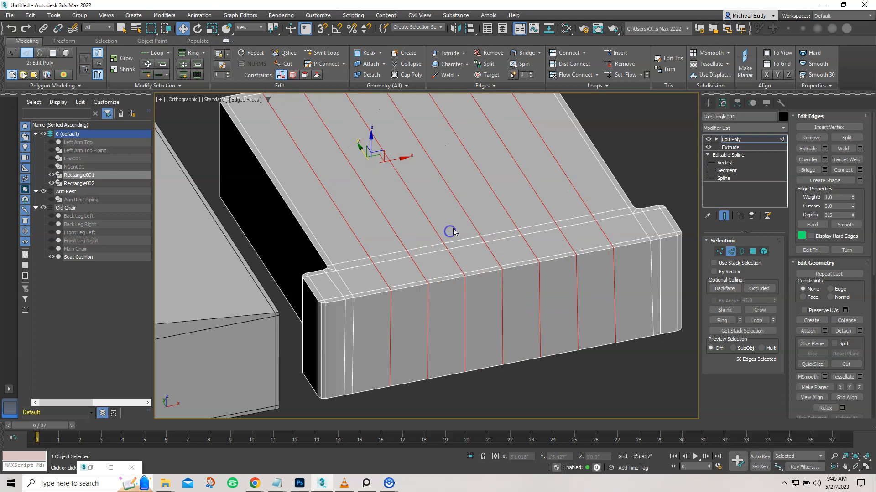
# Select the back section's long side top edge, extend it to its edge ring and connect it with 5 segments.
pyautogui.moveTo(571, 155); pyautogui.dragTo(579, 239, button='middle')
pyautogui.click(604, 199)
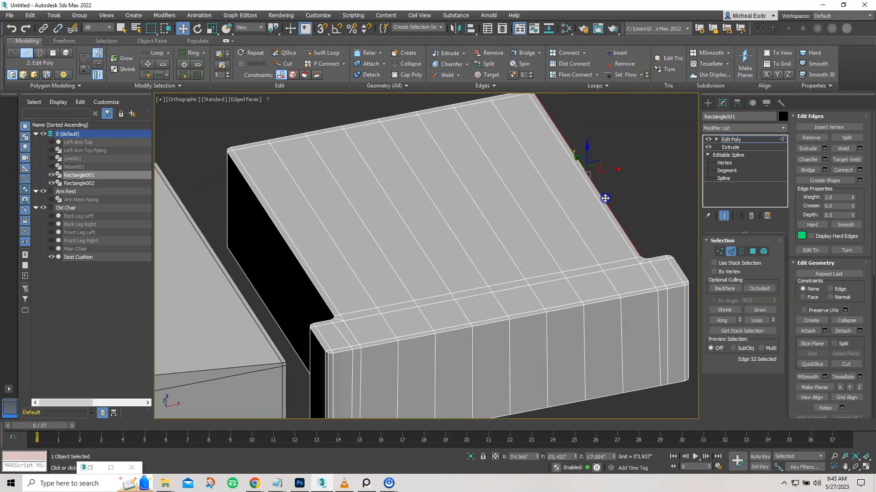
pyautogui.click(723, 321)
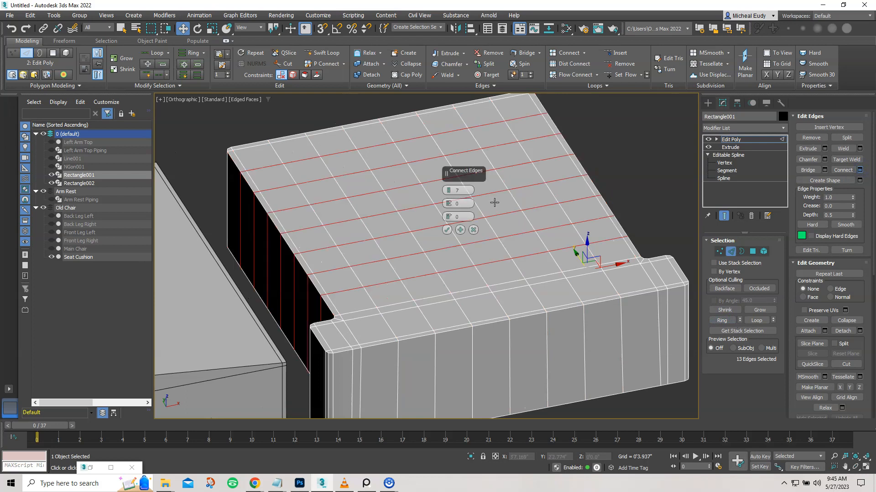
pyautogui.click(450, 192)
pyautogui.click(450, 193)
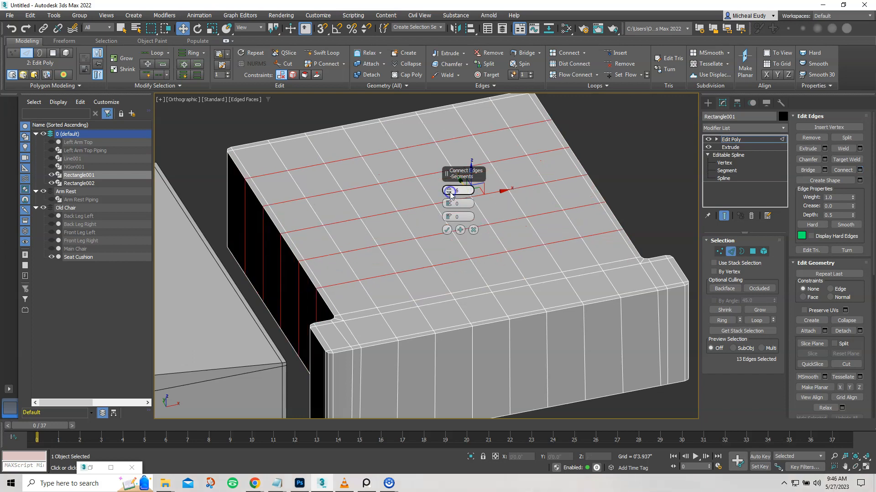
pyautogui.click(447, 230)
# Insert a Swift Loop around the cushion's sides just below the top edge, and clear the edge selection.
pyautogui.scroll(-3, 438, 242)
pyautogui.moveTo(430, 256); pyautogui.dragTo(386, 277, button='middle')
pyautogui.click(321, 52)
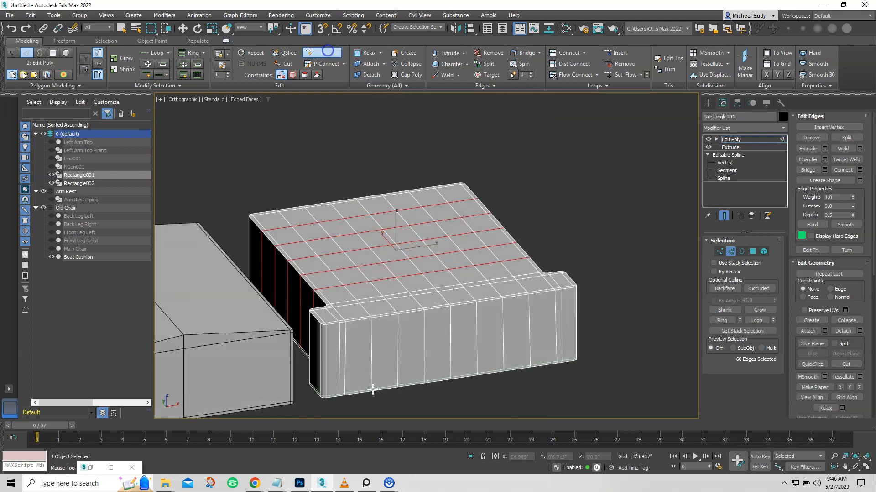
pyautogui.click(322, 331)
pyautogui.rightClick(451, 328)
pyautogui.click(617, 292)
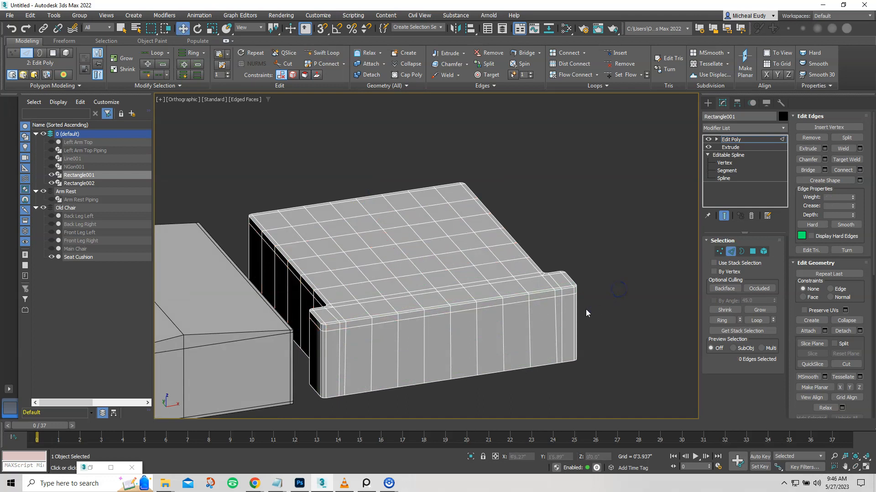
# Leave edge level and center the cushion's pivot on the object.
pyautogui.click(730, 252)
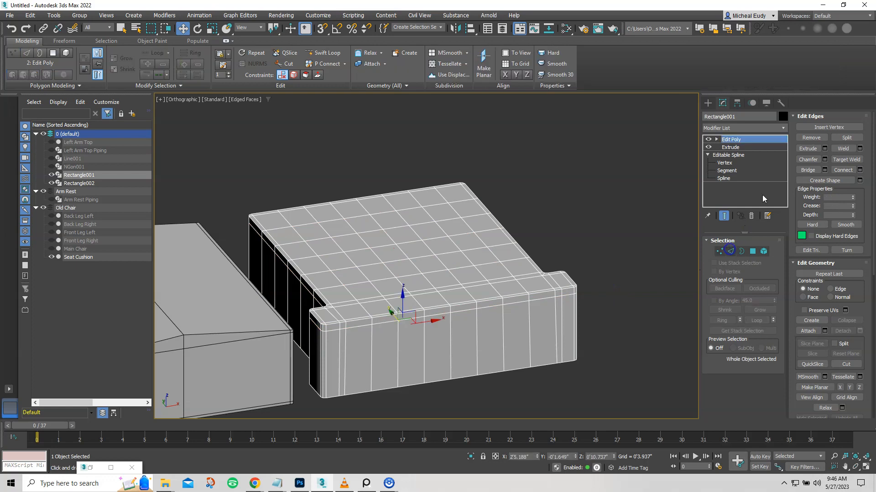
pyautogui.click(782, 128)
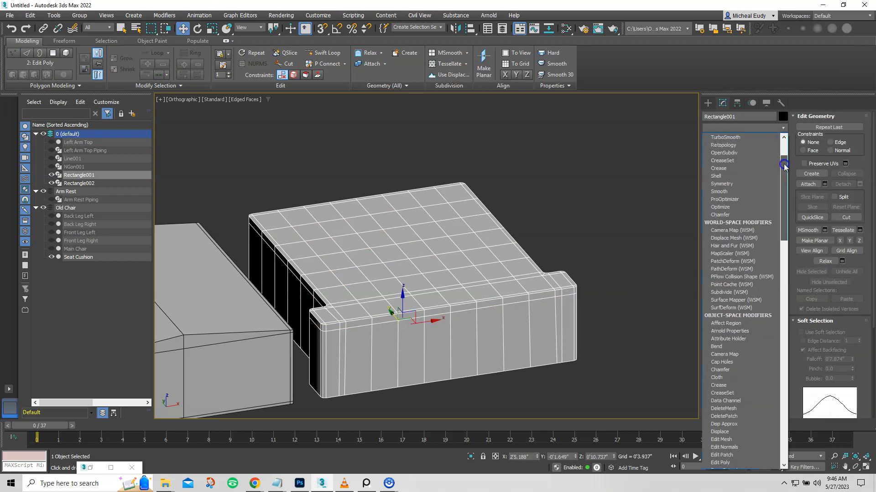
pyautogui.click(716, 105)
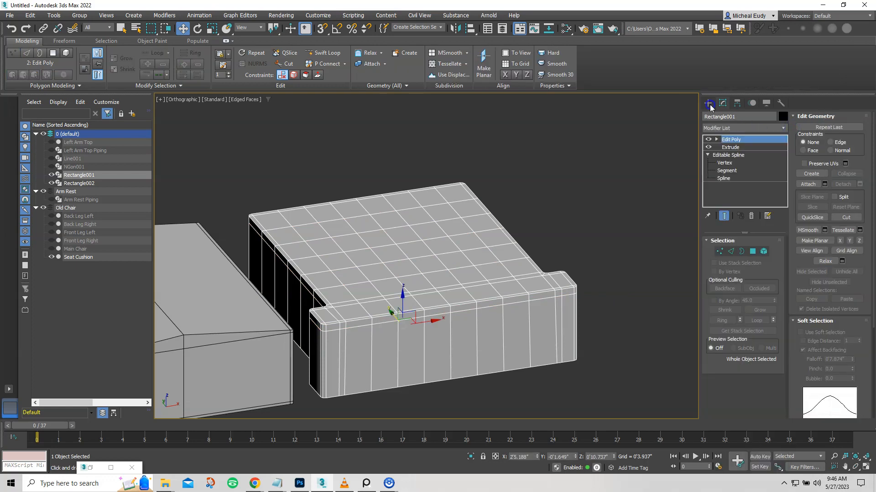
pyautogui.click(736, 105)
pyautogui.click(730, 165)
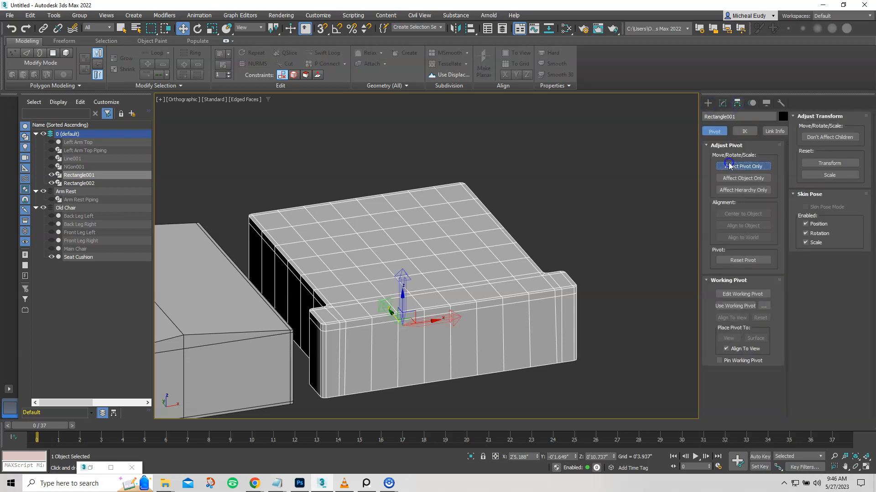
pyautogui.click(739, 213)
# Add a Symmetry modifier to the cushion with Z as the mirror axis, and compare the shape with and without it.
pyautogui.click(708, 103)
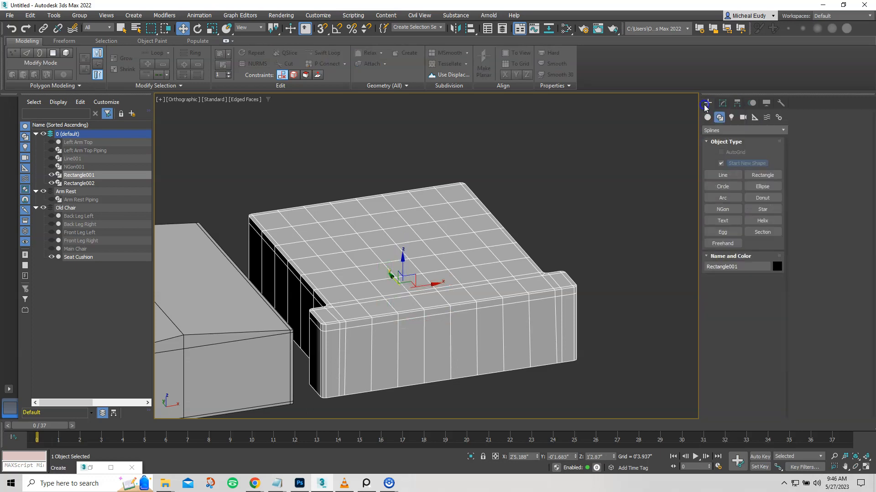
pyautogui.click(723, 103)
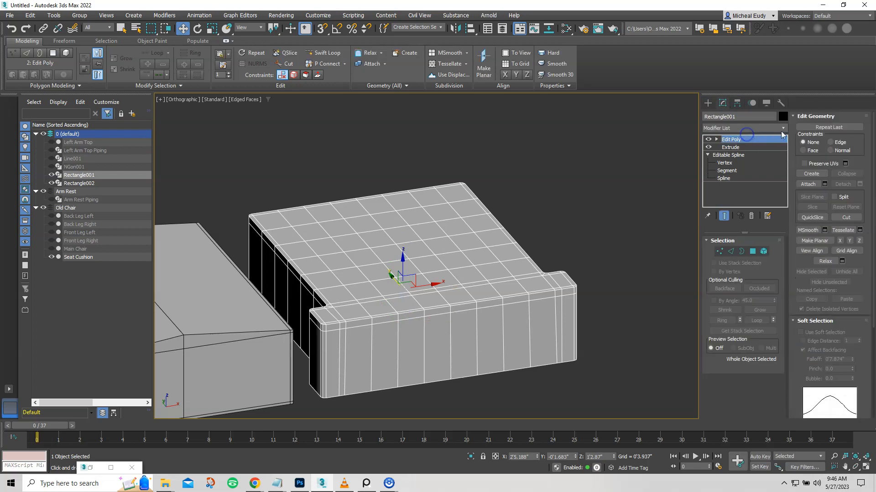
pyautogui.click(744, 128)
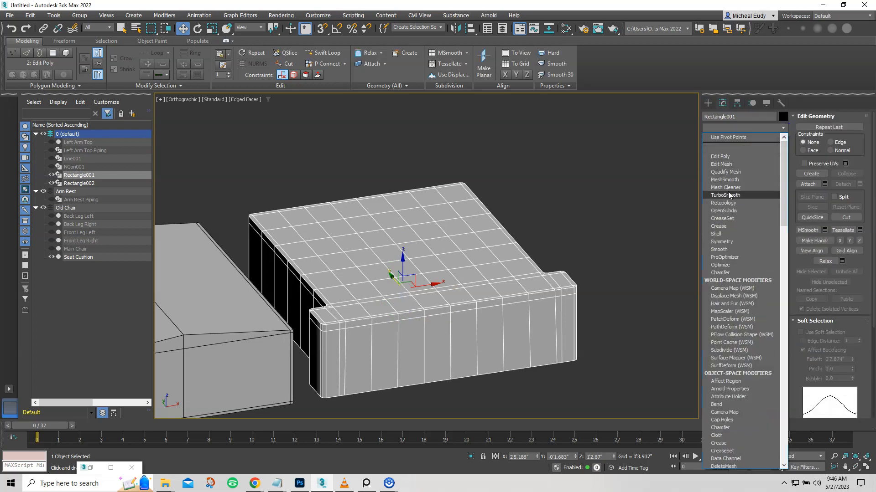
pyautogui.click(719, 241)
pyautogui.keyDown('alt'); pyautogui.moveTo(506, 315); pyautogui.dragTo(456, 255, button='middle'); pyautogui.keyUp('alt')
pyautogui.click(709, 139)
pyautogui.click(710, 139)
# Add an OpenSubdiv modifier above Symmetry with 3 iterations and inspect the smoothed cushion.
pyautogui.scroll(3, 527, 253)
pyautogui.click(774, 130)
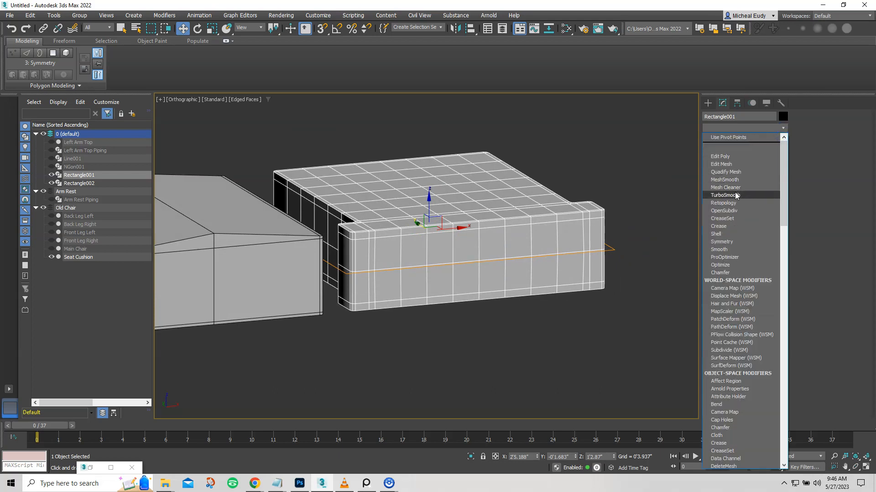
pyautogui.click(723, 212)
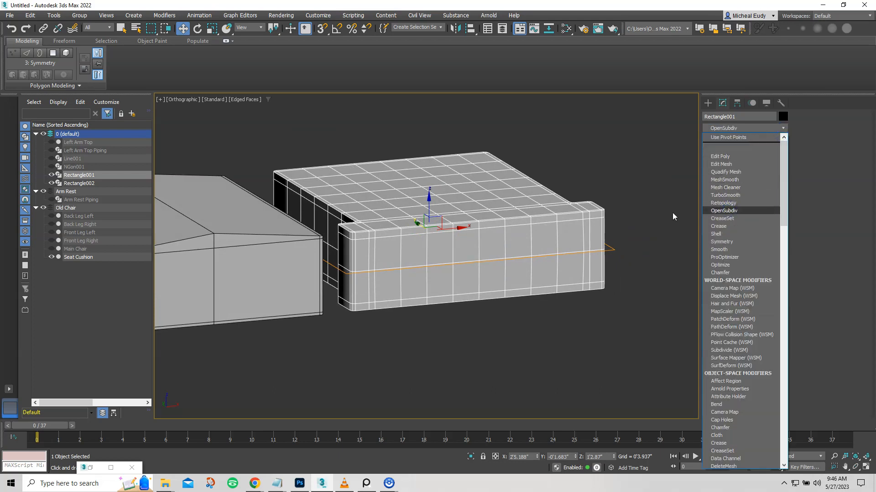
pyautogui.click(772, 254)
pyautogui.click(773, 254)
pyautogui.scroll(3, 465, 229)
pyautogui.scroll(-3, 455, 236)
pyautogui.keyDown('alt'); pyautogui.moveTo(456, 235); pyautogui.dragTo(475, 262, button='middle'); pyautogui.keyUp('alt')
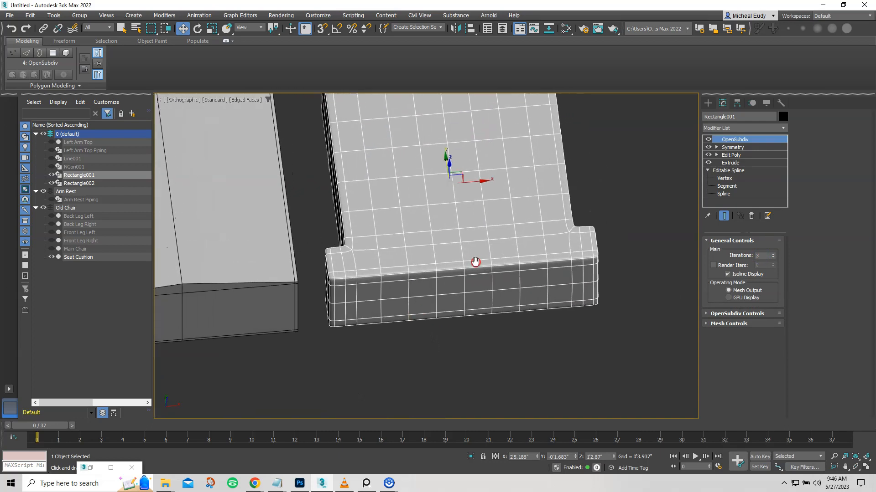
# Hide the OpenSubdiv smoothing and enter vertex level of the Edit Poly modifier in the top view, with no vertices selected.
pyautogui.click(708, 139)
pyautogui.scroll(5, 540, 228)
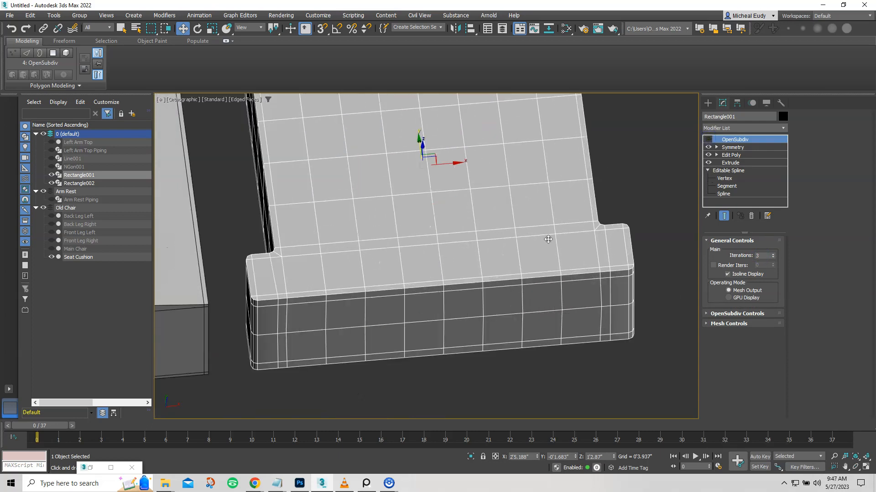
pyautogui.keyDown('alt'); pyautogui.moveTo(586, 244); pyautogui.dragTo(450, 211, button='middle'); pyautogui.keyUp('alt')
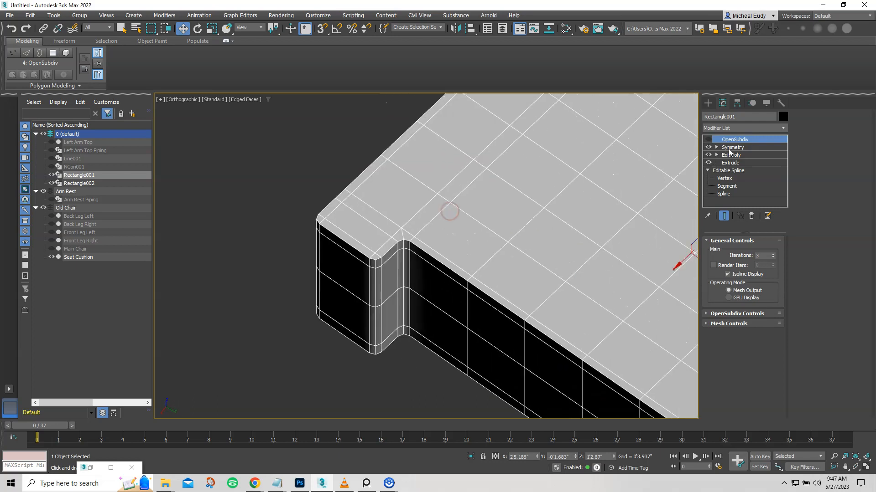
pyautogui.click(729, 155)
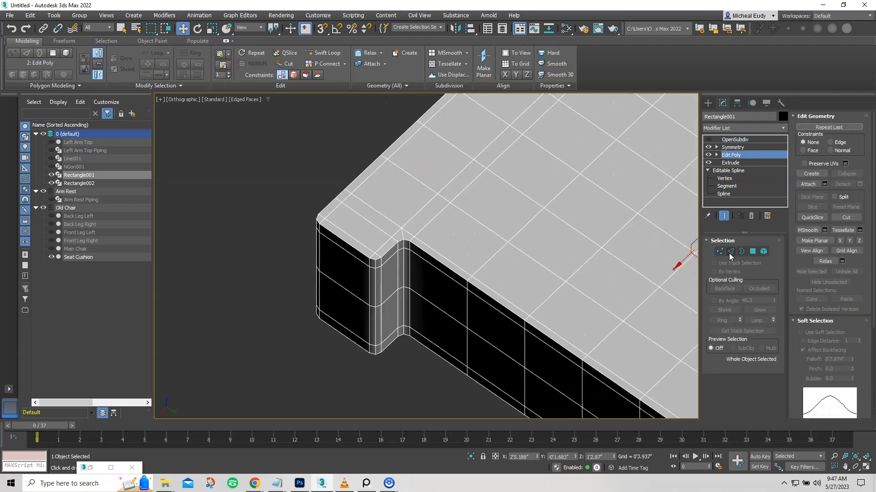
pyautogui.click(719, 251)
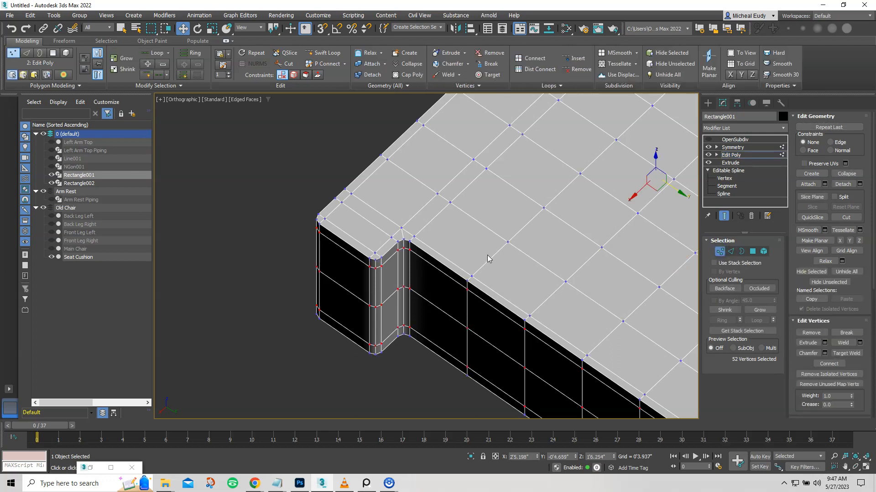
pyautogui.press('v')
pyautogui.press('t')
pyautogui.press('z')
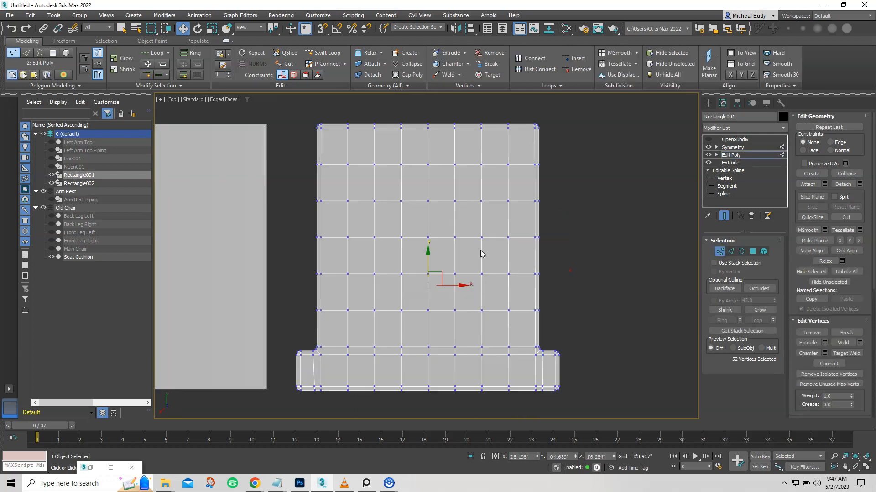
pyautogui.moveTo(507, 295); pyautogui.dragTo(496, 242, button='middle')
pyautogui.scroll(3, 535, 248)
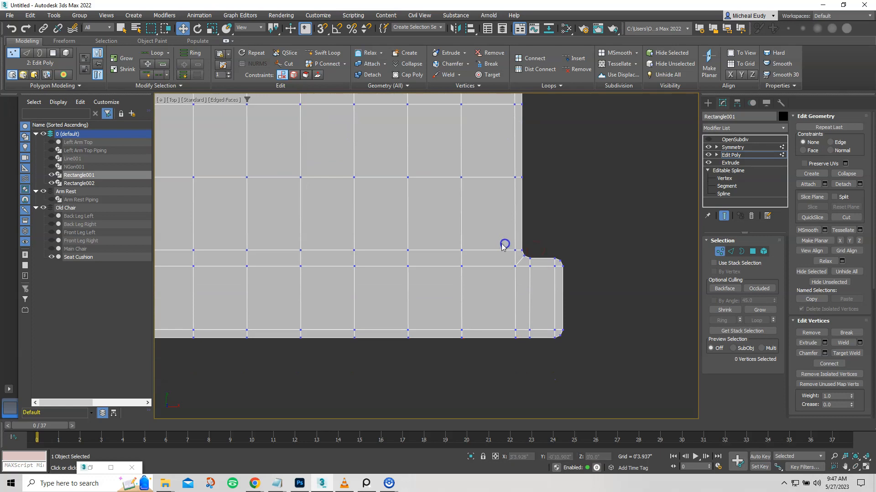
# Try to move the two vertex rows at the T's inner corners toward the back, without the outer wing vertices, and undo the move.
pyautogui.moveTo(536, 277); pyautogui.dragTo(428, 271)
pyautogui.moveTo(355, 267); pyautogui.dragTo(357, 266)
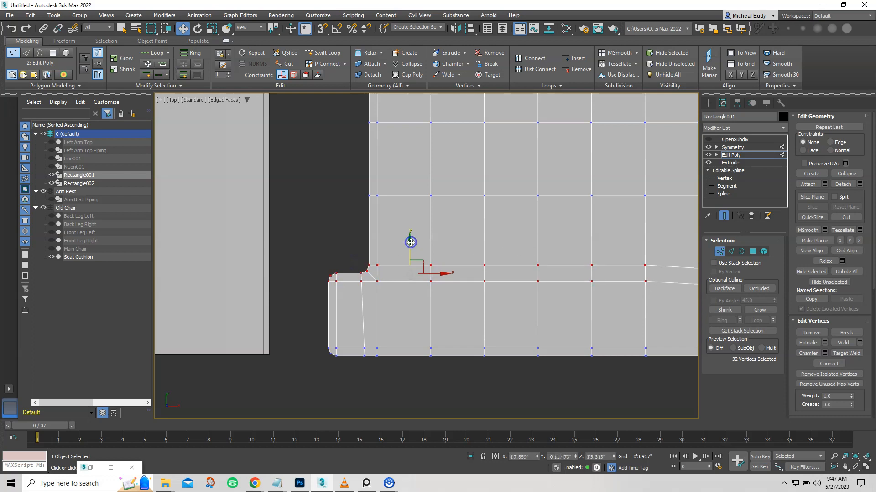
pyautogui.keyDown('alt'); pyautogui.moveTo(319, 250); pyautogui.dragTo(344, 302); pyautogui.keyUp('alt')
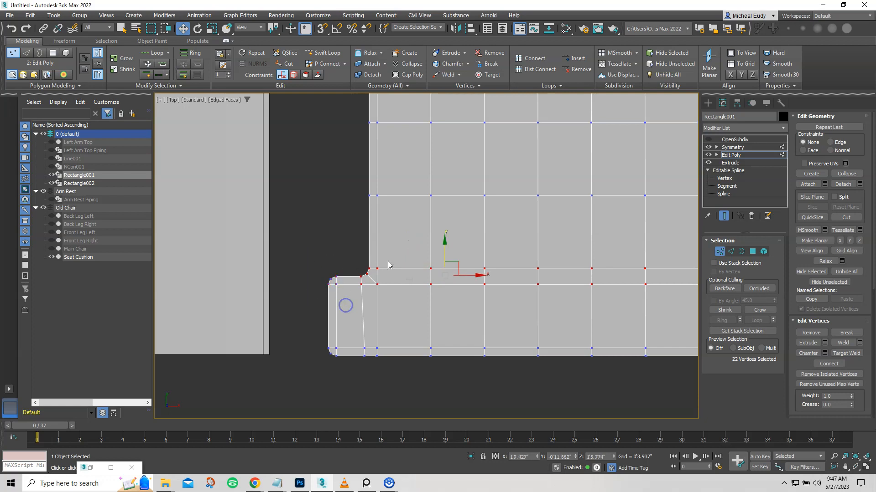
pyautogui.moveTo(443, 252); pyautogui.dragTo(444, 243)
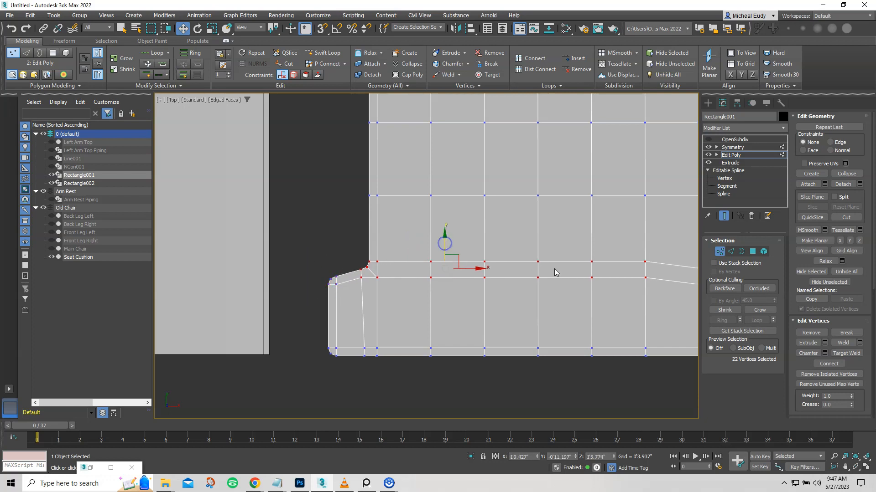
pyautogui.scroll(-3, 553, 272)
pyautogui.moveTo(553, 272); pyautogui.dragTo(285, 273, button='middle')
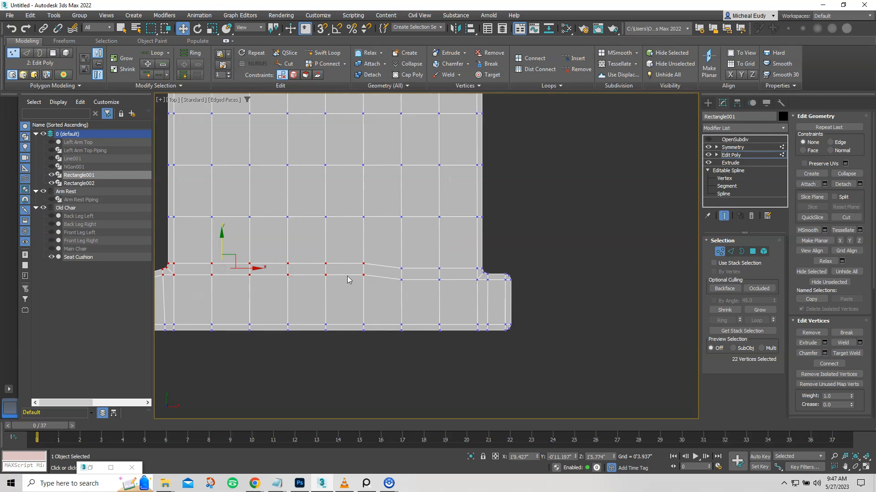
pyautogui.hotkey('ctrl', 'z')
# Select the two vertex rows between both inner corners of the T and move them slightly toward the back along Y.
pyautogui.moveTo(465, 287); pyautogui.dragTo(557, 287, button='middle')
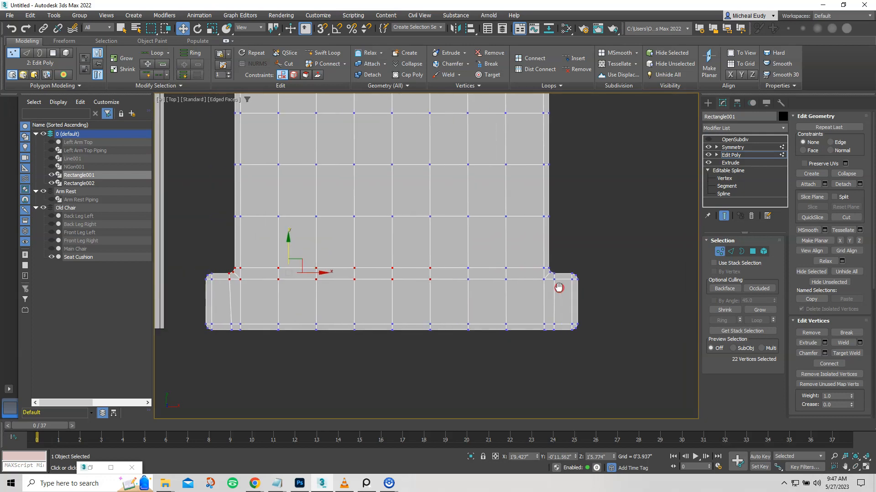
pyautogui.moveTo(561, 291); pyautogui.dragTo(227, 256)
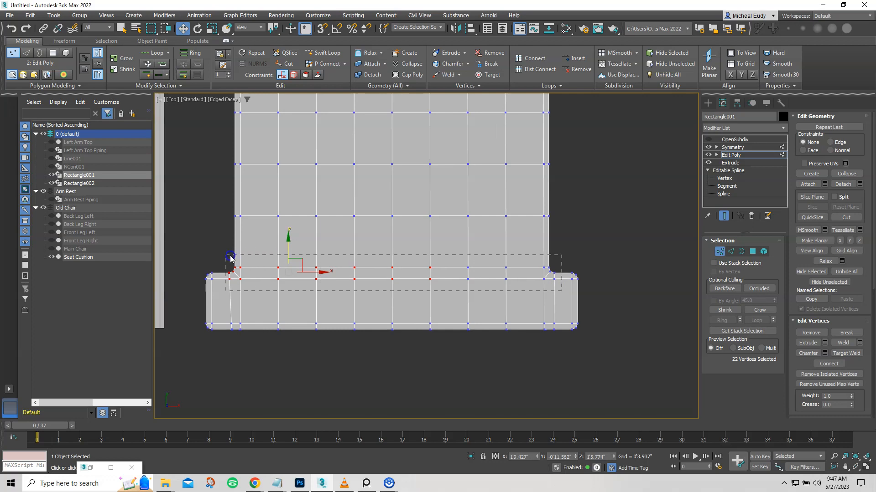
pyautogui.moveTo(392, 248); pyautogui.dragTo(391, 242)
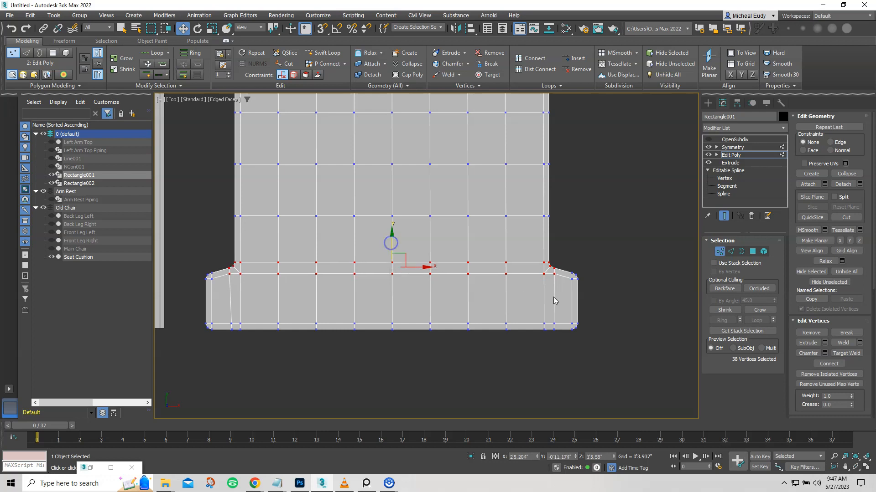
# Move the inner wing vertex beside each inner corner of the T slightly toward the front along Y, on both sides.
pyautogui.scroll(3, 558, 297)
pyautogui.click(562, 292)
pyautogui.click(545, 256)
pyautogui.moveTo(545, 235); pyautogui.dragTo(546, 238)
pyautogui.moveTo(316, 278); pyautogui.dragTo(600, 264, button='middle')
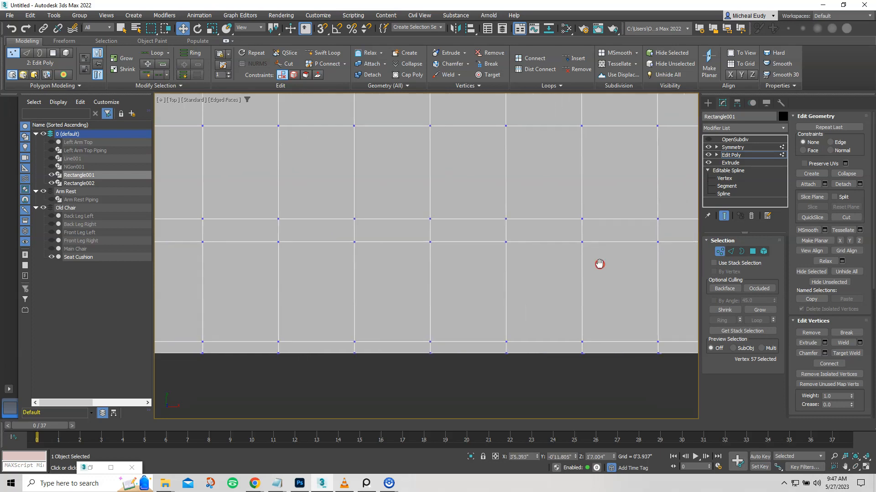
pyautogui.moveTo(274, 256); pyautogui.dragTo(526, 258, button='middle')
pyautogui.moveTo(406, 262); pyautogui.dragTo(434, 262, button='middle')
pyautogui.click(281, 243)
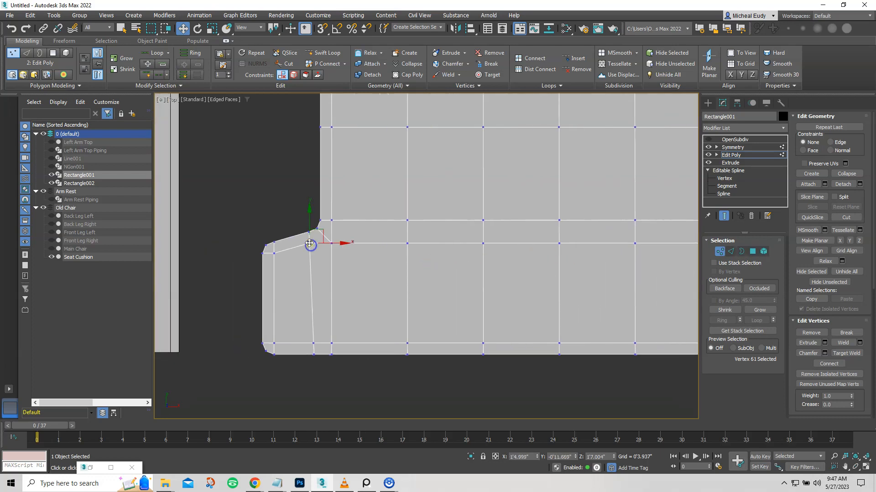
pyautogui.moveTo(310, 226); pyautogui.dragTo(309, 231)
pyautogui.click(401, 260)
# Leave vertex level, show the OpenSubdiv smoothing again and inspect the cushion's reshaped inner corners.
pyautogui.click(720, 252)
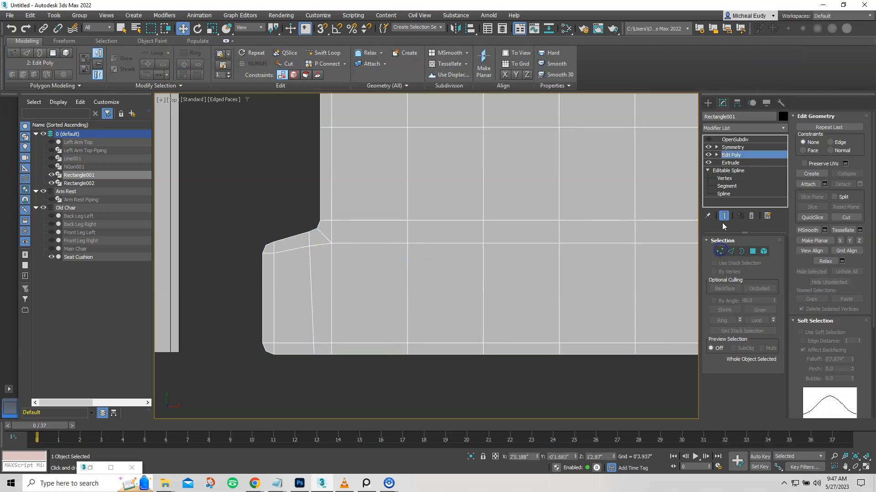
pyautogui.click(708, 139)
pyautogui.keyDown('alt'); pyautogui.moveTo(381, 296); pyautogui.dragTo(408, 247, button='middle'); pyautogui.keyUp('alt')
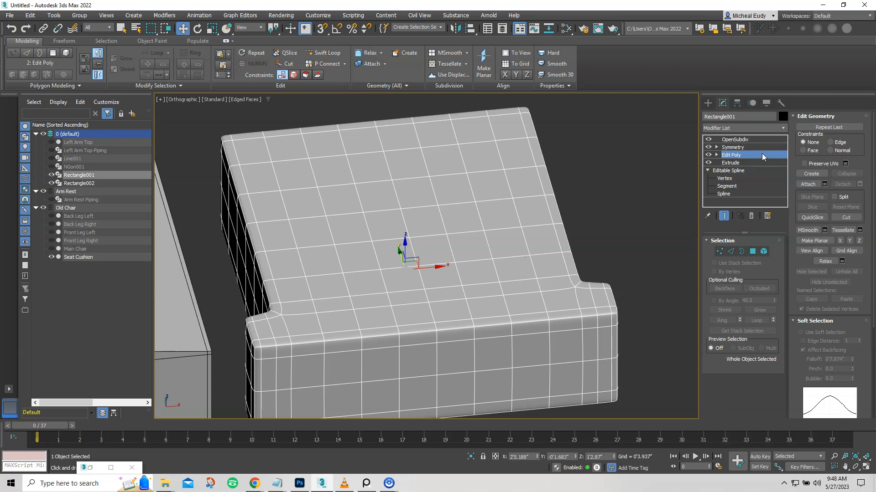
# Add a second Edit Poly modifier between Symmetry and OpenSubdiv in the cushion's modifier stack.
pyautogui.click(732, 147)
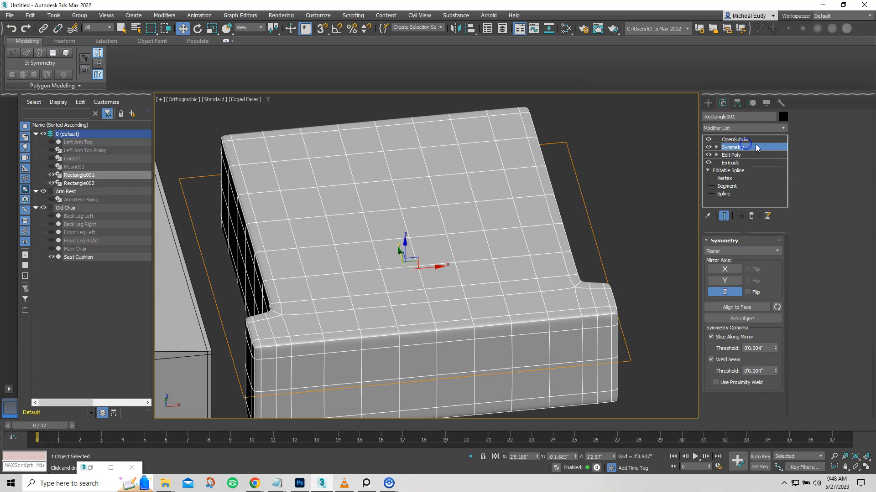
pyautogui.click(783, 128)
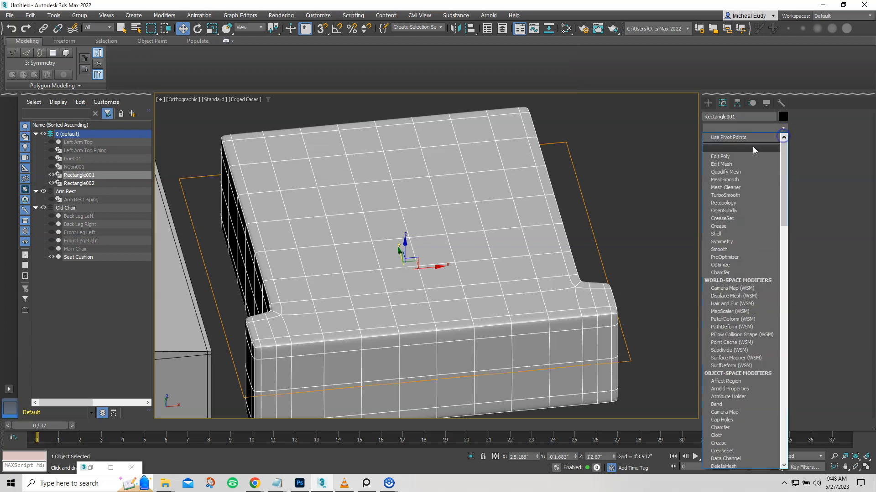
pyautogui.click(732, 157)
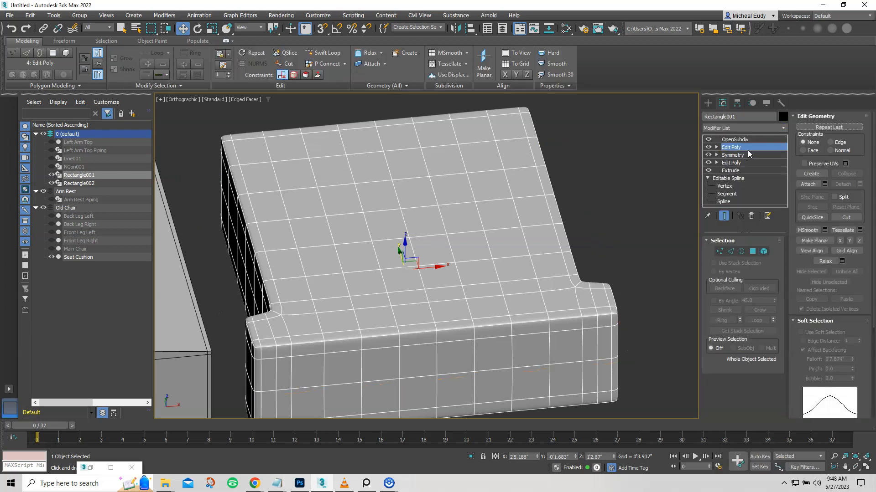
# Add an FFD 4x4x4 modifier above the second Edit Poly in the cushion's stack and enter its Control Points level.
pyautogui.click(783, 128)
pyautogui.moveTo(786, 188); pyautogui.dragTo(780, 264)
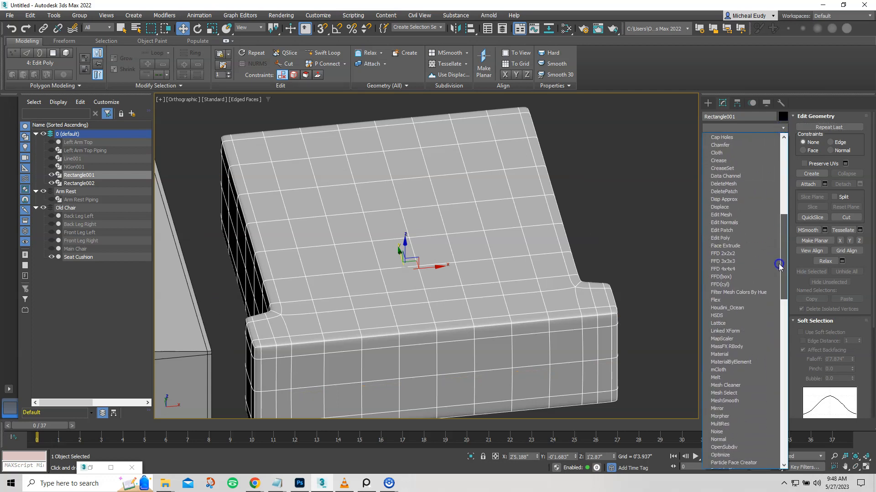
pyautogui.click(741, 268)
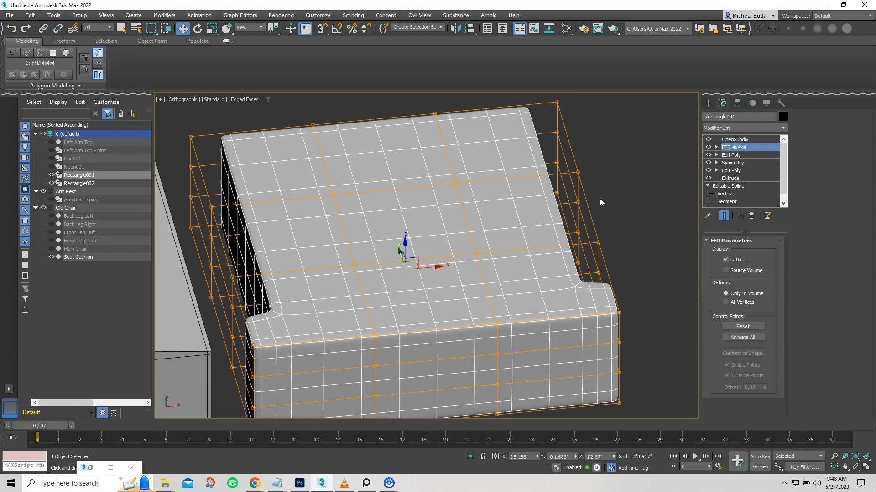
pyautogui.click(716, 146)
pyautogui.press('1')
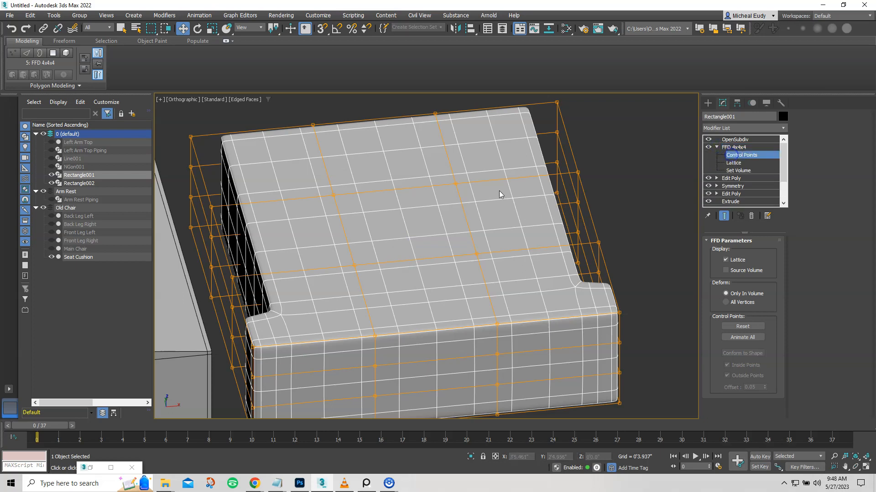
# Select the four inner lattice control points on the cushion's top and raise them along Z to crown the seat.
pyautogui.click(331, 197)
pyautogui.keyDown('ctrl'); pyautogui.click(455, 183); pyautogui.keyUp('ctrl')
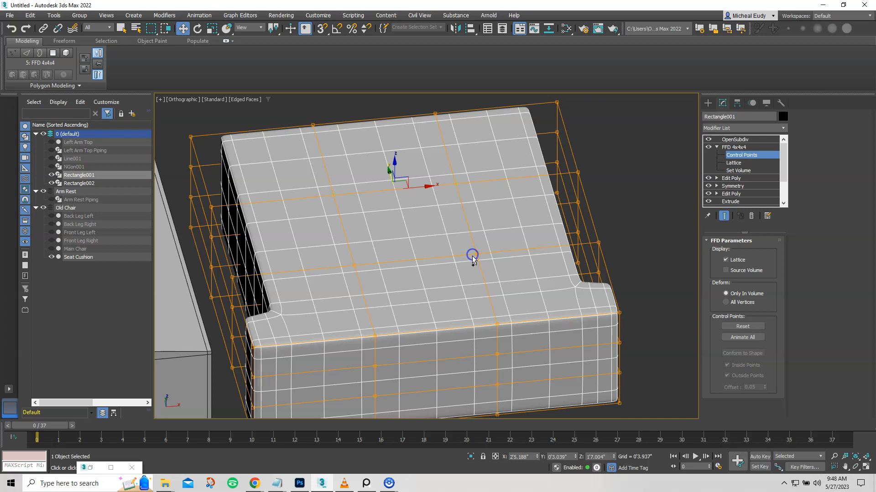
pyautogui.keyDown('ctrl'); pyautogui.click(477, 254); pyautogui.keyUp('ctrl')
pyautogui.keyDown('ctrl'); pyautogui.click(352, 265); pyautogui.keyUp('ctrl')
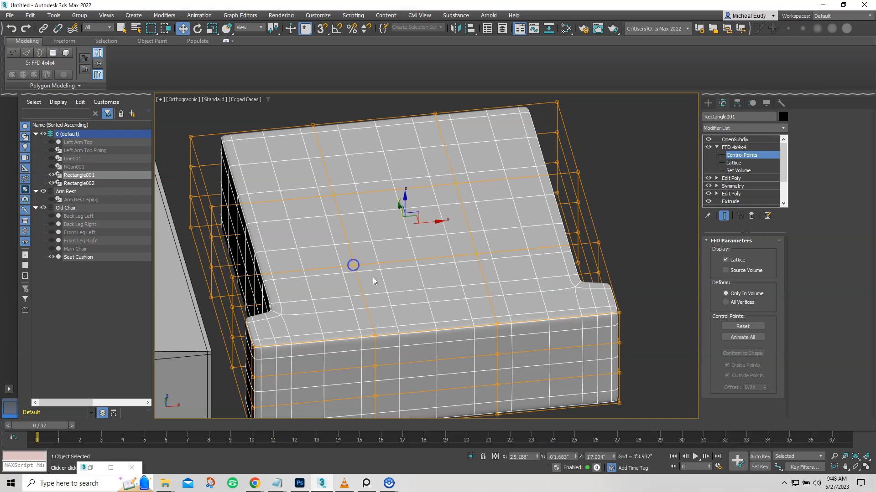
pyautogui.keyDown('alt'); pyautogui.moveTo(389, 286); pyautogui.dragTo(381, 226, button='middle'); pyautogui.keyUp('alt')
pyautogui.moveTo(381, 226); pyautogui.dragTo(390, 207)
# Select the lattice control points along both side edges of the cushion's top and lower them along Z to about 1'6.3".
pyautogui.keyDown('alt'); pyautogui.moveTo(477, 251); pyautogui.dragTo(448, 247, button='middle'); pyautogui.keyUp('alt')
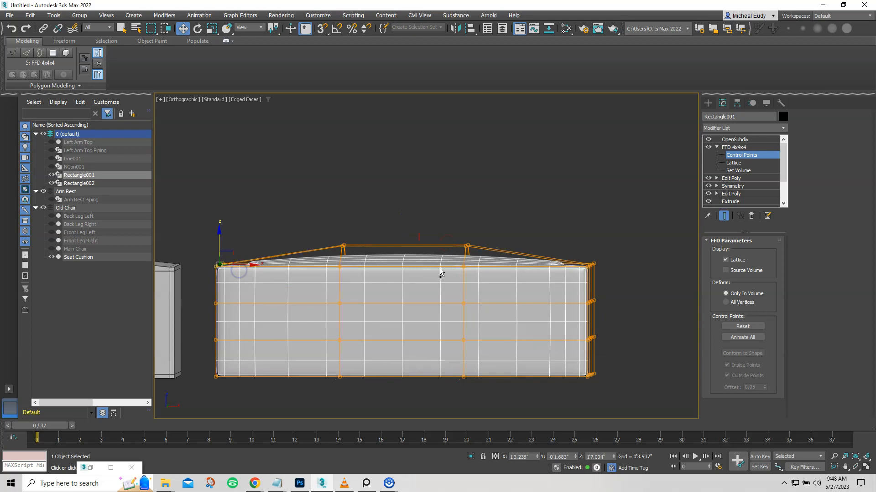
pyautogui.click(605, 275)
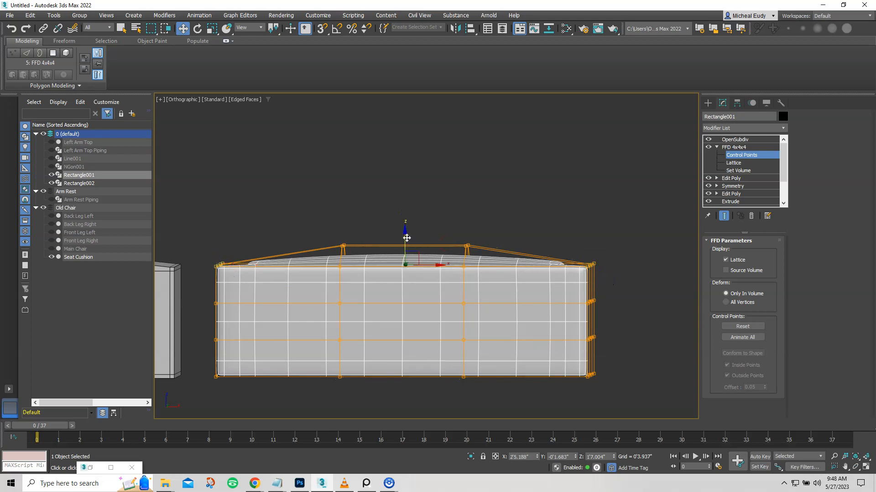
pyautogui.moveTo(405, 239); pyautogui.dragTo(406, 246)
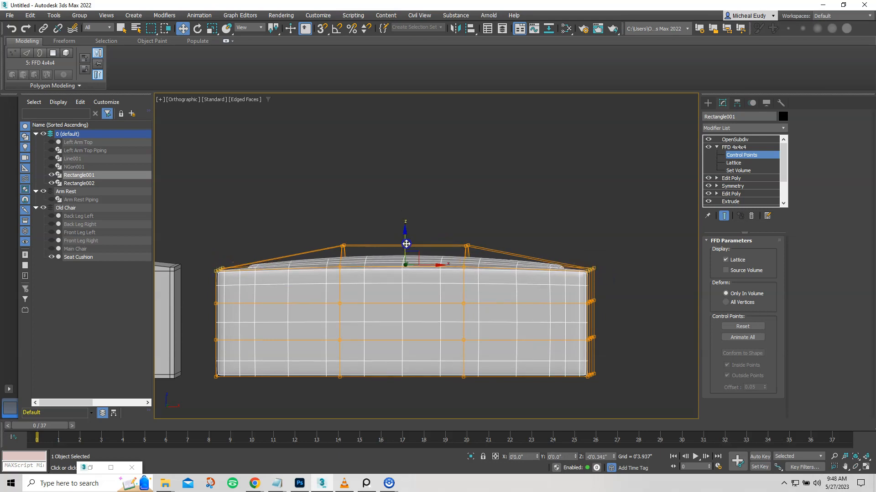
pyautogui.scroll(-2, 427, 292)
pyautogui.moveTo(429, 281)
pyautogui.keyDown('alt'); pyautogui.mouseDown(button='middle')
pyautogui.moveTo(445, 303)
pyautogui.moveTo(433, 279)
pyautogui.moveTo(422, 283)
pyautogui.moveTo(430, 285)
pyautogui.mouseUp(button='middle'); pyautogui.keyUp('alt')
pyautogui.moveTo(412, 240); pyautogui.dragTo(413, 244)
# Select the four middle lattice control points on the cushion's front face and move them slightly outward along Y.
pyautogui.keyDown('alt'); pyautogui.moveTo(435, 297); pyautogui.dragTo(473, 296, button='middle'); pyautogui.keyUp('alt')
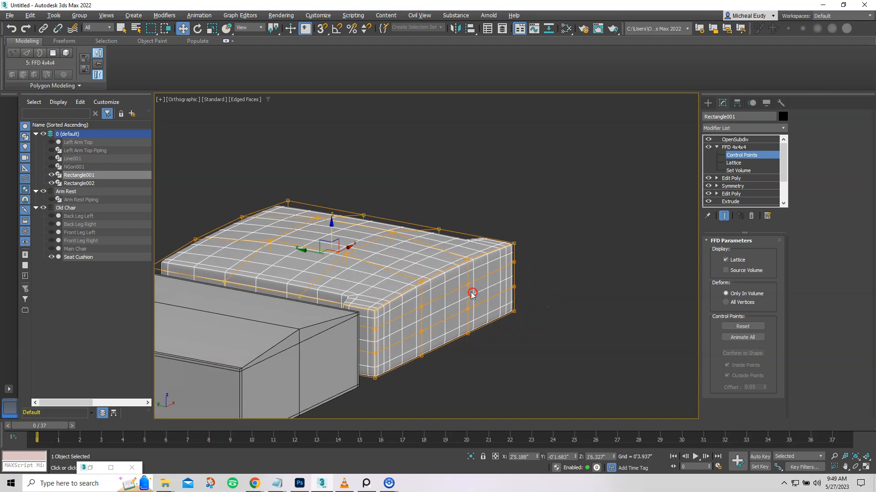
pyautogui.click(467, 286)
pyautogui.keyDown('ctrl'); pyautogui.click(423, 308); pyautogui.keyUp('ctrl')
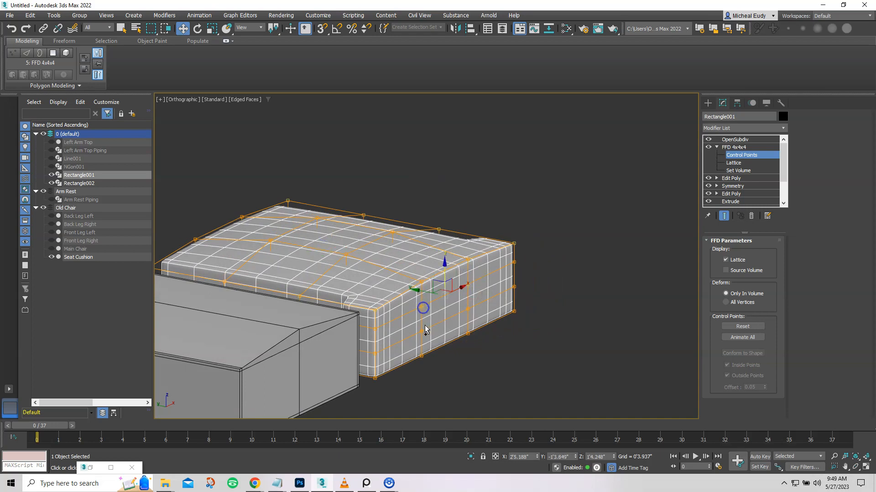
pyautogui.keyDown('ctrl'); pyautogui.click(420, 331); pyautogui.keyUp('ctrl')
pyautogui.keyDown('ctrl'); pyautogui.click(467, 310); pyautogui.keyUp('ctrl')
pyautogui.moveTo(428, 307); pyautogui.dragTo(425, 303)
# Select the lattice control points at both front corners and move them slightly toward the back along Y, to about -1'3.6".
pyautogui.keyDown('alt'); pyautogui.moveTo(424, 304); pyautogui.dragTo(351, 322, button='middle'); pyautogui.keyUp('alt')
pyautogui.keyDown('alt'); pyautogui.moveTo(447, 368); pyautogui.dragTo(573, 388, button='middle'); pyautogui.keyUp('alt')
pyautogui.moveTo(559, 354); pyautogui.dragTo(549, 346)
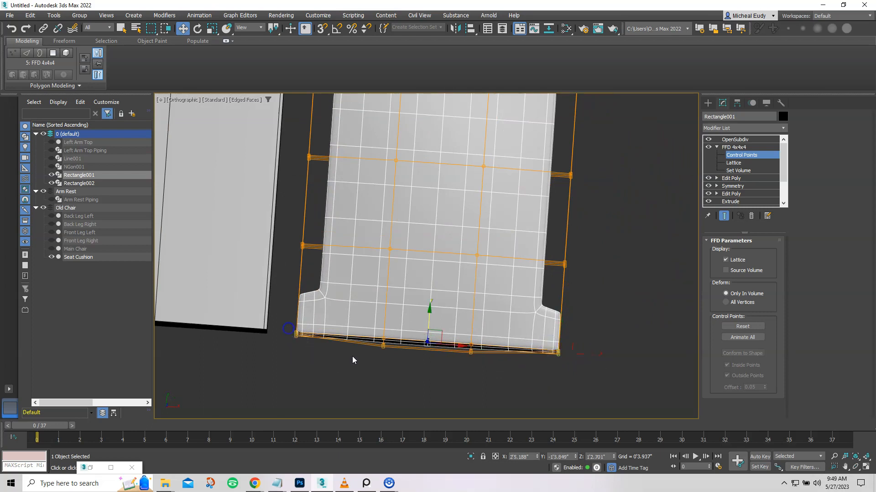
# Return to the OpenSubdiv level and inspect the curvature of the cushion's top and front.
pyautogui.keyDown('alt'); pyautogui.moveTo(440, 353); pyautogui.dragTo(399, 293, button='middle'); pyautogui.keyUp('alt')
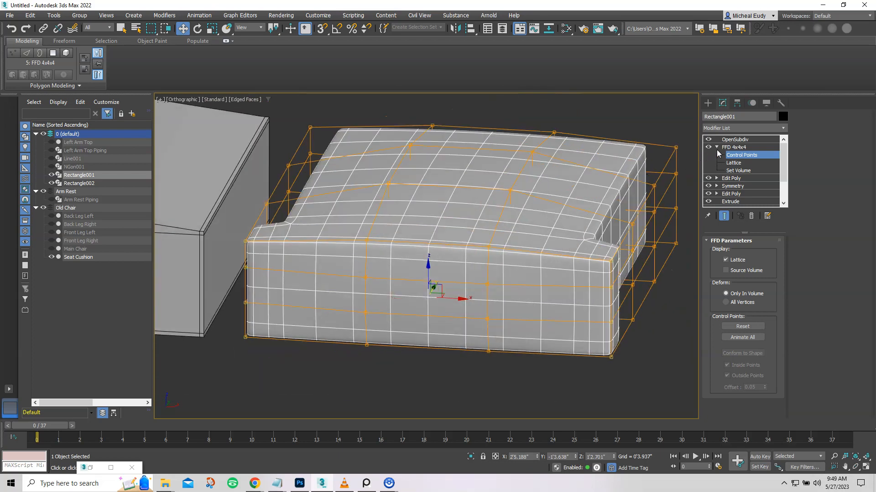
pyautogui.click(733, 140)
pyautogui.keyDown('alt'); pyautogui.moveTo(471, 246); pyautogui.dragTo(476, 290, button='middle'); pyautogui.keyUp('alt')
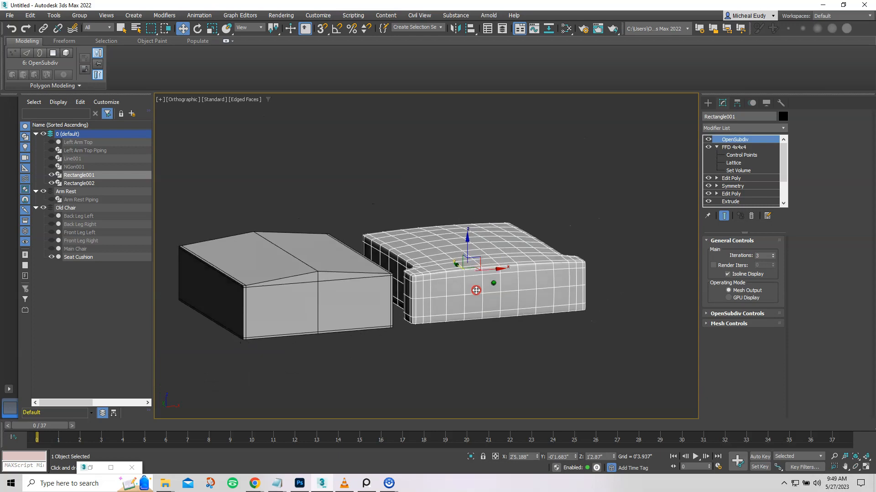
pyautogui.scroll(4, 524, 268)
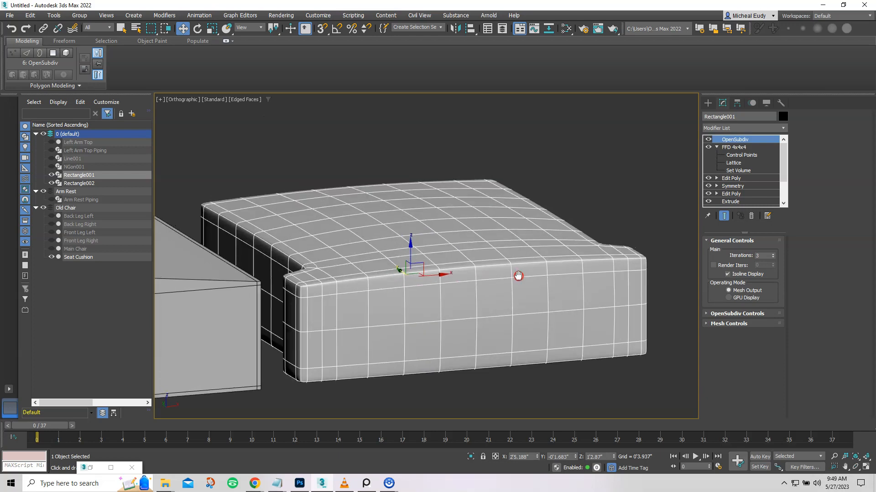
pyautogui.moveTo(518, 277); pyautogui.dragTo(514, 299, button='middle')
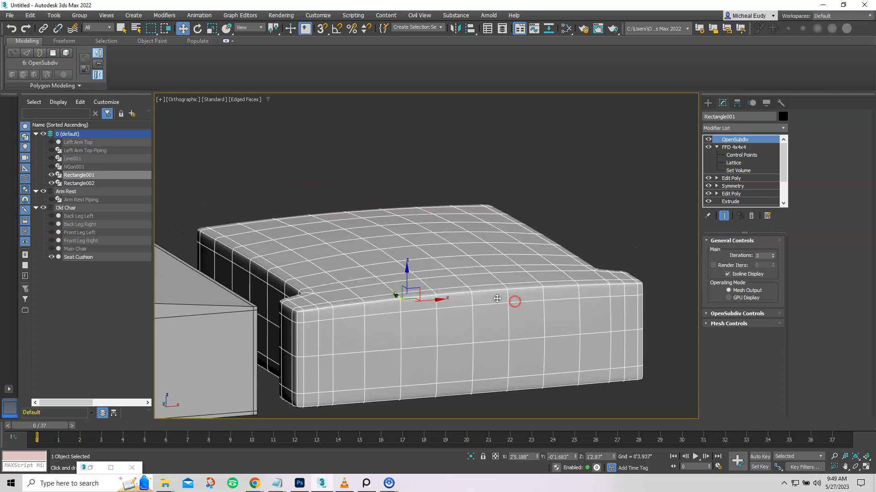
# Clone the cushion as an independent copy directly above the original, at a Z position of about 2'2.1".
pyautogui.moveTo(408, 273); pyautogui.dragTo(430, 125)
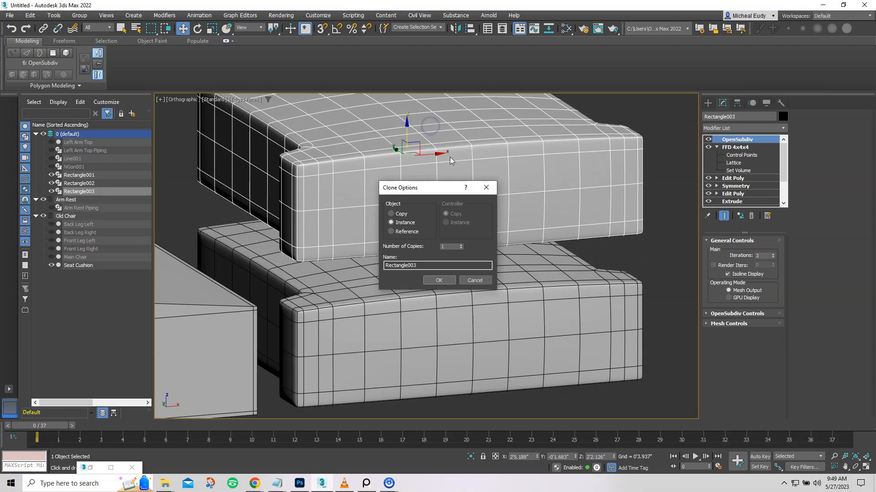
pyautogui.click(391, 214)
pyautogui.click(435, 278)
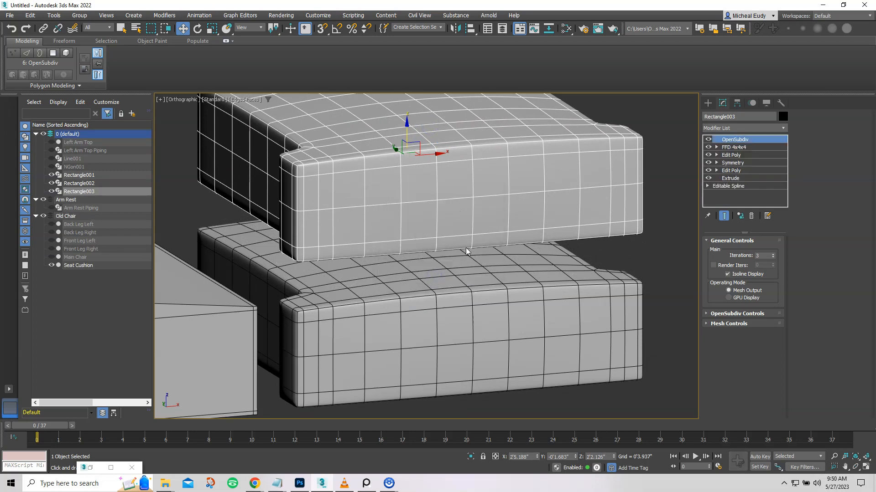
# Convert the upper cushion copy to Editable Poly.
pyautogui.rightClick(471, 197)
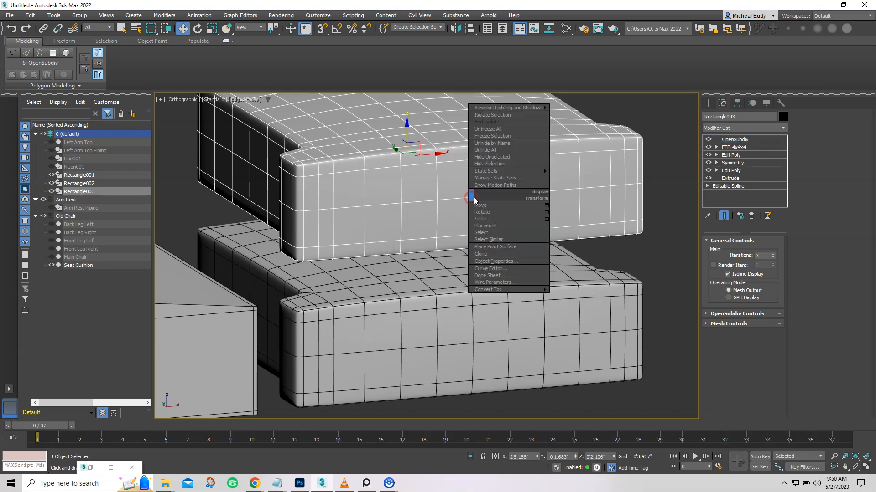
pyautogui.moveTo(489, 289)
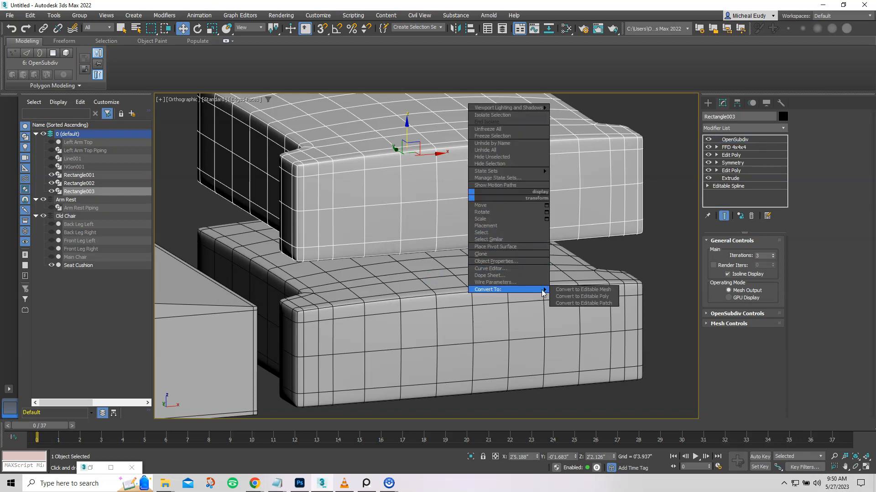
pyautogui.click(572, 298)
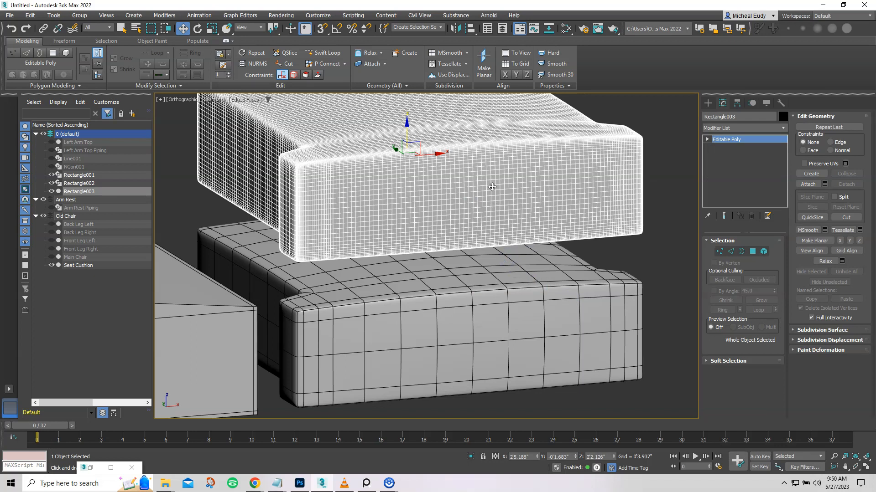
# Select the edge loop around the cushion copy's upper rim, open Create Shape From Selection and cancel it.
pyautogui.scroll(5, 474, 181)
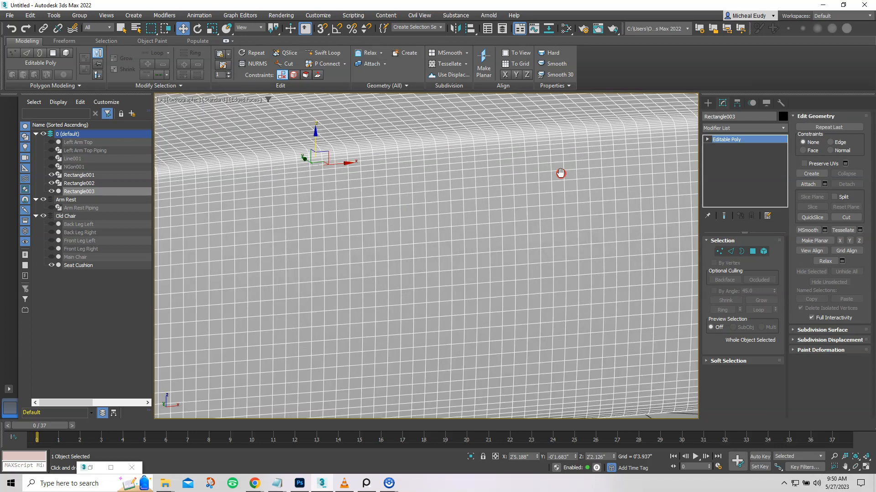
pyautogui.click(731, 251)
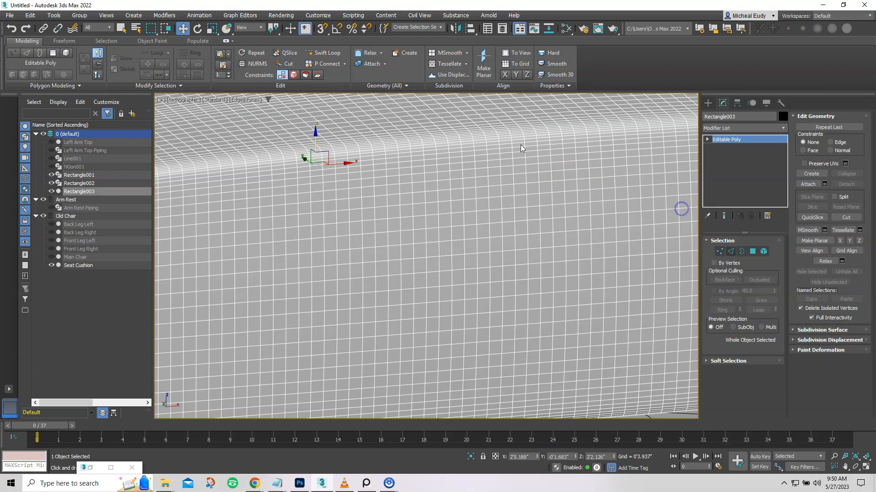
pyautogui.doubleClick(509, 143)
pyautogui.scroll(-5, 373, 195)
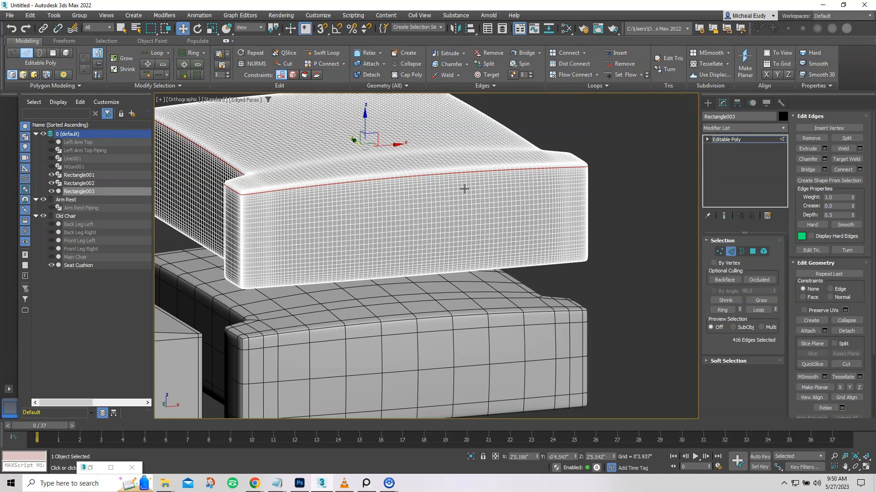
pyautogui.scroll(5, 464, 188)
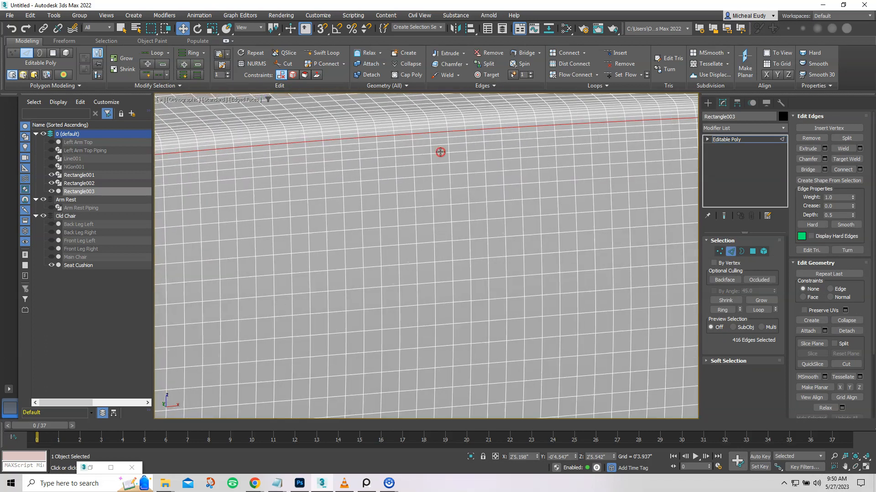
pyautogui.moveTo(440, 152); pyautogui.dragTo(459, 196, button='middle')
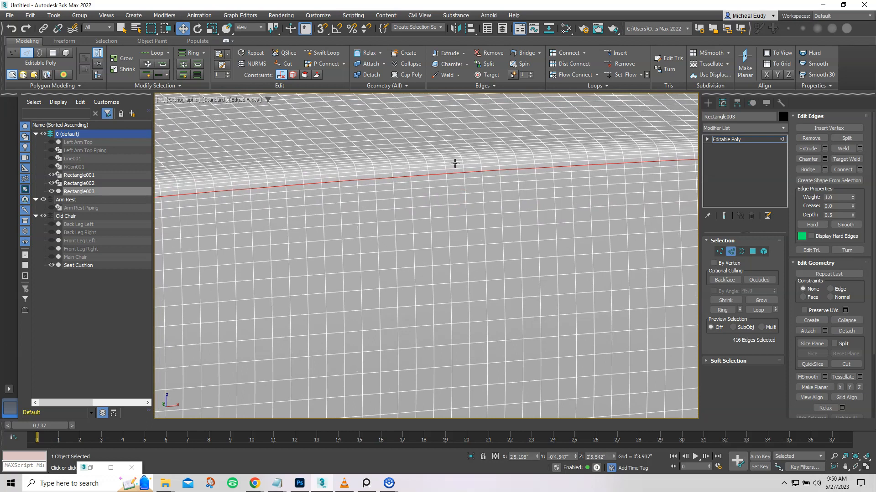
pyautogui.scroll(-6, 426, 184)
pyautogui.moveTo(428, 199); pyautogui.dragTo(487, 211, button='middle')
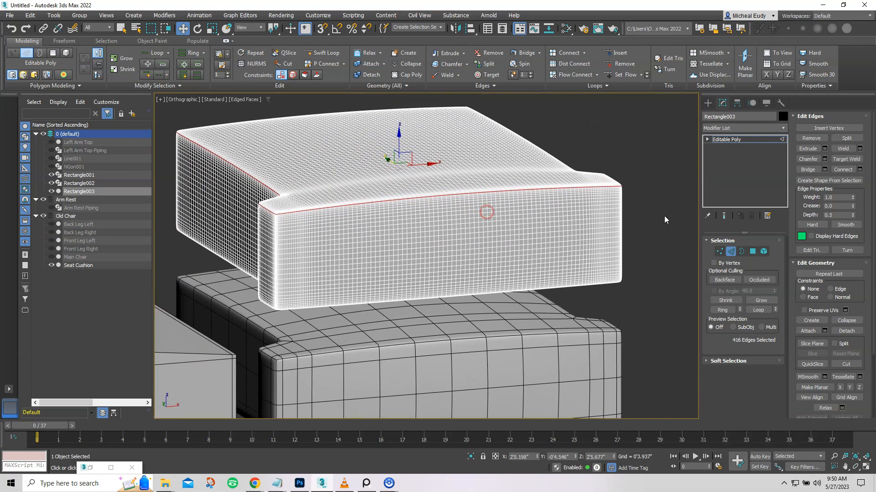
pyautogui.click(808, 181)
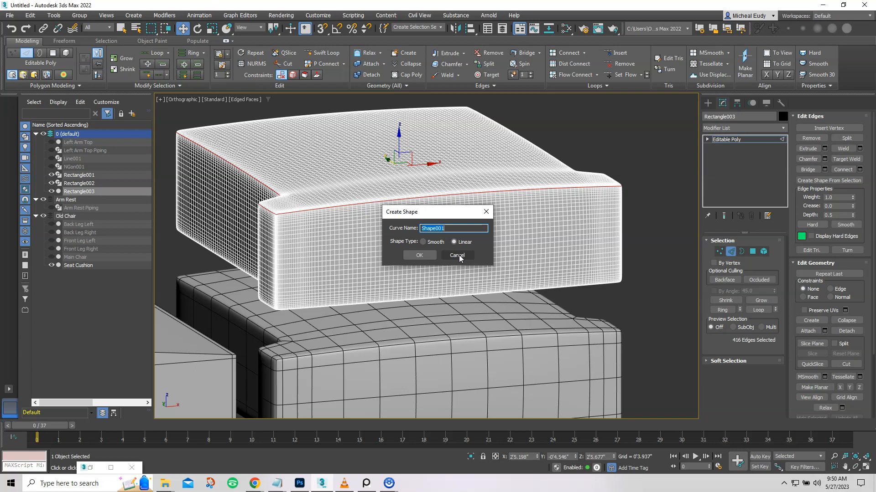
pyautogui.click(457, 255)
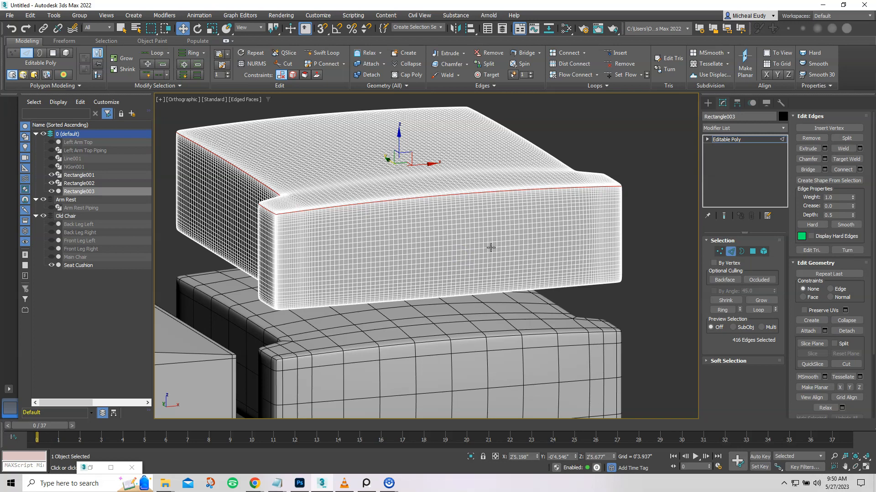
# Undo the edge loop selection and the Editable Poly conversion of the cushion copy.
pyautogui.hotkey('ctrl', 'z')
pyautogui.hotkey('ctrl', 'z')
pyautogui.hotkey('ctrl', 'z')
pyautogui.hotkey('ctrl', 'z')
pyautogui.hotkey('ctrl', 'z')
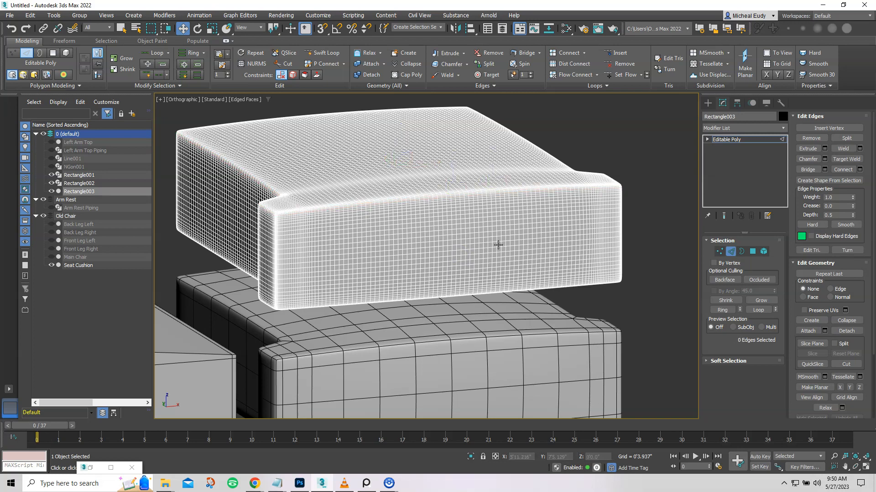
# Turn off Isoline Display in the cushion copy's OpenSubdiv modifier and set its iterations to 2.
pyautogui.click(734, 140)
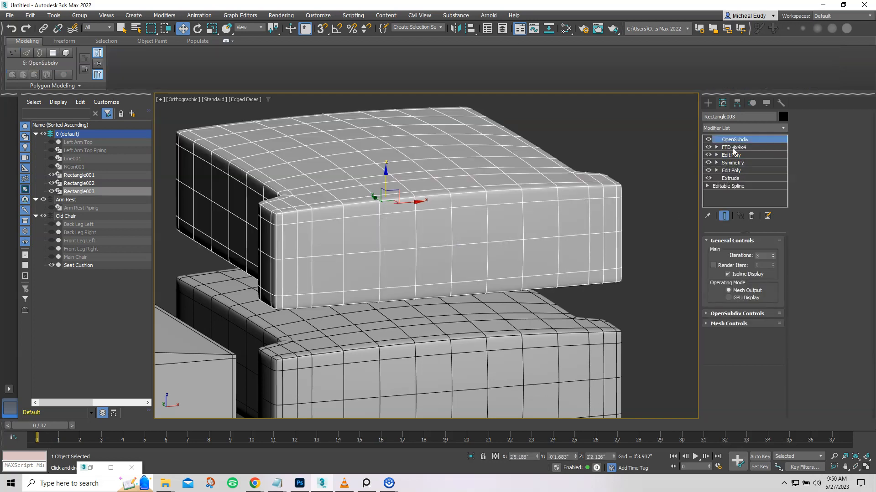
pyautogui.click(727, 274)
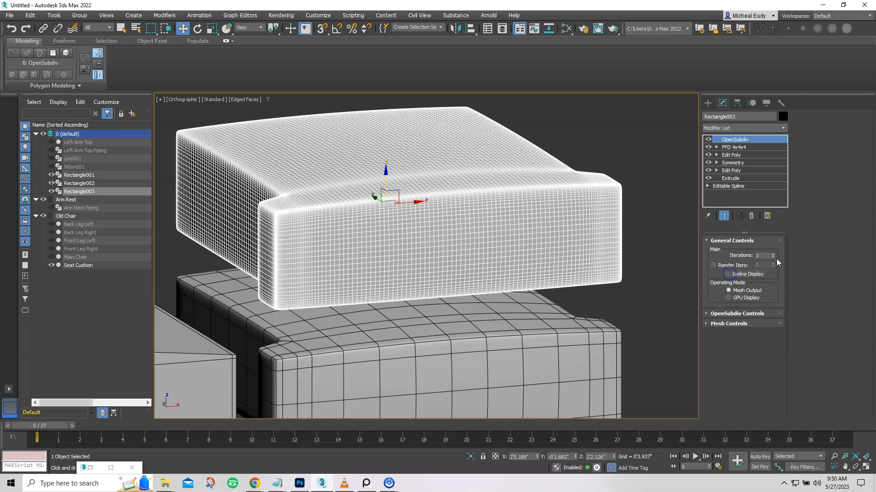
pyautogui.click(773, 258)
pyautogui.click(773, 258)
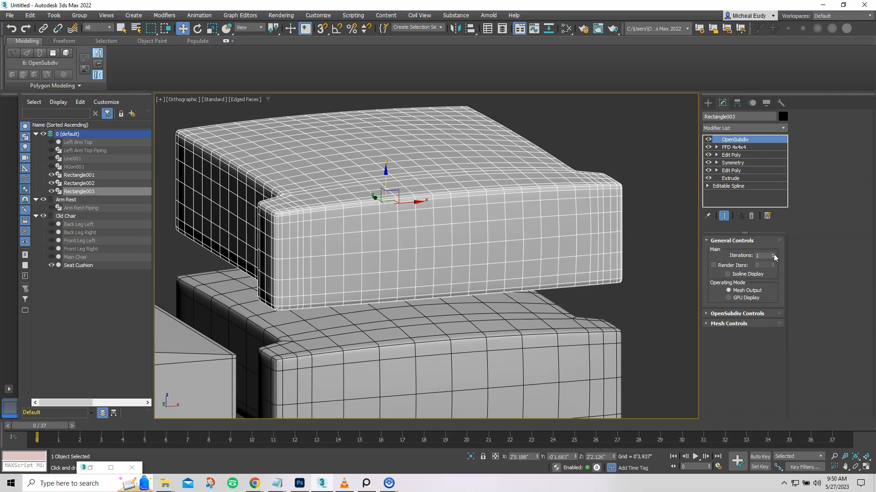
pyautogui.click(773, 254)
# Convert the cushion copy to Editable Poly with its two-iteration smoothing baked in.
pyautogui.press('e')
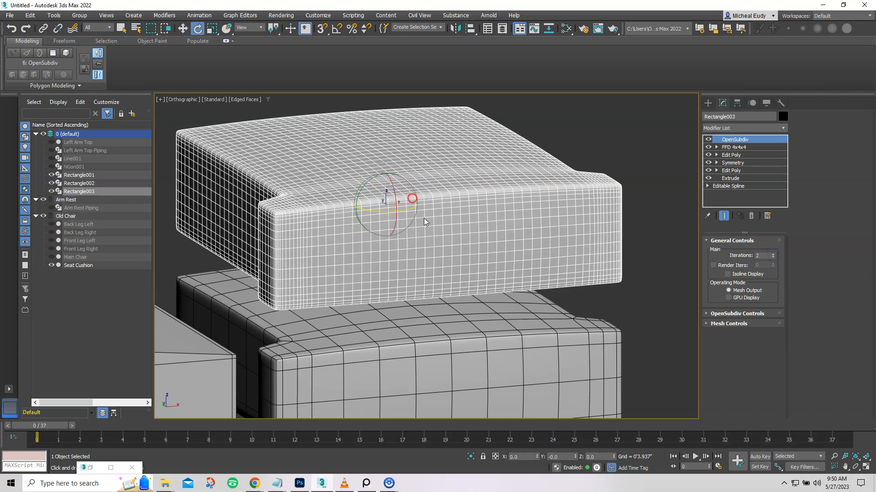
pyautogui.rightClick(421, 265)
pyautogui.moveTo(433, 352)
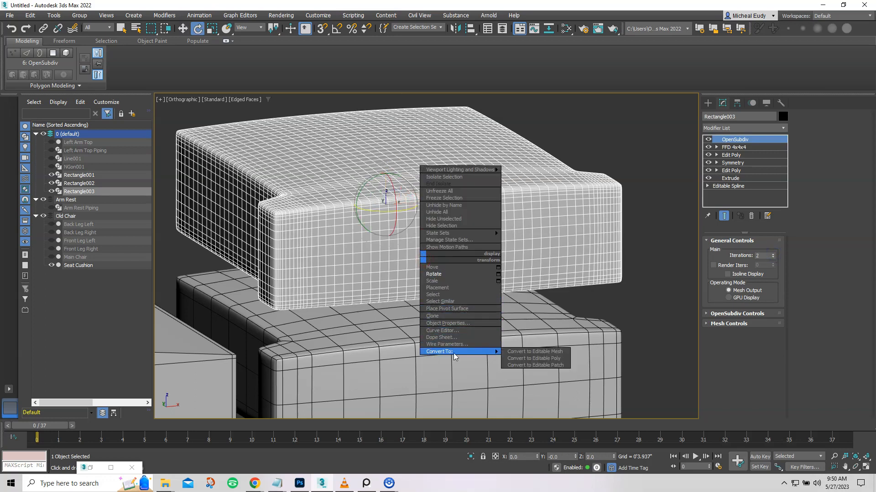
pyautogui.click(534, 359)
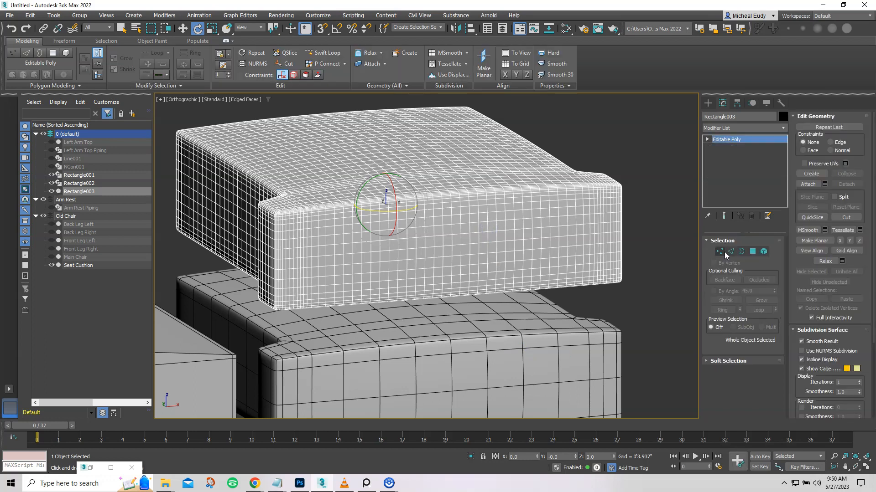
# Select the edge loop around the cushion copy's upper rim and create the linear shape Shape001 from it.
pyautogui.click(730, 252)
pyautogui.scroll(5, 458, 203)
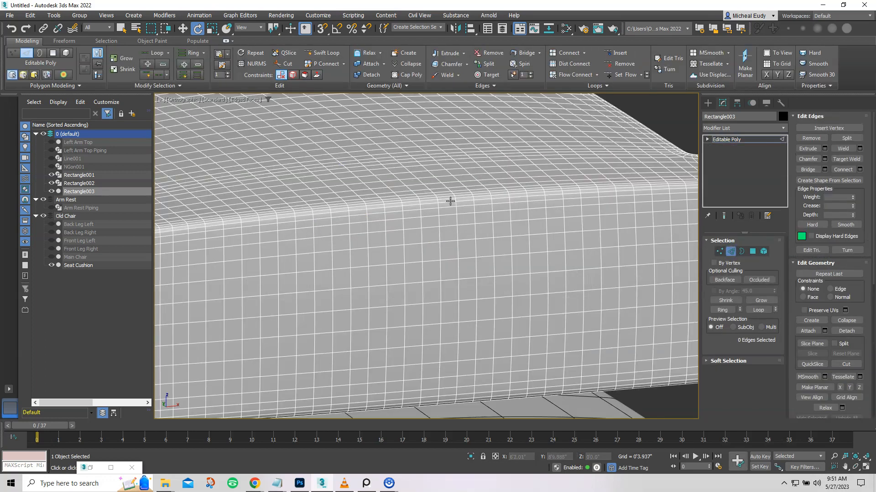
pyautogui.doubleClick(448, 201)
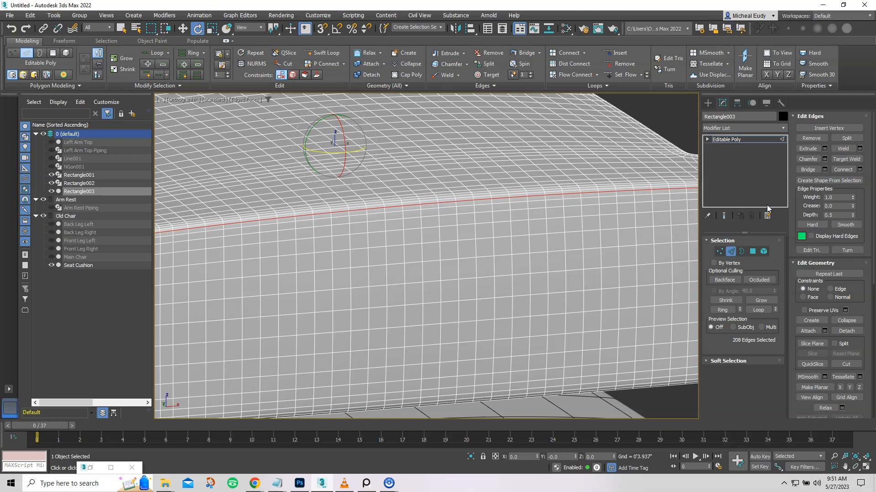
pyautogui.click(829, 181)
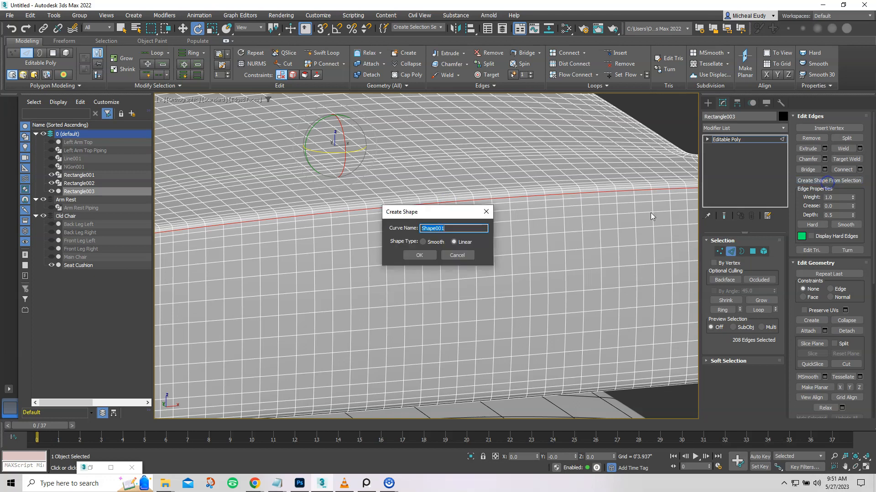
pyautogui.click(428, 256)
pyautogui.scroll(-5, 606, 248)
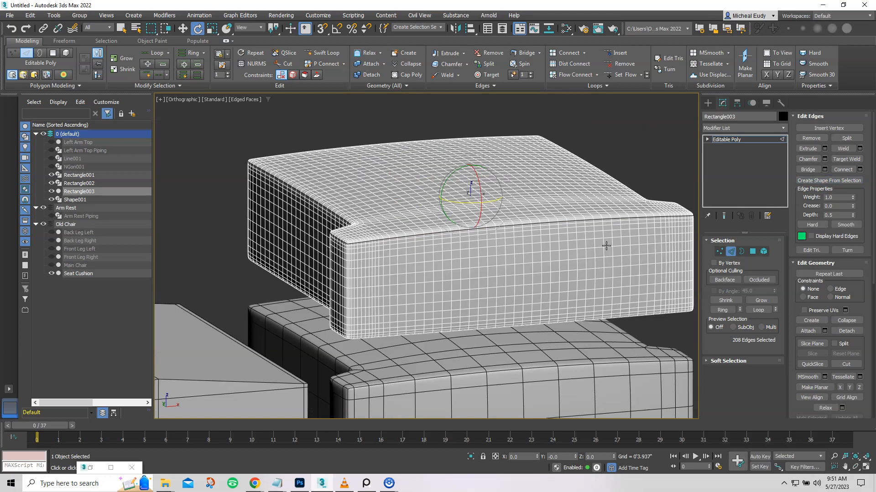
# Delete the cushion copy and select the extracted rim spline.
pyautogui.click(732, 253)
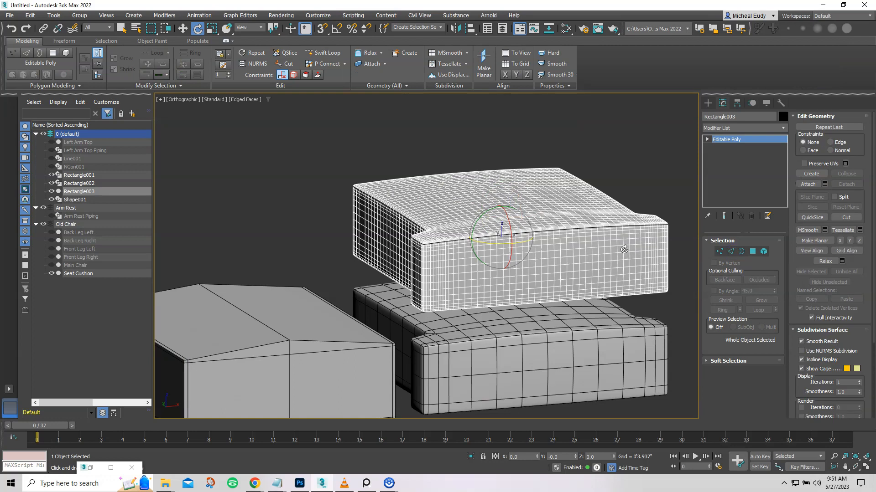
pyautogui.press('Delete')
pyautogui.click(655, 220)
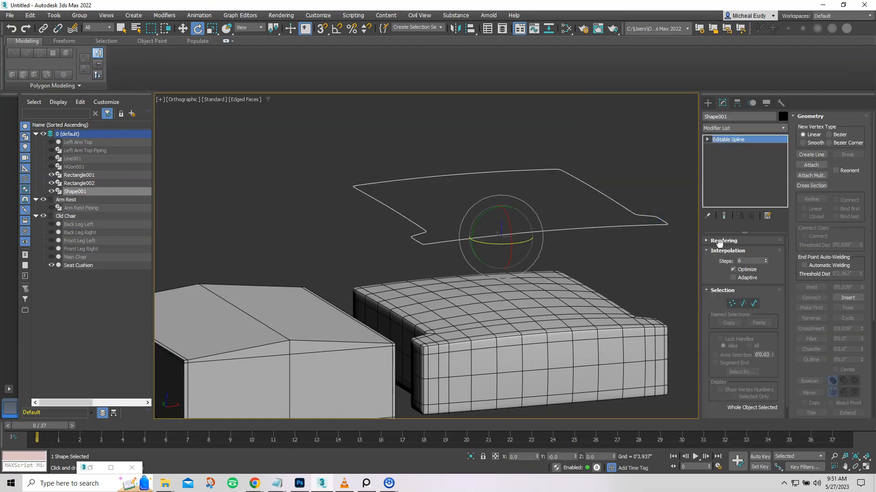
# Enable the rim spline in renderer and viewport as a radial profile with 0'0.389" thickness and 12 sides.
pyautogui.click(720, 240)
pyautogui.moveTo(714, 245); pyautogui.dragTo(712, 264)
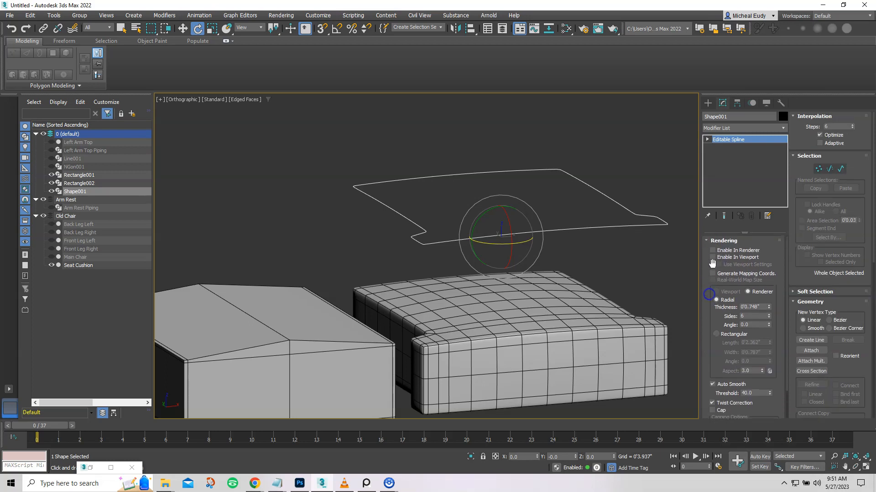
pyautogui.click(712, 251)
pyautogui.click(712, 258)
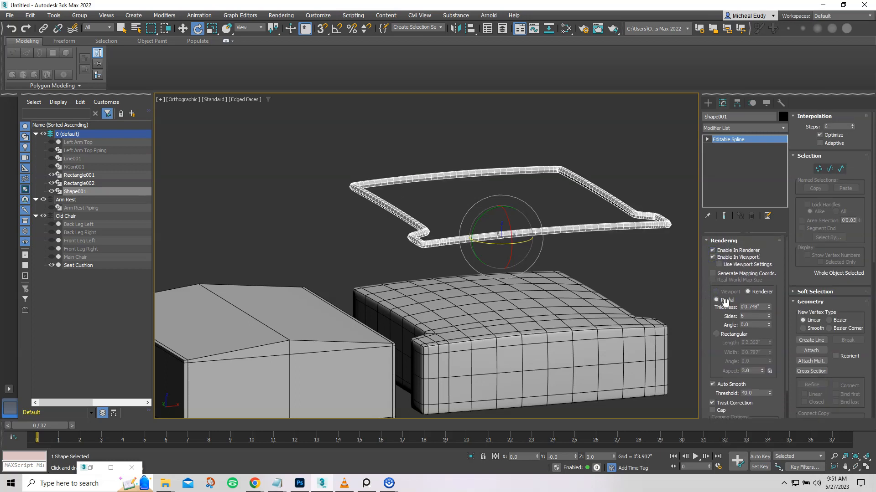
pyautogui.moveTo(769, 310); pyautogui.dragTo(770, 327)
pyautogui.doubleClick(758, 317)
pyautogui.write('152')
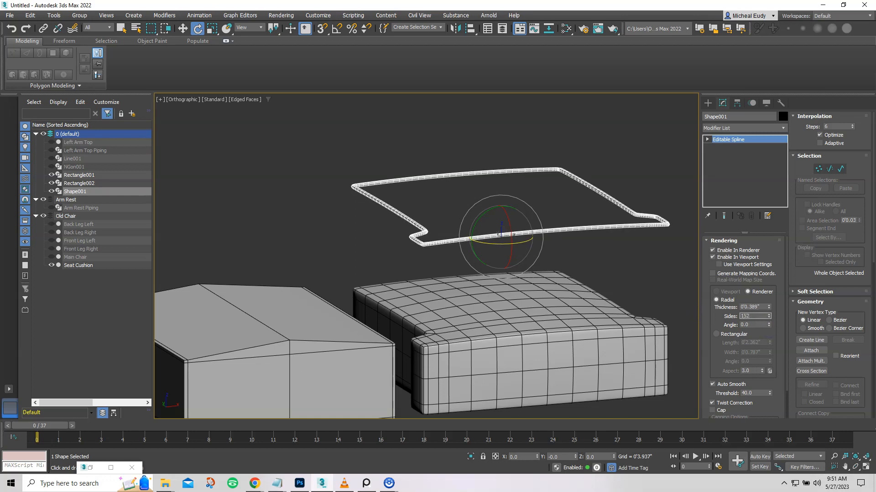
pyautogui.write('2')
pyautogui.press('Return')
# Convert the piping spline to Editable Poly and lower it onto the cushion's upper rim.
pyautogui.rightClick(494, 254)
pyautogui.click(504, 256)
pyautogui.rightClick(503, 255)
pyautogui.click(511, 265)
pyautogui.moveTo(503, 219); pyautogui.dragTo(488, 318)
pyautogui.scroll(4, 622, 305)
pyautogui.moveTo(623, 305); pyautogui.dragTo(587, 215, button='middle')
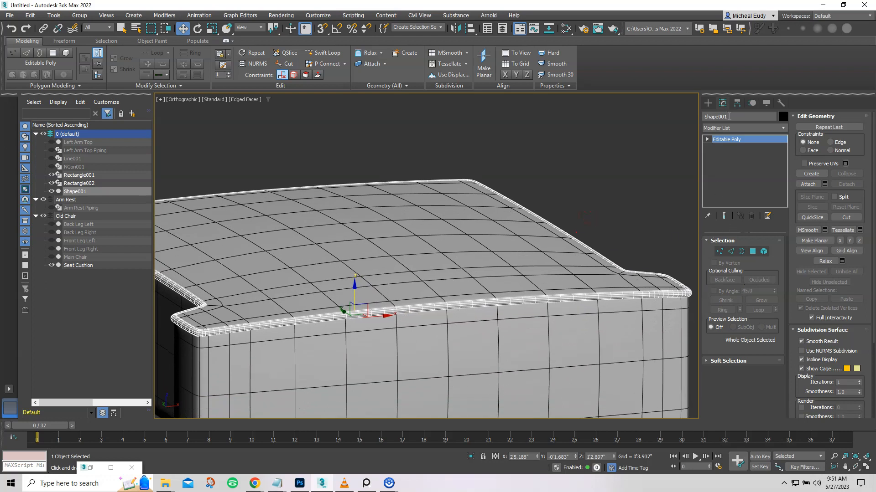
# Undo the piping's move and its Editable Poly conversion so it is an editable spline again.
pyautogui.click(708, 103)
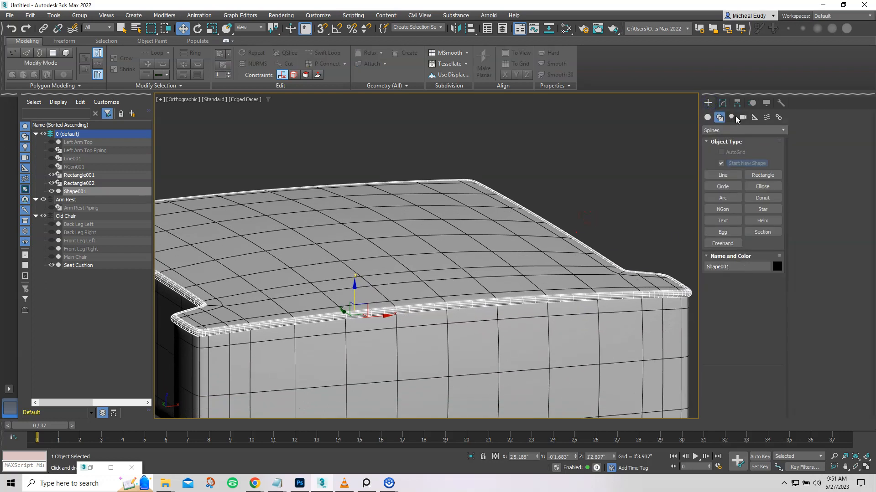
pyautogui.click(723, 104)
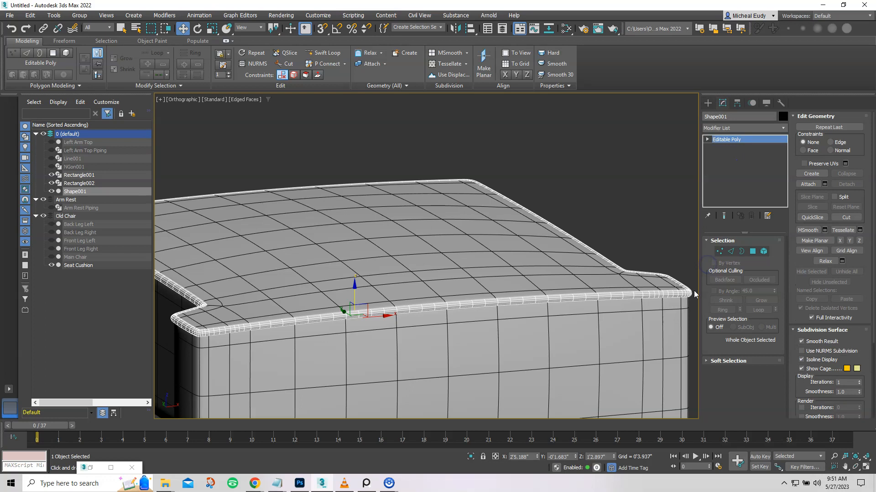
pyautogui.click(680, 252)
pyautogui.click(682, 294)
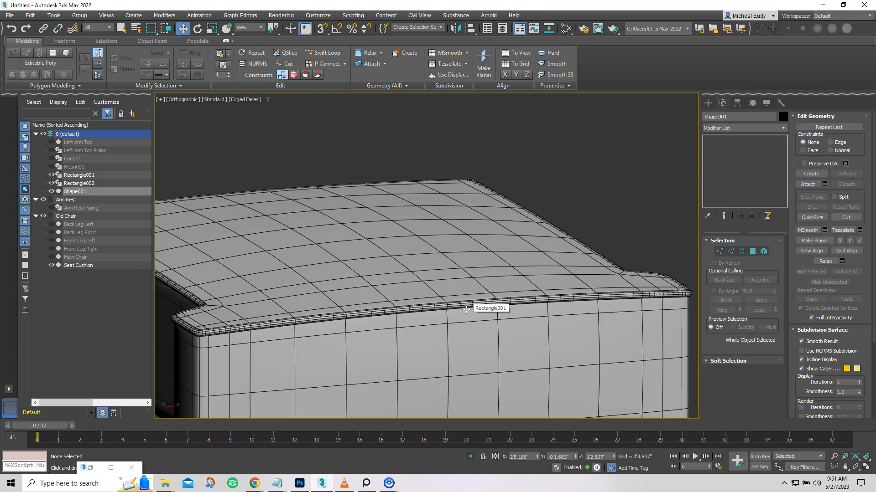
pyautogui.hotkey('ctrl', 'z')
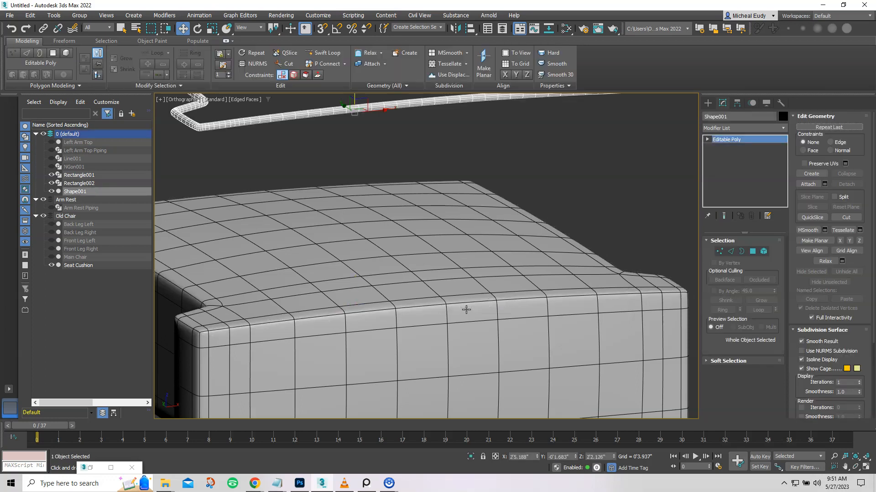
pyautogui.hotkey('ctrl', 'z')
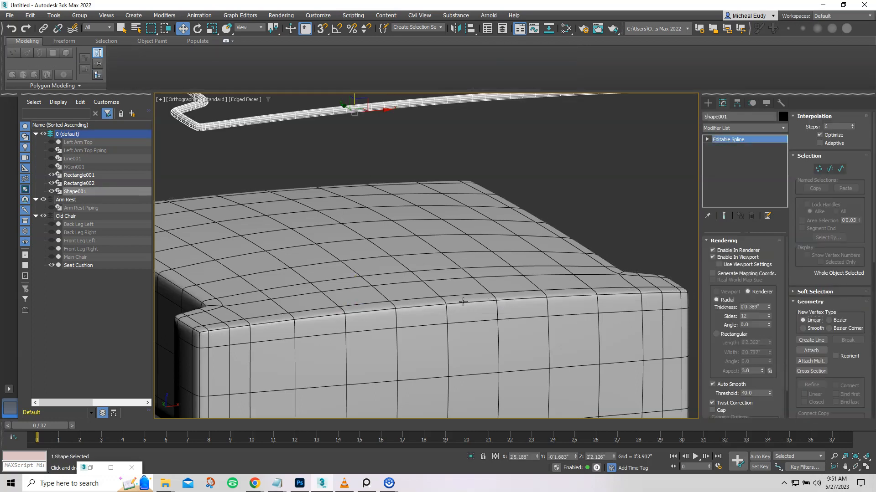
# Lower the piping spline about 11.3" along Z onto the cushion's upper rim.
pyautogui.scroll(-2, 509, 192)
pyautogui.moveTo(512, 192); pyautogui.dragTo(517, 245, button='middle')
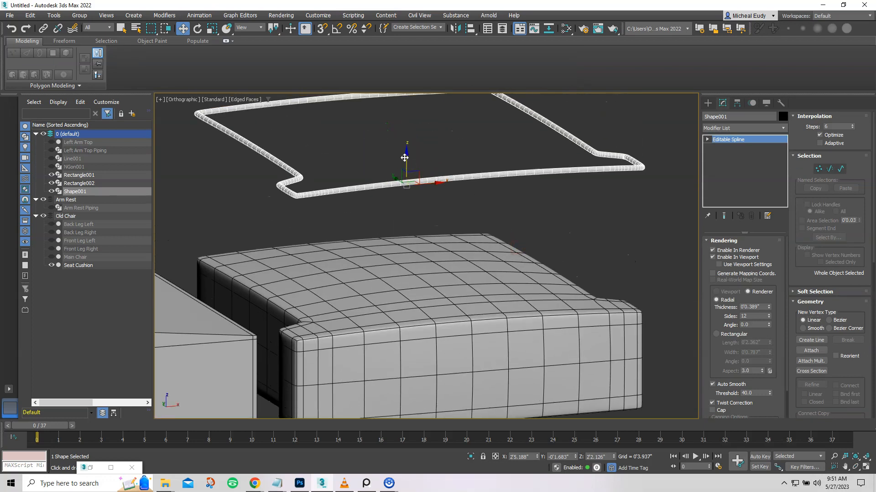
pyautogui.moveTo(406, 155); pyautogui.dragTo(395, 303)
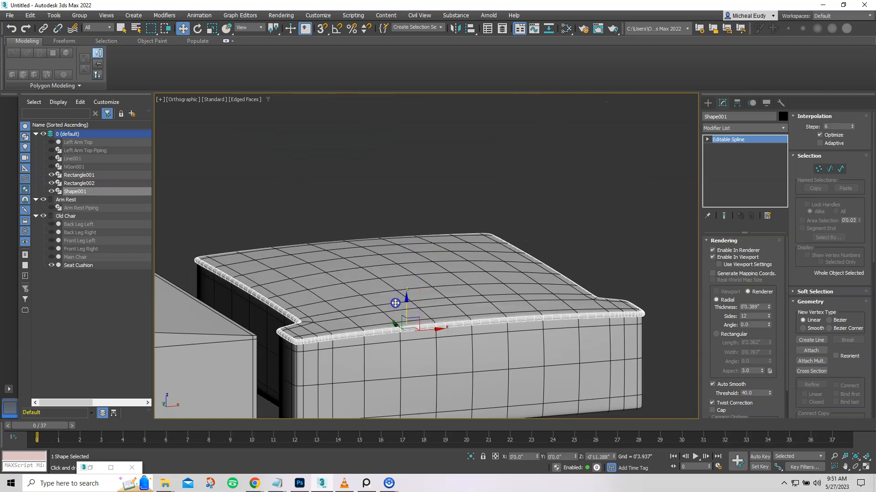
# Set the piping's thickness to 0'0.172" and nudge it up about 0.12" along the cushion's upper rim.
pyautogui.scroll(5, 525, 242)
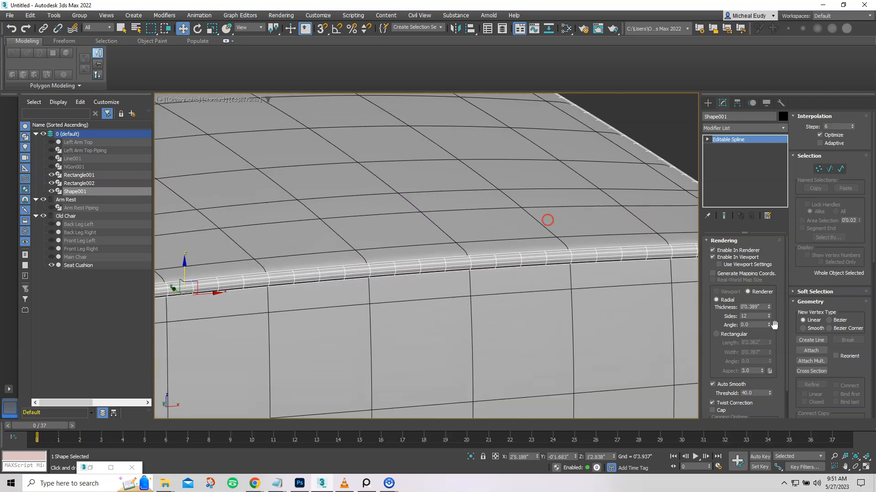
pyautogui.moveTo(768, 307); pyautogui.dragTo(770, 332)
pyautogui.scroll(-5, 440, 273)
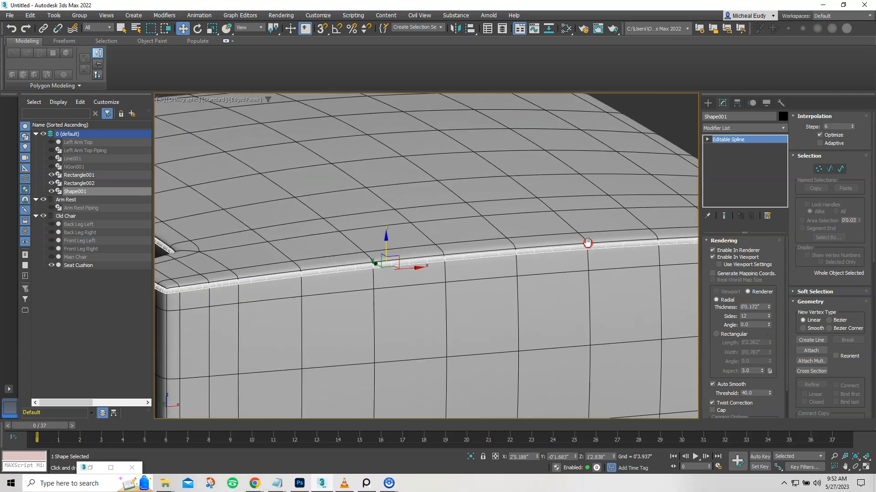
pyautogui.moveTo(461, 250); pyautogui.dragTo(462, 248)
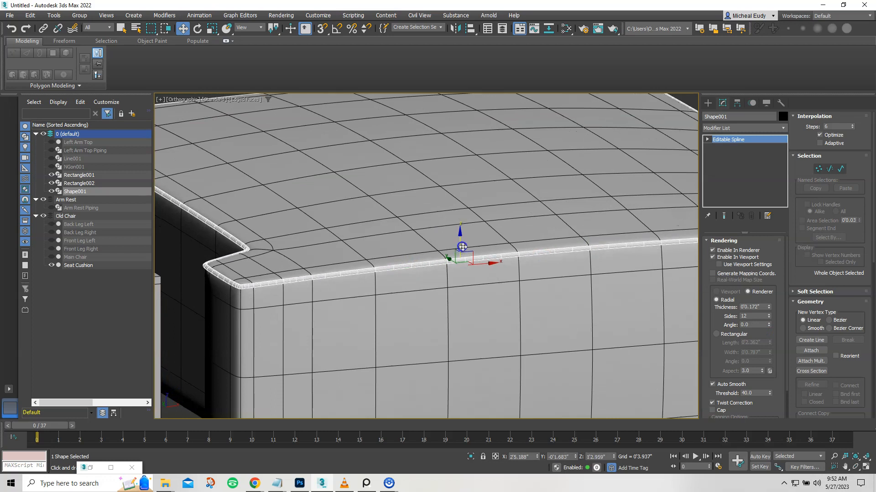
# Clone the piping as one instance, Shape002, about 7.4" down to the cushion's lower rim.
pyautogui.scroll(-3, 456, 255)
pyautogui.scroll(-2, 455, 258)
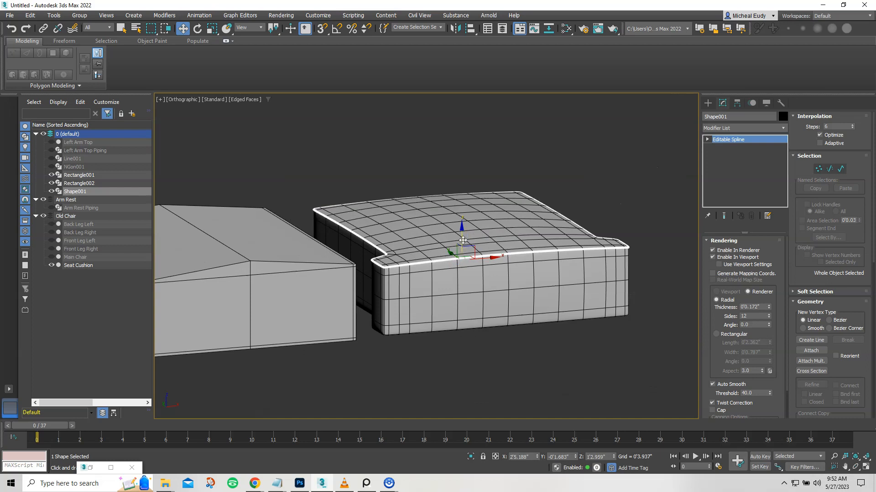
pyautogui.moveTo(461, 238); pyautogui.dragTo(462, 305)
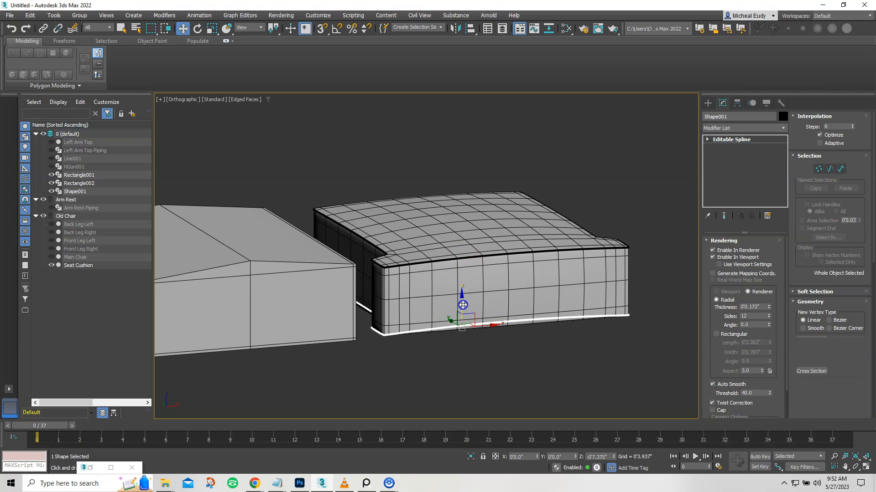
pyautogui.keyDown('shift'); pyautogui.moveTo(463, 305); pyautogui.dragTo(463, 306); pyautogui.keyUp('shift')
pyautogui.click(404, 223)
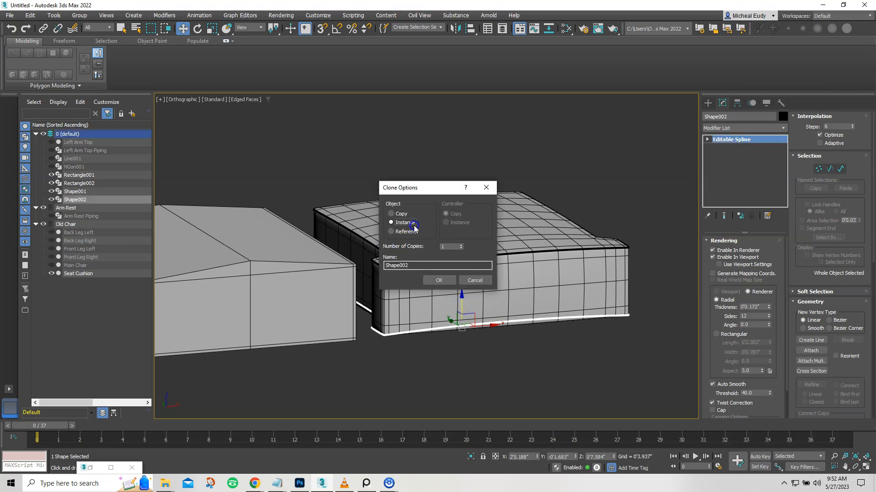
pyautogui.click(444, 282)
# Try mirroring the lower piping across the Y and Z axes with Copy and No Clone, then cancel the mirror.
pyautogui.scroll(3, 495, 298)
pyautogui.moveTo(492, 291)
pyautogui.mouseDown(button='middle')
pyautogui.moveTo(475, 252)
pyautogui.moveTo(448, 256)
pyautogui.mouseUp(button='middle')
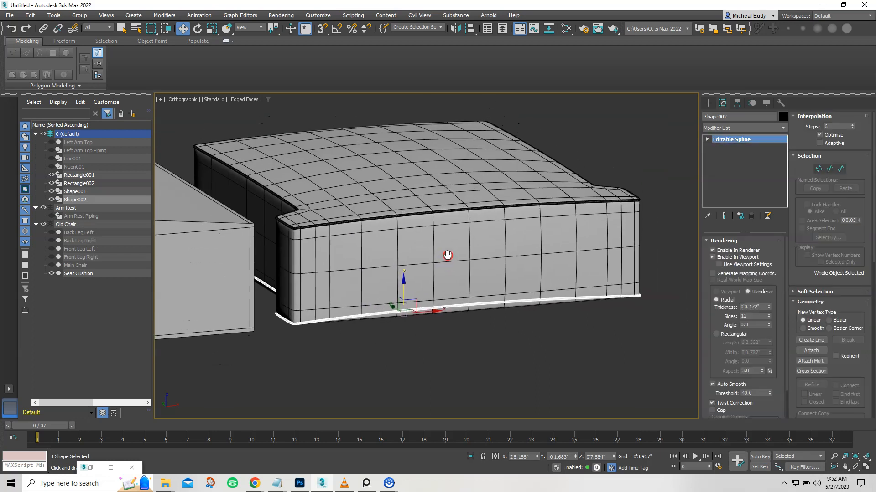
pyautogui.click(454, 29)
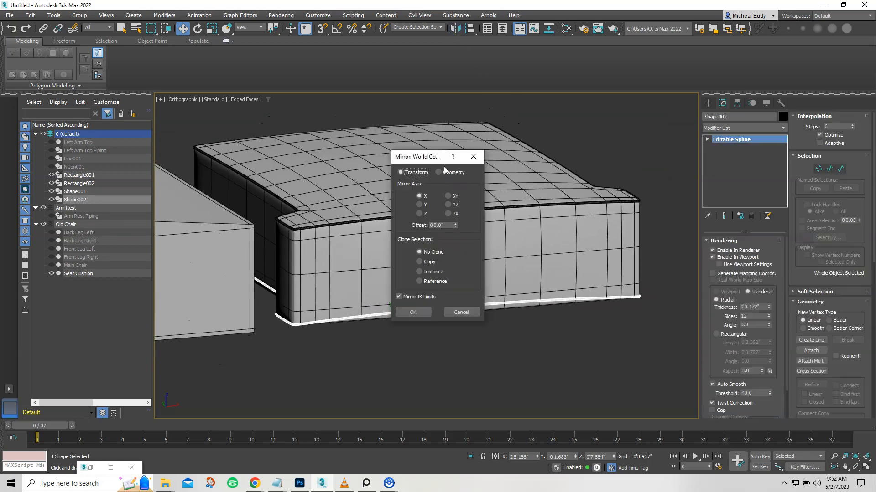
pyautogui.moveTo(433, 157); pyautogui.dragTo(602, 112)
pyautogui.click(589, 161)
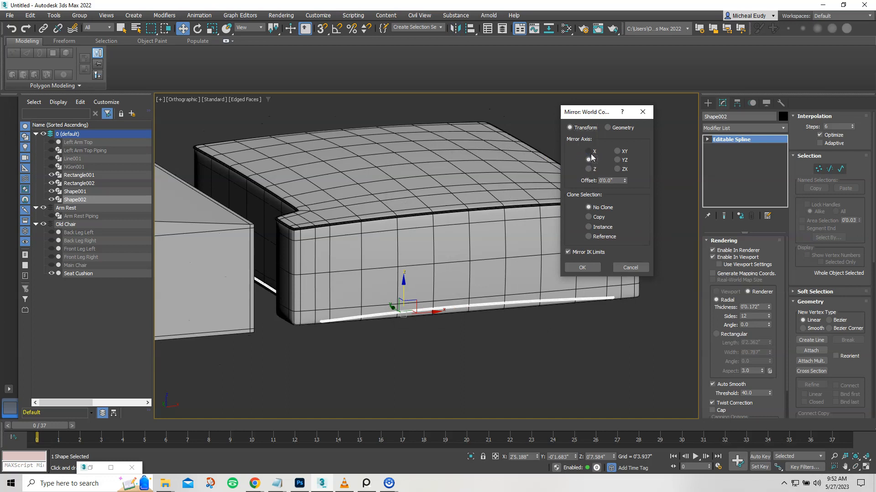
pyautogui.click(588, 169)
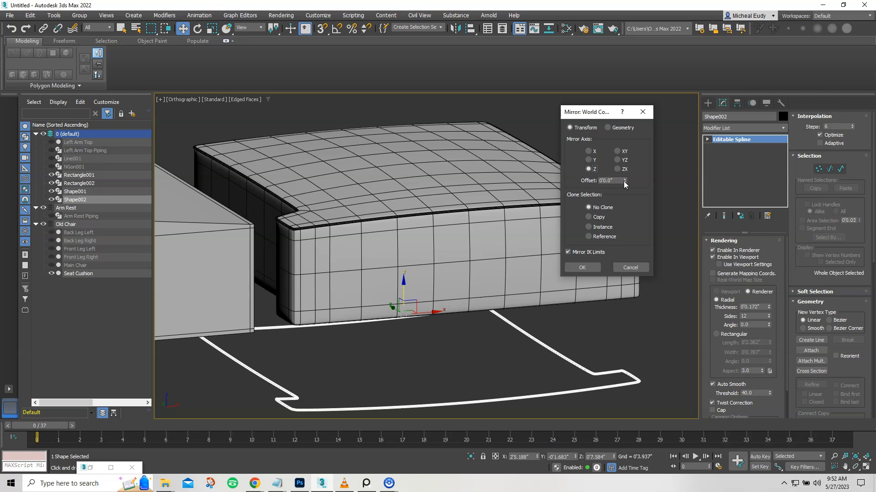
pyautogui.click(588, 217)
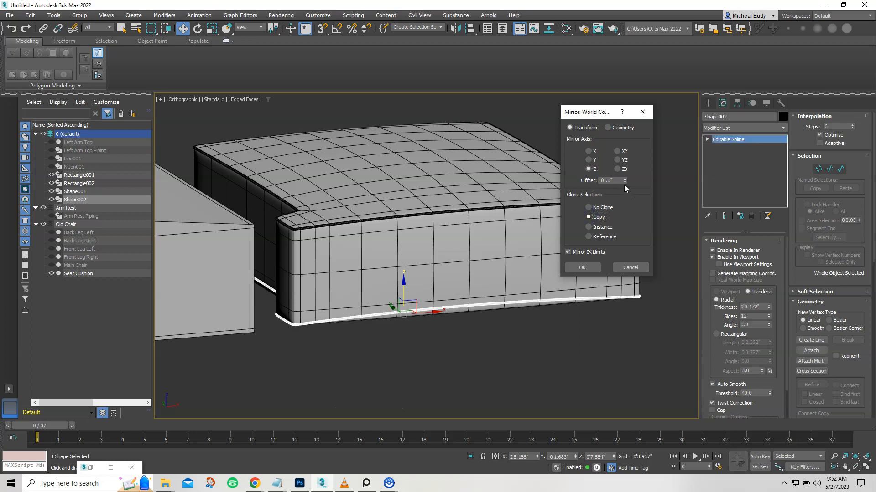
pyautogui.click(589, 207)
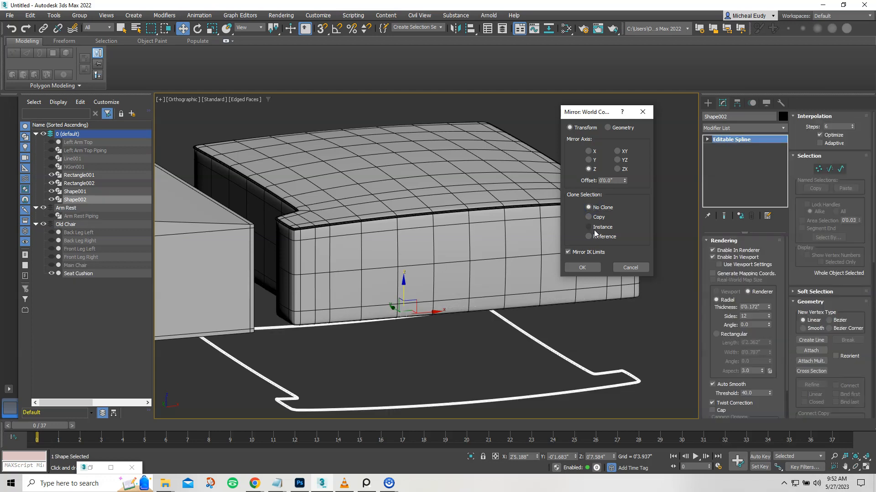
pyautogui.moveTo(625, 183); pyautogui.dragTo(589, 338)
pyautogui.click(630, 268)
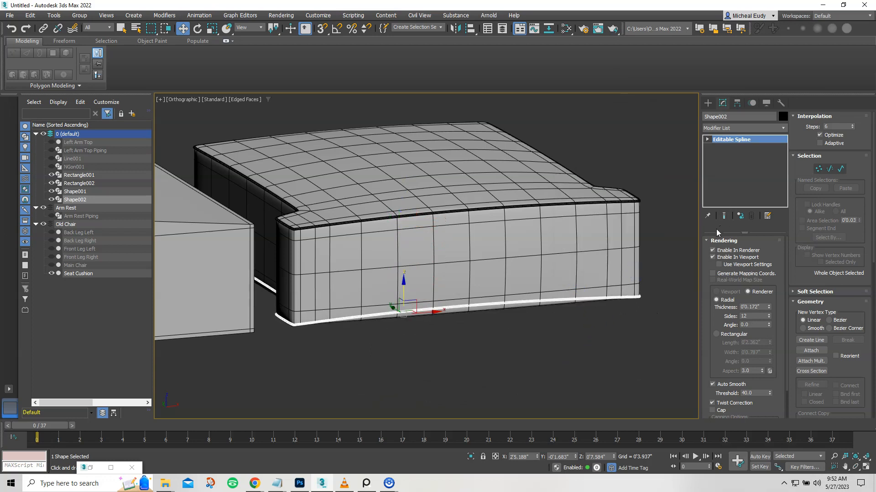
# Delete the piping instance at the cushion's lower rim.
pyautogui.press('Delete')
pyautogui.moveTo(479, 281); pyautogui.dragTo(491, 342, button='middle')
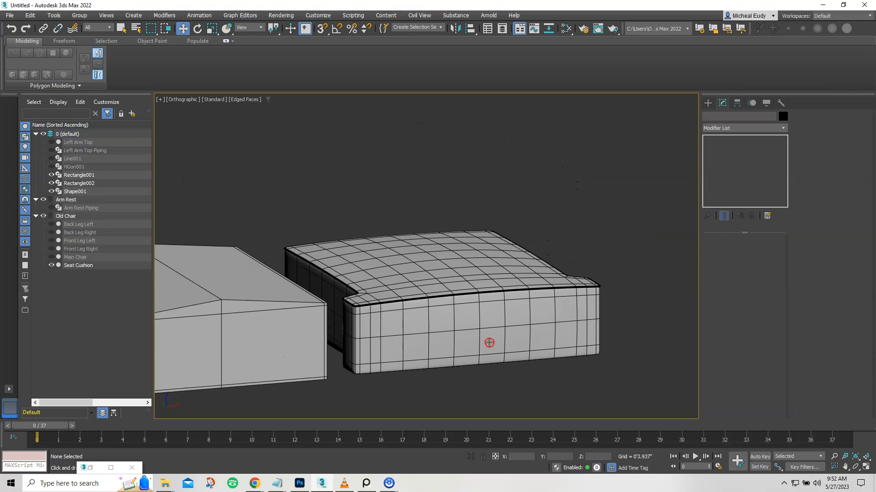
pyautogui.click(502, 345)
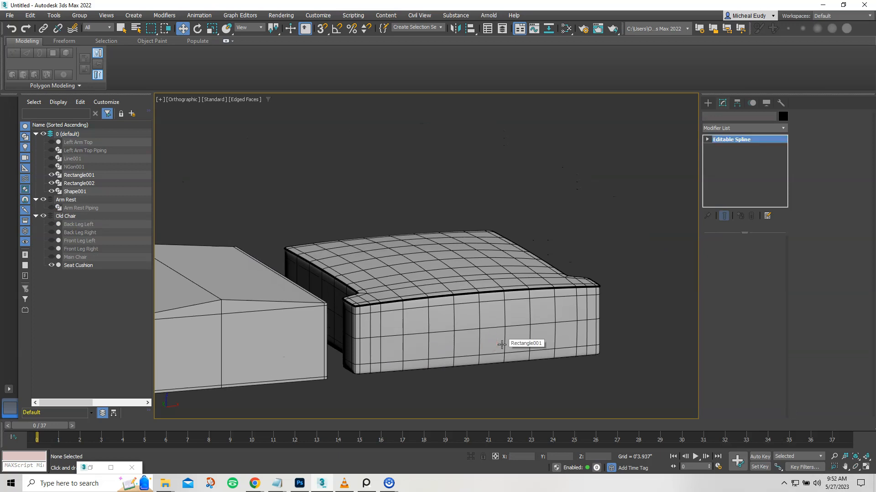
# Undo the piping edits, the shape extraction and the deletion of the Editable Poly cushion copy.
pyautogui.hotkey('ctrl', 'z')
pyautogui.hotkey('ctrl', 'z')
pyautogui.hotkey('ctrl', 'z')
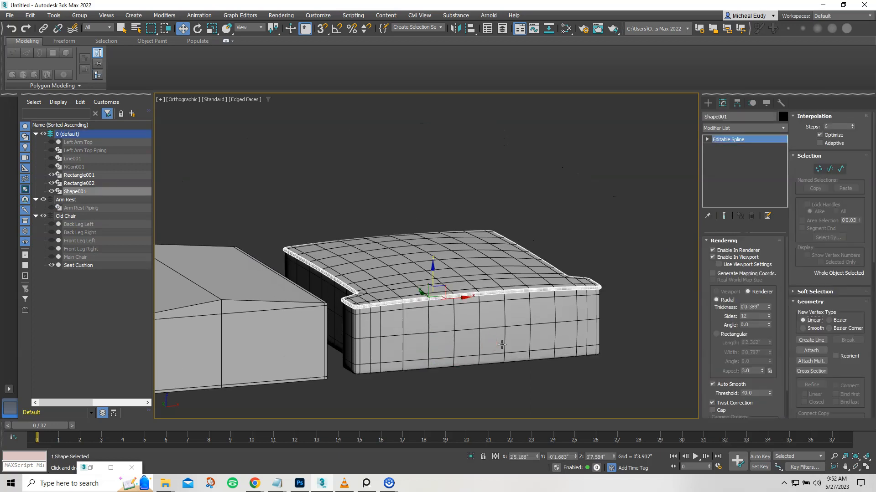
pyautogui.hotkey('ctrl', 'z')
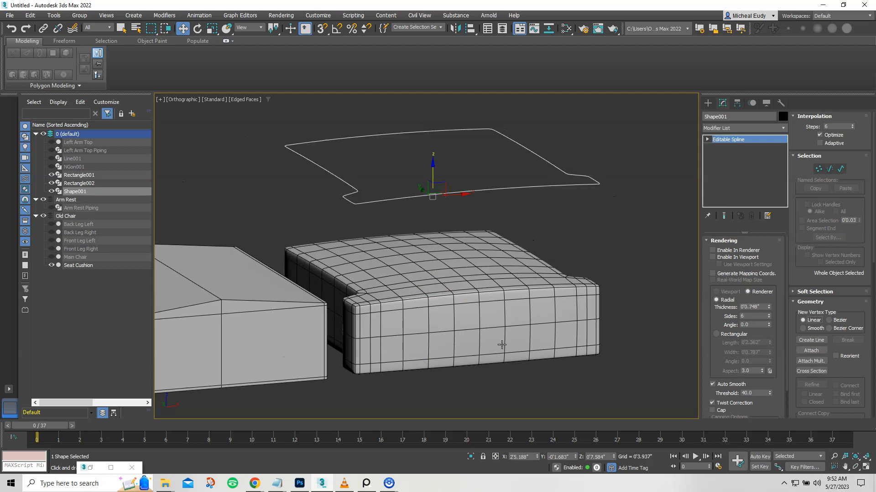
pyautogui.hotkey('ctrl', 'z')
pyautogui.hotkey('ctrl', 'z')
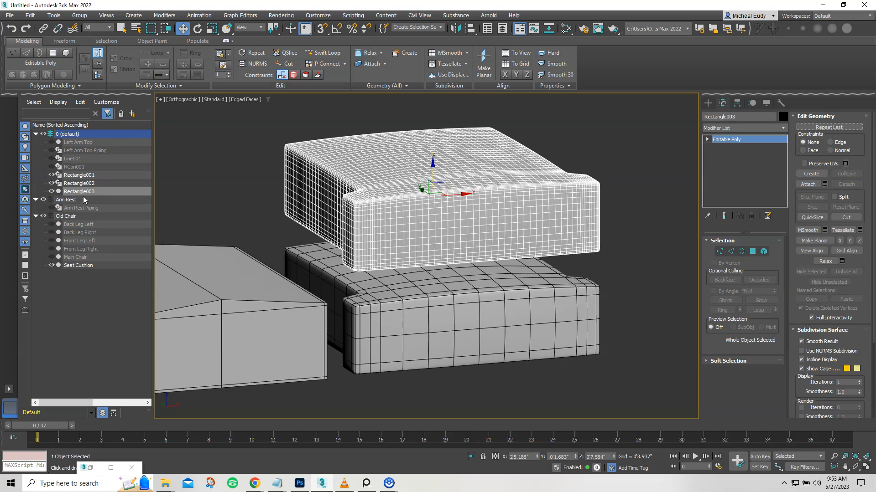
# Select the edge loops around the upper and lower rims of the raised cushion copy.
pyautogui.click(51, 191)
pyautogui.click(51, 191)
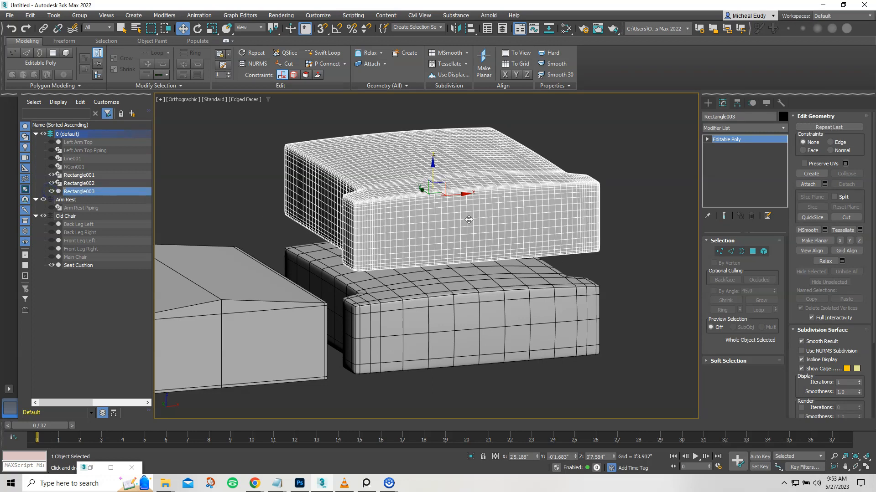
pyautogui.click(730, 251)
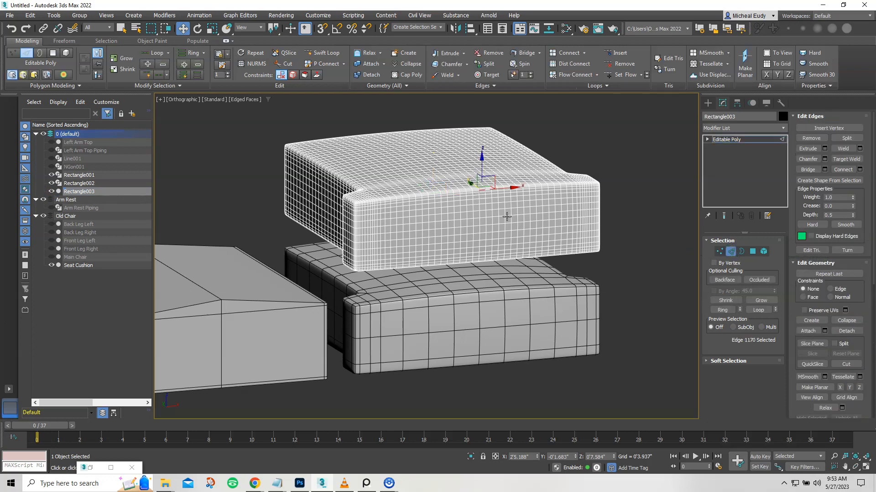
pyautogui.scroll(5, 505, 213)
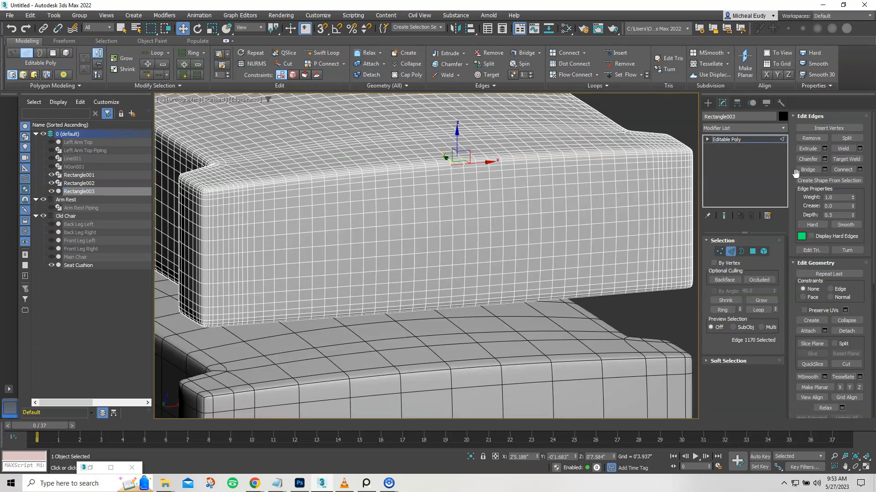
pyautogui.moveTo(478, 305)
pyautogui.keyDown('alt'); pyautogui.mouseDown(button='middle')
pyautogui.moveTo(472, 287)
pyautogui.moveTo(469, 293)
pyautogui.mouseUp(button='middle'); pyautogui.keyUp('alt')
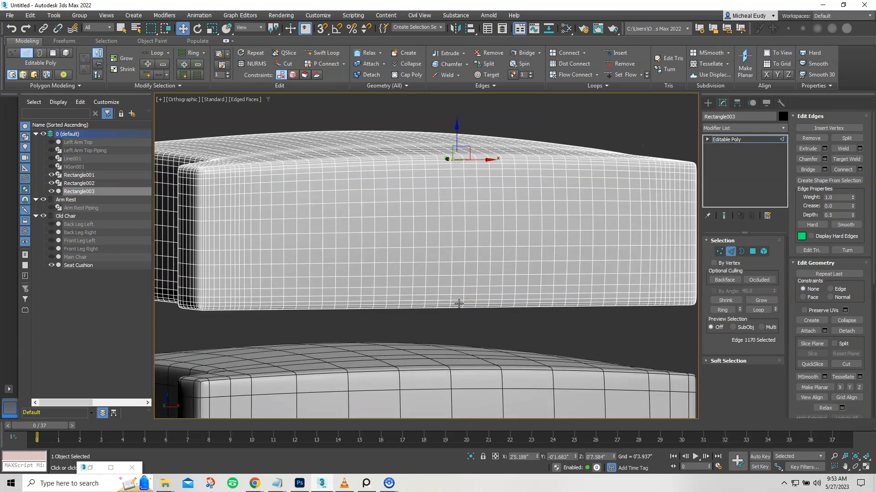
pyautogui.keyDown('ctrl'); pyautogui.click(457, 303); pyautogui.keyUp('ctrl')
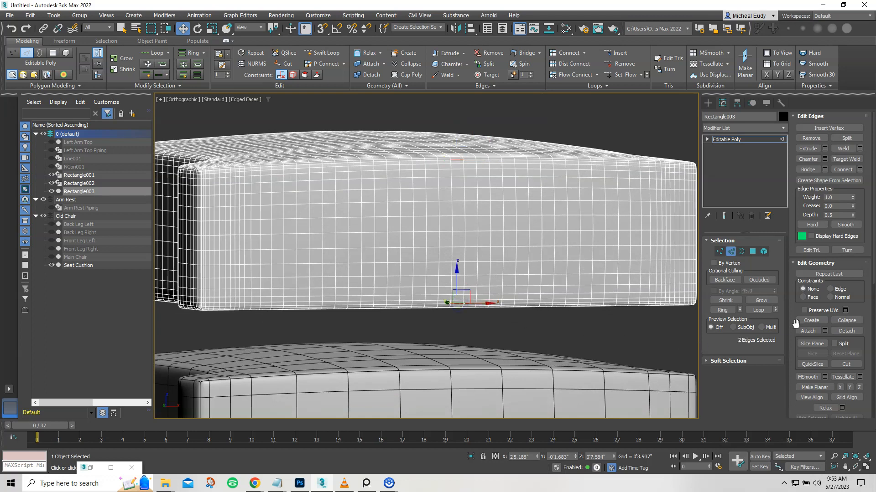
pyautogui.click(760, 310)
# Create one linear shape from the selected rim loops and delete the raised cushion copy.
pyautogui.click(828, 181)
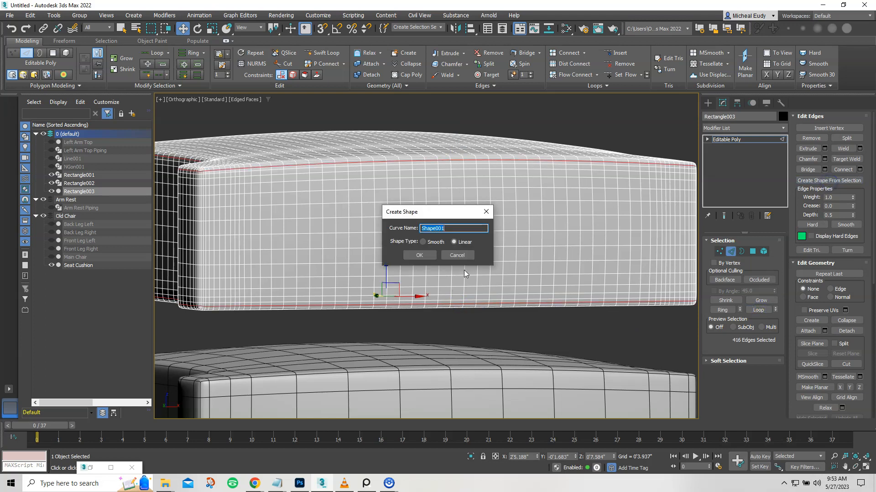
pyautogui.click(422, 256)
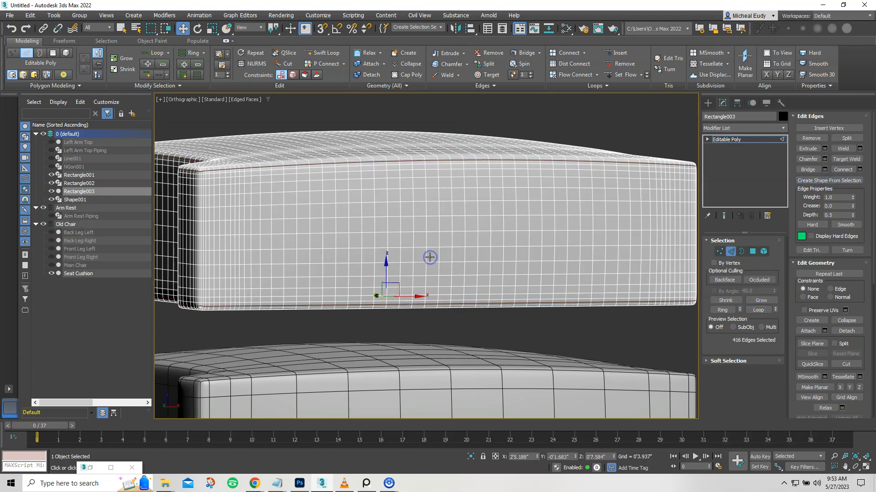
pyautogui.click(730, 251)
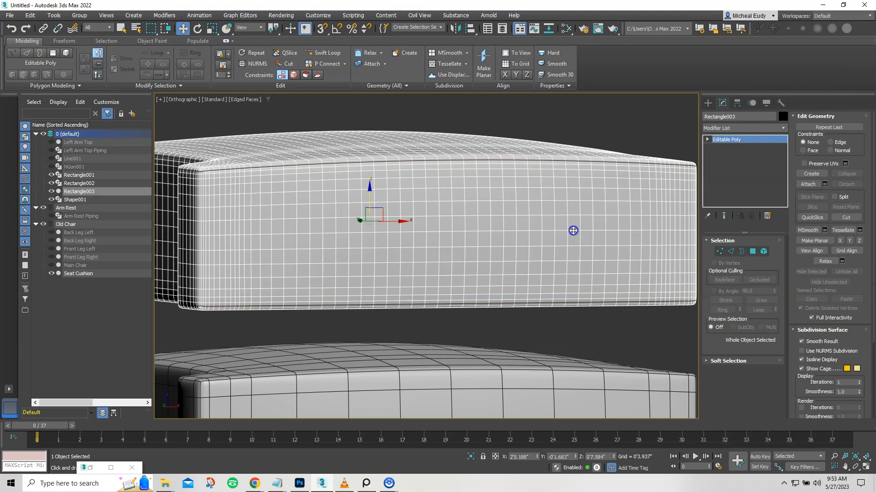
pyautogui.press('Delete')
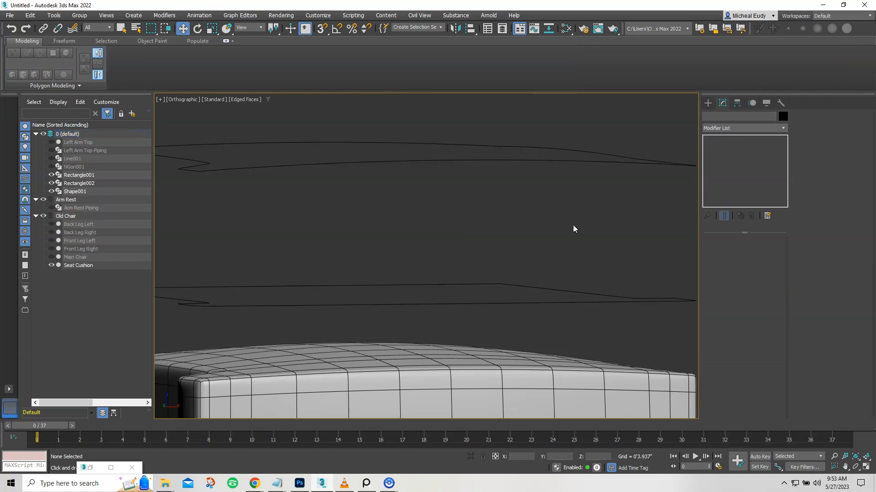
# Enable the rim shape in the renderer and viewport and lower it onto the T-shaped seat cushion.
pyautogui.click(535, 161)
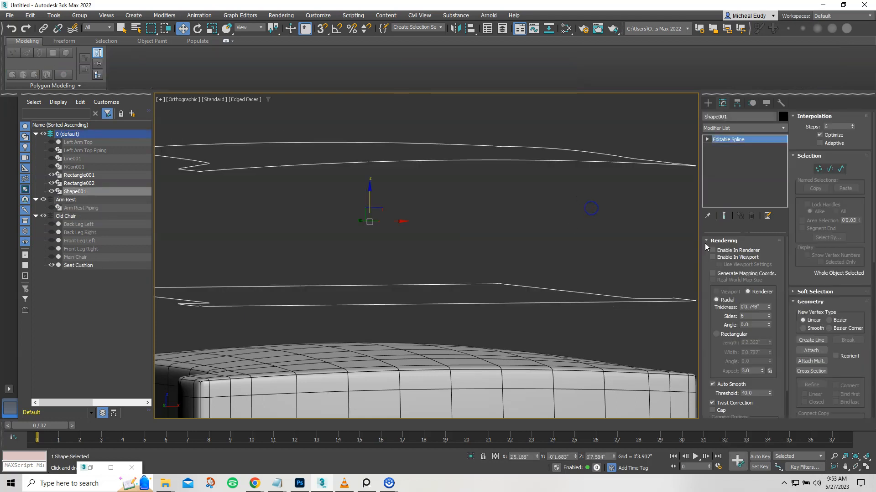
pyautogui.click(712, 251)
pyautogui.click(712, 257)
pyautogui.scroll(-5, 581, 251)
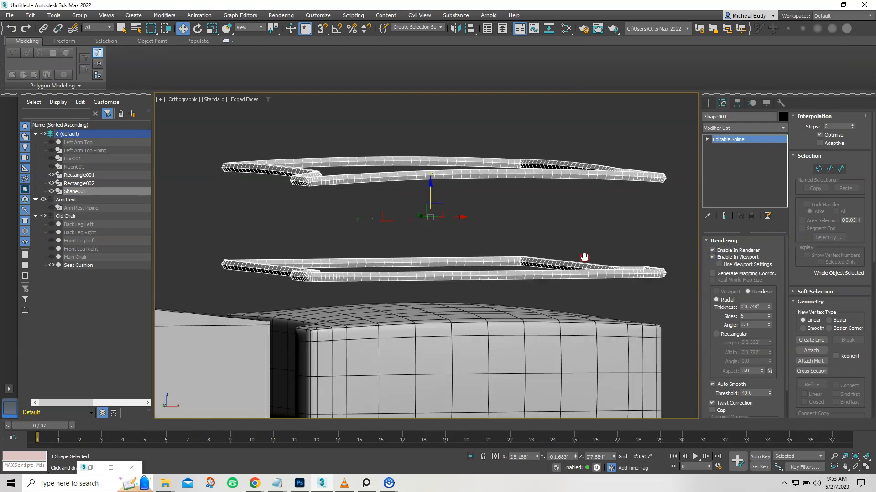
pyautogui.moveTo(466, 194); pyautogui.dragTo(456, 300)
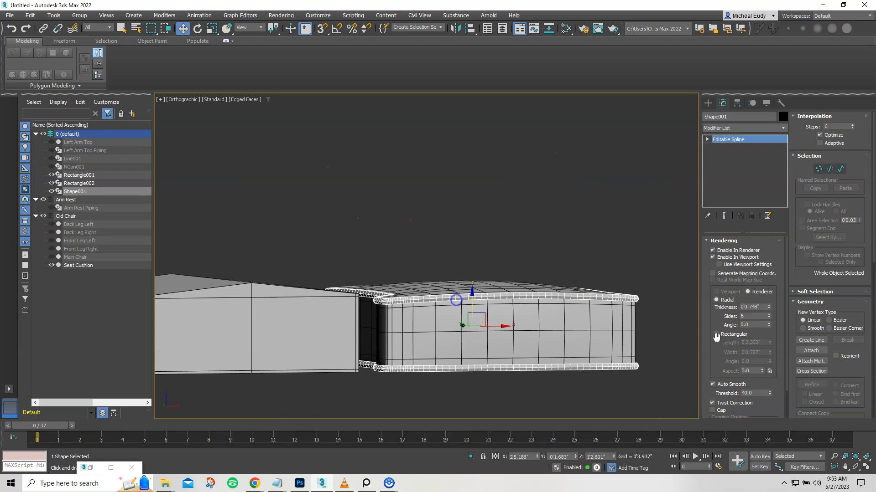
# Set the piping to 12 sides and a thickness of 0.187".
pyautogui.doubleClick(751, 317)
pyautogui.write('12')
pyautogui.press('Return')
pyautogui.scroll(3, 655, 301)
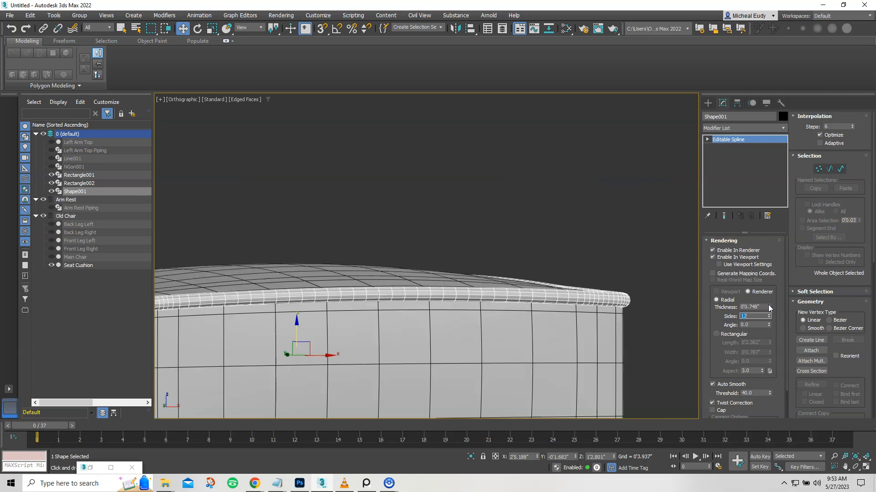
pyautogui.moveTo(769, 308); pyautogui.dragTo(768, 340)
# Fine-tune the heights of the upper and lower piping splines individually to seat them on the cushion's rims.
pyautogui.moveTo(449, 358); pyautogui.dragTo(545, 285, button='middle')
pyautogui.moveTo(383, 266); pyautogui.dragTo(383, 266)
pyautogui.click(590, 380)
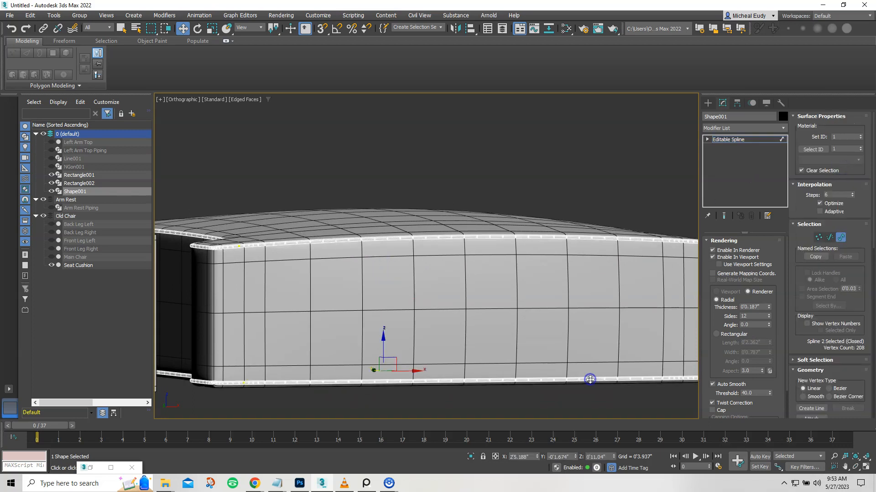
pyautogui.moveTo(383, 339); pyautogui.dragTo(383, 343)
pyautogui.scroll(-2, 425, 311)
pyautogui.moveTo(425, 311); pyautogui.dragTo(521, 306, button='middle')
pyautogui.click(643, 253)
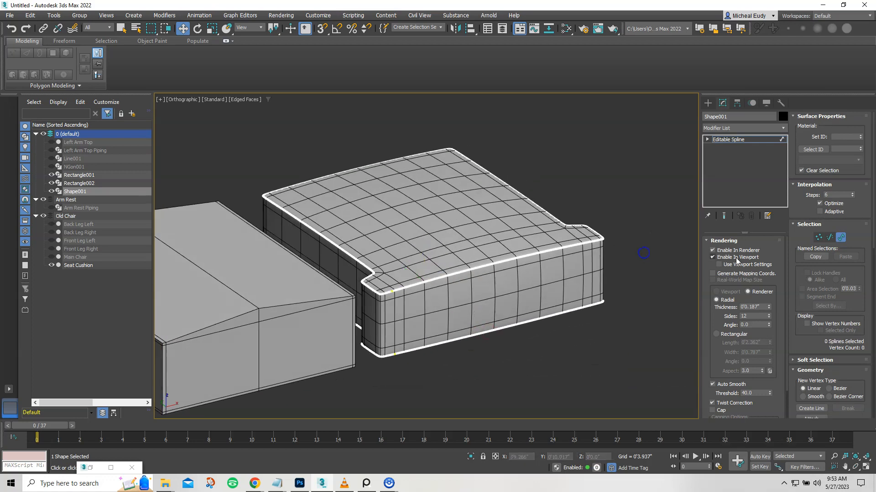
pyautogui.click(840, 237)
# Rename the T-shaped cushion, Rectangle001, as Seat Cushion New.
pyautogui.click(750, 115)
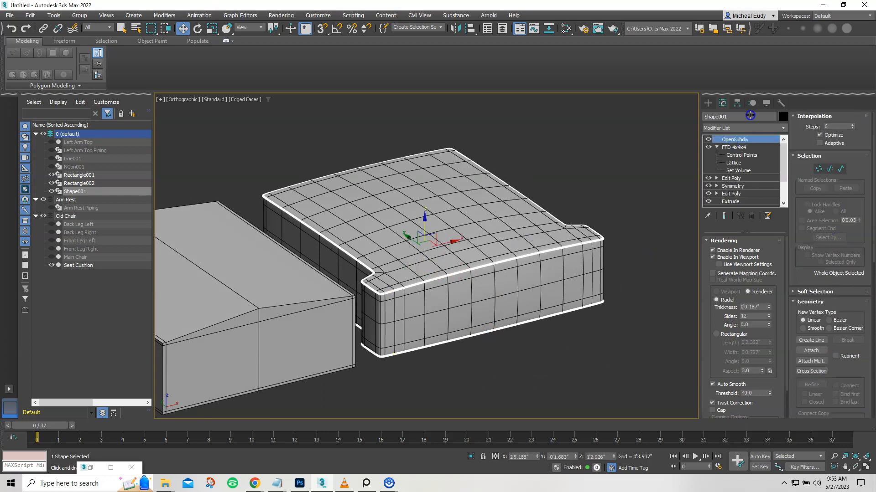
pyautogui.moveTo(745, 116); pyautogui.dragTo(676, 117)
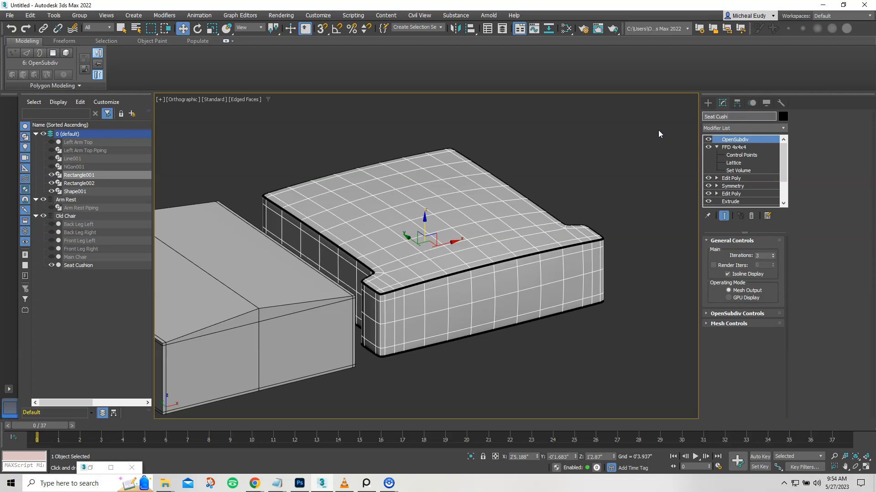
pyautogui.write('ion New')
# Reuse the cushion's name to rename the piping shape as Seat Cushion Piping New, and deselect it.
pyautogui.moveTo(751, 117); pyautogui.dragTo(683, 117)
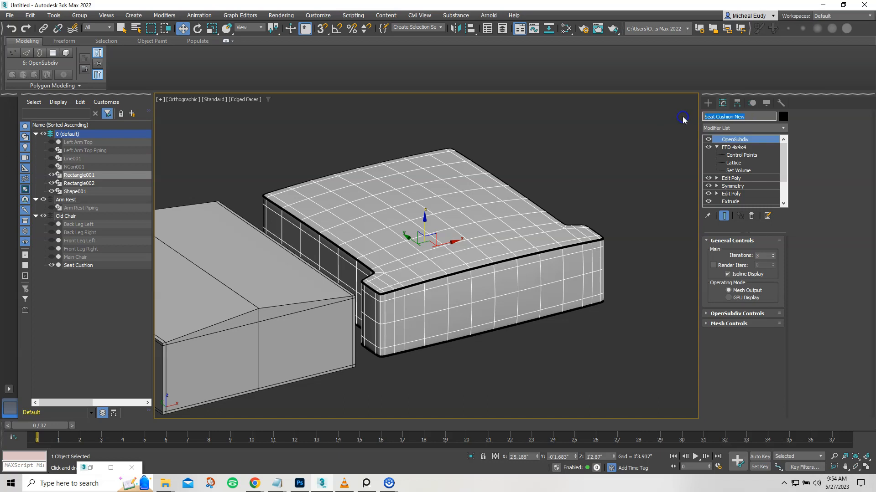
pyautogui.click(600, 240)
pyautogui.moveTo(737, 115); pyautogui.dragTo(683, 118)
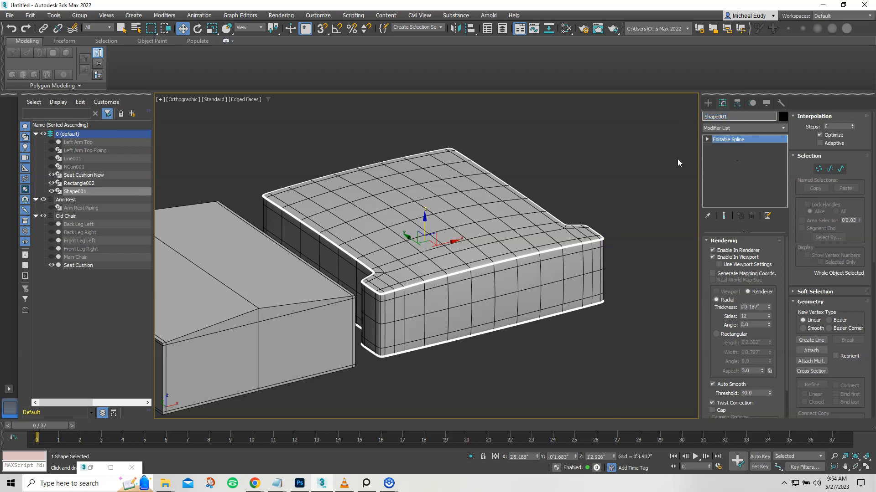
pyautogui.click(573, 258)
pyautogui.moveTo(737, 116); pyautogui.dragTo(670, 119)
pyautogui.hotkey('ctrl', 'c')
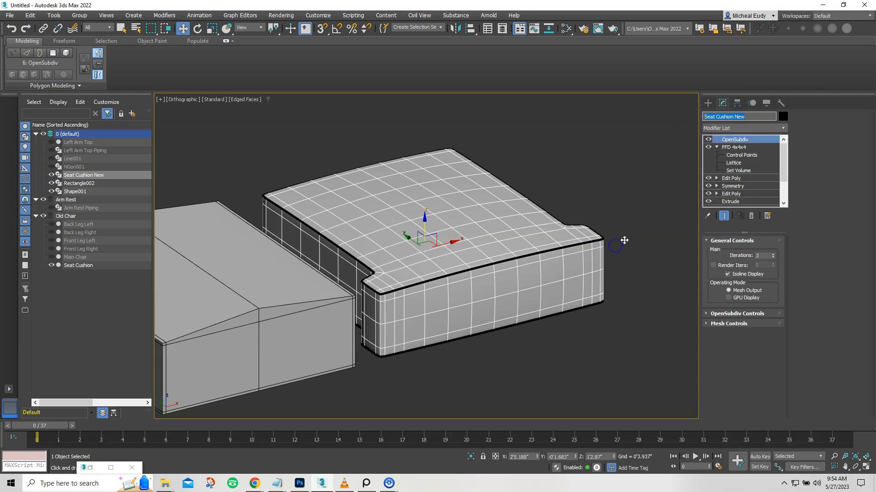
pyautogui.click(602, 242)
pyautogui.click(595, 240)
pyautogui.click(595, 242)
pyautogui.click(592, 243)
pyautogui.moveTo(730, 117); pyautogui.dragTo(669, 114)
pyautogui.hotkey('ctrl', 'v')
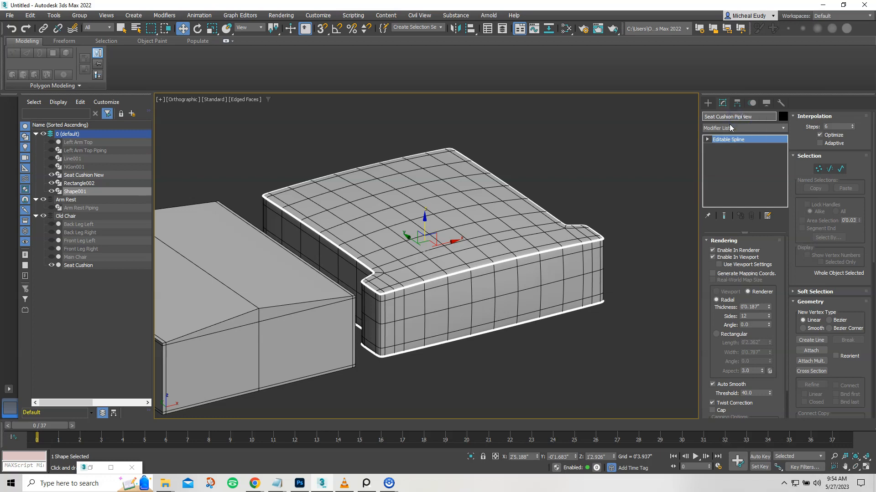
pyautogui.press('Return')
pyautogui.scroll(-3, 511, 265)
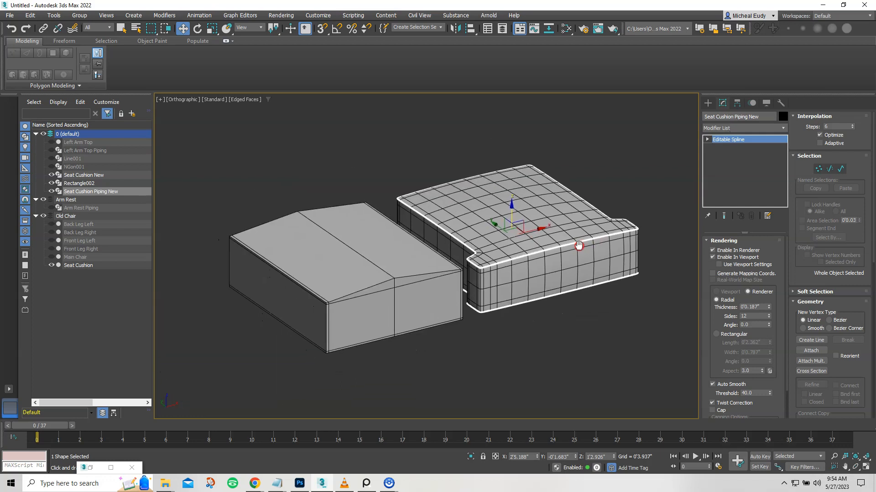
pyautogui.click(580, 372)
# Apply OpenSubdiv with 2 iterations to the old chair's seat cushion and preview it without Isoline Display.
pyautogui.moveTo(544, 269)
pyautogui.keyDown('alt'); pyautogui.mouseDown(button='middle')
pyautogui.moveTo(481, 261)
pyautogui.moveTo(524, 247)
pyautogui.moveTo(544, 265)
pyautogui.mouseUp(button='middle'); pyautogui.keyUp('alt')
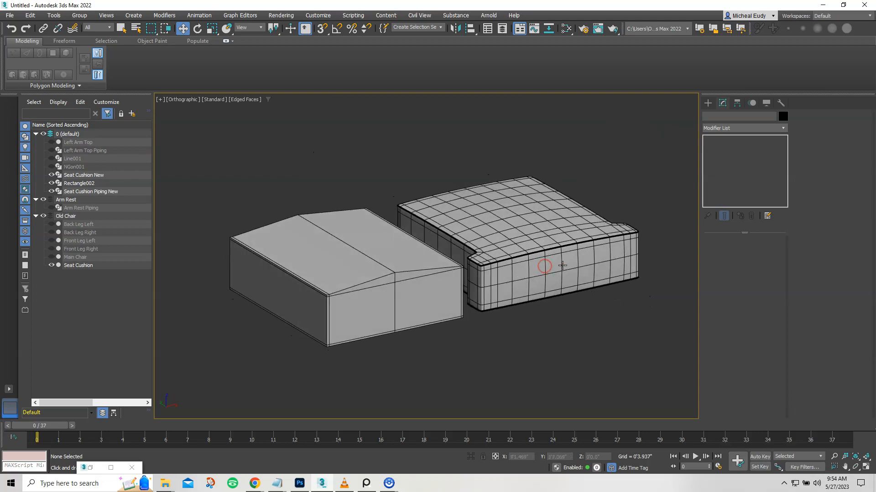
pyautogui.click(562, 265)
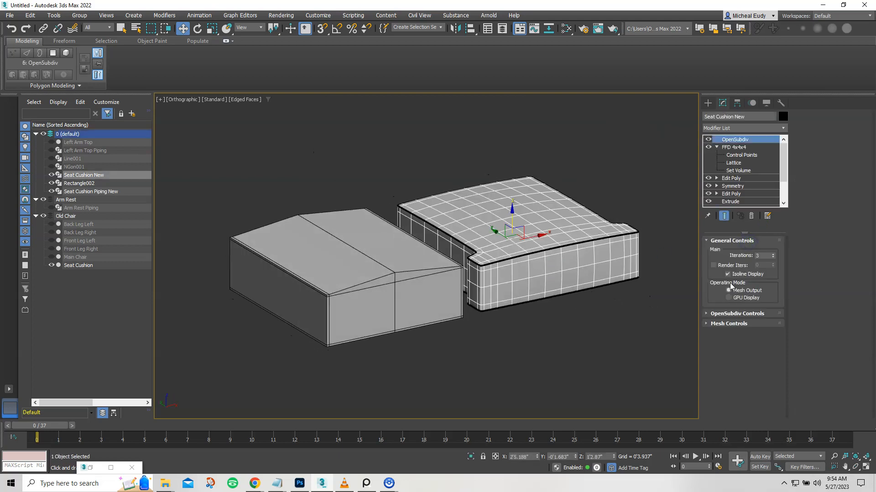
pyautogui.scroll(2, 565, 273)
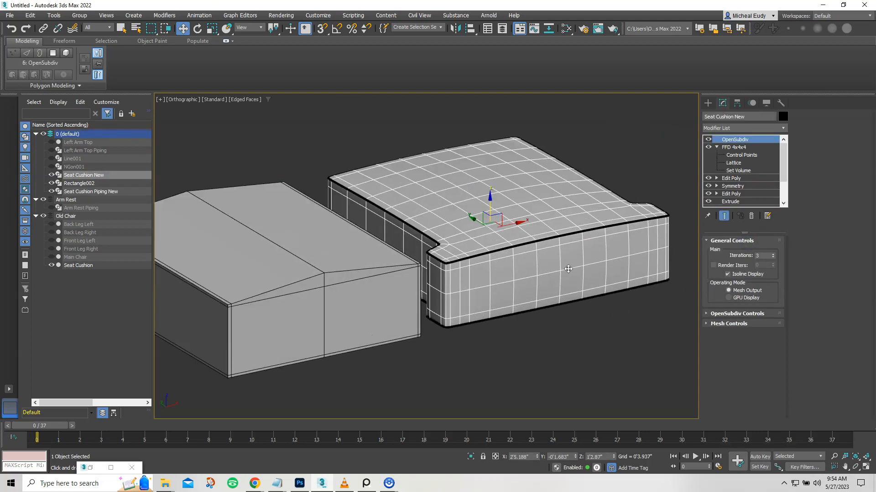
pyautogui.click(328, 292)
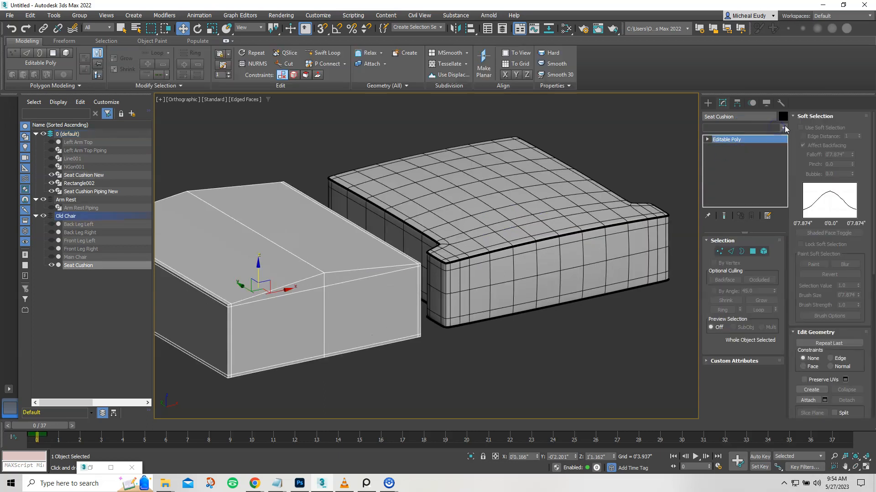
pyautogui.click(783, 128)
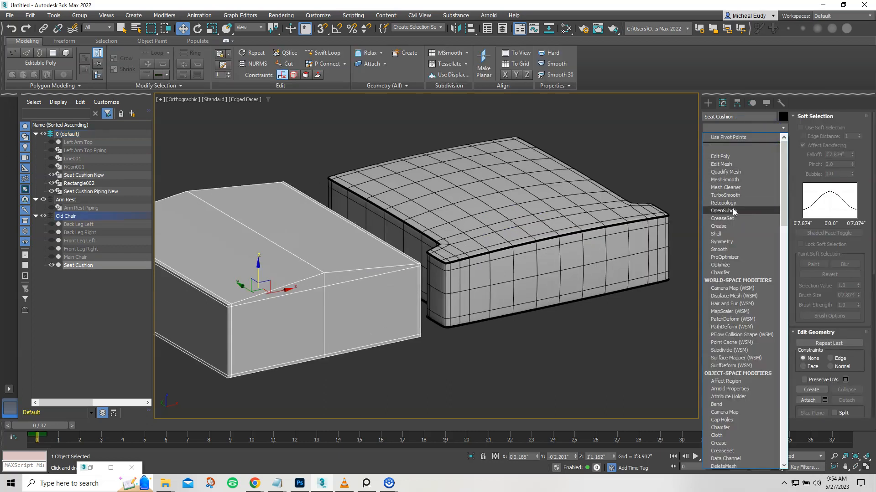
pyautogui.click(725, 210)
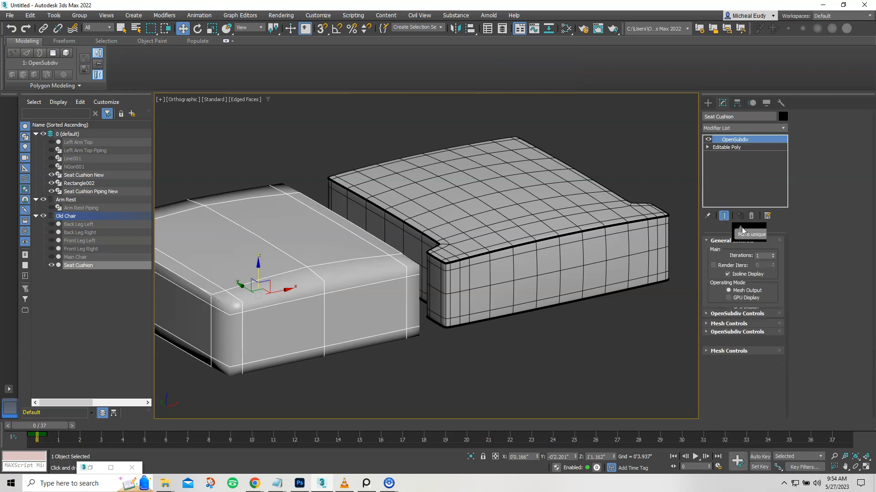
pyautogui.click(774, 255)
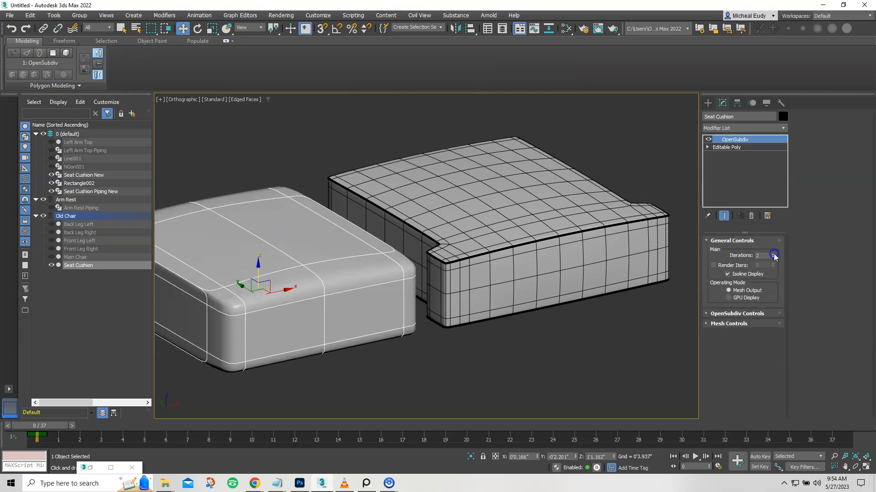
pyautogui.click(727, 275)
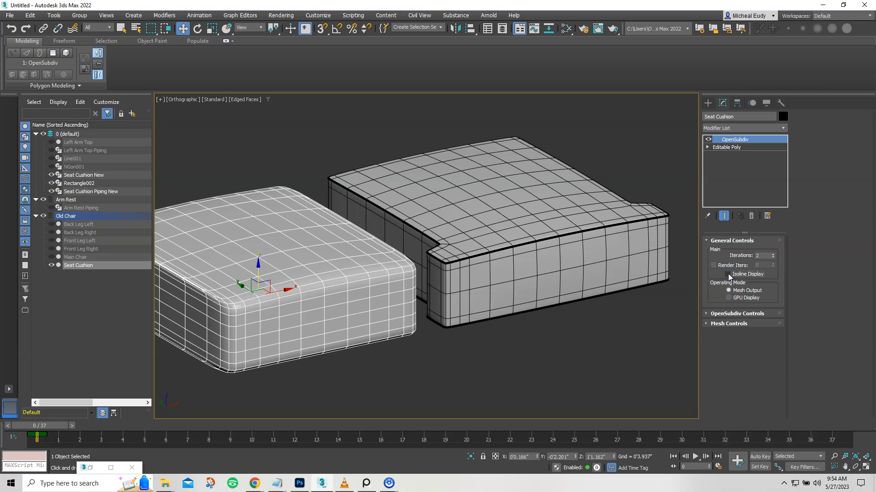
pyautogui.click(727, 275)
# Turn off Edged Faces in the viewport and compare the smoothed old cushion with the new piped one.
pyautogui.scroll(-3, 356, 304)
pyautogui.moveTo(417, 288); pyautogui.dragTo(395, 289, button='middle')
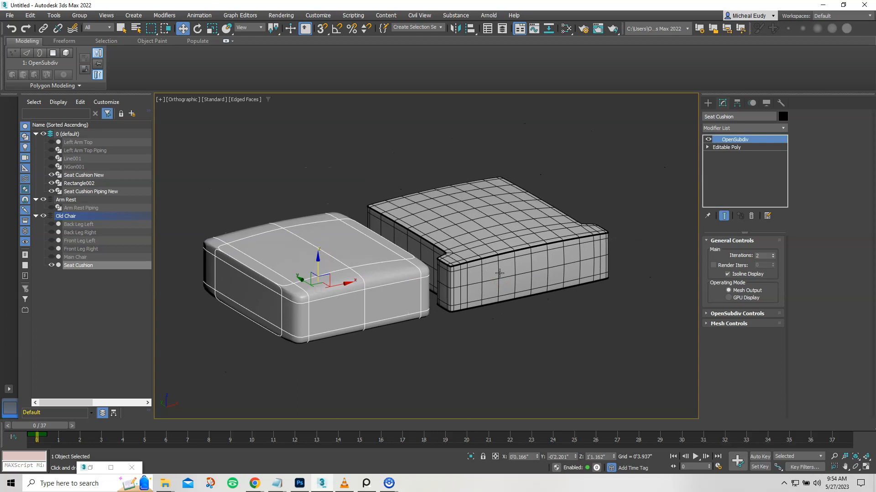
pyautogui.press('F4')
pyautogui.scroll(4, 502, 271)
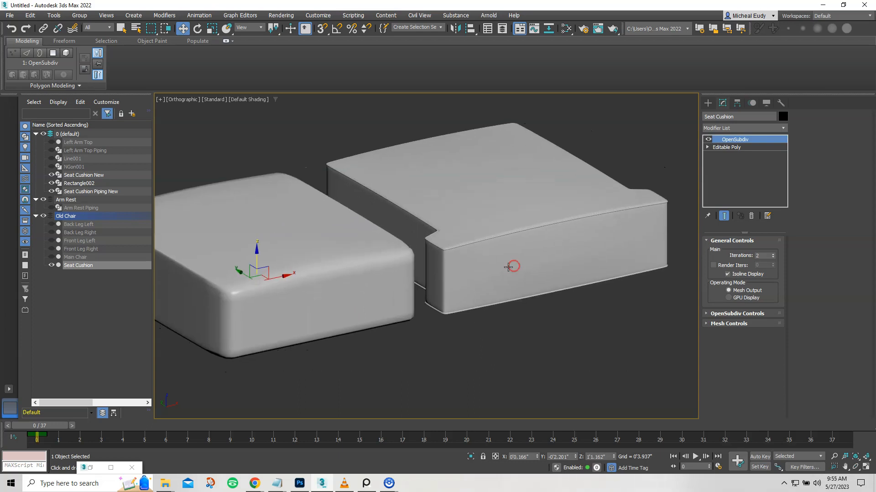
pyautogui.scroll(2, 508, 267)
pyautogui.keyDown('alt'); pyautogui.moveTo(499, 266); pyautogui.dragTo(472, 257, button='middle'); pyautogui.keyUp('alt')
pyautogui.scroll(-5, 493, 258)
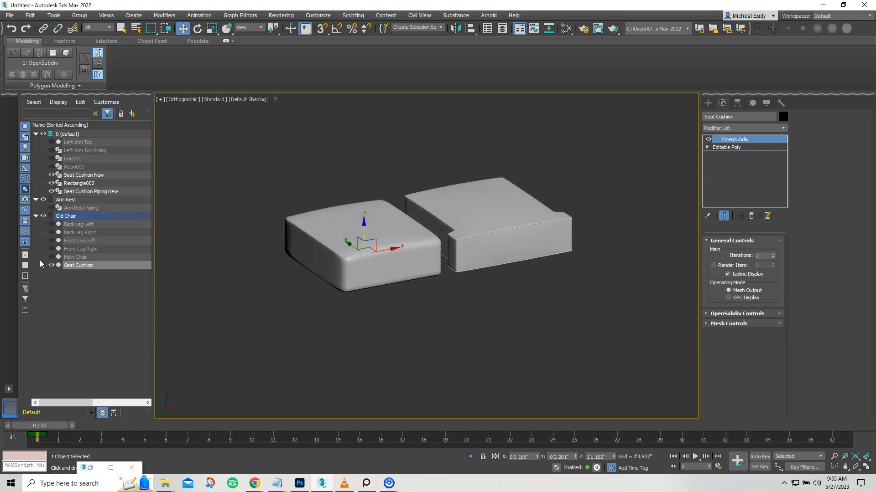
# Hide the old Seat Cushion and unhide Left Arm Top and Left Arm Top Piping.
pyautogui.click(51, 265)
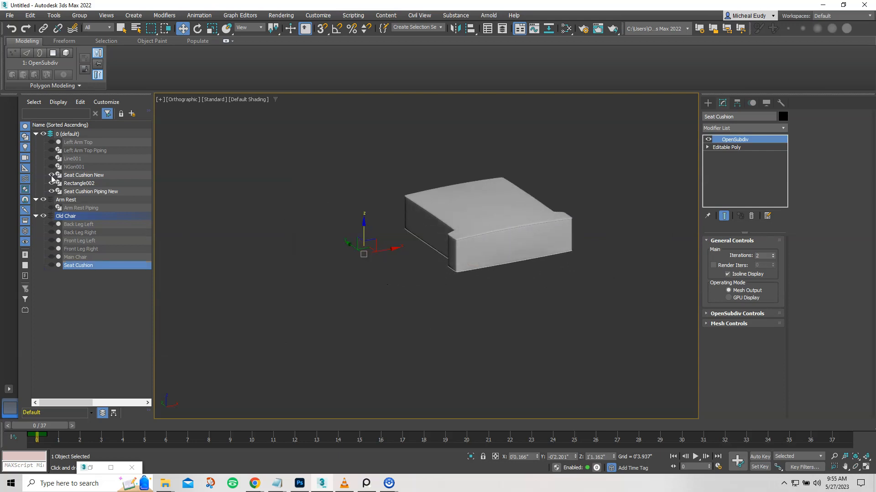
pyautogui.click(52, 143)
pyautogui.click(51, 150)
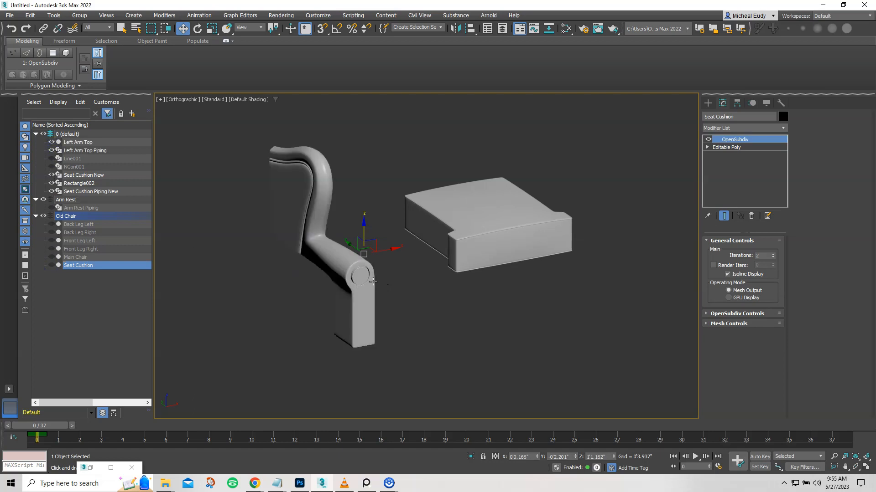
# Select Seat Cushion New, Rectangle002 and Seat Cushion Piping New together, and move them beside the left arm using the Top view.
pyautogui.keyDown('alt'); pyautogui.moveTo(371, 289); pyautogui.dragTo(391, 293, button='middle'); pyautogui.keyUp('alt')
pyautogui.moveTo(540, 318); pyautogui.dragTo(421, 137)
pyautogui.press('t')
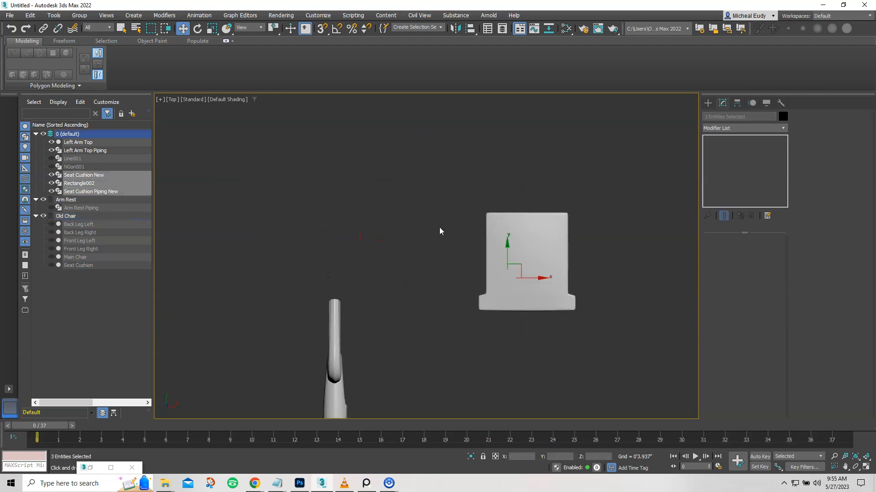
pyautogui.moveTo(505, 261); pyautogui.dragTo(389, 361)
pyautogui.moveTo(389, 361); pyautogui.dragTo(426, 258, button='middle')
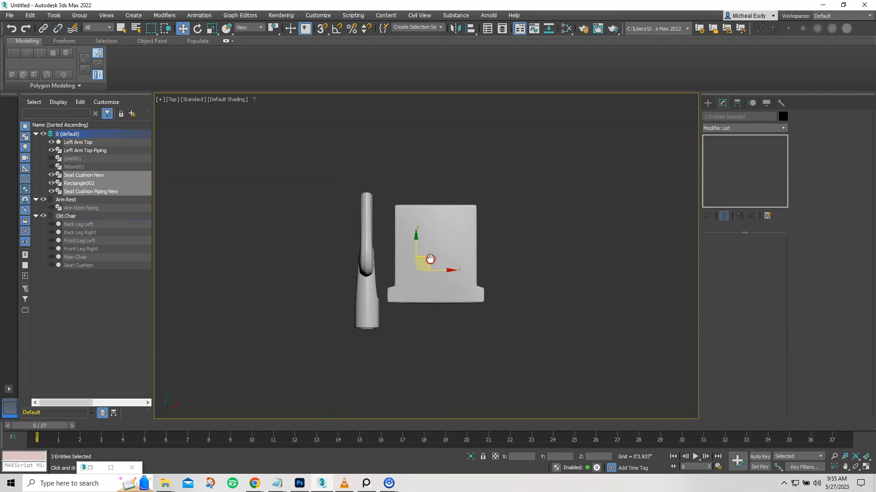
pyautogui.moveTo(430, 264); pyautogui.dragTo(425, 309)
pyautogui.keyDown('alt'); pyautogui.moveTo(425, 309); pyautogui.dragTo(408, 309, button='middle'); pyautogui.keyUp('alt')
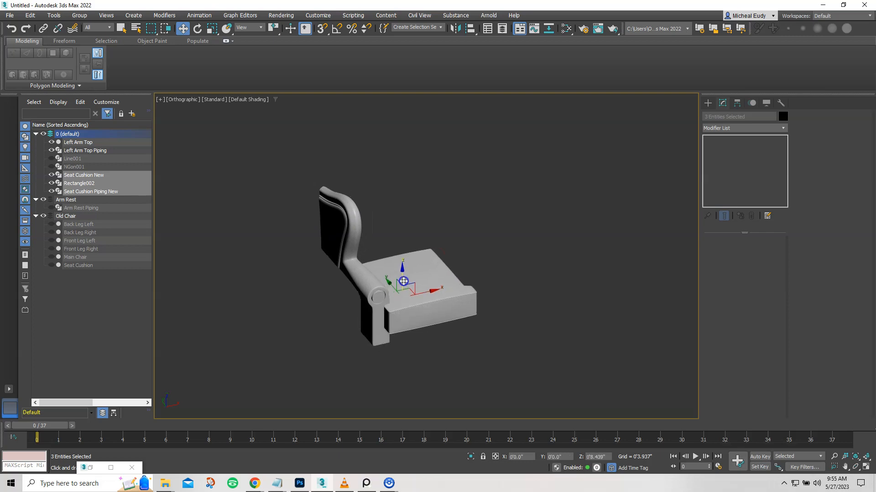
# Turn on Edged Faces and fine-tune the cushion group's position against the inner side of the left arm.
pyautogui.scroll(5, 386, 307)
pyautogui.moveTo(386, 307); pyautogui.dragTo(442, 286, button='middle')
pyautogui.press('F4')
pyautogui.moveTo(451, 264); pyautogui.dragTo(423, 255)
pyautogui.keyDown('alt'); pyautogui.moveTo(422, 255); pyautogui.dragTo(472, 292, button='middle'); pyautogui.keyUp('alt')
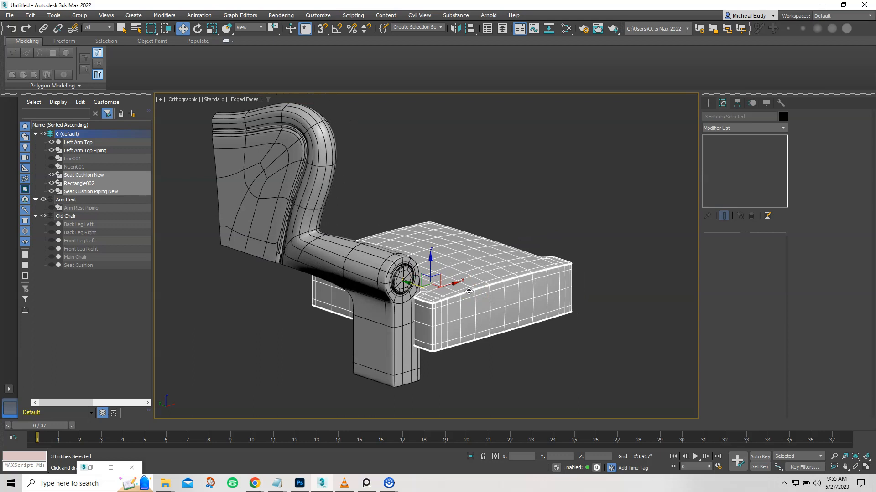
# Switch to the Perspective view in Expert Mode and deselect the cushion objects to examine the arm and cushion together.
pyautogui.press('p')
pyautogui.moveTo(471, 306); pyautogui.dragTo(481, 295, button='middle')
pyautogui.scroll(-3, 481, 294)
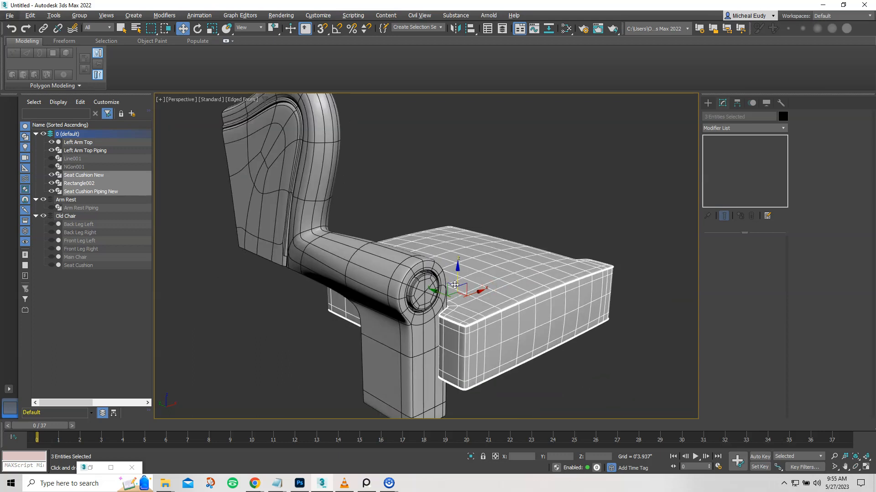
pyautogui.click(835, 456)
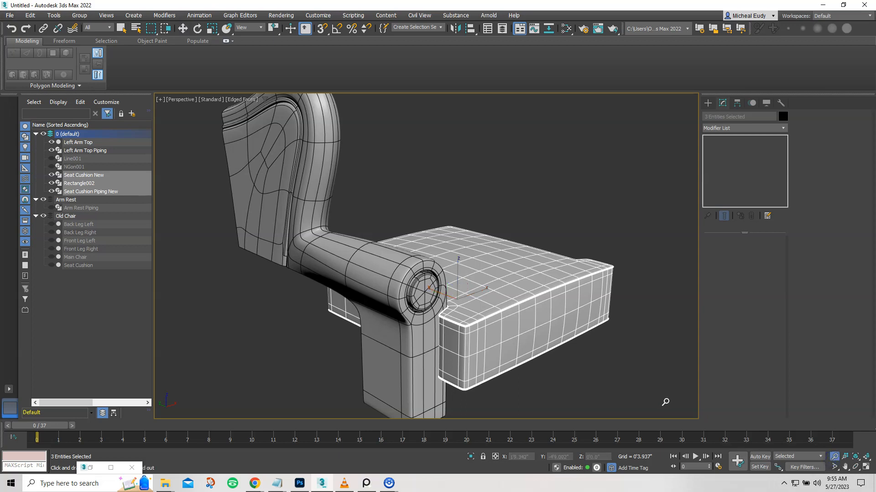
pyautogui.hotkey('ctrl', 'x')
pyautogui.moveTo(500, 256); pyautogui.dragTo(510, 266)
pyautogui.keyDown('alt'); pyautogui.moveTo(510, 266); pyautogui.dragTo(510, 267, button='right'); pyautogui.keyUp('alt')
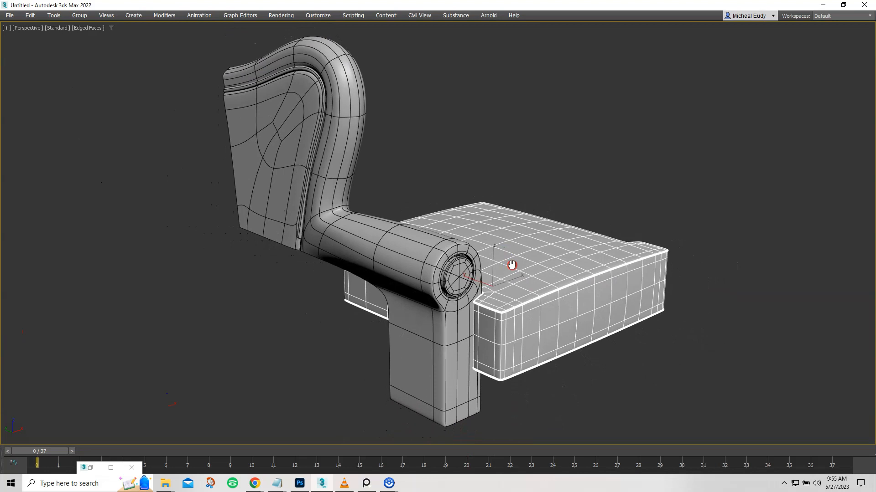
pyautogui.keyDown('alt'); pyautogui.moveTo(510, 266); pyautogui.dragTo(507, 268); pyautogui.keyUp('alt')
pyautogui.click(593, 212)
pyautogui.click(591, 213)
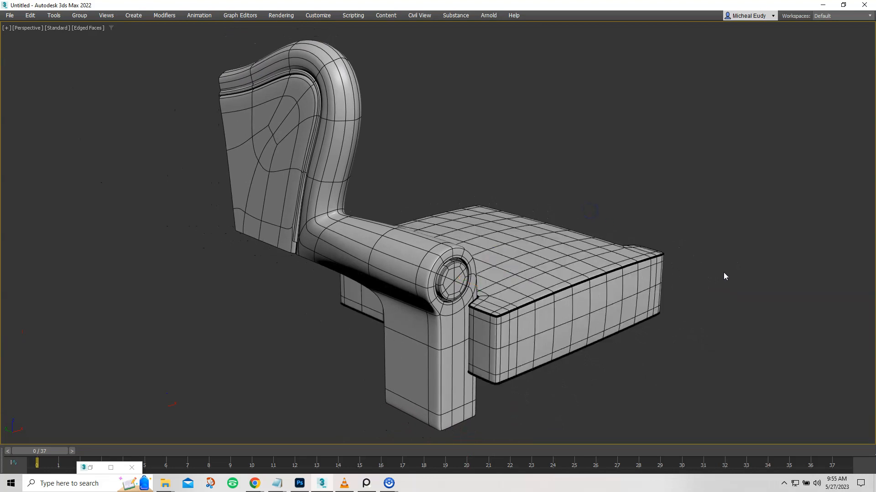